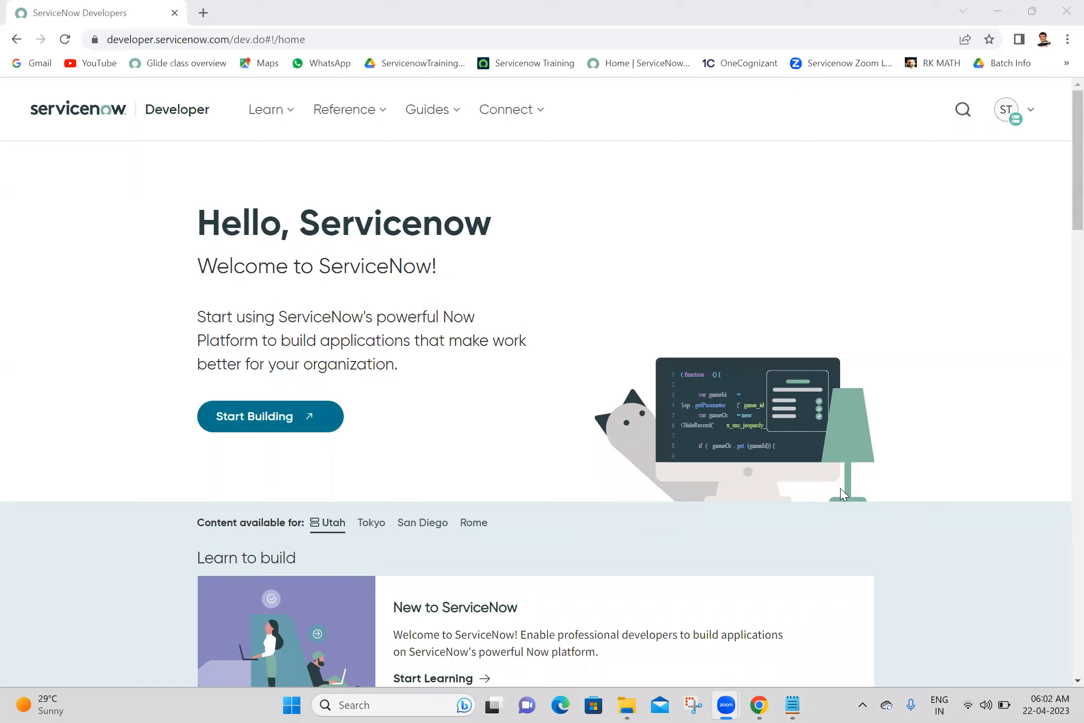
- Open the personal developer instance from the portal and log in
{"action": "left_click", "coordinate": [239, 424]}
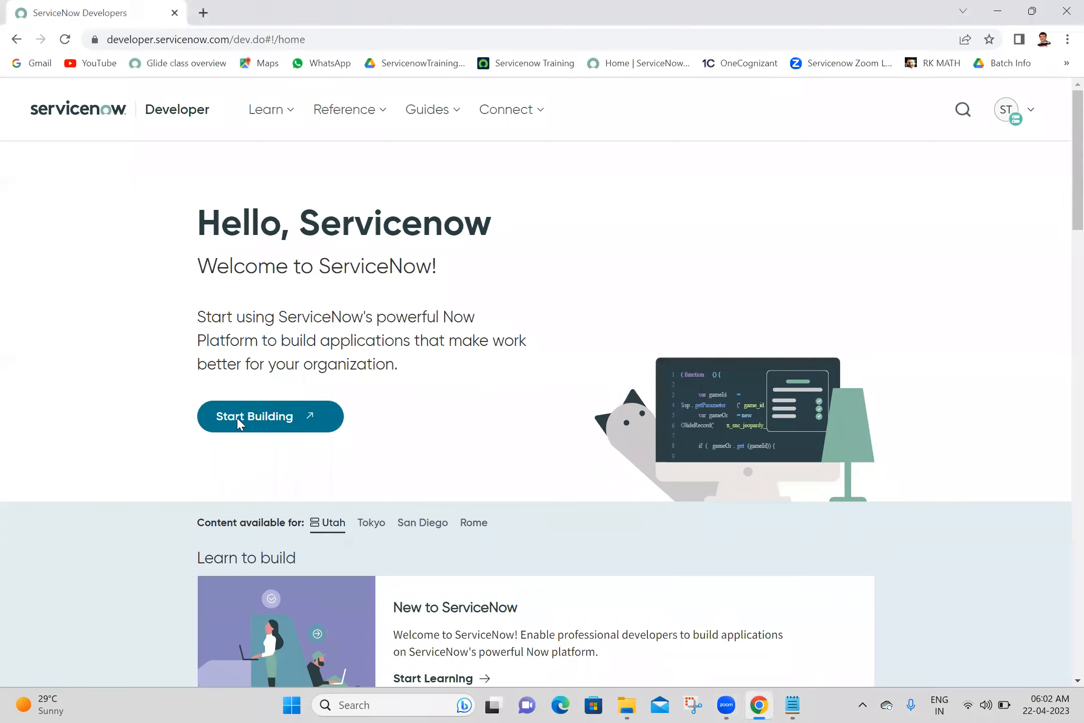
{"action": "left_click", "coordinate": [238, 423]}
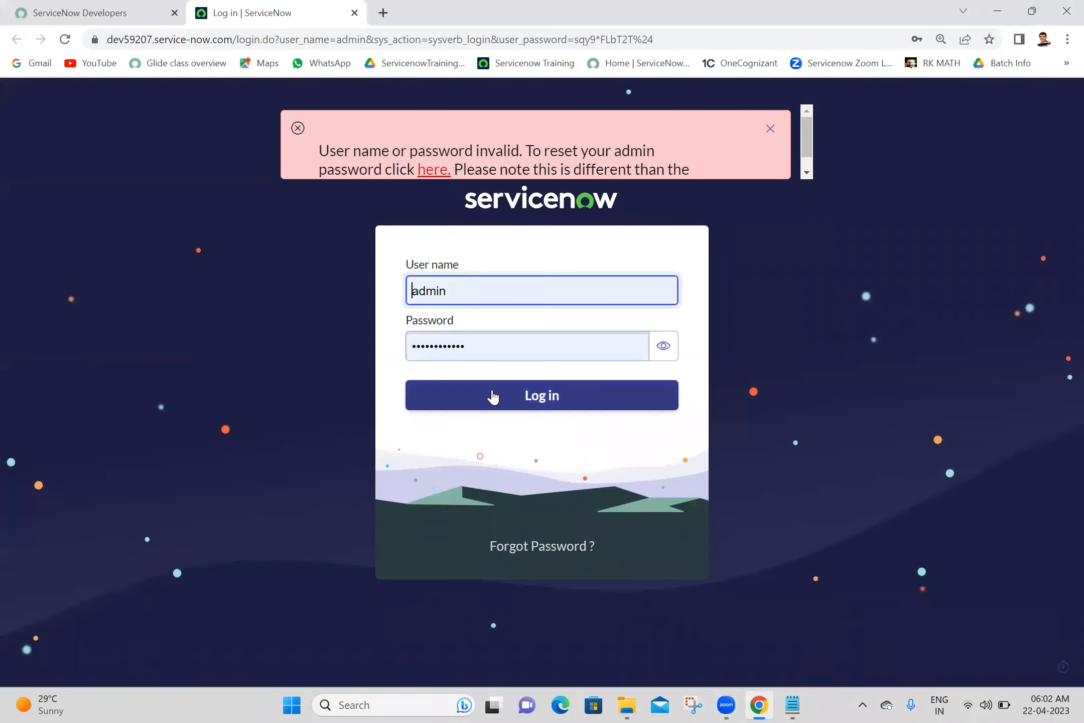
{"action": "left_click", "coordinate": [494, 396]}
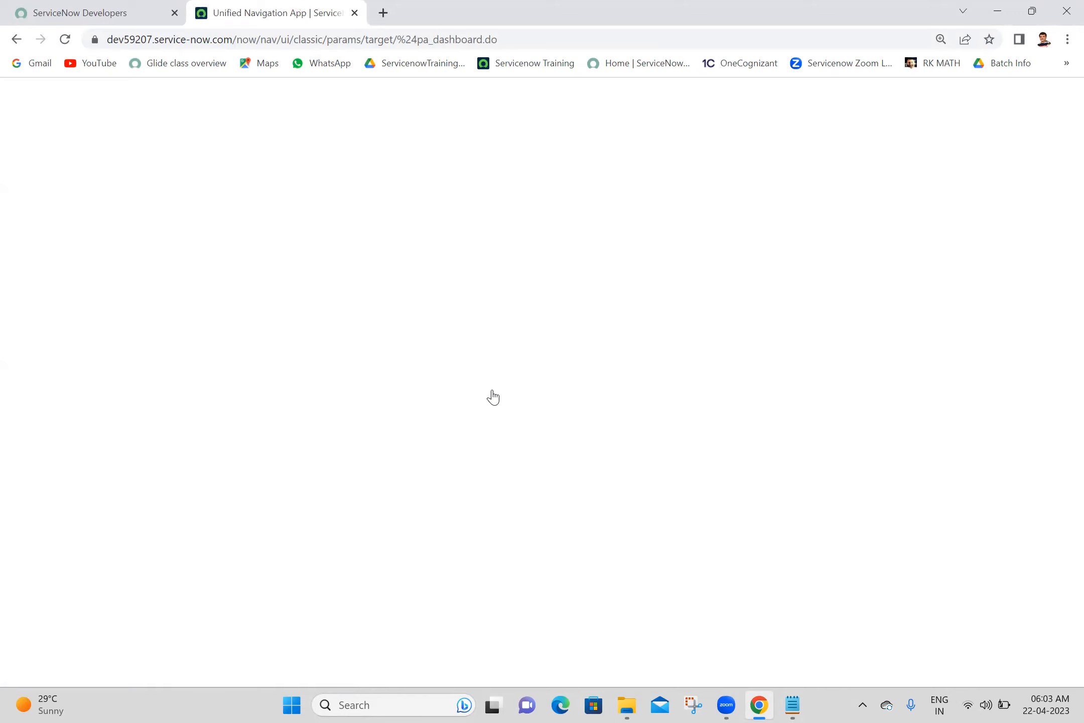
- Sign out of the developer portal, close its tab, and bring up the Batch 18 notes
{"action": "left_click", "coordinate": [7, 9]}
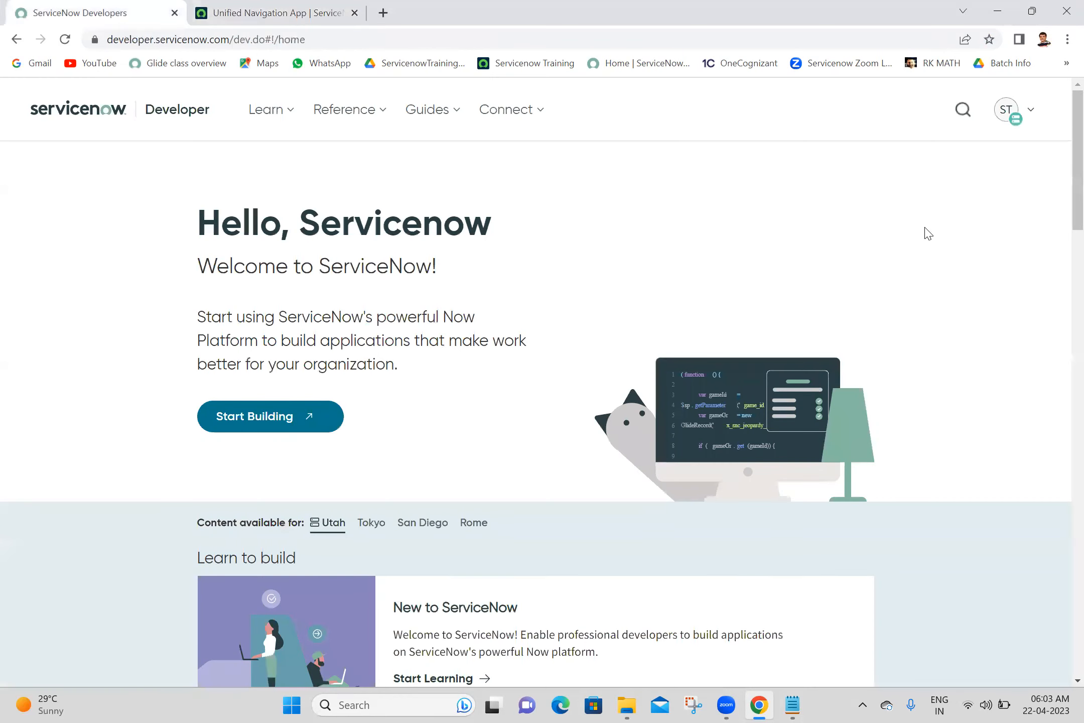
{"action": "left_click", "coordinate": [1009, 113]}
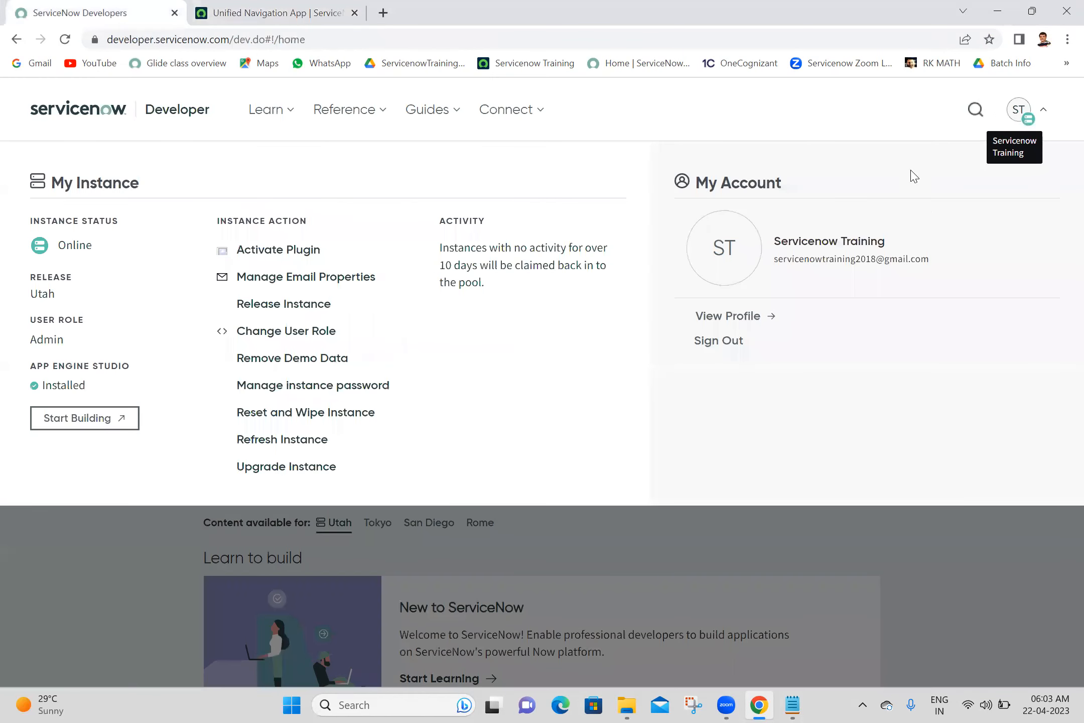
{"action": "left_click", "coordinate": [718, 344]}
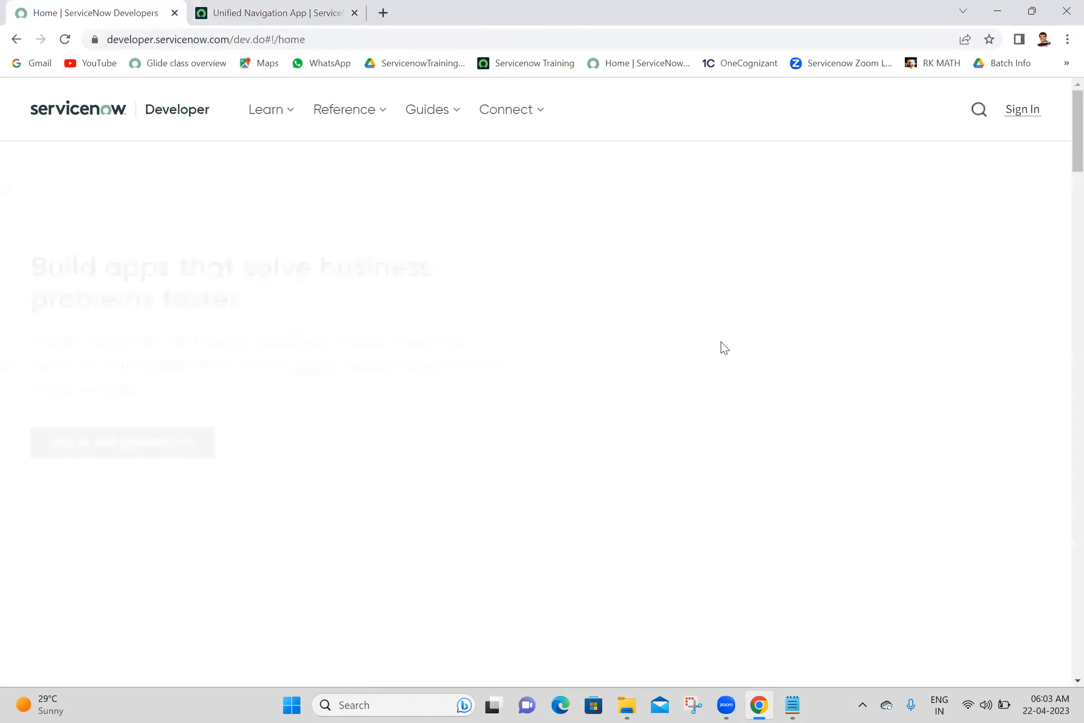
{"action": "left_click", "coordinate": [232, 5]}
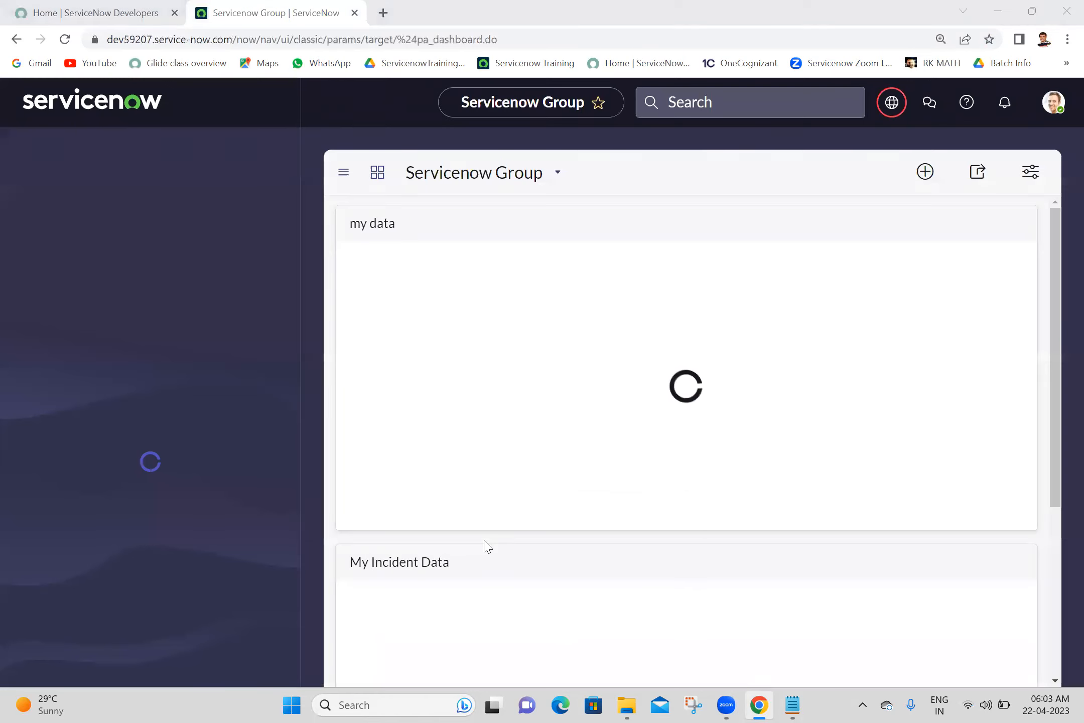
{"action": "left_click", "coordinate": [150, 8]}
{"action": "left_click", "coordinate": [174, 12]}
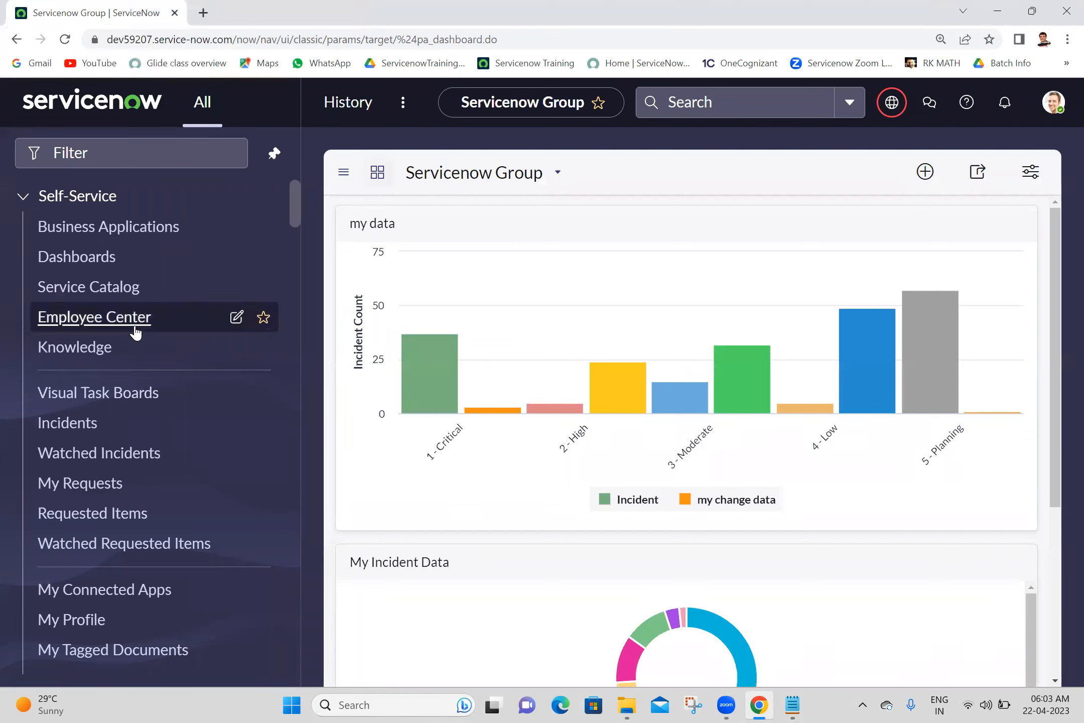
{"action": "left_click", "coordinate": [792, 705]}
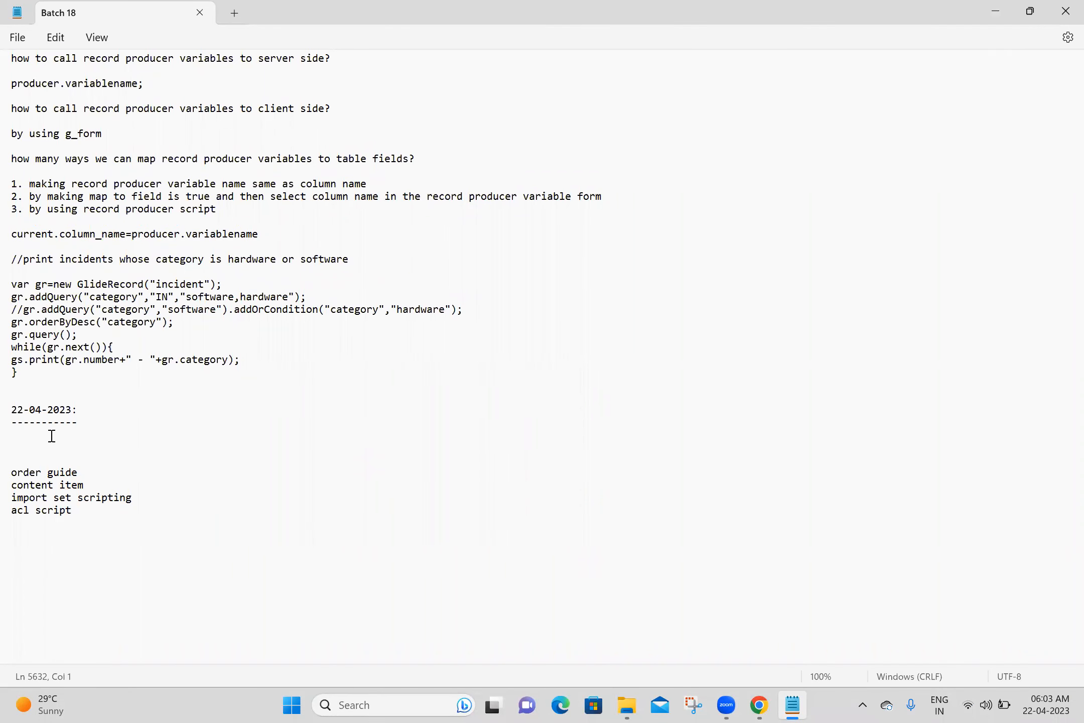
- Add a dash-underlined 'Order Guide:' heading to the notes, save, and start a new browser tab
{"action": "type", "text": "Order Guide:"}
{"action": "key", "text": "Return"}
{"action": "type", "text": "------------"}
{"action": "key", "text": "Return"}
{"action": "key", "text": "Return"}
{"action": "key", "text": "Return"}
{"action": "key", "text": "Return"}
{"action": "key", "text": "Return"}
{"action": "key", "text": "Return"}
{"action": "key", "text": "Return"}
{"action": "key", "text": "Return"}
{"action": "key", "text": "Return"}
{"action": "key", "text": "Return"}
{"action": "key", "text": "Return"}
{"action": "key", "text": "Return"}
{"action": "key", "text": "Return"}
{"action": "key", "text": "Return"}
{"action": "key", "text": "Return"}
{"action": "key", "text": "Return"}
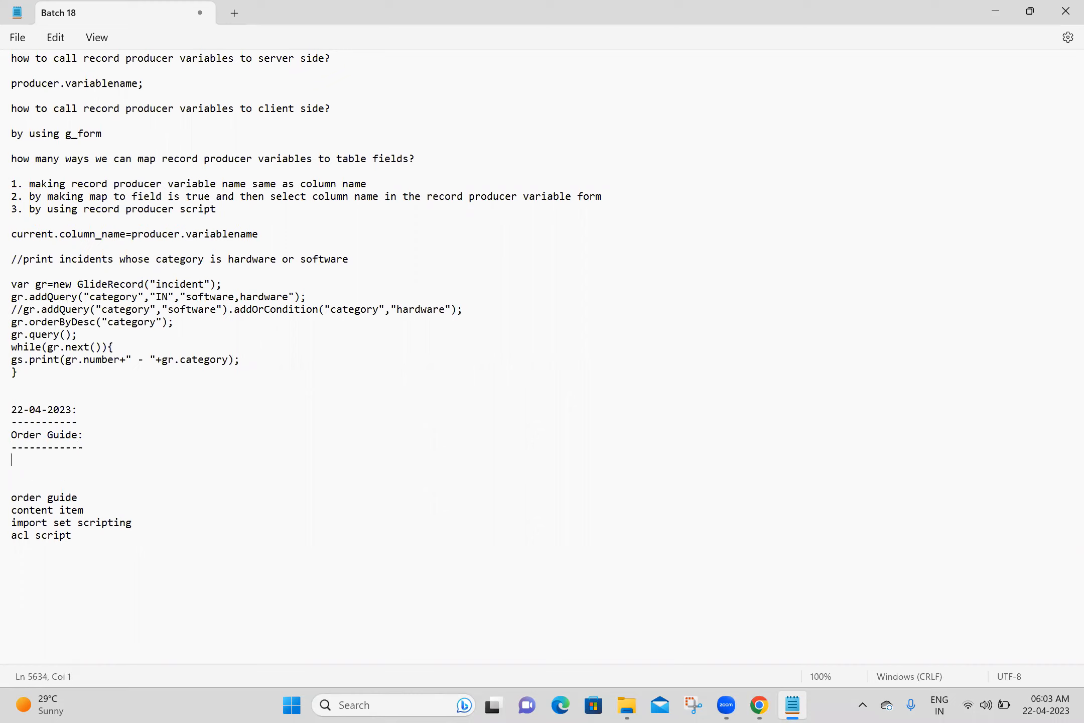
{"action": "key", "text": "Down"}
{"action": "key", "text": "Down"}
{"action": "key", "text": "Down"}
{"action": "key", "text": "Down"}
{"action": "key", "text": "Down"}
{"action": "key", "text": "Down"}
{"action": "key", "text": "Down"}
{"action": "key", "text": "Down"}
{"action": "key", "text": "Down"}
{"action": "key", "text": "Down"}
{"action": "key", "text": "Down"}
{"action": "key", "text": "Down"}
{"action": "key", "text": "Down"}
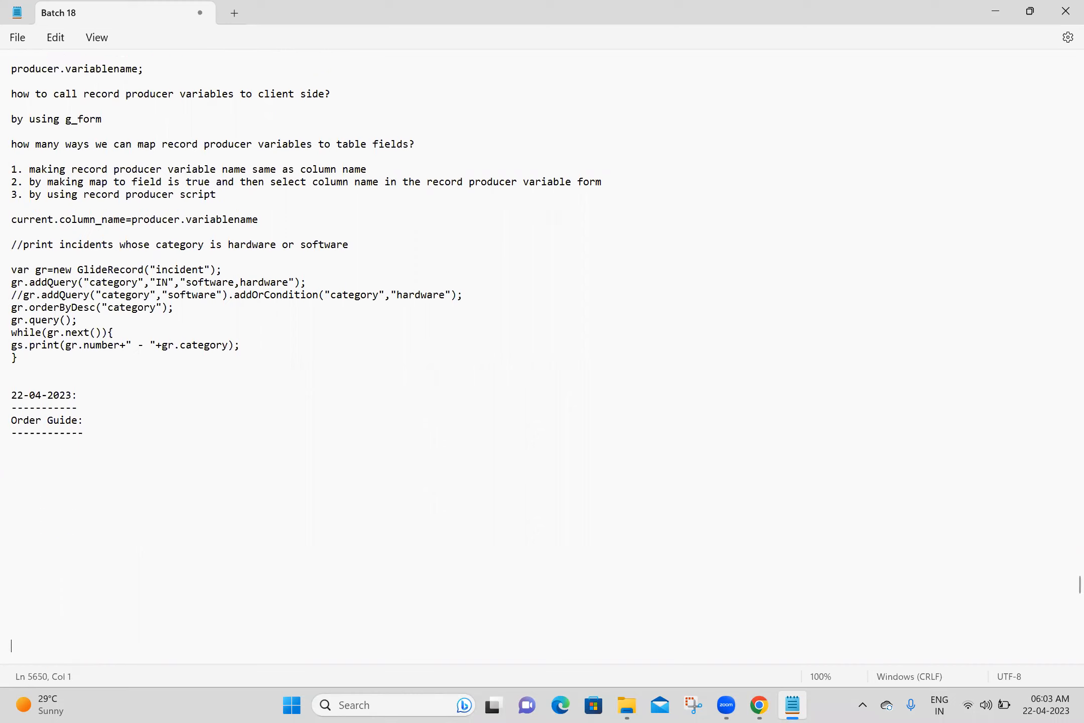
{"action": "key", "text": "ctrl+s"}
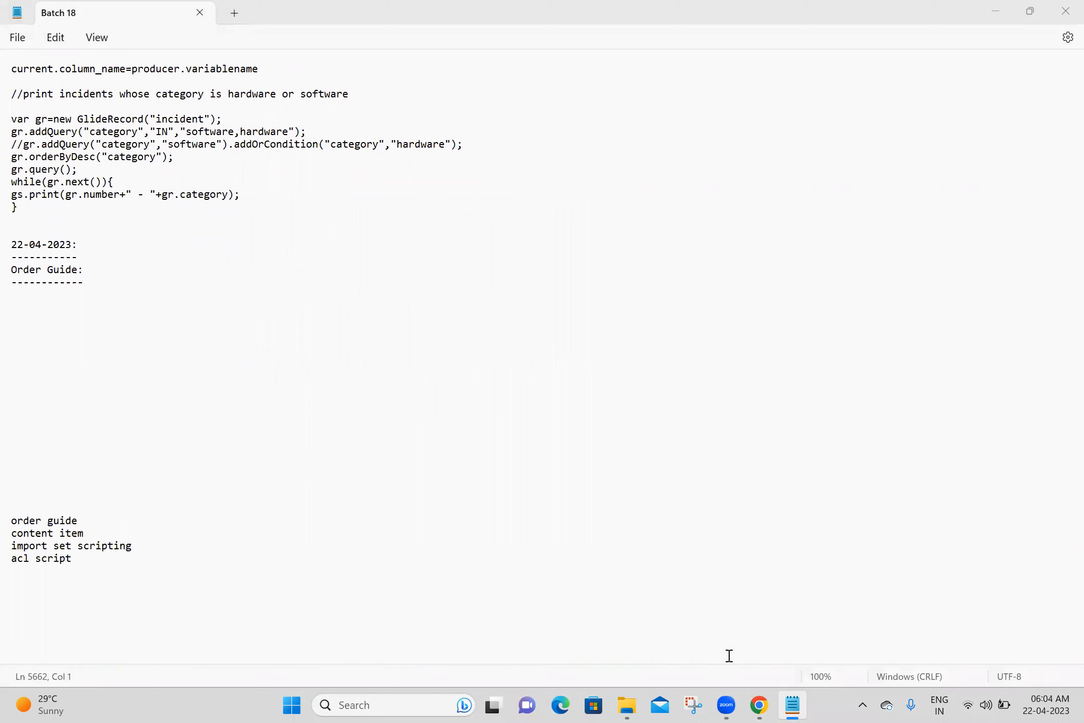
{"action": "left_click", "coordinate": [758, 704]}
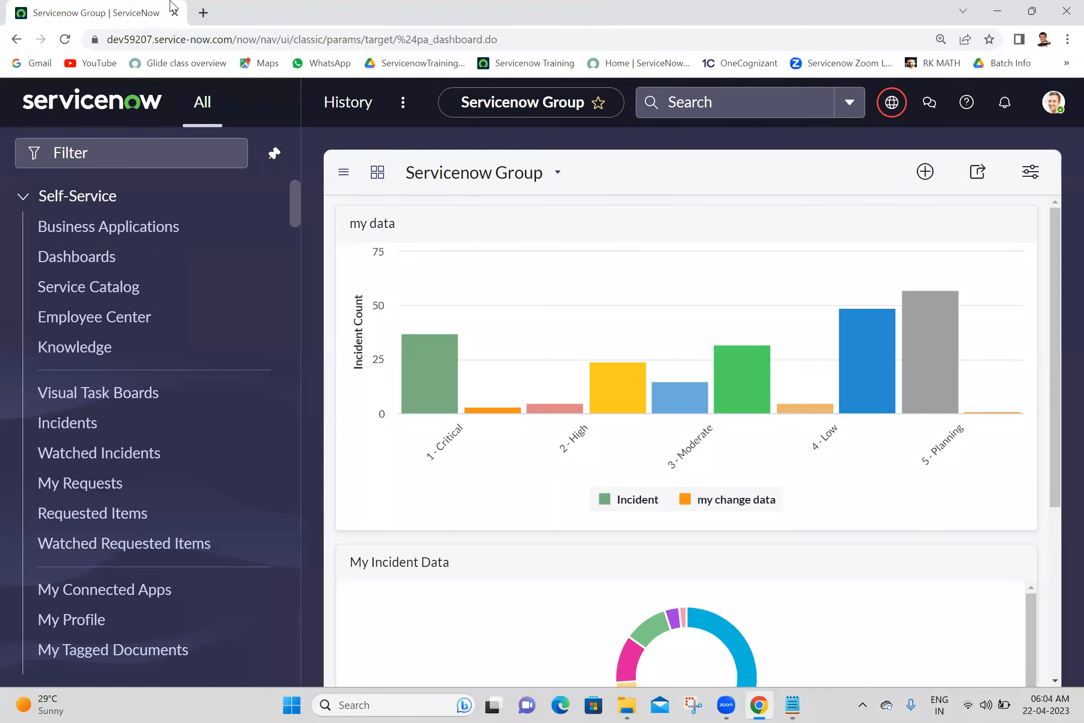
{"action": "left_click", "coordinate": [209, 11]}
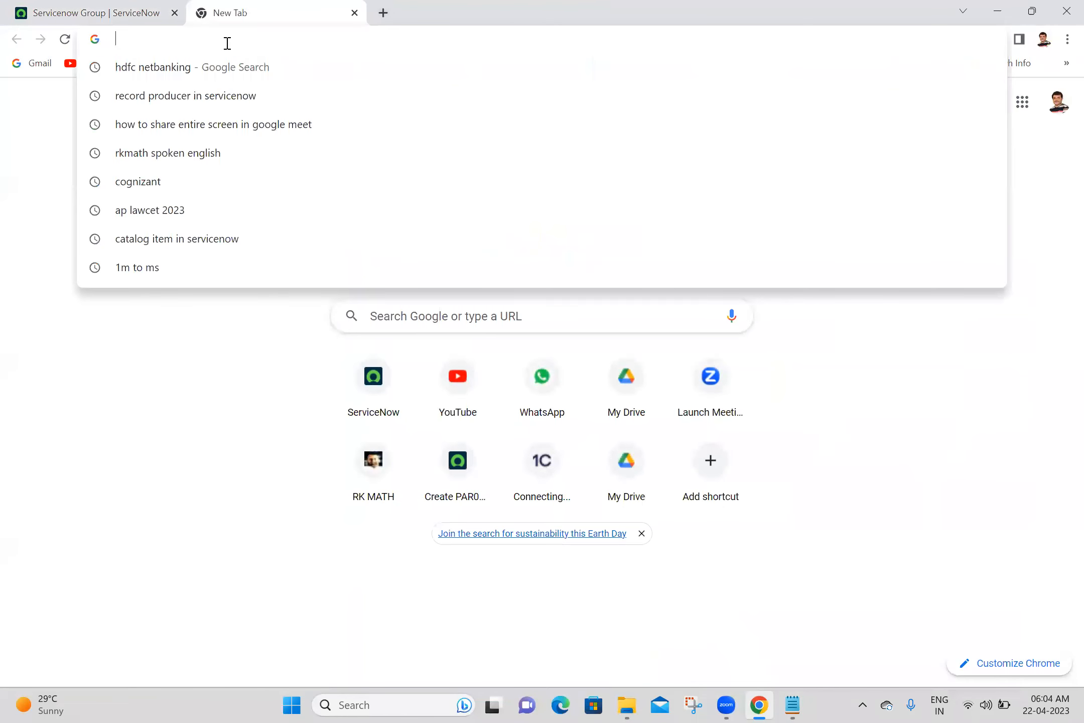
- Search Google for 'order guide in servicenow' and open the Order guides docs result in a new tab
{"action": "type", "text": "order gu"}
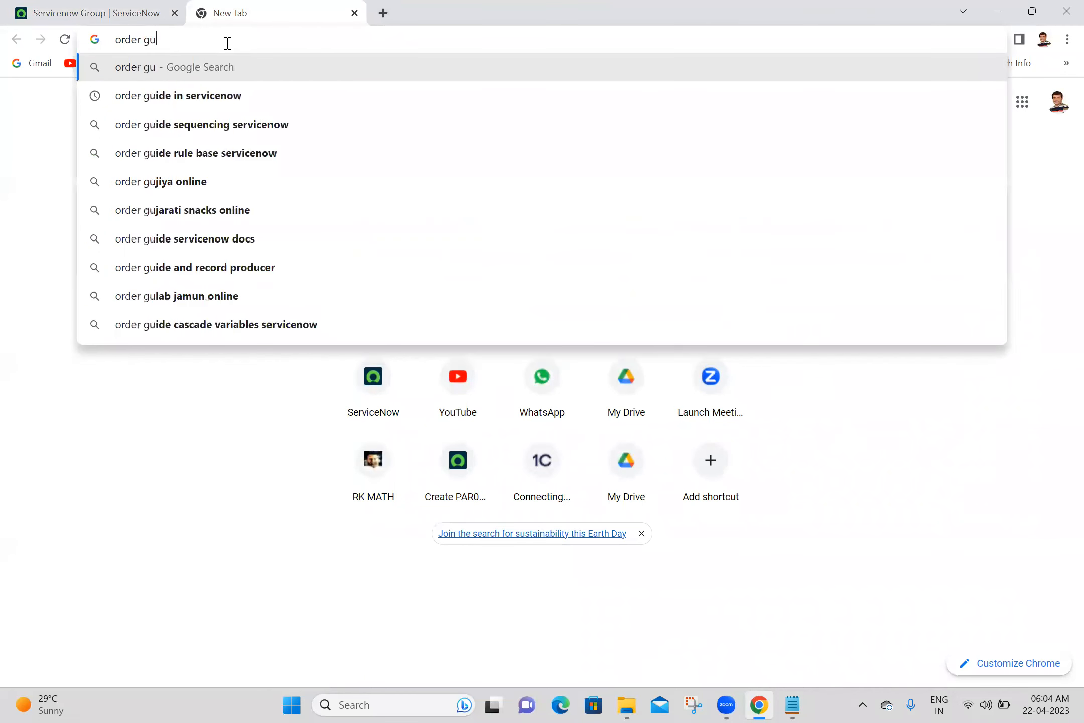
{"action": "type", "text": "ide in servicenow"}
{"action": "key", "text": "Return"}
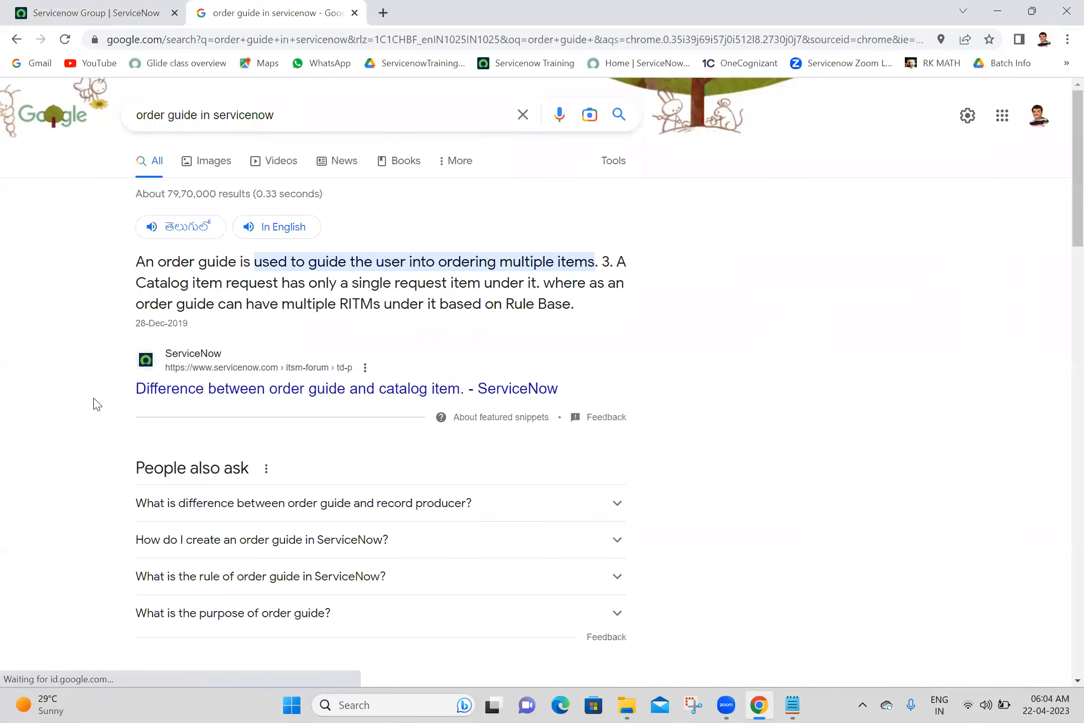
{"action": "scroll", "coordinate": [94, 403], "scroll_direction": "down", "scroll_amount": 5}
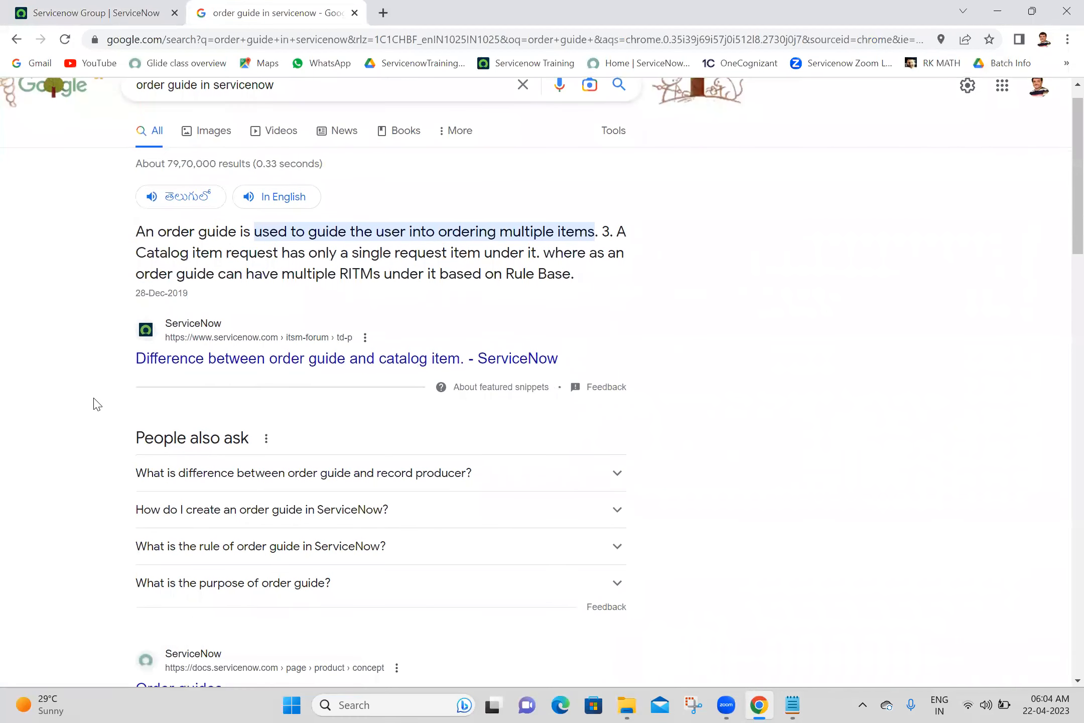
{"action": "middle_click", "coordinate": [187, 360]}
{"action": "left_click", "coordinate": [442, 10]}
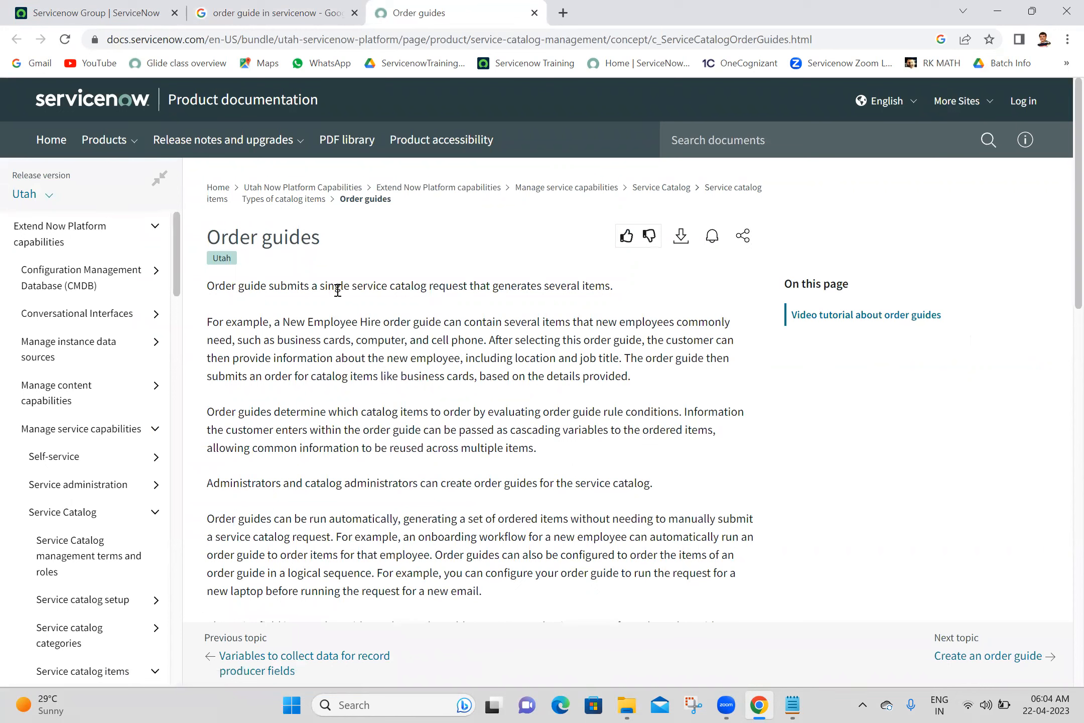
- Copy the opening order guide definition sentence into the notes under 'Order Guide:'
{"action": "double_click", "coordinate": [591, 284]}
{"action": "triple_click", "coordinate": [591, 284]}
{"action": "key", "text": "ctrl+c"}
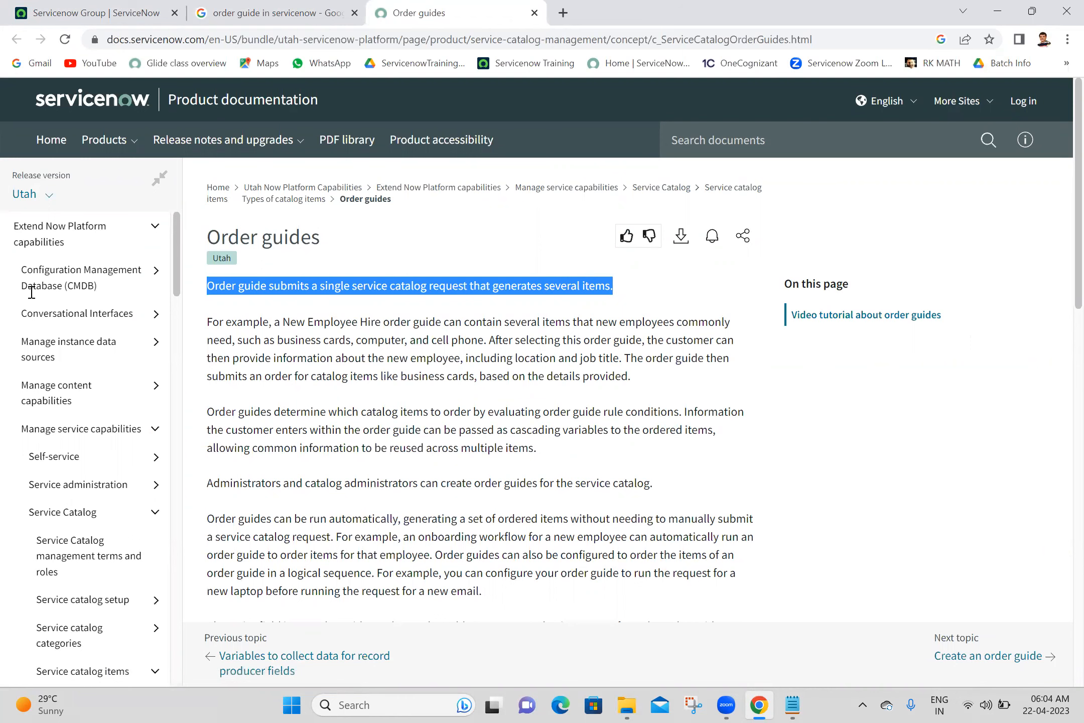
{"action": "key", "text": "alt+Tab"}
{"action": "key", "text": "ctrl+v"}
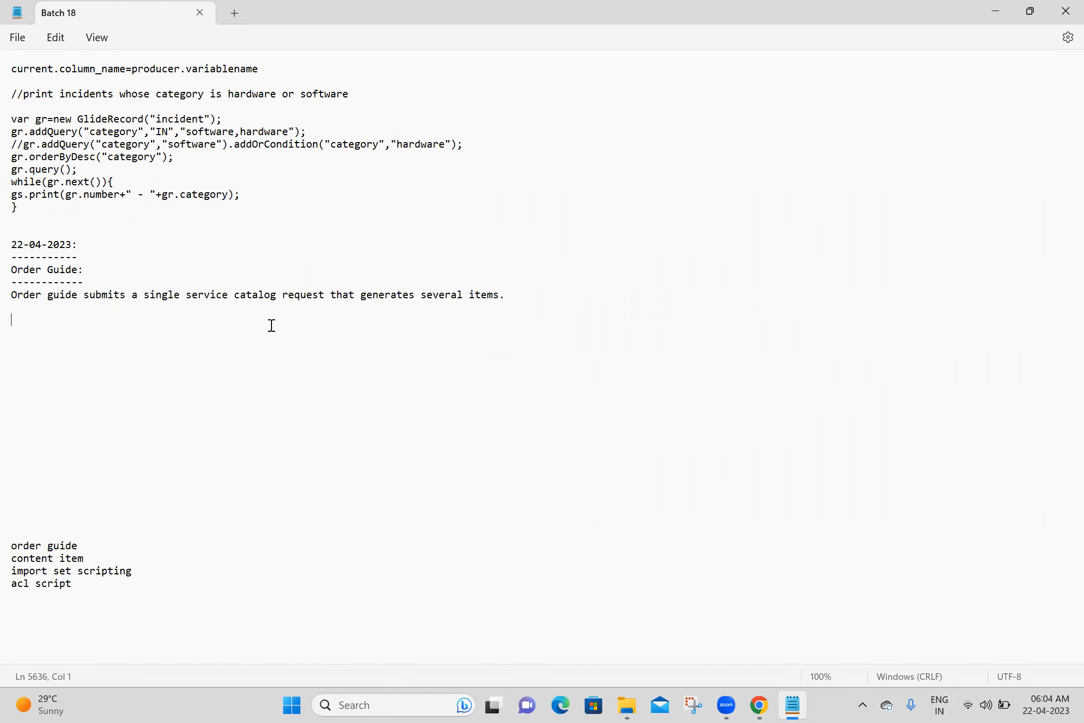
{"action": "key", "text": "alt+Tab"}
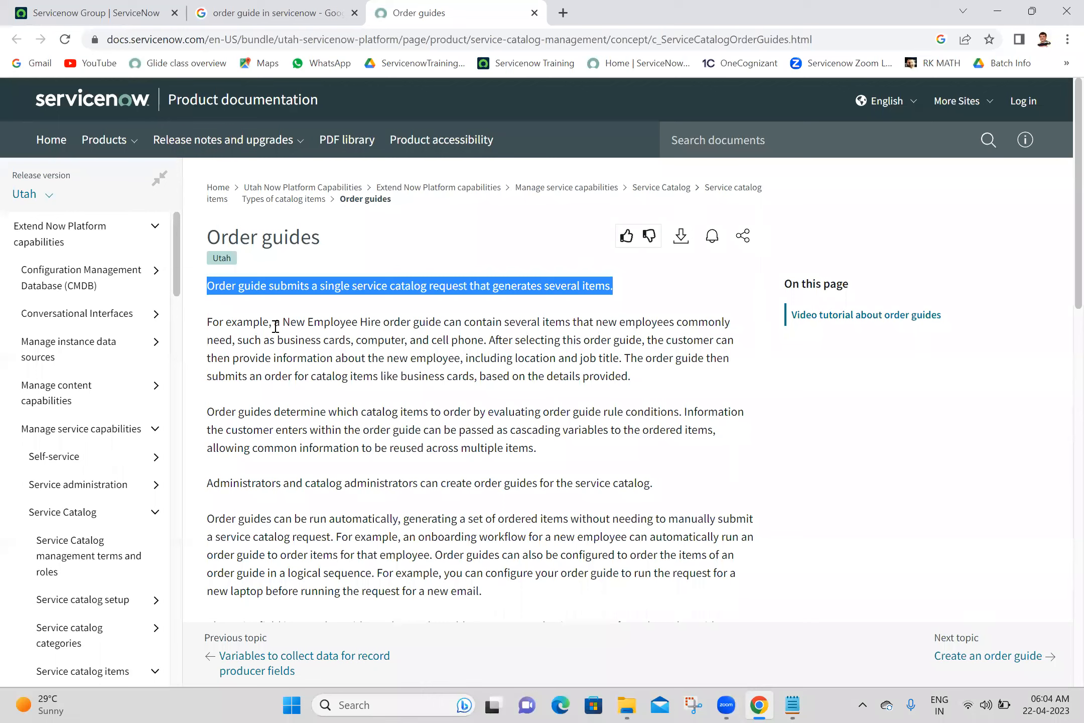
- Select the whole 'For example' New Employee Hire paragraph on the docs page
{"action": "left_click_drag", "start_coordinate": [279, 327], "coordinate": [340, 322]}
{"action": "left_click_drag", "start_coordinate": [508, 320], "coordinate": [567, 323]}
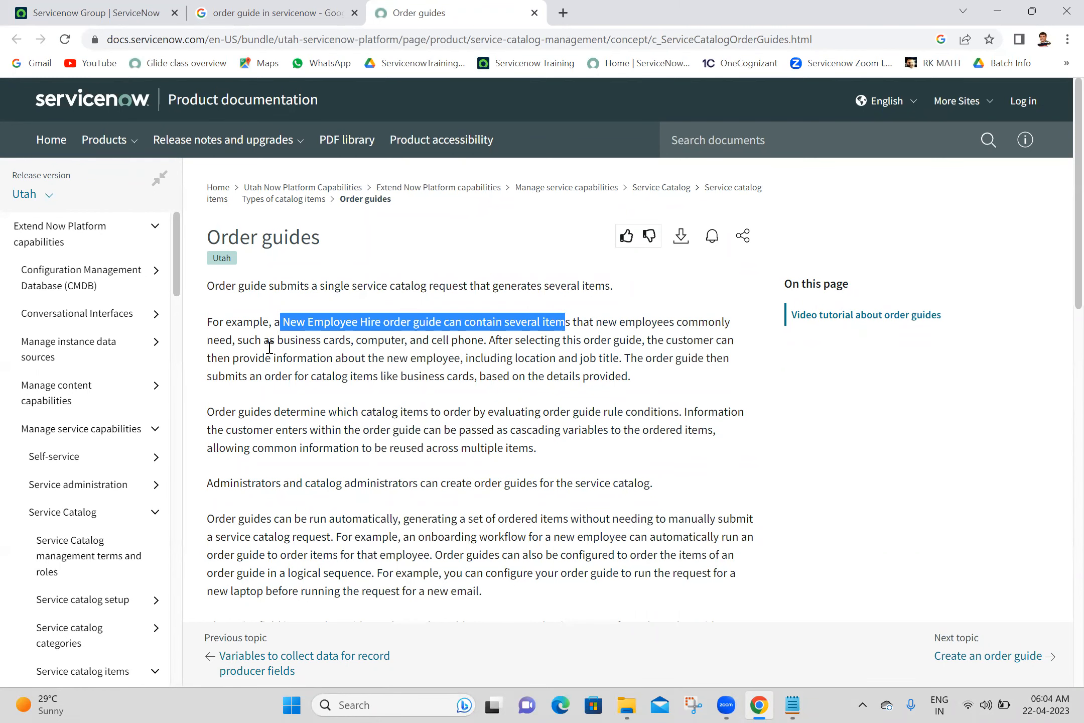
{"action": "left_click", "coordinate": [311, 345]}
{"action": "double_click", "coordinate": [311, 345]}
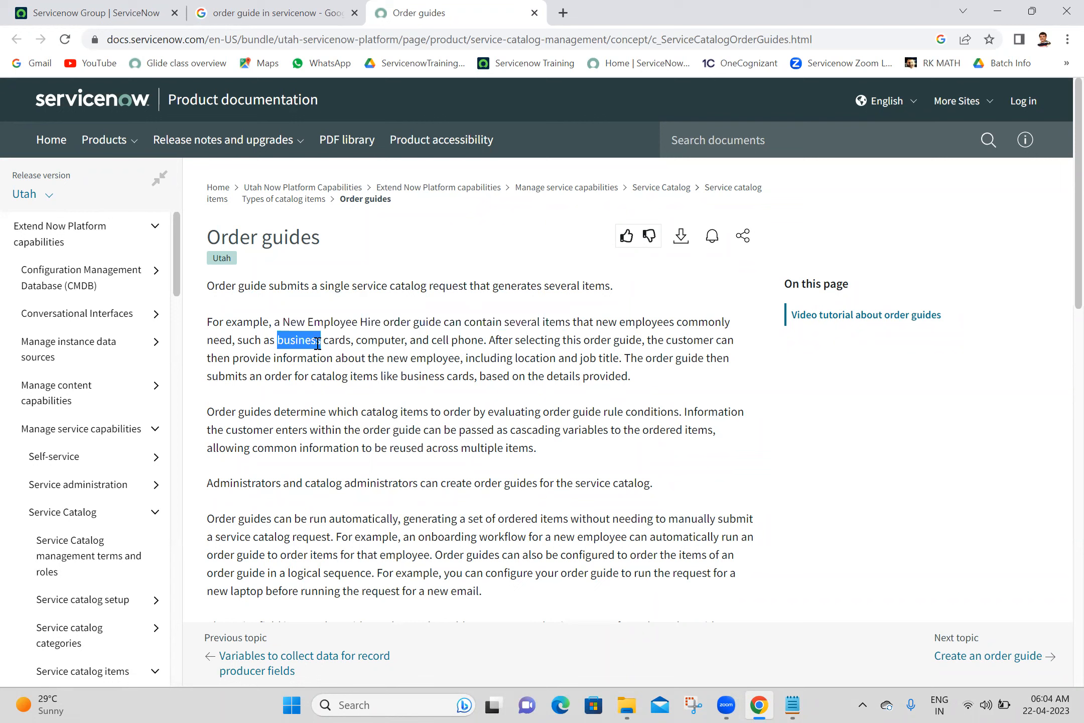
{"action": "triple_click", "coordinate": [351, 341]}
{"action": "double_click", "coordinate": [544, 339]}
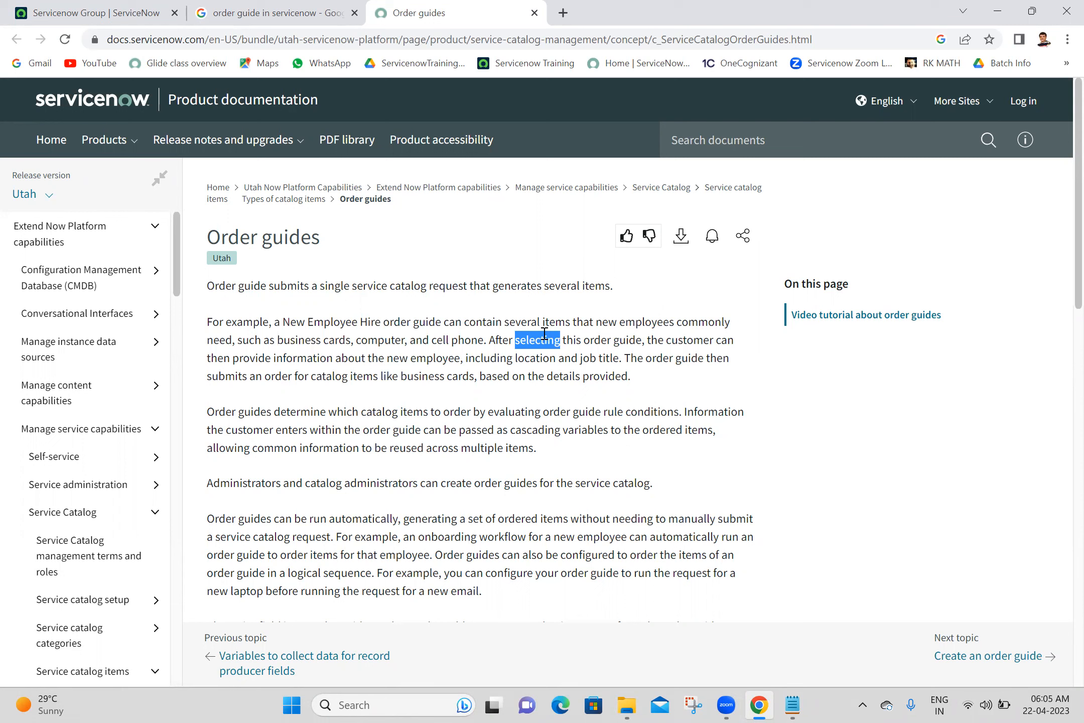
{"action": "left_click", "coordinate": [659, 378]}
{"action": "left_click_drag", "start_coordinate": [650, 377], "coordinate": [558, 377]}
{"action": "left_click_drag", "start_coordinate": [483, 358], "coordinate": [209, 326]}
{"action": "key", "text": "ctrl+c"}
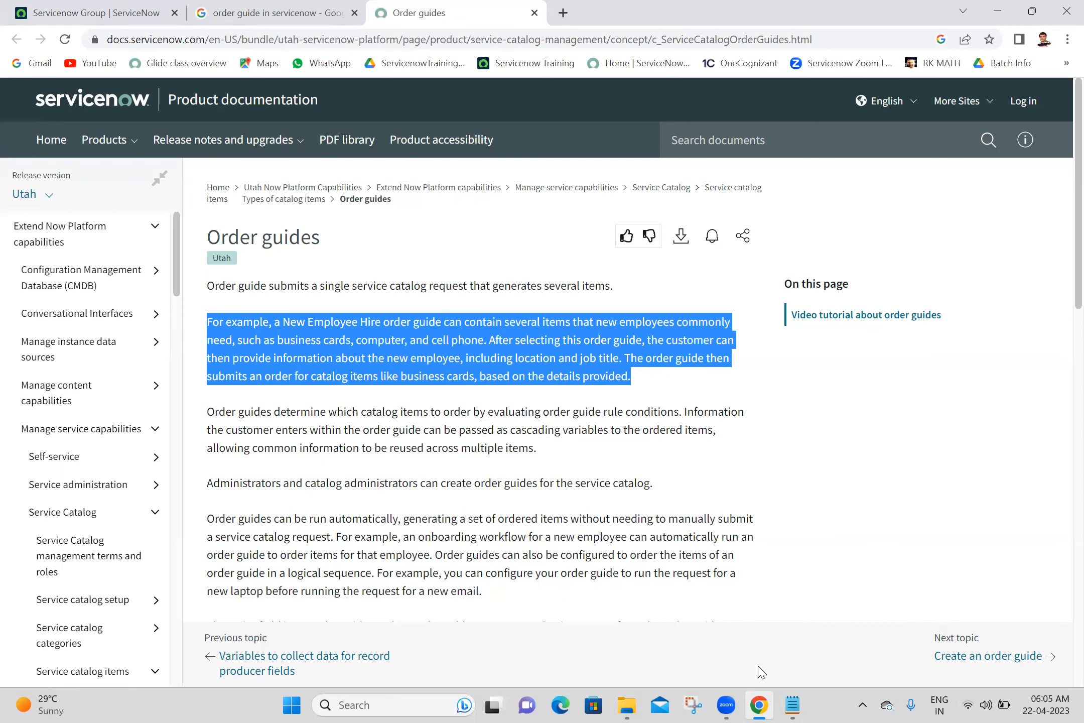
- Paste the New Employee Hire example into the notes, split its sentences onto separate lines, and save
{"action": "left_click", "coordinate": [793, 705]}
{"action": "type", "text": "e"}
{"action": "key", "text": "BackSpace"}
{"action": "key", "text": "ctrl+v"}
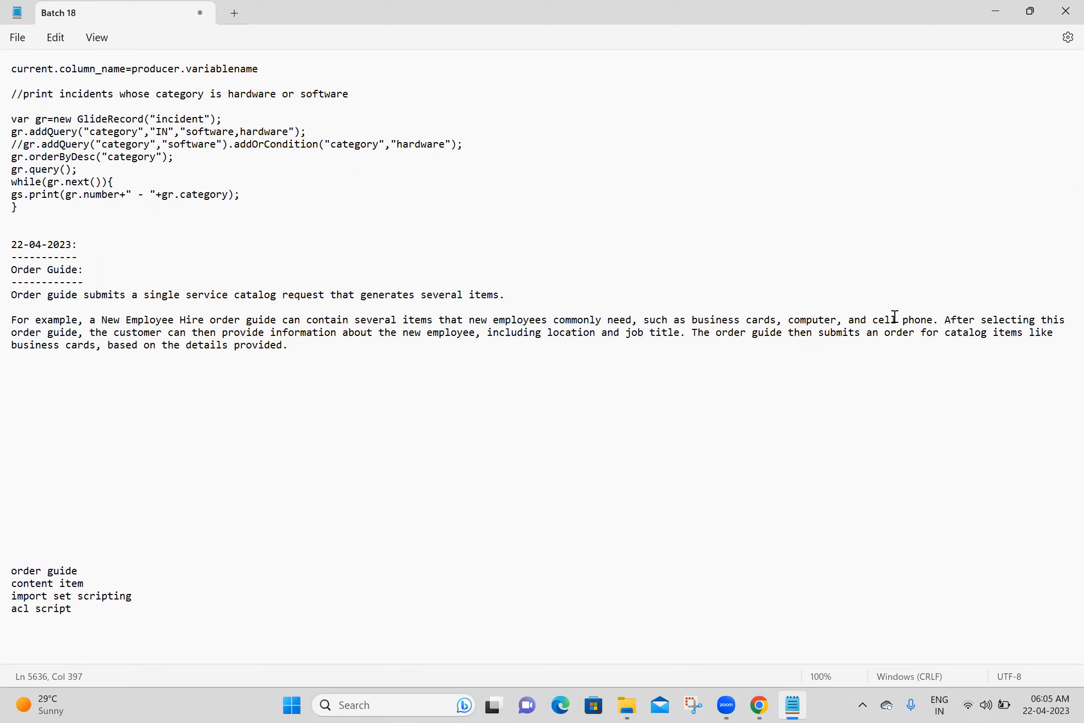
{"action": "left_click", "coordinate": [946, 319]}
{"action": "key", "text": "Return"}
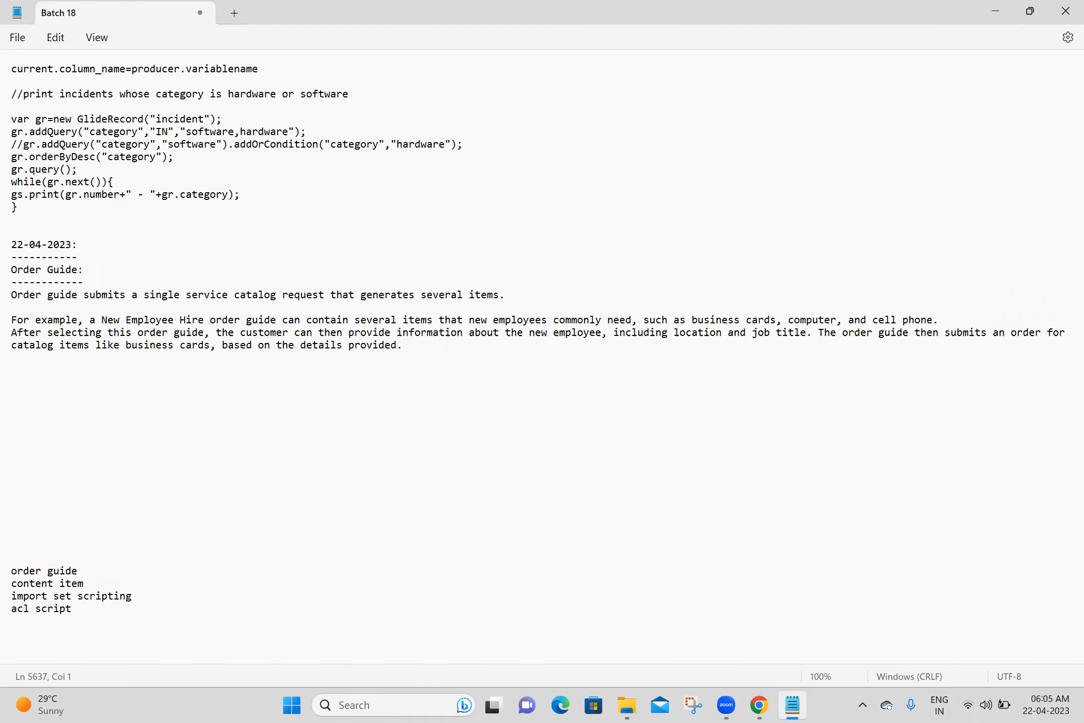
{"action": "left_click", "coordinate": [820, 333]}
{"action": "key", "text": "Return"}
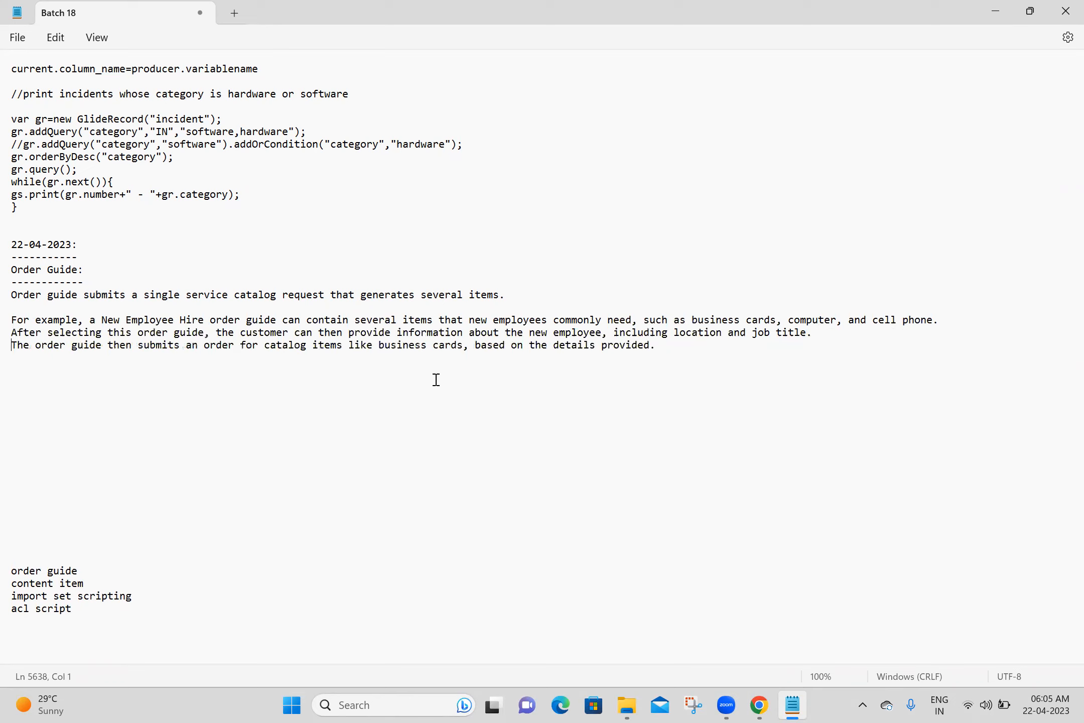
{"action": "left_click", "coordinate": [49, 374]}
{"action": "key", "text": "ctrl+s"}
- Paste the Order guides page URL below the example and return to that page
{"action": "key", "text": "alt+Tab"}
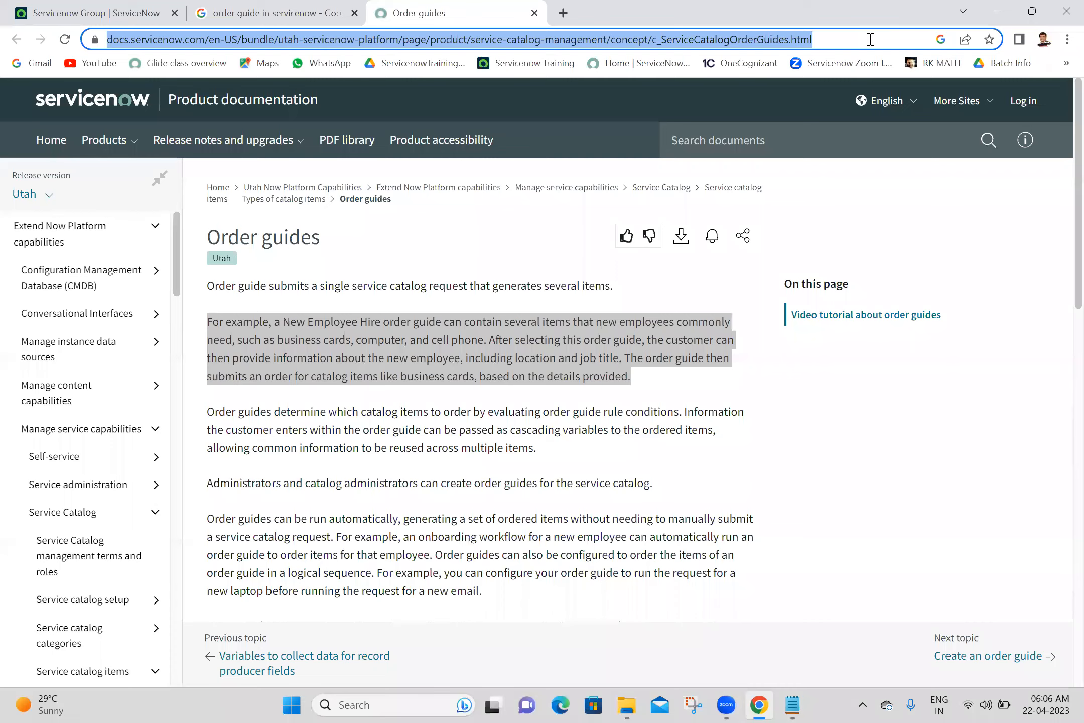
{"action": "left_click", "coordinate": [761, 706]}
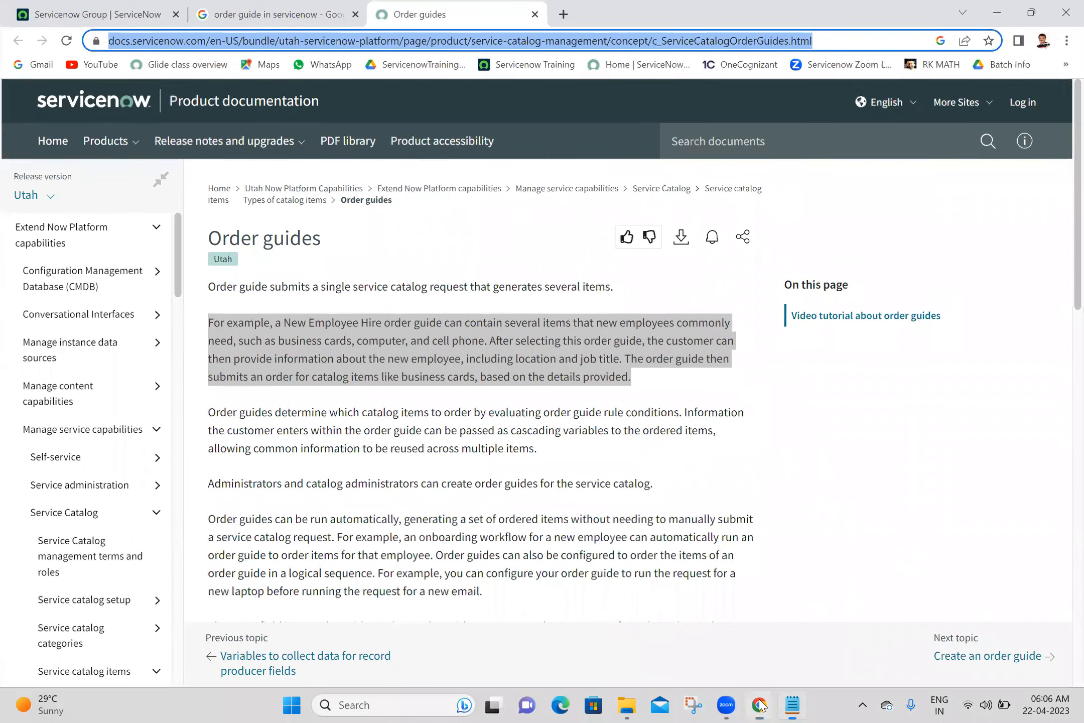
{"action": "left_click", "coordinate": [442, 373]}
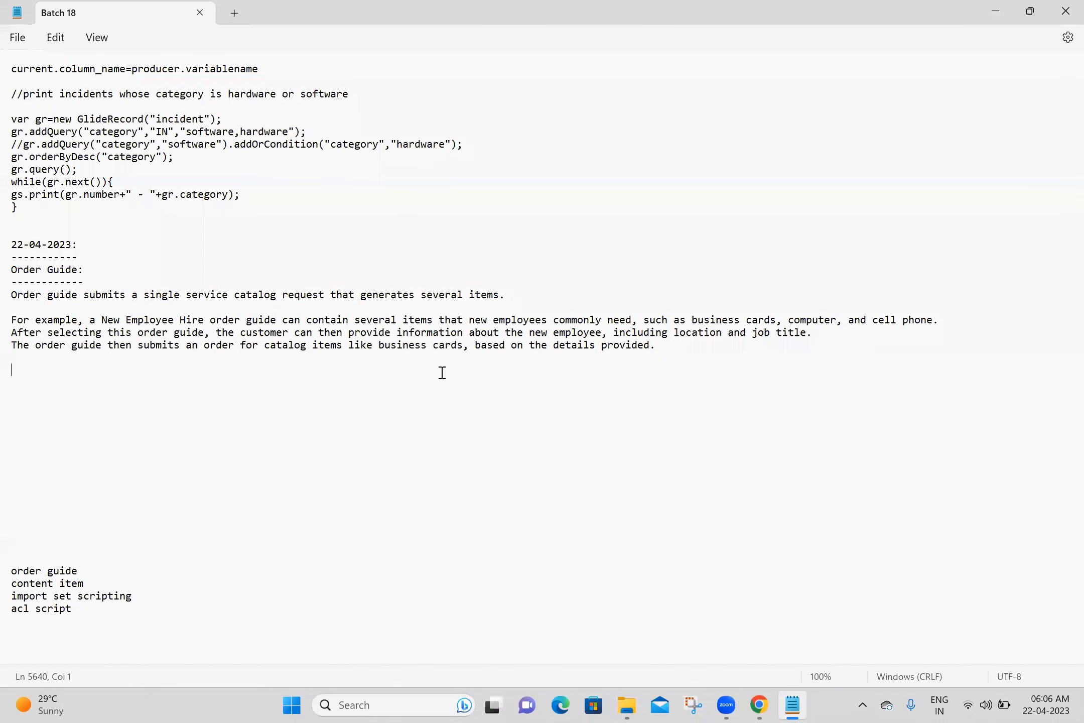
{"action": "type", "text": "https://docs.servicenow.com/en-US/bundle/utah-servicenow-platform/page/product/service-catalog-management/concept/c_ServiceCatalogOrderGuides.html"}
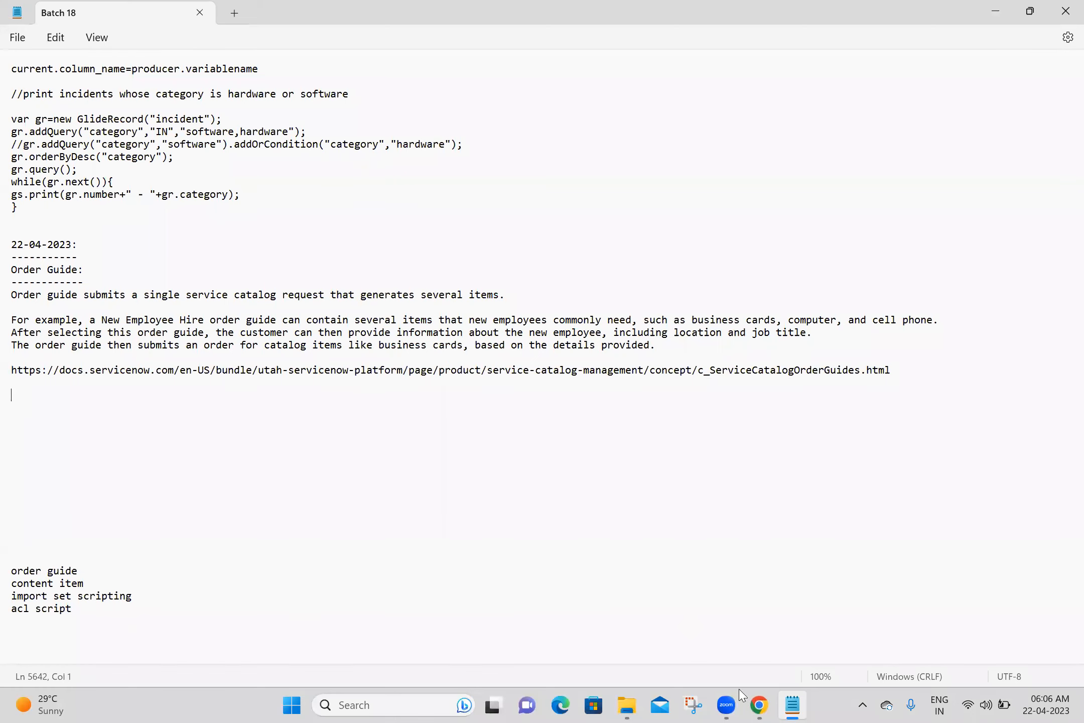
{"action": "left_click", "coordinate": [763, 704]}
{"action": "left_click_drag", "start_coordinate": [1063, 236], "coordinate": [1063, 533]}
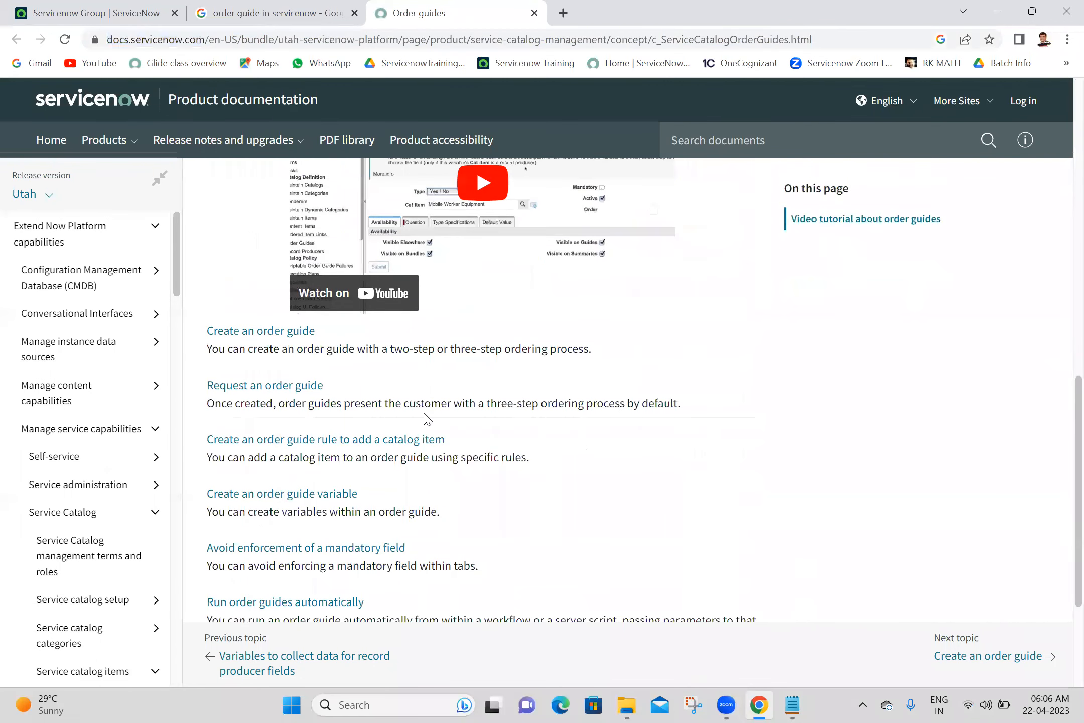
- Copy the 'Create an order guide' page URL into the notes below the Order guides link and save
{"action": "left_click", "coordinate": [261, 332]}
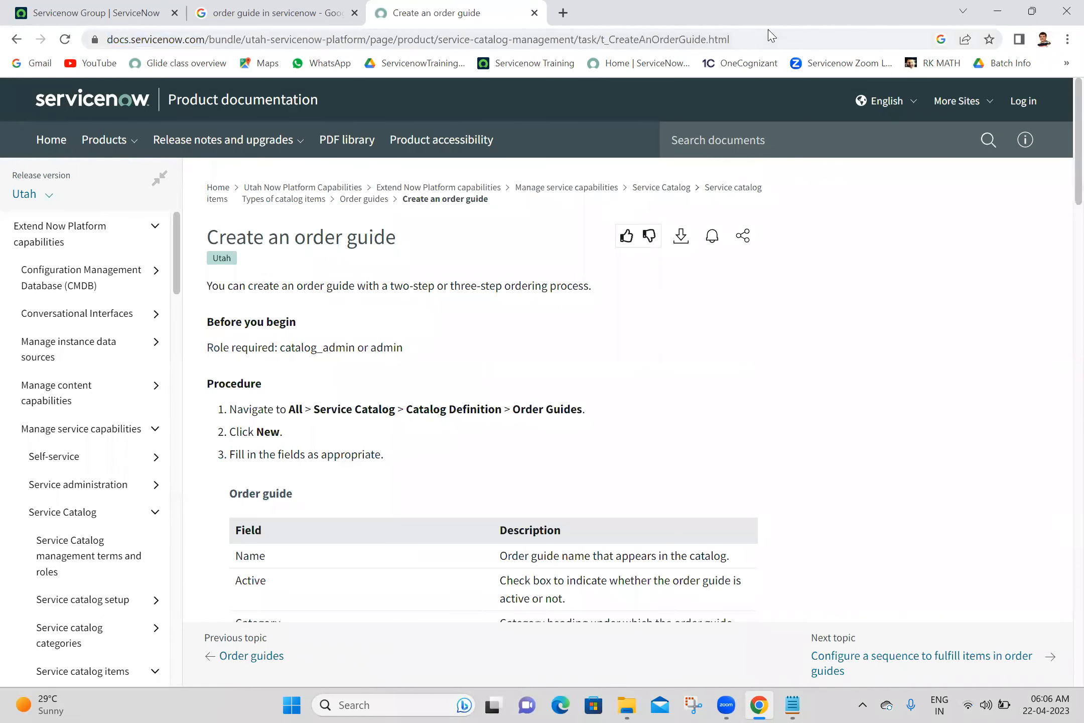
{"action": "left_click", "coordinate": [774, 33]}
{"action": "key", "text": "ctrl+c"}
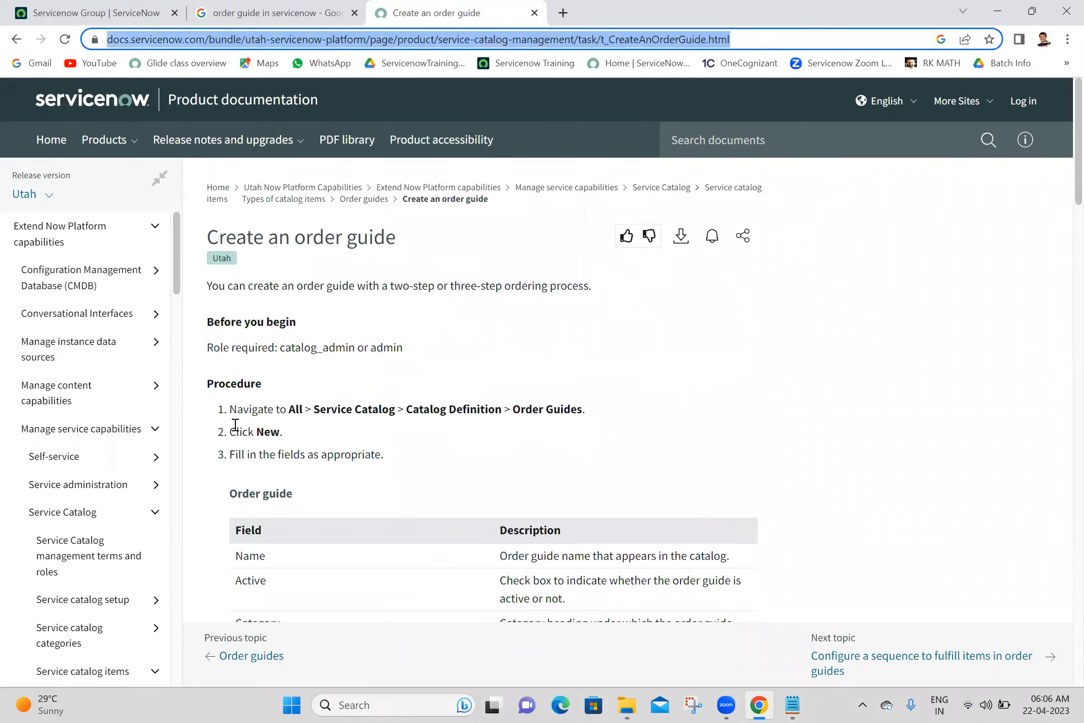
{"action": "key", "text": "alt+Tab"}
{"action": "key", "text": "ctrl+v"}
{"action": "key", "text": "ctrl+s"}
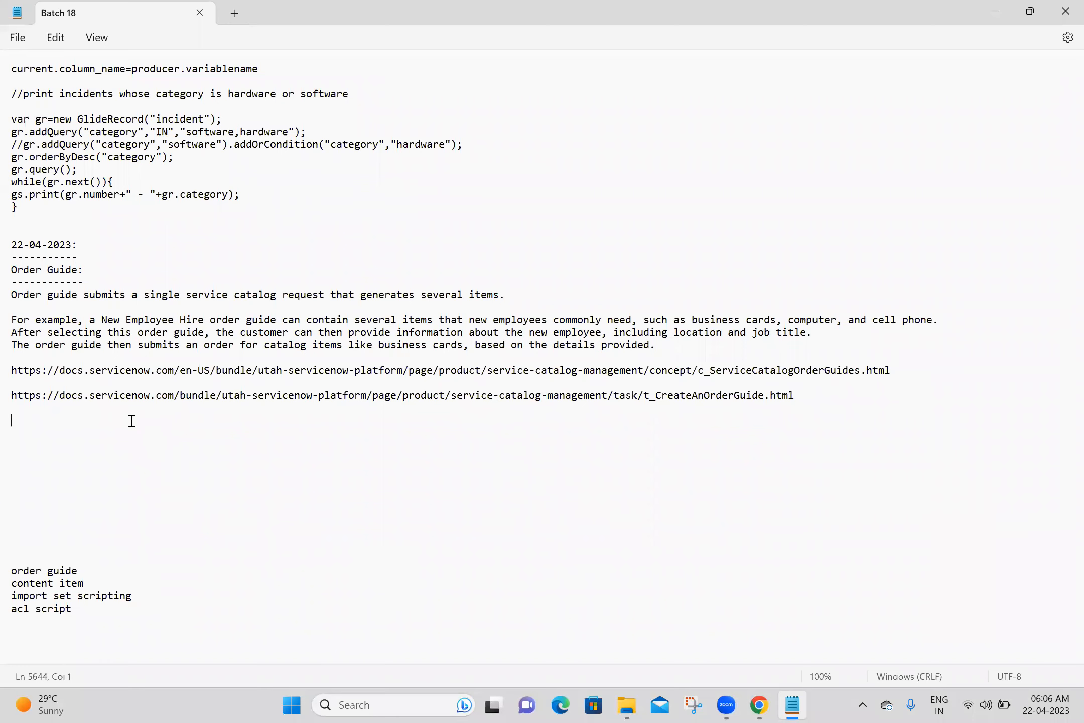
- Note 'Service Catalog-->Catalog Definitions -->Order Guide' and 'Order Guide =sc_cat_item_guide', then save
{"action": "type", "text": "Service Catalog"}
{"action": "type", "text": "-->Catalog Definitions"}
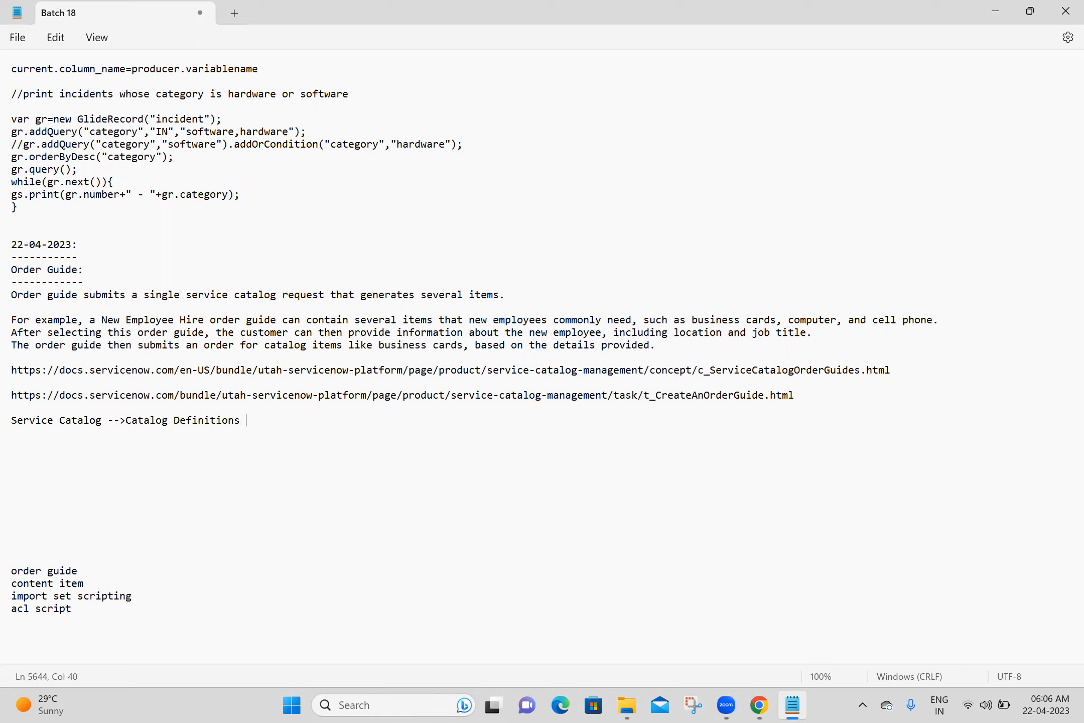
{"action": "type", "text": " -->Order Guide"}
{"action": "key", "text": "Return"}
{"action": "key", "text": "Return"}
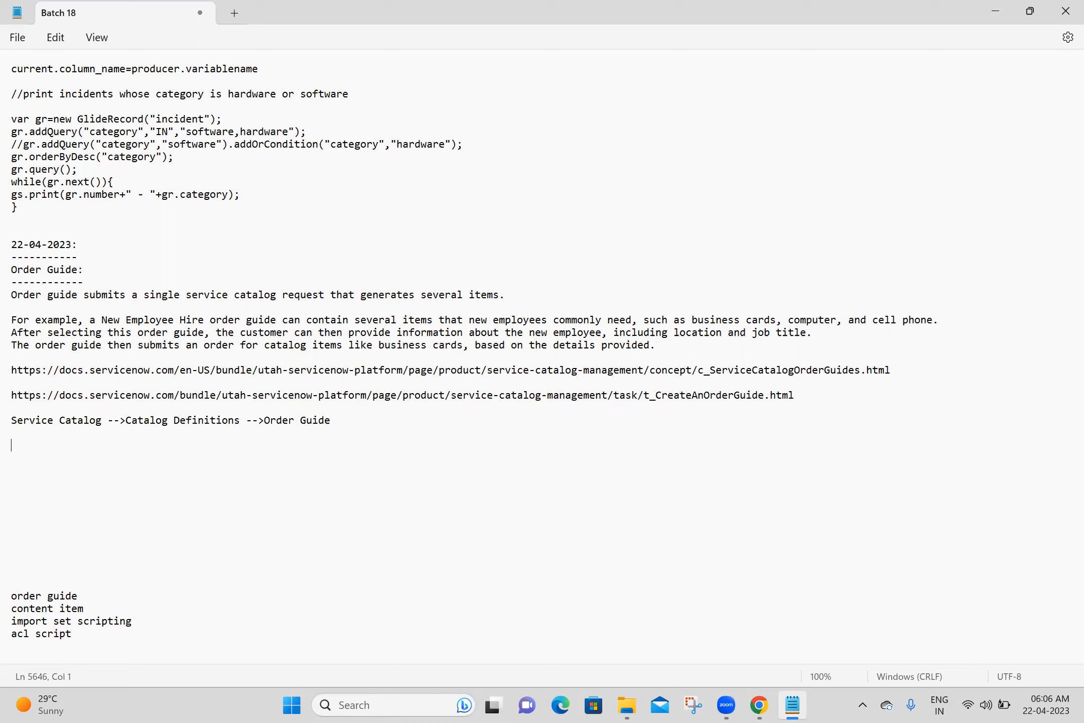
{"action": "type", "text": "Order Guide =sc_cat_item"}
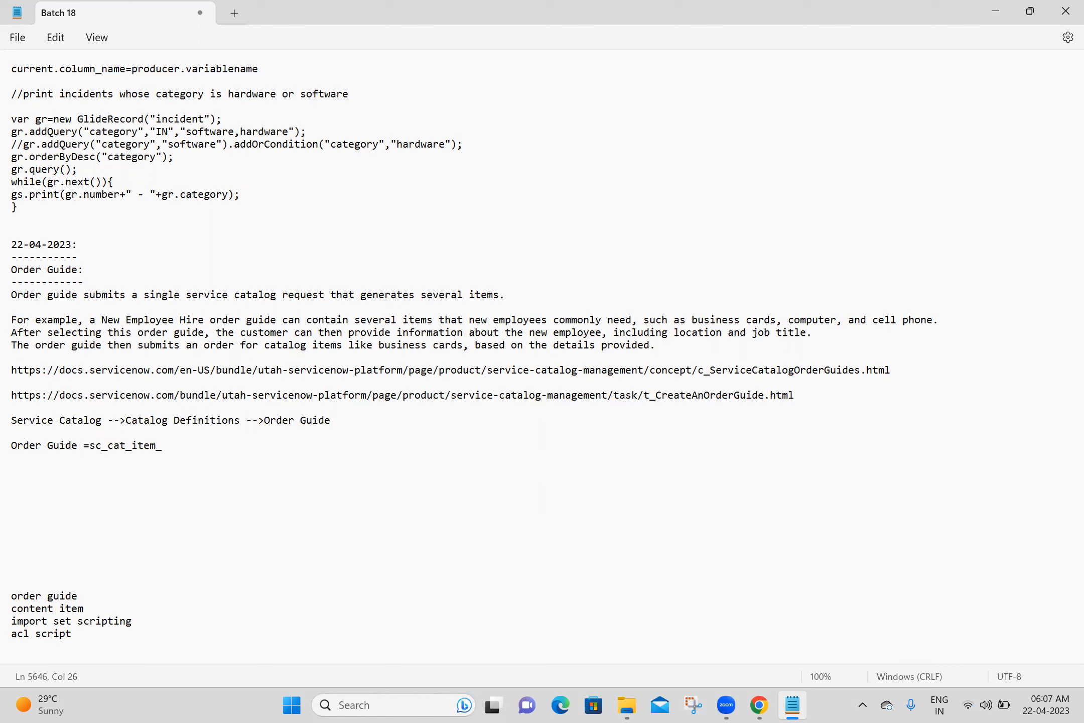
{"action": "type", "text": "_guide"}
{"action": "key", "text": "Return"}
{"action": "key", "text": "Return"}
{"action": "key", "text": "ctrl+s"}
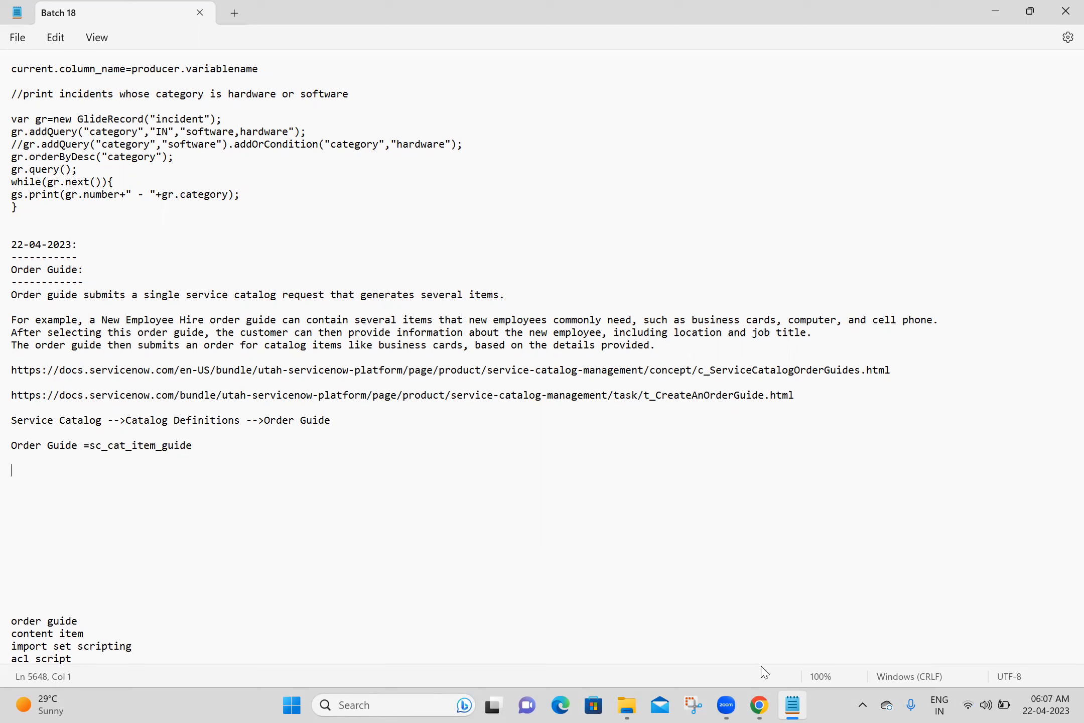
- Filter the ServiceNow navigator by 'order guide'
{"action": "key", "text": "alt+Tab"}
{"action": "left_click", "coordinate": [160, 148]}
{"action": "type", "text": "order guide"}
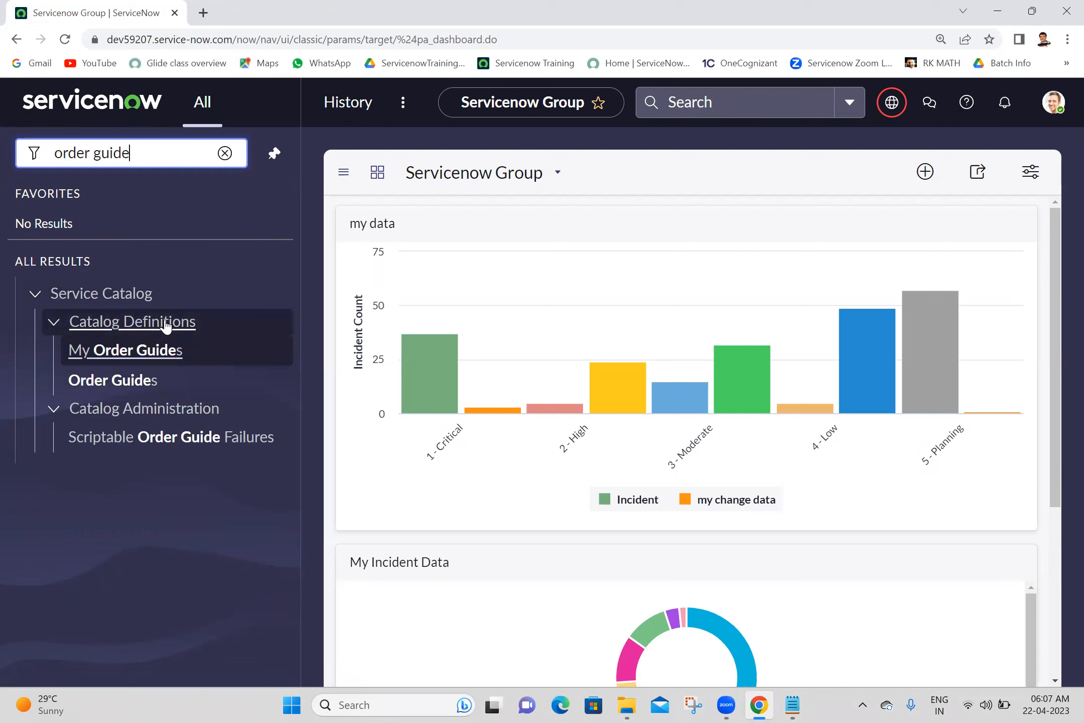
- Open the Order Guides list in a new tab and check its table name in the address
{"action": "middle_click", "coordinate": [144, 383]}
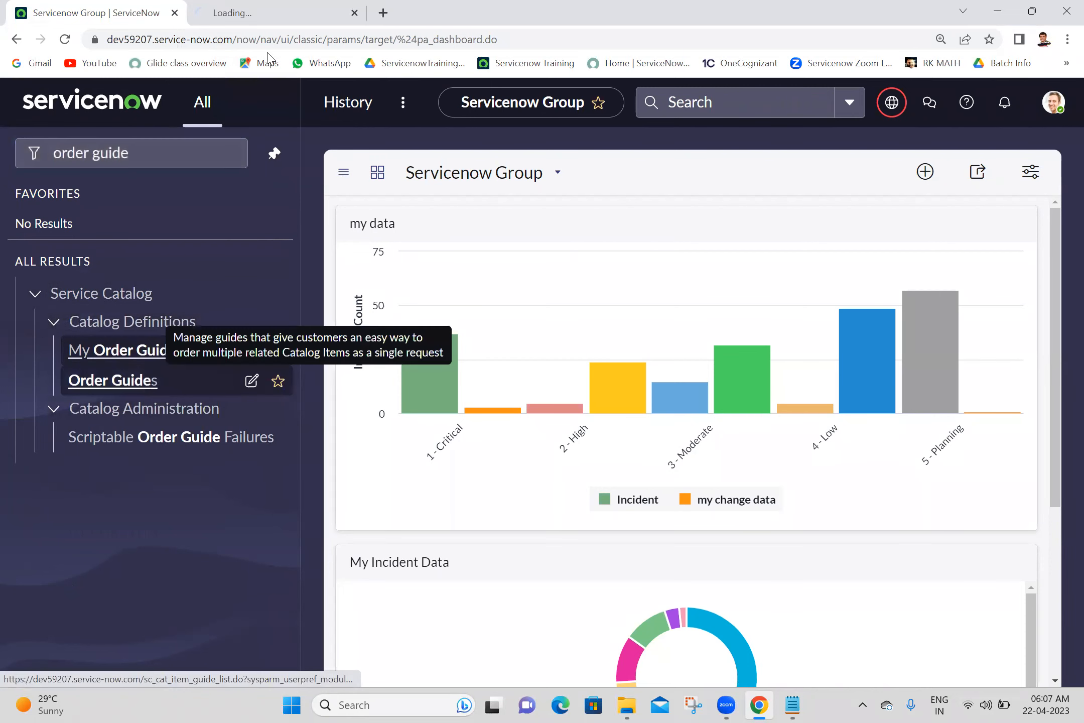
{"action": "left_click", "coordinate": [362, 3]}
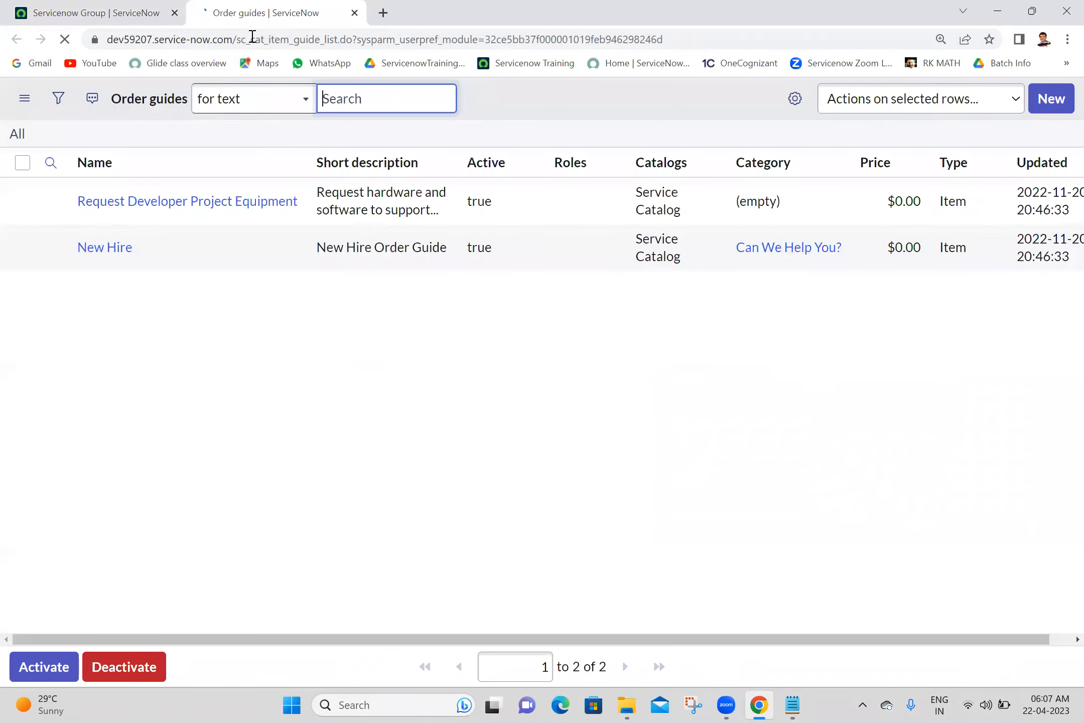
{"action": "left_click_drag", "start_coordinate": [236, 41], "coordinate": [322, 40]}
{"action": "left_click", "coordinate": [268, 374]}
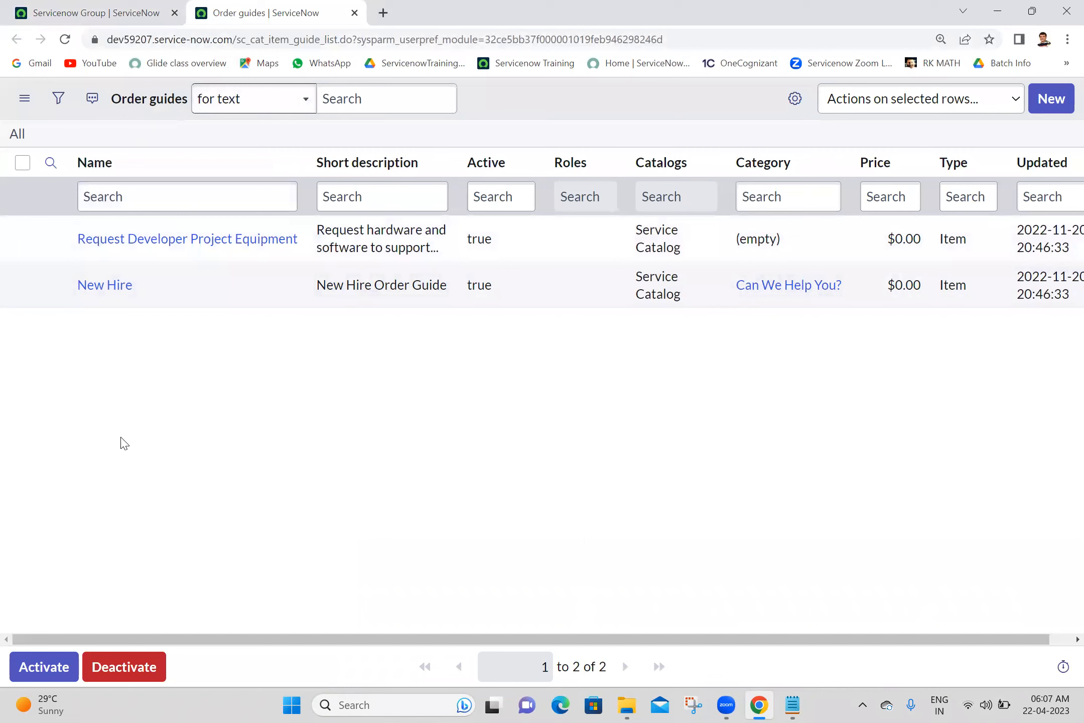
- Open the New Hire order guide in its own tab
{"action": "left_click_drag", "start_coordinate": [174, 283], "coordinate": [75, 303]}
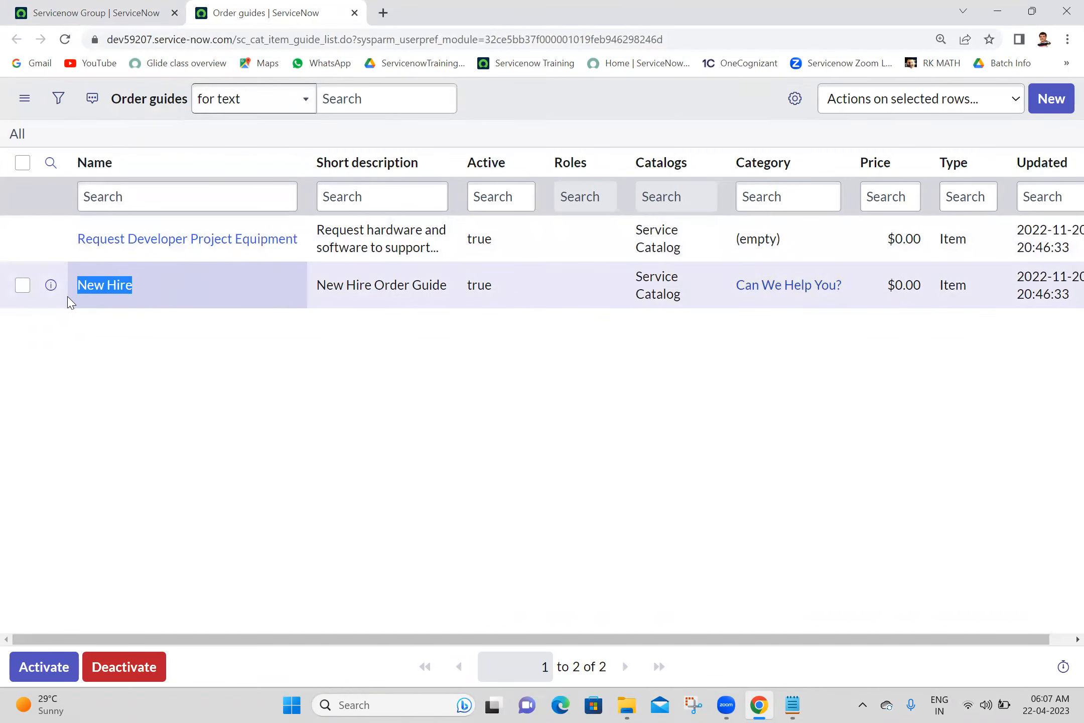
{"action": "left_click", "coordinate": [177, 383]}
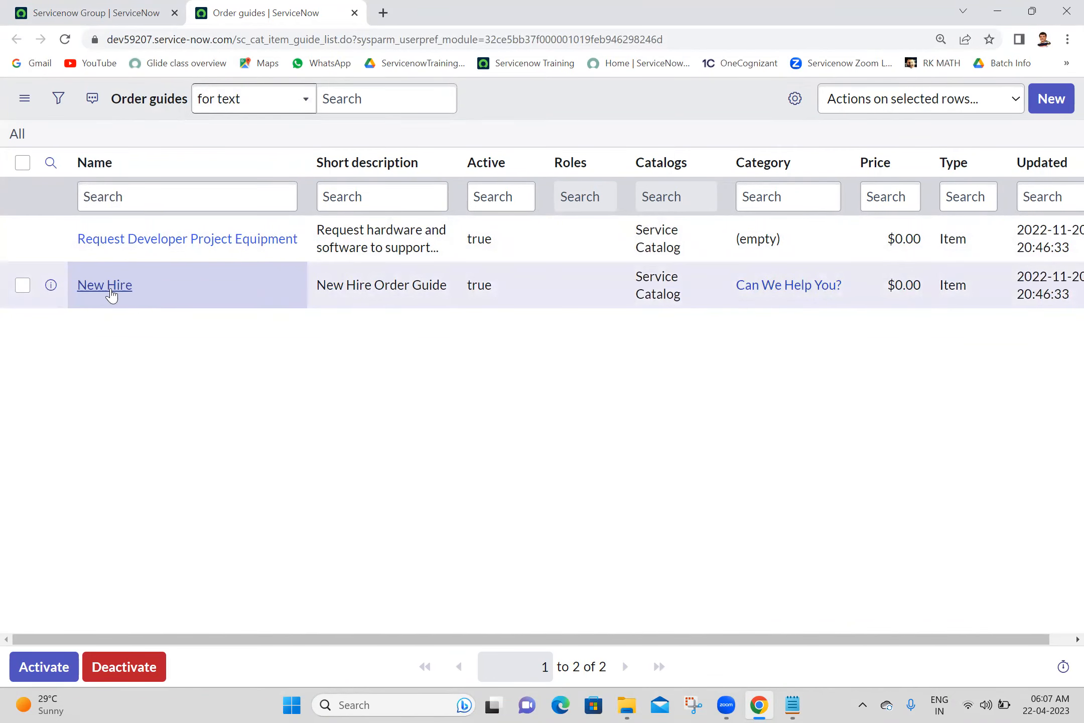
{"action": "middle_click", "coordinate": [110, 289]}
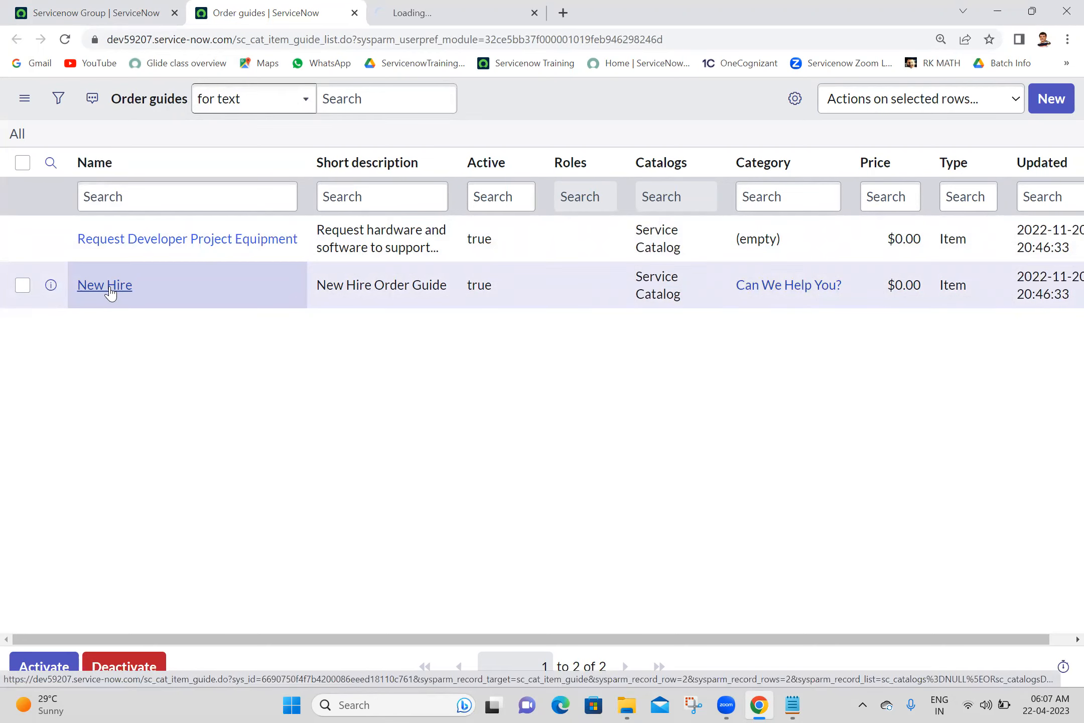
{"action": "left_click", "coordinate": [450, 6]}
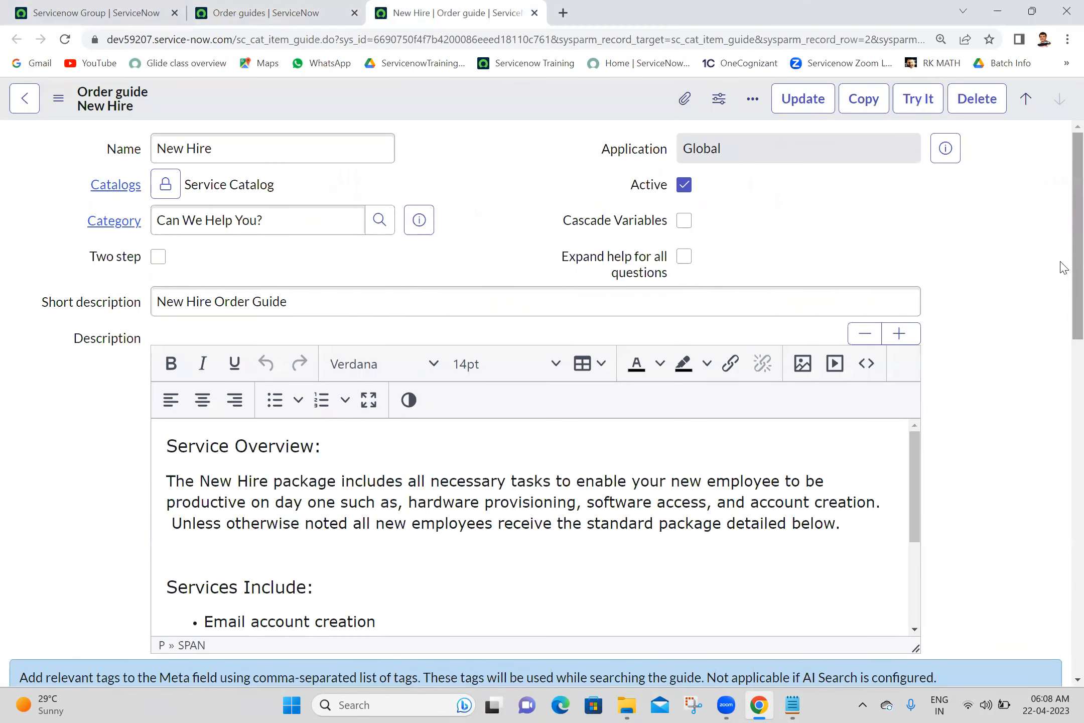
- Show the New Hire Rule base (8) related list, from Standard Laptop through Desk Set Up
{"action": "left_click_drag", "start_coordinate": [1073, 264], "coordinate": [1073, 202]}
{"action": "scroll", "coordinate": [1054, 451], "scroll_direction": "down", "scroll_amount": 10}
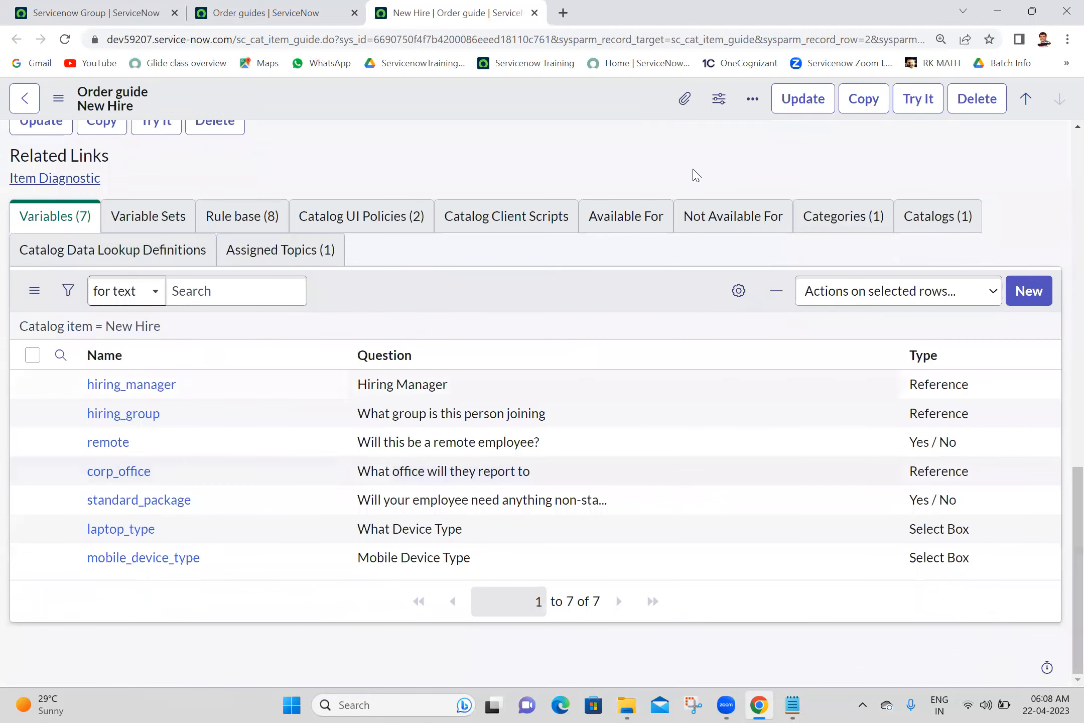
{"action": "left_click", "coordinate": [250, 216]}
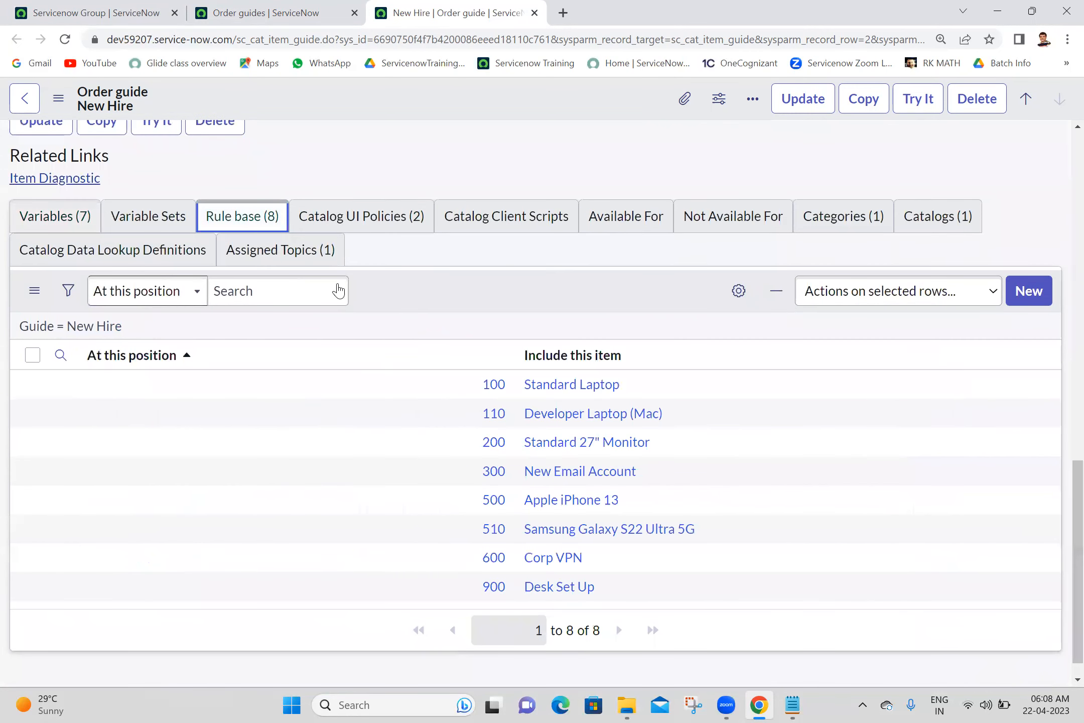
{"action": "scroll", "coordinate": [1059, 502], "scroll_direction": "down", "scroll_amount": 1}
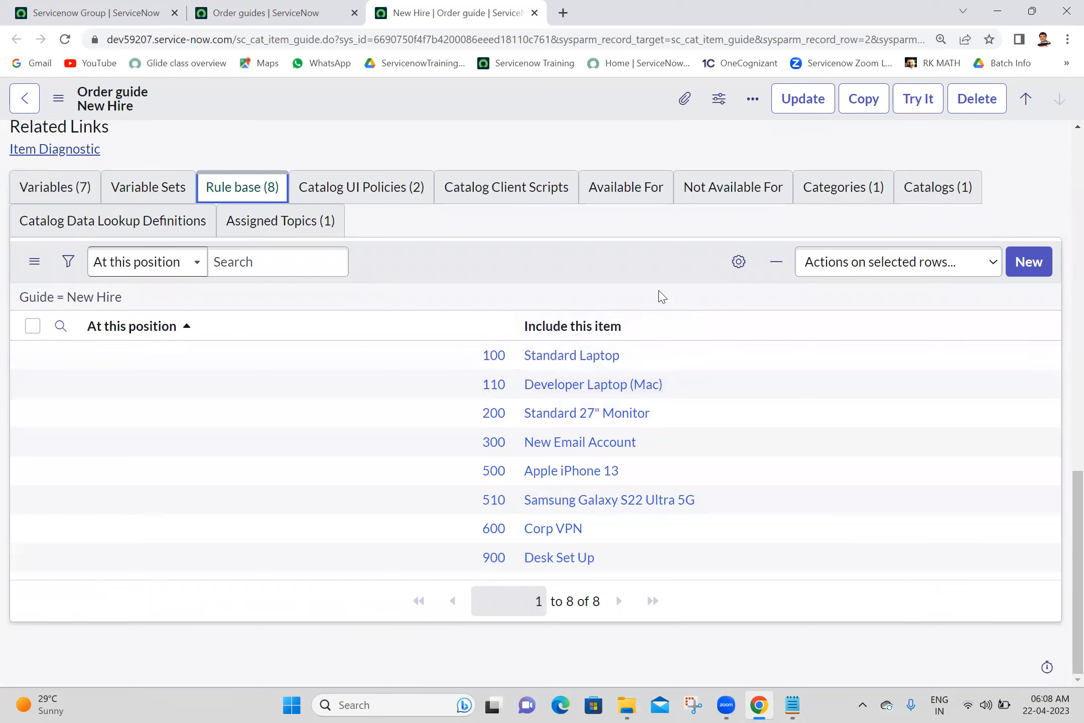
{"action": "left_click", "coordinate": [660, 255]}
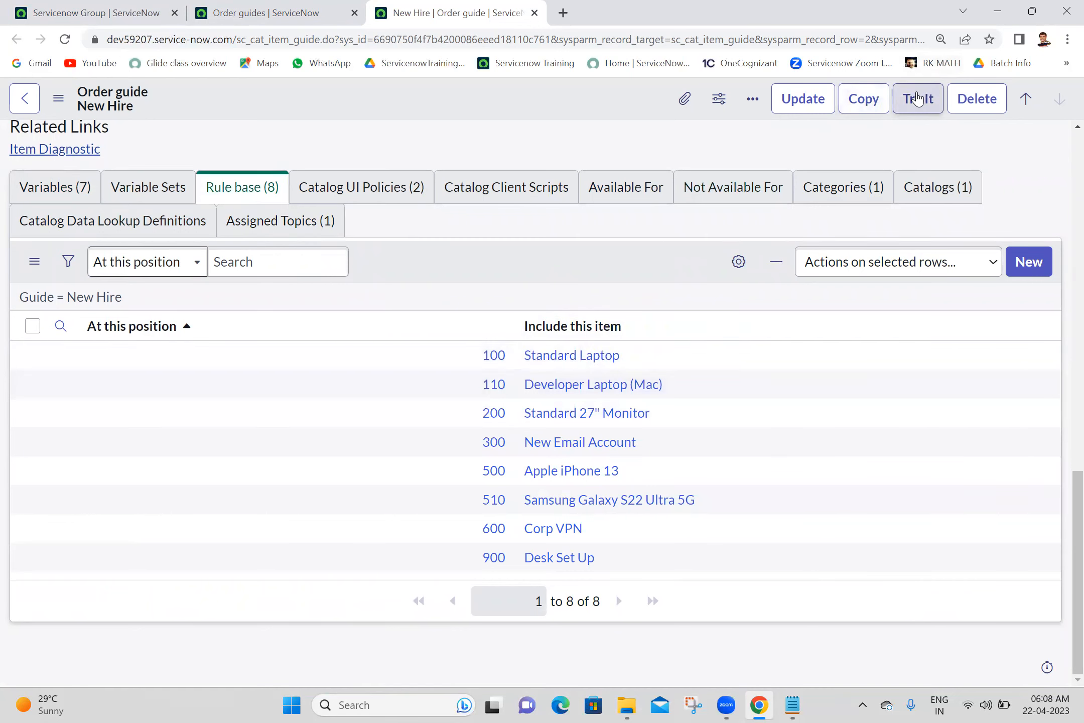
- Try It on the New Hire guide and choose the hiring manager from the lookup
{"action": "left_click", "coordinate": [919, 98]}
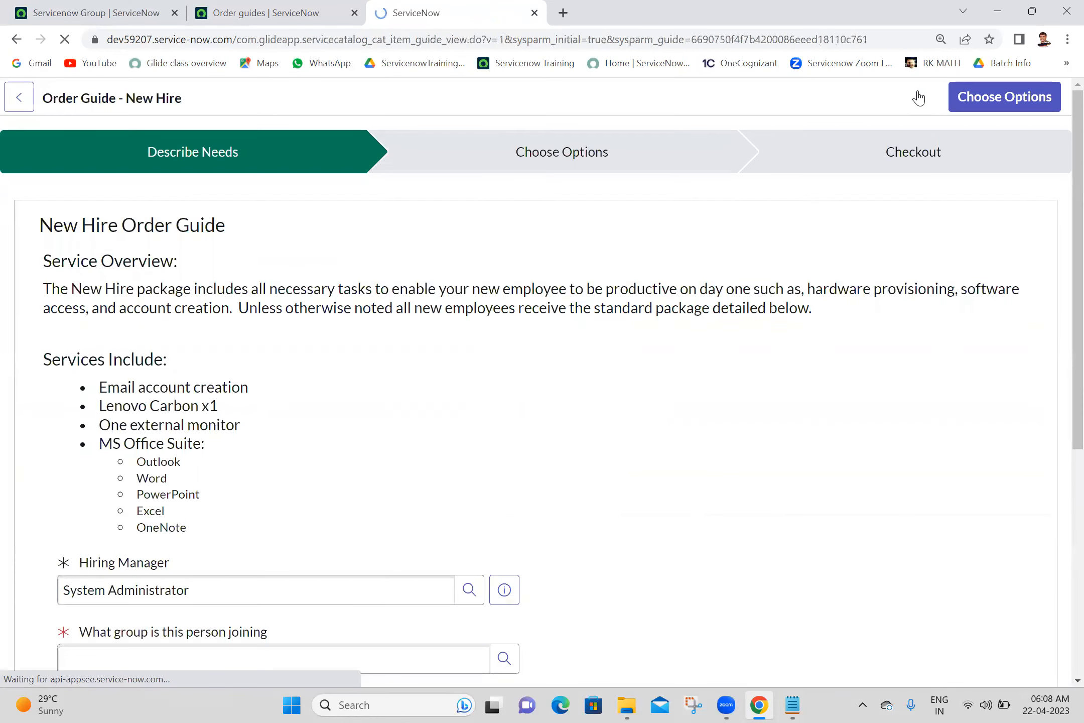
{"action": "left_click_drag", "start_coordinate": [1077, 261], "coordinate": [1045, 501]}
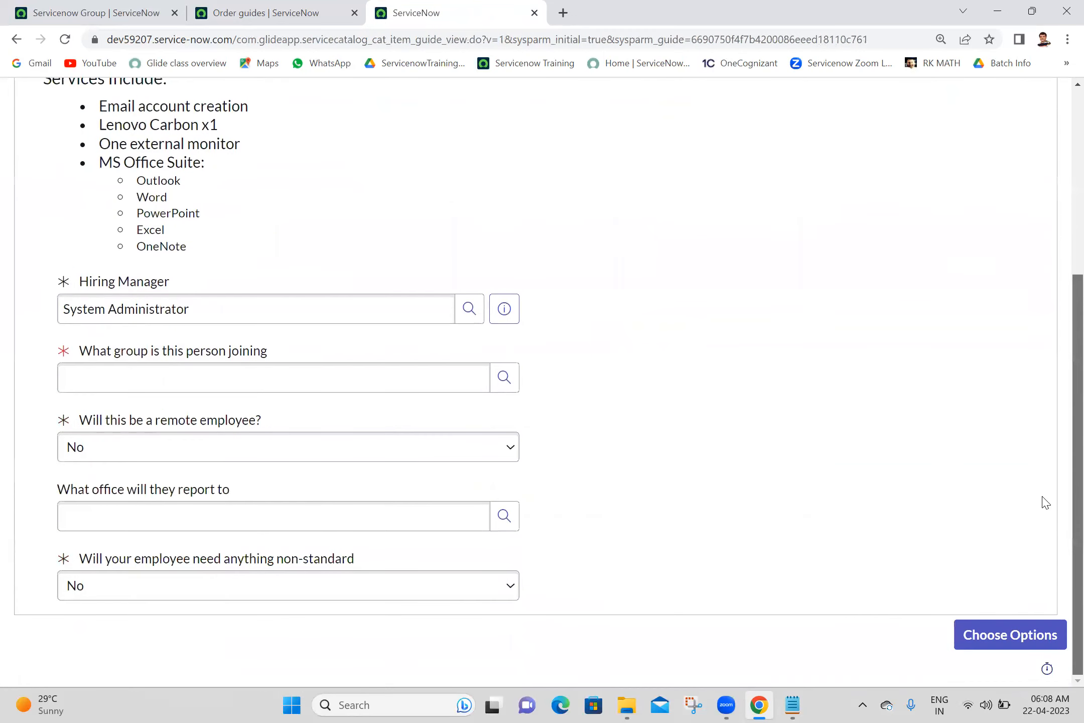
{"action": "triple_click", "coordinate": [343, 307]}
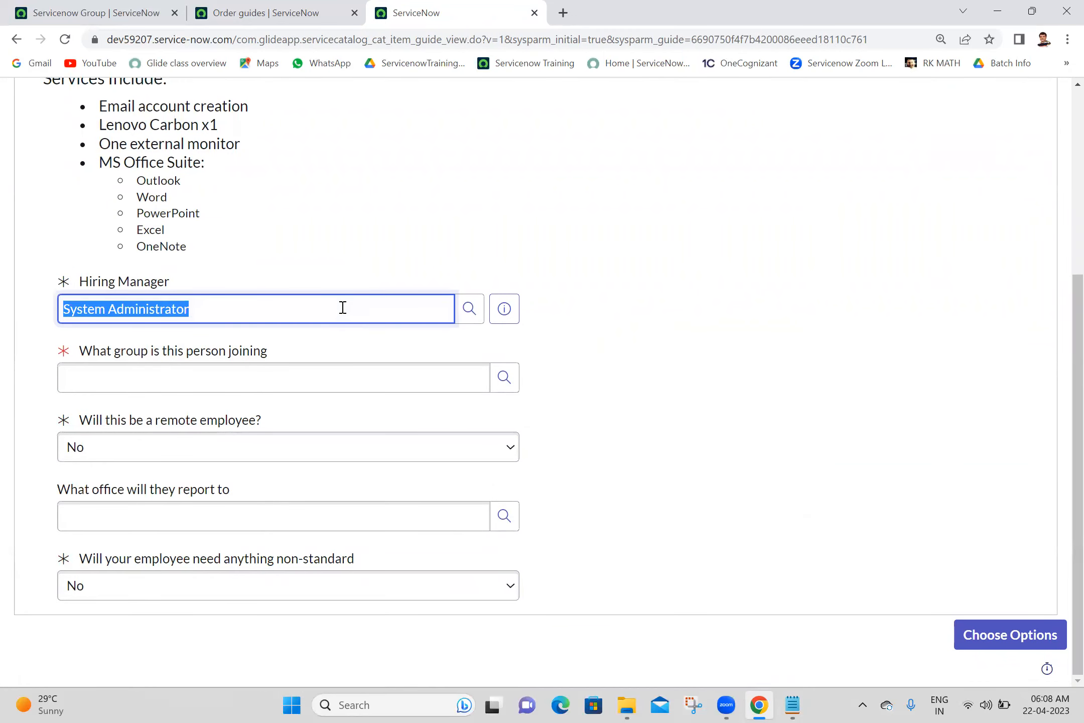
{"action": "type", "text": "anji"}
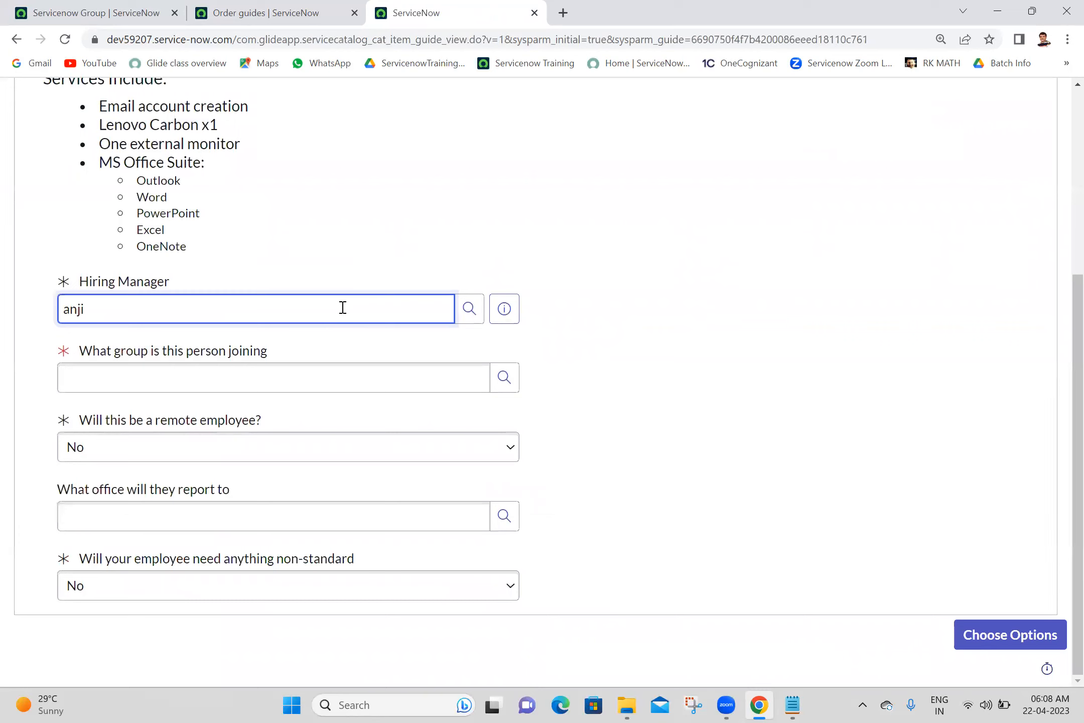
{"action": "left_click", "coordinate": [369, 187]}
{"action": "left_click", "coordinate": [270, 372]}
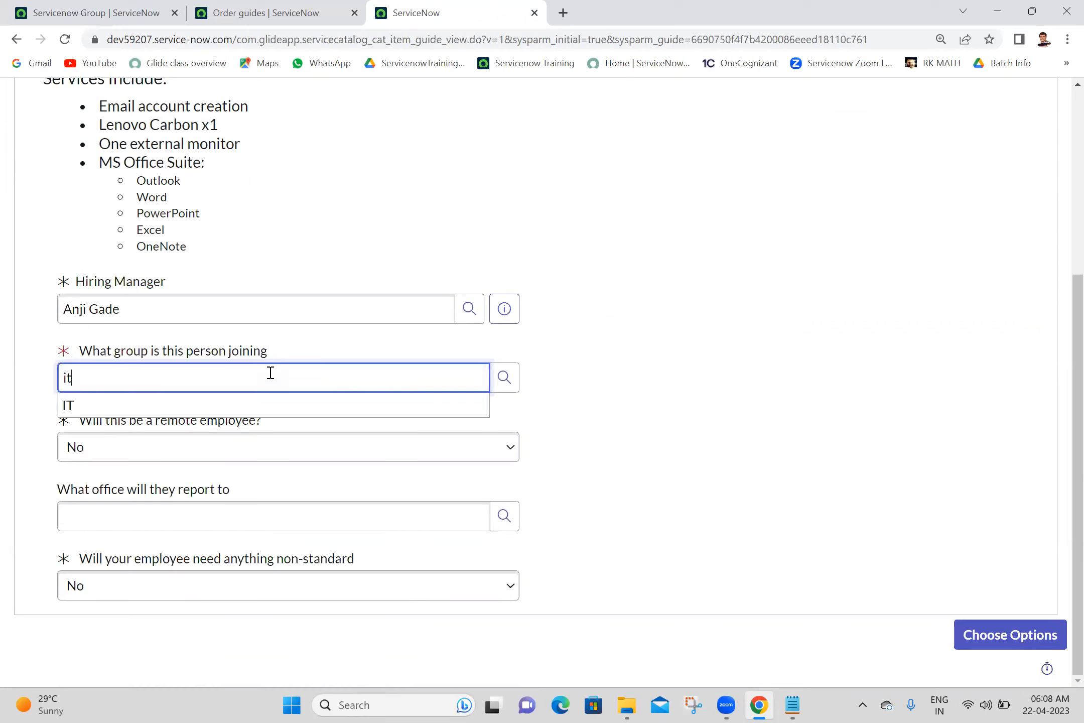
{"action": "left_click", "coordinate": [221, 404]}
{"action": "key", "text": "Tab"}
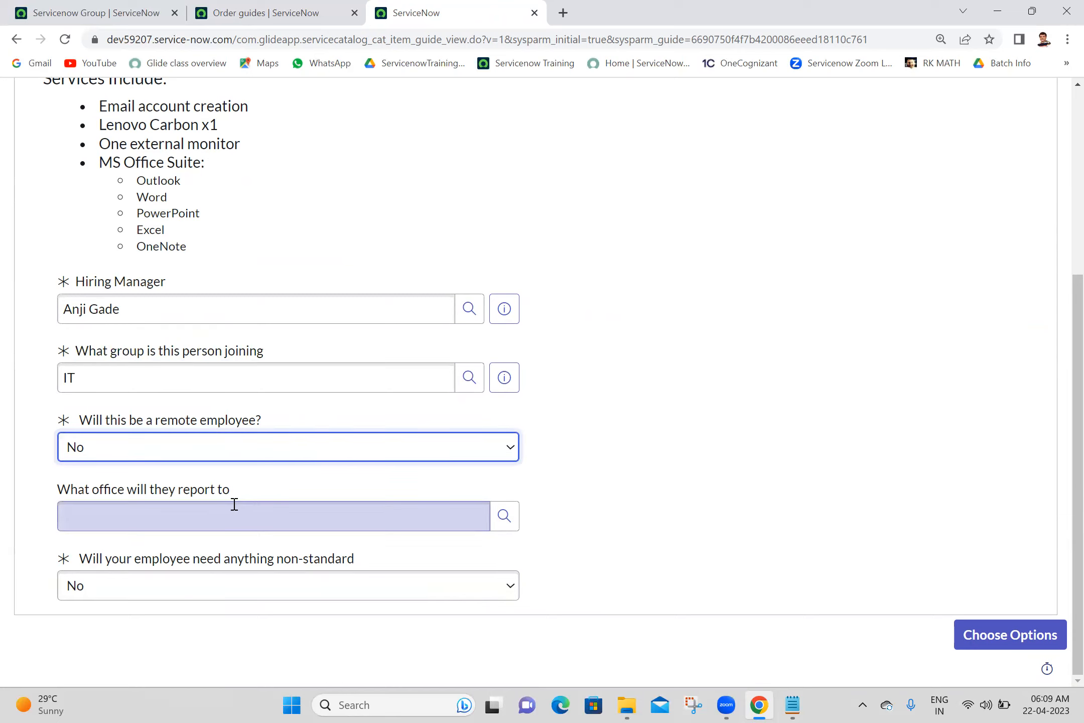
{"action": "left_click", "coordinate": [503, 517]}
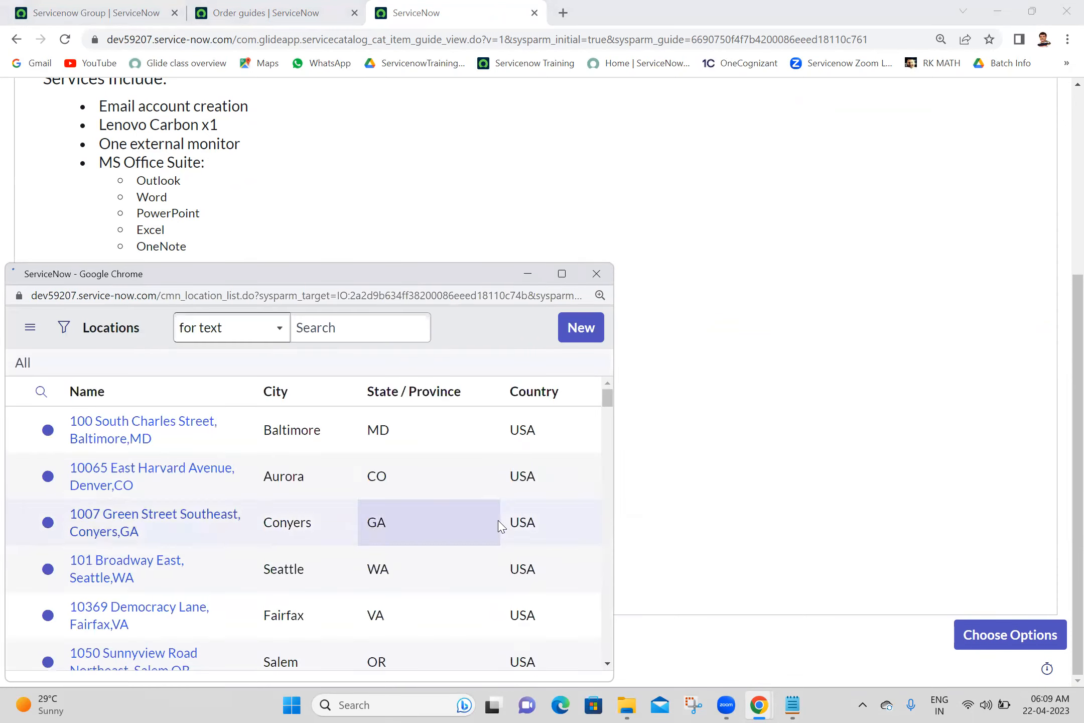
{"action": "left_click", "coordinate": [146, 467]}
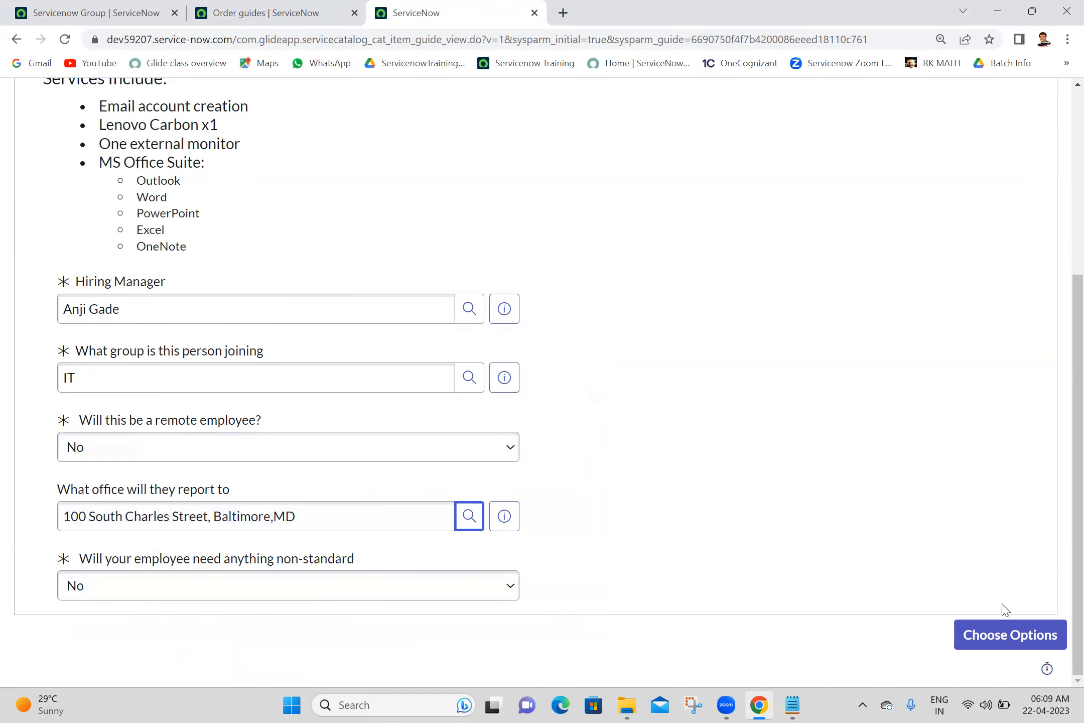
- Review the completed Describe Needs answers and continue to Choose Options
{"action": "scroll", "coordinate": [1064, 260], "scroll_direction": "up", "scroll_amount": 5}
{"action": "scroll", "coordinate": [1060, 504], "scroll_direction": "down", "scroll_amount": 5}
{"action": "scroll", "coordinate": [1060, 315], "scroll_direction": "up", "scroll_amount": 5}
{"action": "scroll", "coordinate": [1060, 322], "scroll_direction": "down", "scroll_amount": 5}
{"action": "scroll", "coordinate": [1054, 431], "scroll_direction": "up", "scroll_amount": 2}
{"action": "scroll", "coordinate": [1049, 452], "scroll_direction": "down", "scroll_amount": 3}
{"action": "scroll", "coordinate": [1059, 427], "scroll_direction": "up", "scroll_amount": 3}
{"action": "scroll", "coordinate": [1060, 452], "scroll_direction": "down", "scroll_amount": 2}
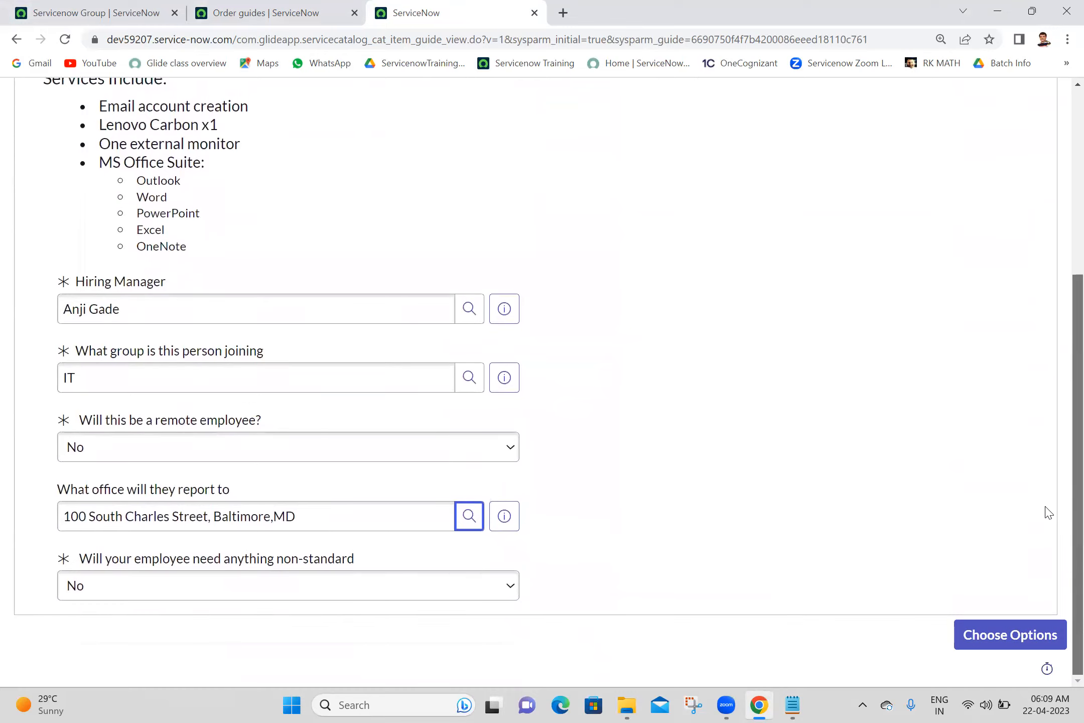
{"action": "scroll", "coordinate": [1059, 311], "scroll_direction": "up", "scroll_amount": 4}
{"action": "scroll", "coordinate": [1061, 442], "scroll_direction": "down", "scroll_amount": 4}
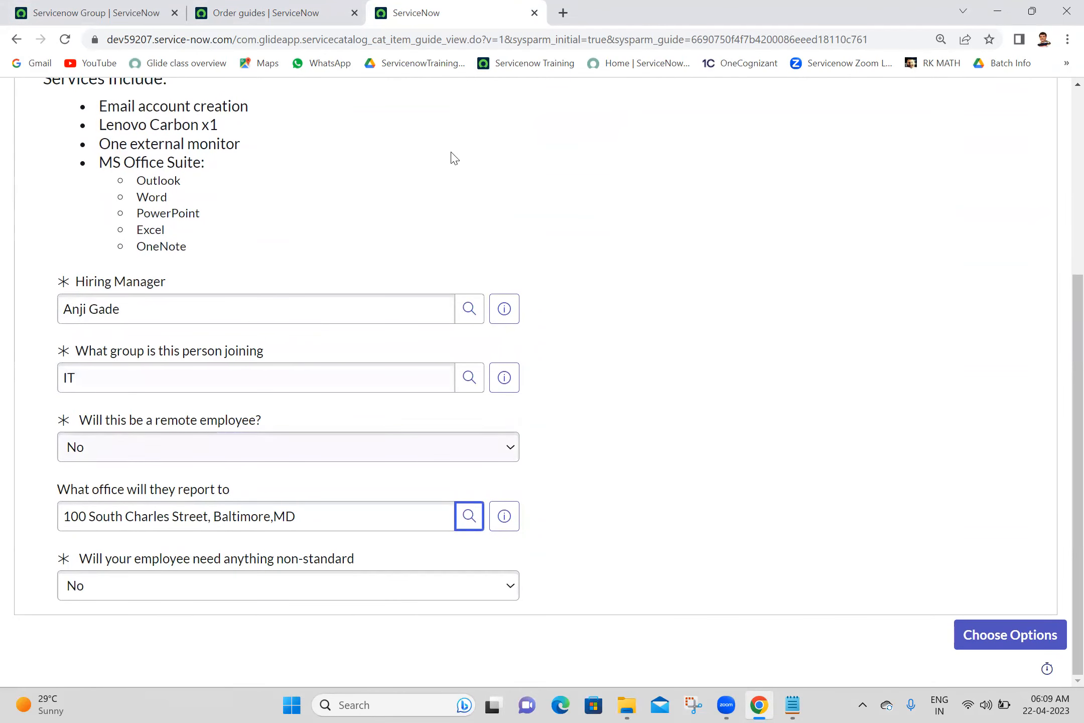
{"action": "left_click", "coordinate": [651, 230]}
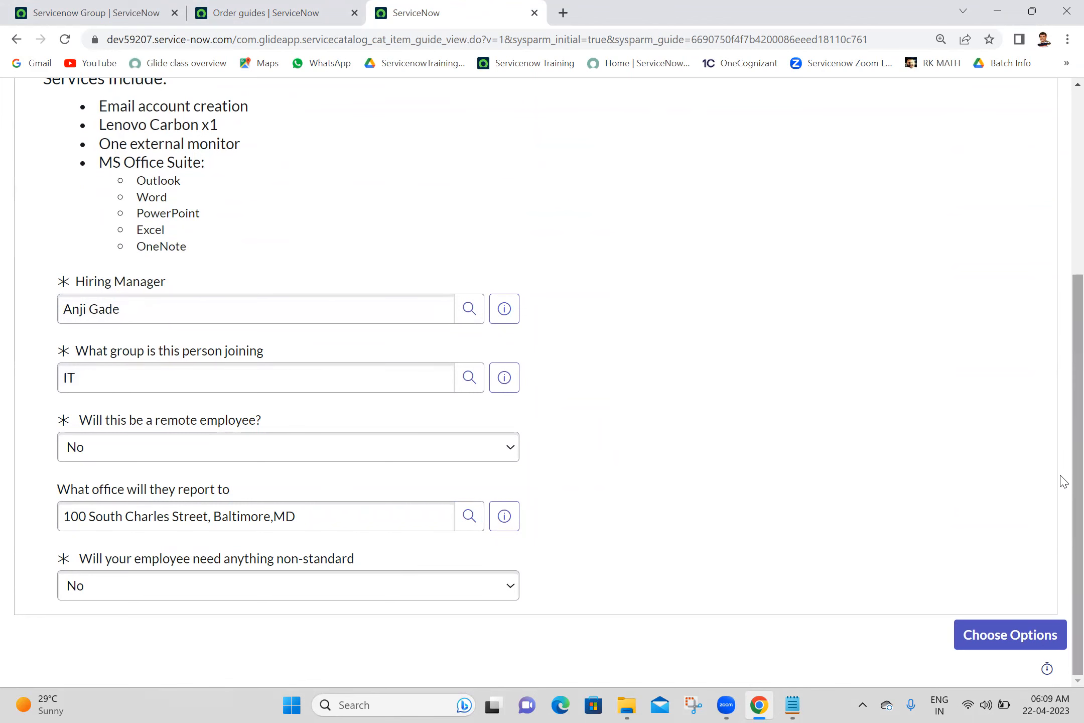
{"action": "left_click_drag", "start_coordinate": [1061, 475], "coordinate": [1061, 244]}
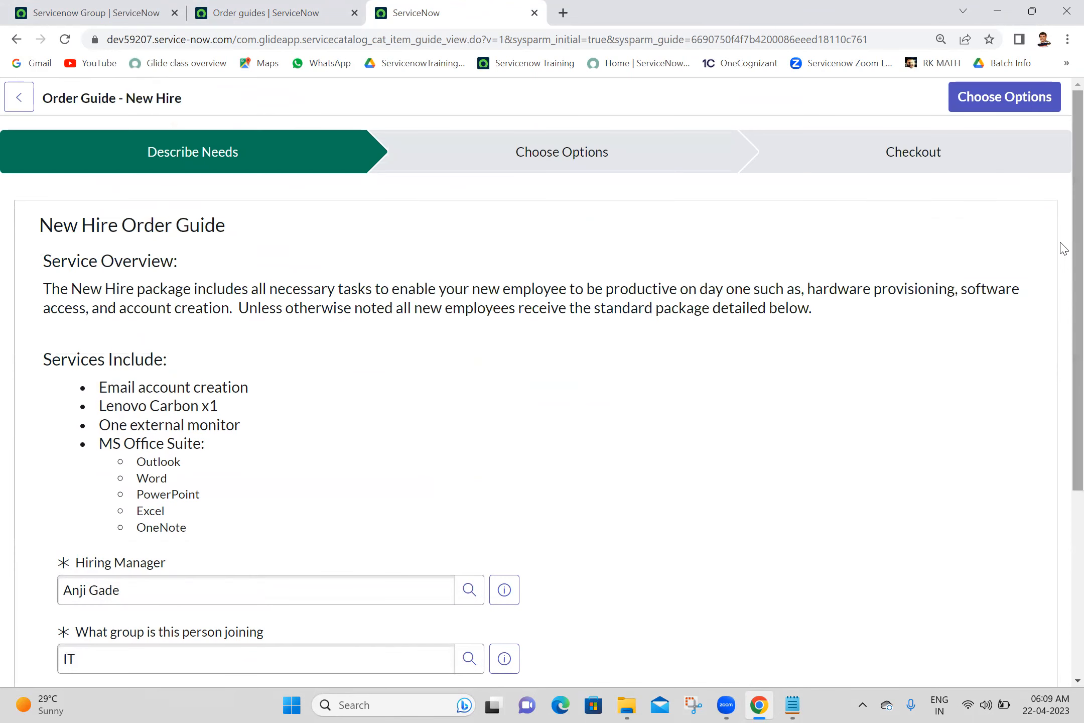
{"action": "left_click", "coordinate": [997, 104]}
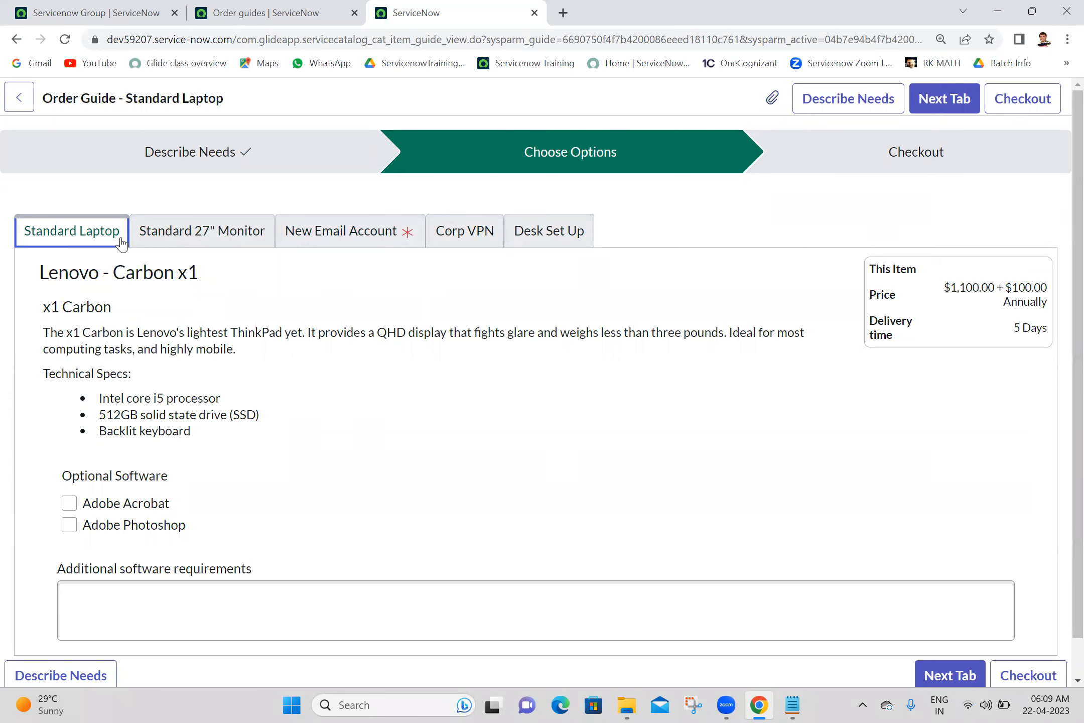
- Add Adobe Photoshop to the Standard Laptop and move past the monitor item
{"action": "left_click", "coordinate": [69, 533]}
{"action": "left_click", "coordinate": [70, 525]}
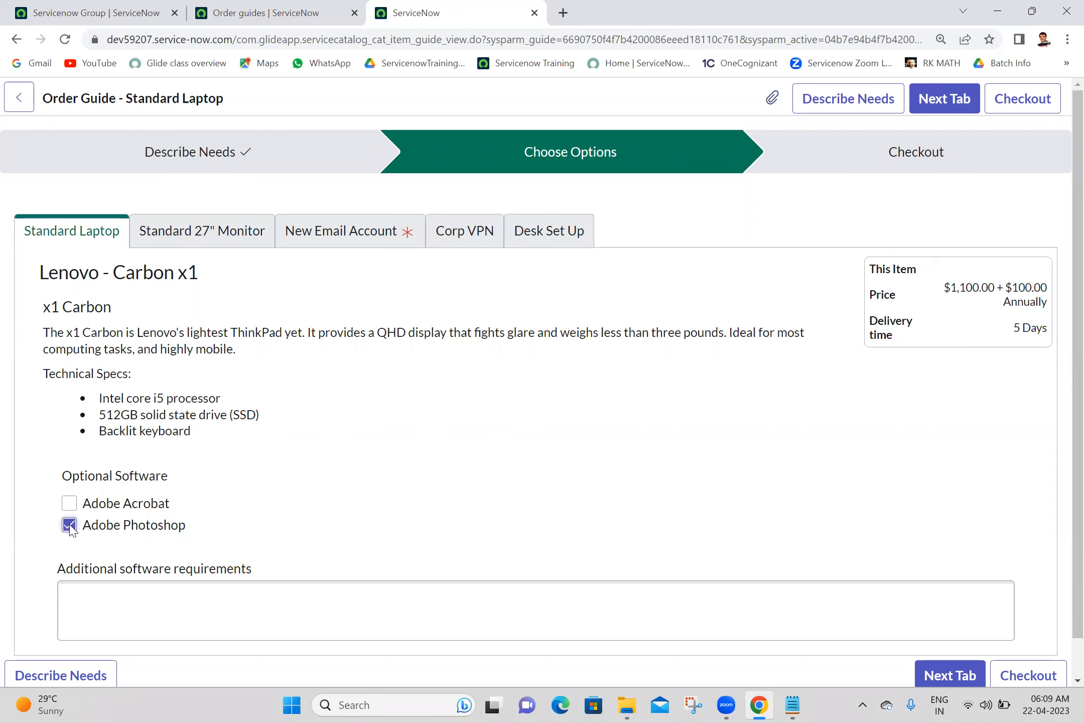
{"action": "left_click", "coordinate": [927, 671]}
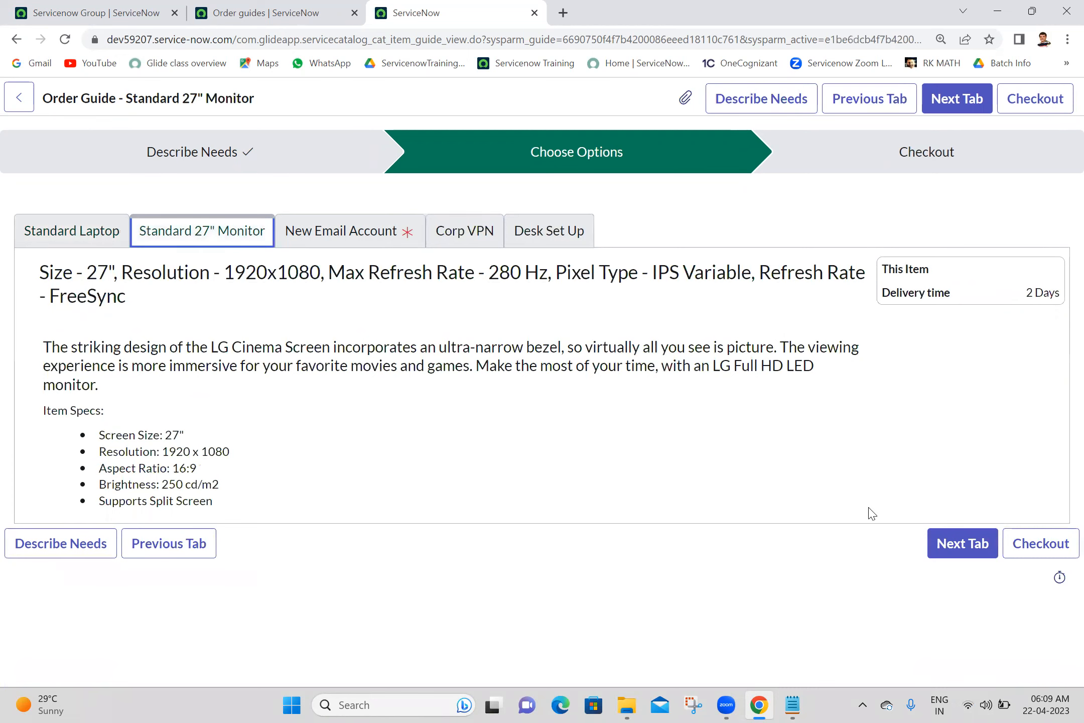
{"action": "left_click", "coordinate": [963, 547]}
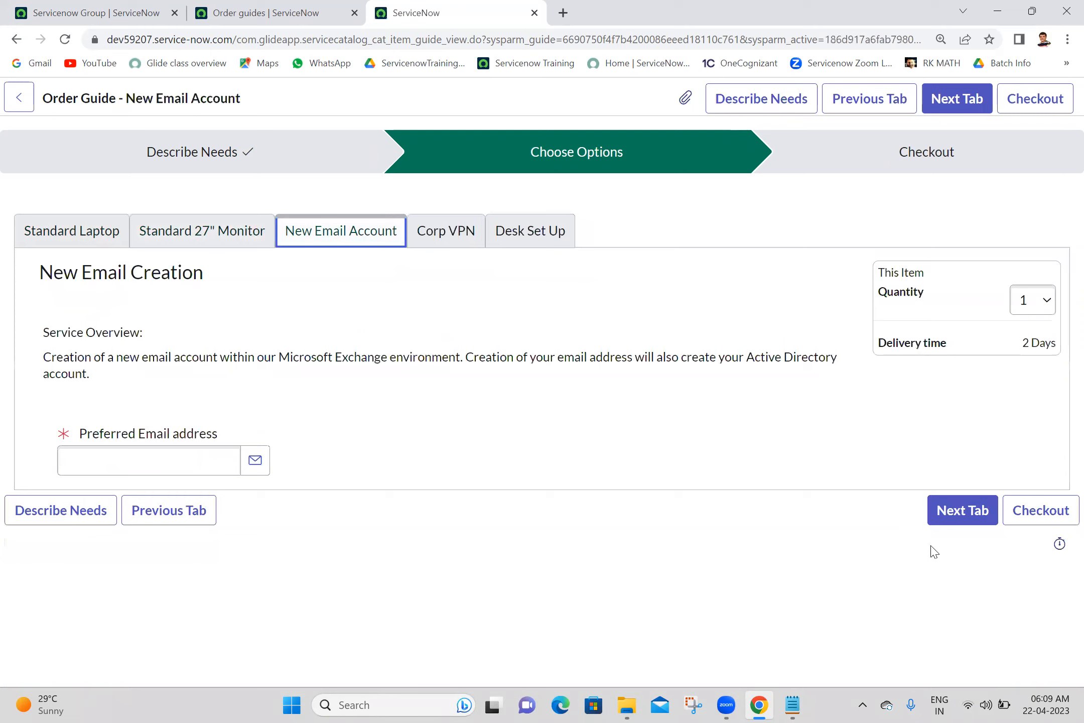
- Enter the preferred email address for the new account, then advance through Corp VPN and Desk Set Up
{"action": "left_click", "coordinate": [164, 463]}
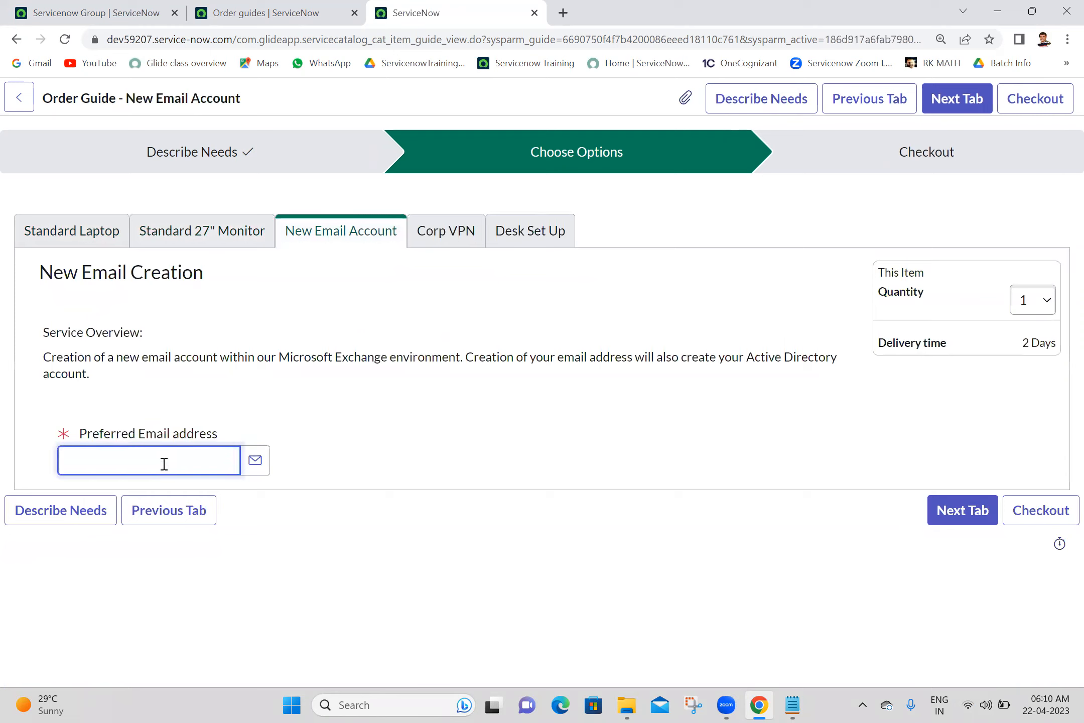
{"action": "left_click", "coordinate": [476, 413]}
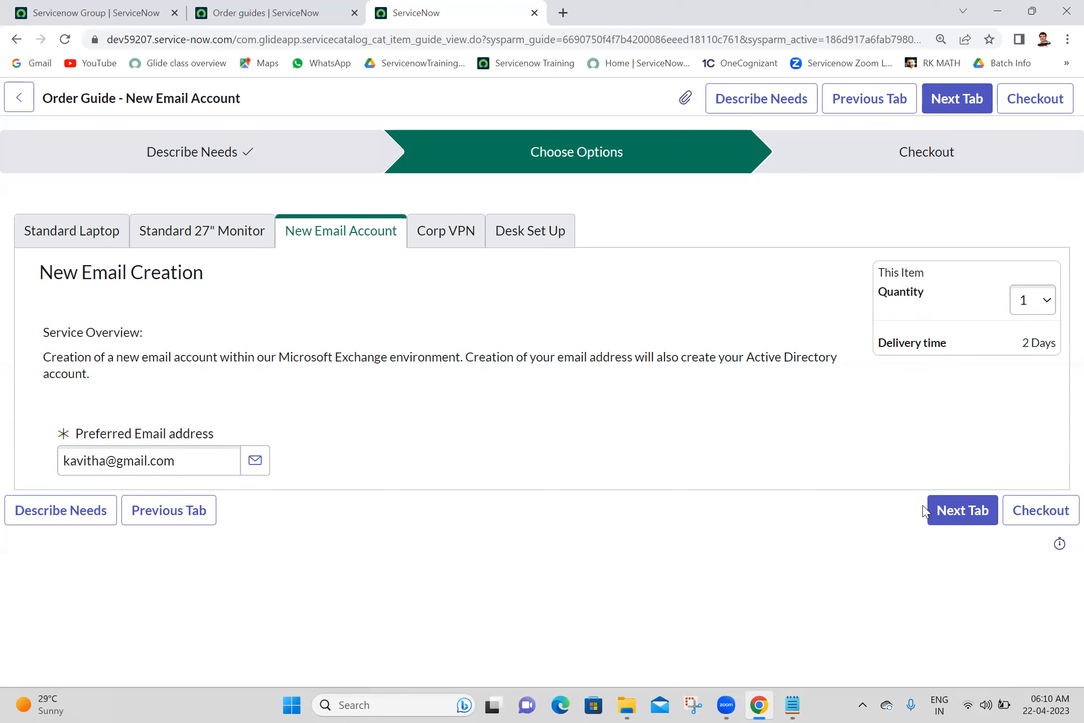
{"action": "left_click", "coordinate": [951, 512]}
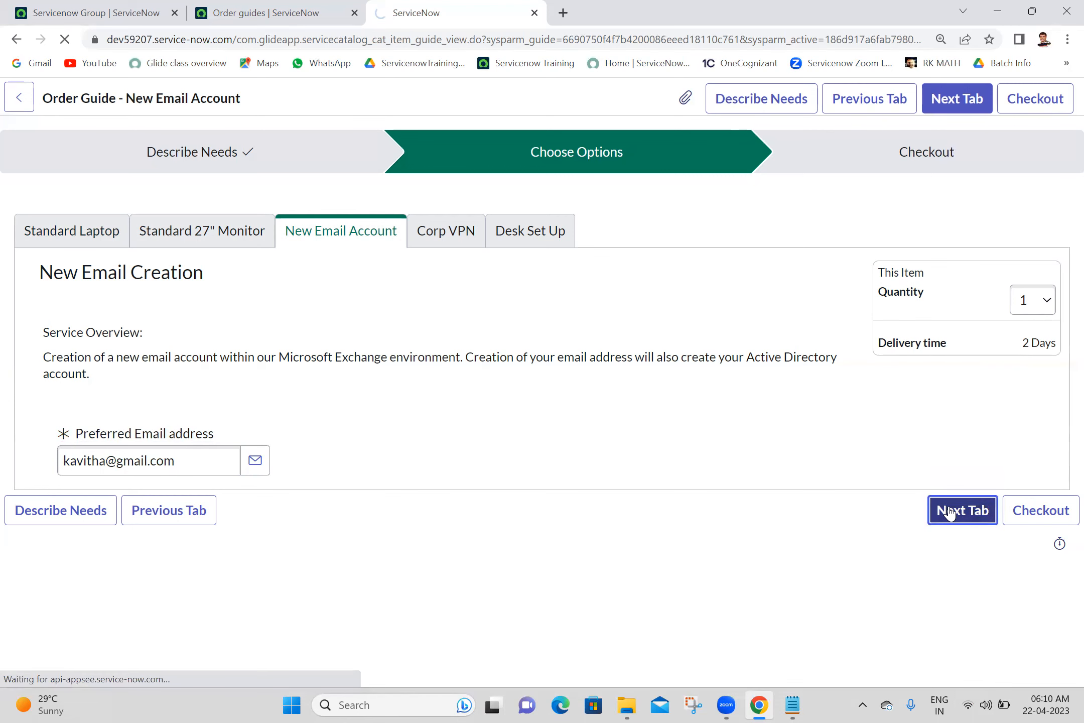
{"action": "left_click", "coordinate": [952, 523]}
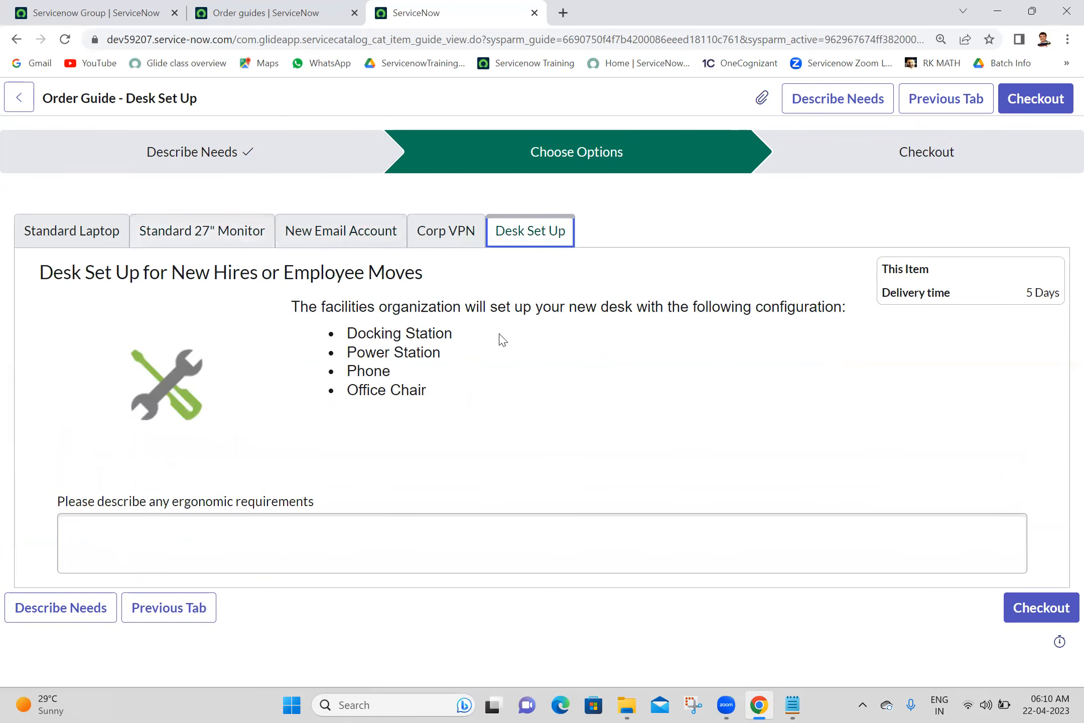
{"action": "left_click", "coordinate": [624, 374]}
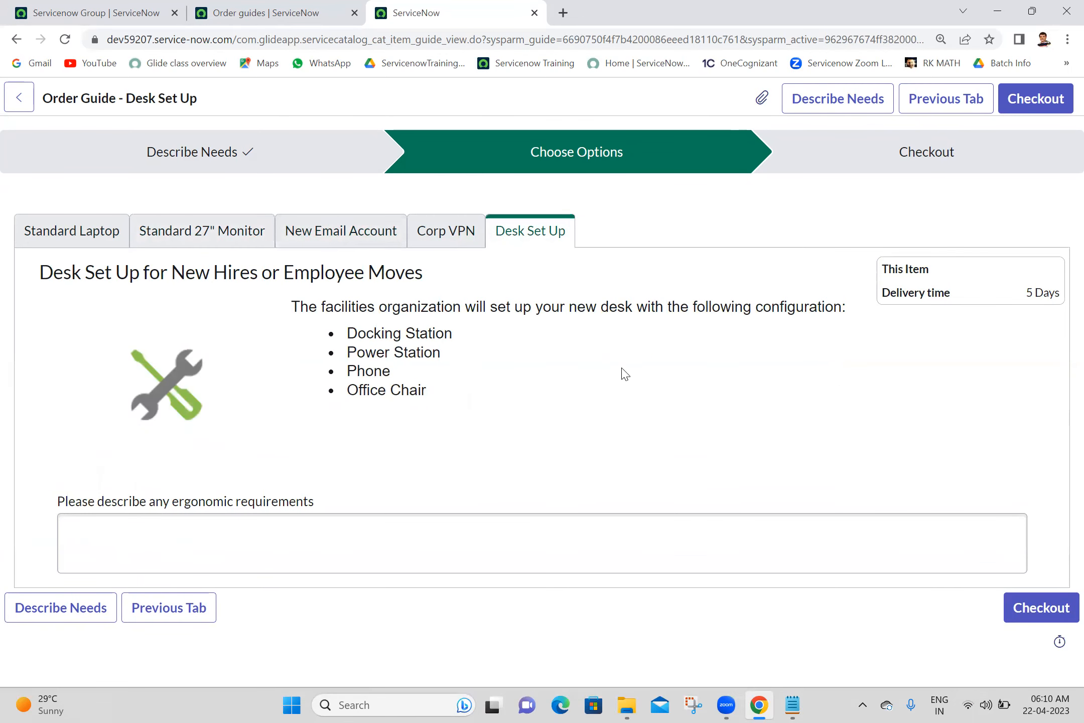
{"action": "left_click", "coordinate": [1038, 617]}
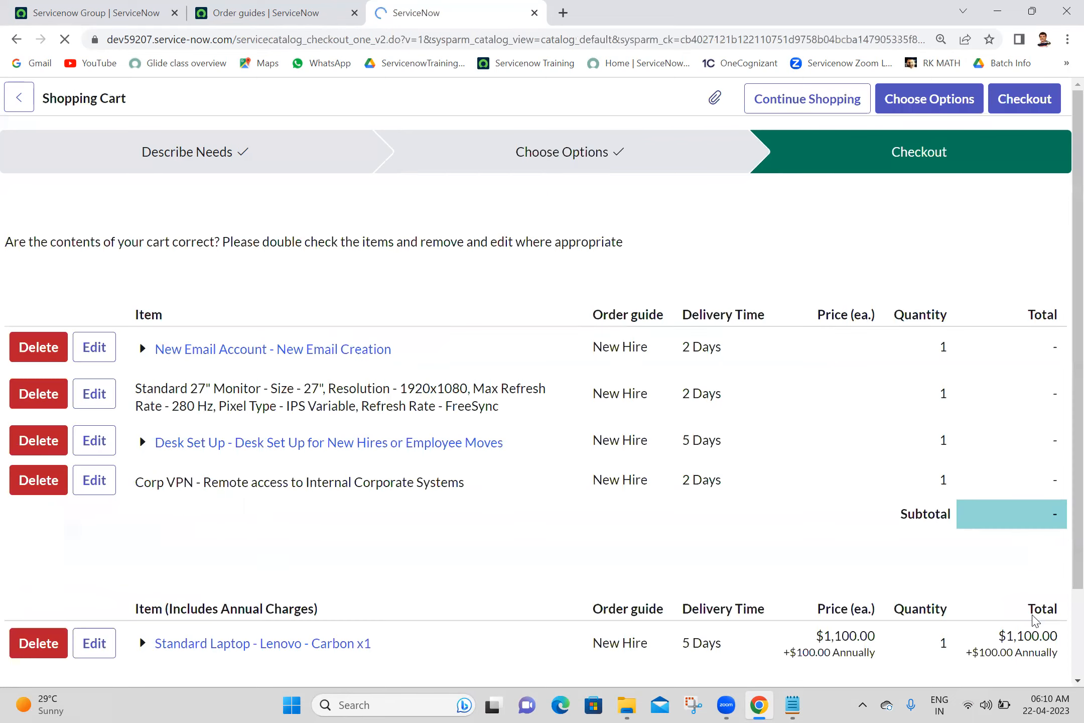
- Check the five New Hire items totalling $1,100.00 in the Shopping Cart and check out
{"action": "scroll", "coordinate": [1057, 380], "scroll_direction": "down", "scroll_amount": 8}
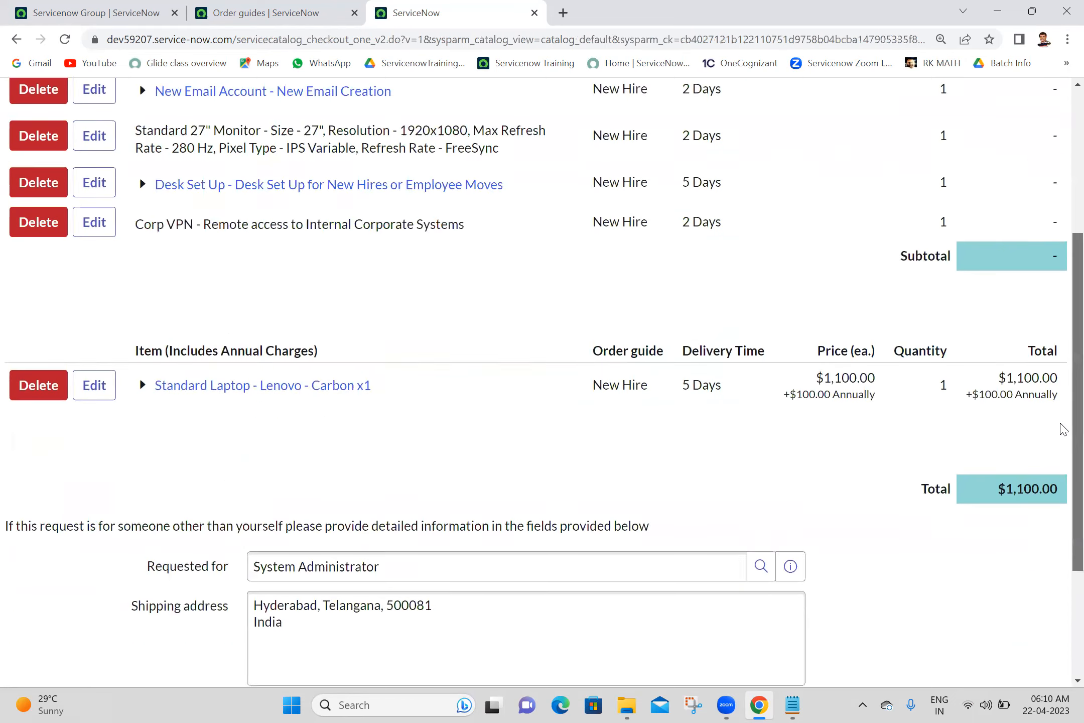
{"action": "scroll", "coordinate": [1063, 672], "scroll_direction": "up", "scroll_amount": 3}
{"action": "scroll", "coordinate": [1060, 502], "scroll_direction": "down", "scroll_amount": 3}
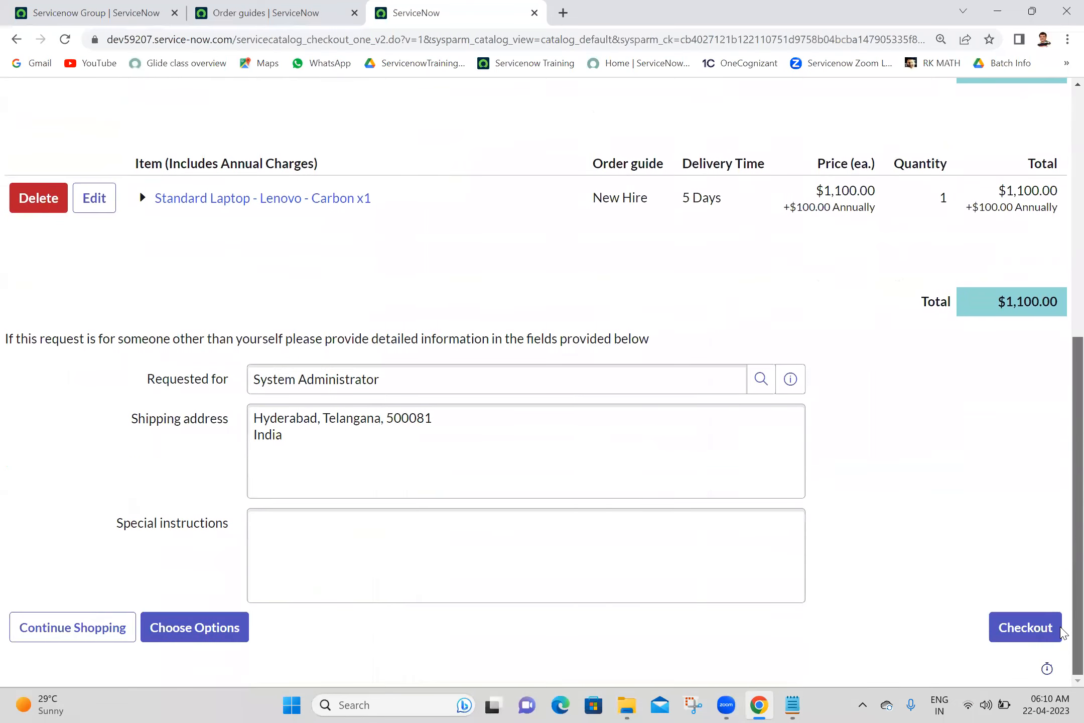
{"action": "scroll", "coordinate": [1064, 632], "scroll_direction": "up", "scroll_amount": 8}
{"action": "scroll", "coordinate": [1062, 447], "scroll_direction": "down", "scroll_amount": 8}
{"action": "scroll", "coordinate": [1060, 648], "scroll_direction": "up", "scroll_amount": 6}
{"action": "scroll", "coordinate": [1061, 502], "scroll_direction": "down", "scroll_amount": 6}
{"action": "scroll", "coordinate": [1063, 606], "scroll_direction": "up", "scroll_amount": 4}
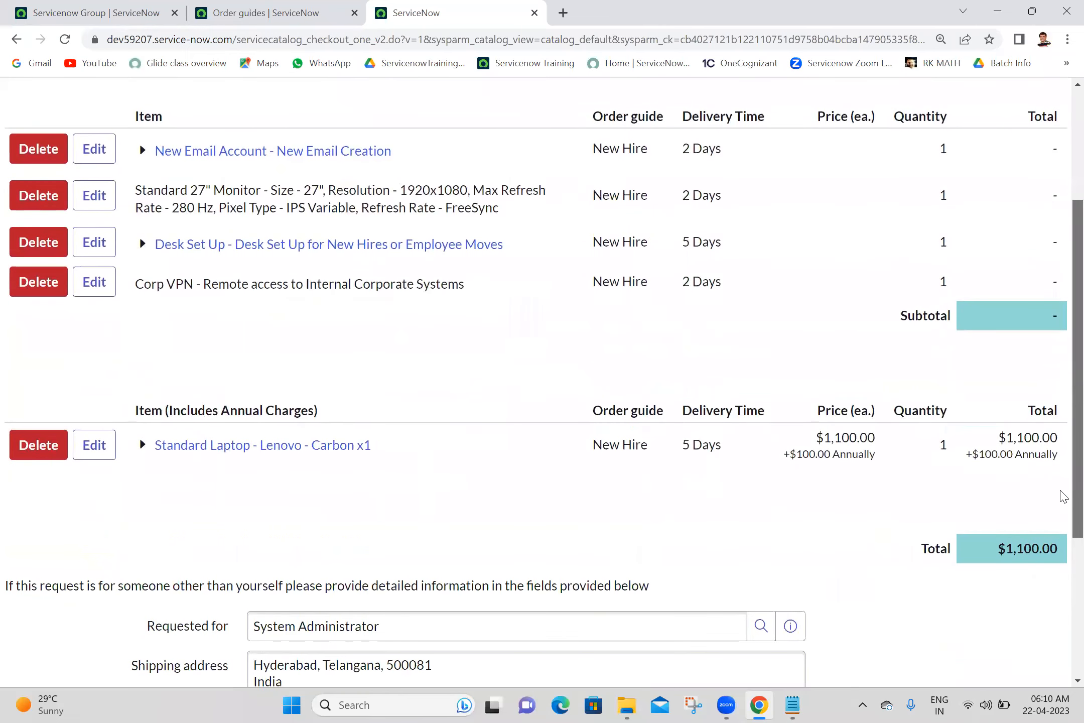
{"action": "scroll", "coordinate": [1062, 494], "scroll_direction": "up", "scroll_amount": 1}
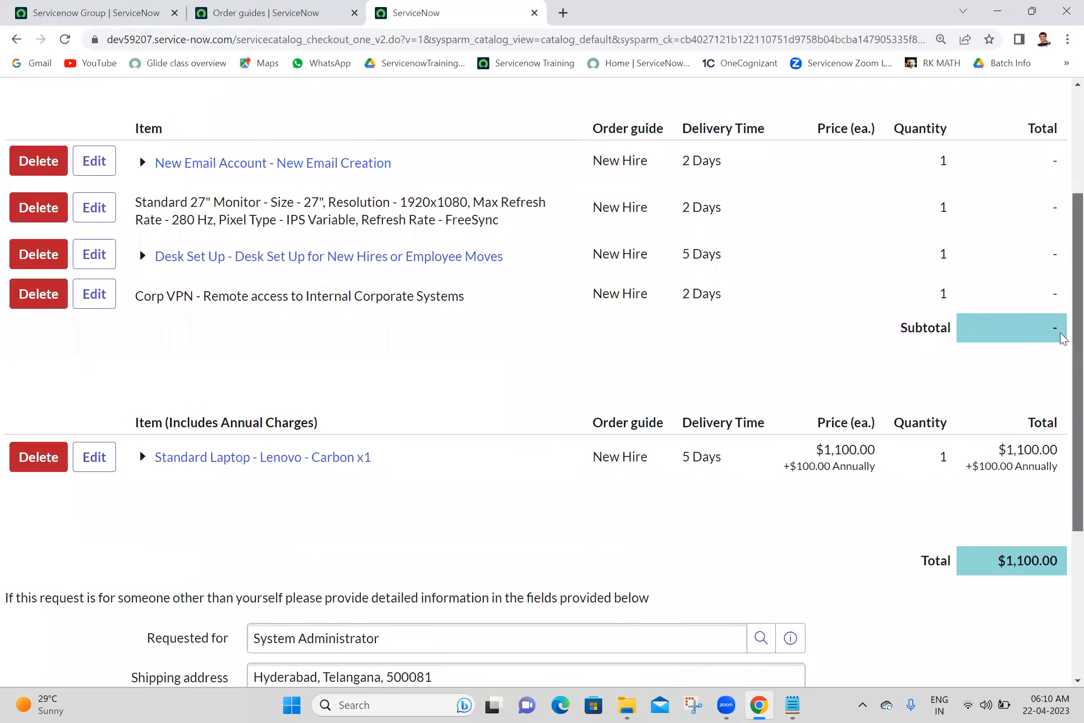
{"action": "scroll", "coordinate": [1060, 504], "scroll_direction": "down", "scroll_amount": 5}
{"action": "scroll", "coordinate": [1060, 504], "scroll_direction": "up", "scroll_amount": 9}
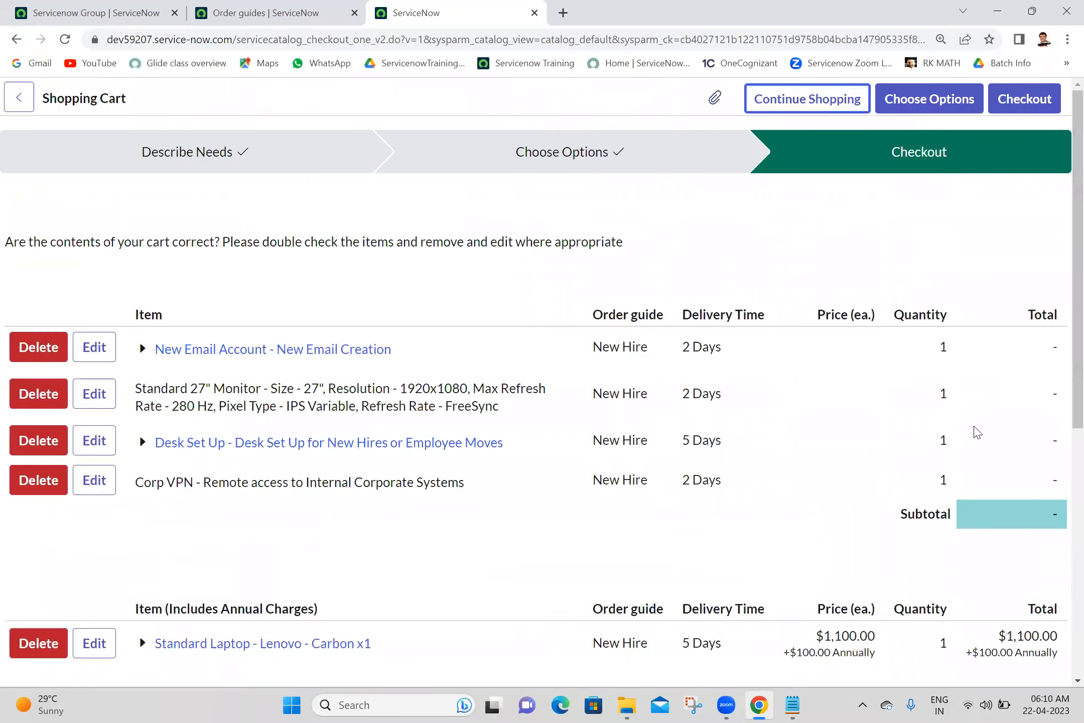
{"action": "scroll", "coordinate": [1058, 407], "scroll_direction": "down", "scroll_amount": 9}
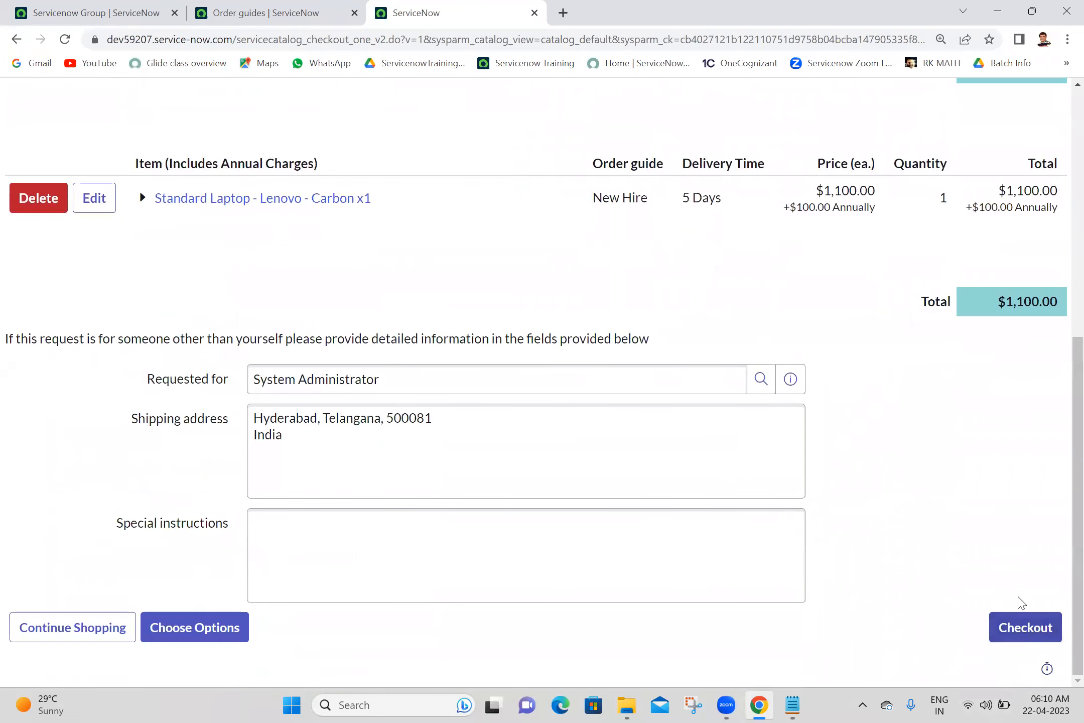
{"action": "left_click", "coordinate": [1023, 632]}
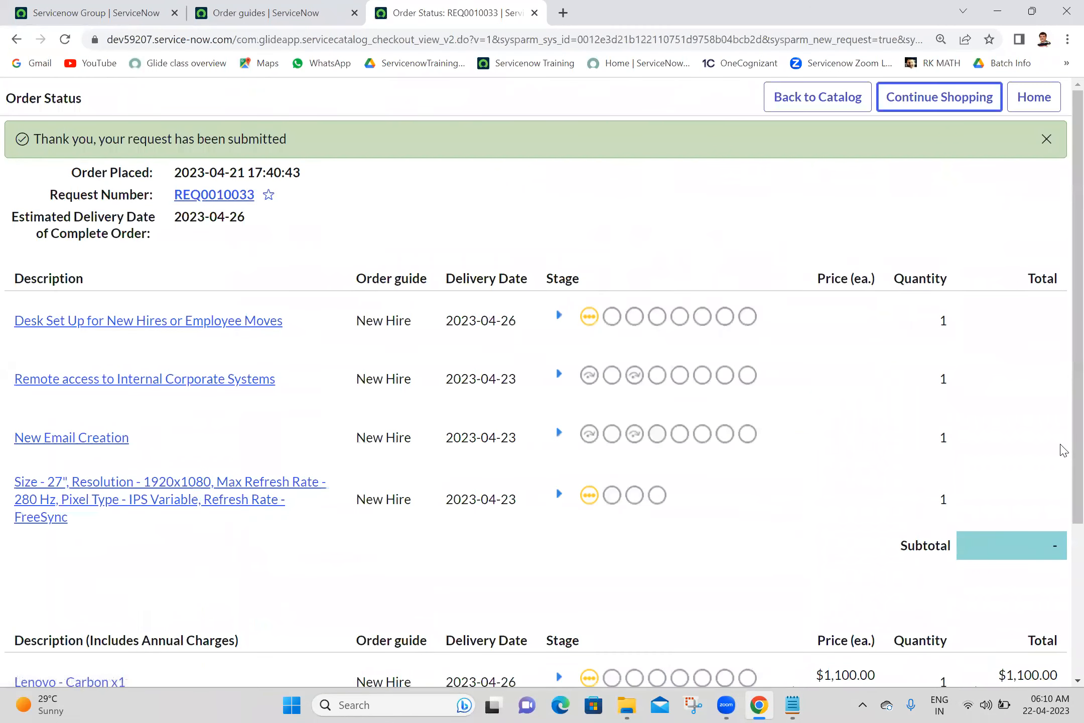
- Open request REQ0010033 from the Order Status page in a new tab and switch to it
{"action": "scroll", "coordinate": [1063, 474], "scroll_direction": "down", "scroll_amount": 3}
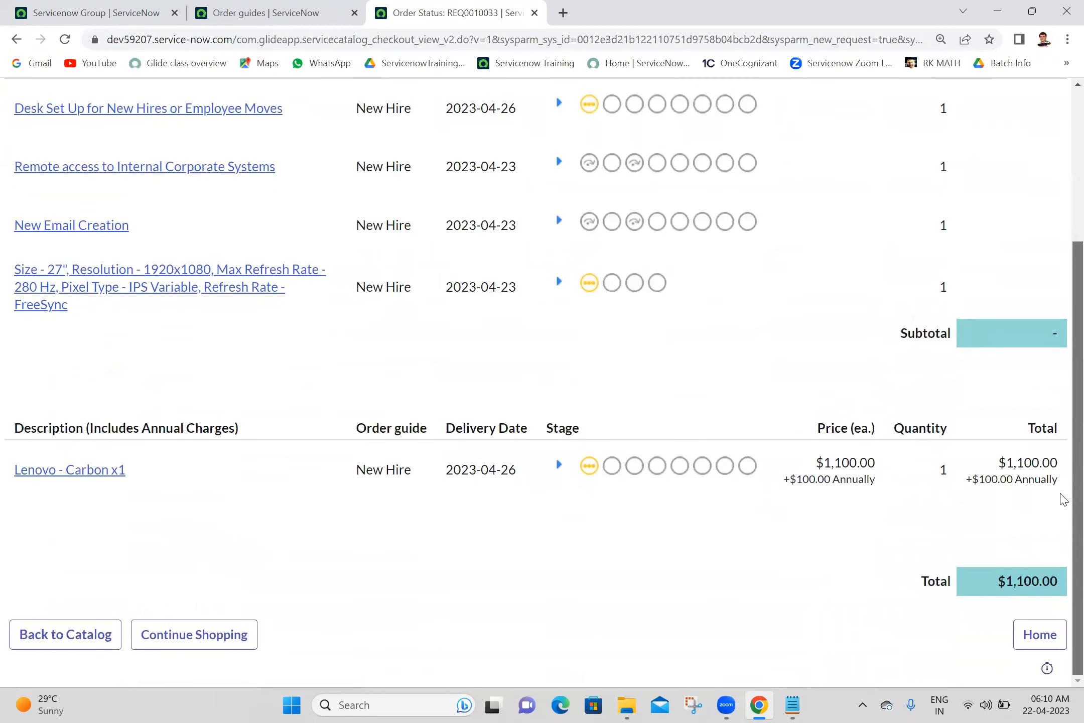
{"action": "scroll", "coordinate": [1061, 497], "scroll_direction": "up", "scroll_amount": 4}
{"action": "scroll", "coordinate": [1063, 387], "scroll_direction": "down", "scroll_amount": 1}
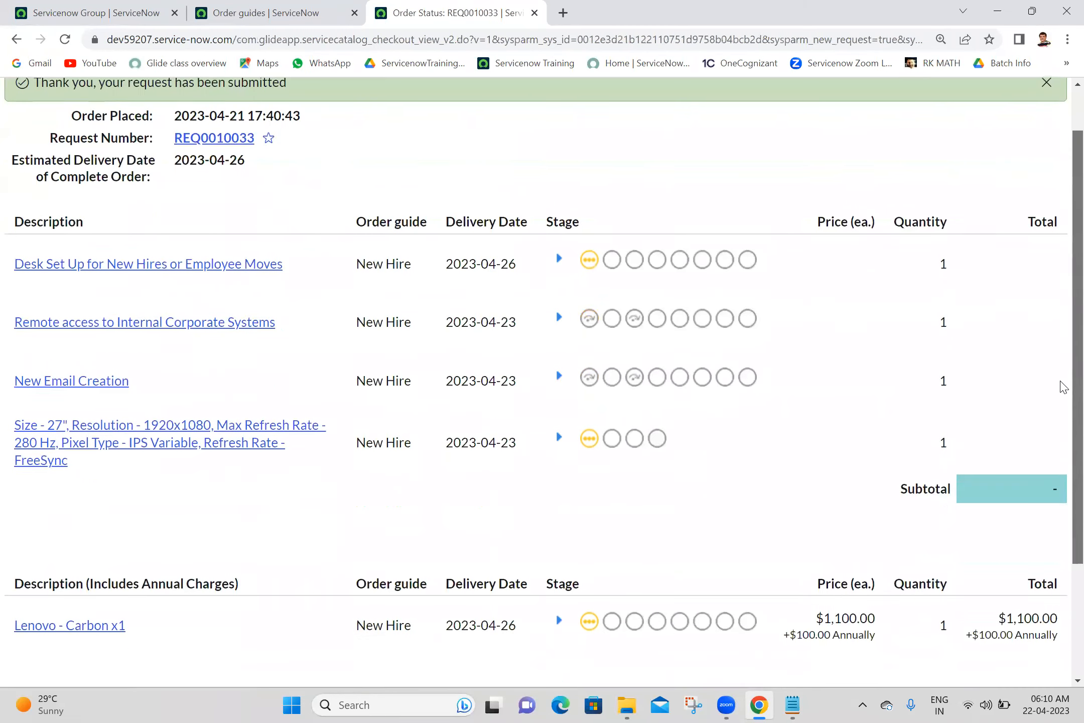
{"action": "scroll", "coordinate": [1062, 386], "scroll_direction": "down", "scroll_amount": 1}
{"action": "scroll", "coordinate": [1062, 266], "scroll_direction": "up", "scroll_amount": 2}
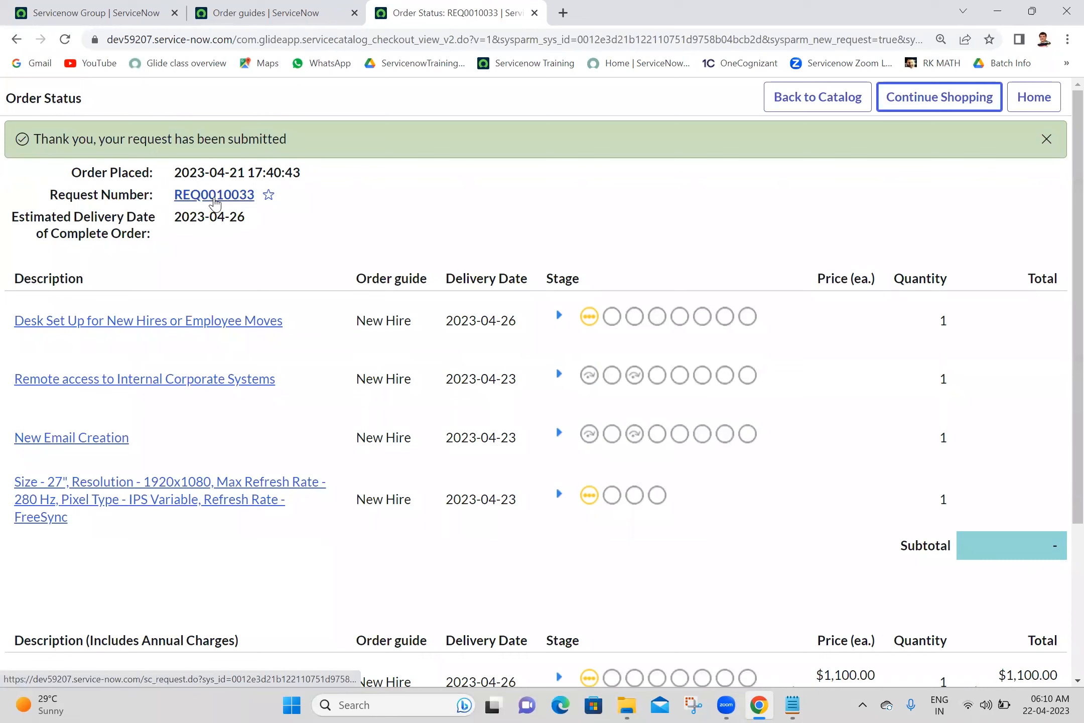
{"action": "middle_click", "coordinate": [214, 196]}
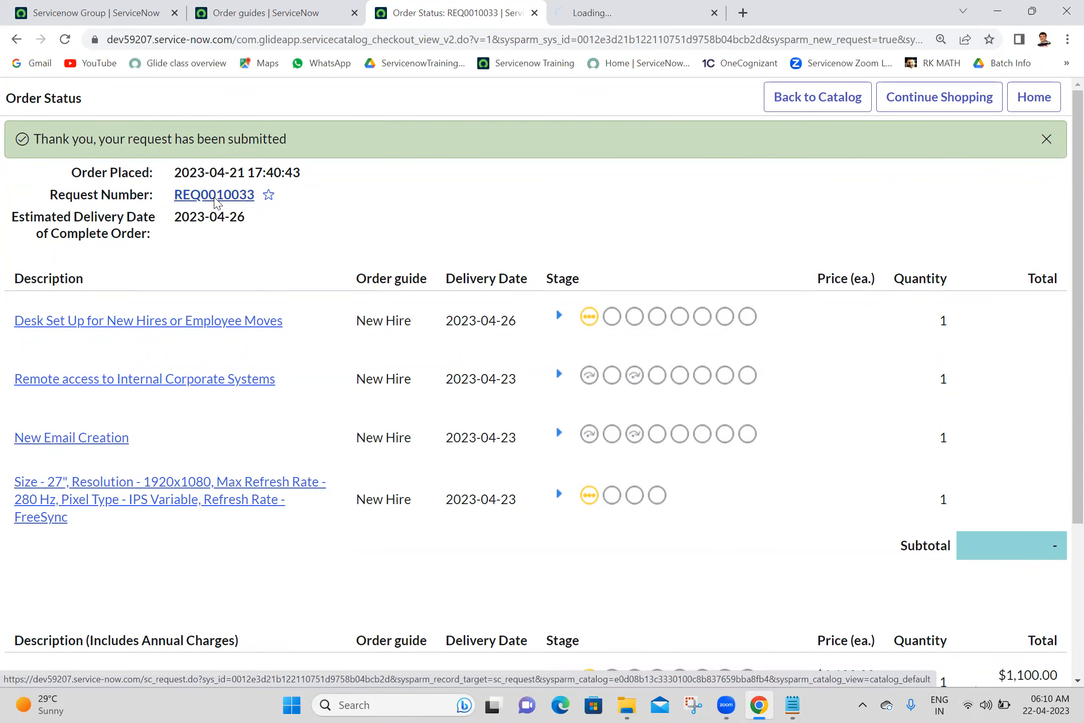
{"action": "left_click", "coordinate": [657, 7]}
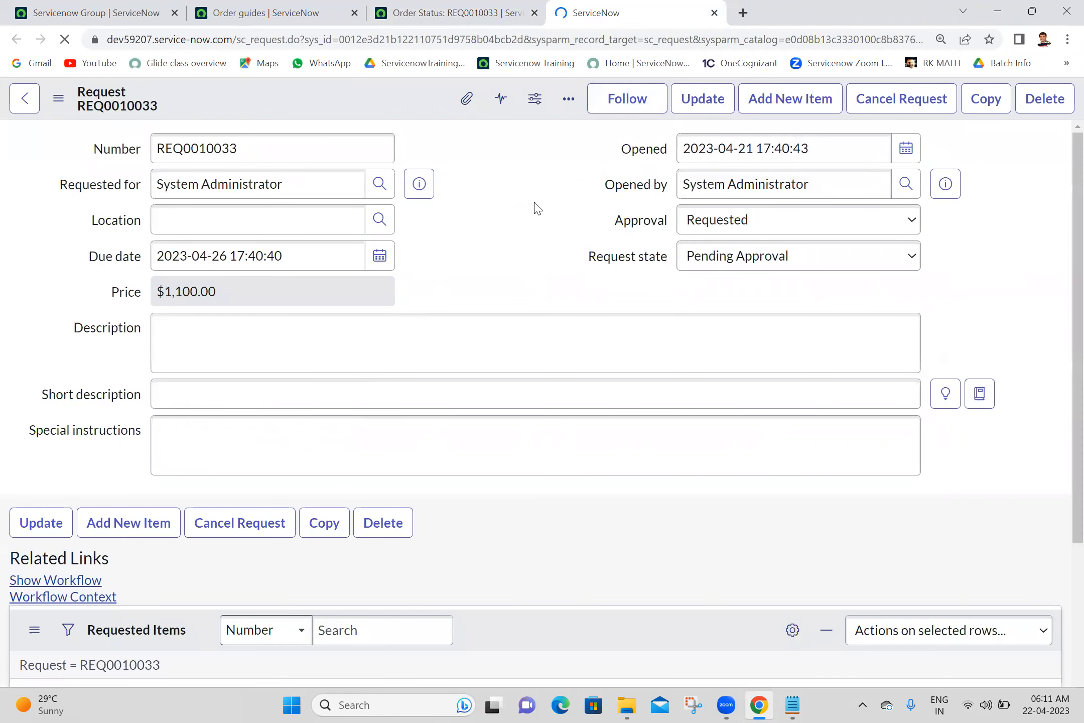
- Check REQ0010033's five requested items and Approvers list, then launch Show Workflow in a new tab
{"action": "mouse_move", "coordinate": [1061, 239]}
{"action": "left_mouse_down"}
{"action": "mouse_move", "coordinate": [1063, 389]}
{"action": "mouse_move", "coordinate": [1061, 238]}
{"action": "left_mouse_up"}
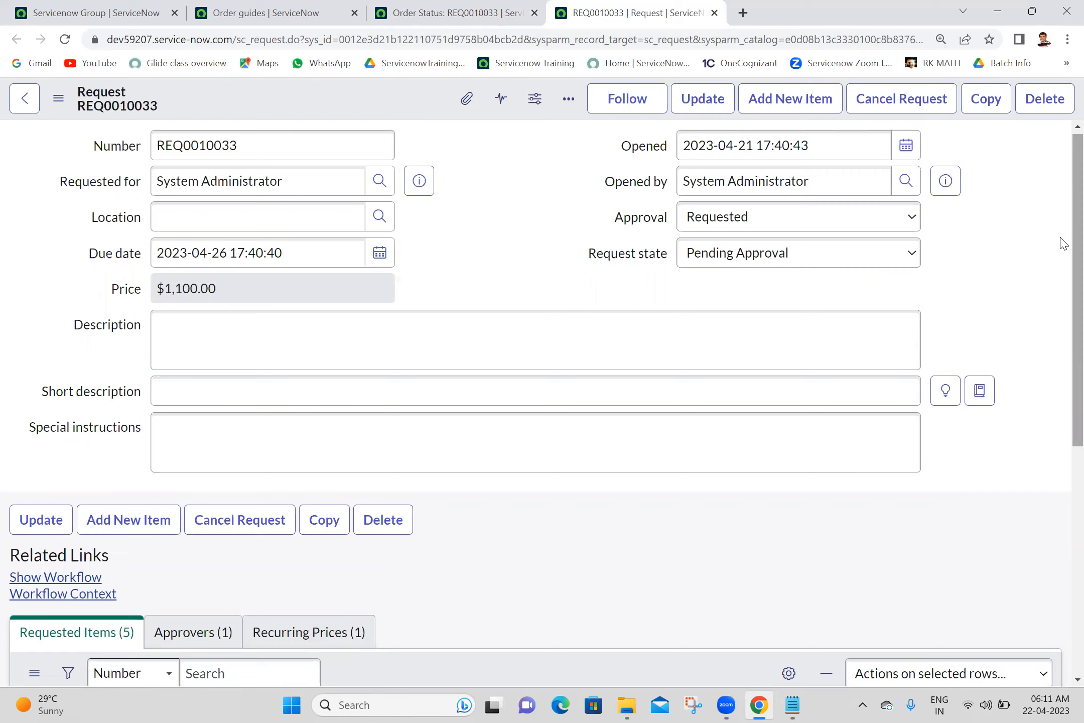
{"action": "scroll", "coordinate": [1060, 281], "scroll_direction": "down", "scroll_amount": 5}
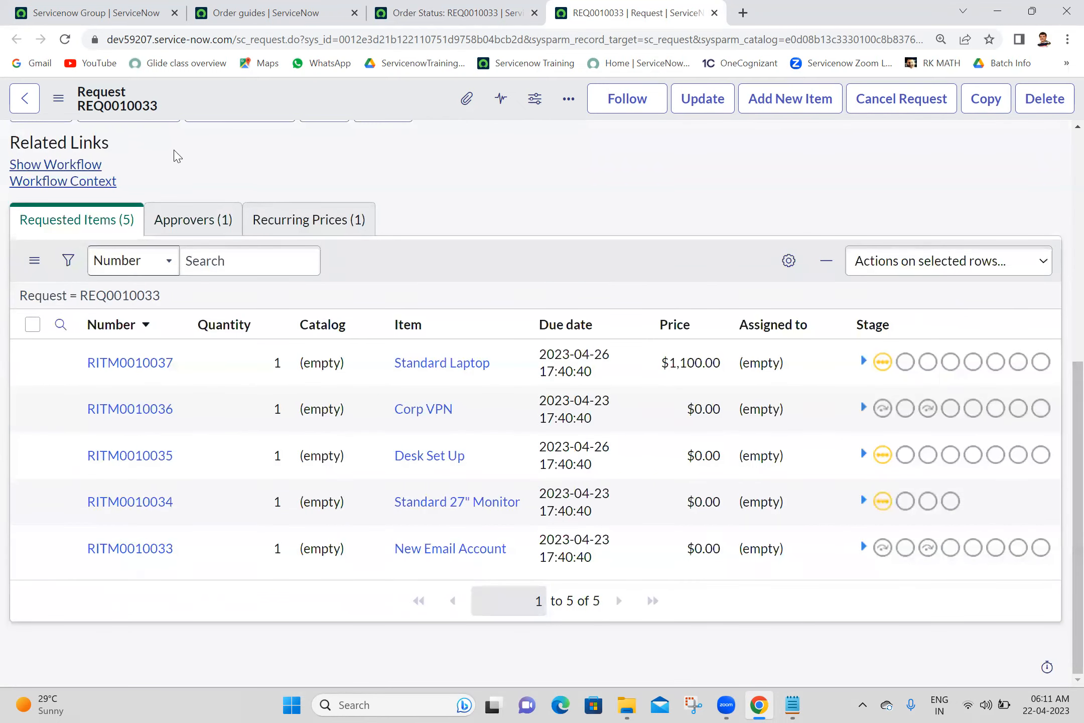
{"action": "left_click", "coordinate": [210, 219]}
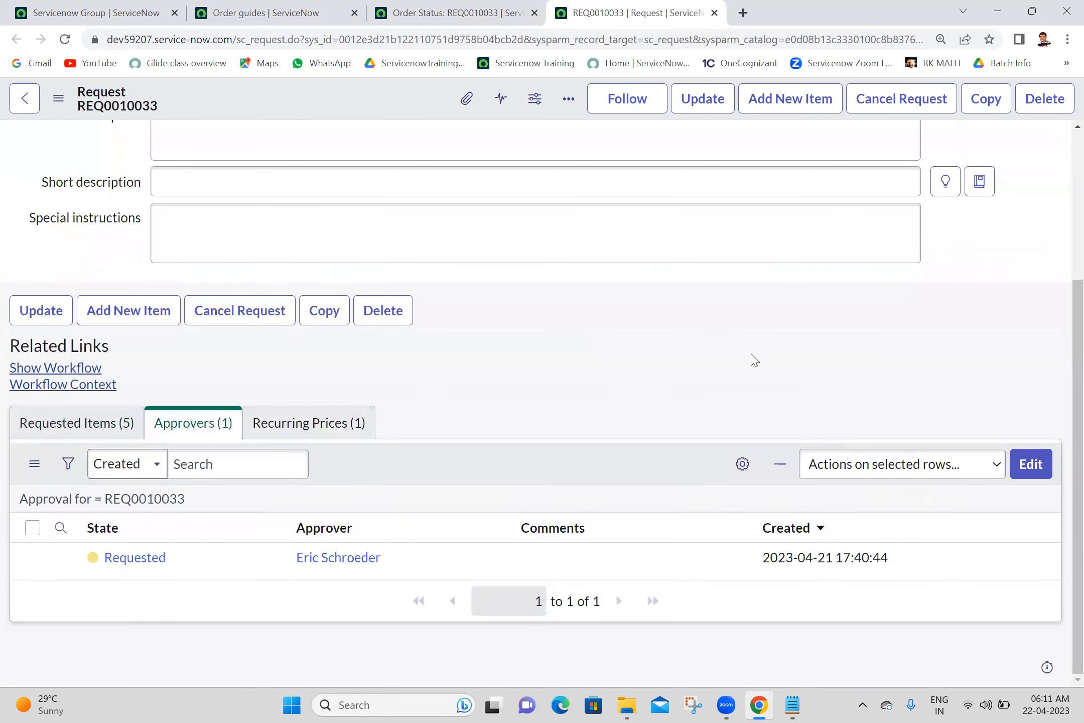
{"action": "left_click_drag", "start_coordinate": [1073, 383], "coordinate": [1073, 493]}
{"action": "left_click", "coordinate": [52, 368]}
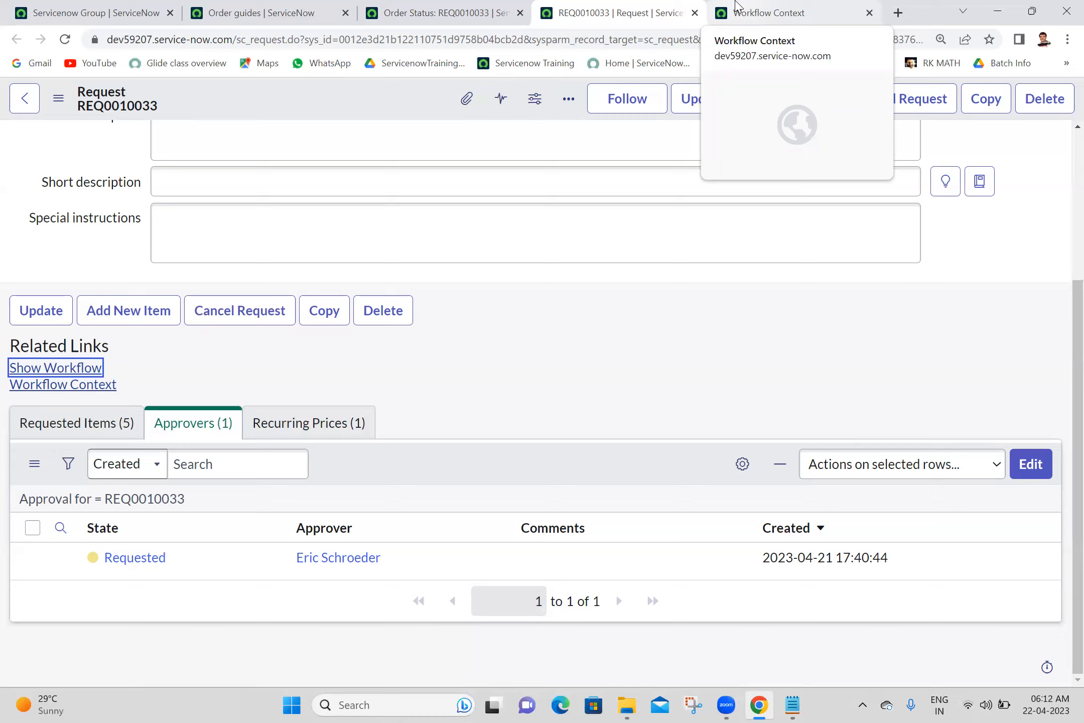
- Review the workflow diagram paused at group approval, then close its tab
{"action": "left_click", "coordinate": [736, 5]}
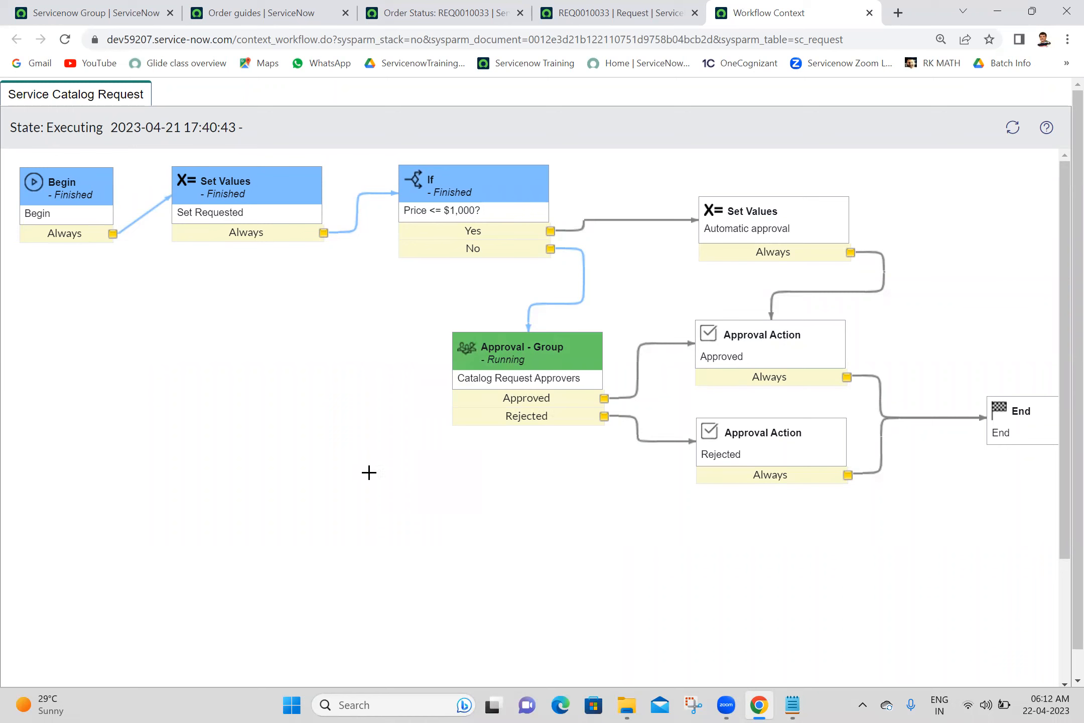
{"action": "mouse_move", "coordinate": [451, 215]}
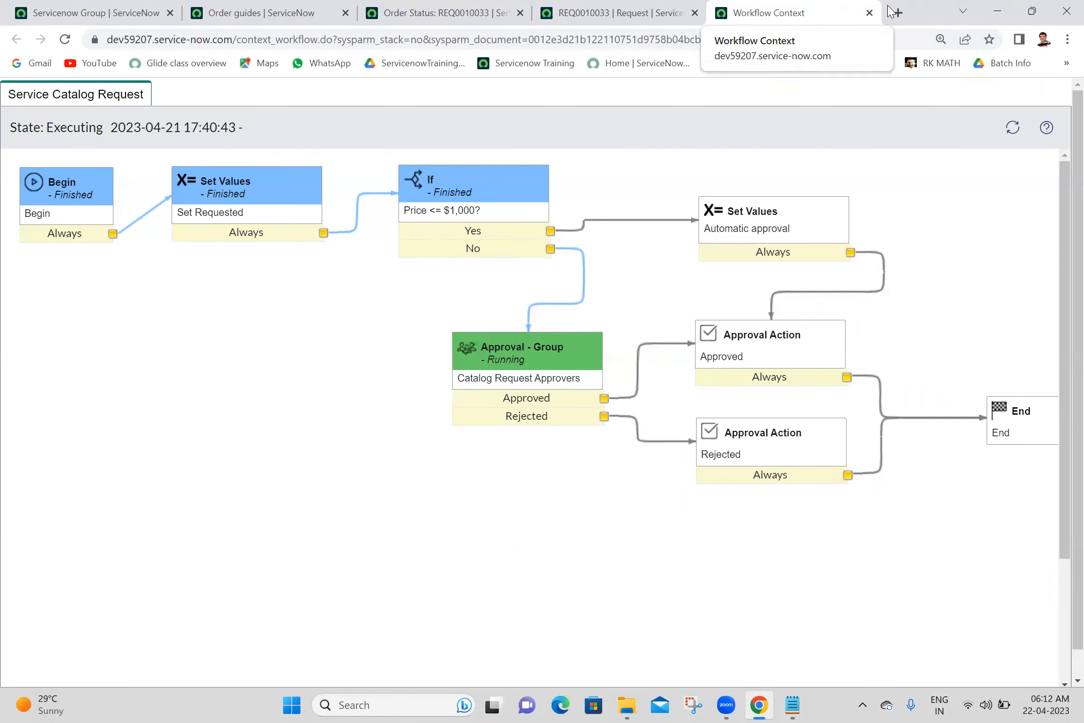
{"action": "left_click", "coordinate": [870, 13]}
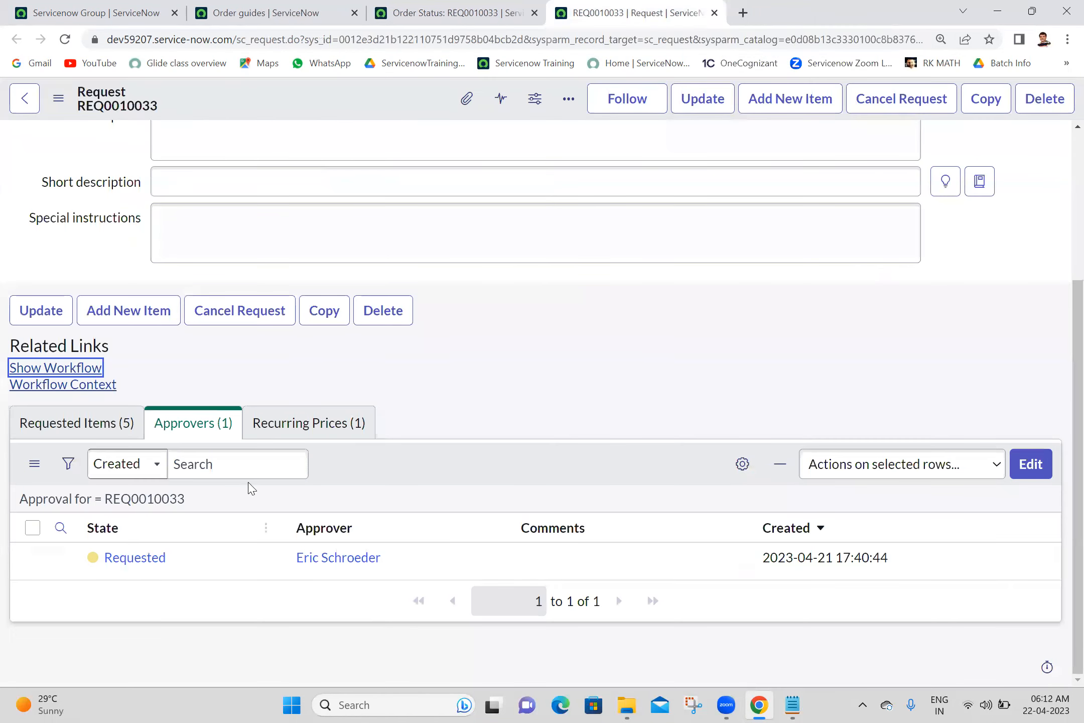
- Approve the pending approval on REQ0010033
{"action": "right_click", "coordinate": [214, 558]}
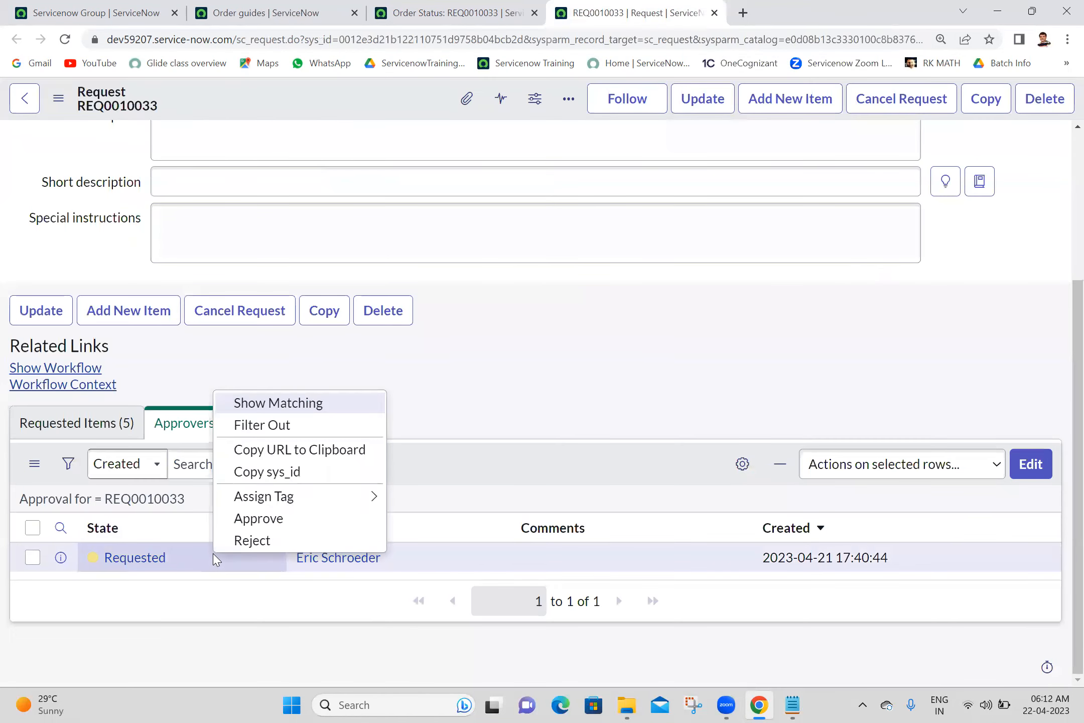
{"action": "left_click", "coordinate": [283, 519]}
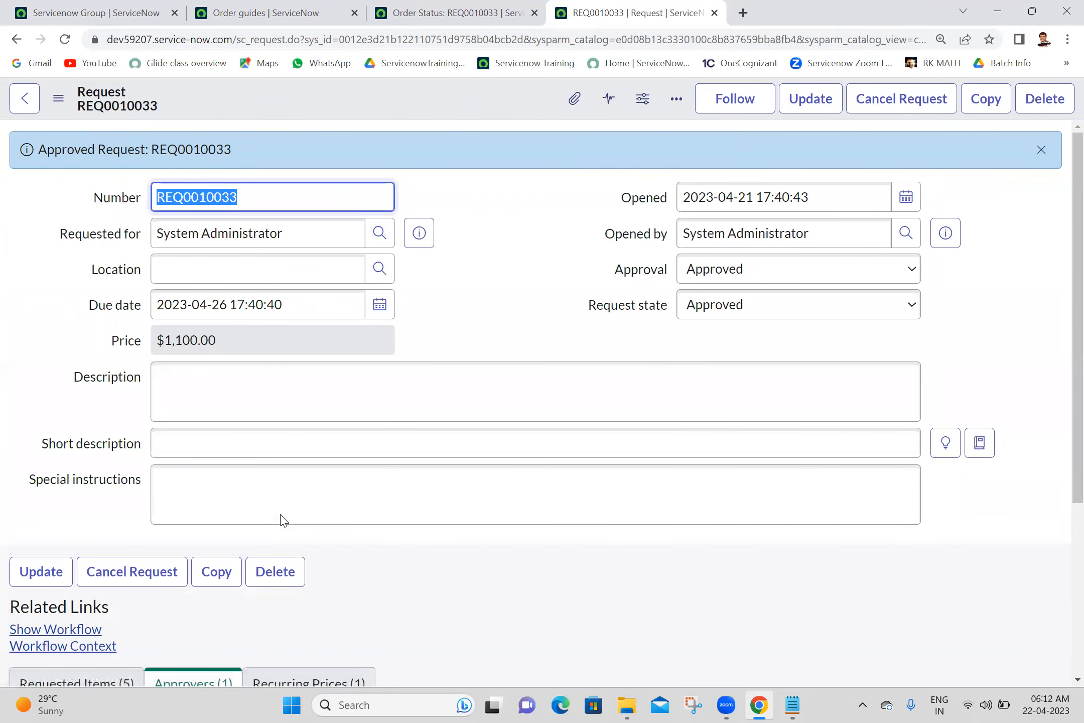
{"action": "left_click", "coordinate": [432, 289]}
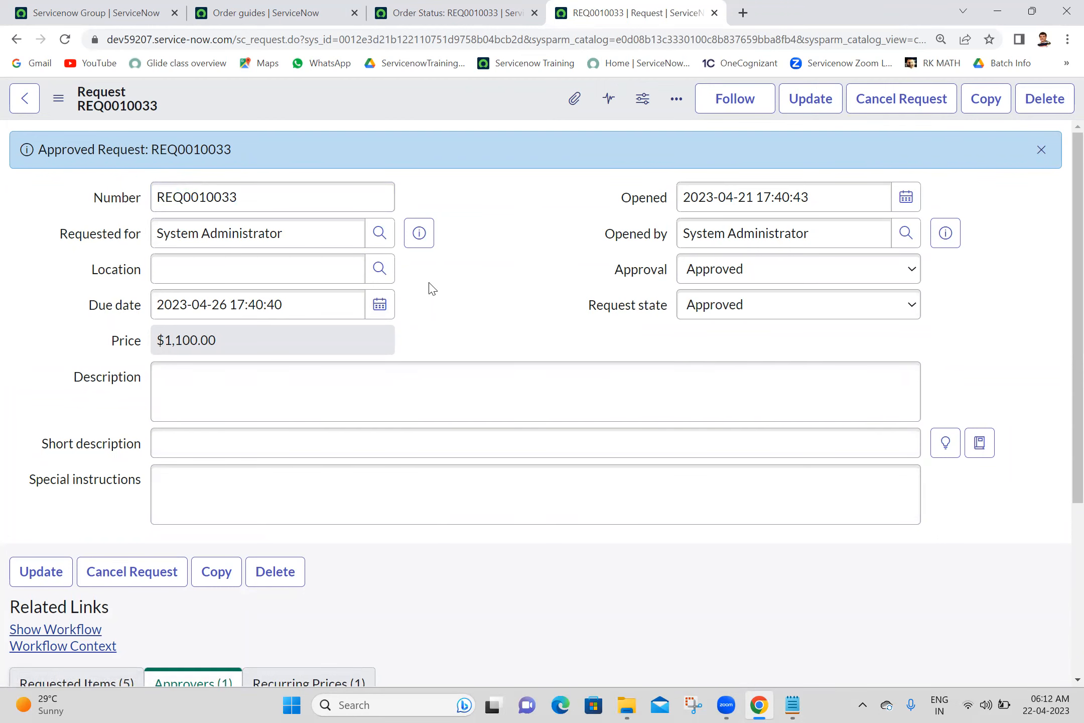
- Display the Requested Items (5) related list at the bottom of the request
{"action": "left_click_drag", "start_coordinate": [1077, 291], "coordinate": [1067, 537]}
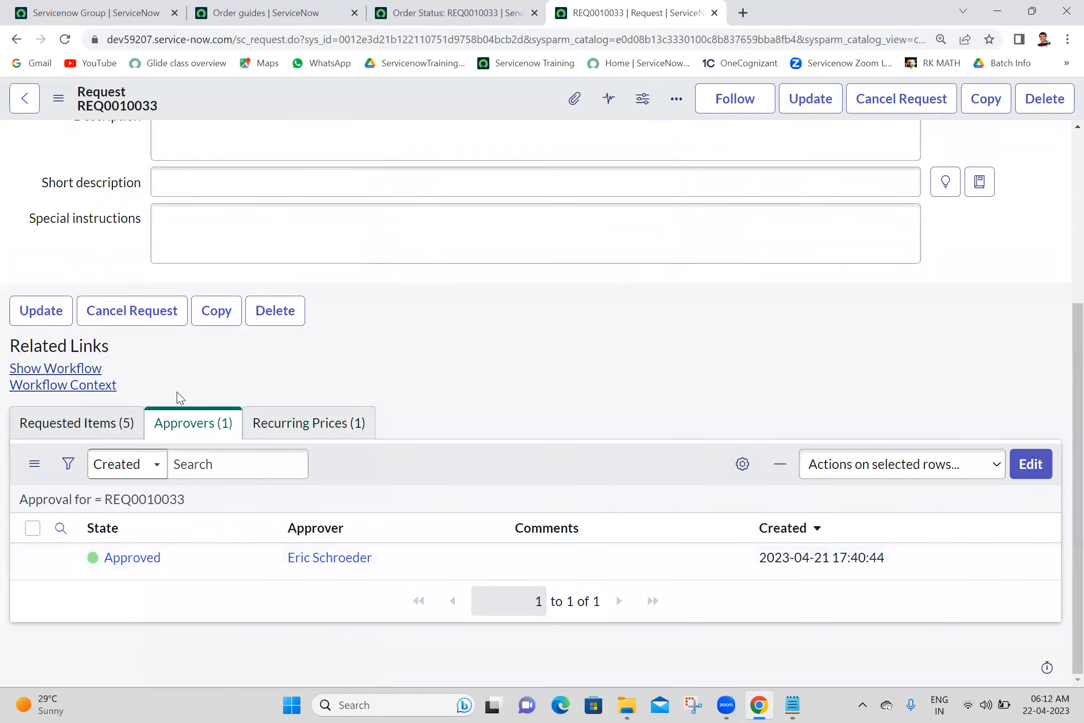
{"action": "left_click", "coordinate": [85, 423]}
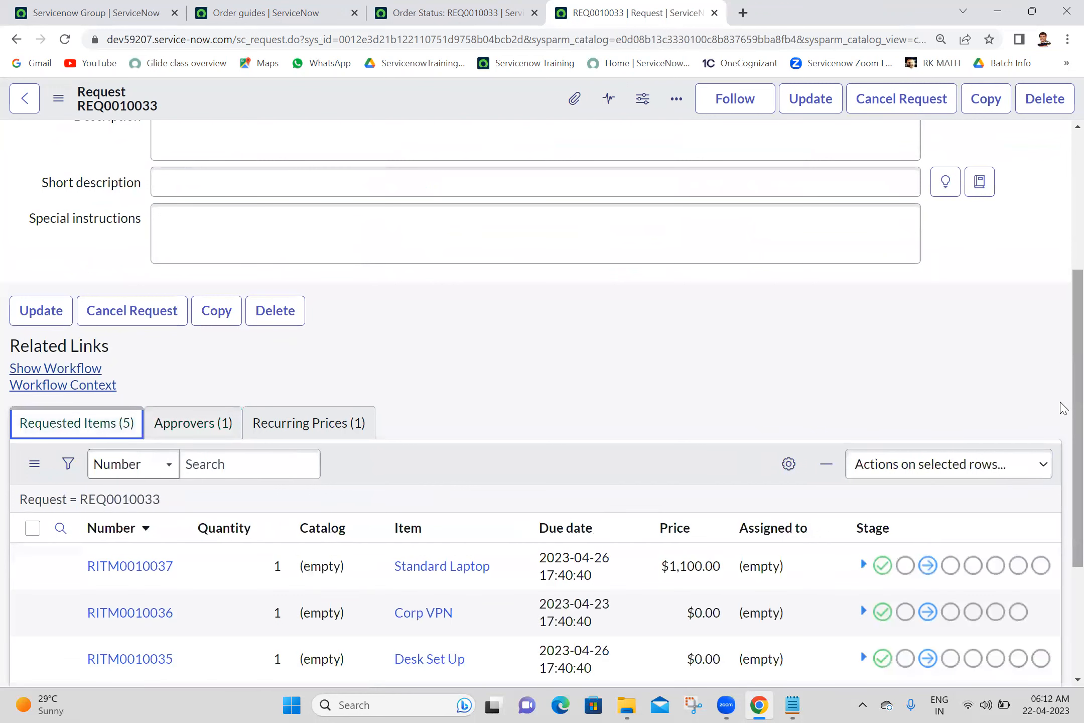
{"action": "scroll", "coordinate": [1060, 407], "scroll_direction": "down", "scroll_amount": 4}
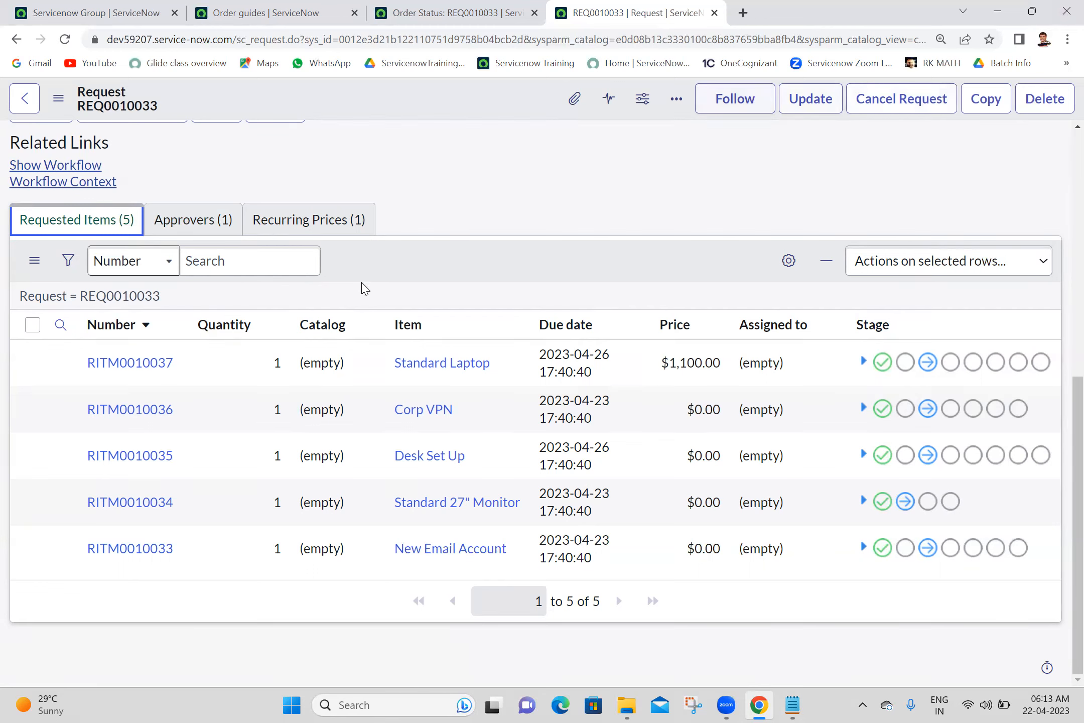
- Review the Standard Laptop, Corp VPN and other requested items, then close the REQ0010033 tab
{"action": "triple_click", "coordinate": [511, 360]}
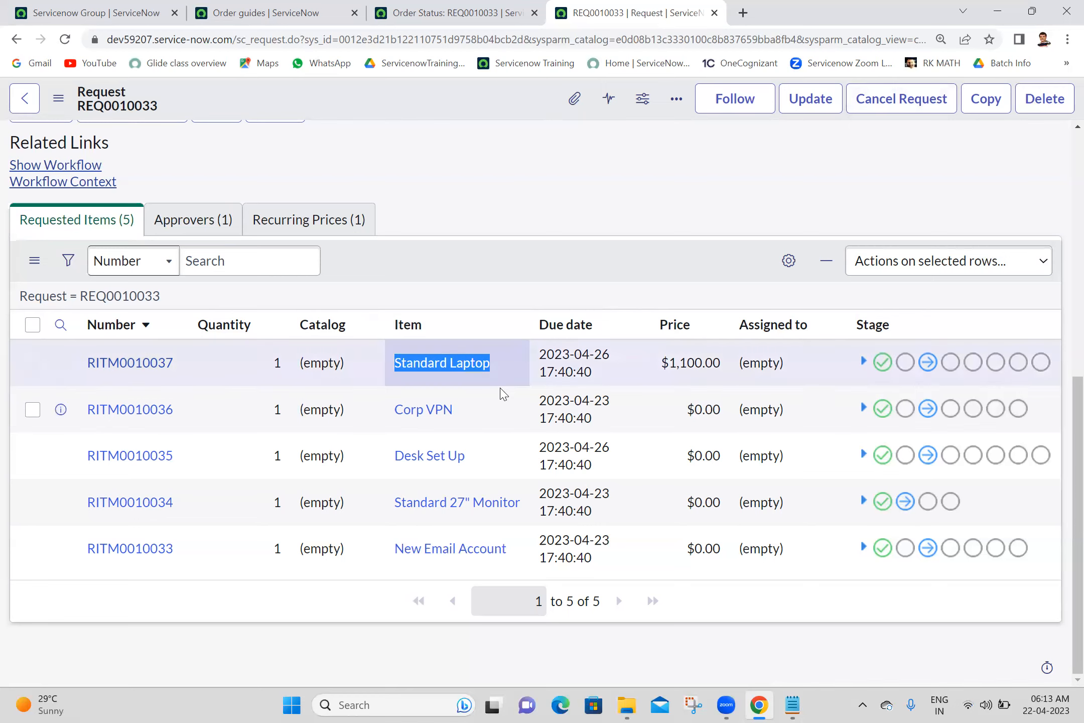
{"action": "left_click_drag", "start_coordinate": [485, 413], "coordinate": [389, 420]}
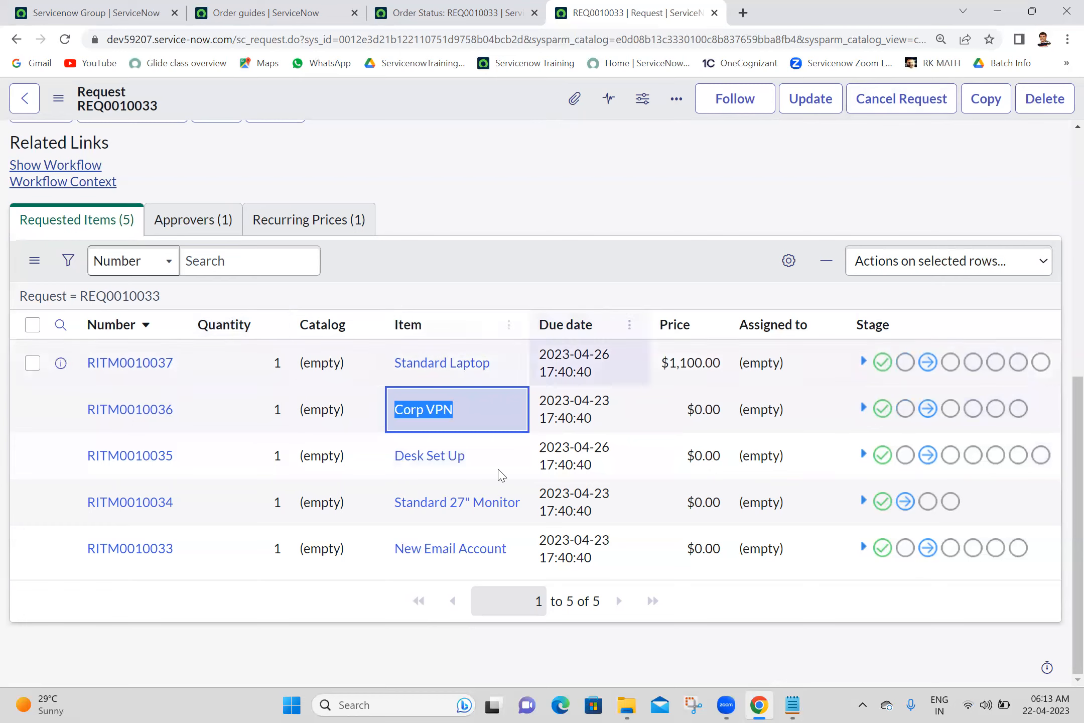
{"action": "left_click", "coordinate": [554, 183]}
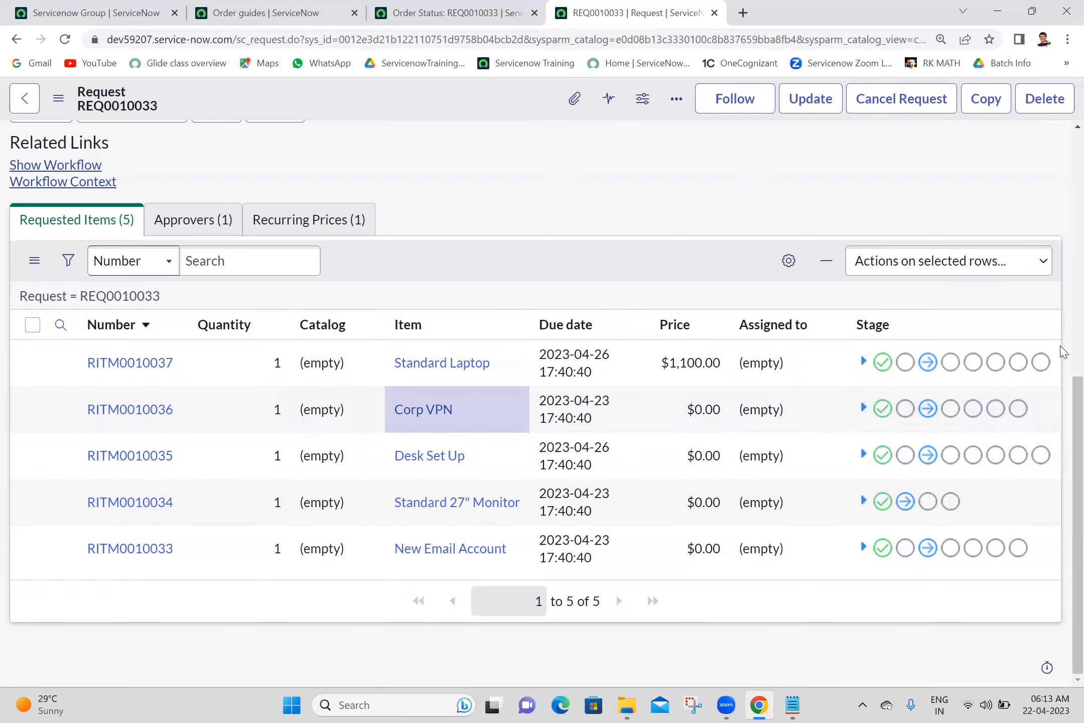
{"action": "left_click_drag", "start_coordinate": [1060, 443], "coordinate": [1060, 508]}
{"action": "scroll", "coordinate": [1064, 316], "scroll_direction": "up", "scroll_amount": 5}
{"action": "scroll", "coordinate": [1063, 316], "scroll_direction": "down", "scroll_amount": 5}
{"action": "scroll", "coordinate": [1063, 316], "scroll_direction": "up", "scroll_amount": 5}
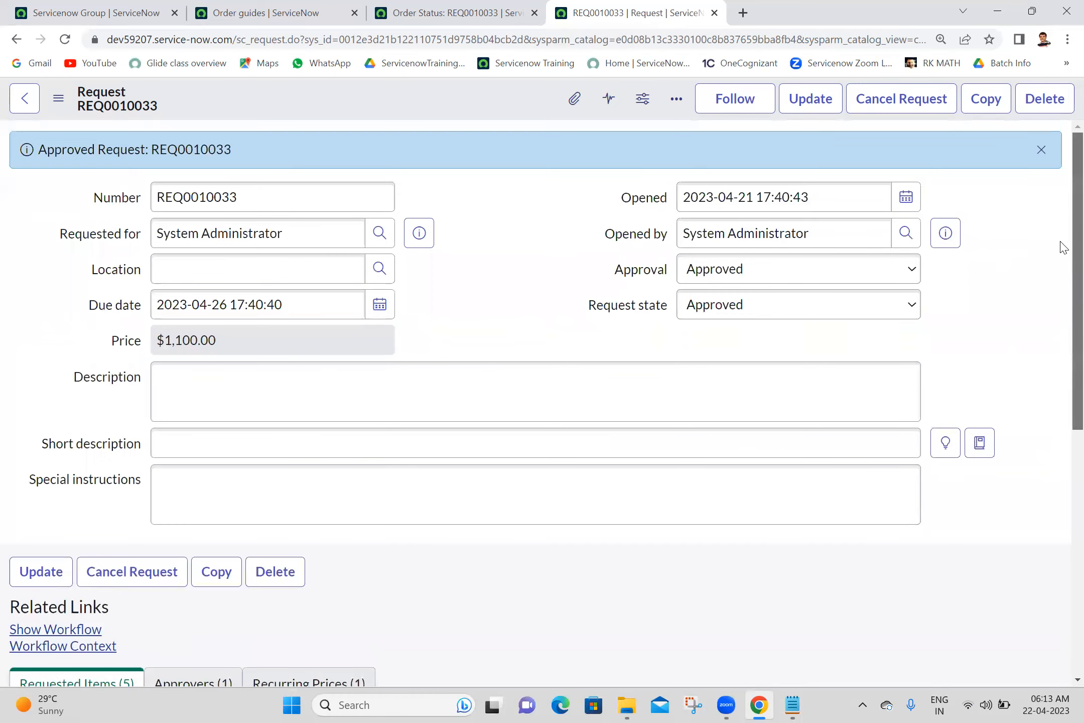
{"action": "left_click", "coordinate": [715, 13]}
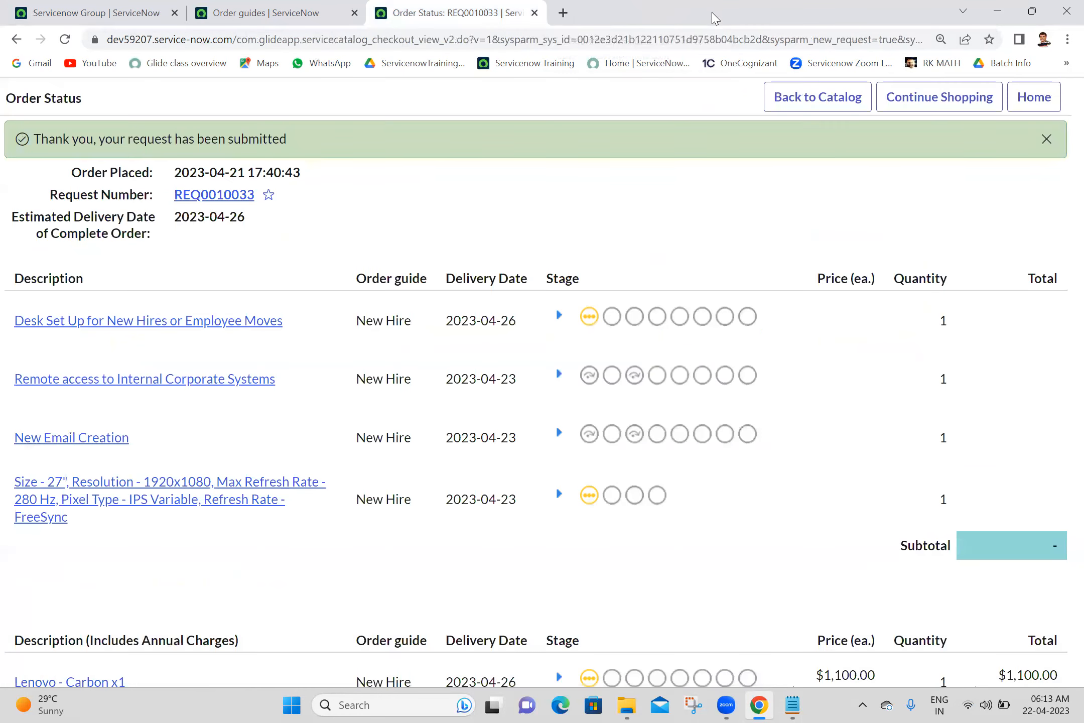
- Close the Order Status tab and start a new record from the Order guides list
{"action": "left_click", "coordinate": [535, 13]}
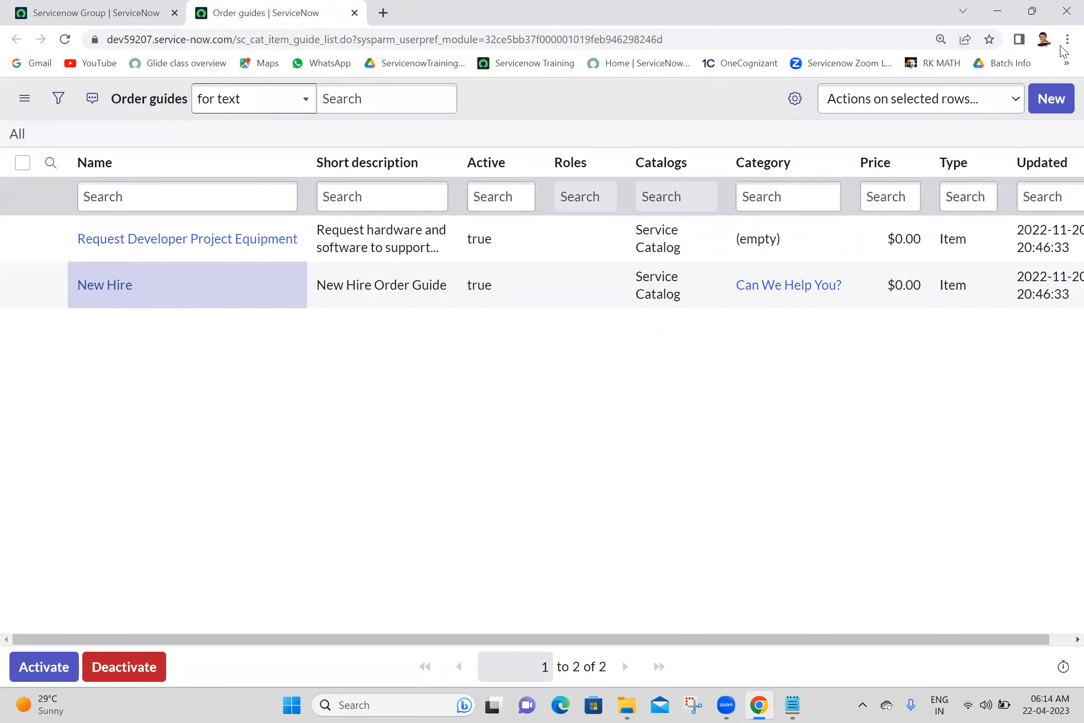
{"action": "left_click", "coordinate": [1056, 104]}
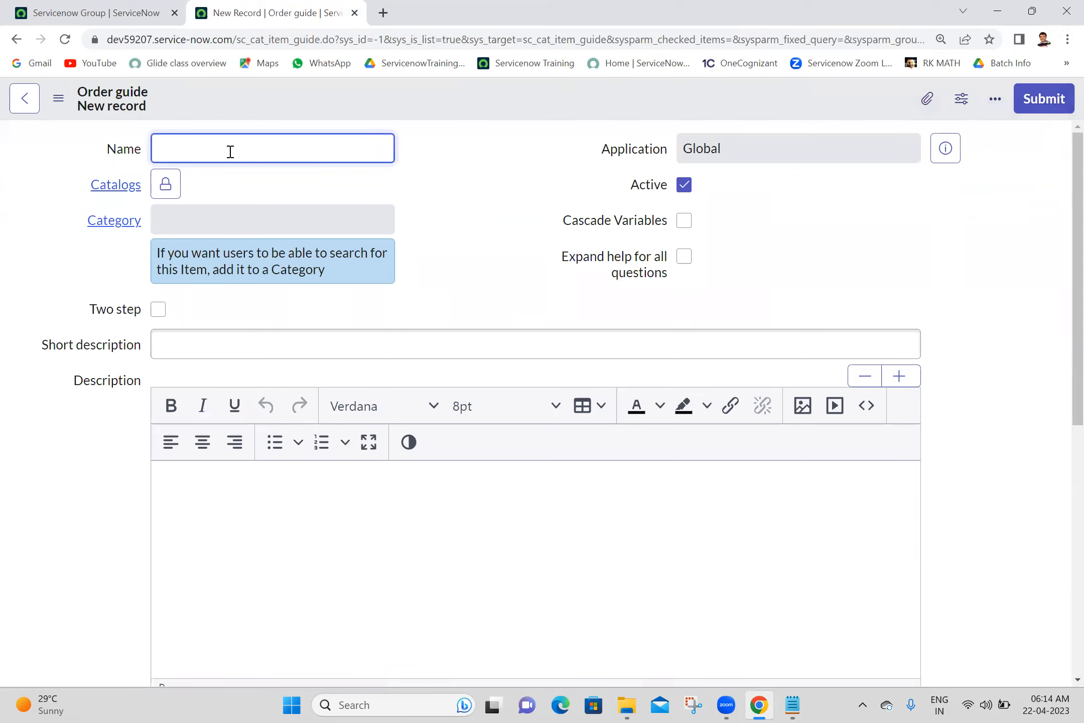
- Name the guide 'My First Order Guide', add Service Catalog, and set category to Services
{"action": "type", "text": "My First Order Guide"}
{"action": "left_click", "coordinate": [431, 204]}
{"action": "left_click", "coordinate": [171, 187]}
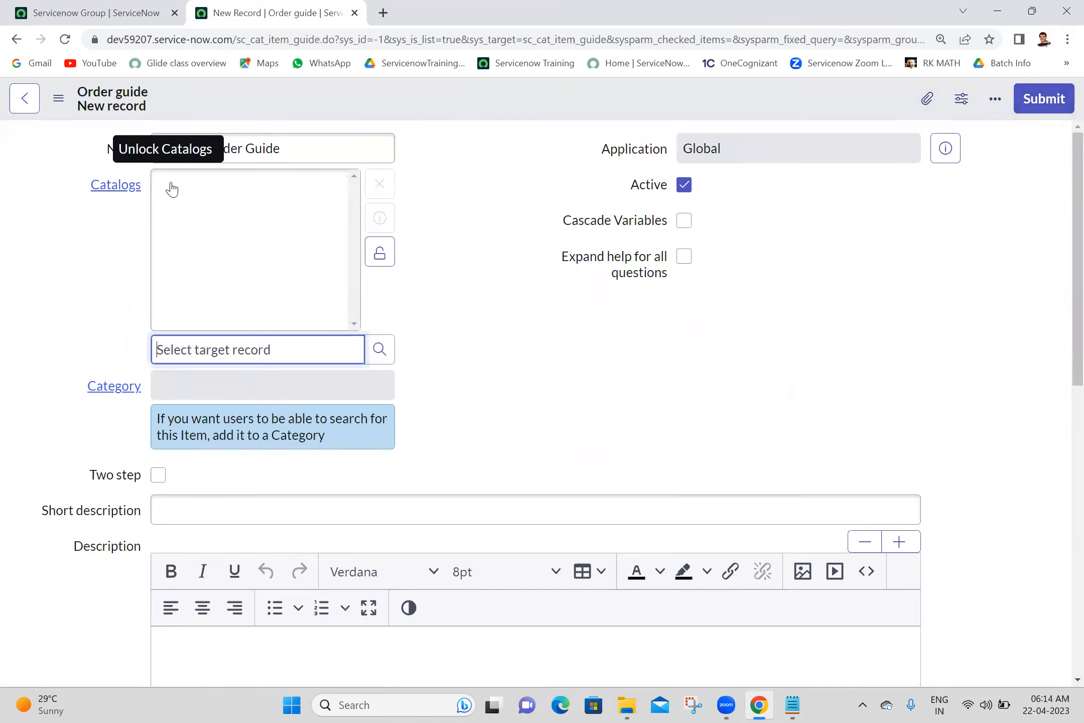
{"action": "type", "text": "servi"}
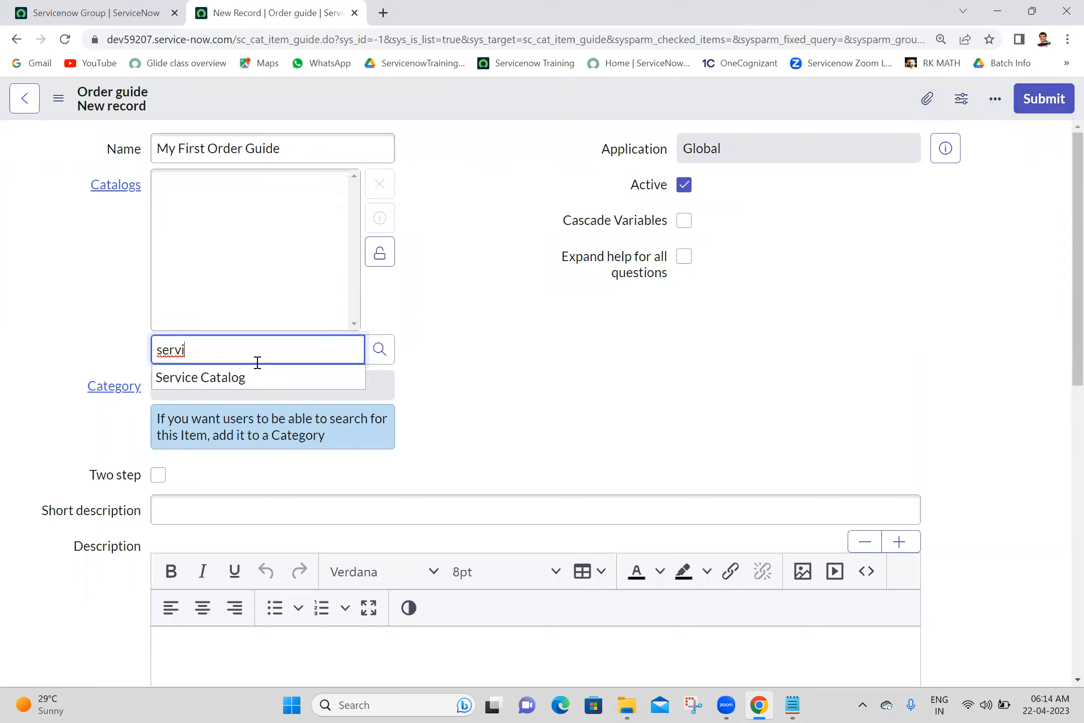
{"action": "left_click", "coordinate": [248, 380]}
{"action": "type", "text": "Services"}
{"action": "left_click", "coordinate": [206, 416]}
- Copy the name into the Short description and save the order guide
{"action": "triple_click", "coordinate": [319, 158]}
{"action": "left_click", "coordinate": [286, 465]}
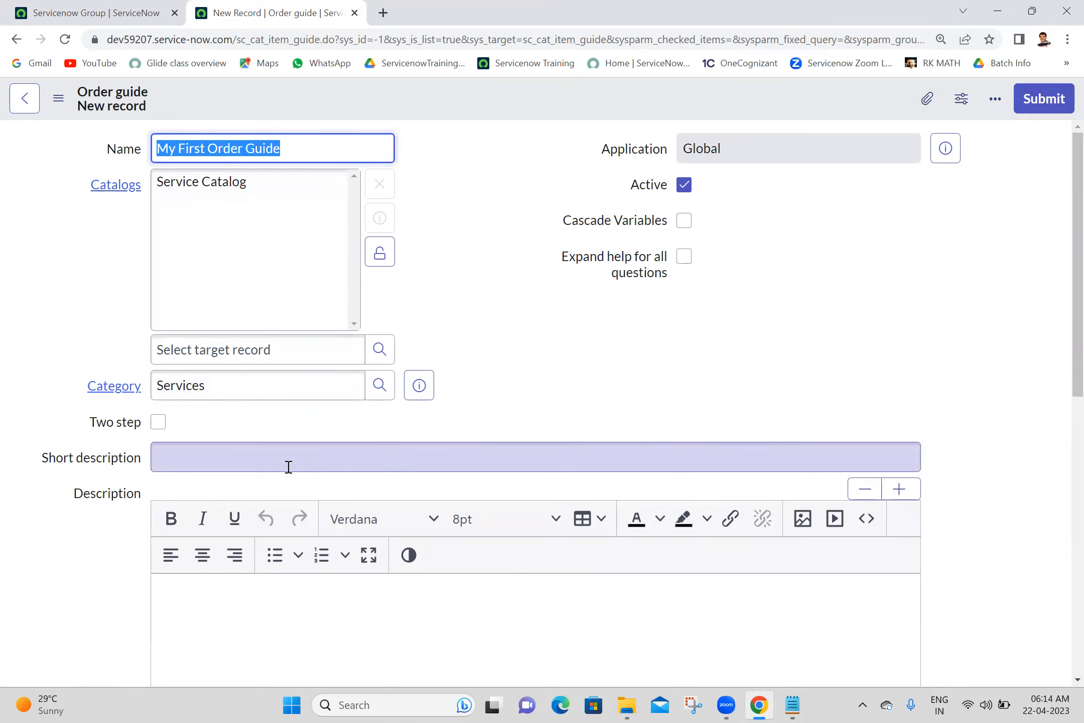
{"action": "type", "text": "My First Order Guide"}
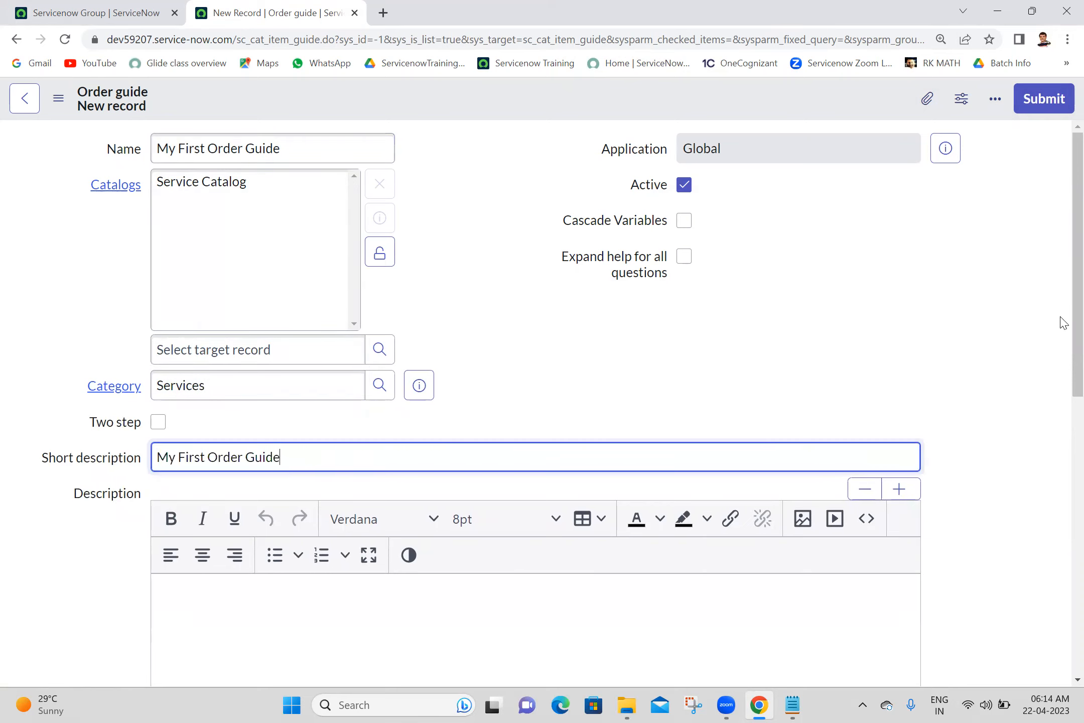
{"action": "scroll", "coordinate": [1059, 341], "scroll_direction": "down", "scroll_amount": 10}
{"action": "scroll", "coordinate": [999, 555], "scroll_direction": "up", "scroll_amount": 10}
{"action": "left_click", "coordinate": [510, 97]}
{"action": "right_click", "coordinate": [508, 92]}
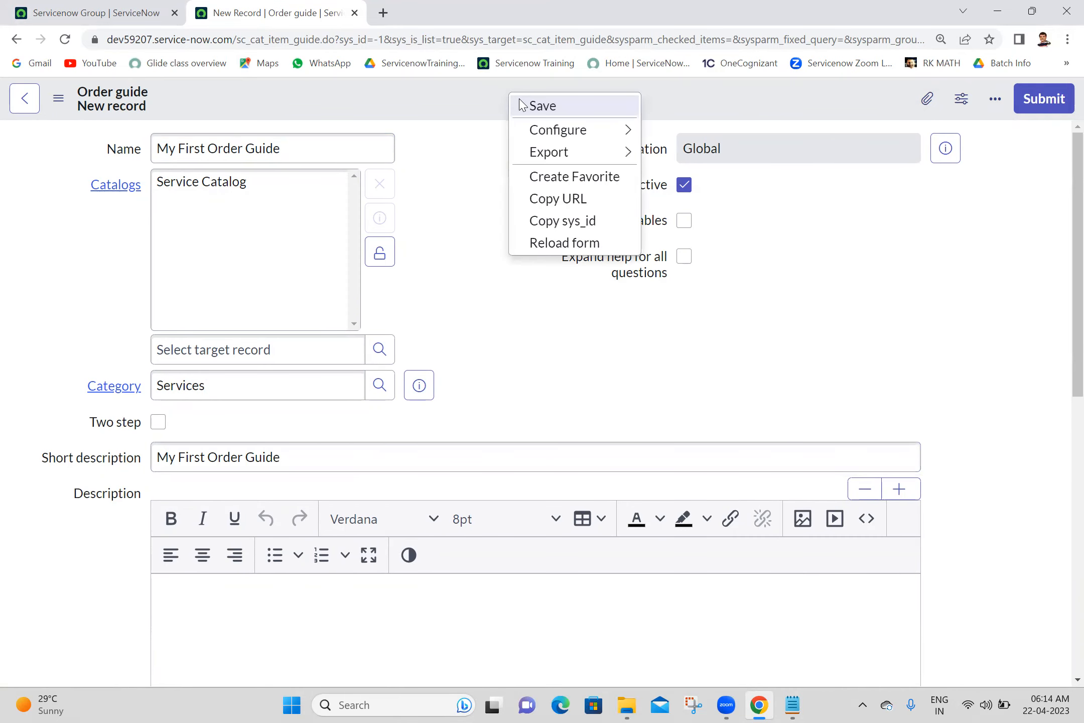
{"action": "left_click", "coordinate": [522, 105]}
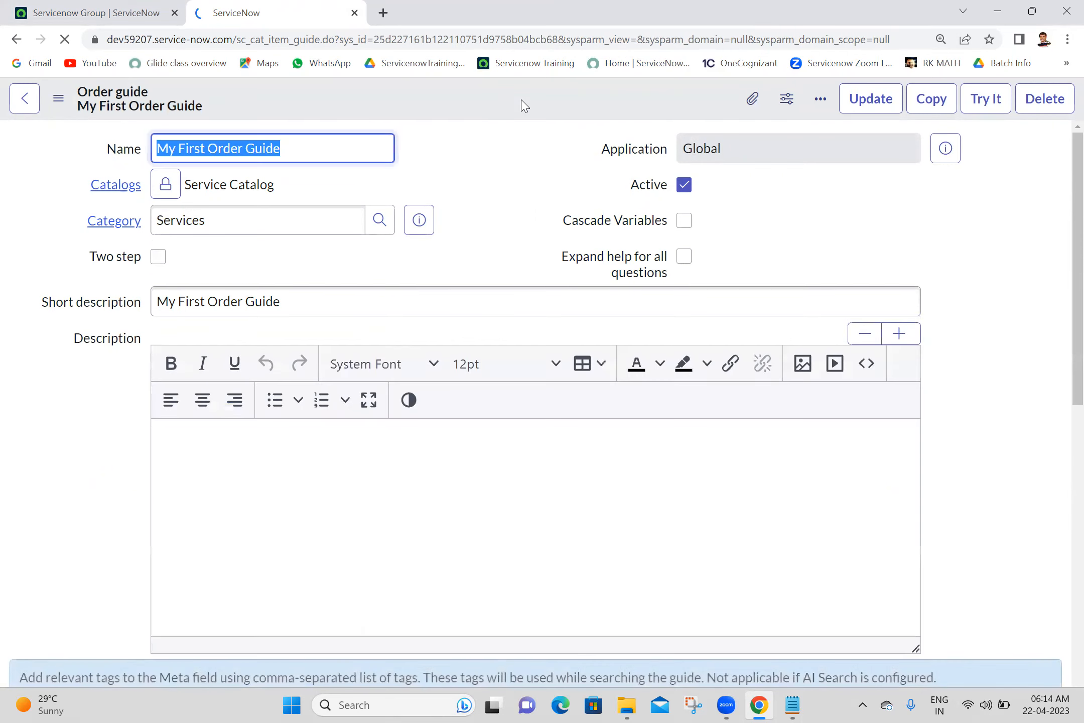
- Create a new variable from My First Order Guide's Variables related list
{"action": "left_click", "coordinate": [522, 104]}
{"action": "scroll", "coordinate": [1060, 387], "scroll_direction": "down", "scroll_amount": 7}
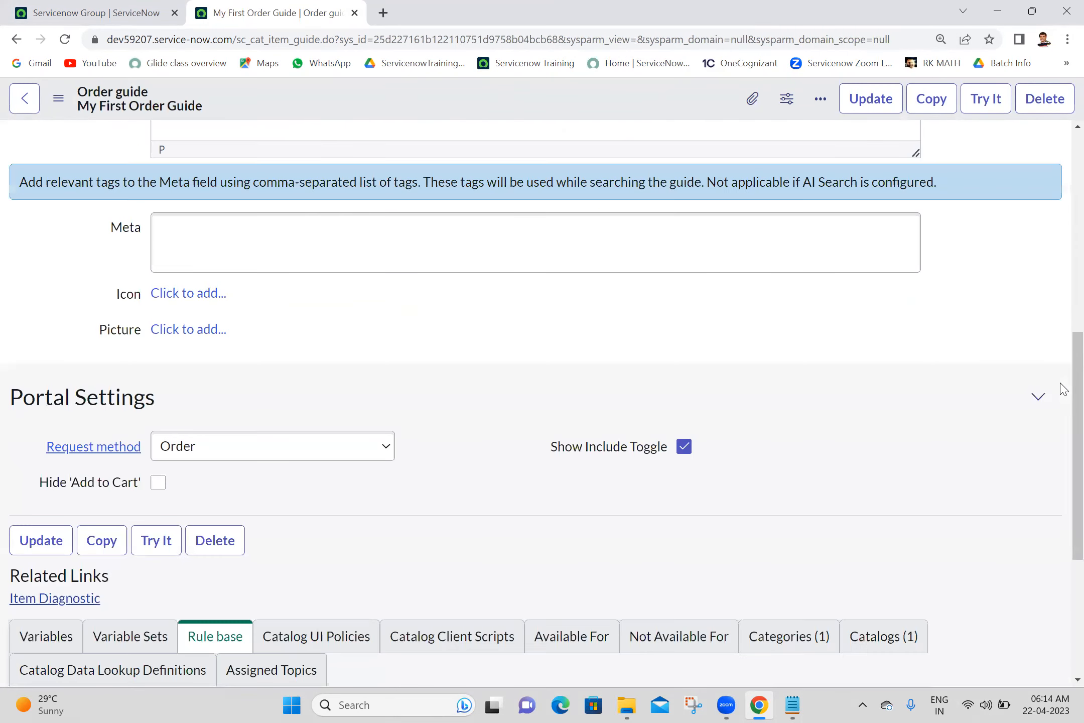
{"action": "scroll", "coordinate": [1063, 390], "scroll_direction": "up", "scroll_amount": 7}
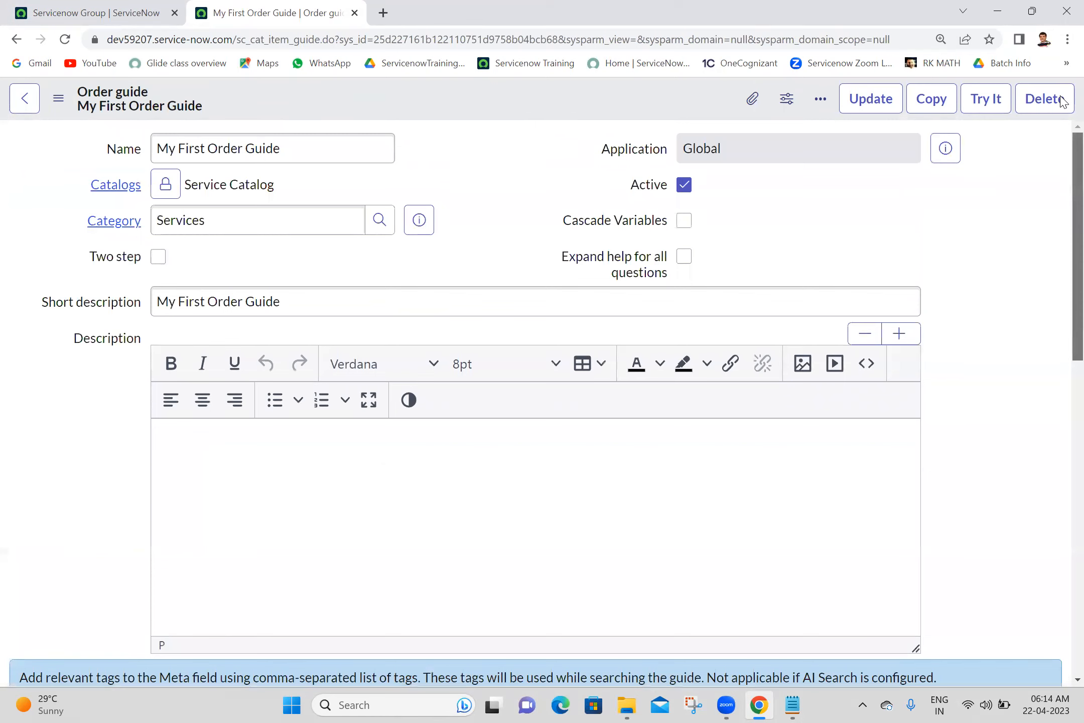
{"action": "scroll", "coordinate": [1060, 356], "scroll_direction": "down", "scroll_amount": 10}
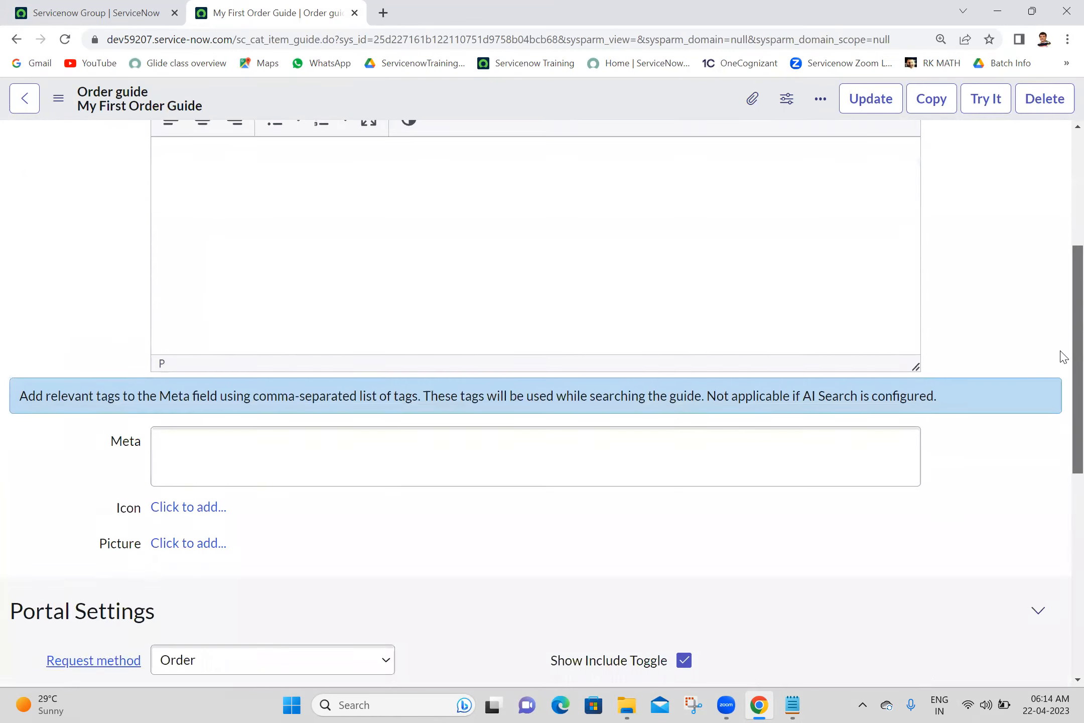
{"action": "left_click", "coordinate": [53, 354]}
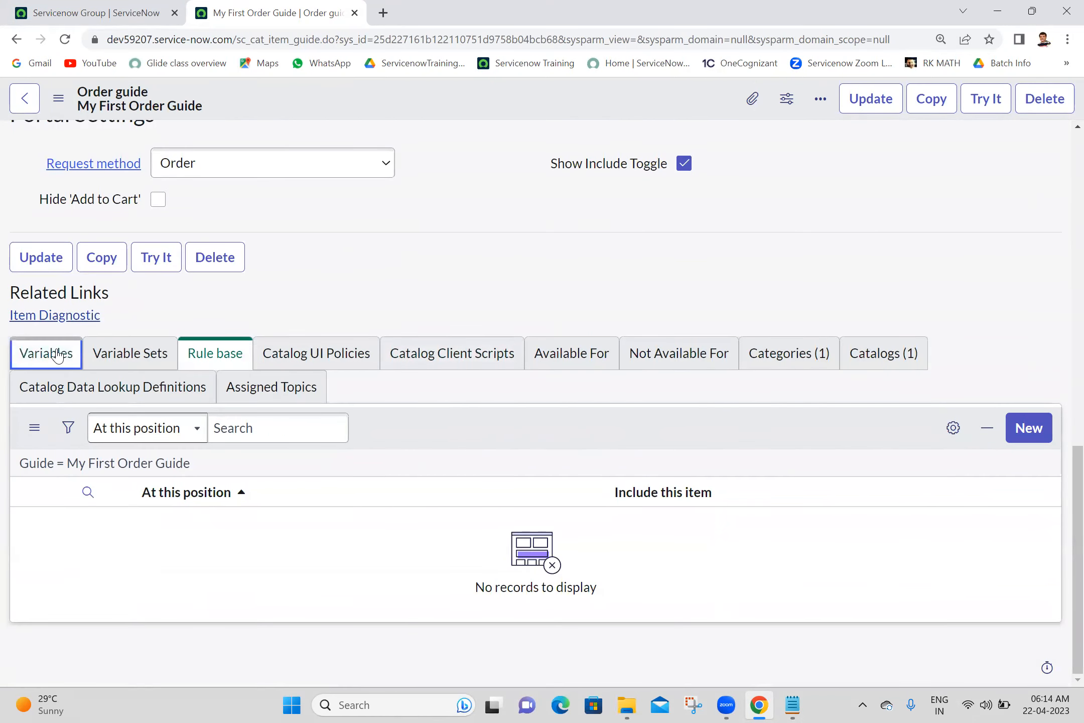
{"action": "left_click", "coordinate": [1025, 435]}
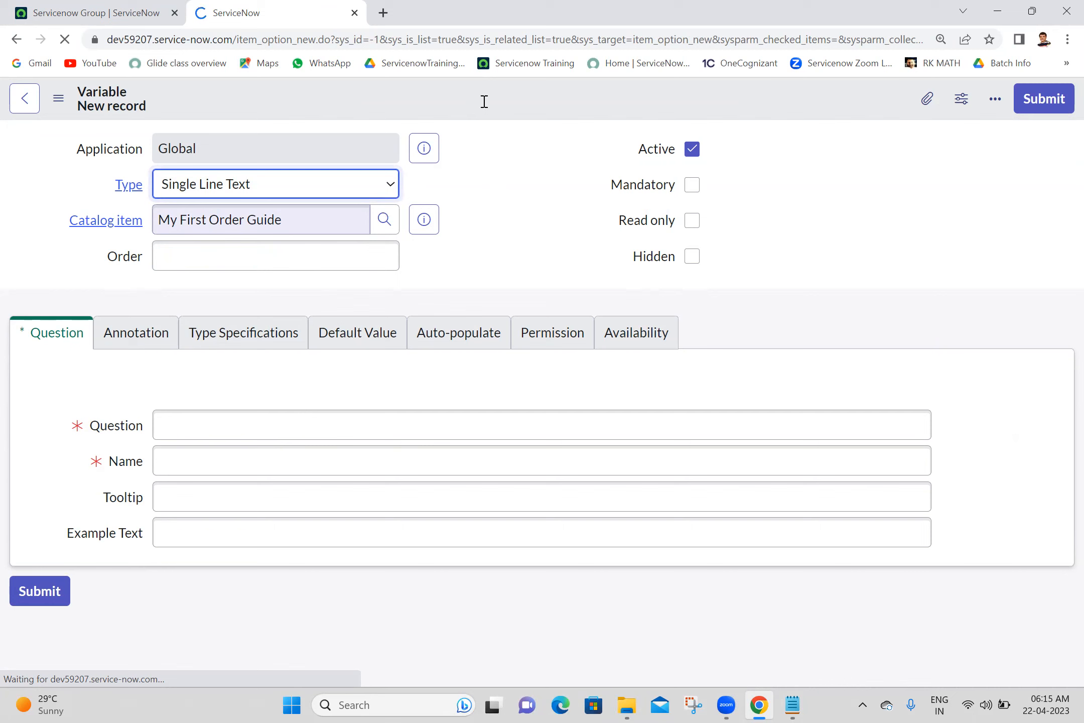
- Enter the question 'User' with order 100 for the new variable
{"action": "left_click", "coordinate": [243, 435]}
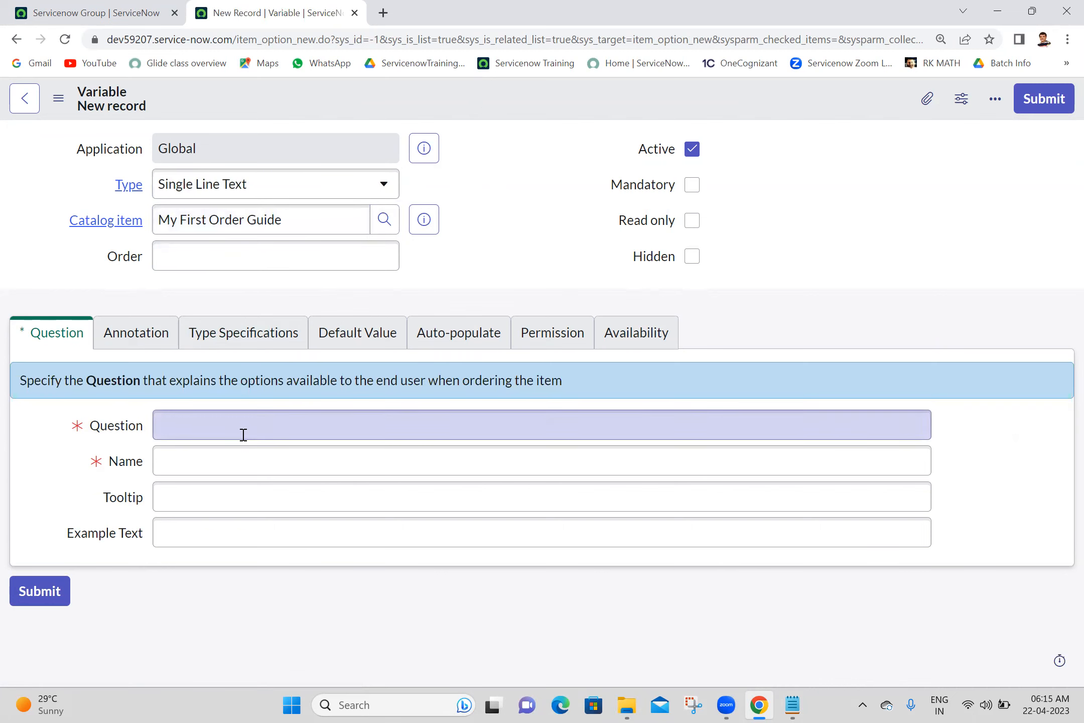
{"action": "type", "text": "User"}
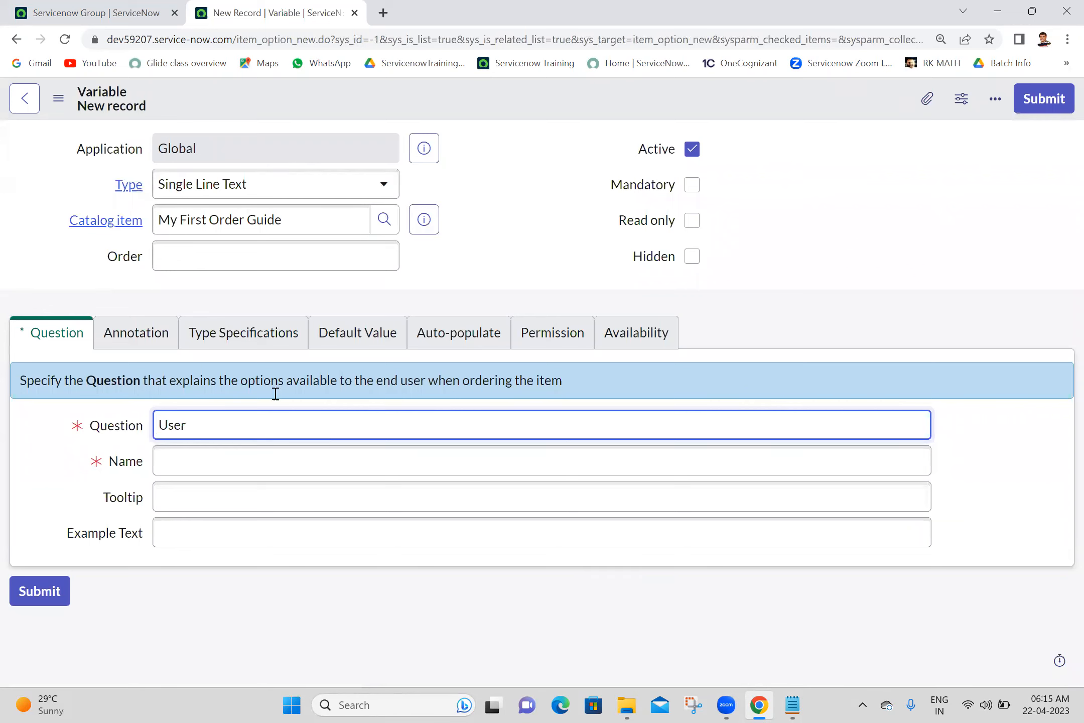
{"action": "left_click", "coordinate": [506, 218]}
{"action": "left_click", "coordinate": [361, 250]}
{"action": "type", "text": "100"}
{"action": "left_click", "coordinate": [548, 200]}
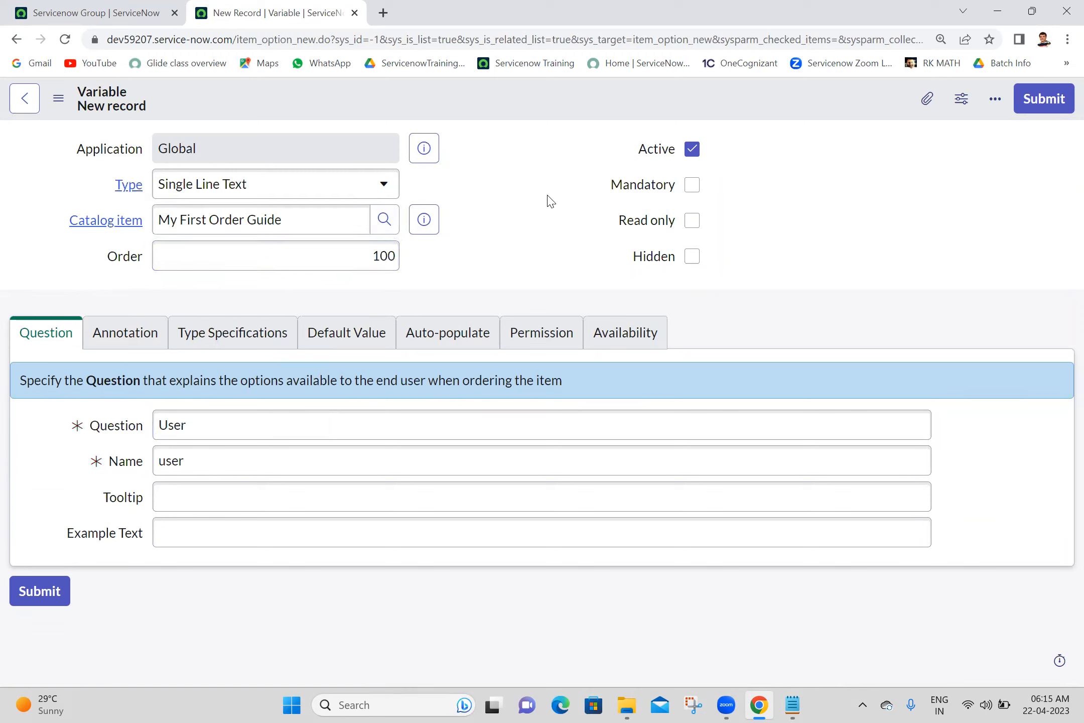
- Make it a Reference to User [sys_user], submit it, and check the Variables list
{"action": "left_click", "coordinate": [345, 184]}
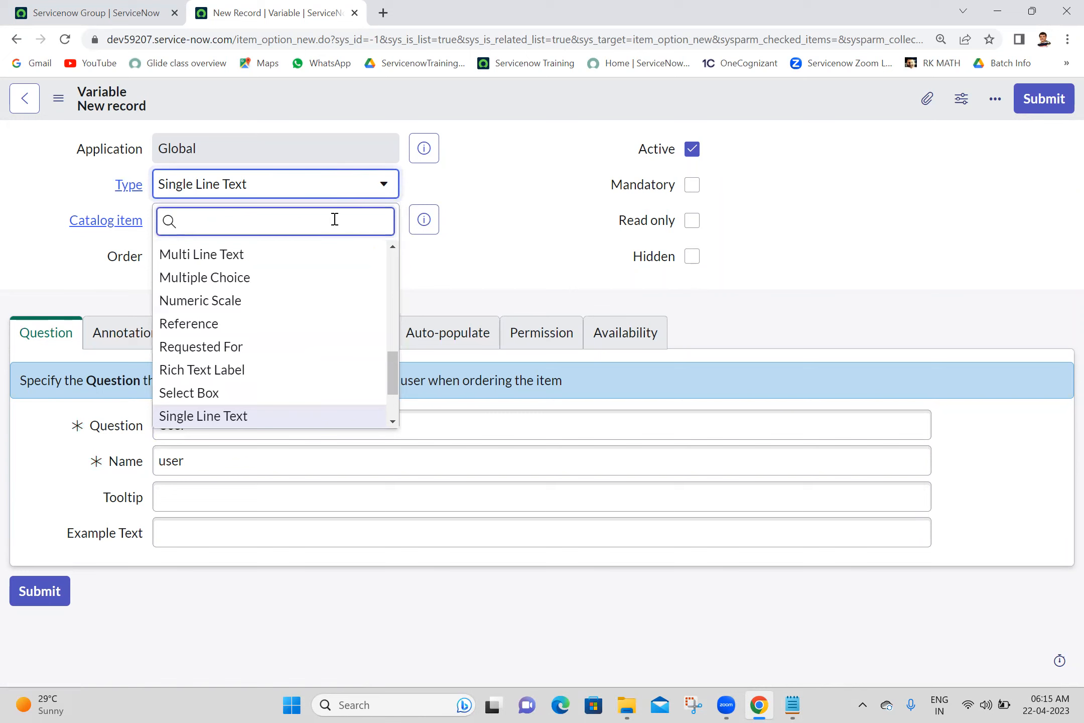
{"action": "type", "text": "ref"}
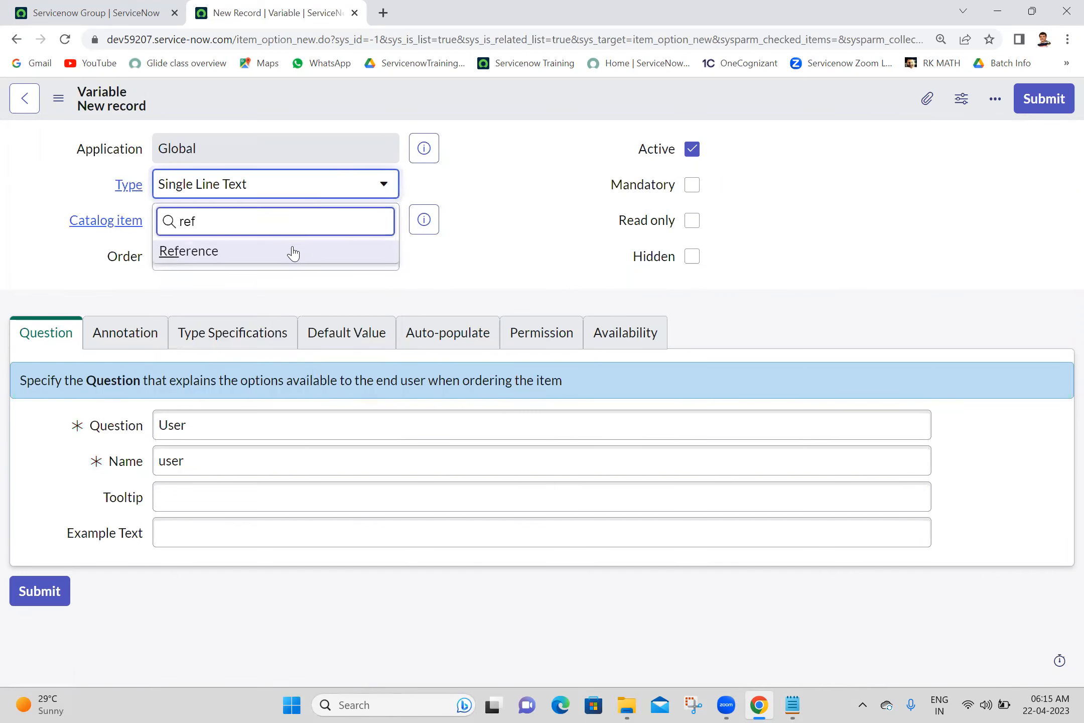
{"action": "left_click", "coordinate": [293, 253]}
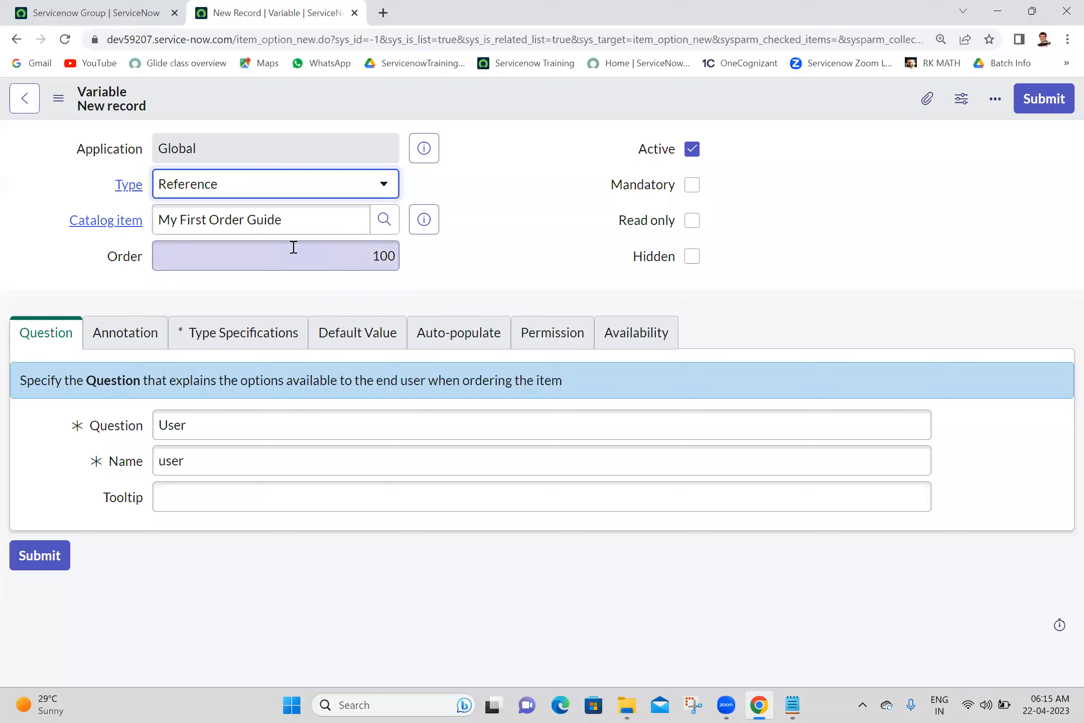
{"action": "left_click", "coordinate": [256, 329]}
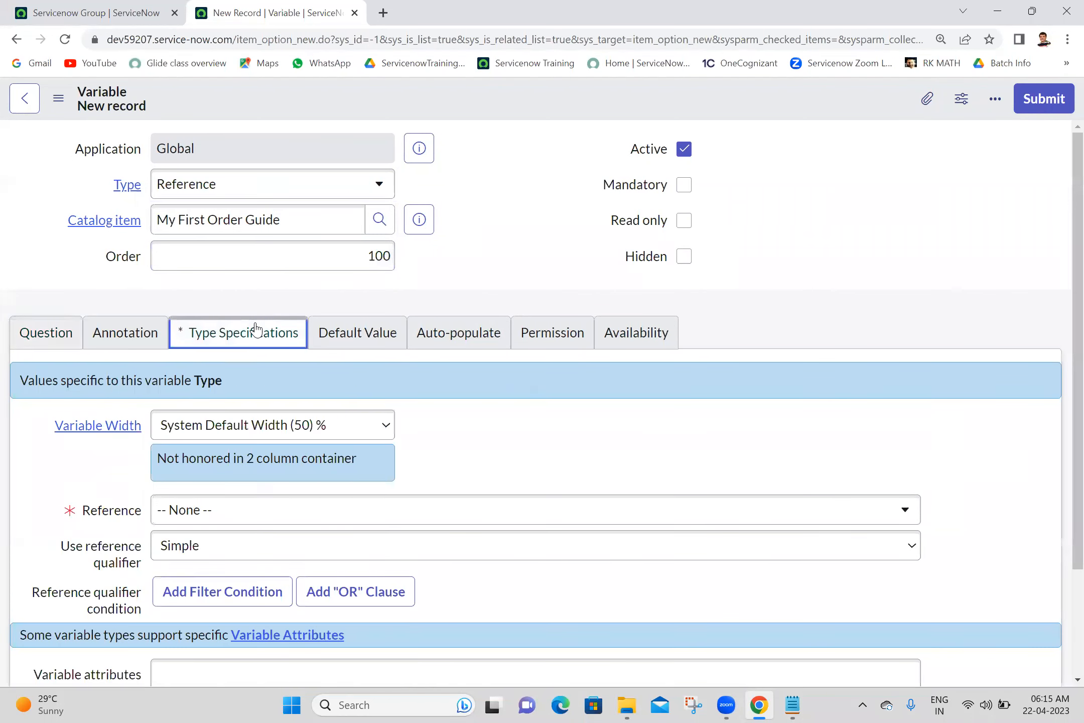
{"action": "left_click", "coordinate": [263, 517]}
{"action": "type", "text": "sys_user"}
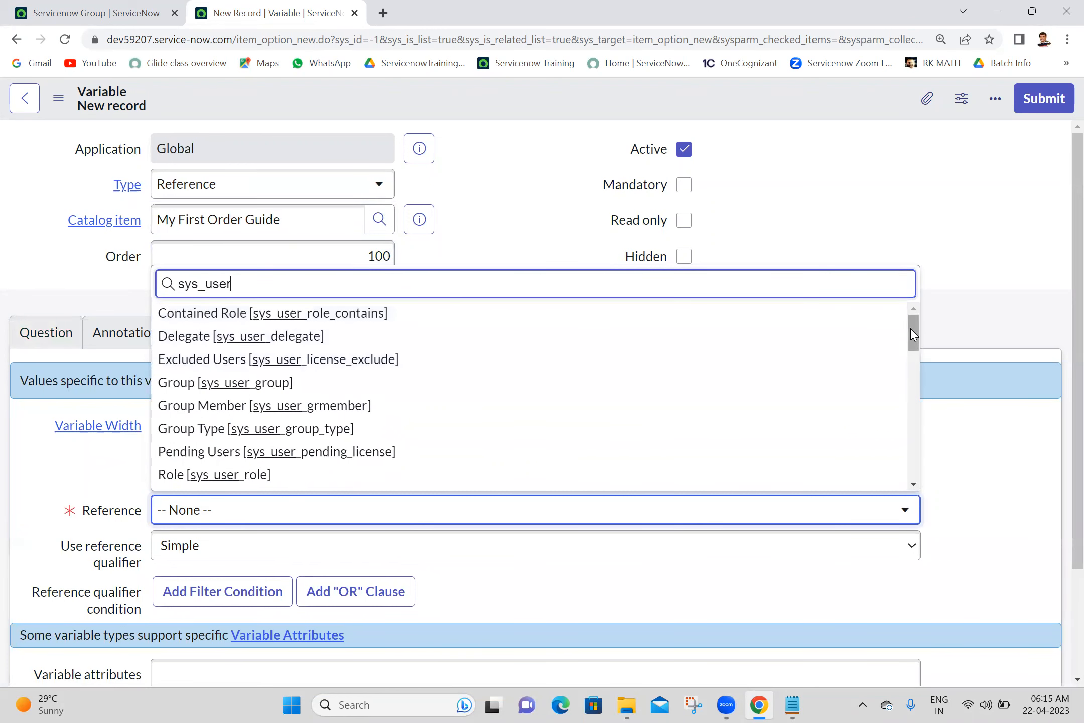
{"action": "left_click_drag", "start_coordinate": [911, 329], "coordinate": [914, 418]}
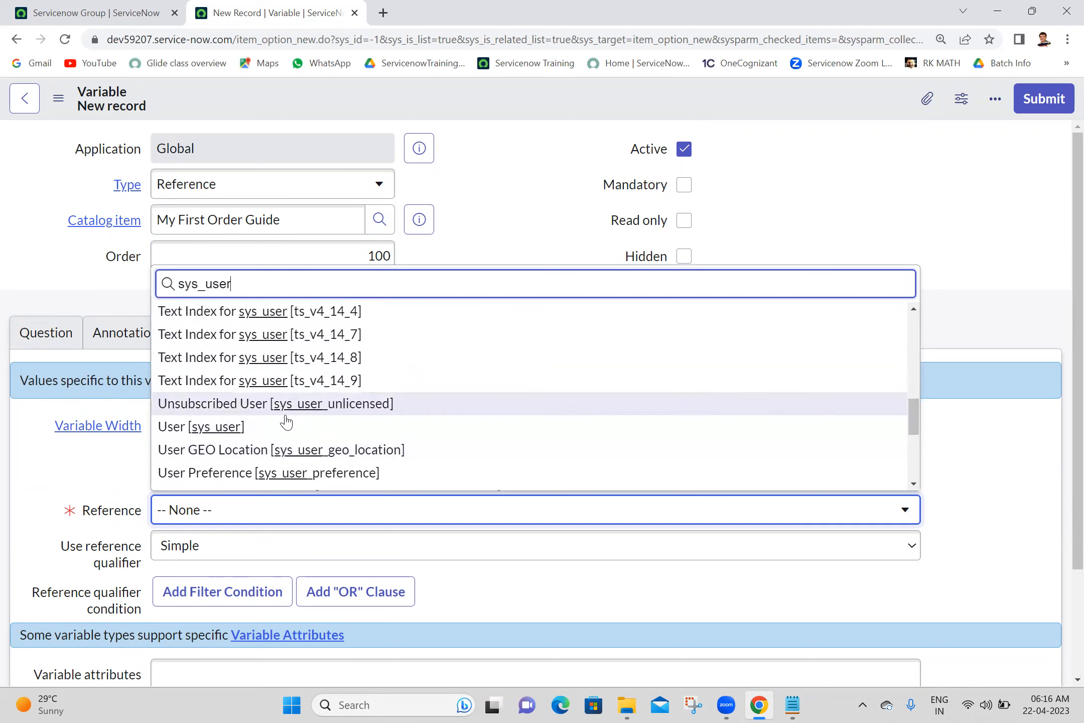
{"action": "left_click", "coordinate": [273, 430]}
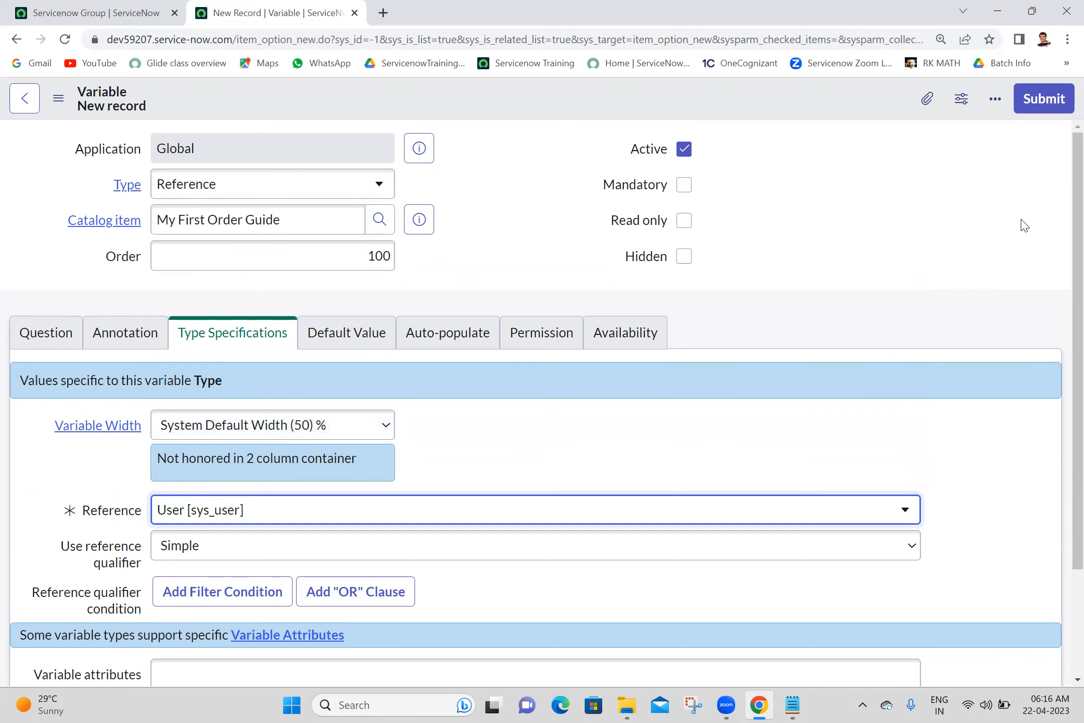
{"action": "left_click", "coordinate": [1037, 109]}
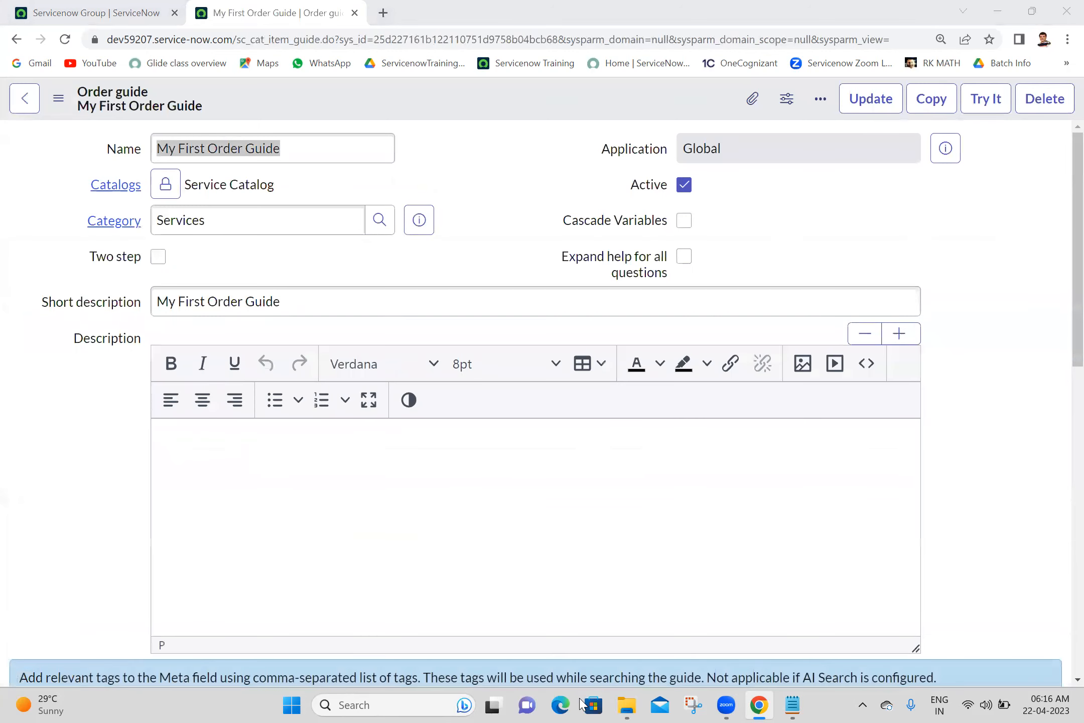
{"action": "left_click", "coordinate": [476, 160]}
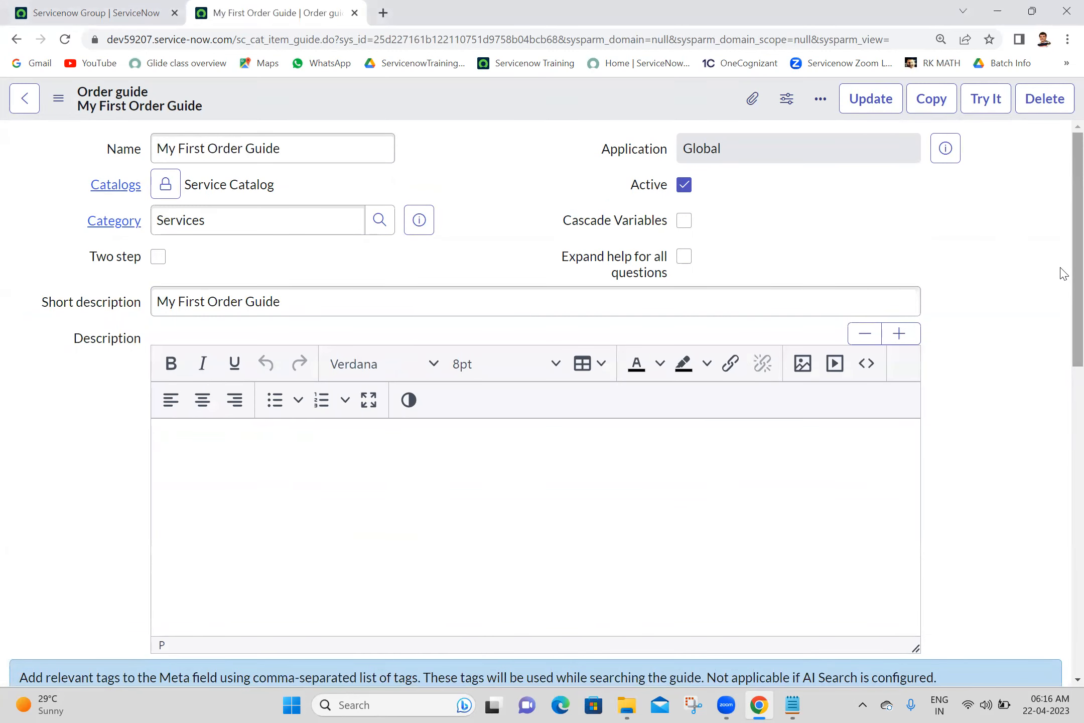
{"action": "left_click_drag", "start_coordinate": [1061, 317], "coordinate": [1052, 634]}
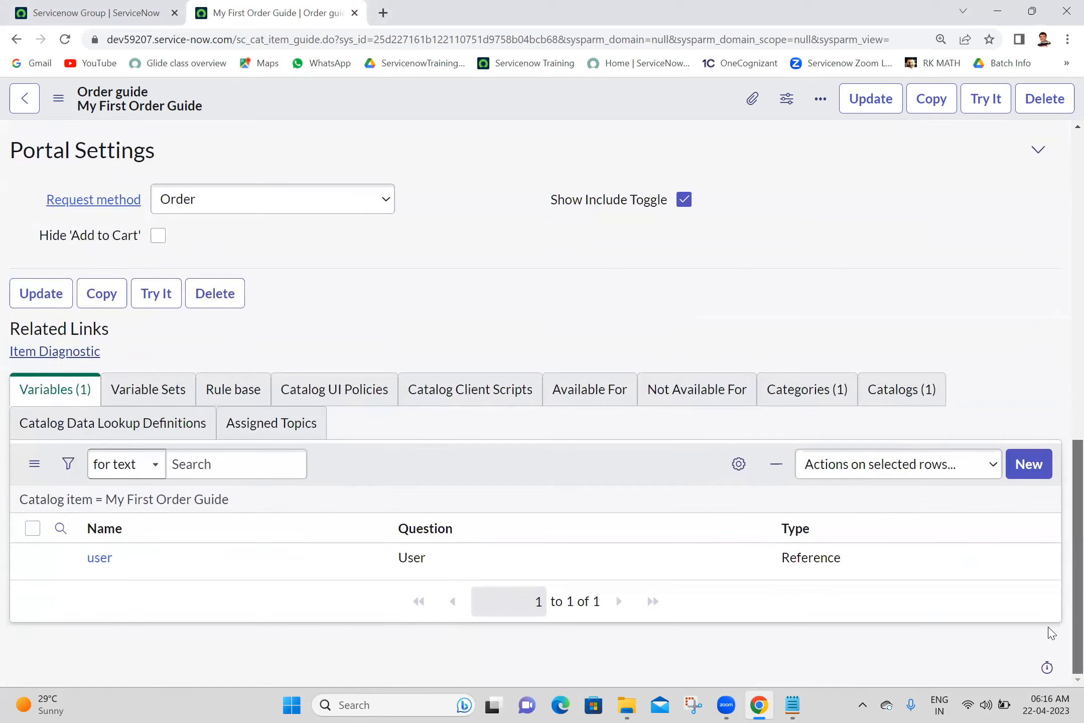
- Start a new Reference variable with the question 'Group'
{"action": "left_click", "coordinate": [1029, 471]}
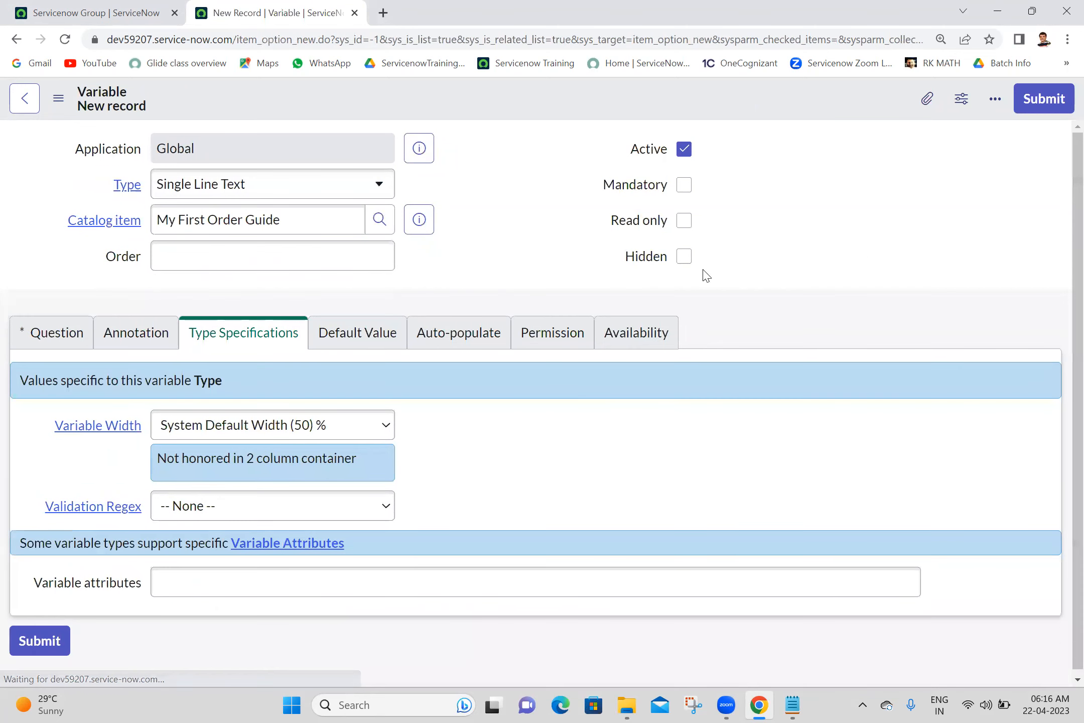
{"action": "left_click", "coordinate": [337, 189]}
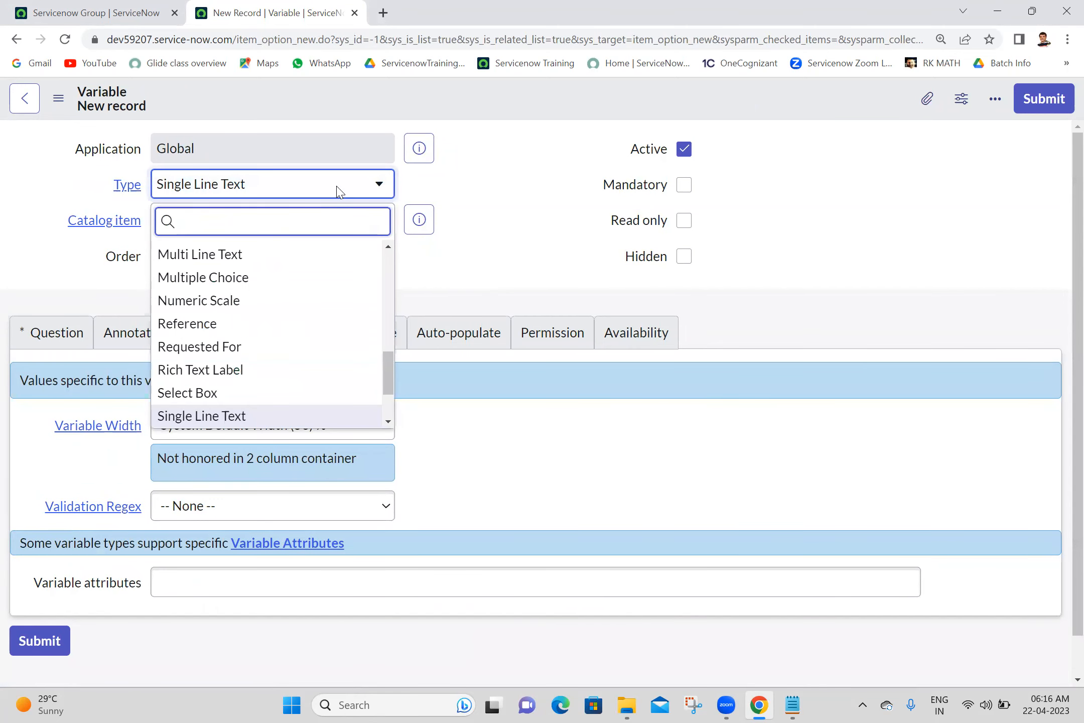
{"action": "type", "text": "ref"}
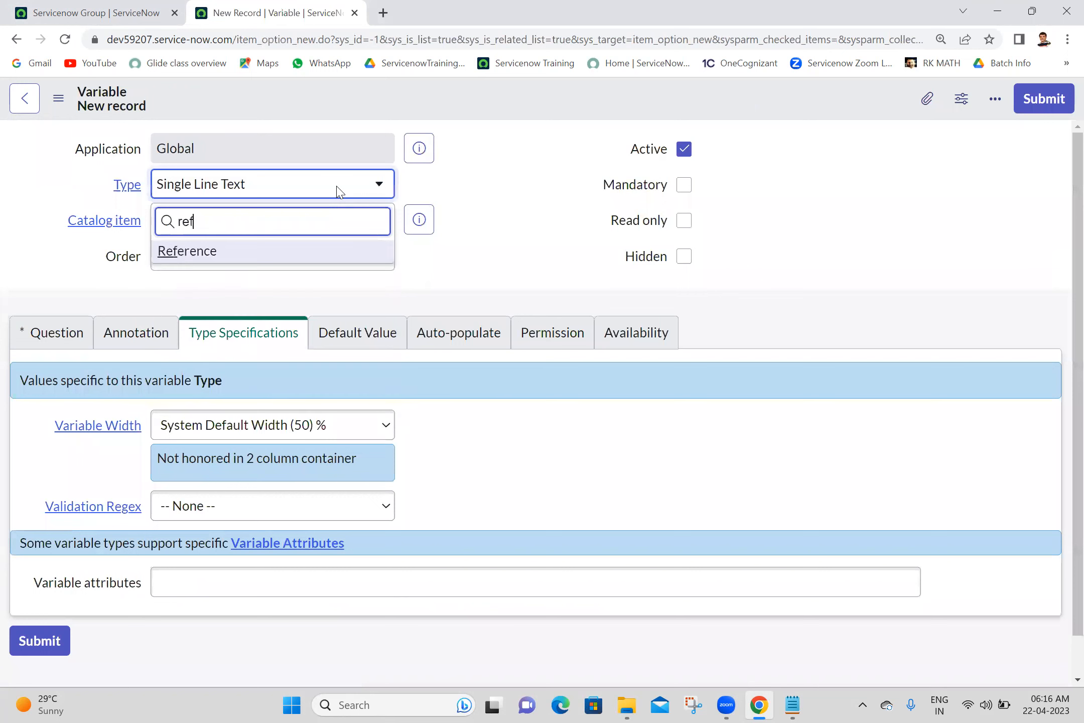
{"action": "left_click", "coordinate": [276, 253]}
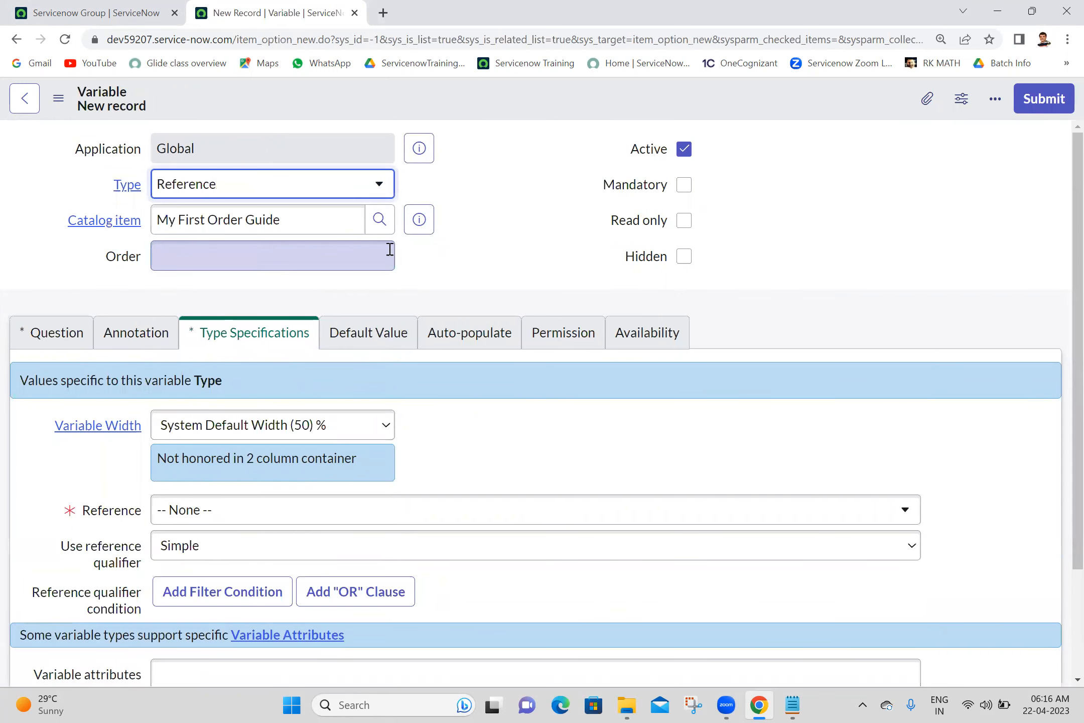
{"action": "left_click", "coordinate": [22, 345]}
{"action": "left_click", "coordinate": [237, 424]}
{"action": "type", "text": "Group"}
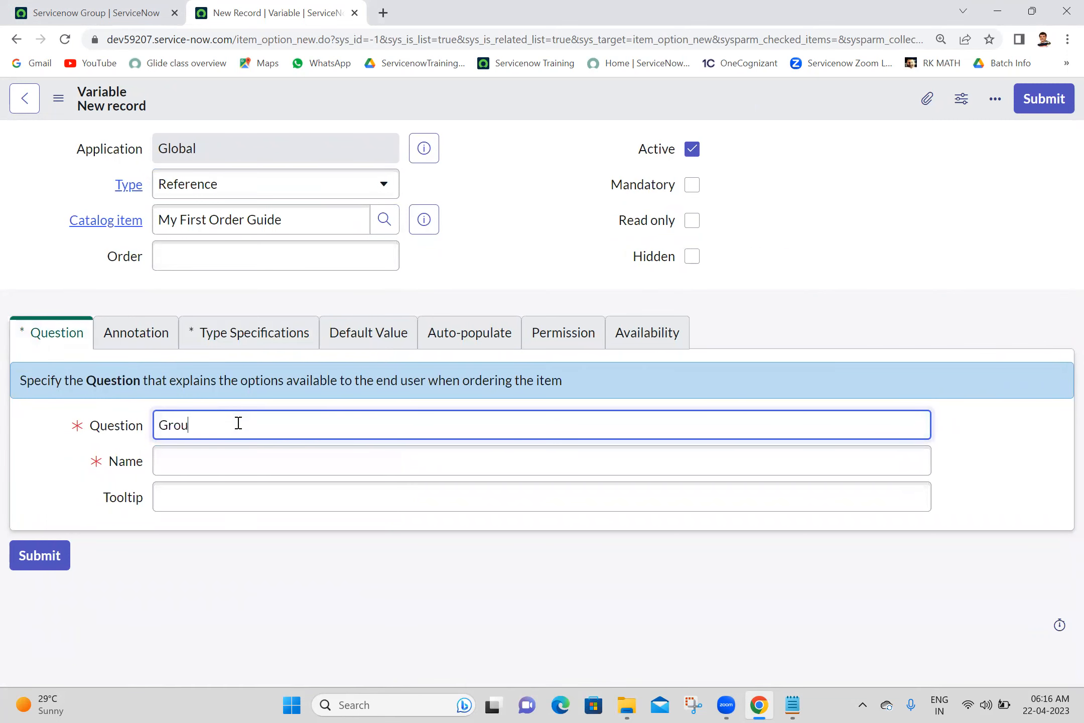
- Point it at Group [sys_user_group], set order 200, and submit it
{"action": "left_click", "coordinate": [258, 341]}
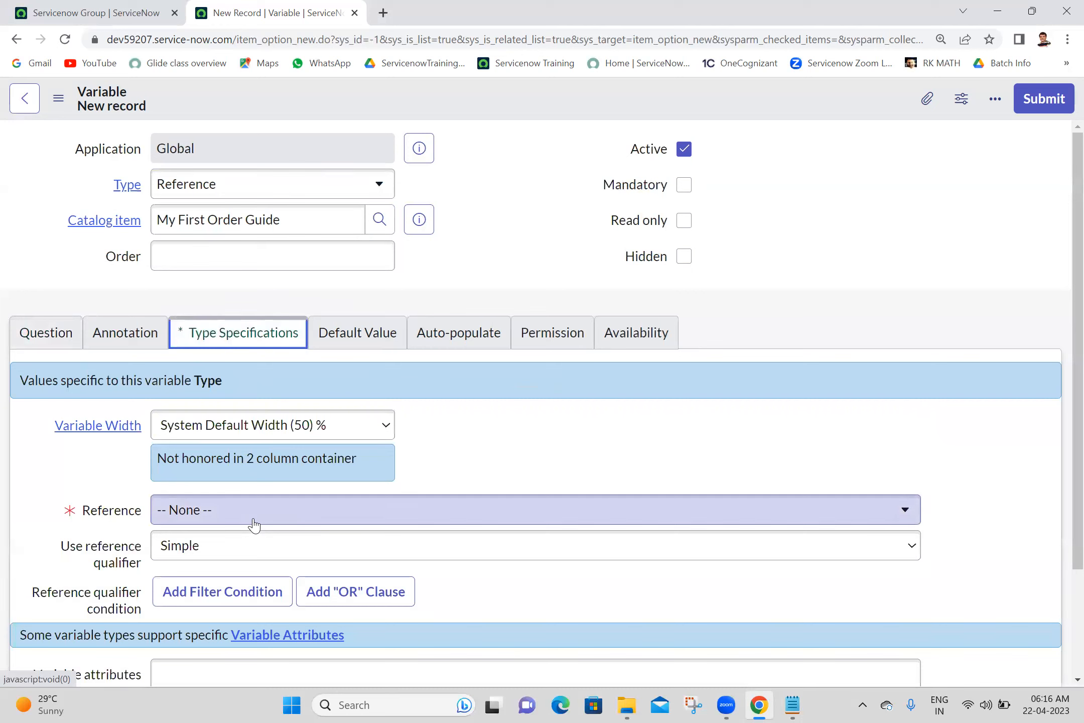
{"action": "left_click", "coordinate": [254, 524]}
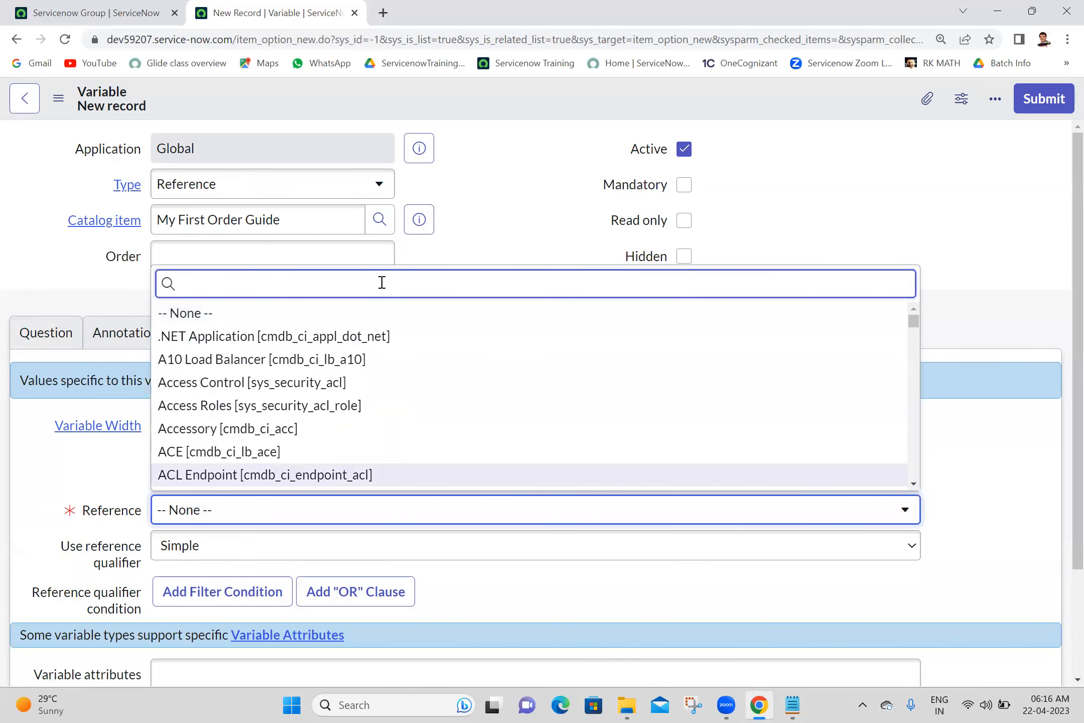
{"action": "type", "text": "sys"}
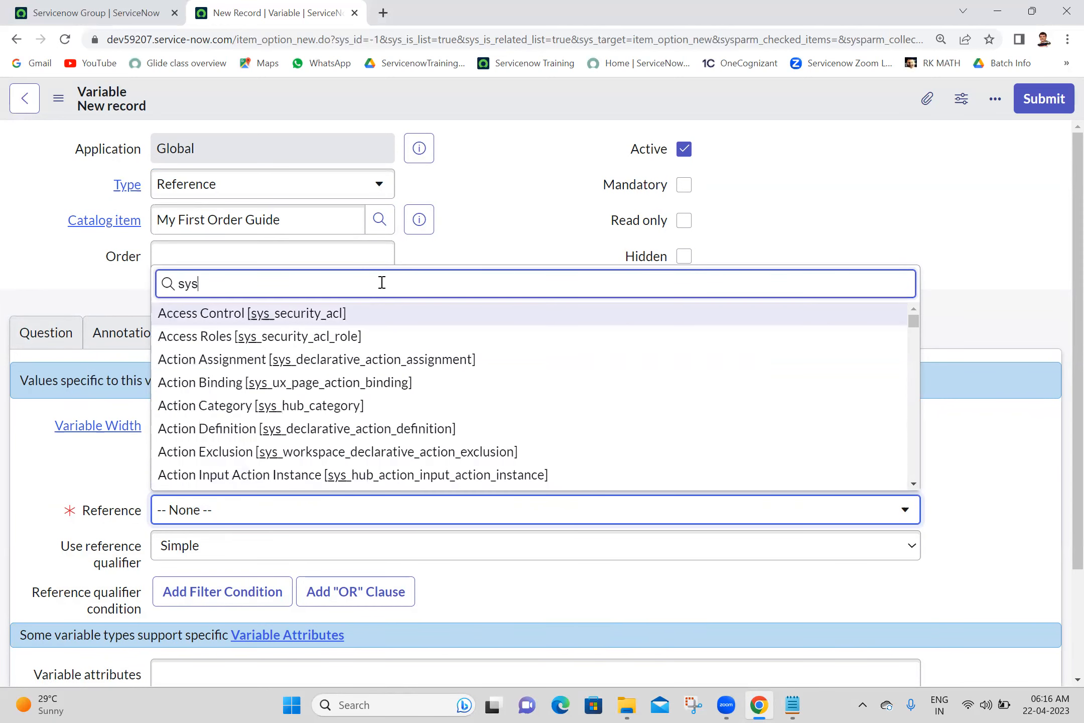
{"action": "type", "text": "_user_group"}
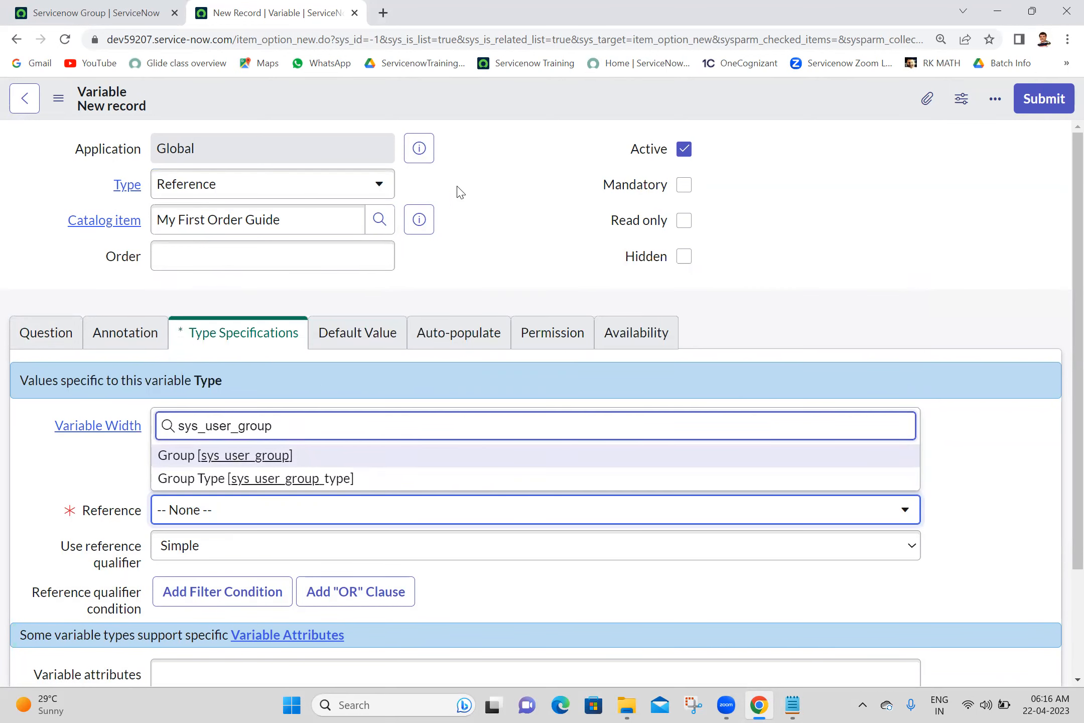
{"action": "left_click", "coordinate": [281, 460]}
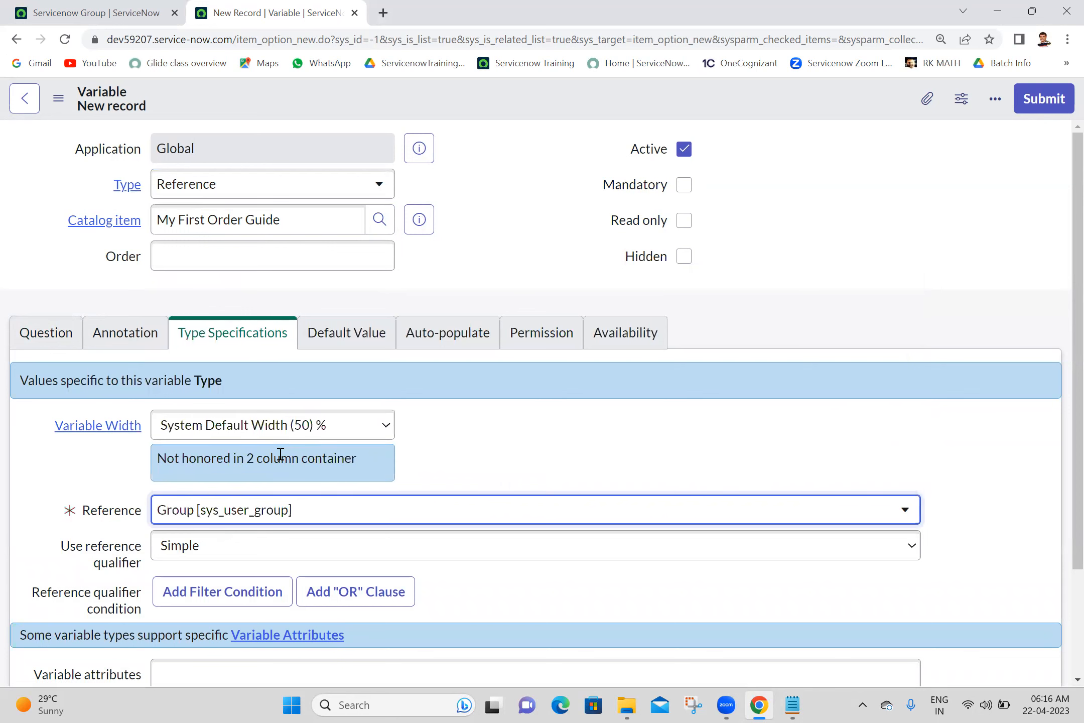
{"action": "left_click", "coordinate": [362, 254]}
{"action": "type", "text": "200"}
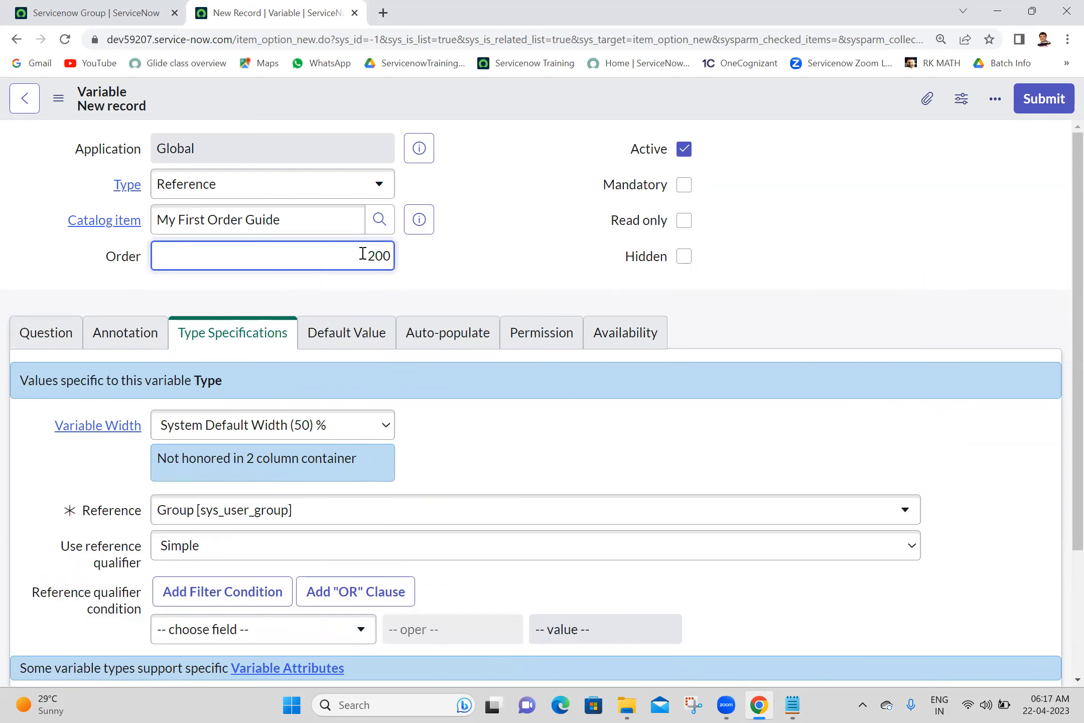
{"action": "left_click", "coordinate": [1061, 111]}
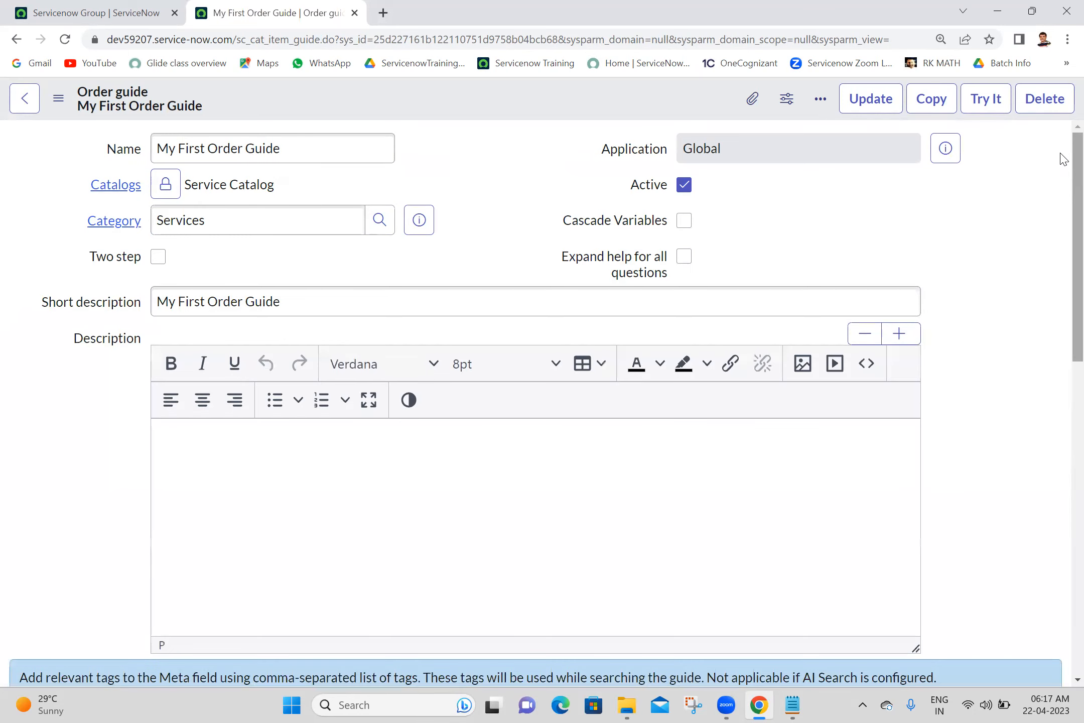
{"action": "scroll", "coordinate": [1062, 167], "scroll_direction": "down", "scroll_amount": 15}
- Start another new variable with order 300 and type Reference
{"action": "left_click", "coordinate": [1029, 435]}
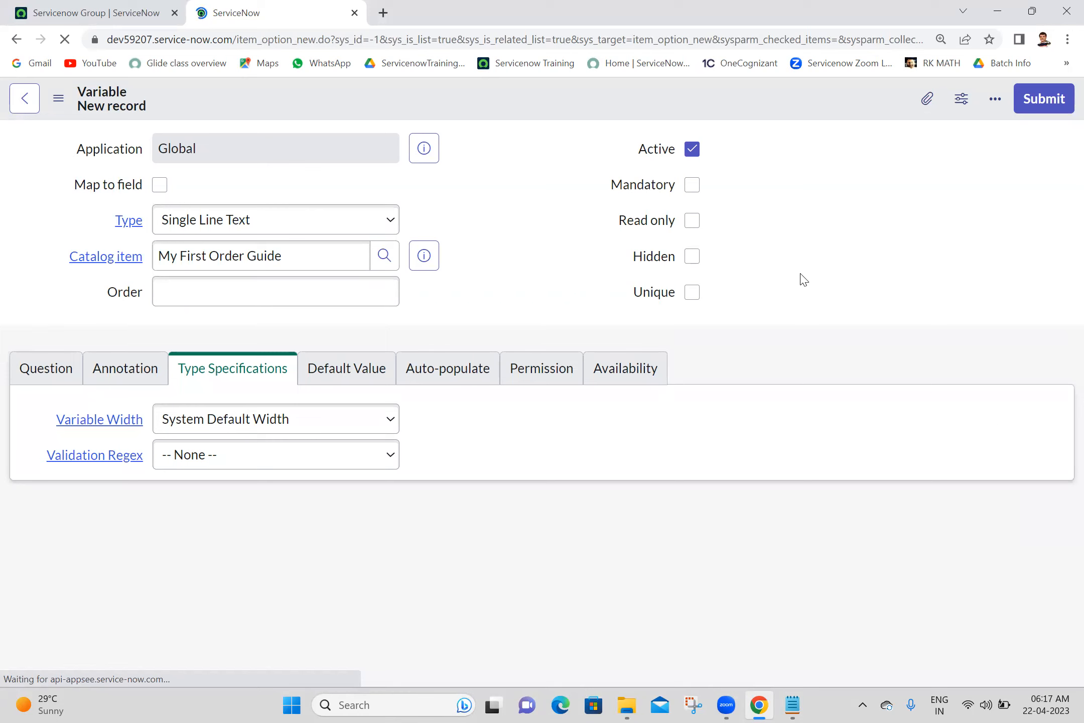
{"action": "left_click", "coordinate": [336, 289]}
{"action": "type", "text": "300"}
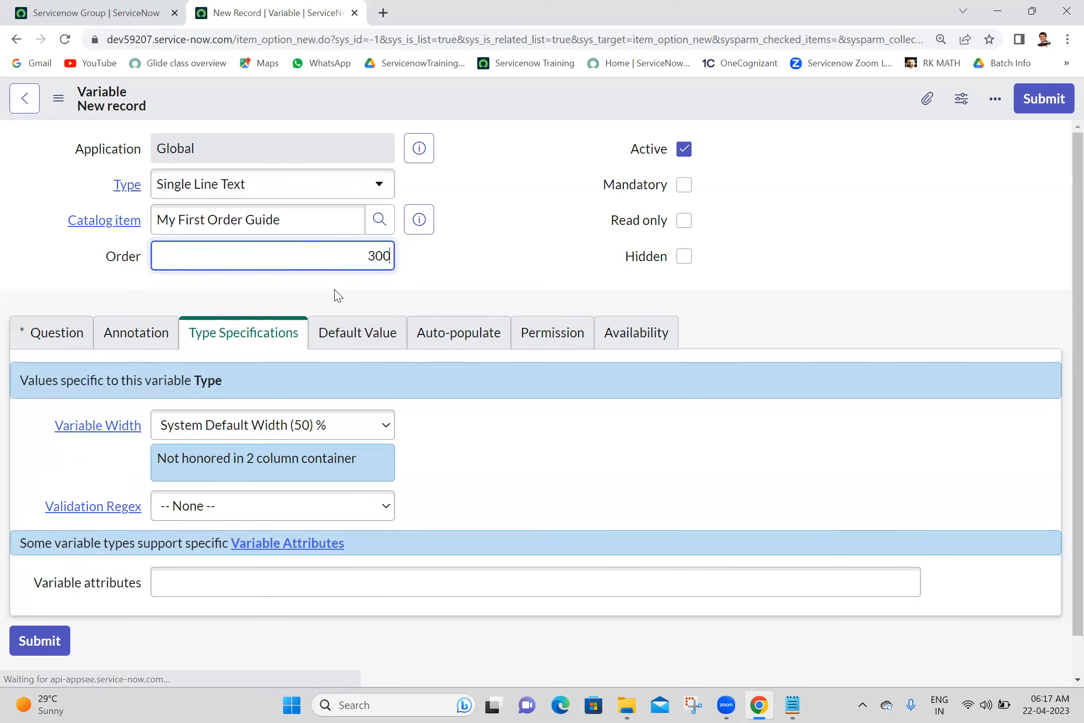
{"action": "left_click", "coordinate": [360, 183]}
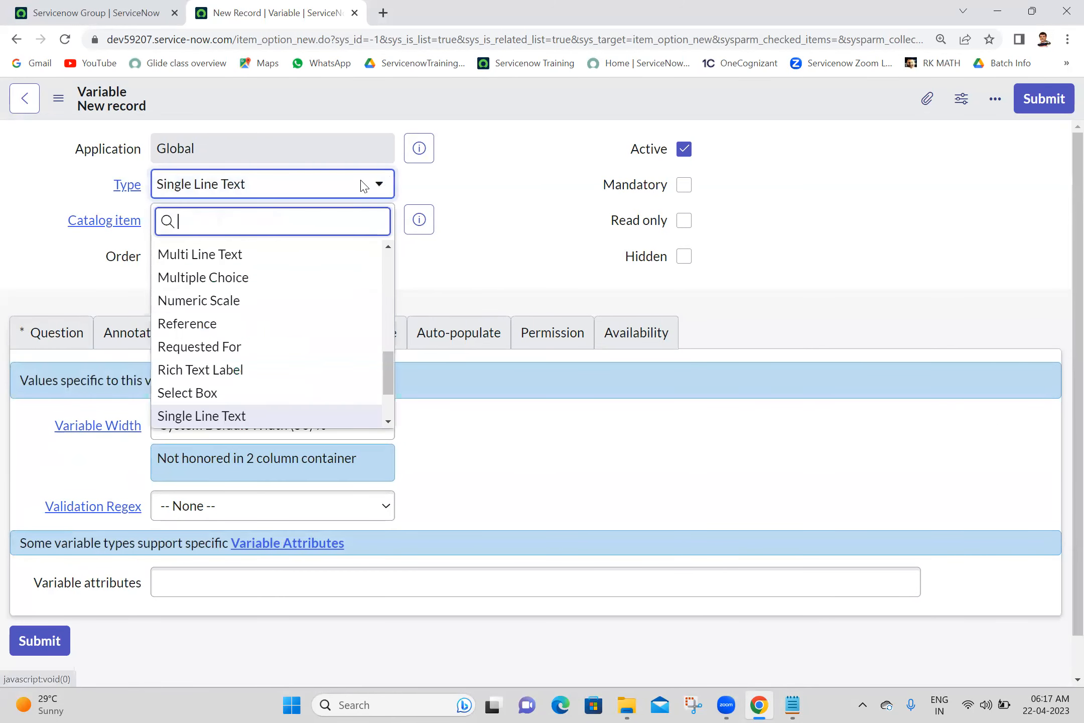
{"action": "type", "text": "r"}
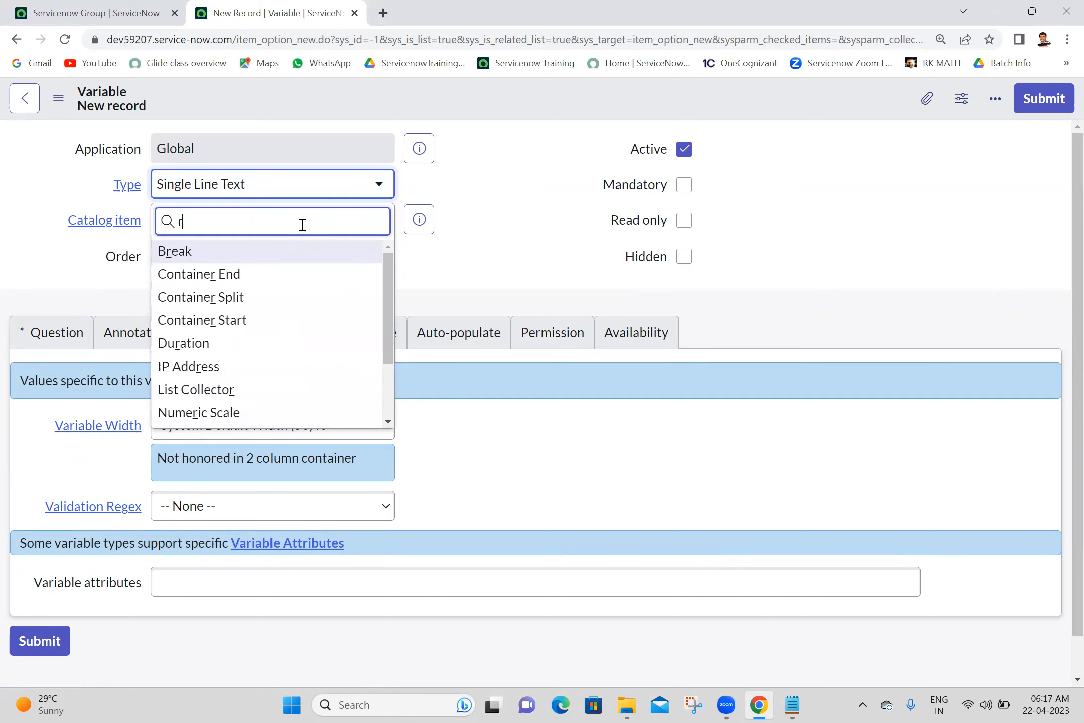
{"action": "type", "text": "ole"}
{"action": "key", "text": "BackSpace"}
{"action": "key", "text": "BackSpace"}
{"action": "key", "text": "BackSpace"}
{"action": "key", "text": "BackSpace"}
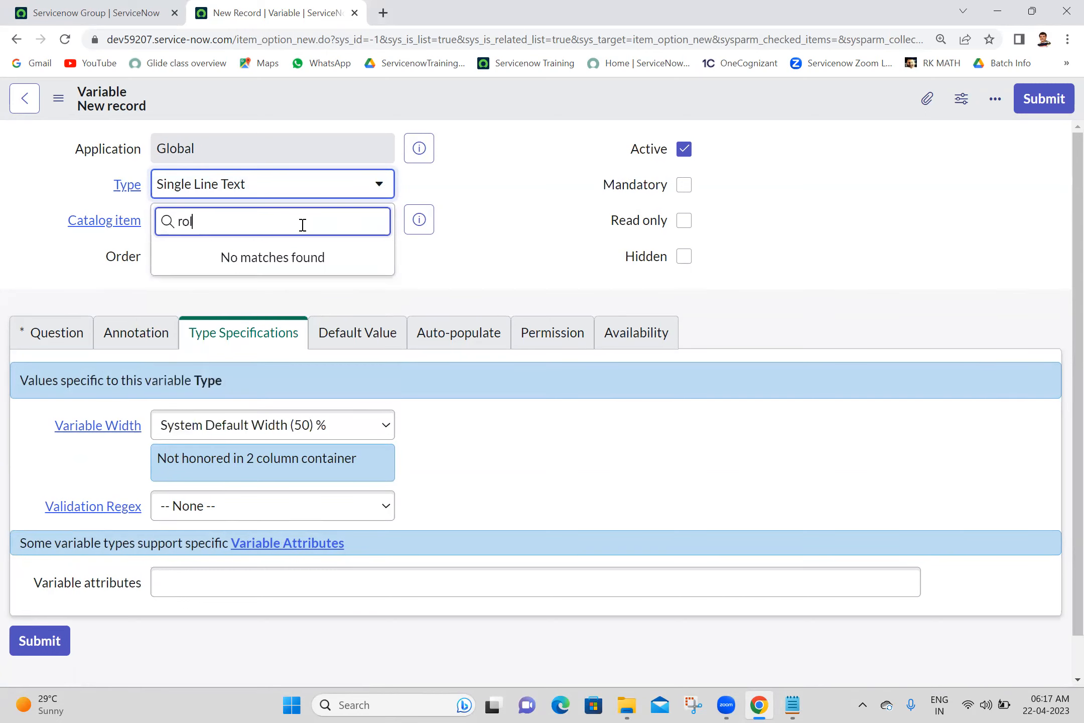
{"action": "type", "text": "ref"}
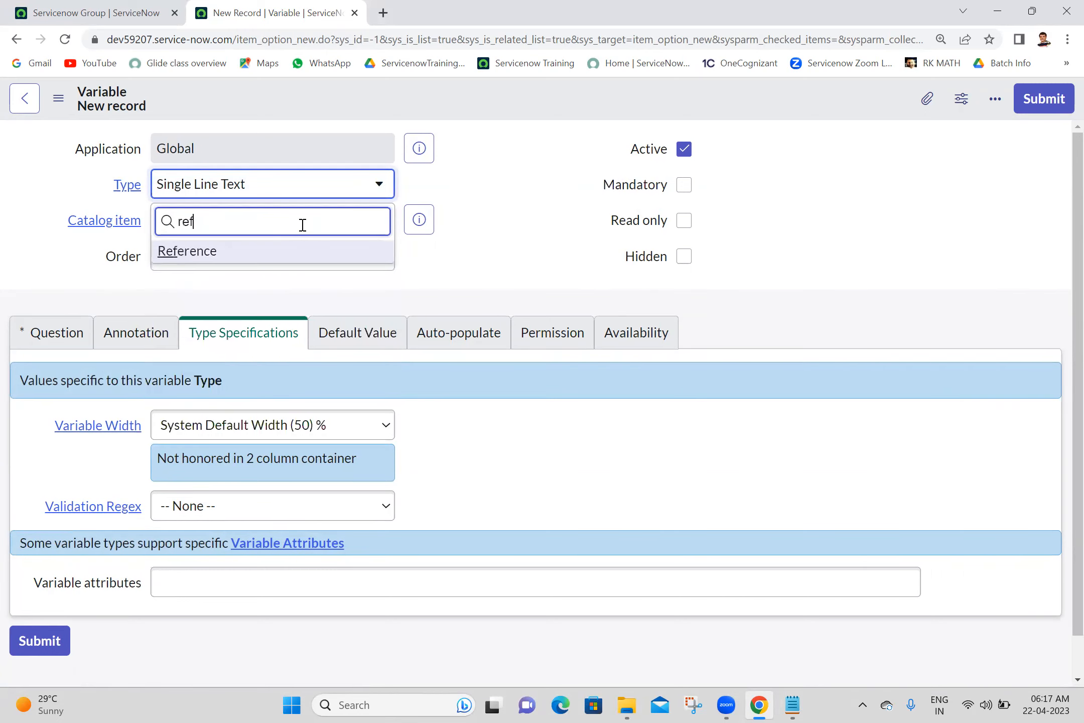
{"action": "left_click", "coordinate": [289, 254]}
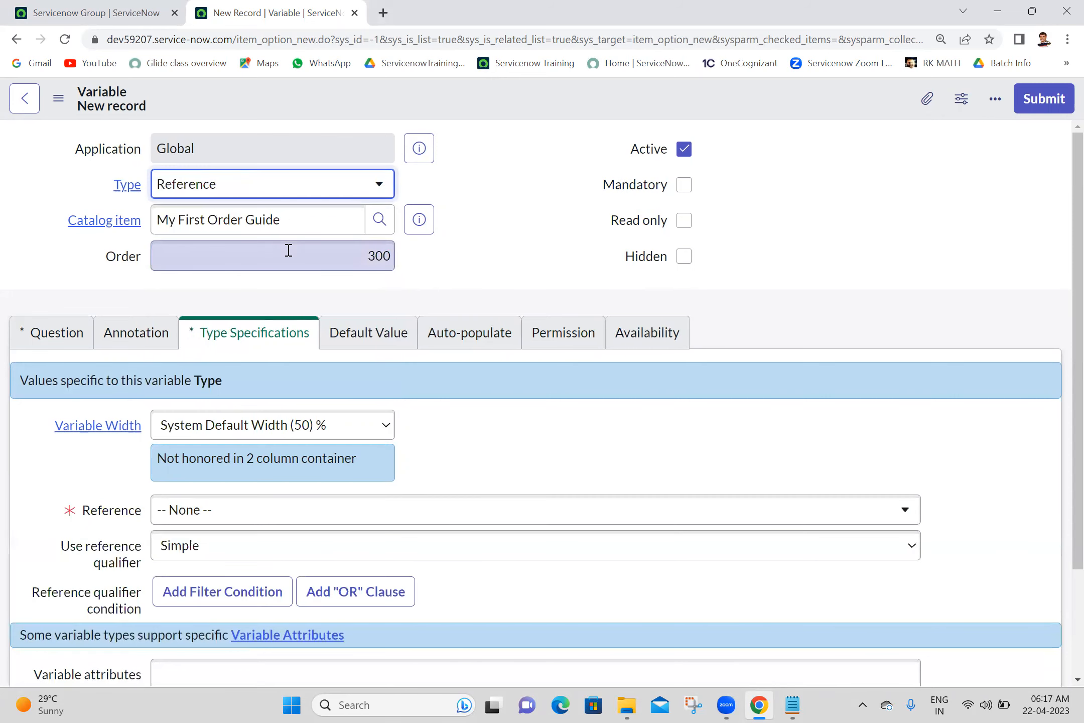
- Point it at Role [sys_user_role], submit it, and review the Variables list
{"action": "left_click", "coordinate": [44, 346]}
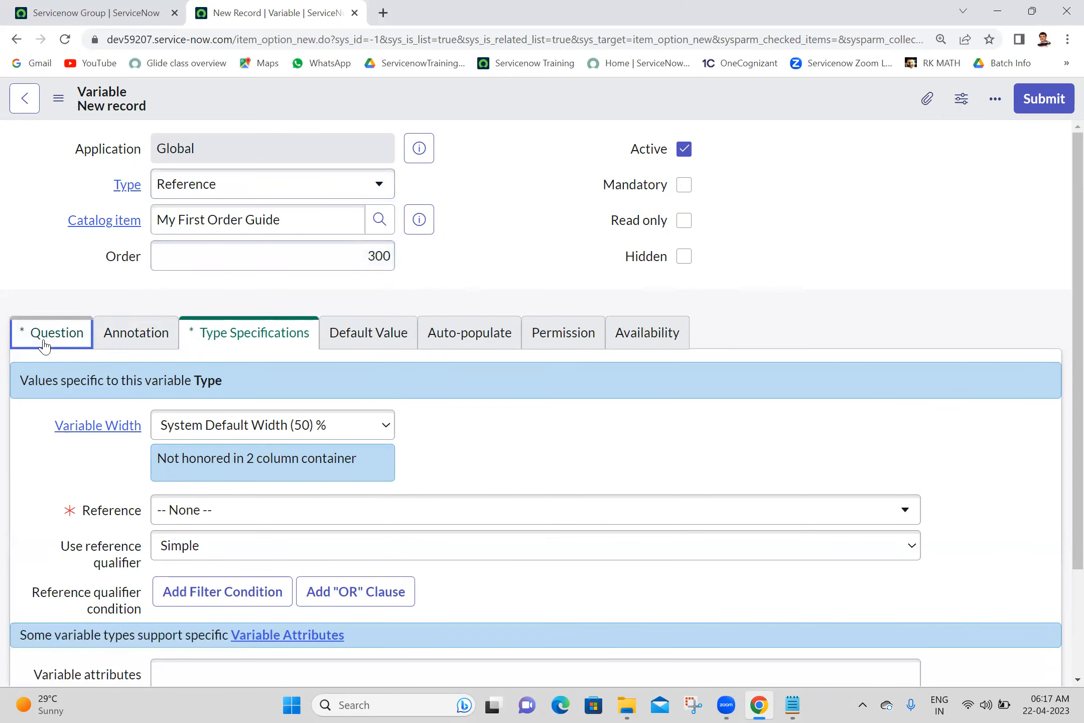
{"action": "left_click", "coordinate": [222, 434]}
{"action": "left_click", "coordinate": [243, 333]}
{"action": "left_click", "coordinate": [221, 516]}
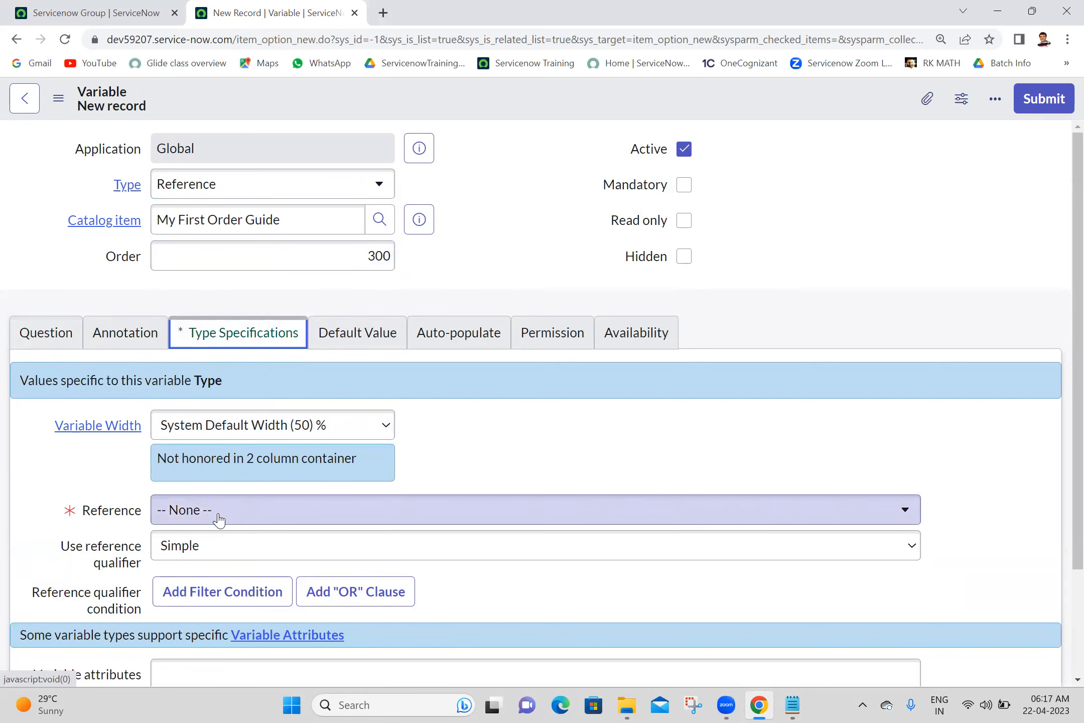
{"action": "left_click", "coordinate": [219, 520]}
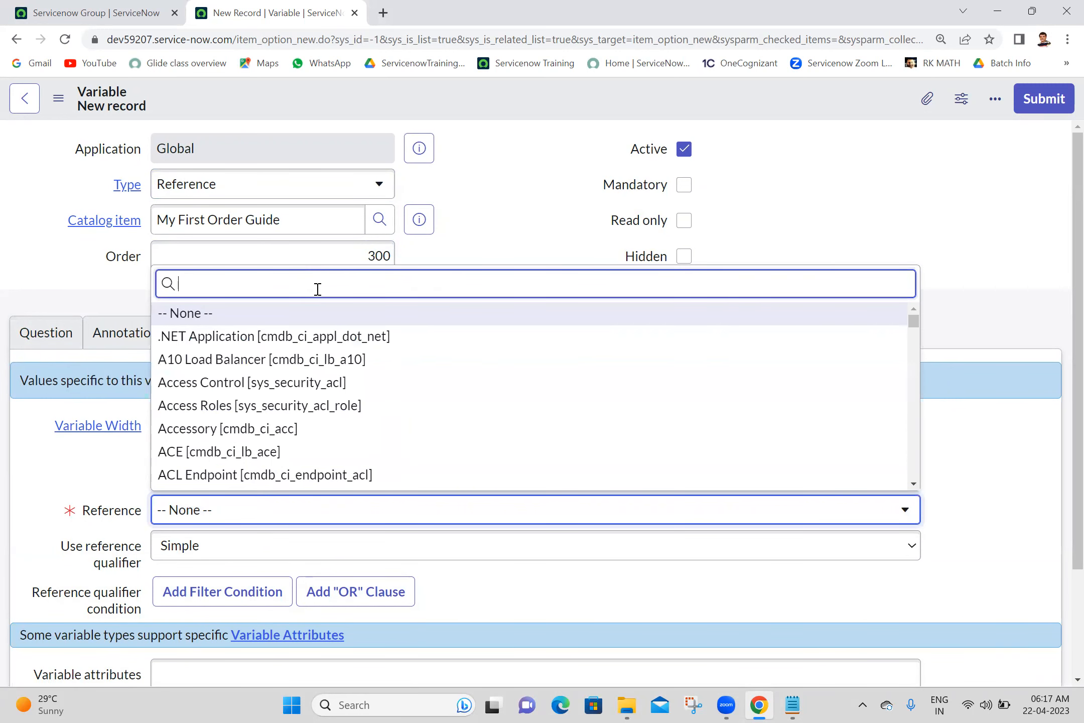
{"action": "type", "text": "sys"}
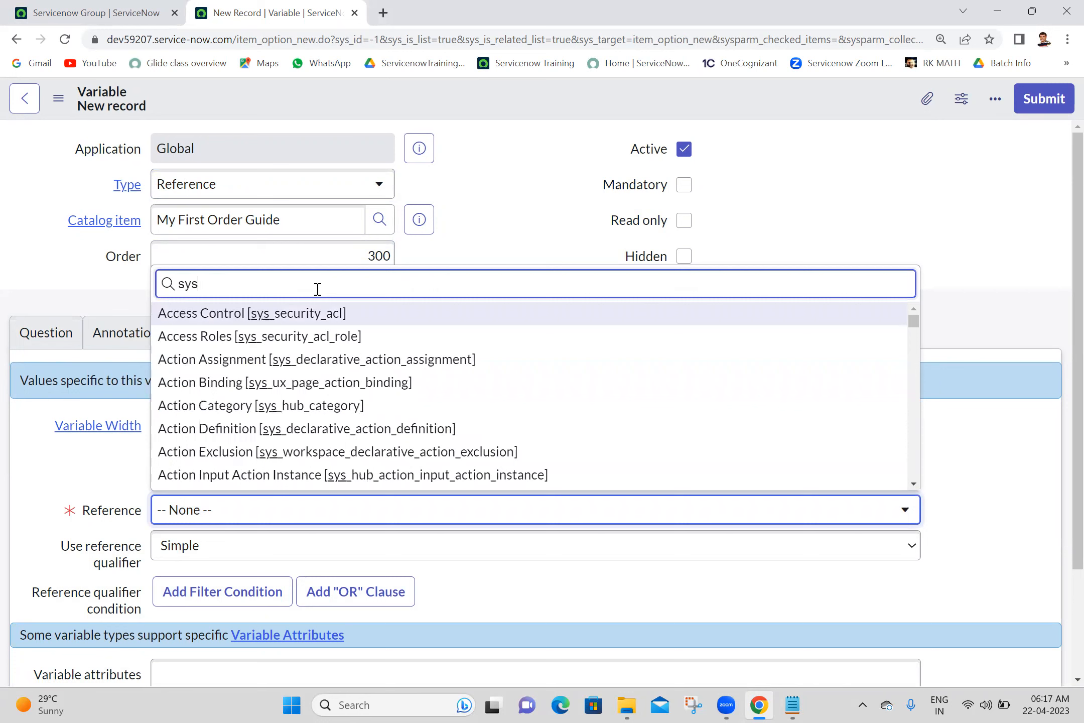
{"action": "type", "text": "_user_role"}
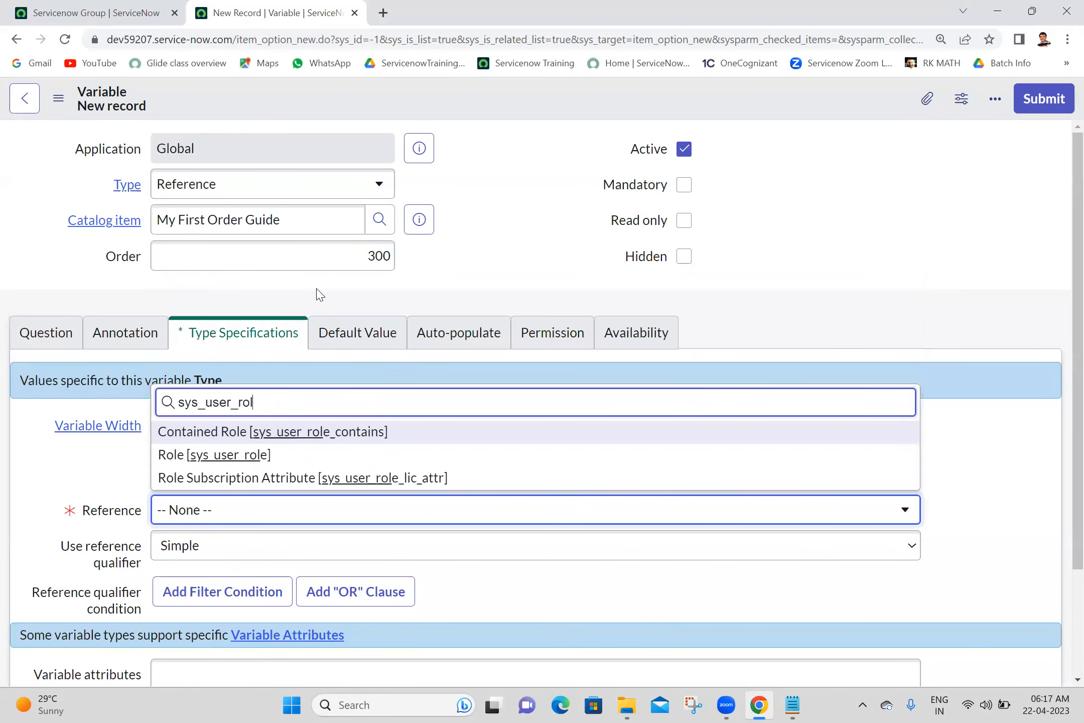
{"action": "left_click", "coordinate": [231, 457]}
{"action": "left_click", "coordinate": [1044, 98]}
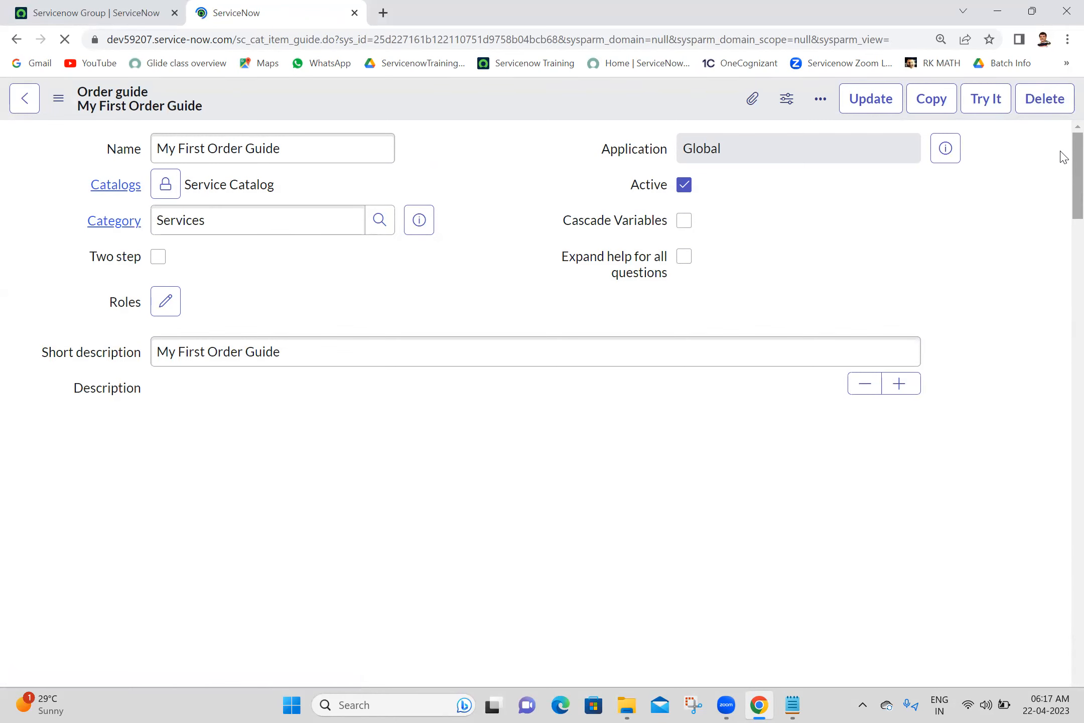
{"action": "left_click_drag", "start_coordinate": [1060, 354], "coordinate": [1061, 472]}
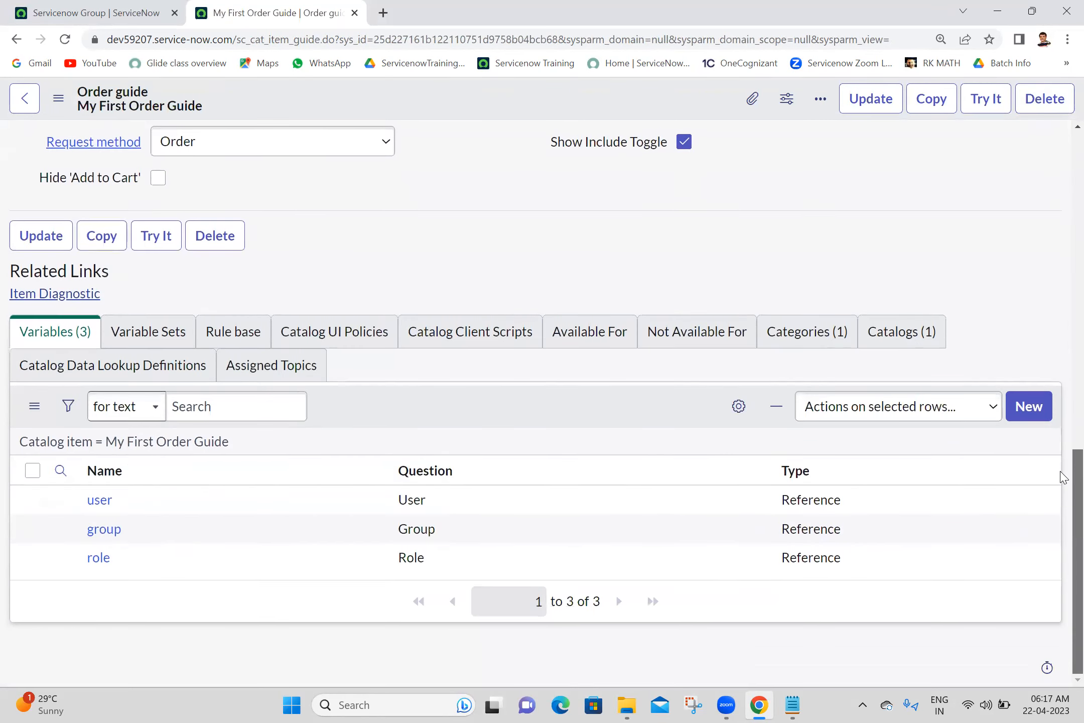
- Create a Label variable 'Please Select below Items to Order' with order 400 and submit it
{"action": "left_click", "coordinate": [1030, 414]}
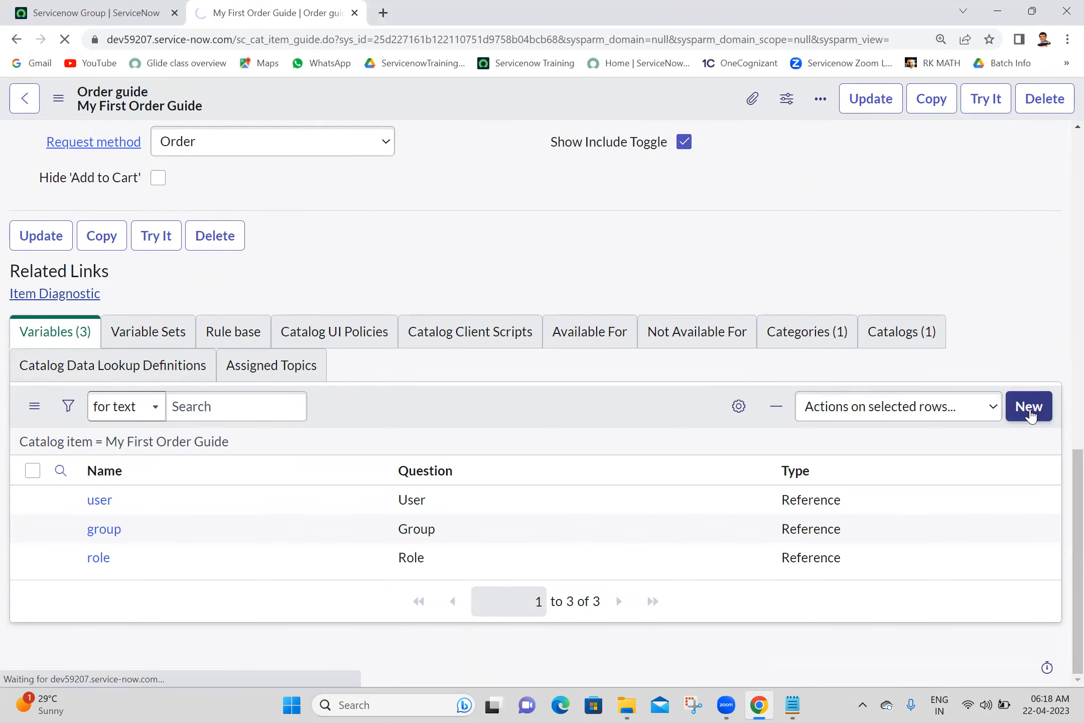
{"action": "left_click", "coordinate": [272, 221]}
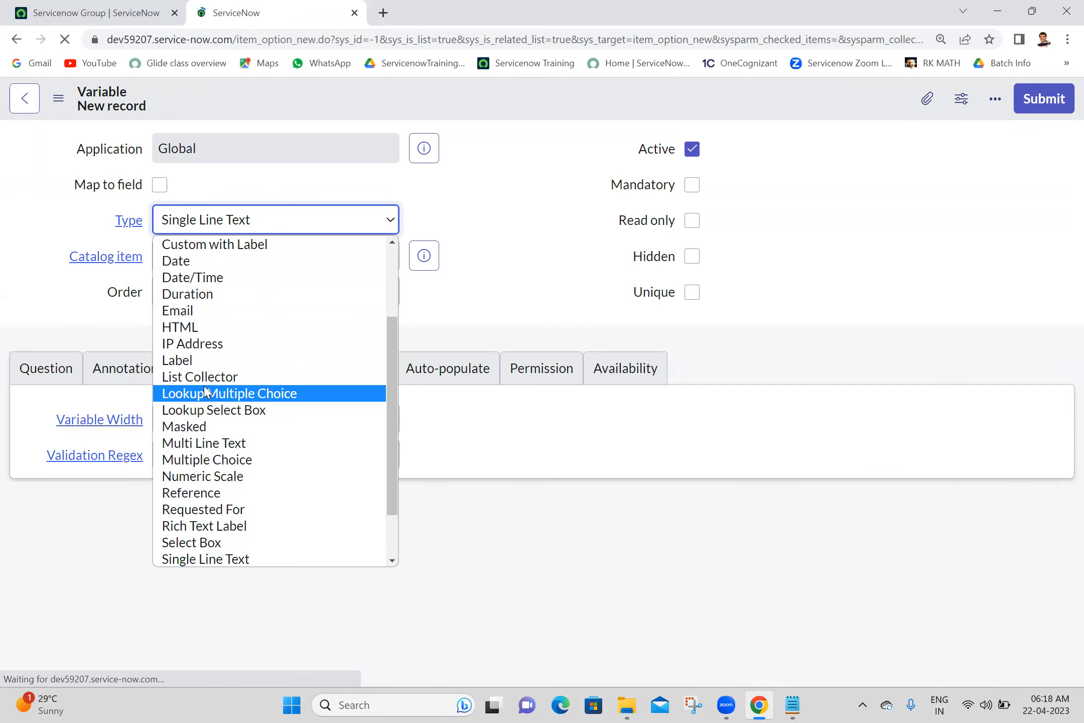
{"action": "left_click", "coordinate": [214, 361]}
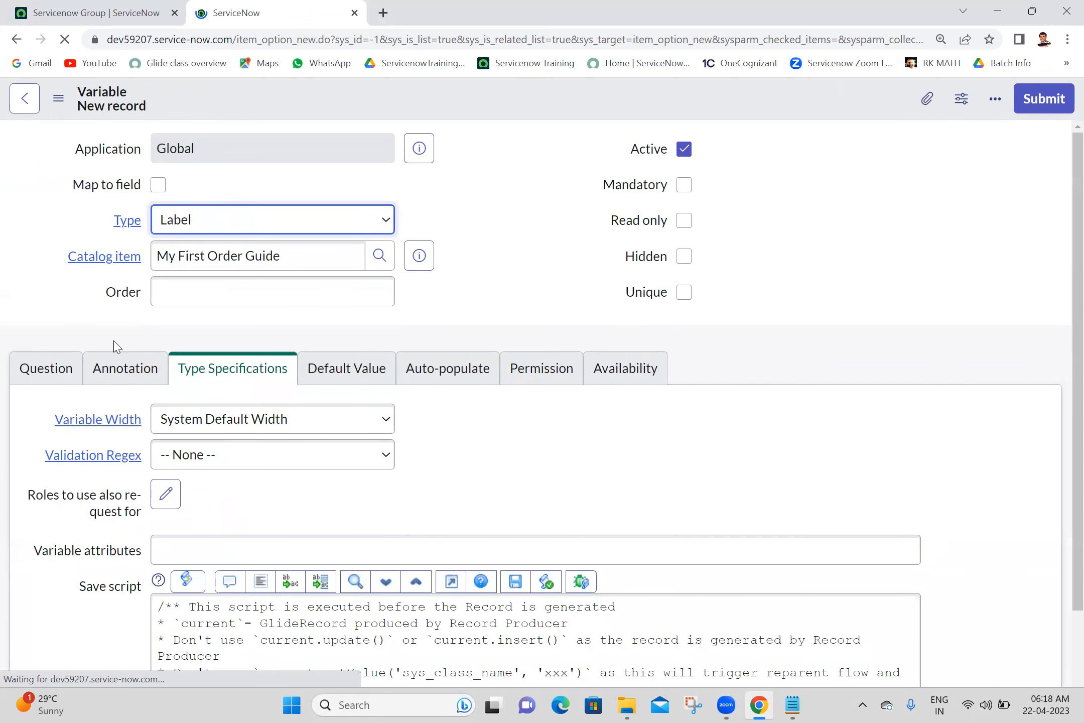
{"action": "left_click", "coordinate": [262, 420]}
{"action": "type", "text": "Please Select I"}
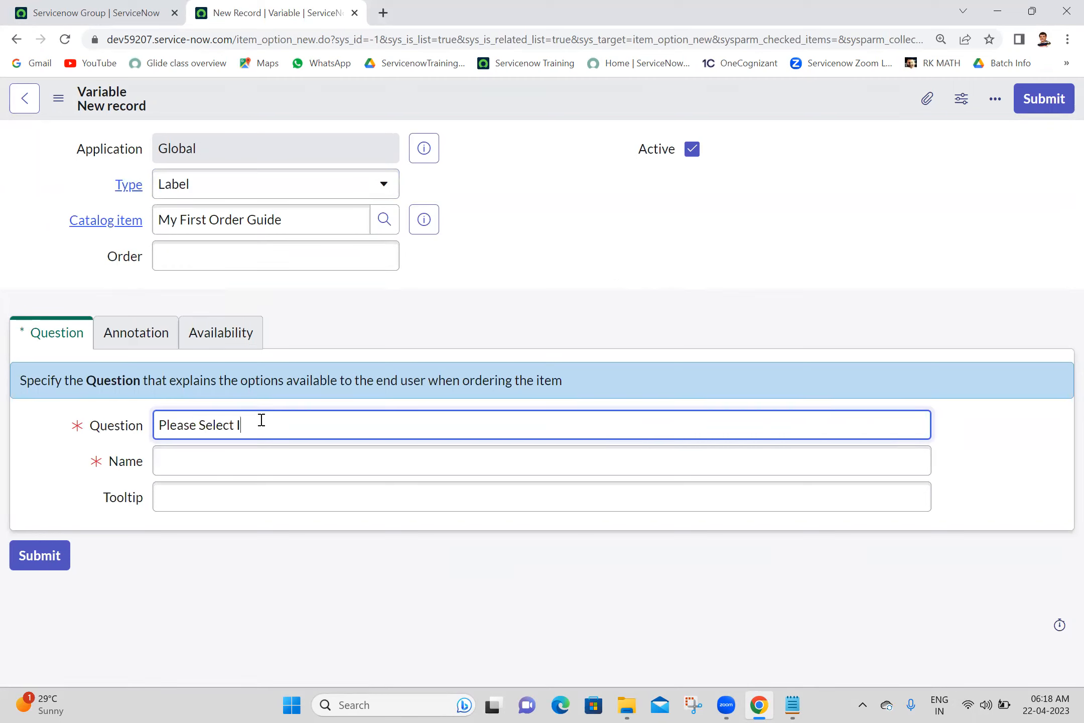
{"action": "key", "text": "BackSpace"}
{"action": "type", "text": "below Items to Order"}
{"action": "left_click", "coordinate": [603, 251]}
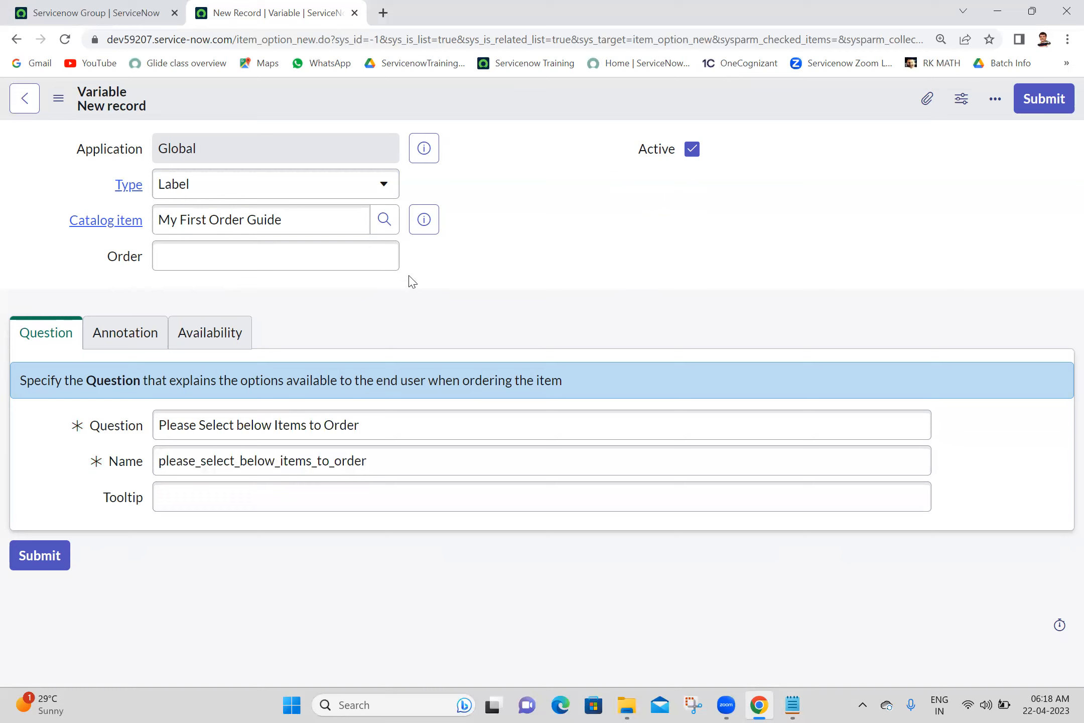
{"action": "left_click", "coordinate": [390, 259]}
{"action": "type", "text": "400"}
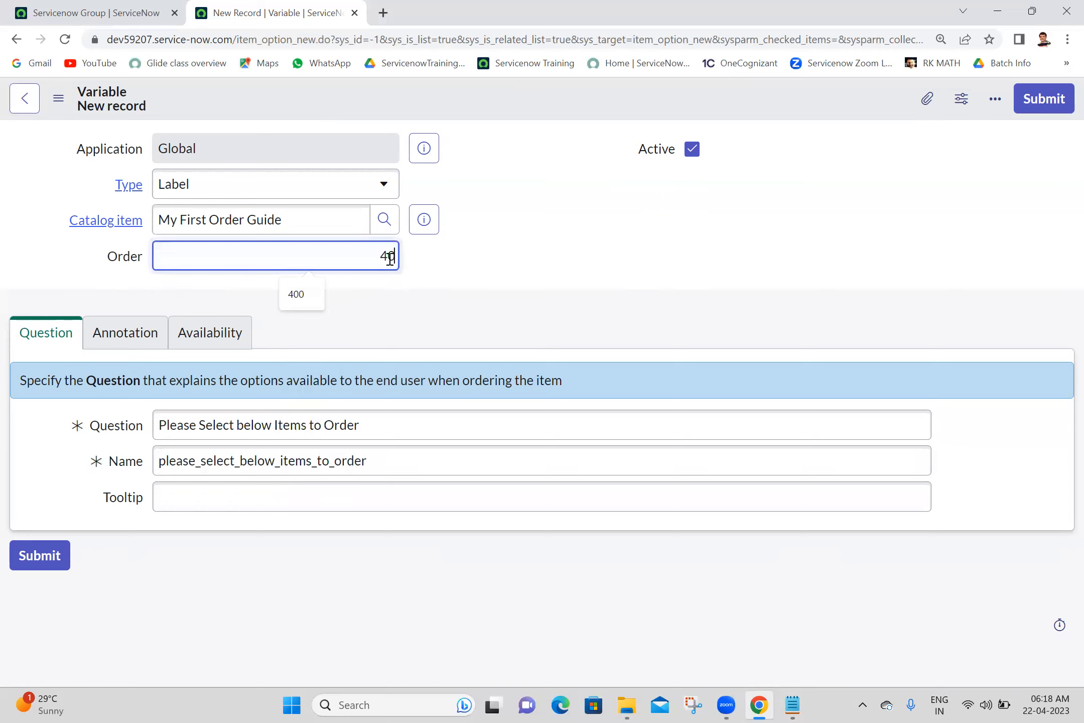
{"action": "left_click", "coordinate": [1053, 100]}
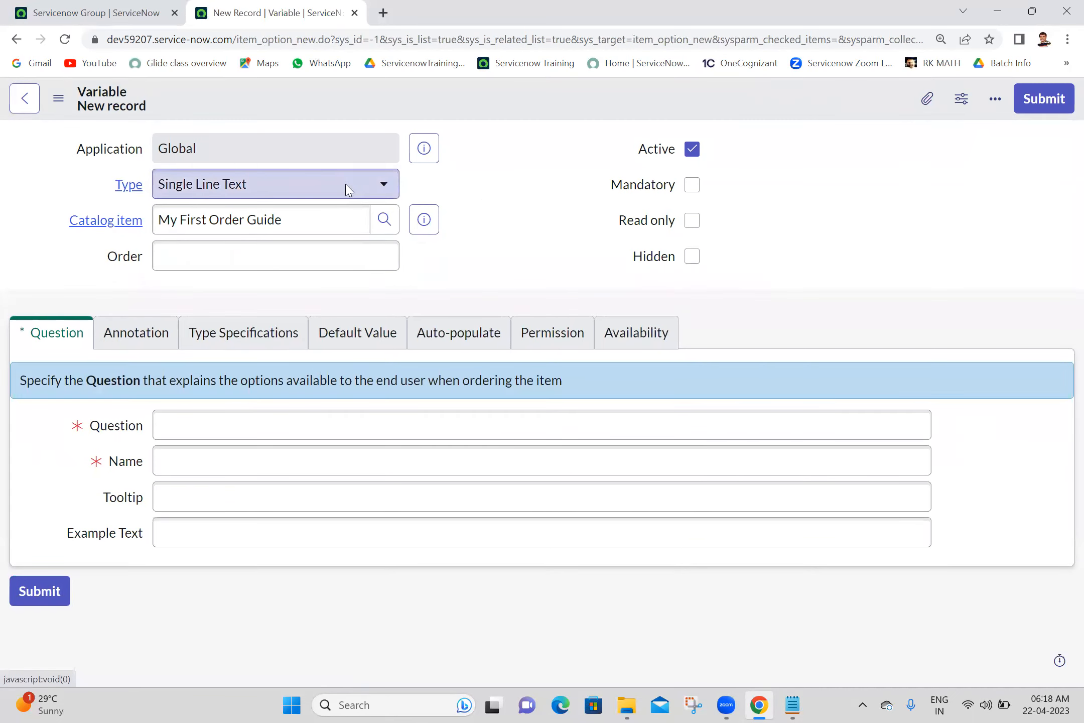
- Make the variable a CheckBox asking 'Add Group to User' with order 500, and submit it
{"action": "left_click", "coordinate": [346, 187]}
{"action": "type", "text": "che"}
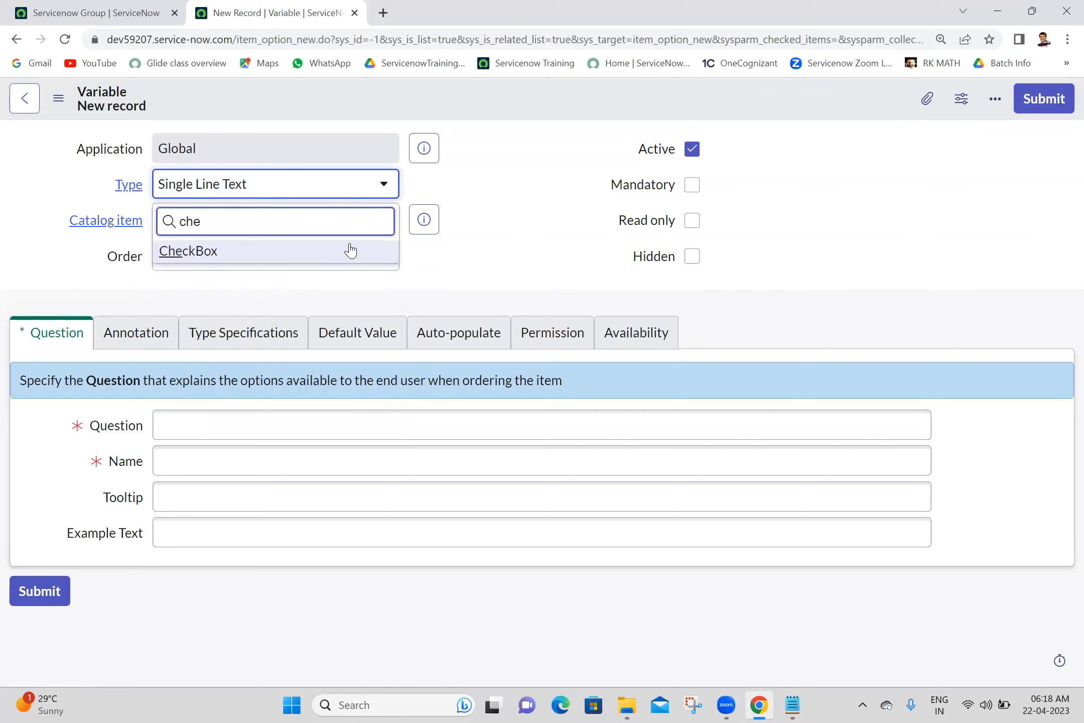
{"action": "left_click", "coordinate": [345, 250]}
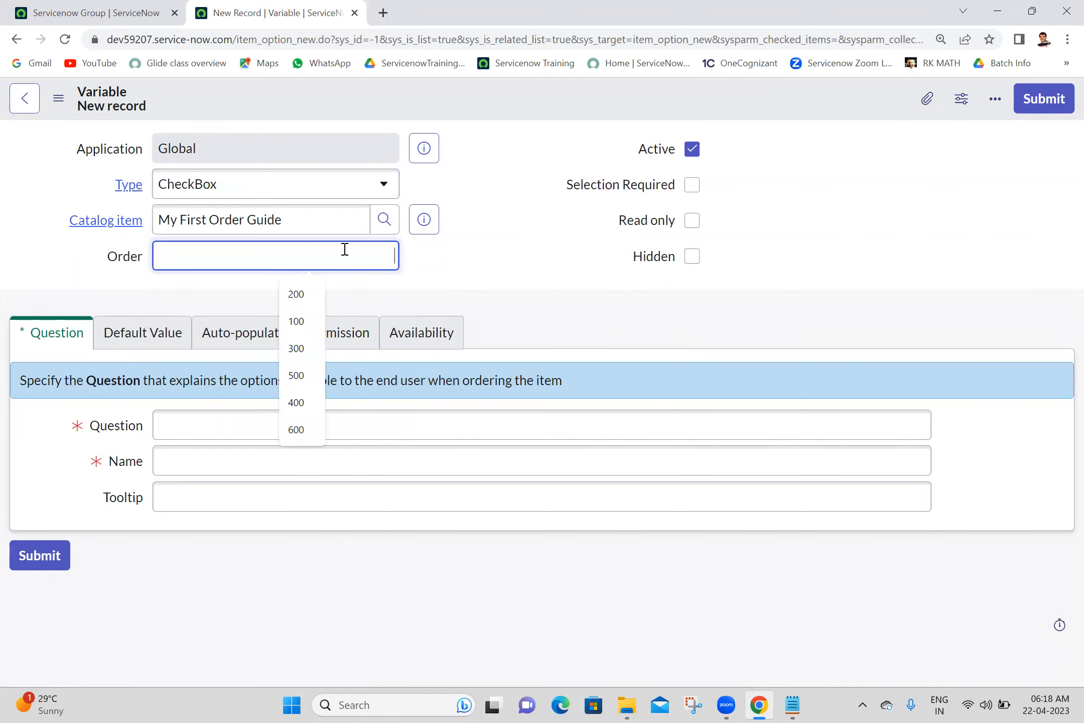
{"action": "type", "text": "500"}
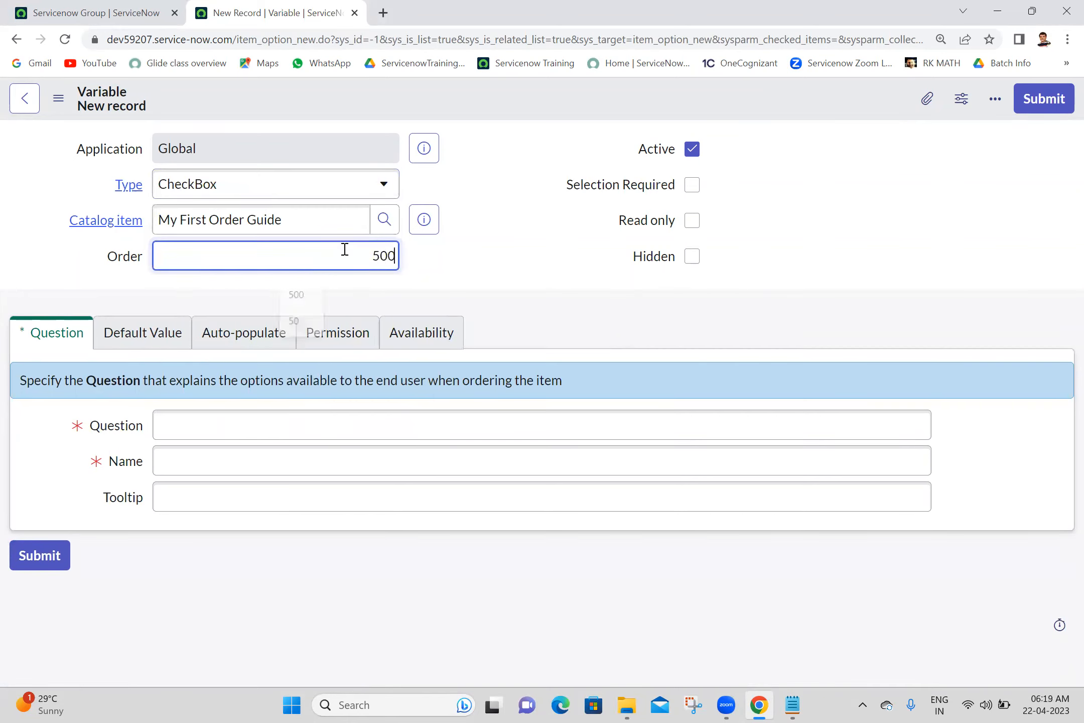
{"action": "left_click", "coordinate": [557, 242]}
{"action": "left_click", "coordinate": [236, 433]}
{"action": "type", "text": "Add Gr"}
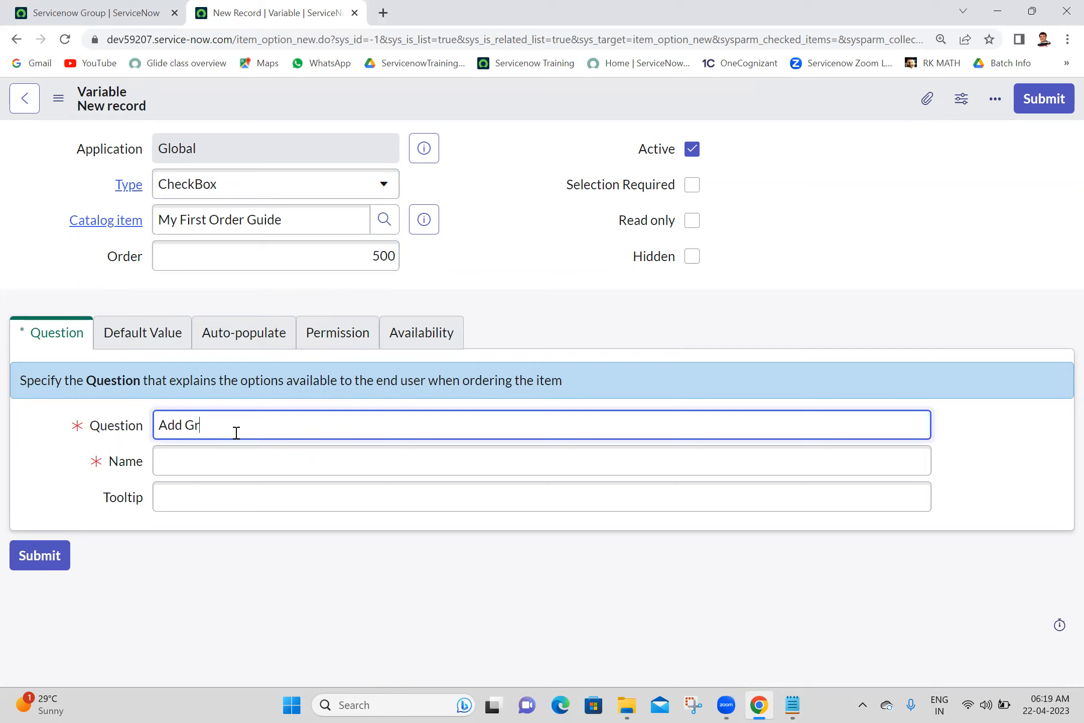
{"action": "type", "text": "oup tpo"}
{"action": "type", "text": "oup  to"}
{"action": "type", "text": " User"}
{"action": "left_click", "coordinate": [554, 324]}
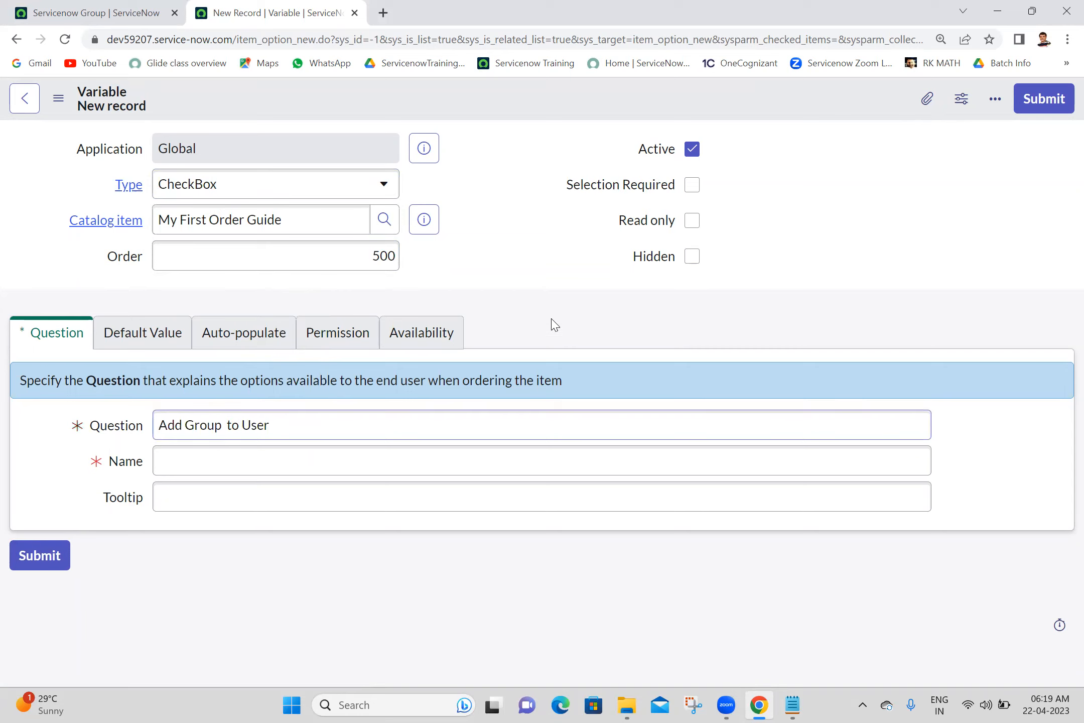
{"action": "left_click", "coordinate": [1048, 107]}
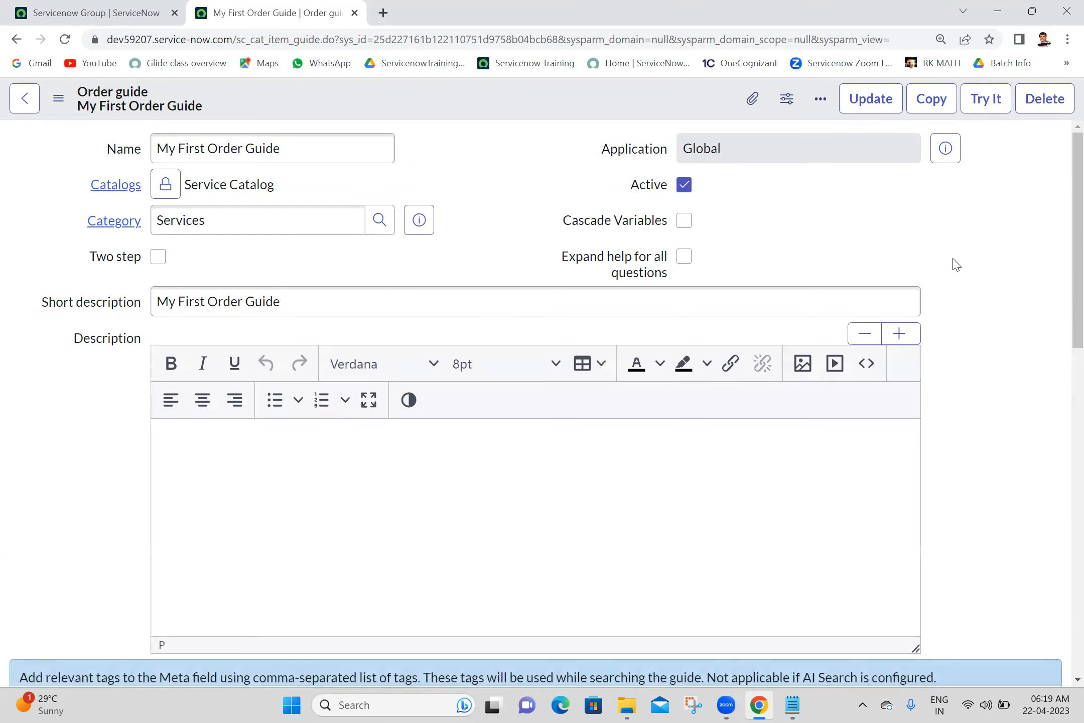
{"action": "left_click_drag", "start_coordinate": [1077, 257], "coordinate": [1074, 593]}
- Create a CheckBox variable 'Remove Role From User' with order 600 and submit it
{"action": "left_click", "coordinate": [1024, 348]}
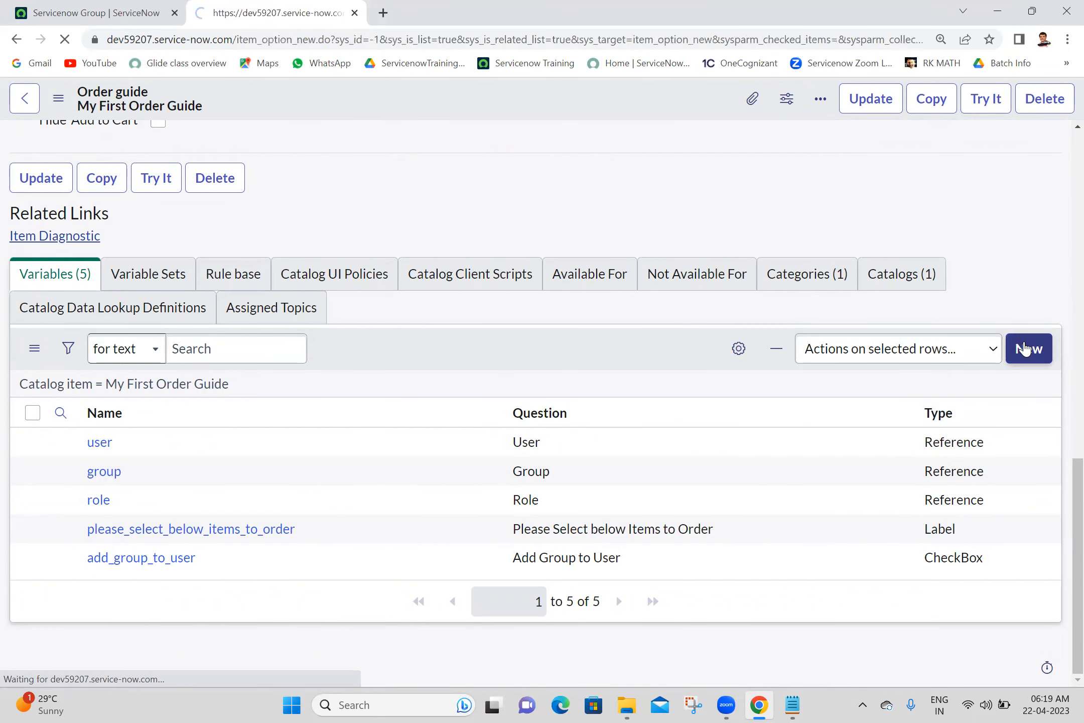
{"action": "left_click", "coordinate": [563, 411]}
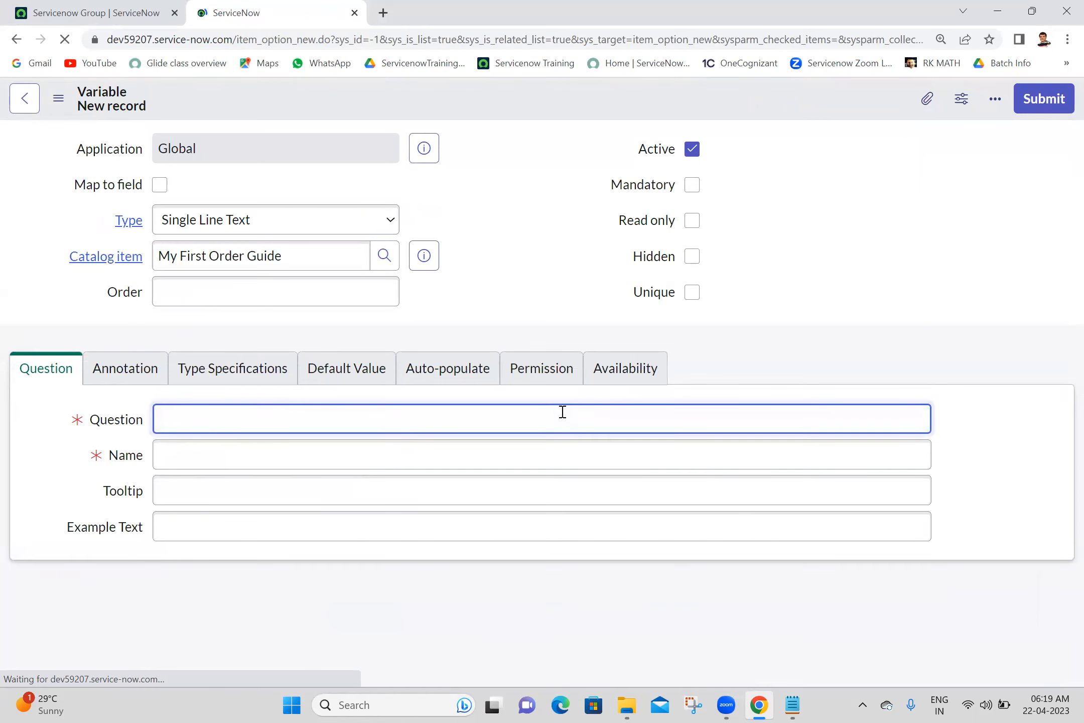
{"action": "left_click", "coordinate": [318, 304]}
{"action": "type", "text": "600"}
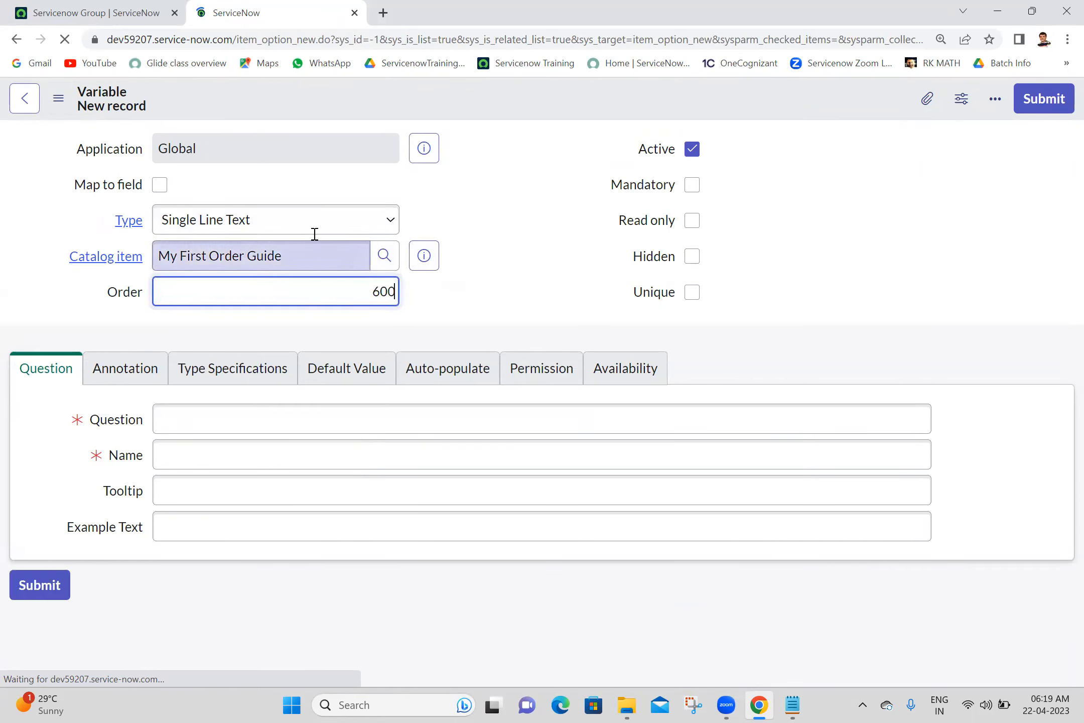
{"action": "left_click", "coordinate": [332, 216]}
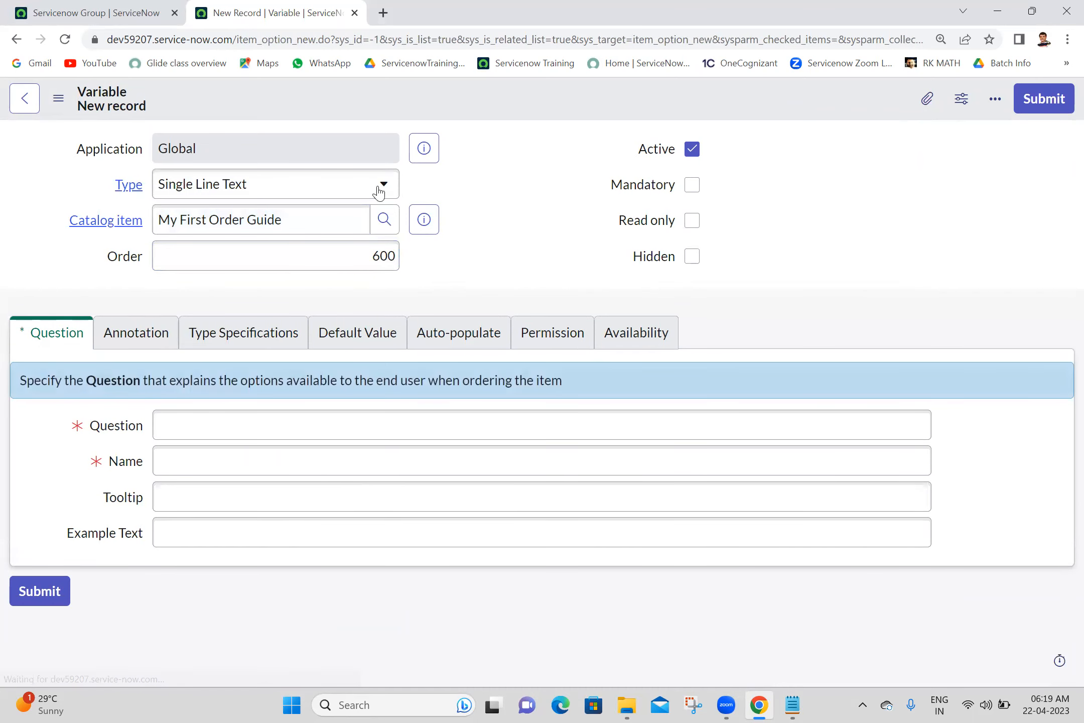
{"action": "left_click", "coordinate": [354, 185]}
{"action": "type", "text": "ch"}
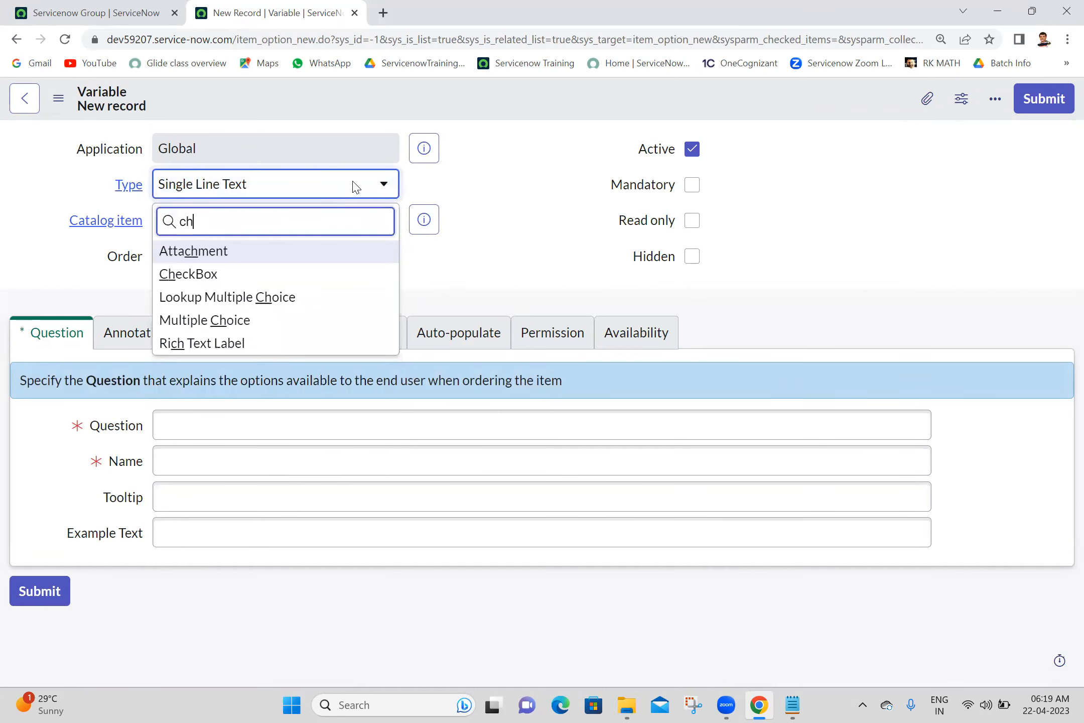
{"action": "left_click", "coordinate": [207, 275]}
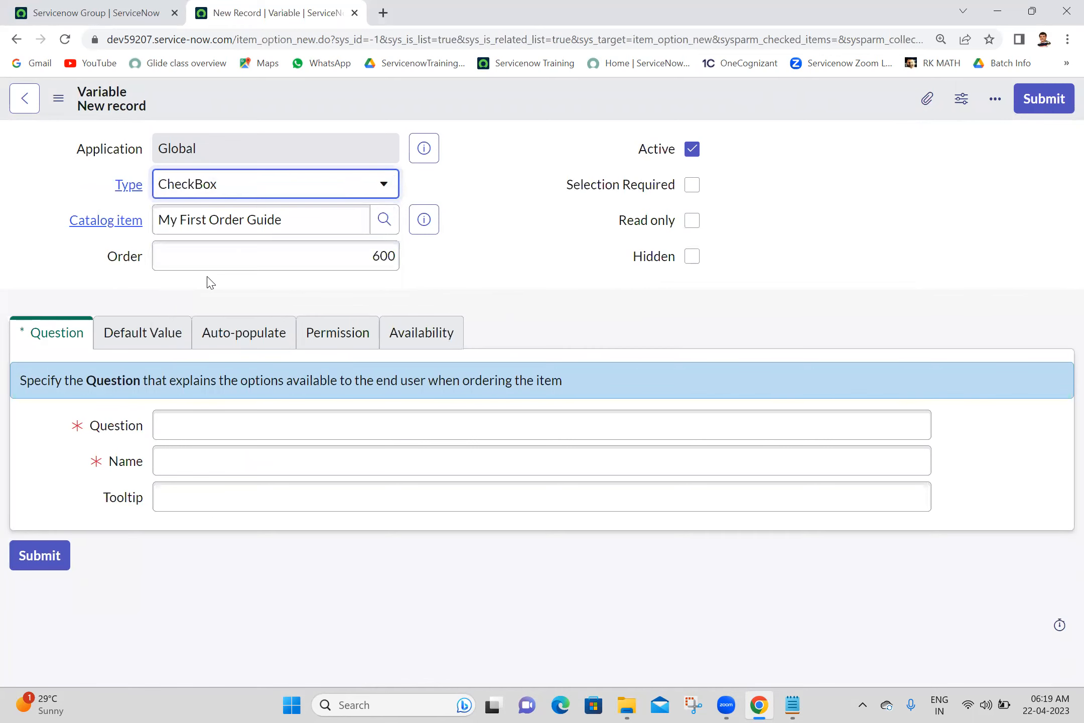
{"action": "left_click", "coordinate": [211, 427]}
{"action": "type", "text": "Remove R"}
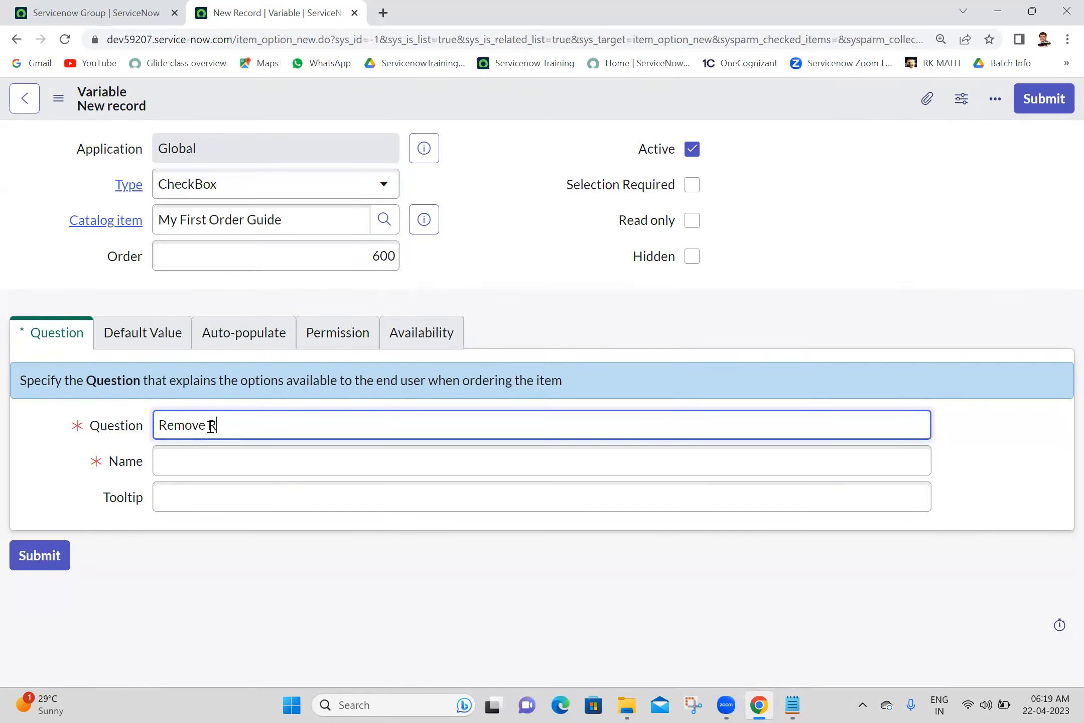
{"action": "type", "text": "ole From User"}
{"action": "left_click", "coordinate": [478, 246]}
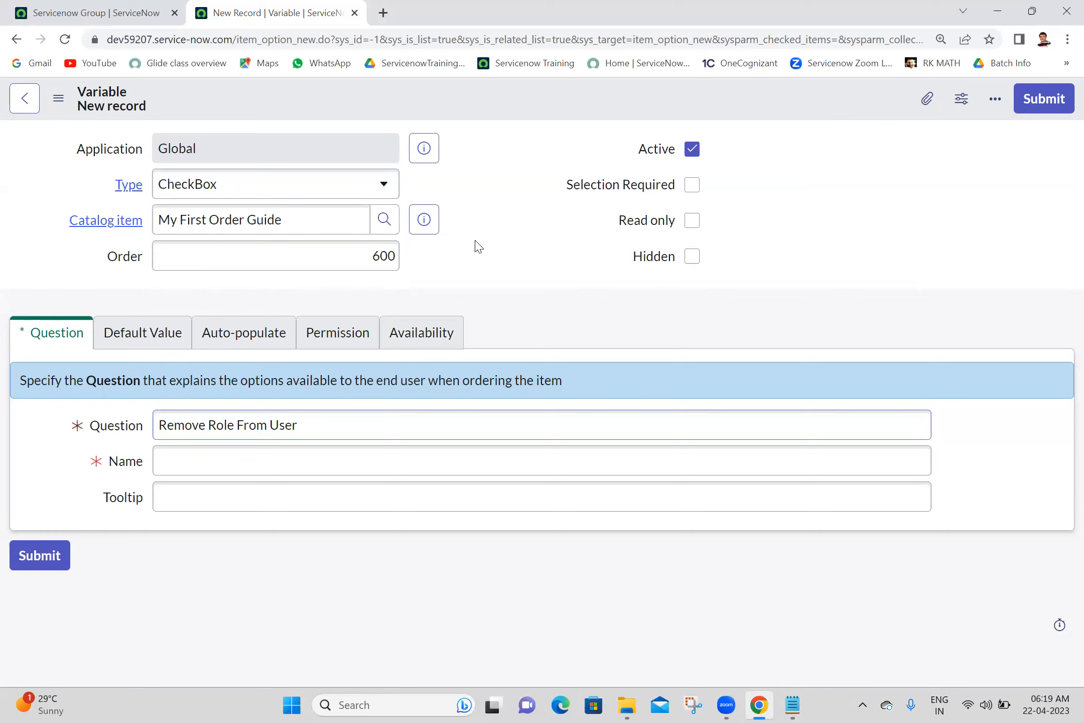
{"action": "left_click", "coordinate": [1035, 107]}
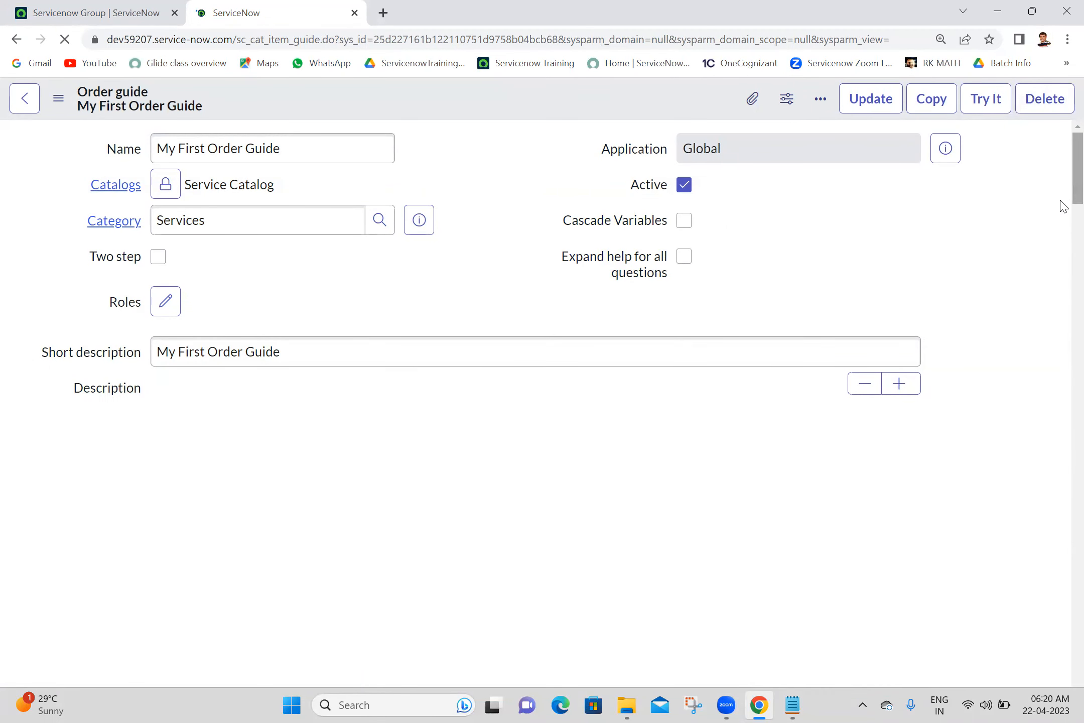
- Scroll to the guide's Variables list and create a new variable
{"action": "scroll", "coordinate": [1062, 301], "scroll_direction": "down", "scroll_amount": 15}
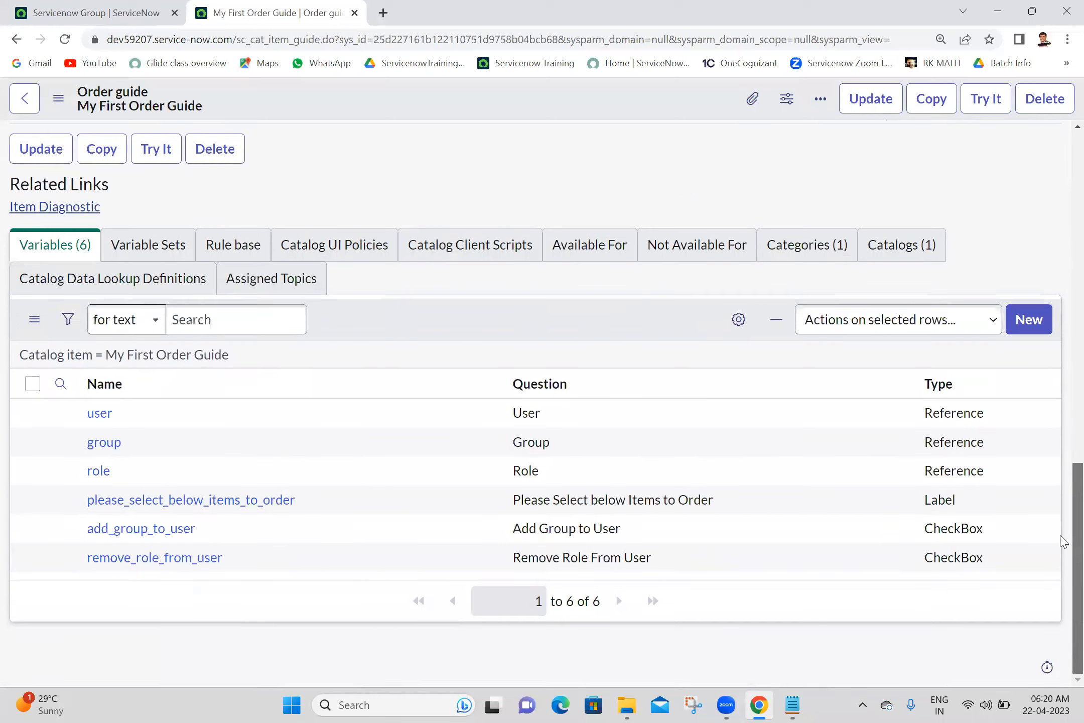
{"action": "left_click", "coordinate": [1041, 327]}
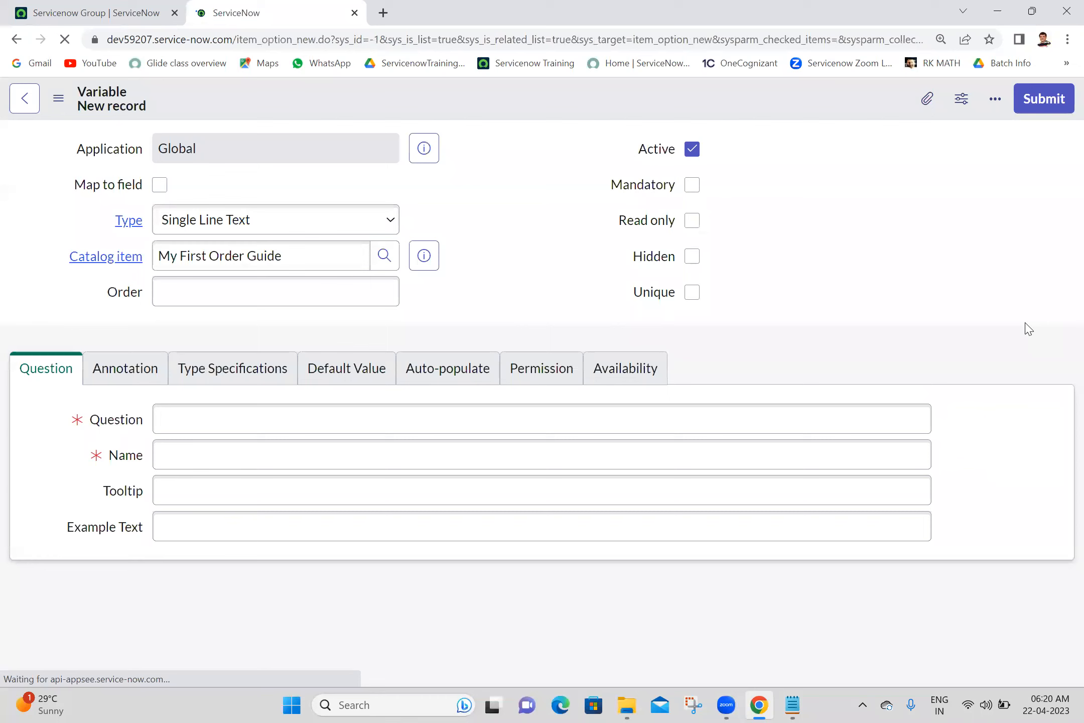
- Enter the question 'Requested For' as a Reference variable with order 50
{"action": "left_click", "coordinate": [299, 424]}
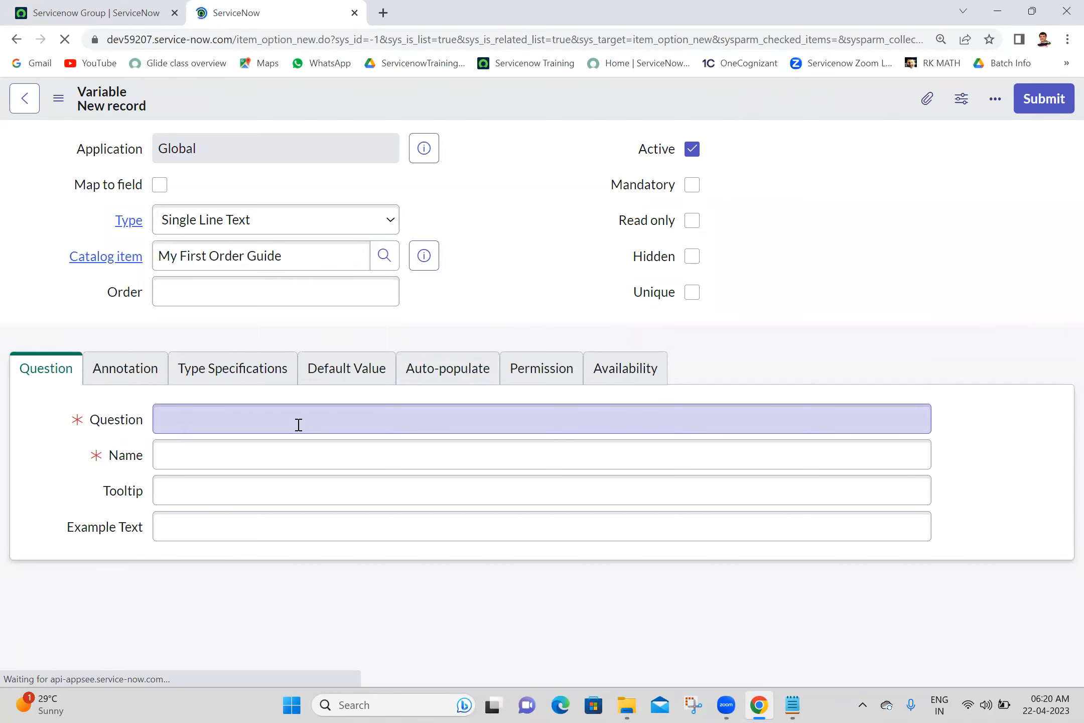
{"action": "type", "text": "Requested For"}
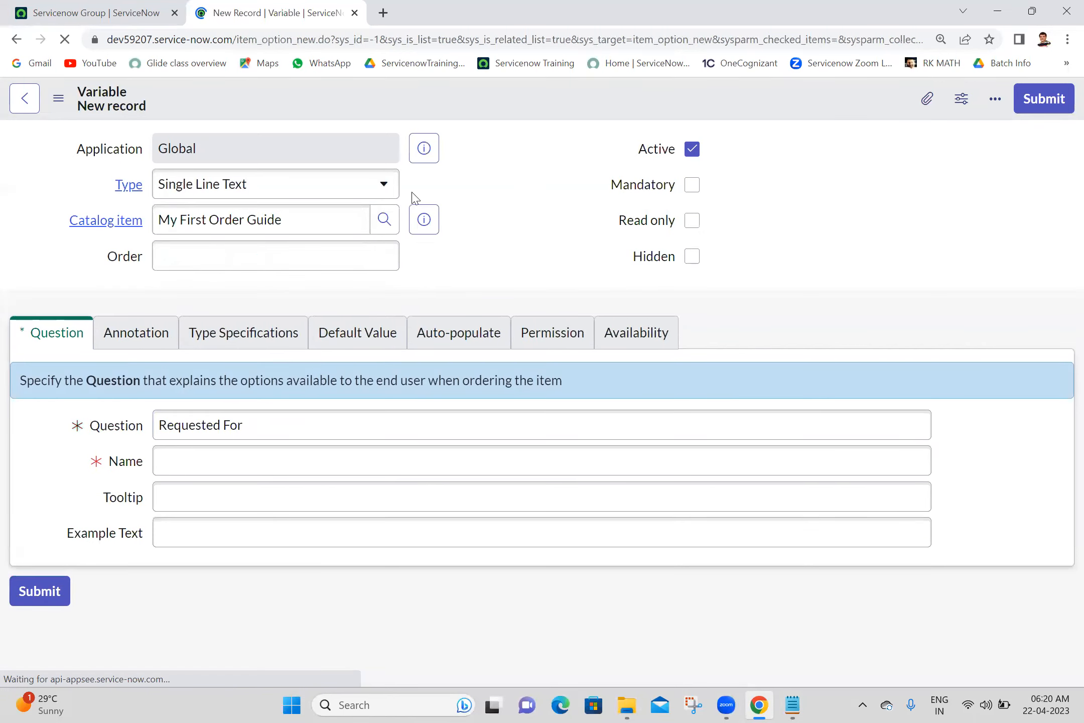
{"action": "left_click", "coordinate": [304, 188]}
{"action": "type", "text": "re"}
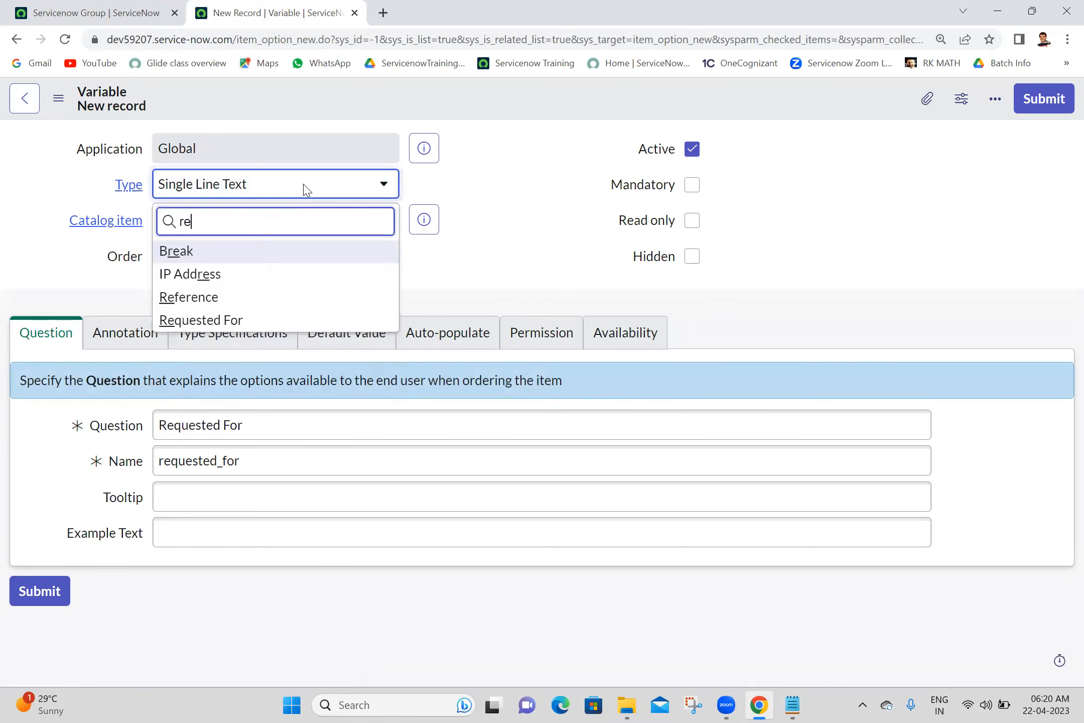
{"action": "type", "text": "fe"}
{"action": "left_click", "coordinate": [241, 253]}
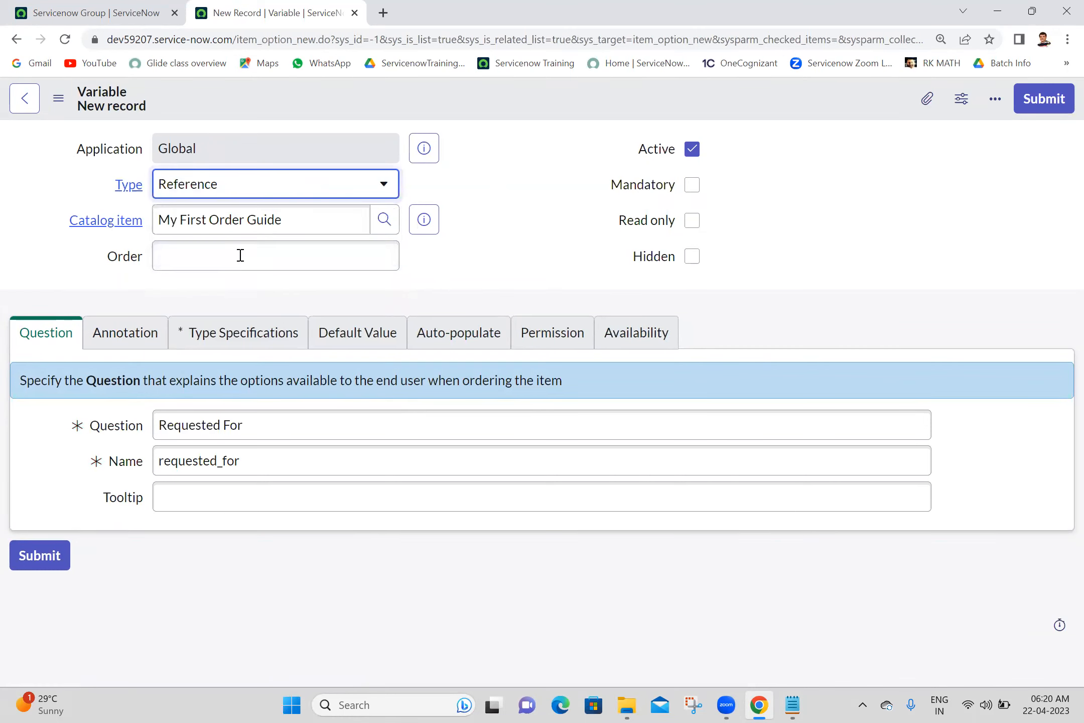
{"action": "left_click", "coordinate": [277, 264]}
{"action": "type", "text": "50"}
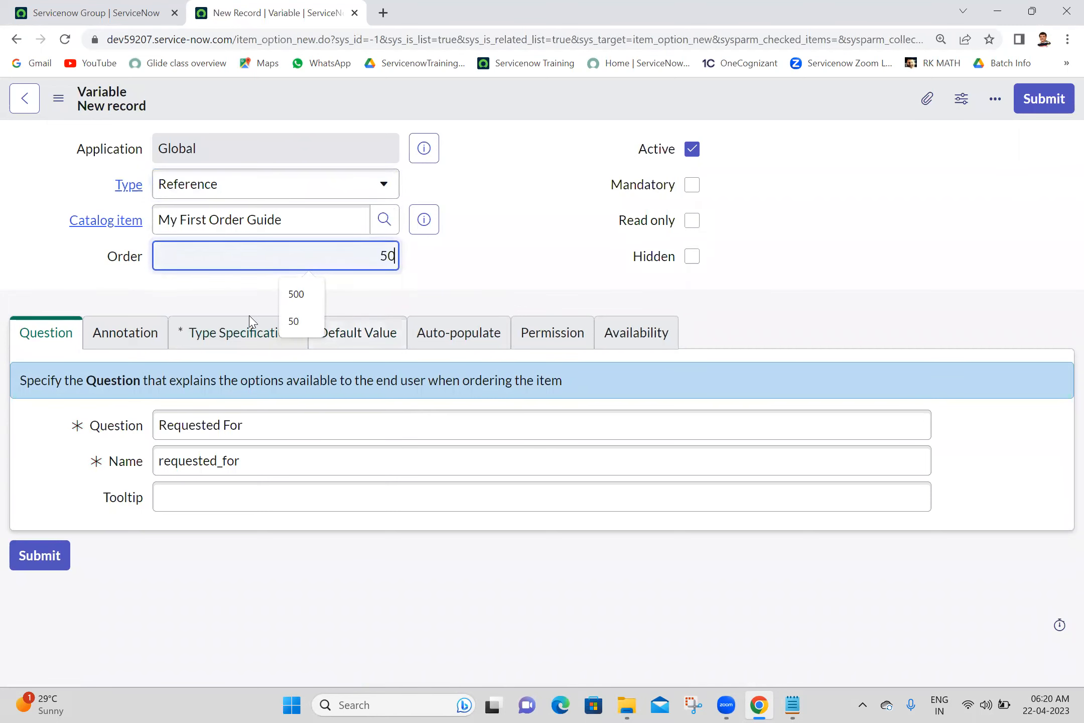
- Point it at User [sys_user] and submit the variable
{"action": "left_click", "coordinate": [257, 335]}
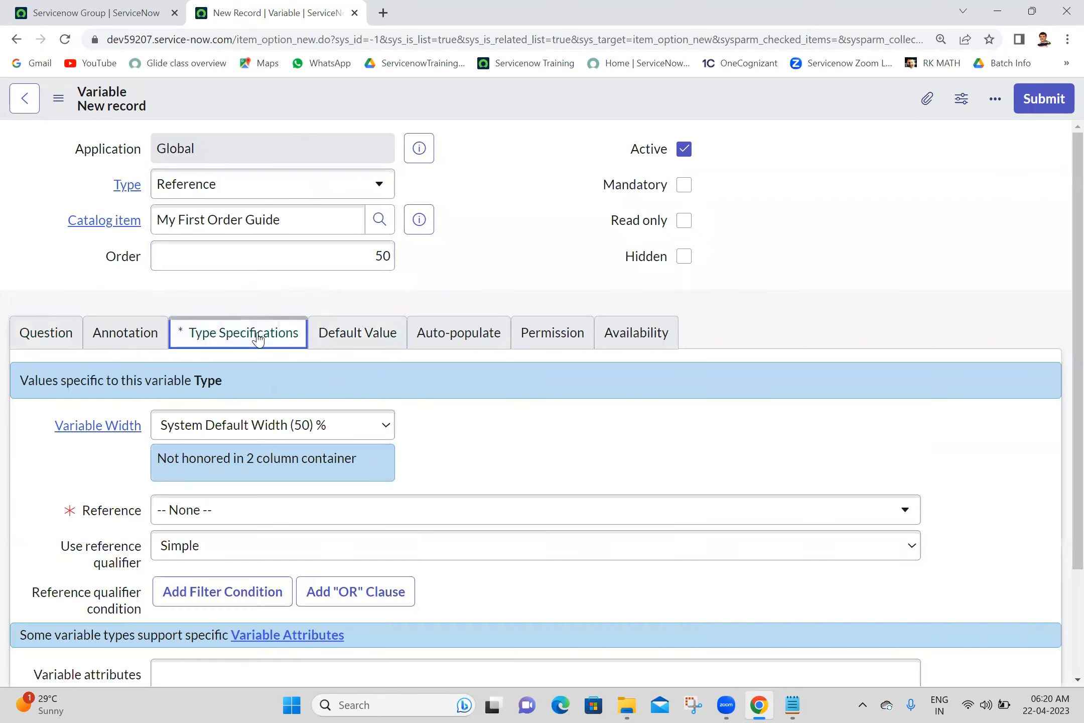
{"action": "left_click", "coordinate": [248, 519]}
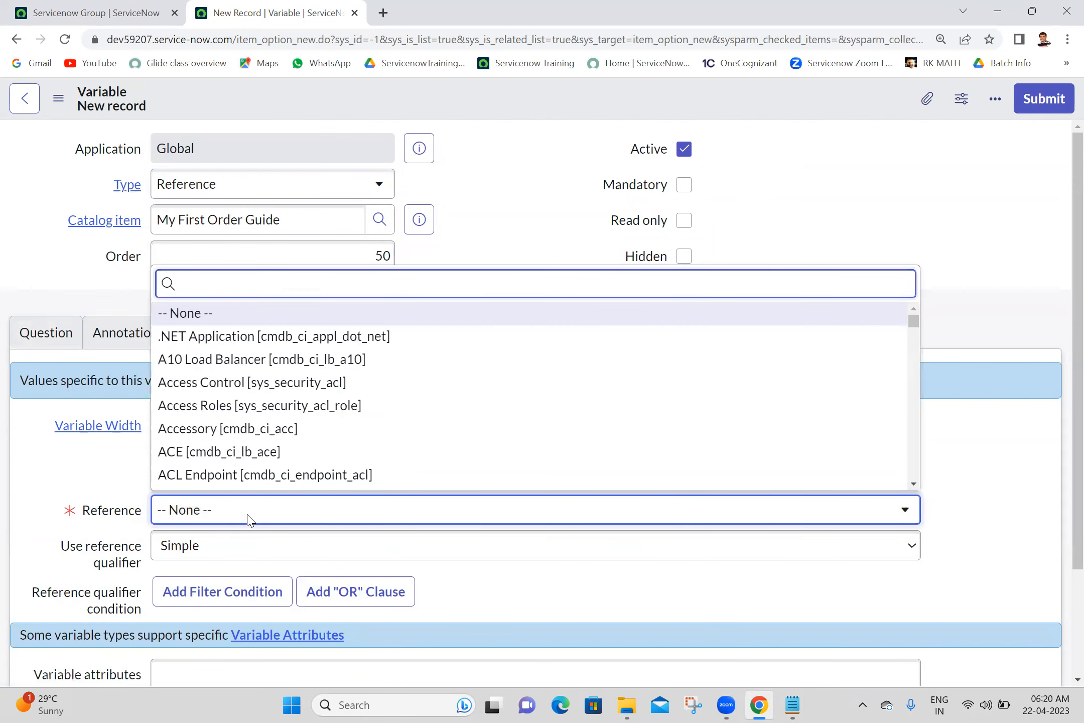
{"action": "type", "text": "sys_user"}
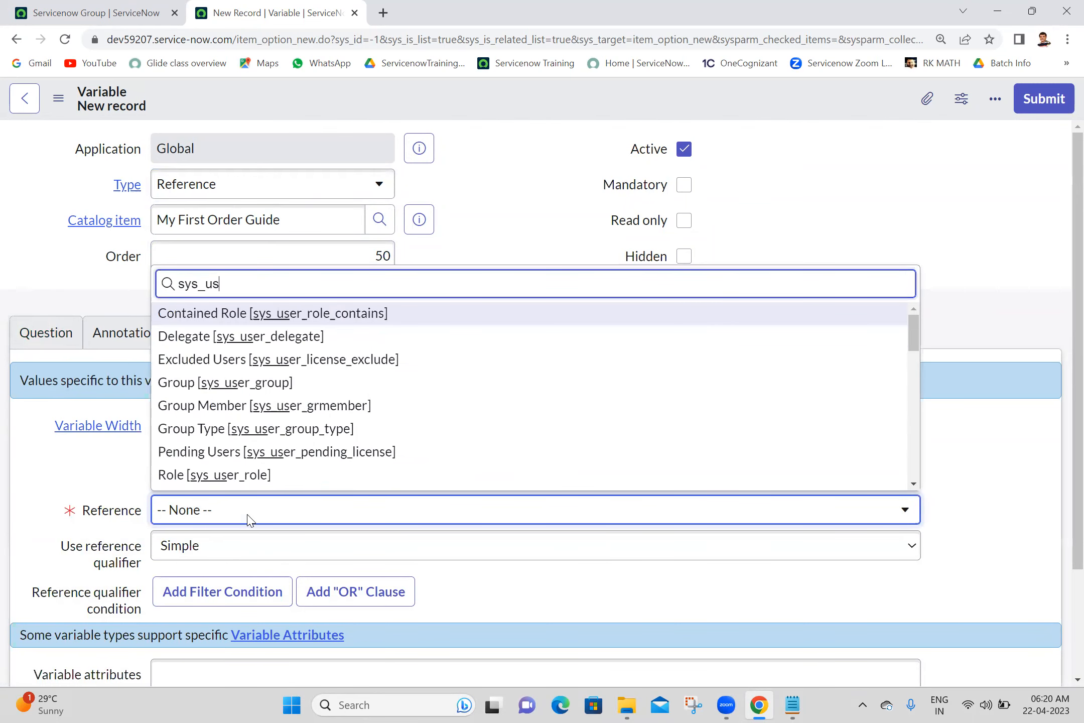
{"action": "left_click_drag", "start_coordinate": [914, 330], "coordinate": [925, 424]}
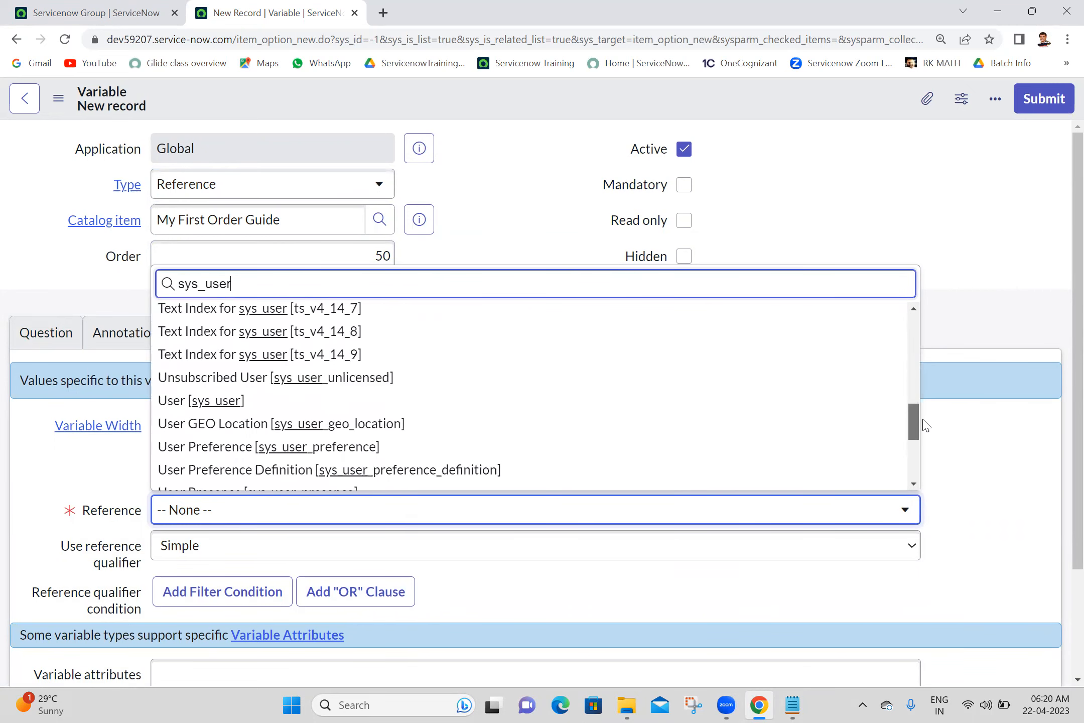
{"action": "left_click", "coordinate": [421, 401]}
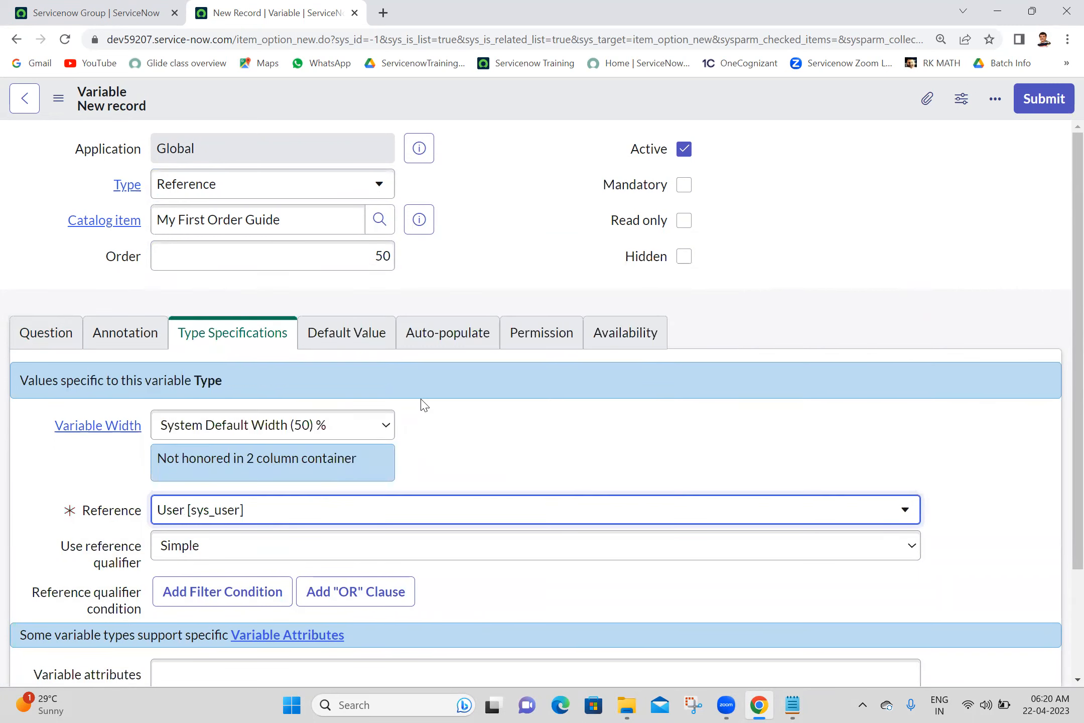
{"action": "left_click", "coordinate": [1028, 98]}
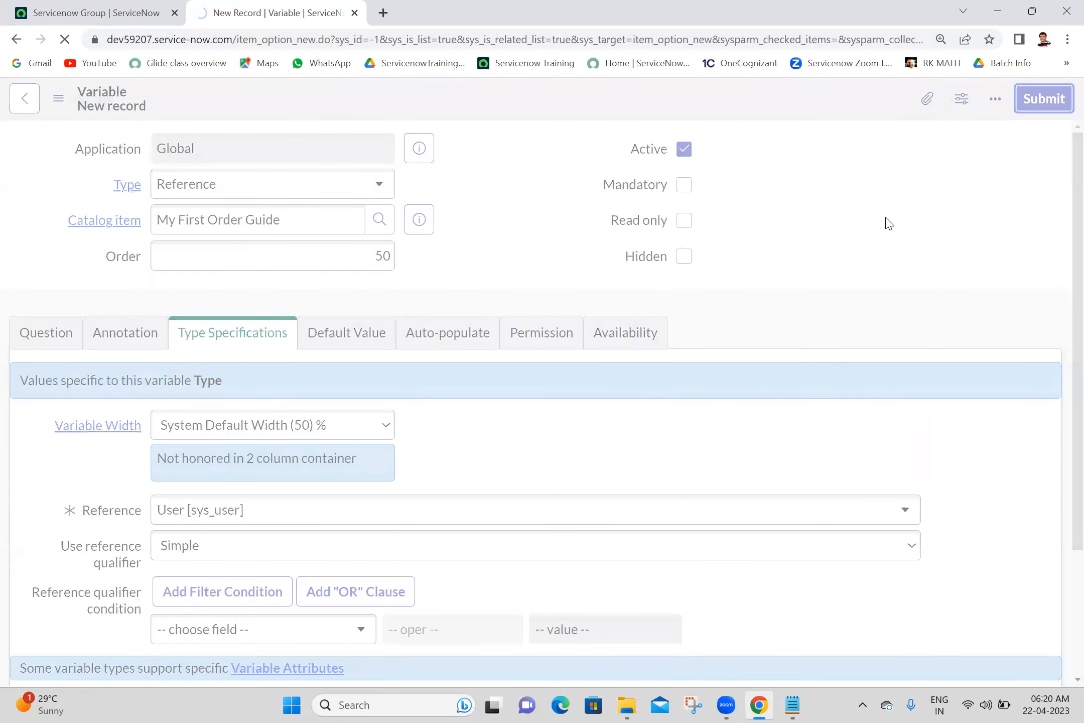
- Duplicate the order guide tab and try the guide out as a requester
{"action": "right_click", "coordinate": [276, 4]}
{"action": "left_click", "coordinate": [331, 115]}
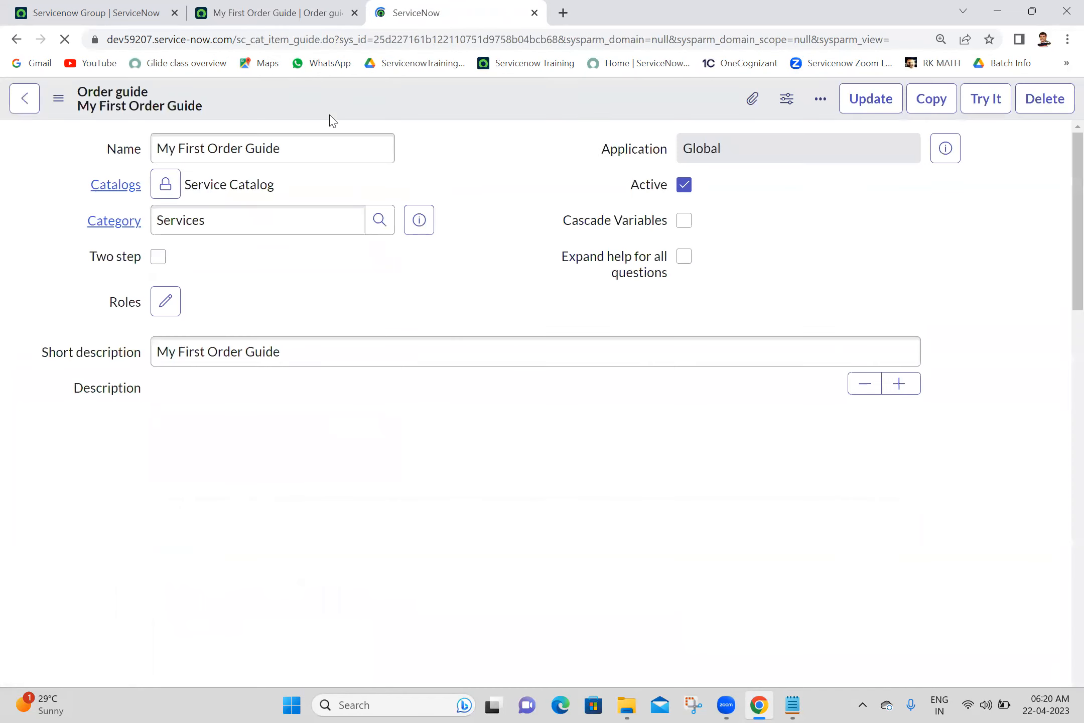
{"action": "left_click", "coordinate": [981, 112]}
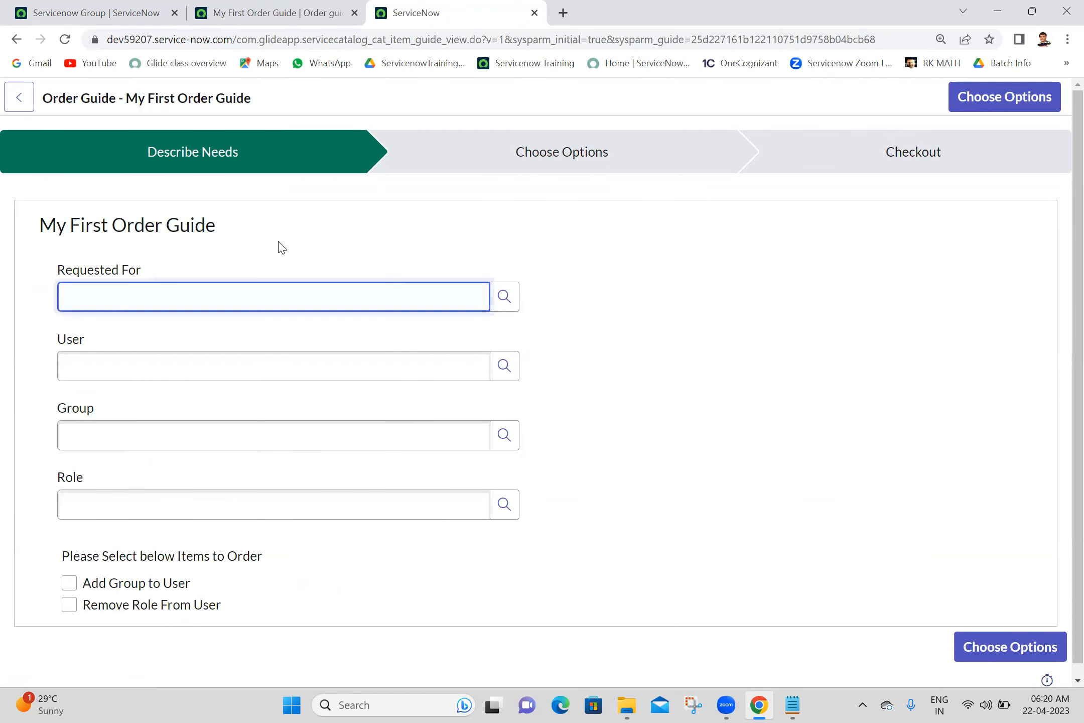
- On Describe Needs, tick and untick both item checkboxes, then return to the guide record
{"action": "double_click", "coordinate": [69, 343]}
{"action": "left_click", "coordinate": [90, 428]}
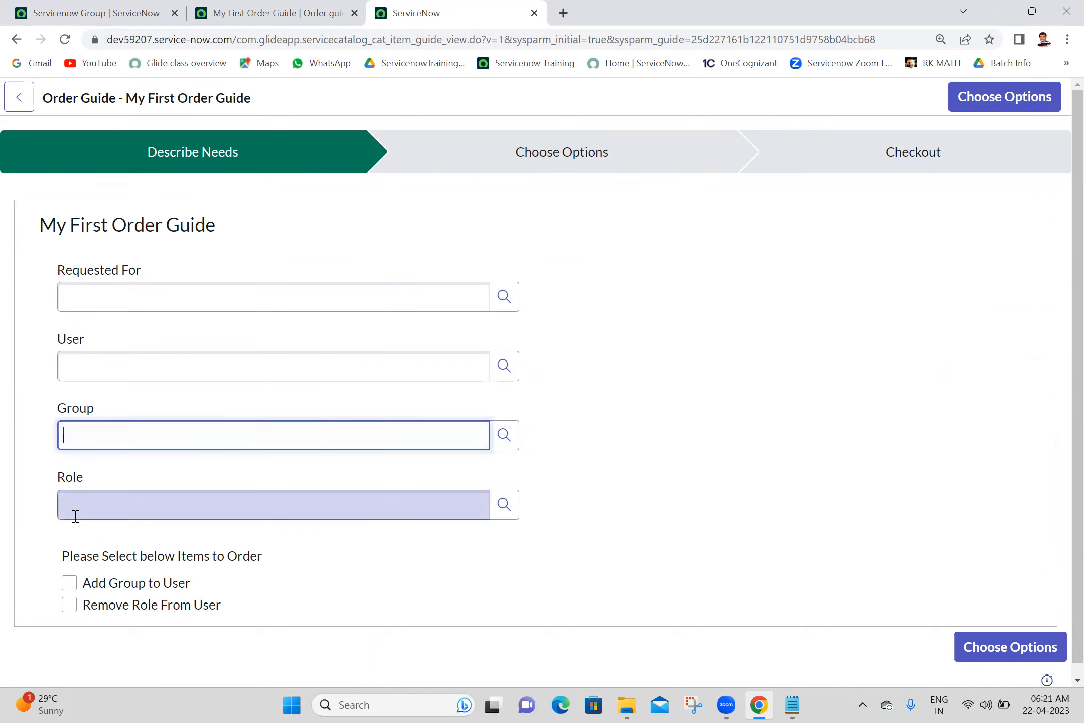
{"action": "triple_click", "coordinate": [228, 557]}
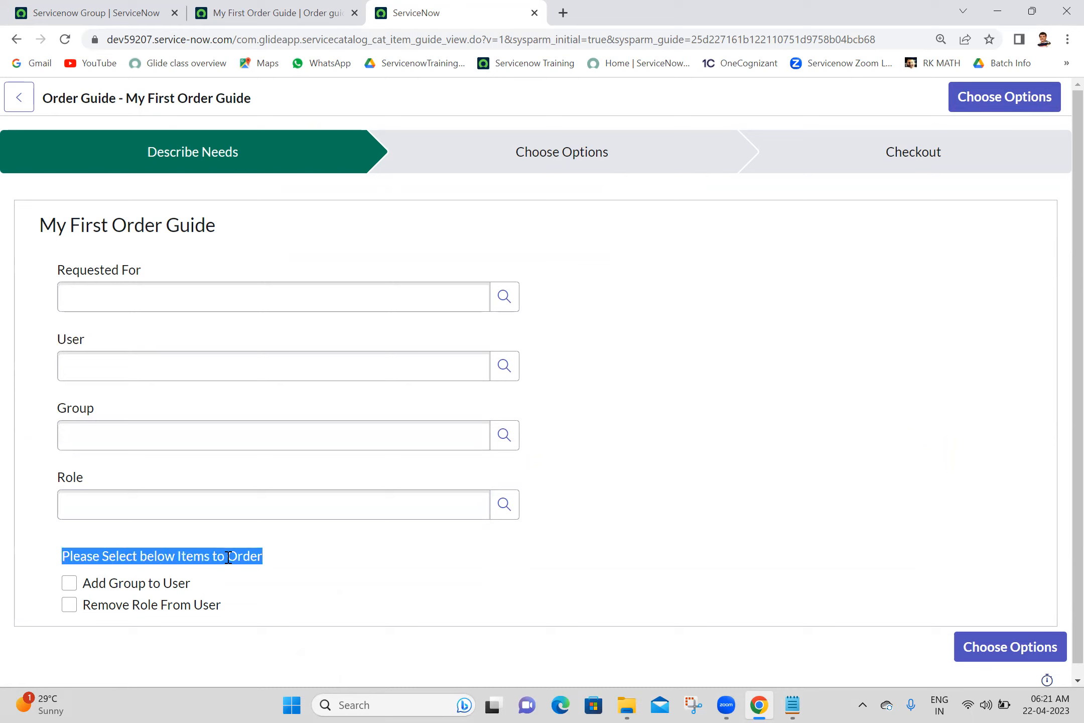
{"action": "left_click", "coordinate": [327, 563]}
{"action": "left_click", "coordinate": [70, 584]}
{"action": "left_click", "coordinate": [70, 606]}
{"action": "left_click", "coordinate": [70, 605]}
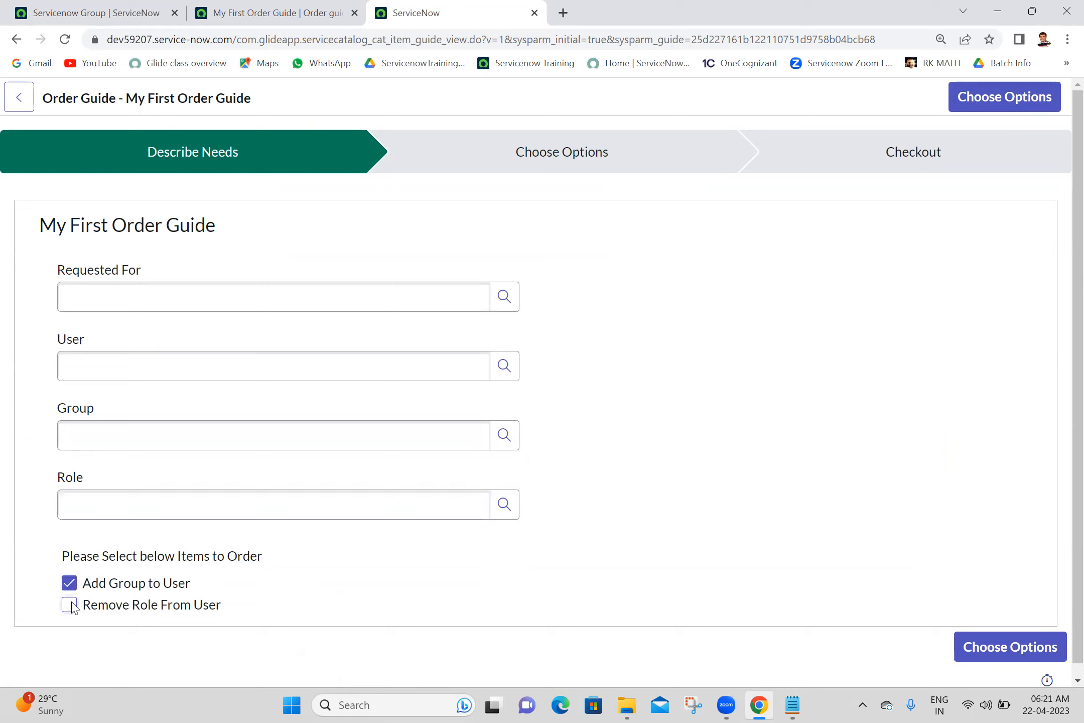
{"action": "left_click", "coordinate": [70, 584]}
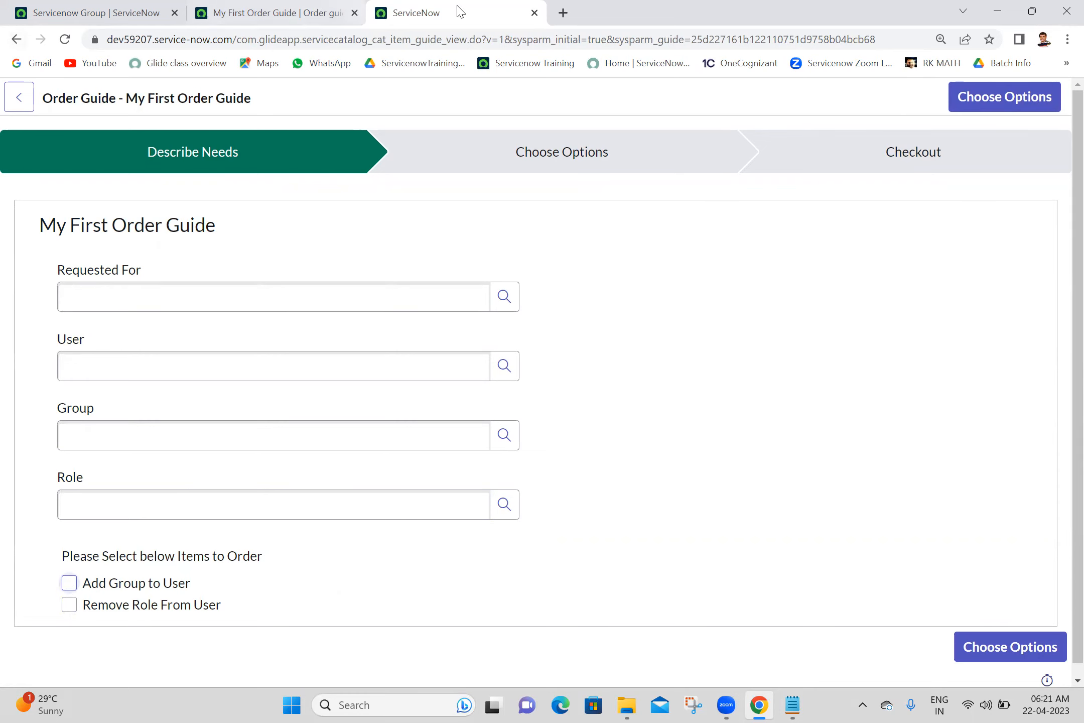
{"action": "left_click", "coordinate": [268, 11]}
{"action": "left_click", "coordinate": [914, 246]}
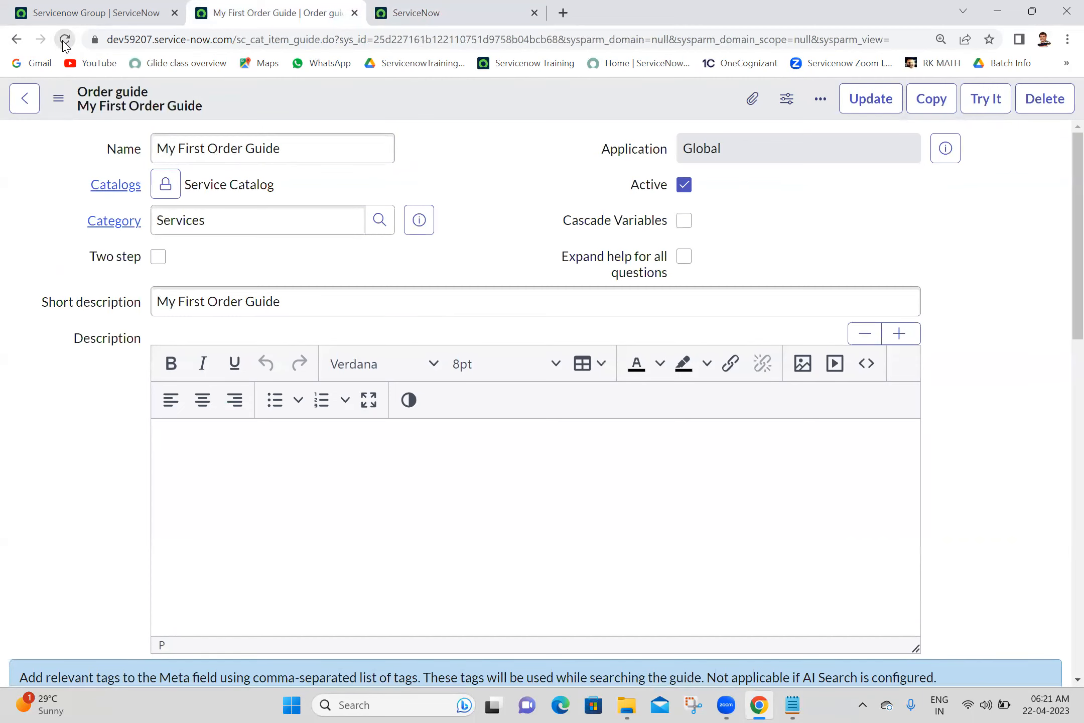
- Reload the guide, show its empty Rule base list, then bring up the Batch 18 notes
{"action": "left_click", "coordinate": [63, 40]}
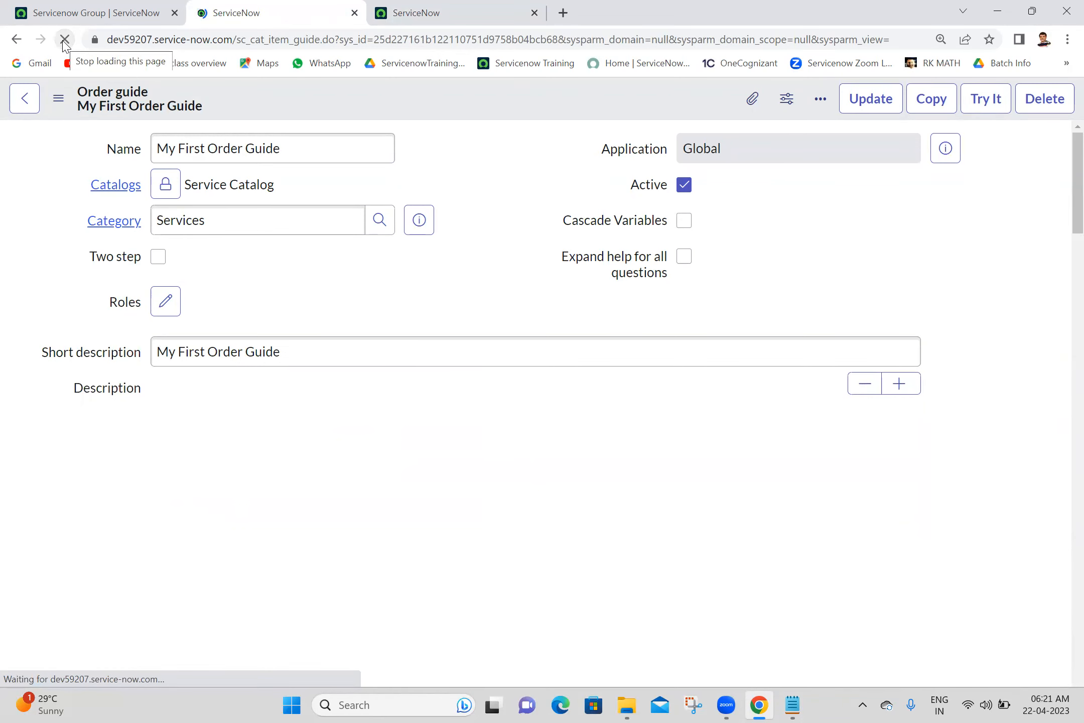
{"action": "scroll", "coordinate": [1064, 283], "scroll_direction": "down", "scroll_amount": 5}
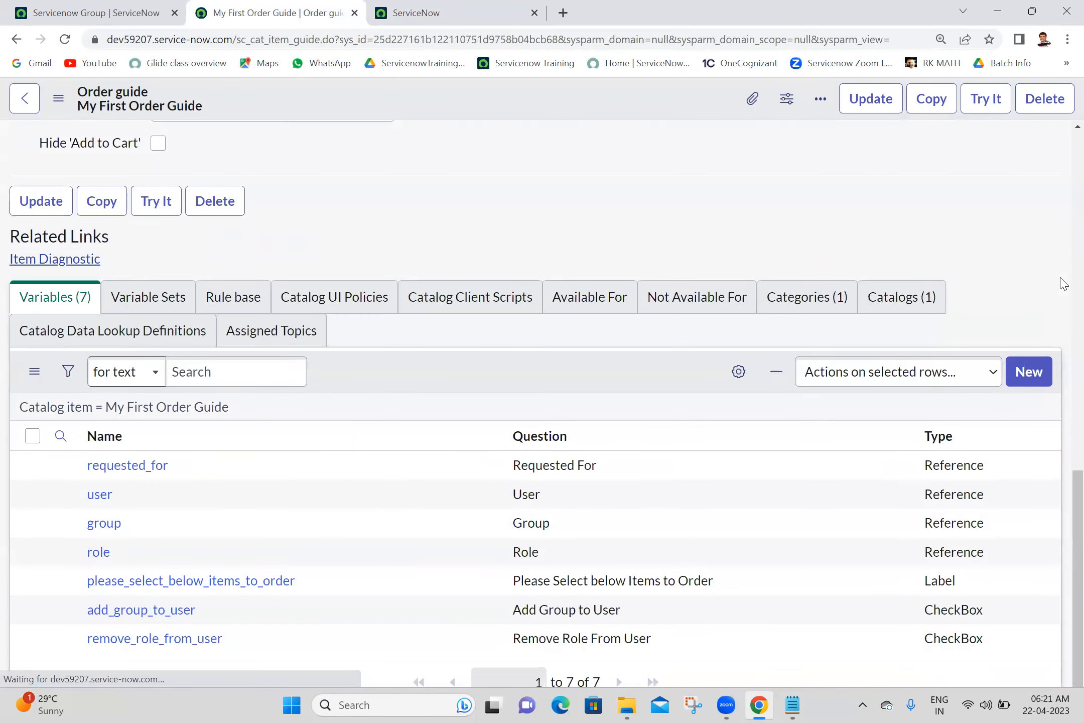
{"action": "left_click_drag", "start_coordinate": [1064, 284], "coordinate": [1054, 497]}
{"action": "left_click", "coordinate": [233, 216]}
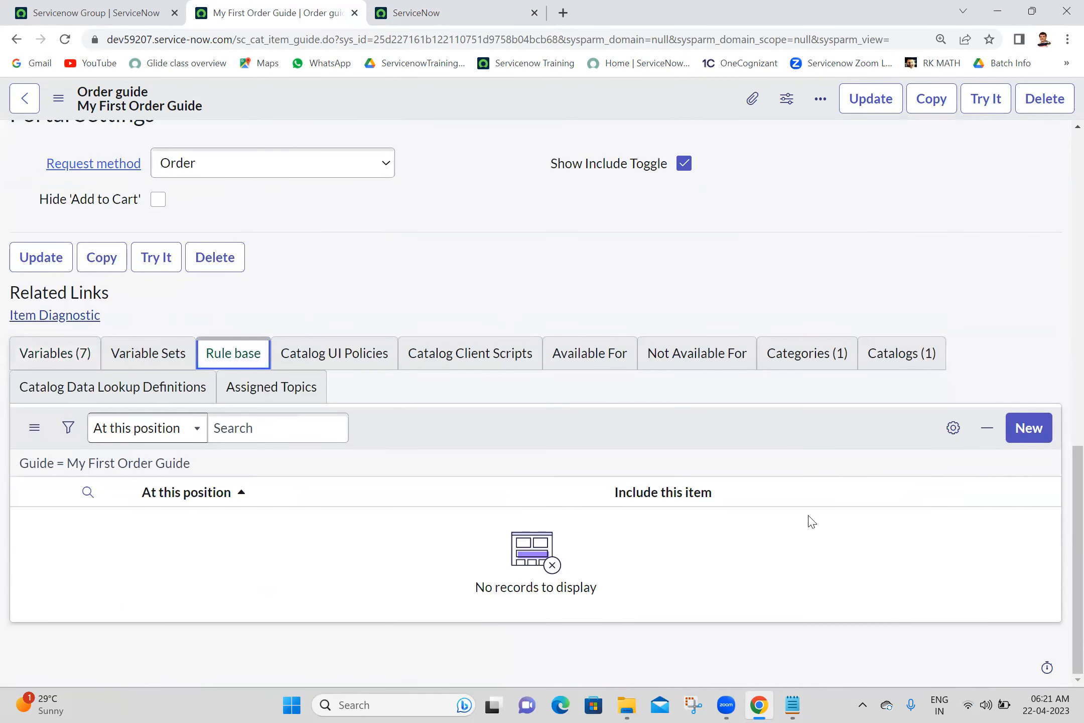
{"action": "left_click", "coordinate": [792, 705]}
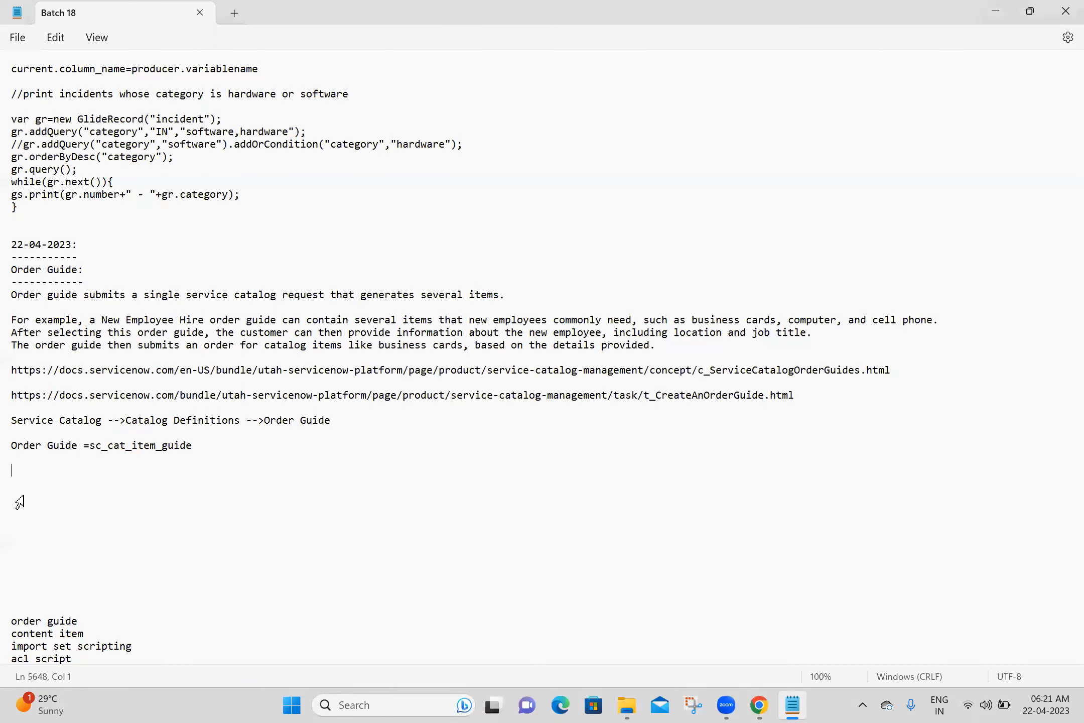
- Note a 'Rule Base:' heading with dashes: adds catalog items to an order guide based on condition
{"action": "type", "text": "Rule Base:"}
{"action": "key", "text": "Return"}
{"action": "type", "text": "----------"}
{"action": "key", "text": "Return"}
{"action": "type", "text": "Rule Baser s"}
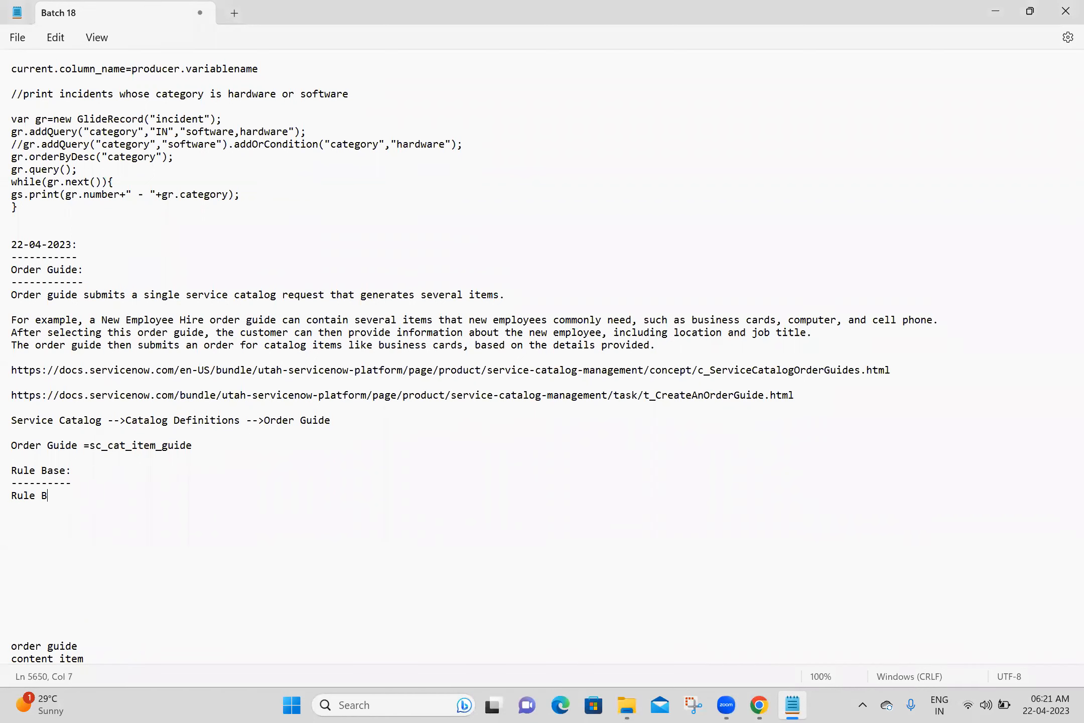
{"action": "type", "text": "is used to add cartal"}
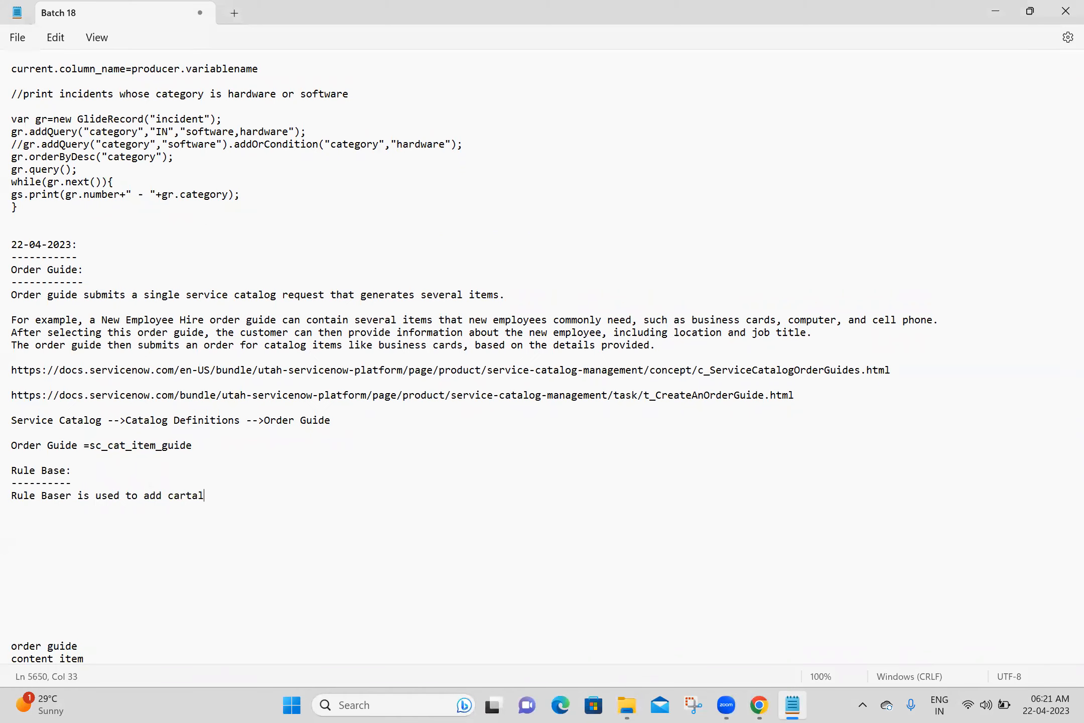
{"action": "key", "text": "BackSpace"}
{"action": "key", "text": "BackSpace"}
{"action": "key", "text": "BackSpace"}
{"action": "key", "text": "BackSpace"}
{"action": "type", "text": "talog items to order guide base"}
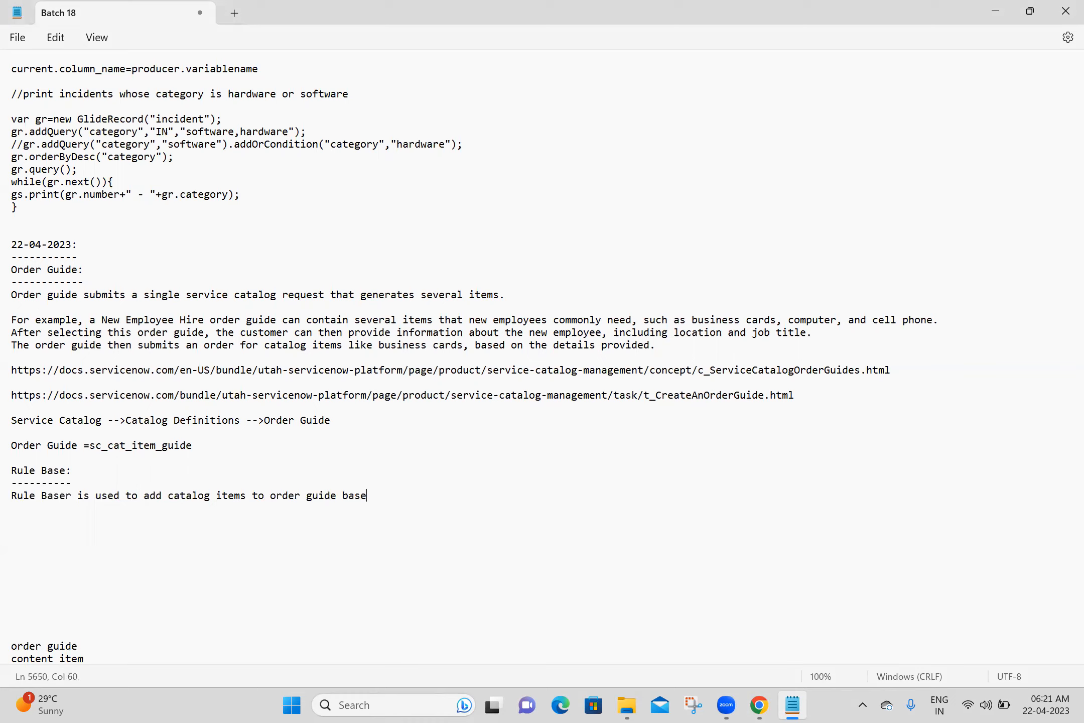
{"action": "type", "text": "d on condition"}
{"action": "key", "text": "BackSpace"}
- Add 'workflow on custom table' to the end of the notes and return to ServiceNow
{"action": "left_click", "coordinate": [522, 504]}
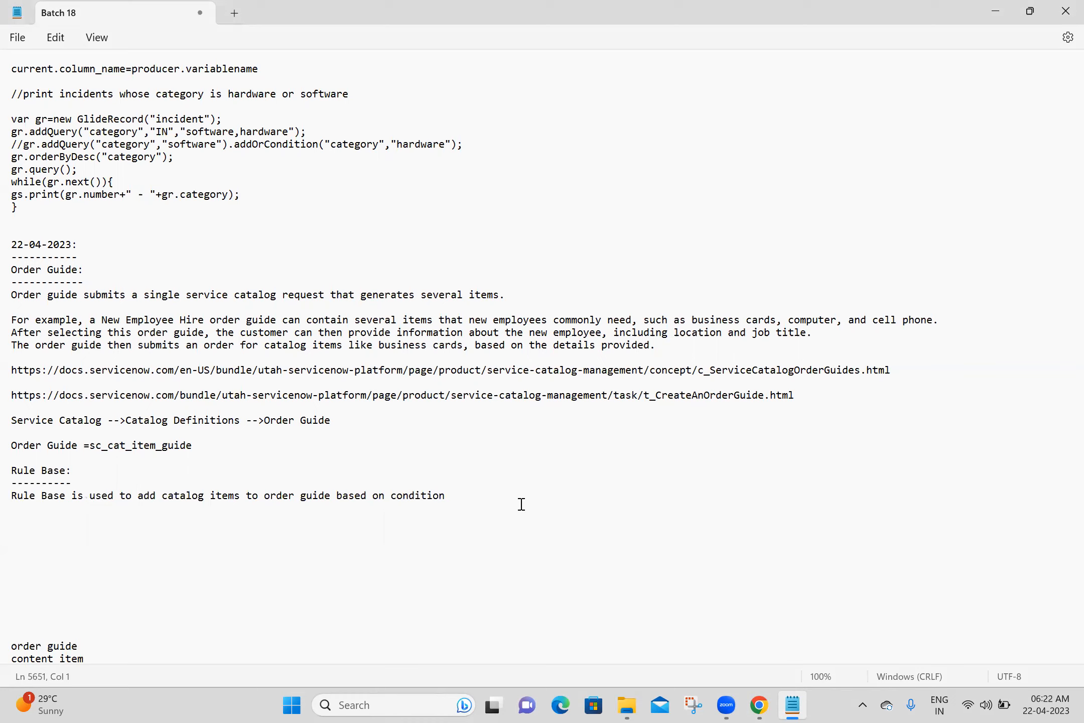
{"action": "left_click", "coordinate": [494, 497]}
{"action": "key", "text": "Return"}
{"action": "key", "text": "Return"}
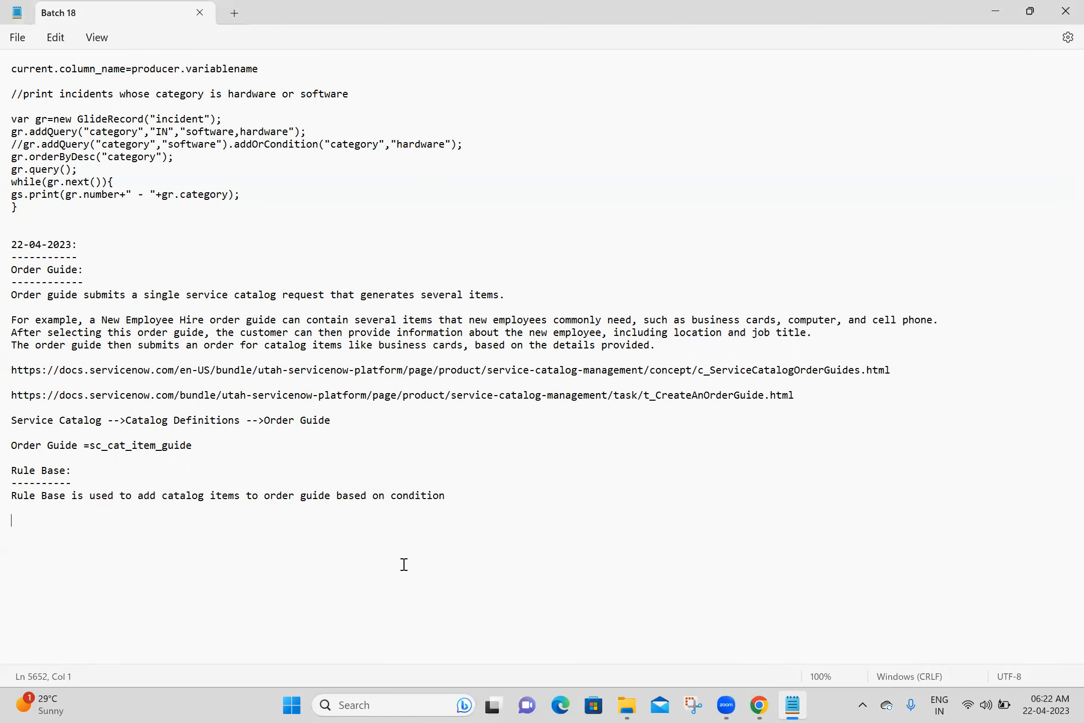
{"action": "type", "text": "order guide content item import set scripting acl script"}
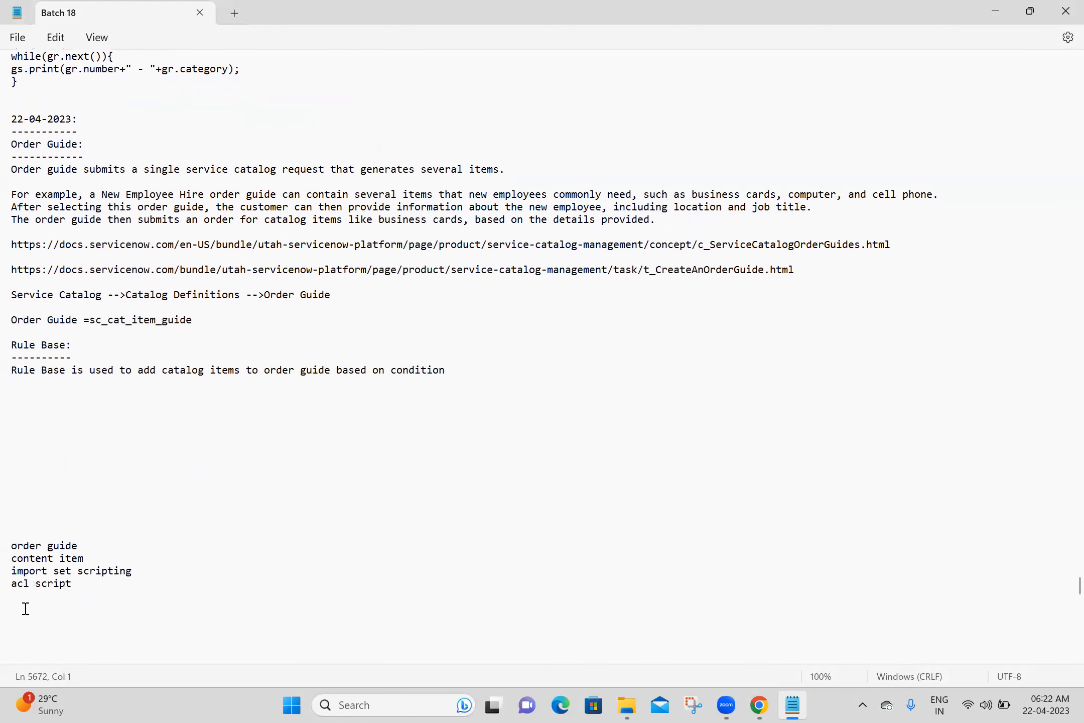
{"action": "type", "text": "workflow on custom table"}
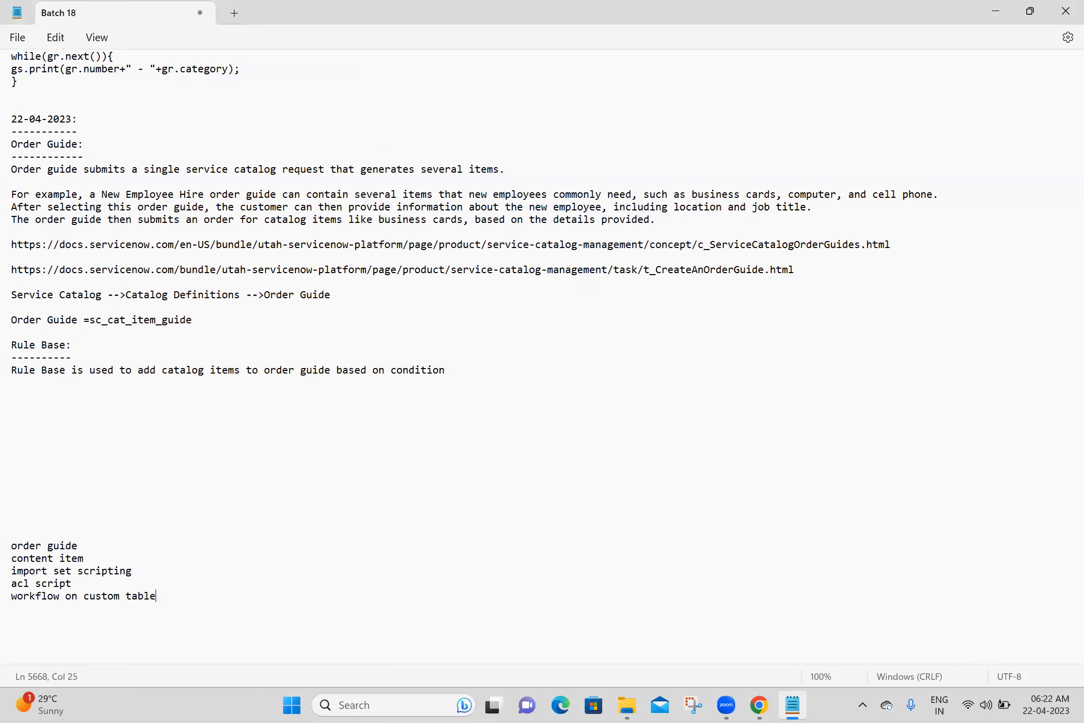
{"action": "left_click", "coordinate": [121, 396]}
{"action": "left_click", "coordinate": [466, 360]}
{"action": "left_click", "coordinate": [322, 408]}
{"action": "key", "text": "alt+Tab"}
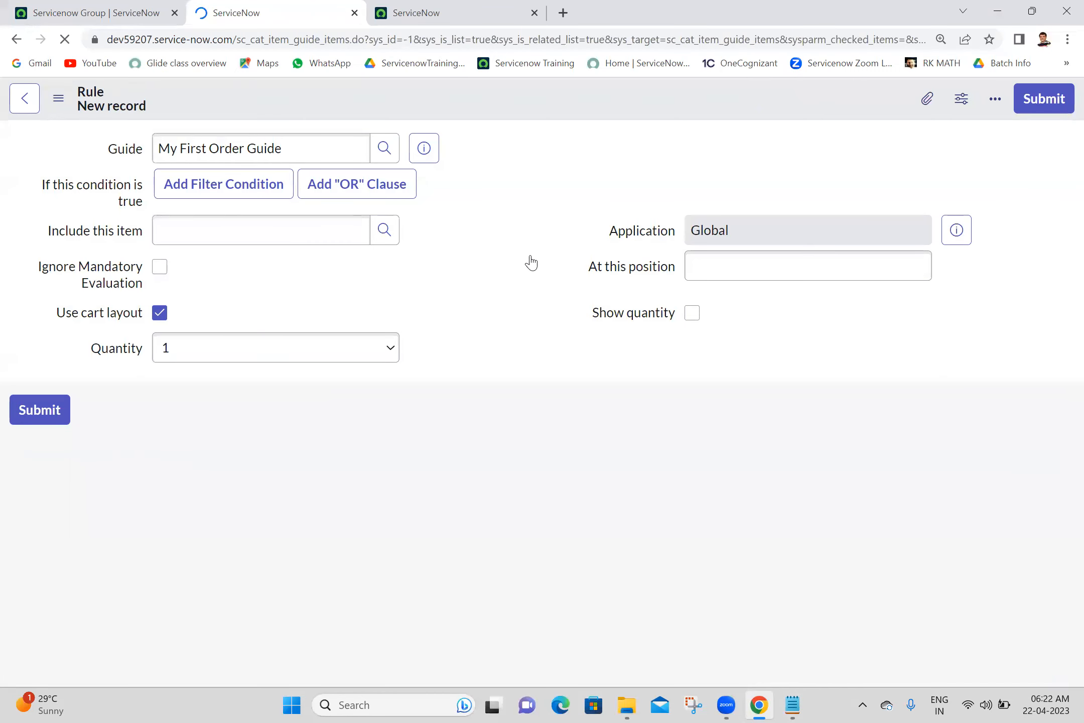
- Submit a rule including Add Group to User when add_group_to_user is true
{"action": "left_click", "coordinate": [570, 178]}
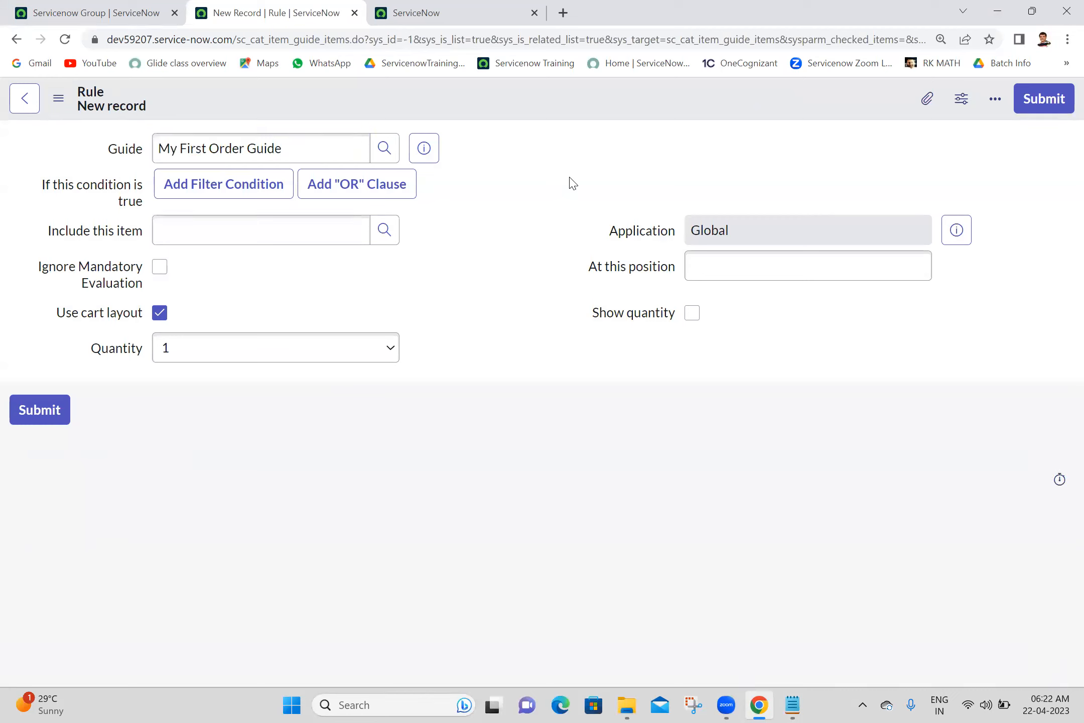
{"action": "left_click", "coordinate": [221, 225]}
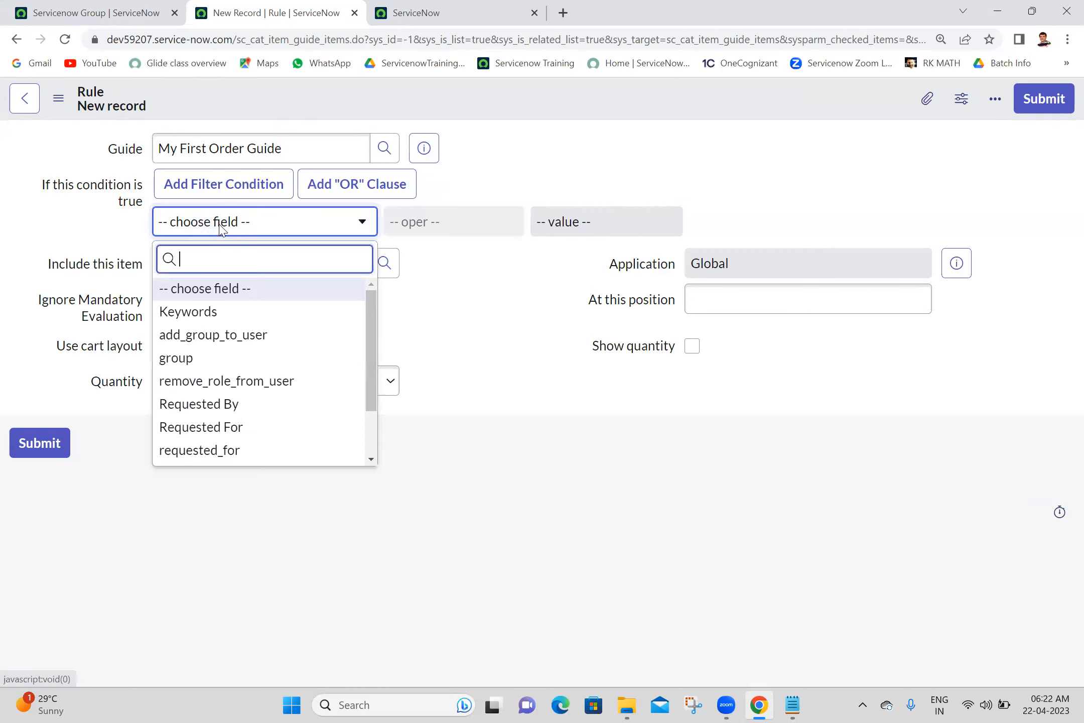
{"action": "type", "text": "add"}
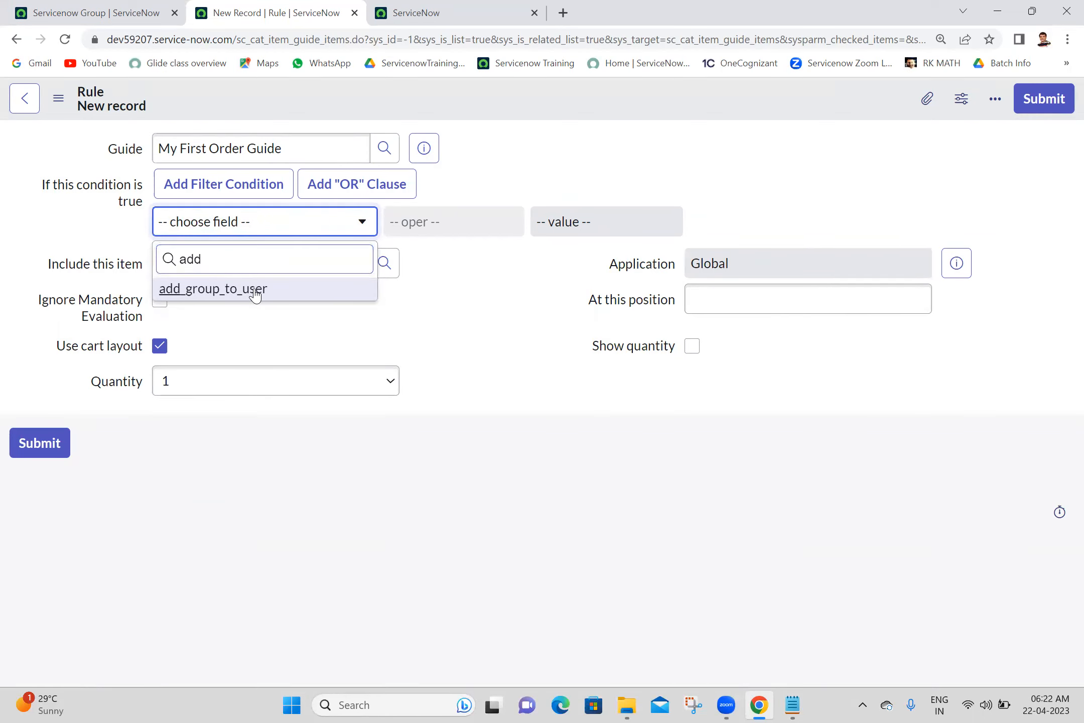
{"action": "left_click", "coordinate": [303, 297]}
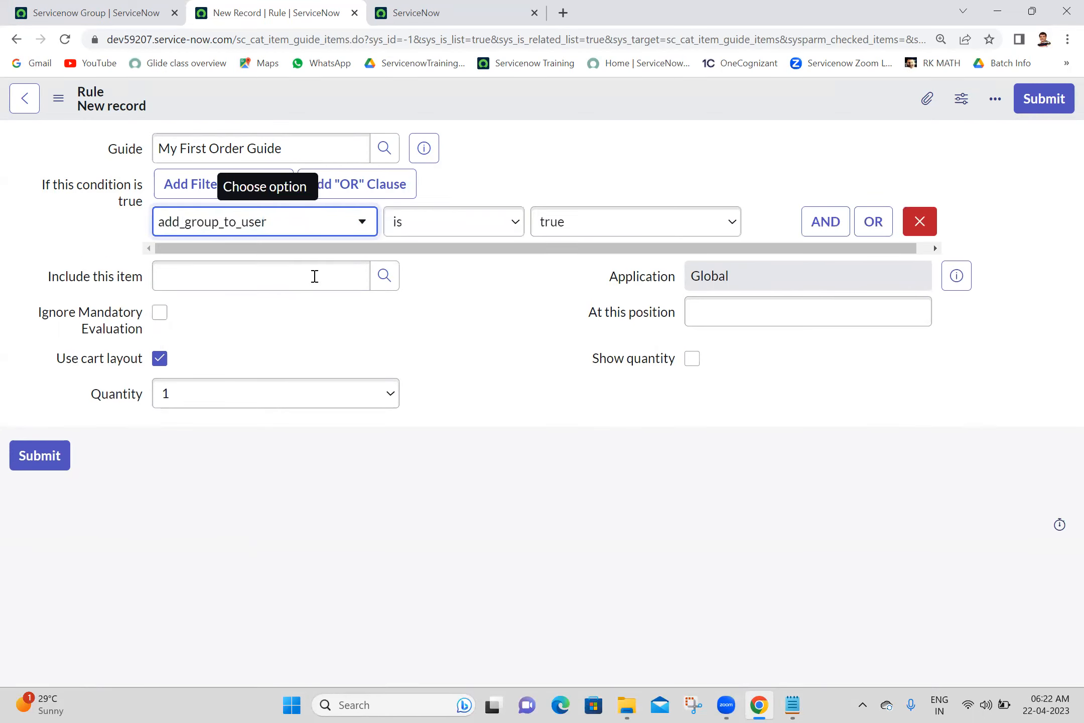
{"action": "left_click", "coordinate": [284, 279]}
{"action": "type", "text": "add"}
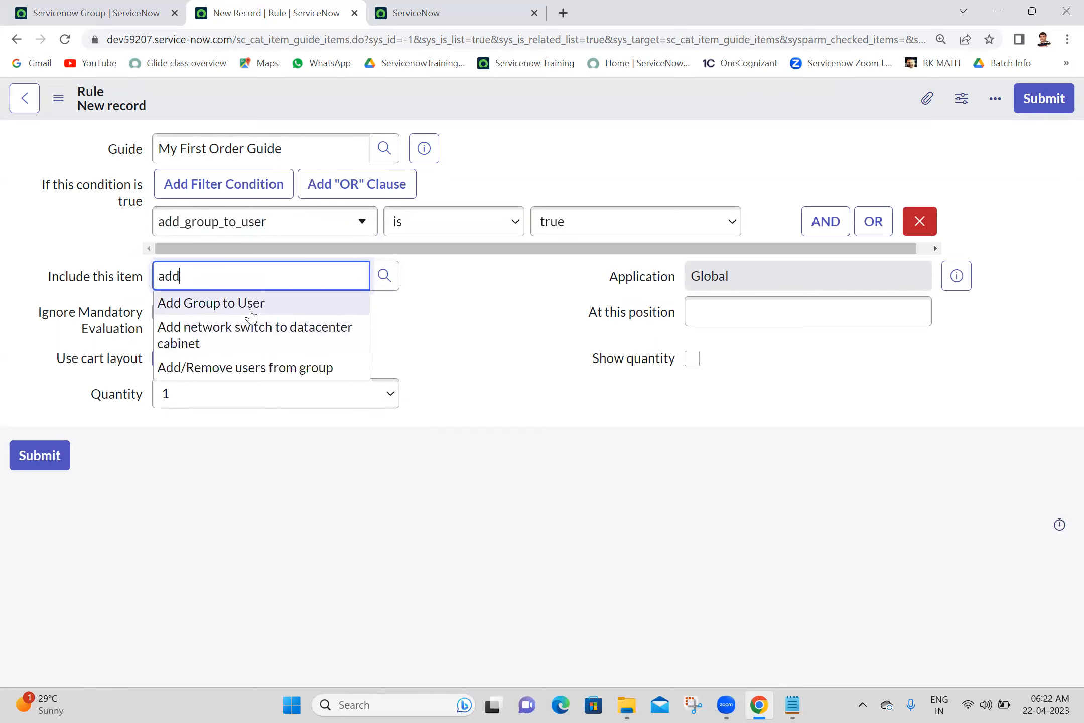
{"action": "left_click", "coordinate": [252, 304]}
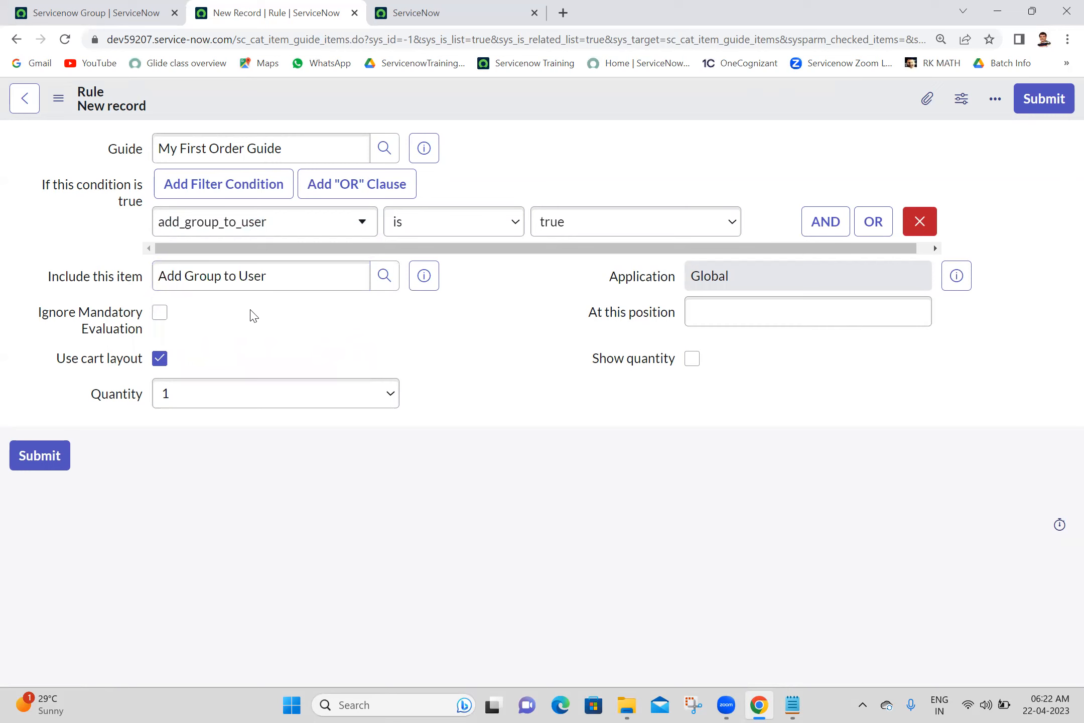
{"action": "left_click", "coordinate": [1038, 105]}
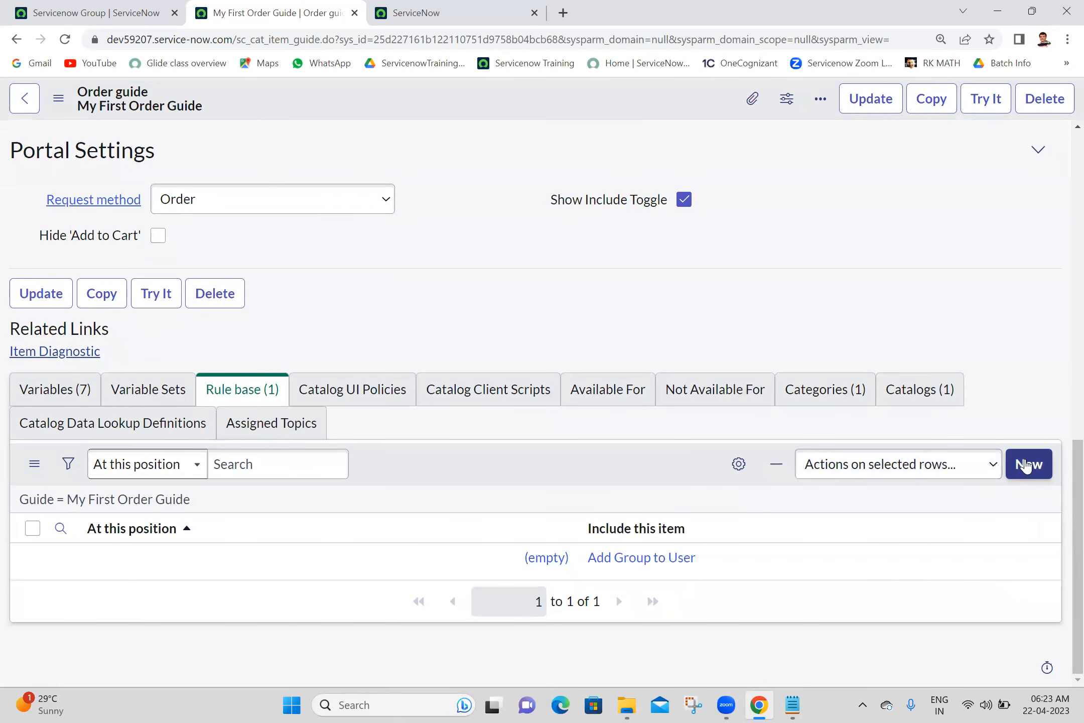
{"action": "left_click", "coordinate": [1027, 465]}
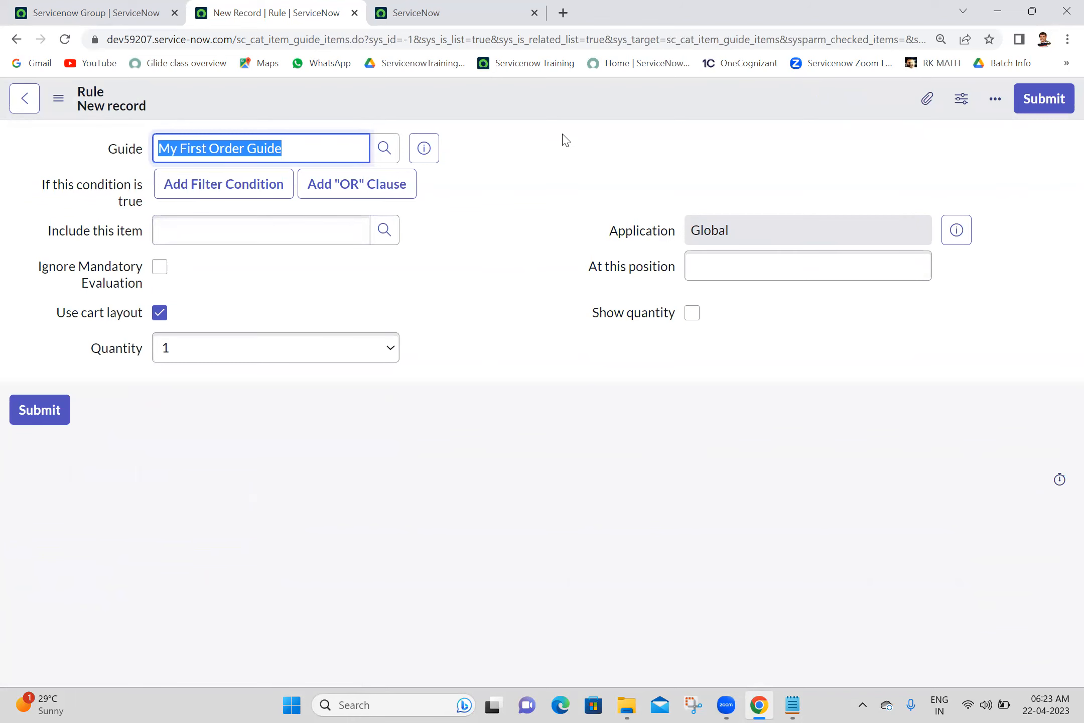
- Submit a rule with condition remove_role_from_user is true including the Remove Role from User item
{"action": "left_click", "coordinate": [266, 184]}
{"action": "left_click", "coordinate": [235, 225]}
{"action": "type", "text": "r"}
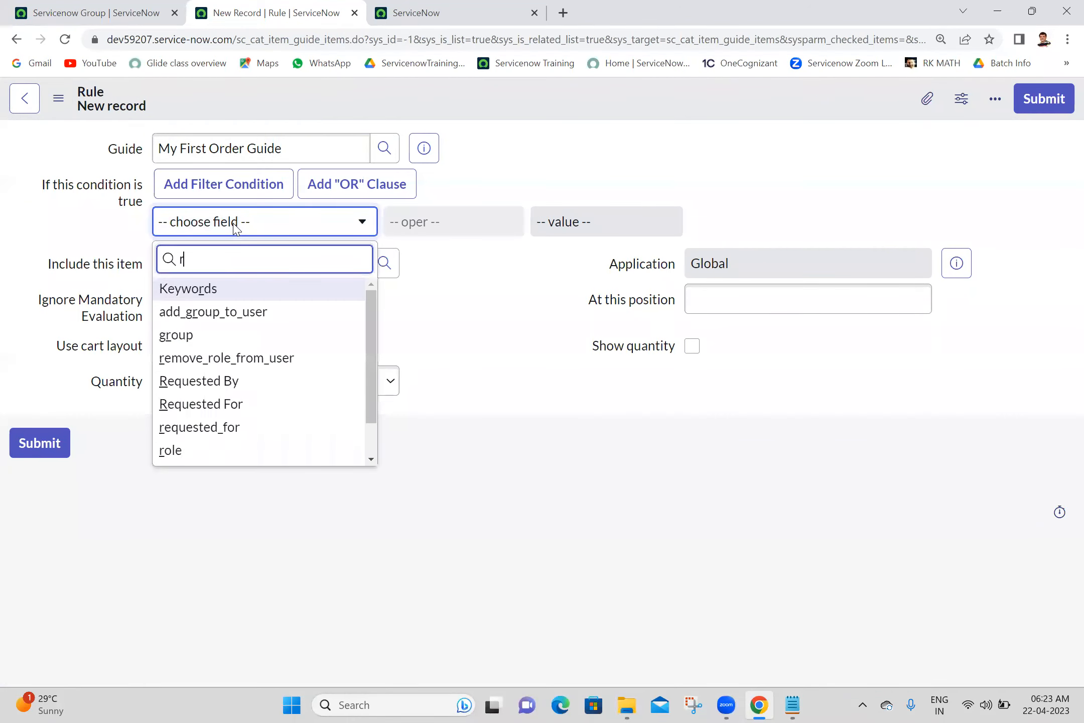
{"action": "type", "text": "em"}
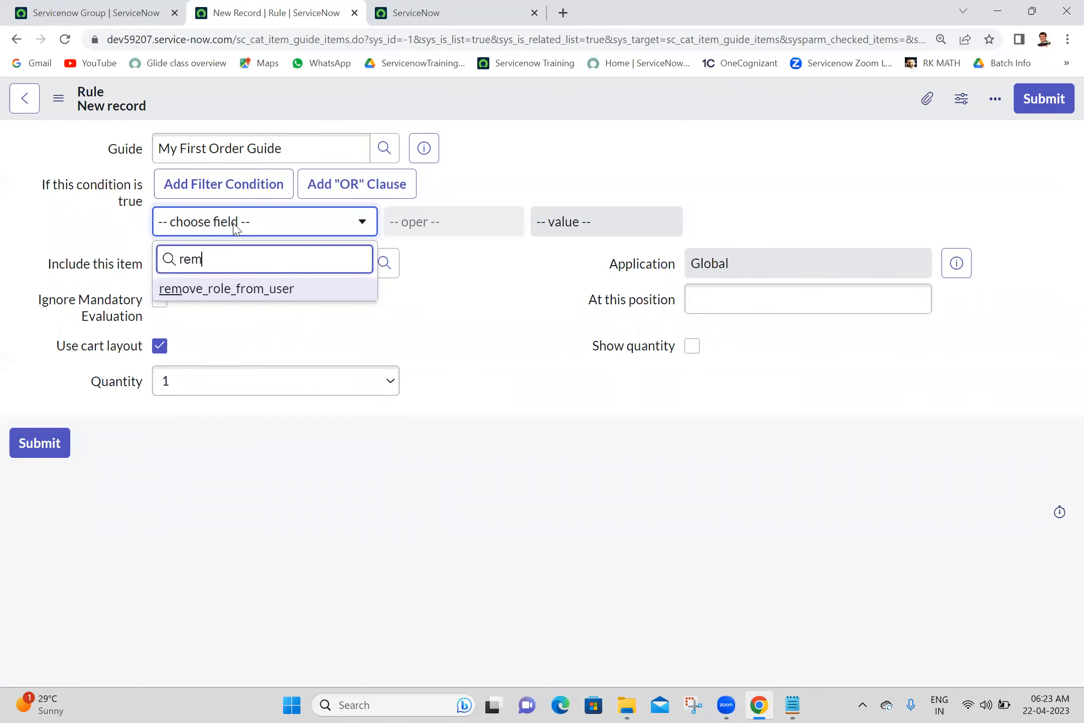
{"action": "left_click", "coordinate": [248, 294]}
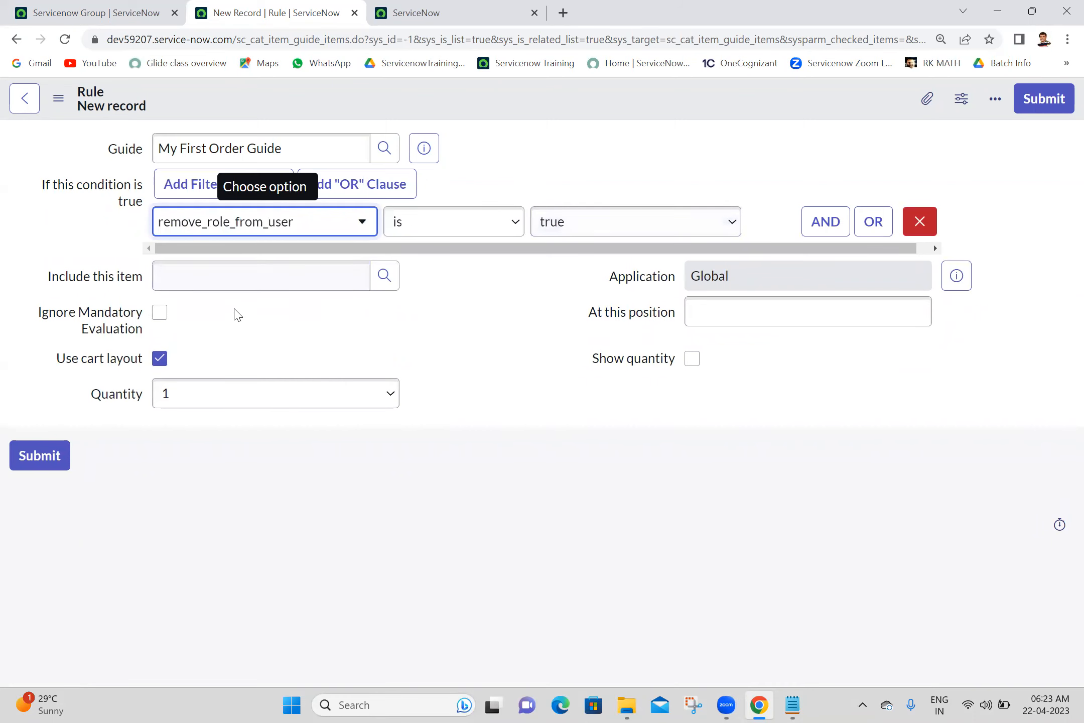
{"action": "left_click", "coordinate": [243, 285]}
{"action": "type", "text": "rem"}
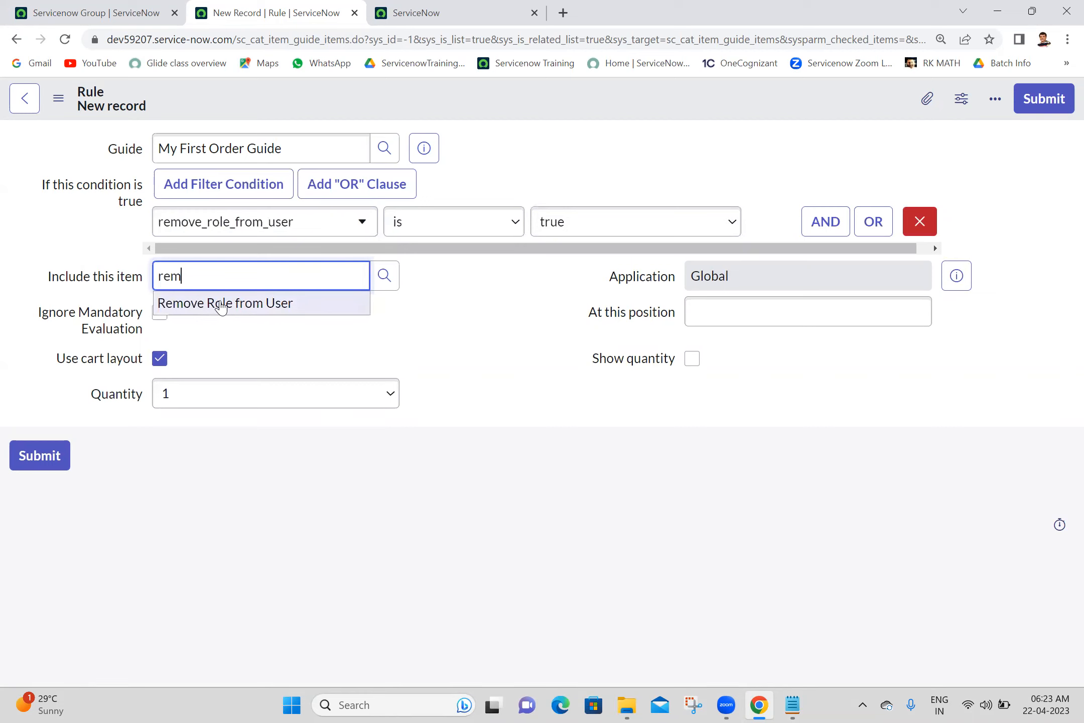
{"action": "left_click", "coordinate": [222, 304]}
{"action": "left_click", "coordinate": [1022, 100]}
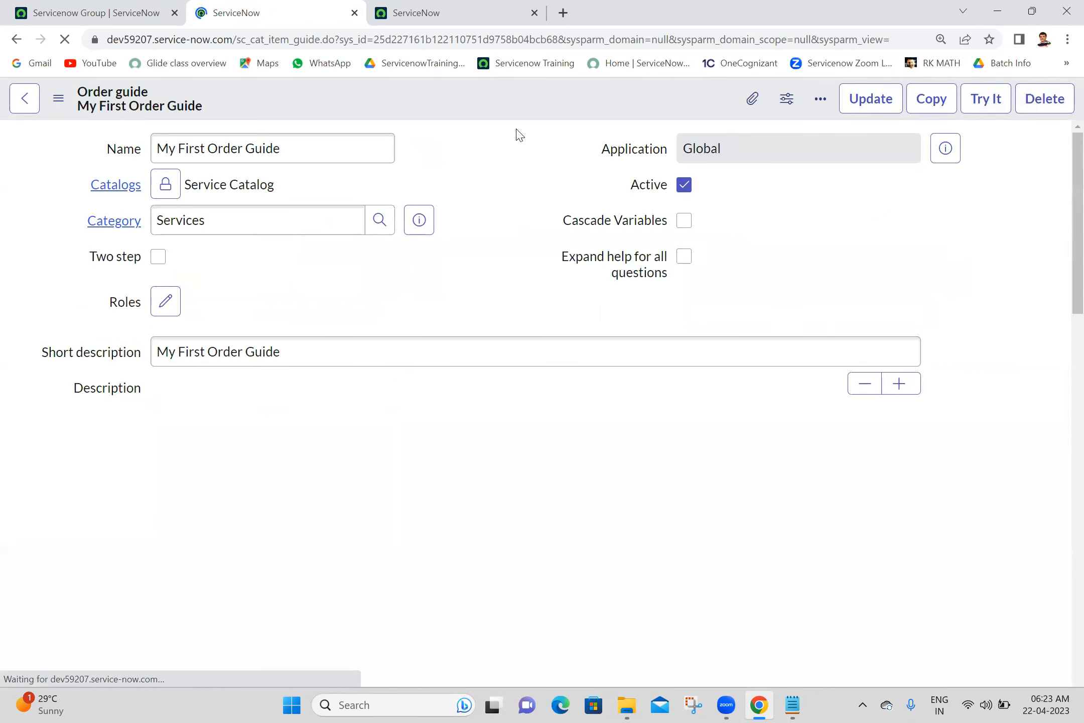
- Duplicate the order guide tab and launch a Try It test run from the copy
{"action": "left_click", "coordinate": [471, 11]}
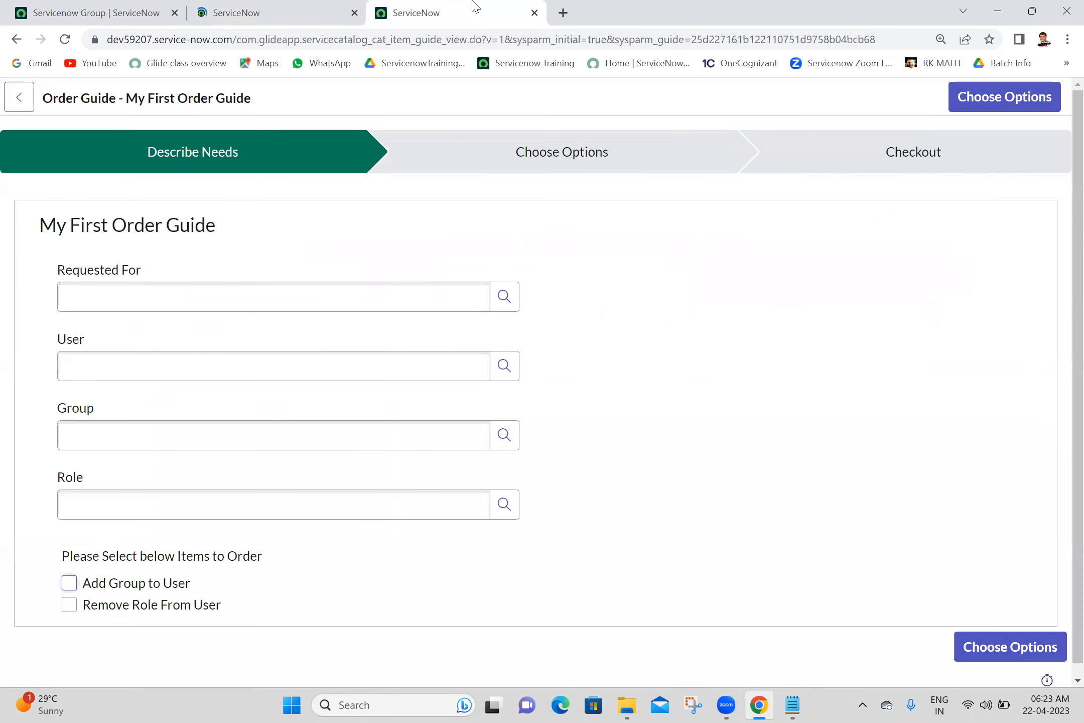
{"action": "left_click", "coordinate": [534, 12]}
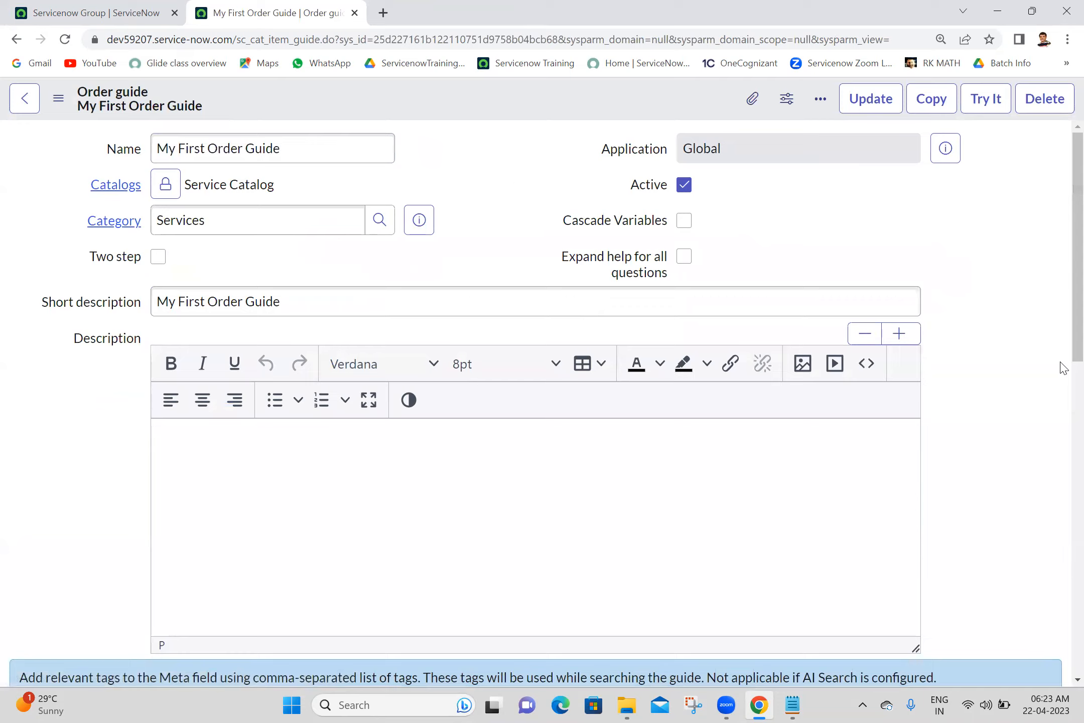
{"action": "scroll", "coordinate": [1064, 369], "scroll_direction": "down", "scroll_amount": 10}
{"action": "scroll", "coordinate": [1060, 307], "scroll_direction": "up", "scroll_amount": 10}
{"action": "right_click", "coordinate": [326, 5]}
{"action": "left_click", "coordinate": [322, 115]}
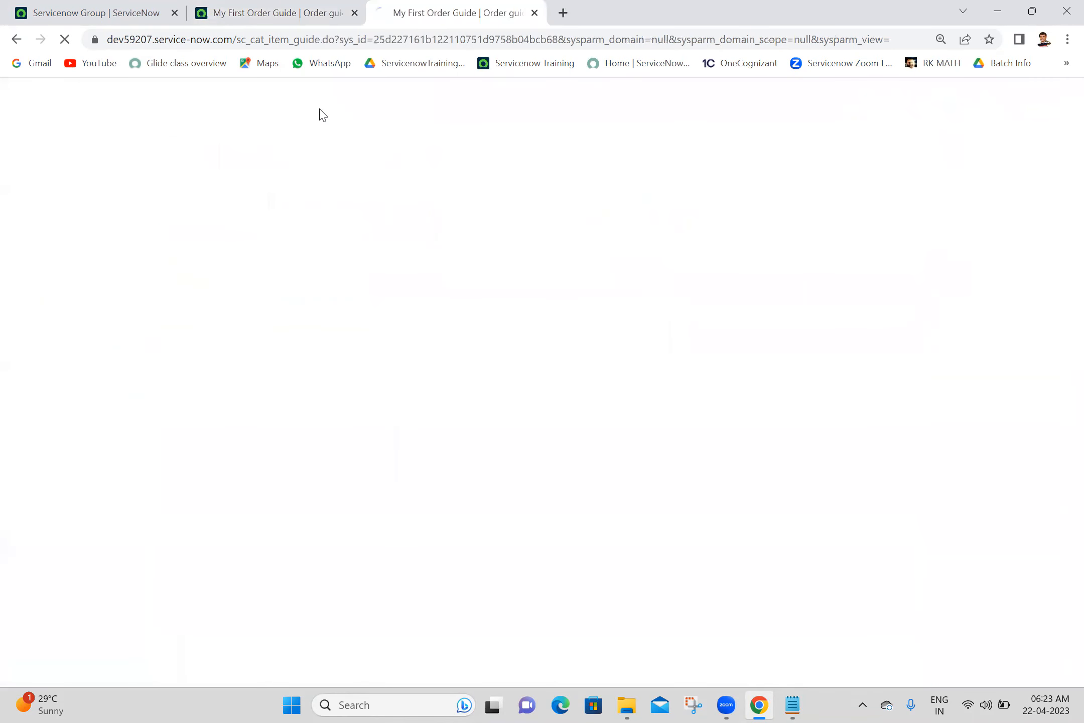
{"action": "left_click", "coordinate": [296, 11]}
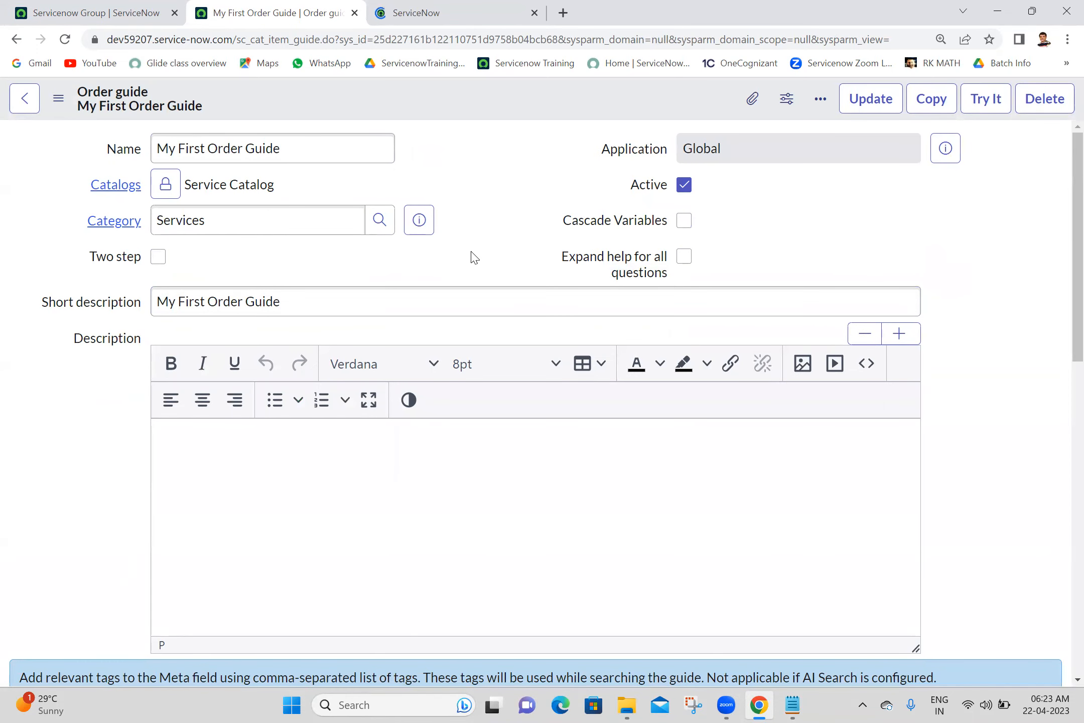
{"action": "left_click", "coordinate": [437, 12]}
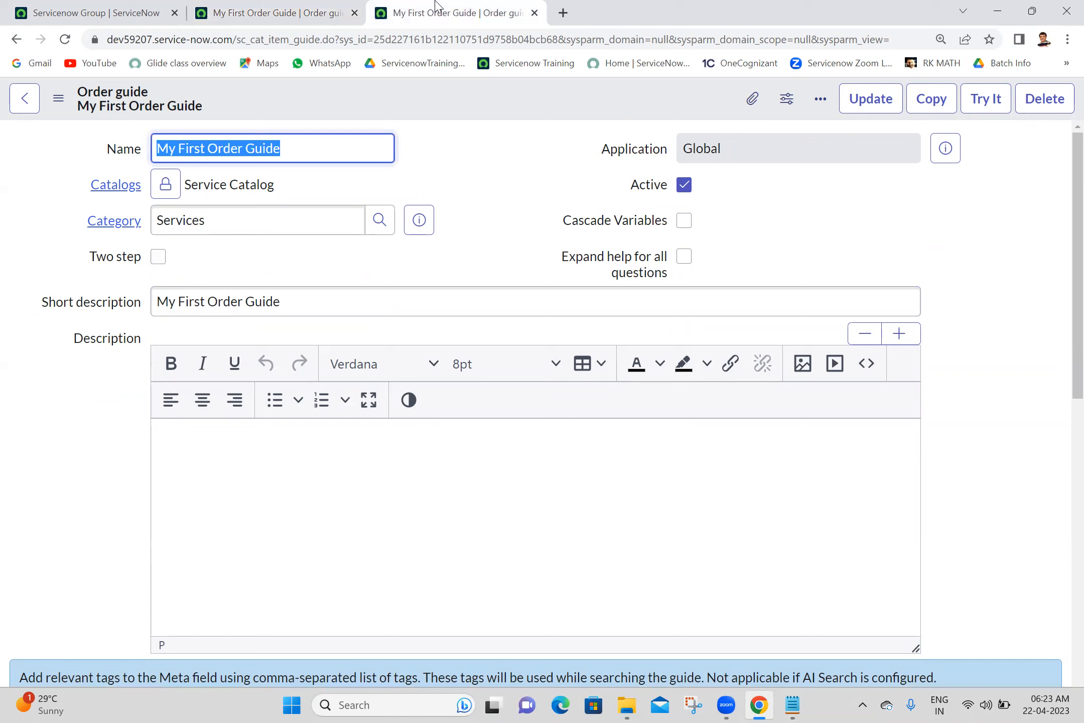
{"action": "left_click", "coordinate": [988, 107]}
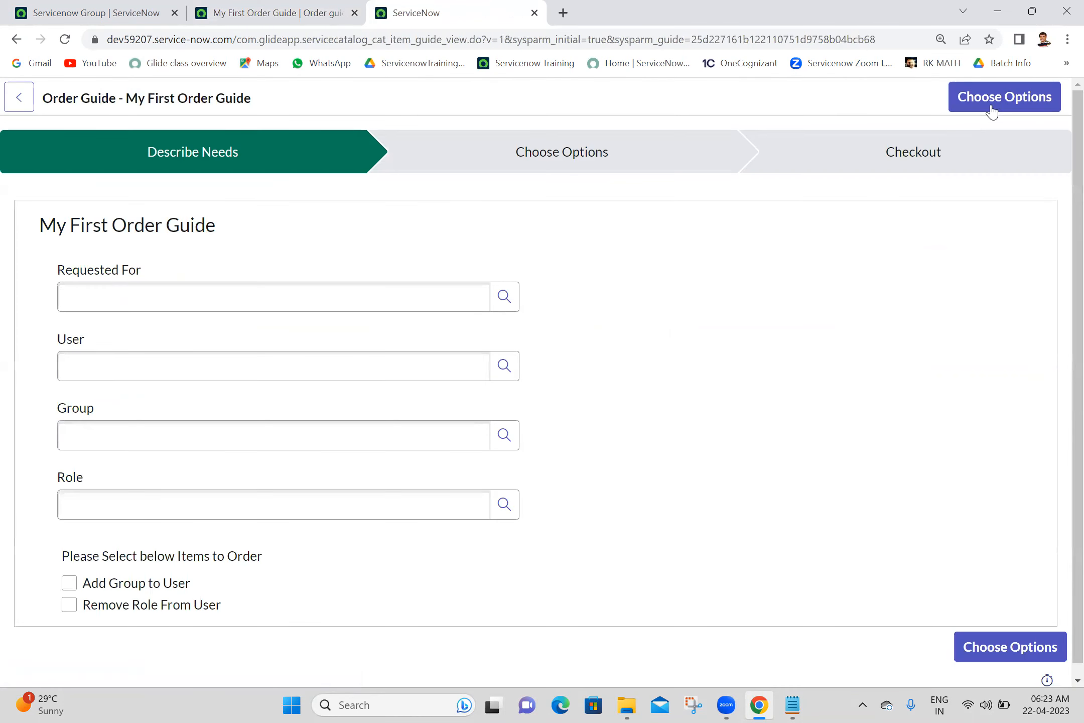
- Fill Requested For and User with the matching user, and Group as Servicenow Administration
{"action": "left_click", "coordinate": [430, 303]}
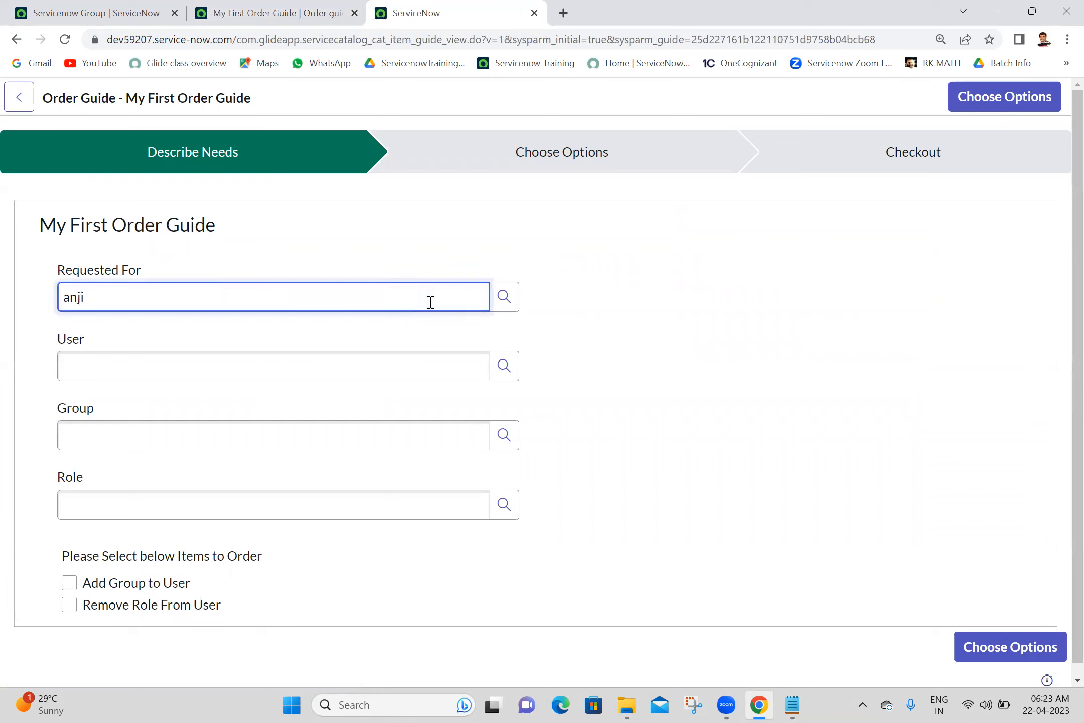
{"action": "key", "text": "Tab"}
{"action": "left_click", "coordinate": [269, 376]}
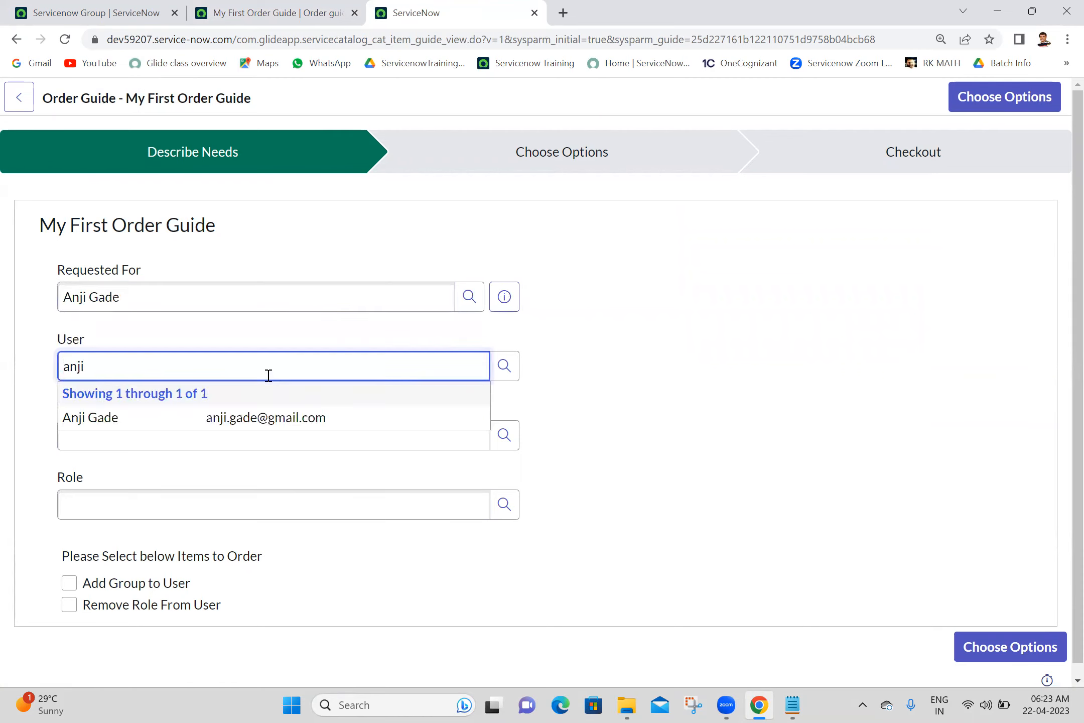
{"action": "left_click", "coordinate": [208, 417]}
{"action": "left_click", "coordinate": [211, 431]}
{"action": "type", "text": "ser"}
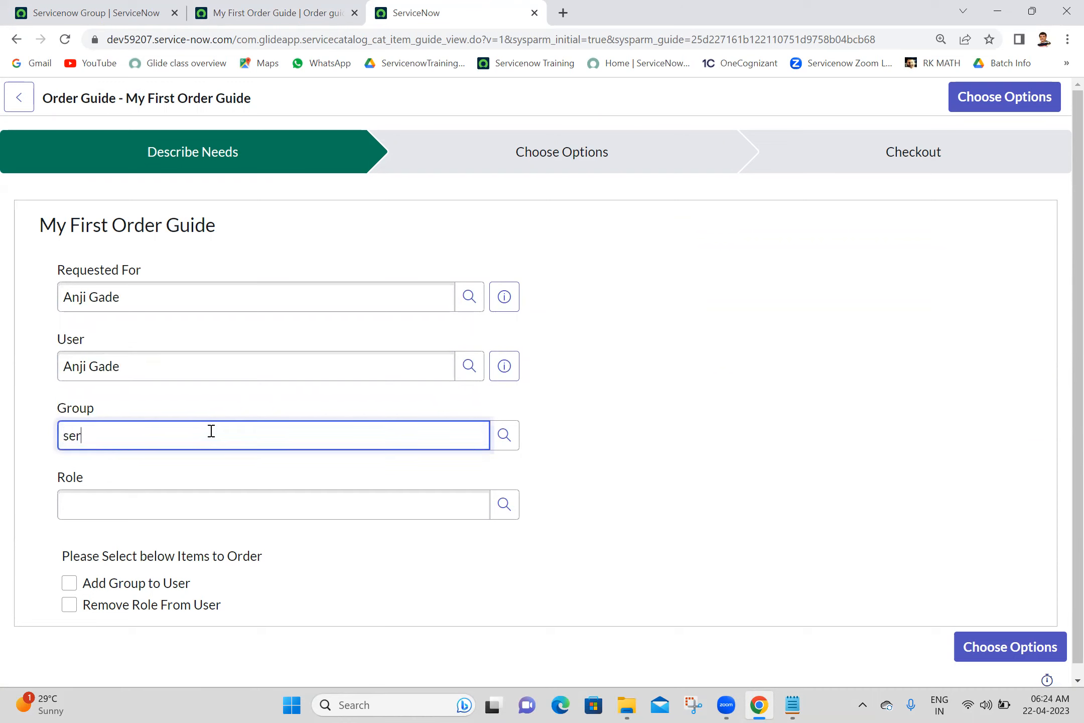
{"action": "type", "text": "v"}
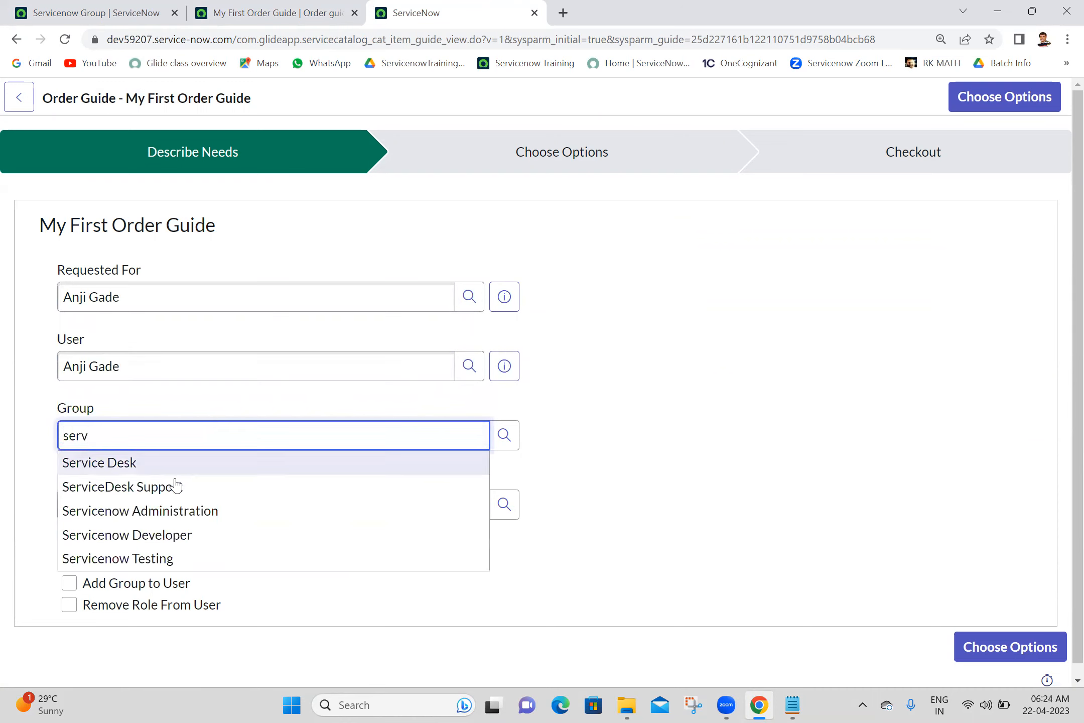
{"action": "left_click", "coordinate": [174, 521]}
- Set the role to u_ashok_it_user, tick both items, and continue to Choose Options
{"action": "left_click", "coordinate": [175, 514]}
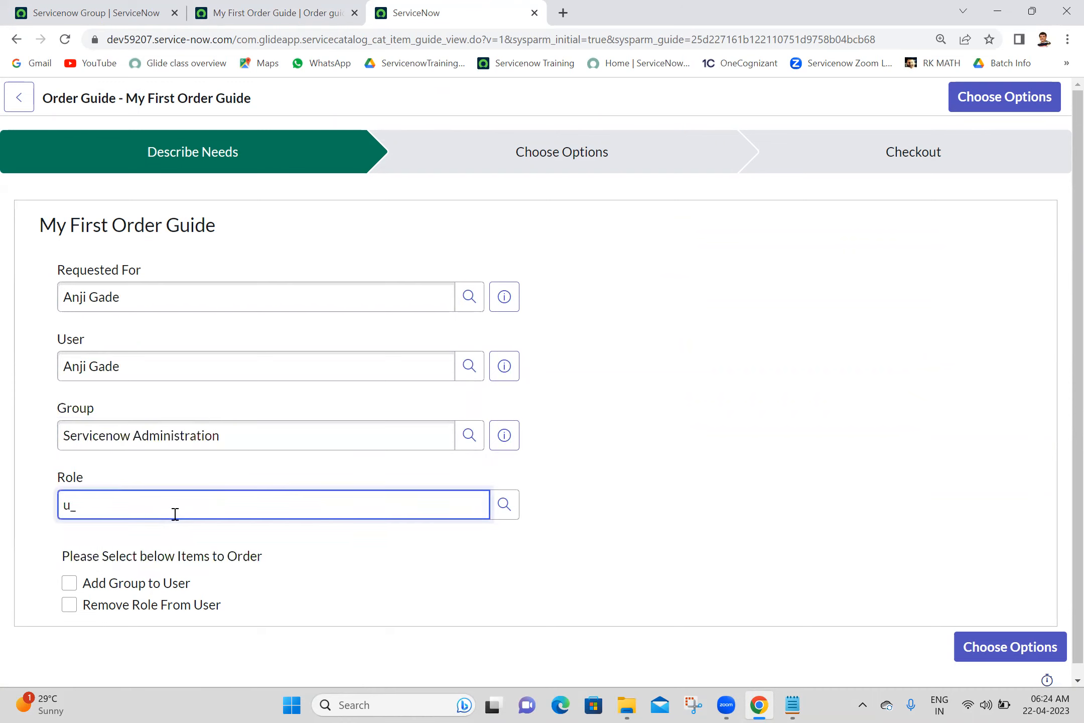
{"action": "type", "text": "u_"}
{"action": "left_click", "coordinate": [150, 536]}
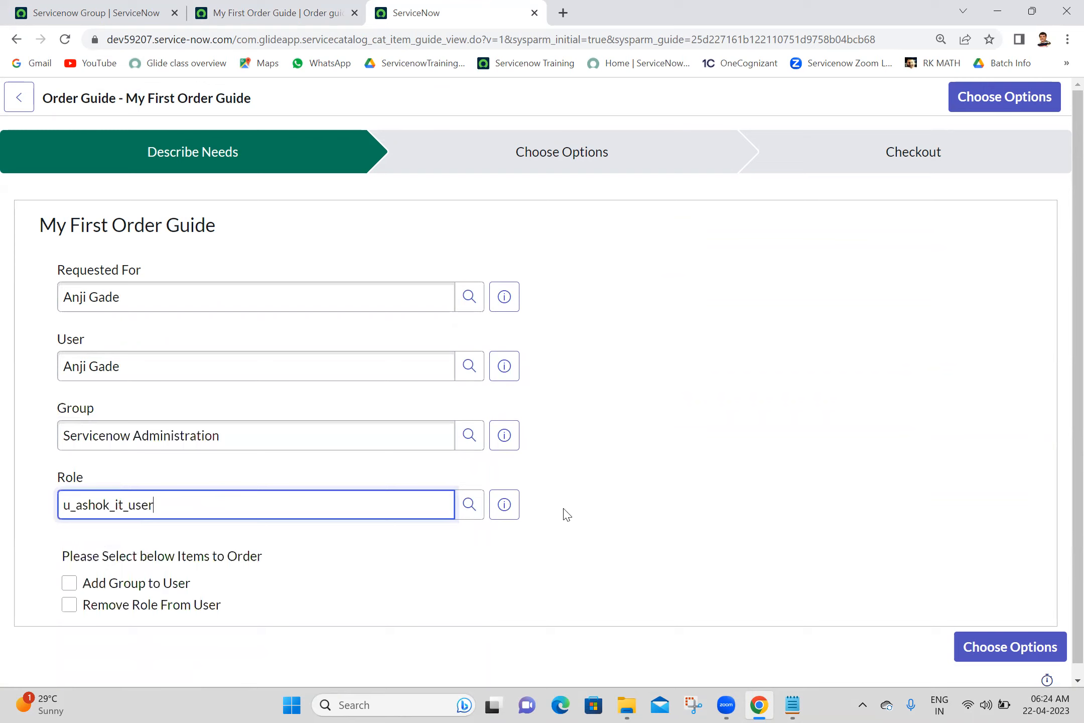
{"action": "left_click", "coordinate": [69, 583]}
{"action": "left_click", "coordinate": [69, 604]}
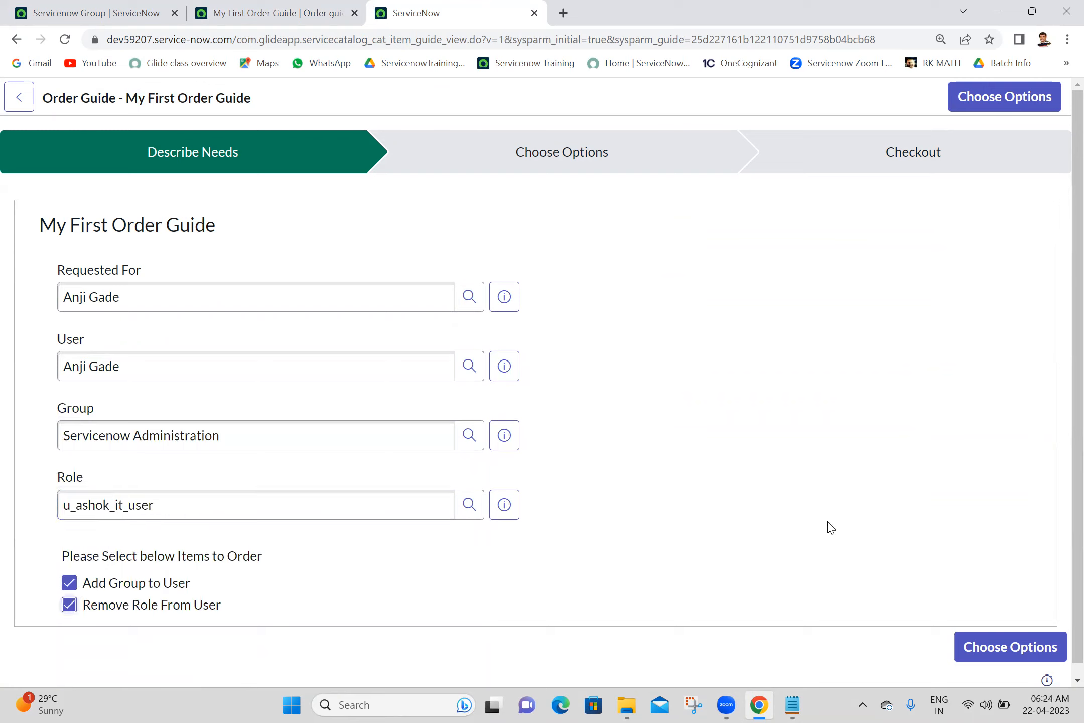
{"action": "left_click", "coordinate": [986, 653]}
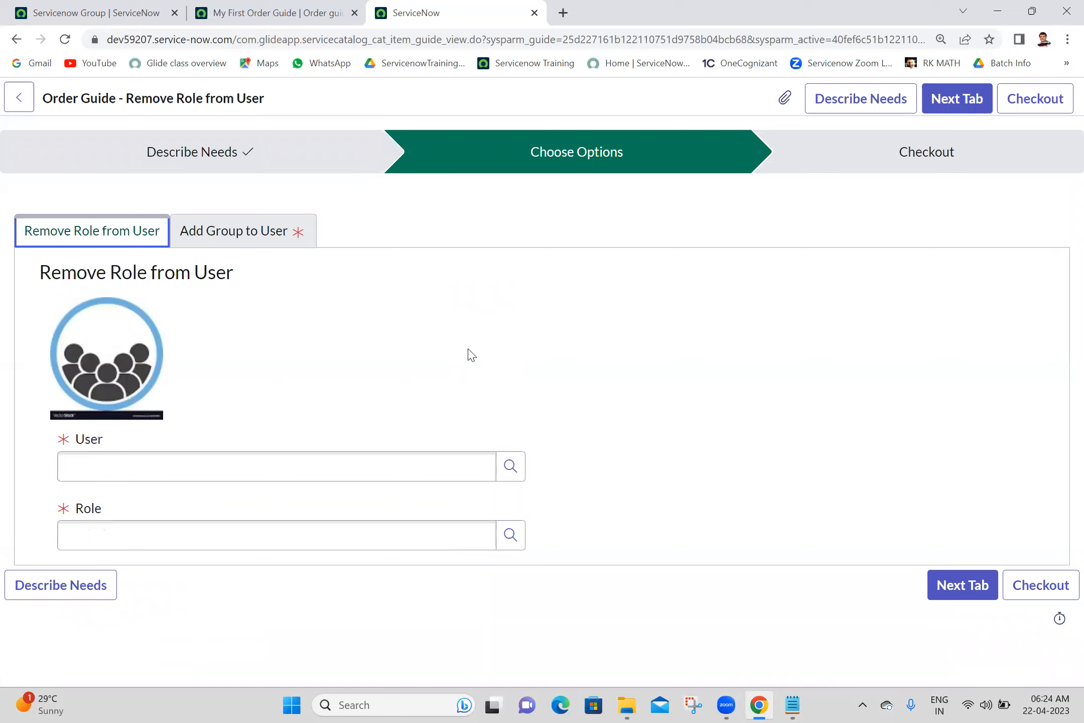
- For Remove Role from User, choose the matching user and role u_my_parent_user
{"action": "left_click", "coordinate": [374, 462]}
{"action": "type", "text": "anji"}
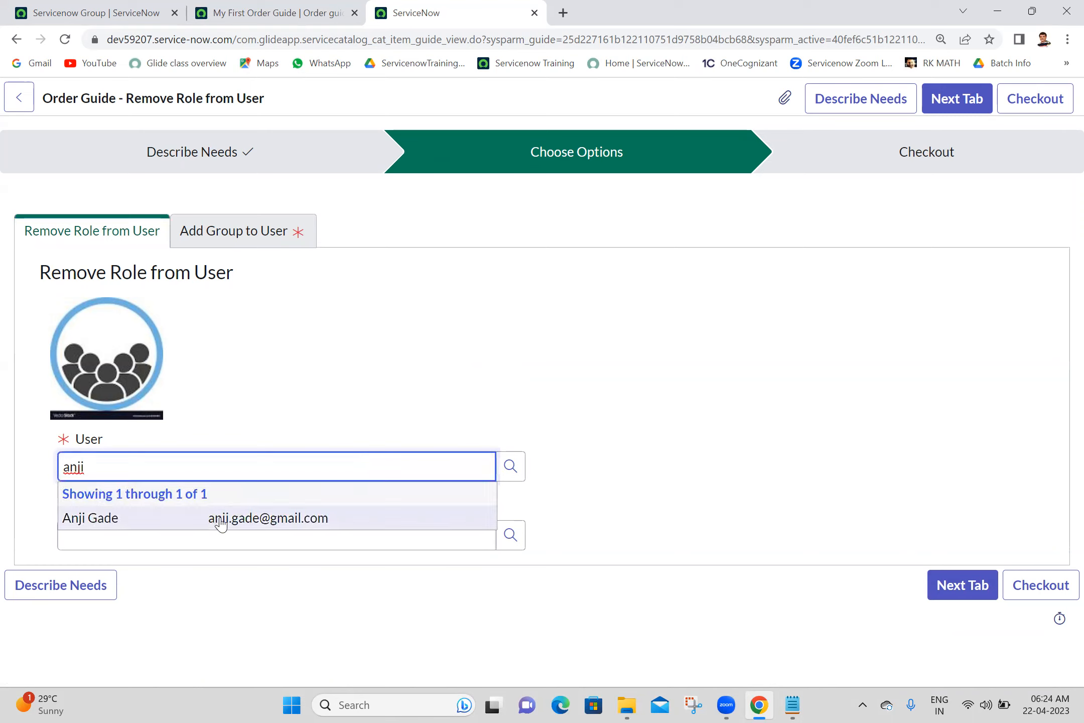
{"action": "left_click", "coordinate": [221, 524]}
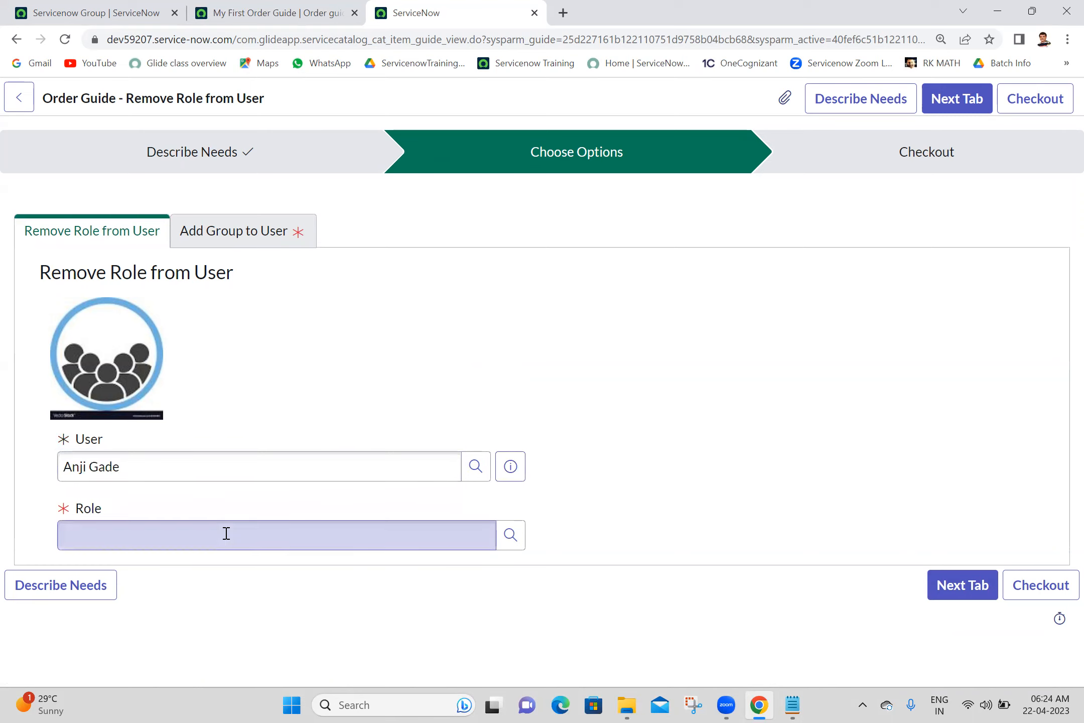
{"action": "left_click", "coordinate": [226, 533]}
{"action": "type", "text": "u"}
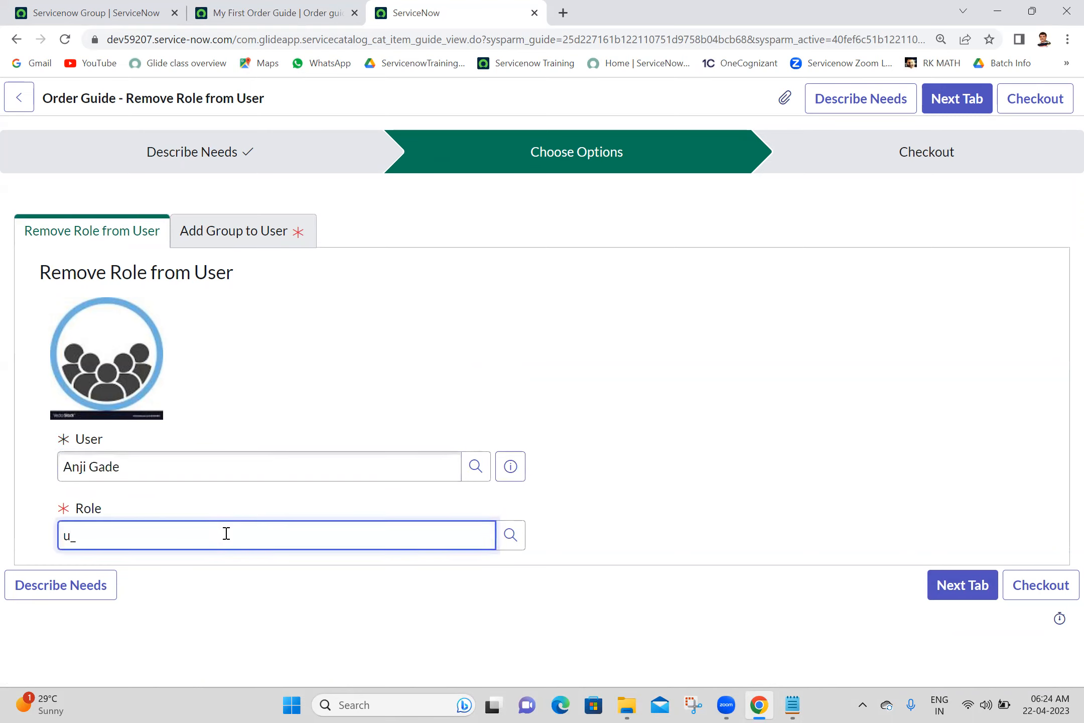
{"action": "type", "text": "_"}
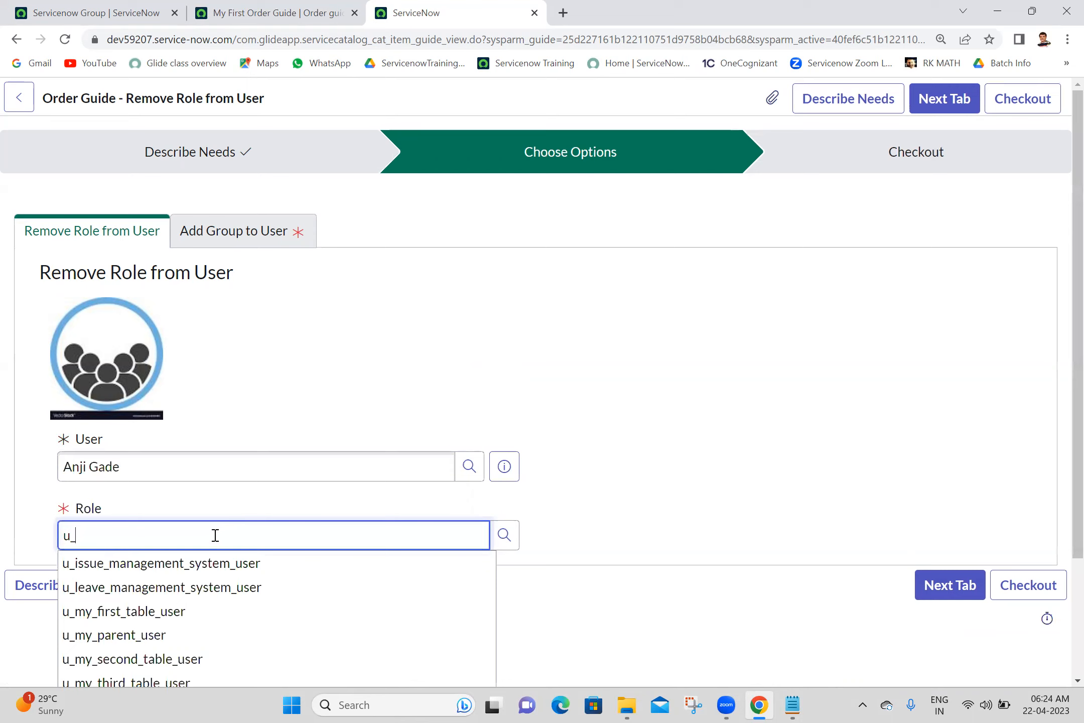
{"action": "left_click", "coordinate": [124, 636]}
- For Add Group to User, choose the matching user and group Servicenow Testing, then check out
{"action": "left_click", "coordinate": [940, 587]}
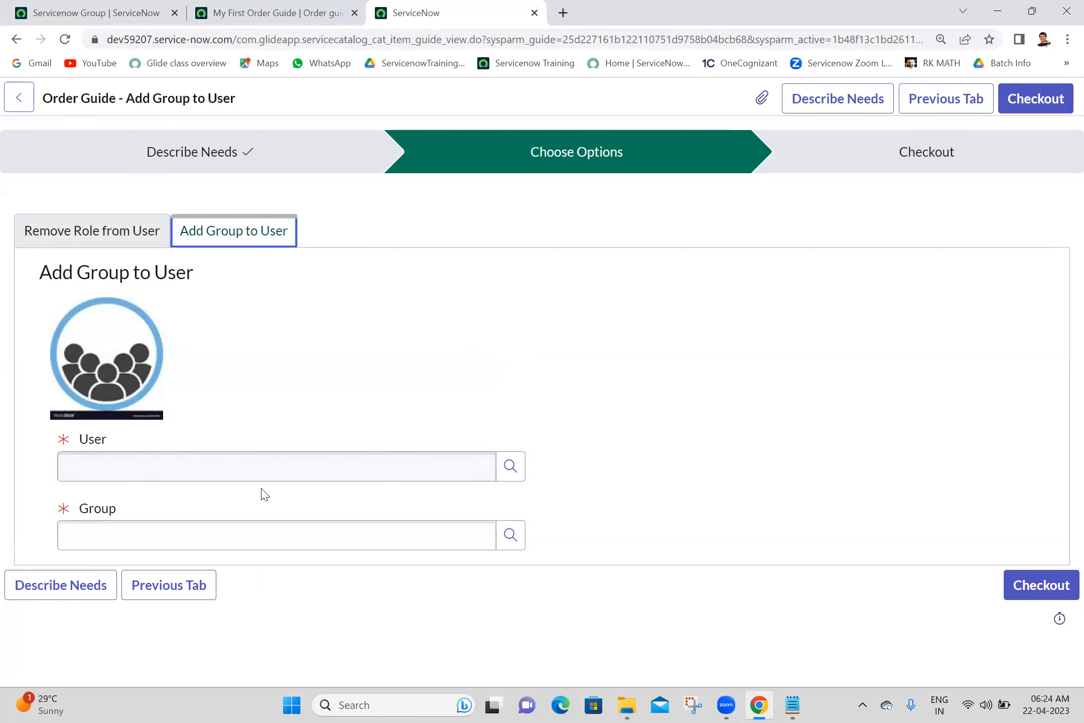
{"action": "left_click", "coordinate": [273, 462]}
{"action": "type", "text": "anji"}
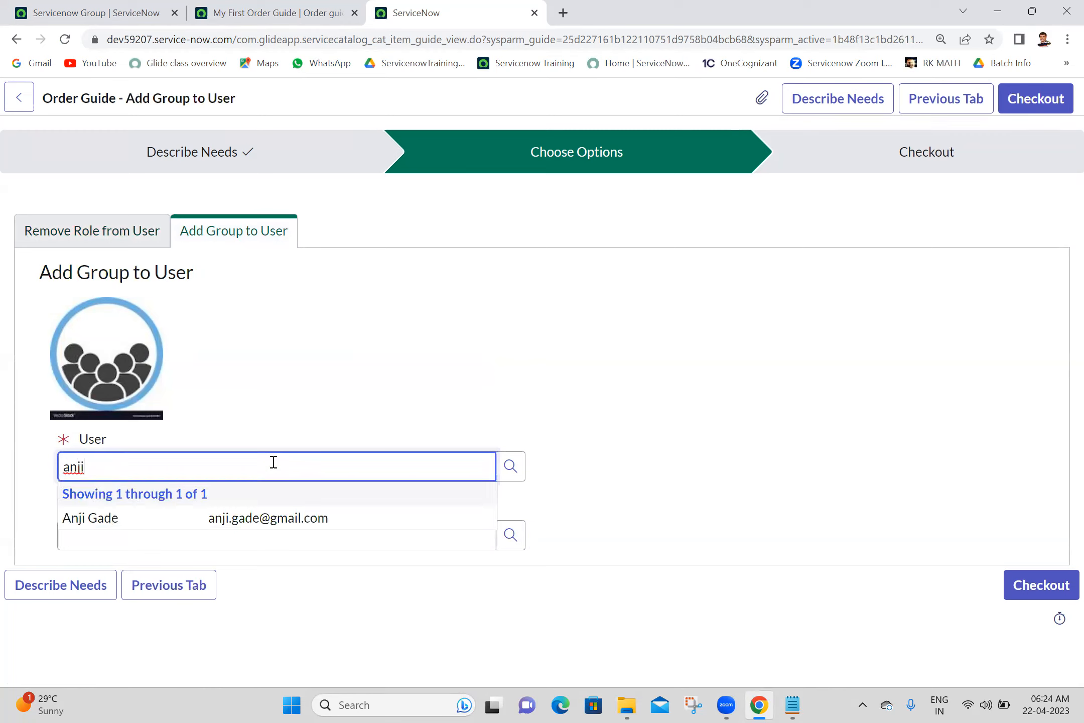
{"action": "left_click", "coordinate": [218, 517]}
{"action": "left_click", "coordinate": [224, 543]}
{"action": "type", "text": "se"}
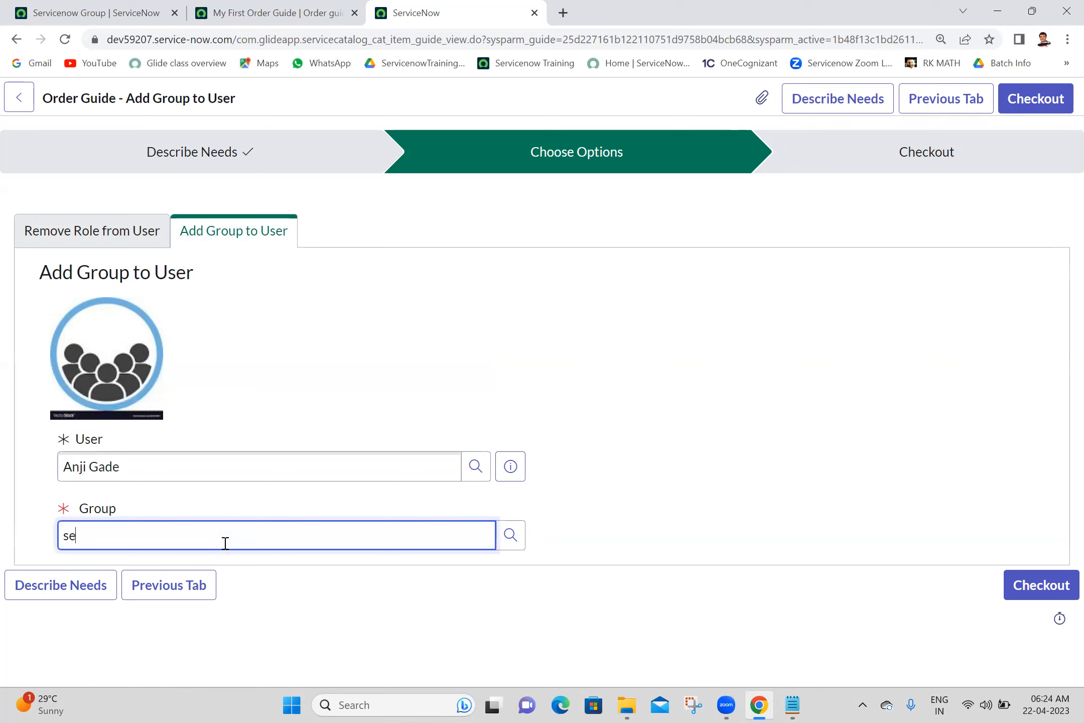
{"action": "type", "text": "rvice"}
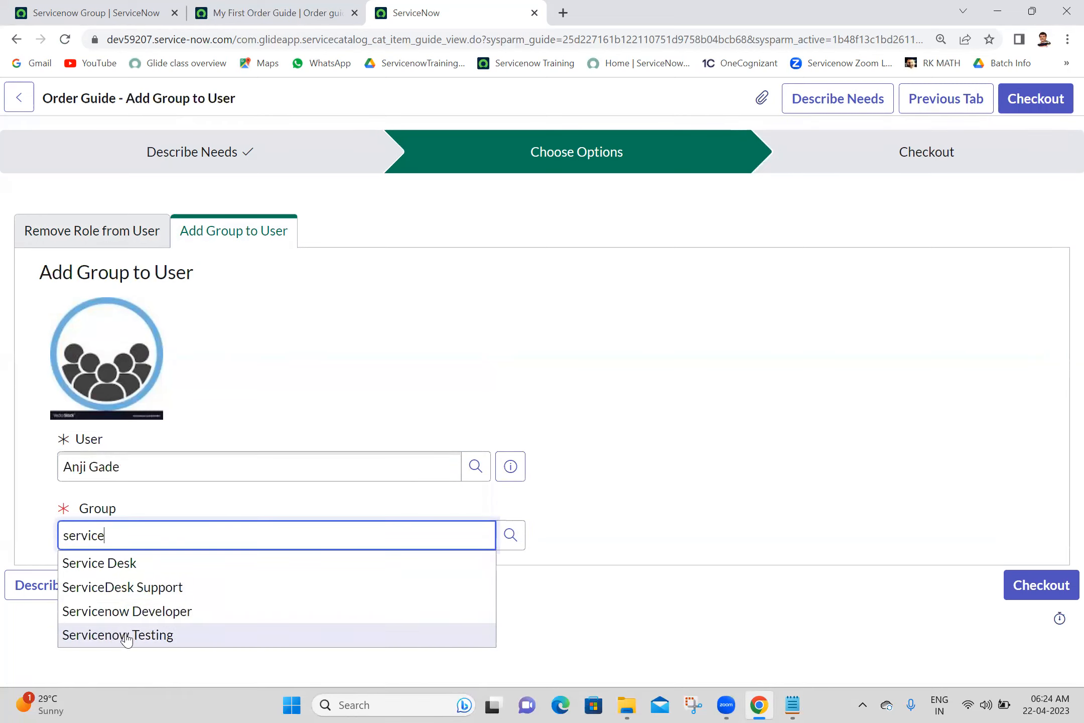
{"action": "left_click", "coordinate": [124, 637]}
{"action": "left_click", "coordinate": [1035, 592]}
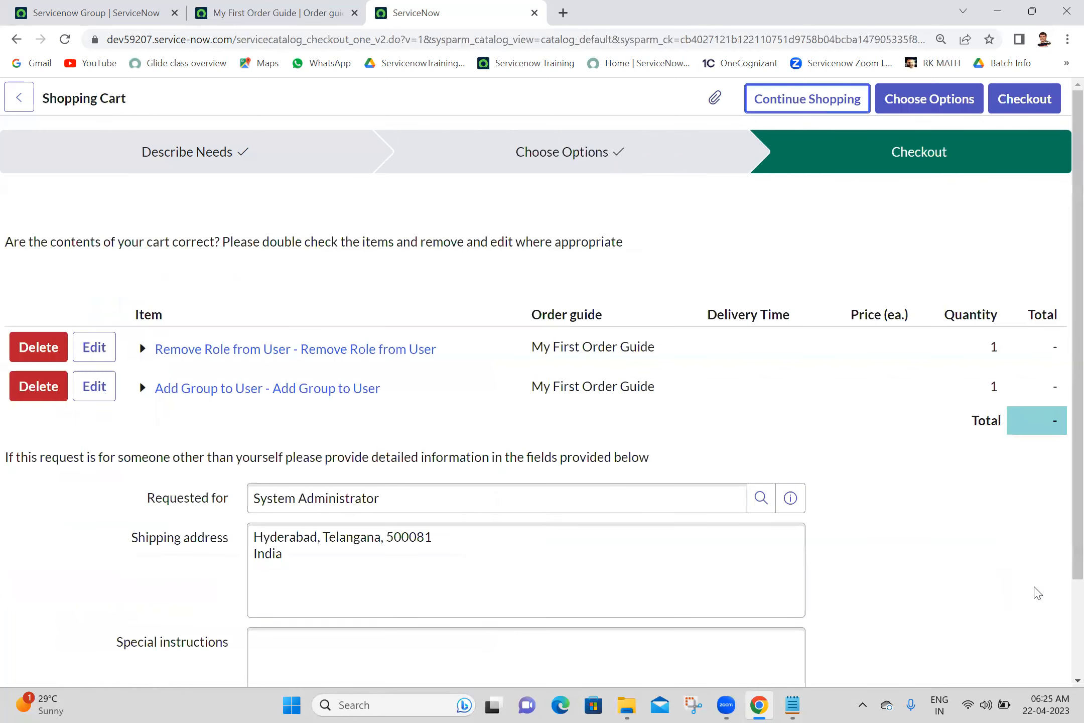
- Submit the two-item cart as request REQ0010034 and view its record in a new tab
{"action": "scroll", "coordinate": [1060, 452], "scroll_direction": "down", "scroll_amount": 2}
{"action": "scroll", "coordinate": [1060, 301], "scroll_direction": "up", "scroll_amount": 2}
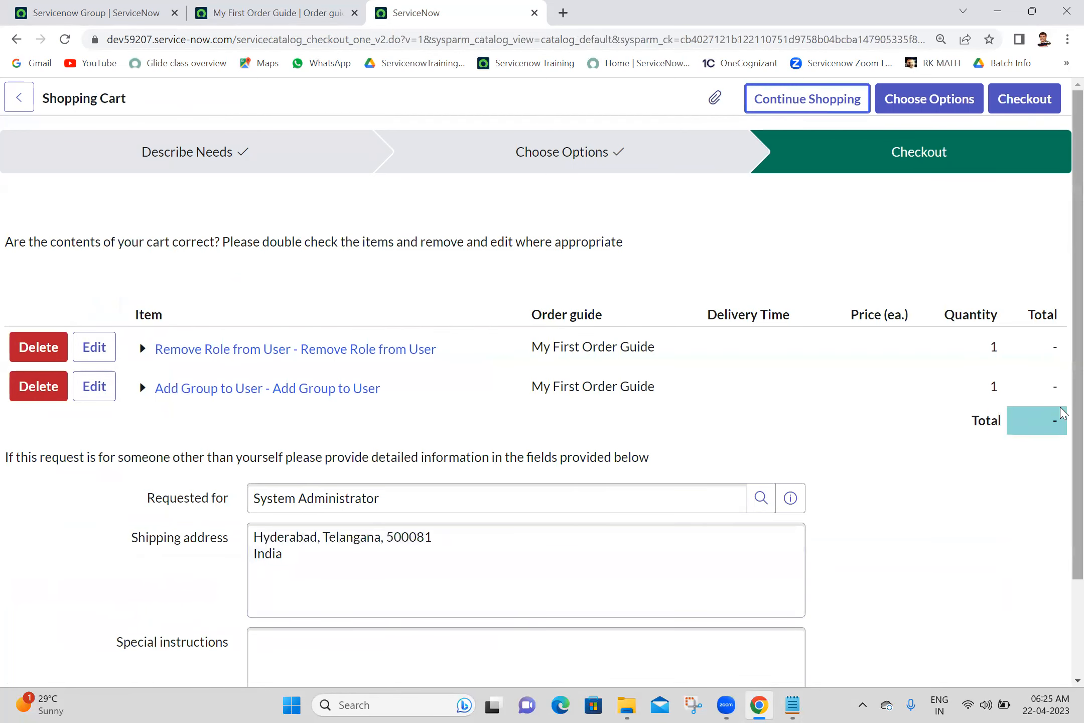
{"action": "scroll", "coordinate": [1060, 452], "scroll_direction": "down", "scroll_amount": 2}
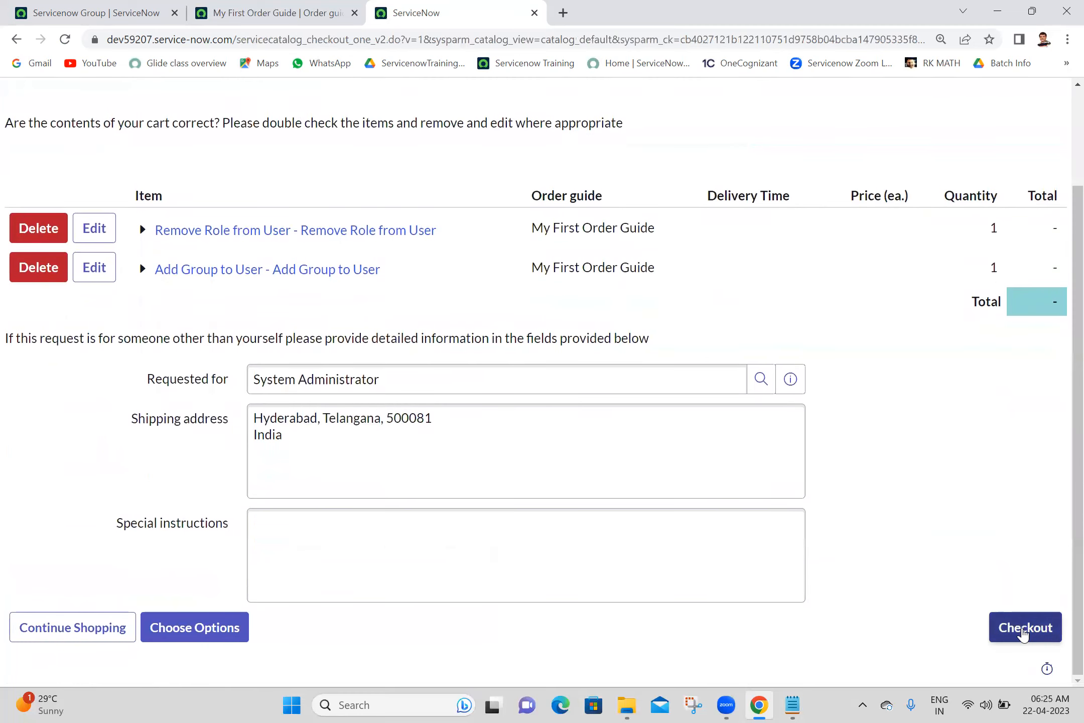
{"action": "left_click", "coordinate": [1024, 634]}
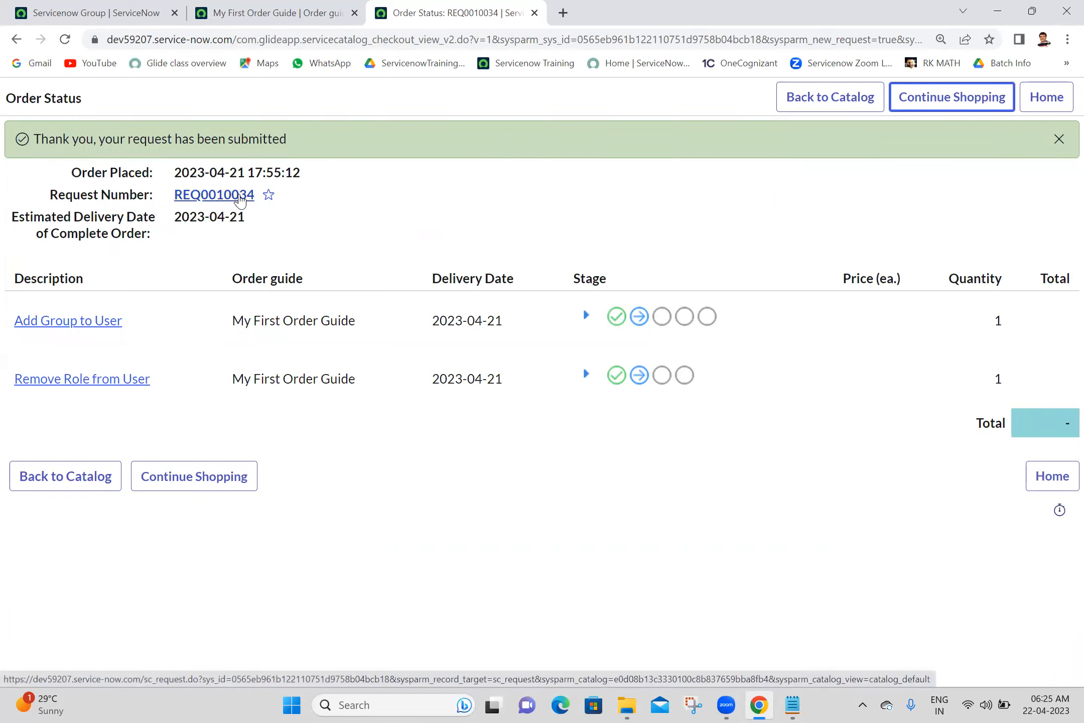
{"action": "middle_click", "coordinate": [240, 197]}
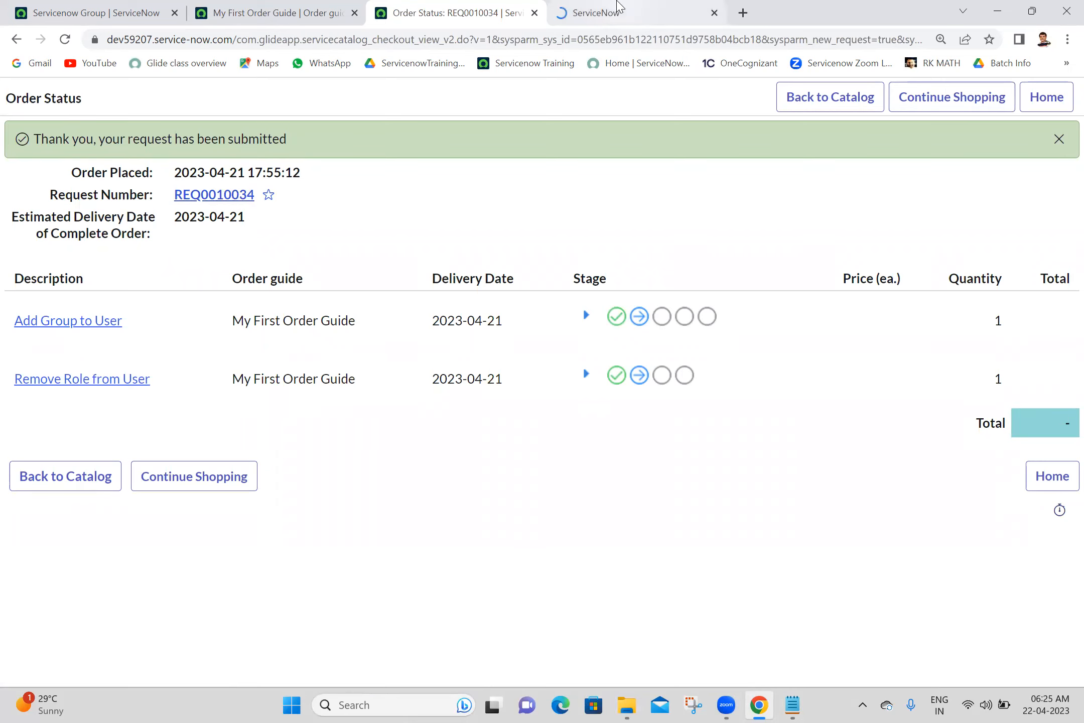
{"action": "left_click", "coordinate": [618, 7]}
{"action": "scroll", "coordinate": [1060, 543], "scroll_direction": "down", "scroll_amount": 5}
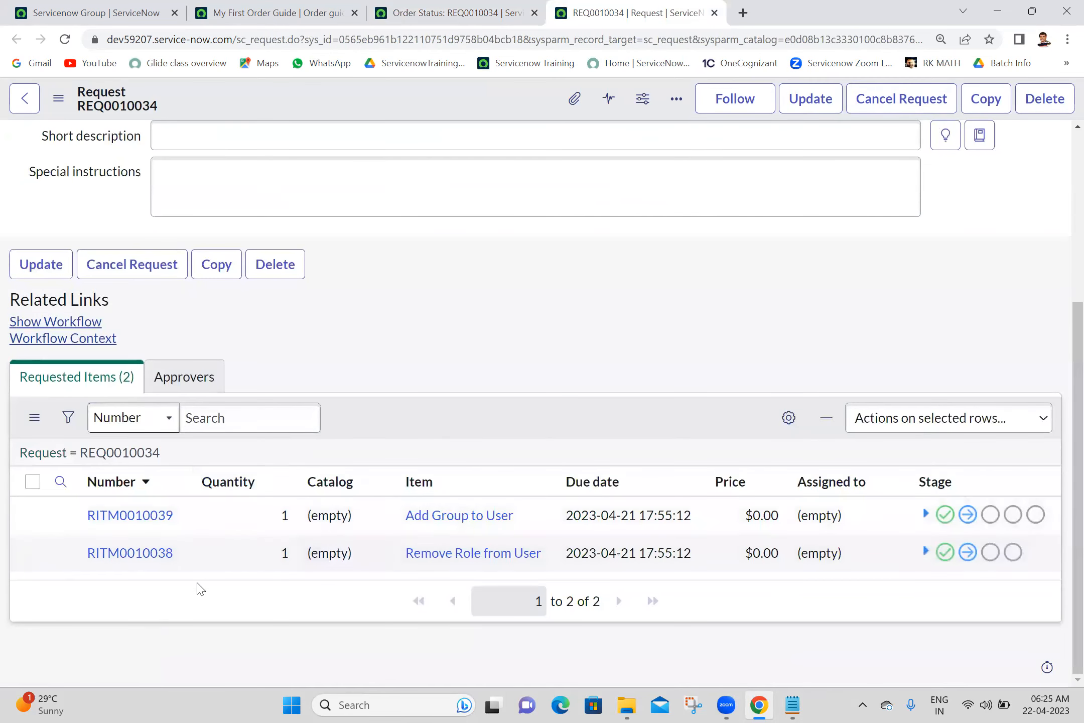
{"action": "left_click", "coordinate": [231, 554]}
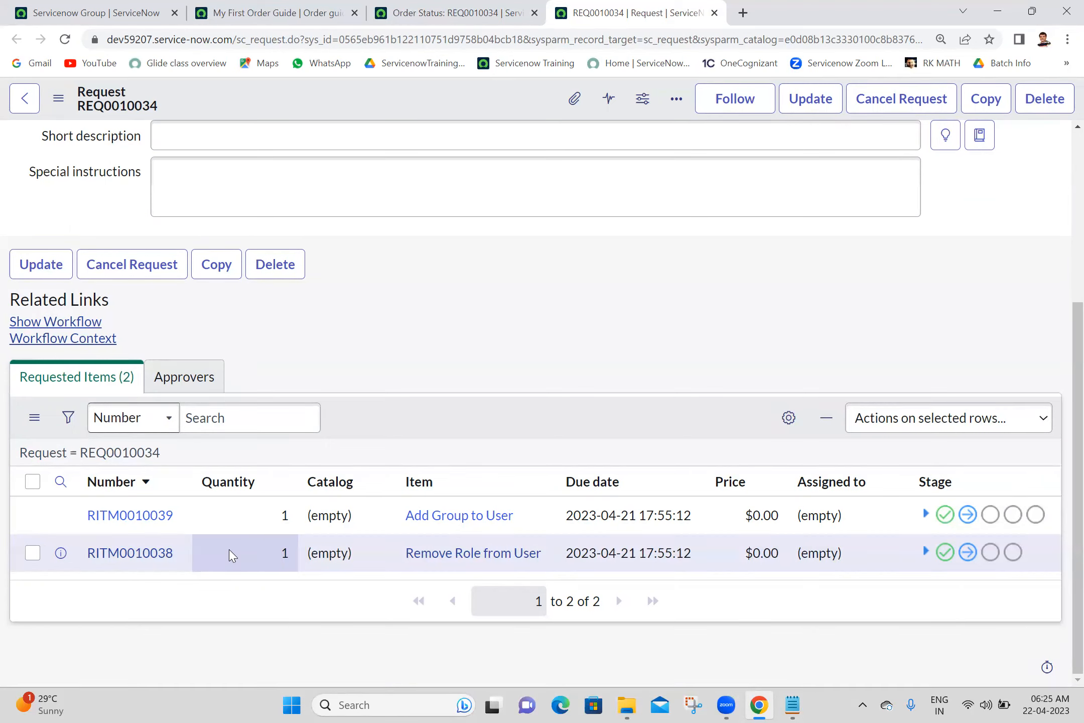
{"action": "left_click", "coordinate": [231, 555]}
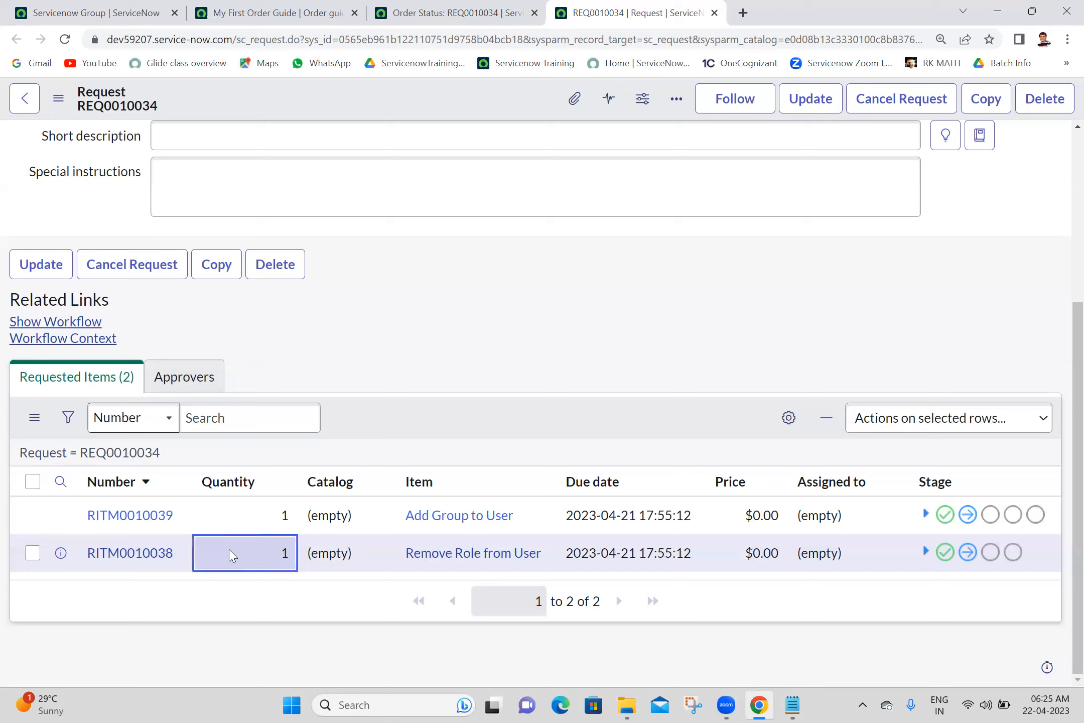
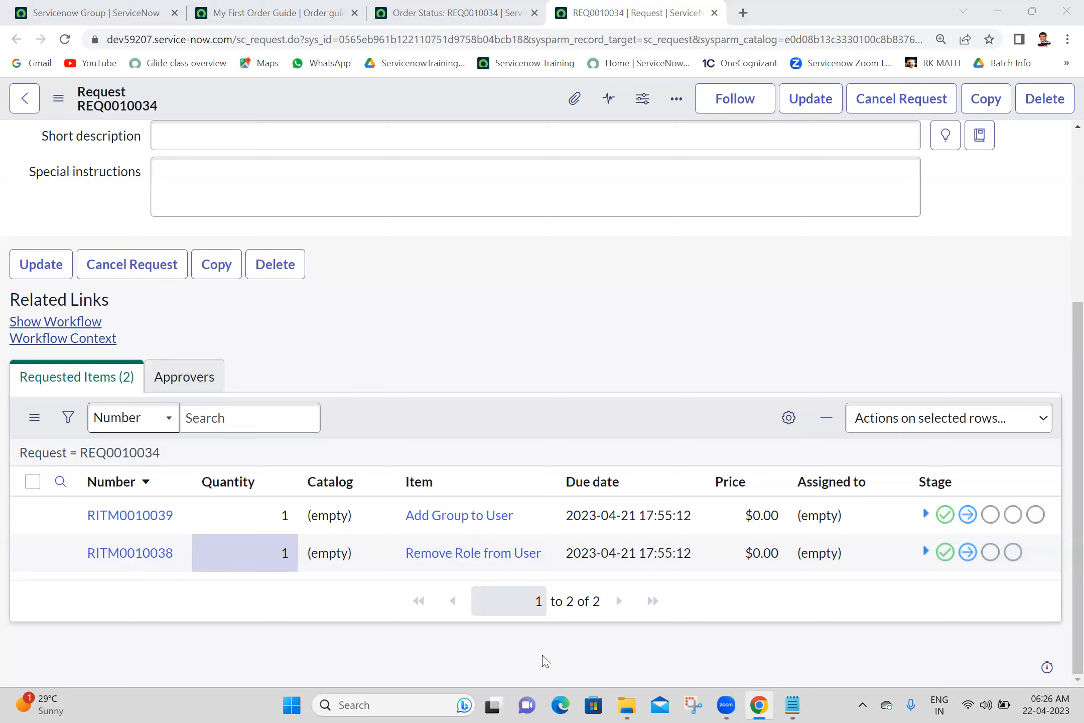
- Review REQ0010034's Short description and Special instructions fields, then scroll down the request form
{"action": "left_click", "coordinate": [703, 202]}
{"action": "left_click", "coordinate": [617, 126]}
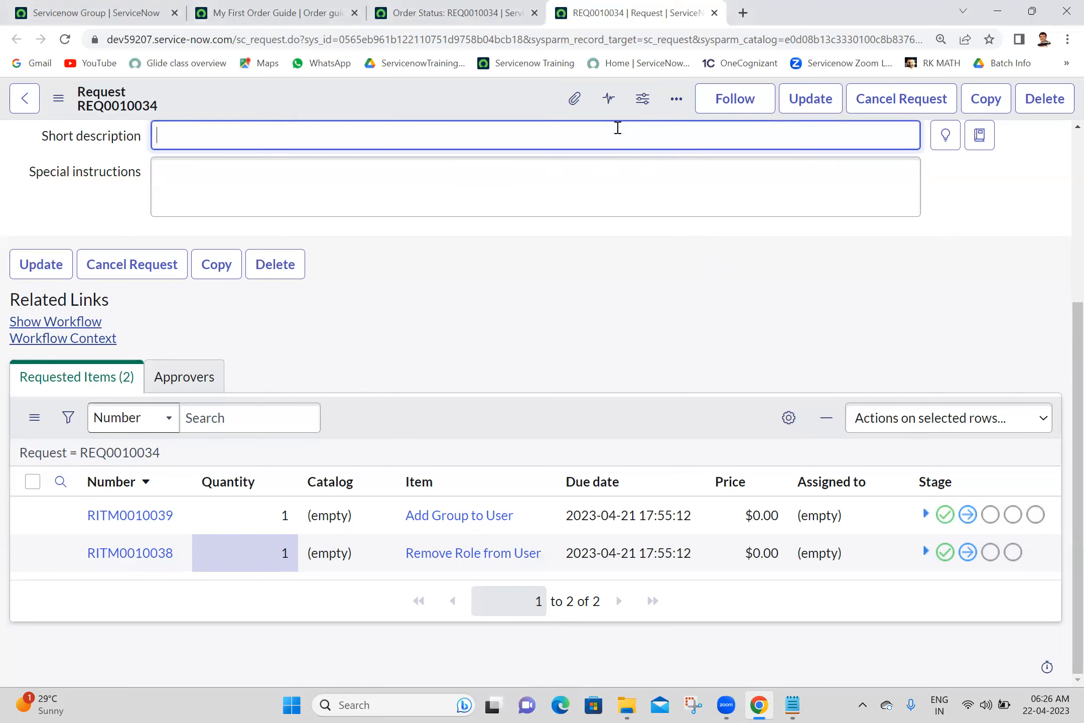
{"action": "left_click", "coordinate": [647, 199]}
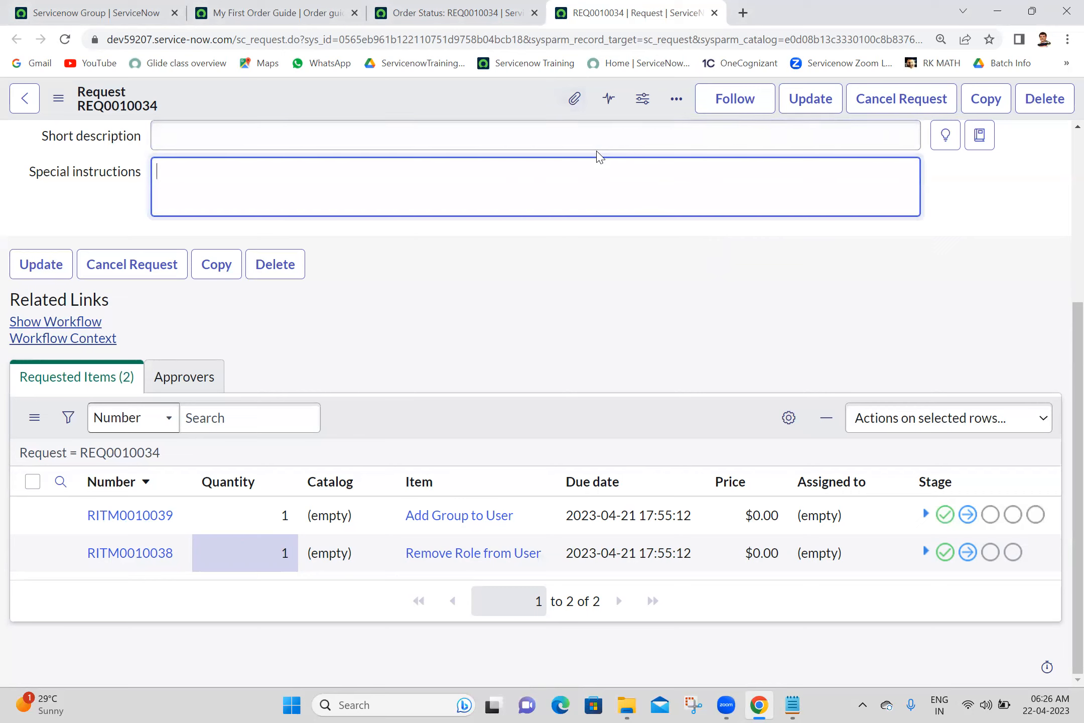
{"action": "left_click", "coordinate": [598, 145]}
{"action": "left_click", "coordinate": [631, 199]}
{"action": "left_click", "coordinate": [552, 126]}
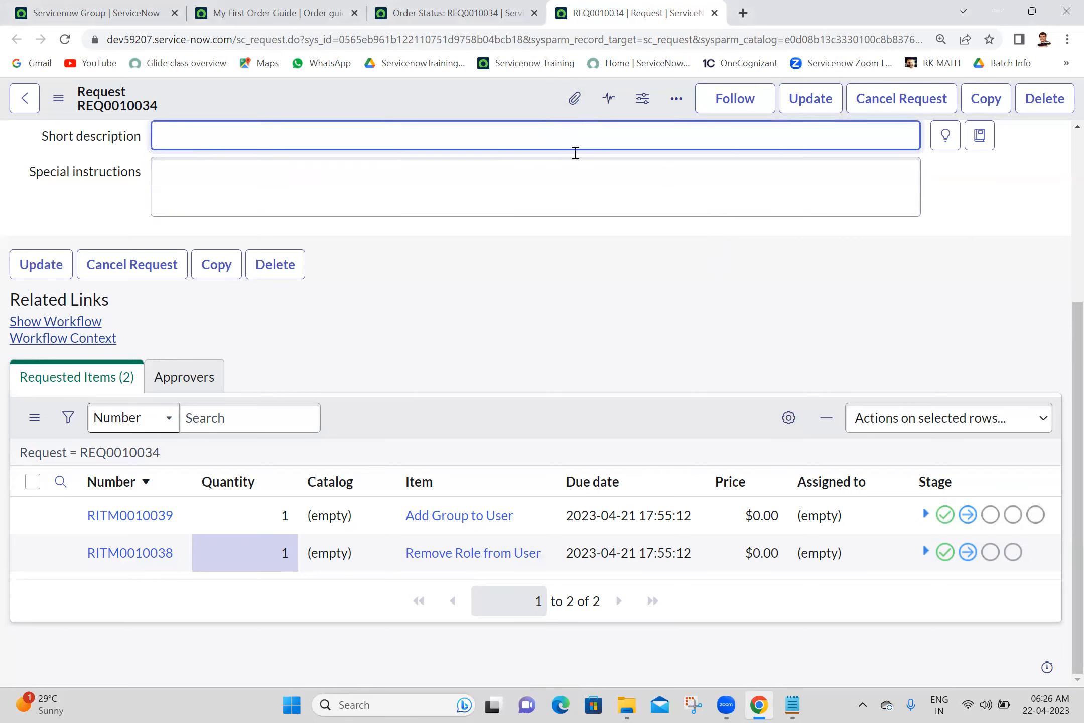
{"action": "left_click", "coordinate": [614, 207]}
{"action": "left_click", "coordinate": [537, 124]}
{"action": "left_click", "coordinate": [607, 205]}
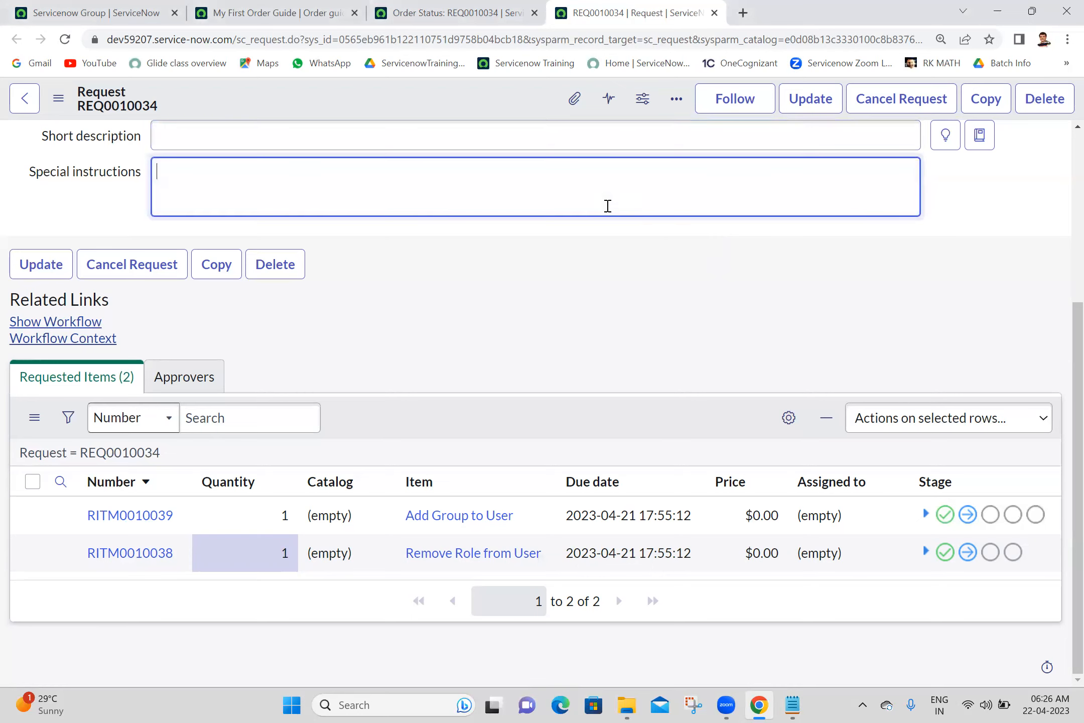
{"action": "left_click", "coordinate": [553, 138]}
{"action": "left_click", "coordinate": [650, 293]}
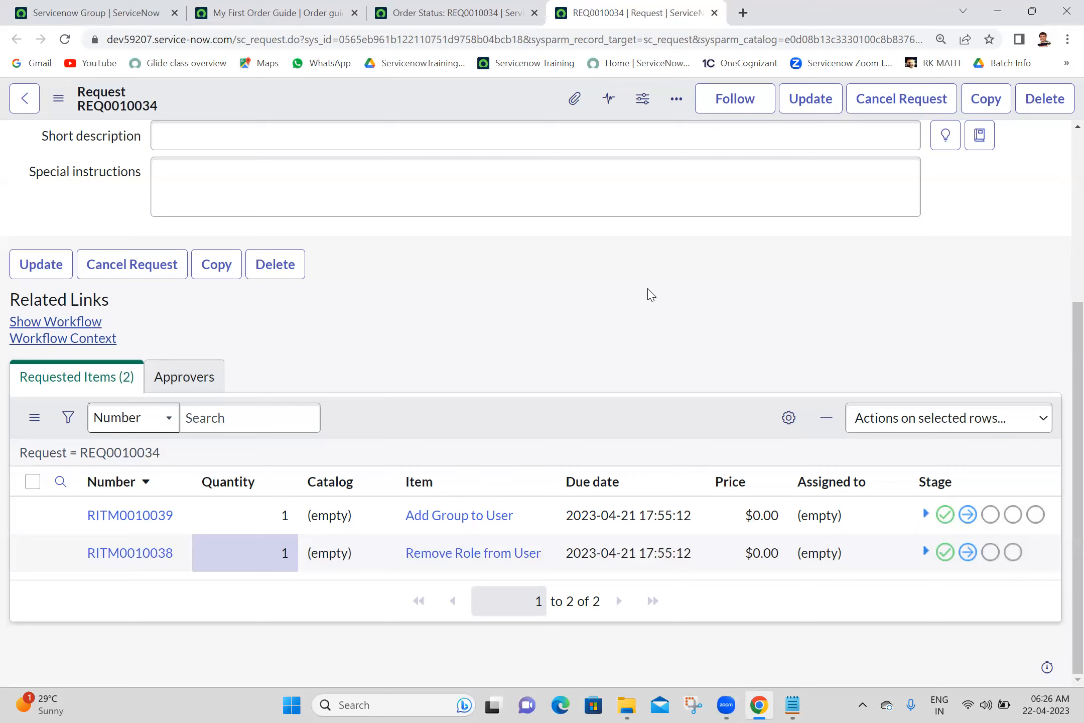
{"action": "left_click", "coordinate": [1073, 359]}
{"action": "left_click_drag", "start_coordinate": [1073, 359], "coordinate": [1049, 51]}
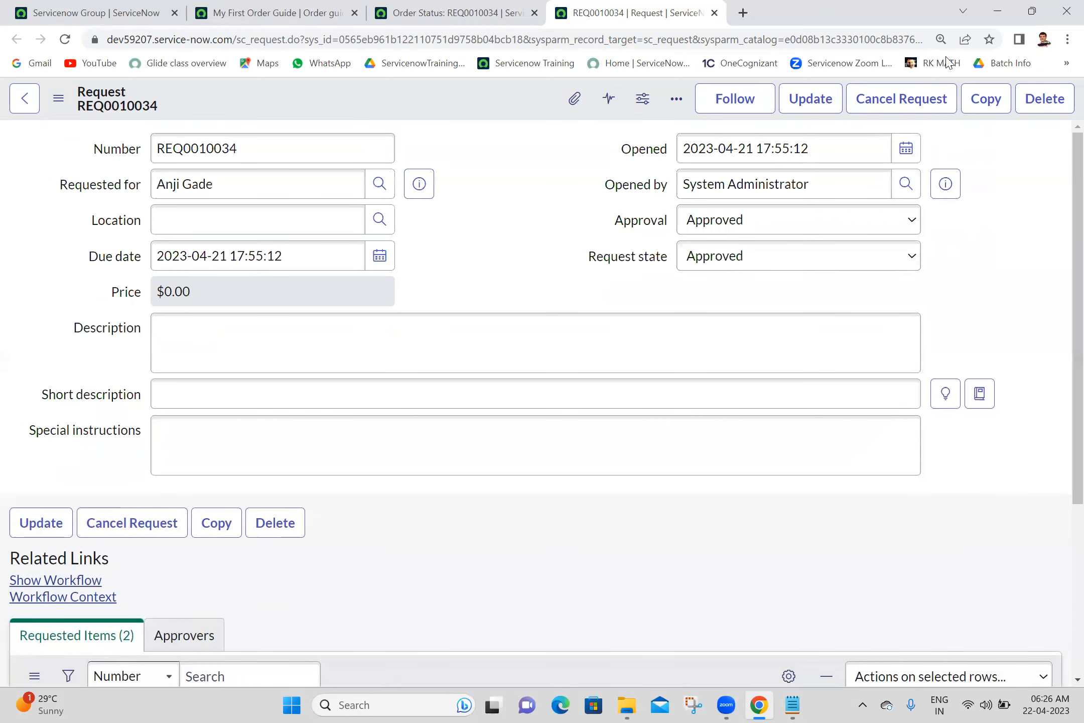
- Close the request and order status tabs and tick Cascade Variables on My First Order Guide
{"action": "left_click", "coordinate": [714, 12]}
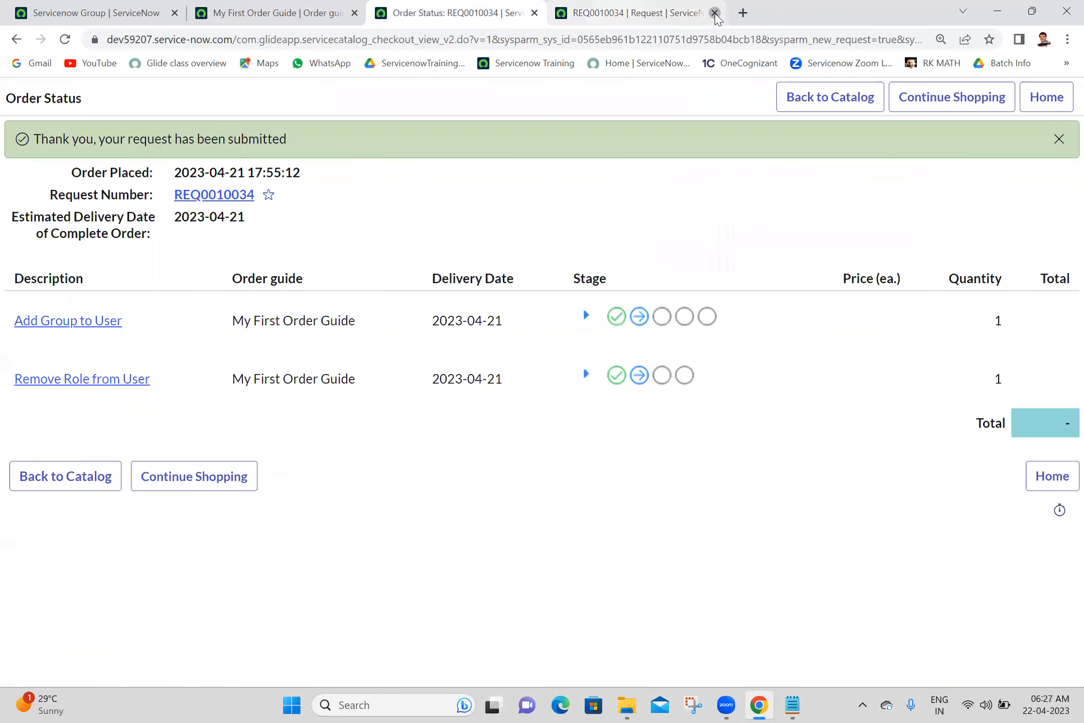
{"action": "left_click", "coordinate": [534, 13]}
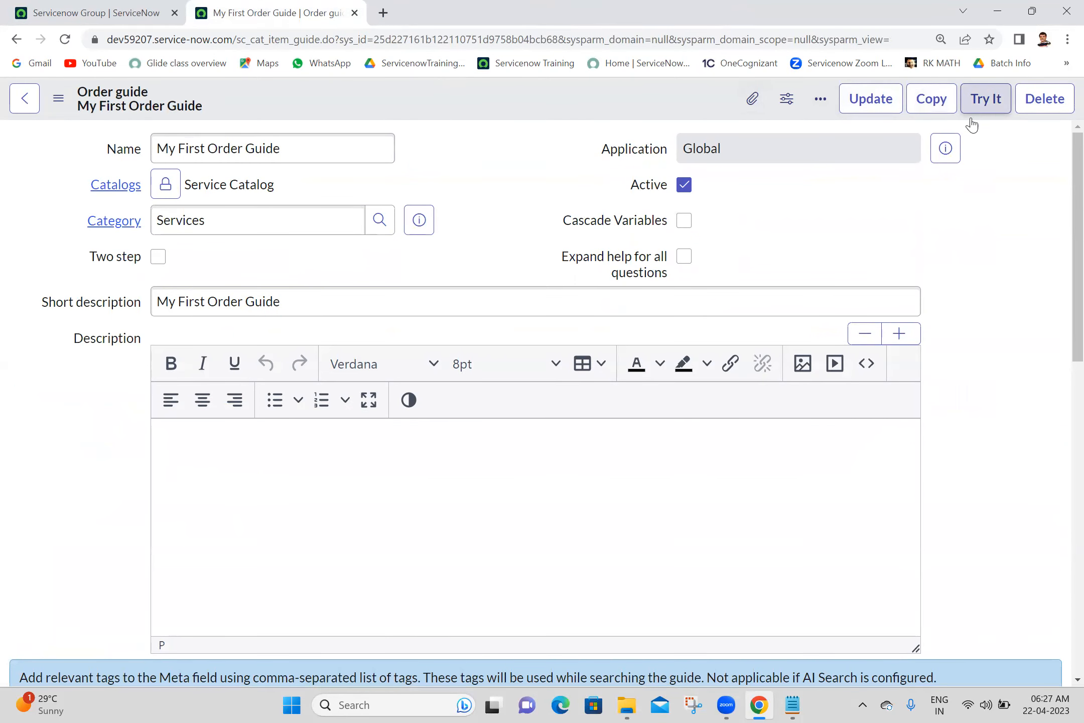
{"action": "left_click", "coordinate": [685, 224]}
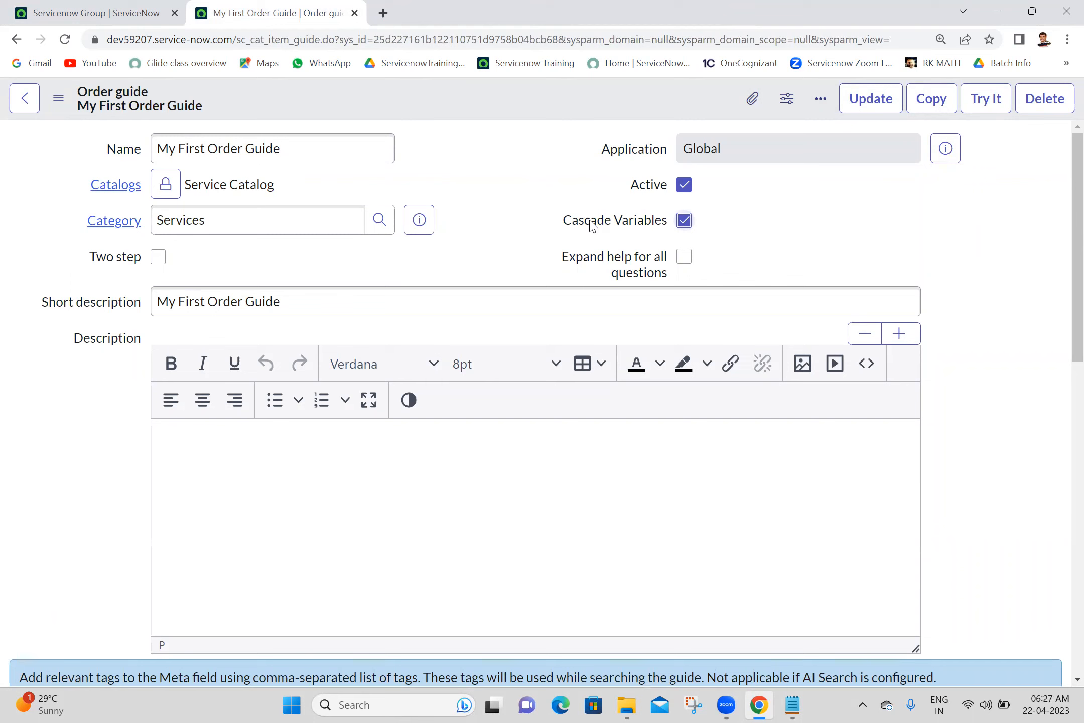
- Save the My First Order Guide record from the header's context menu
{"action": "right_click", "coordinate": [500, 100]}
{"action": "left_click", "coordinate": [533, 112]}
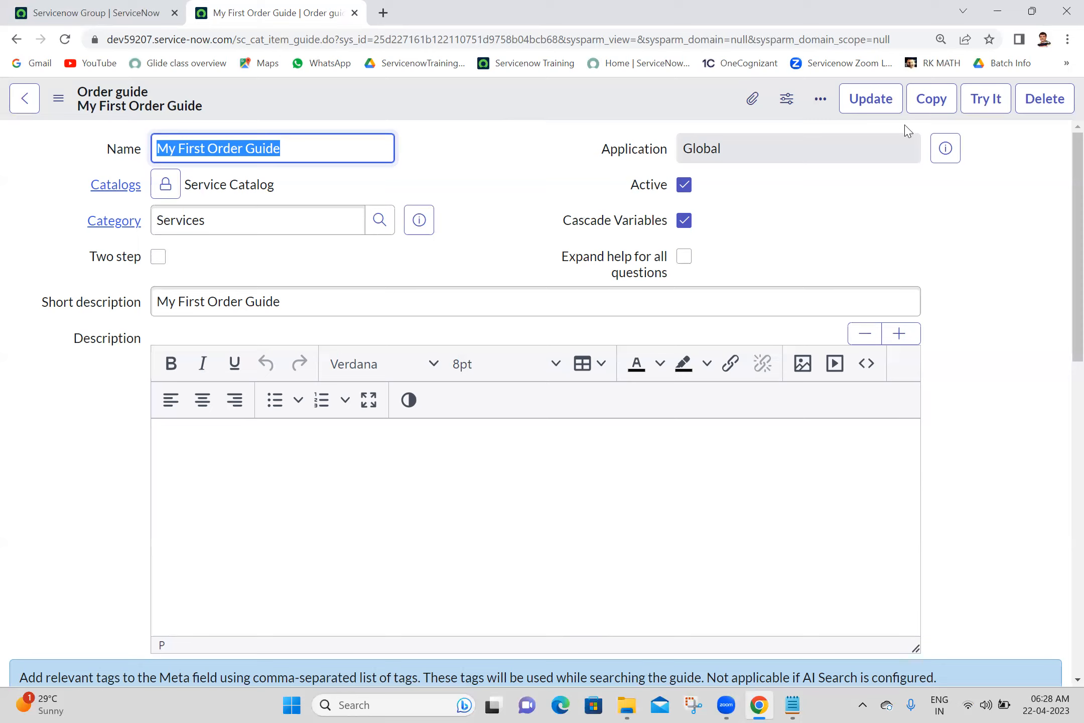
{"action": "right_click", "coordinate": [548, 99]}
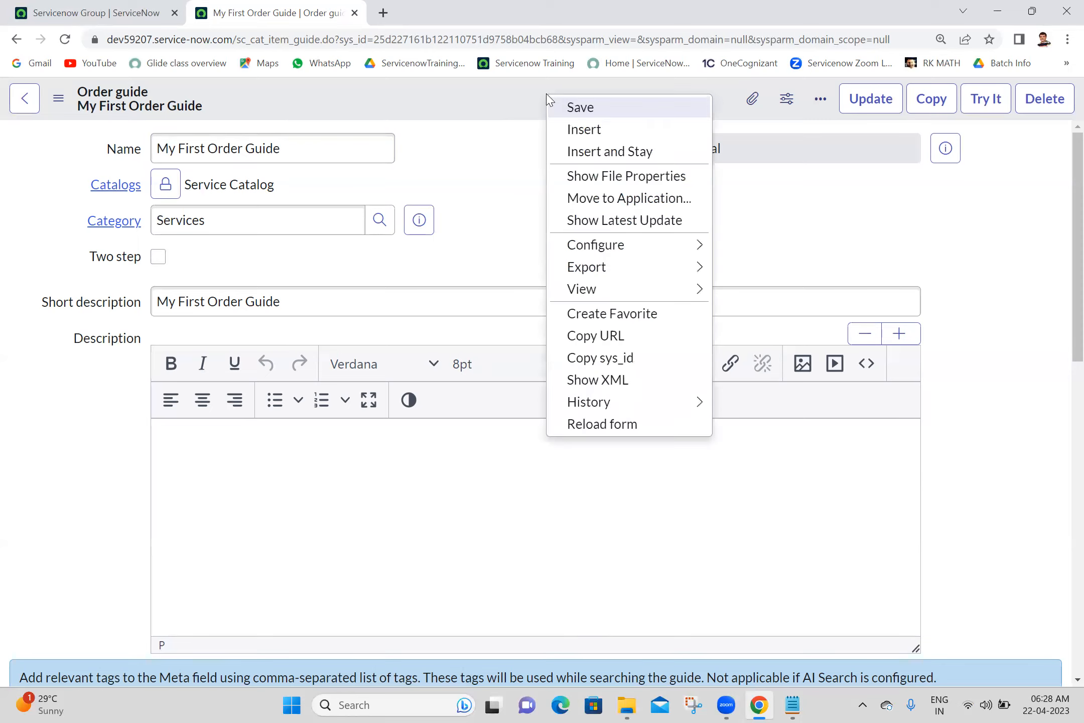
{"action": "left_click", "coordinate": [559, 108]}
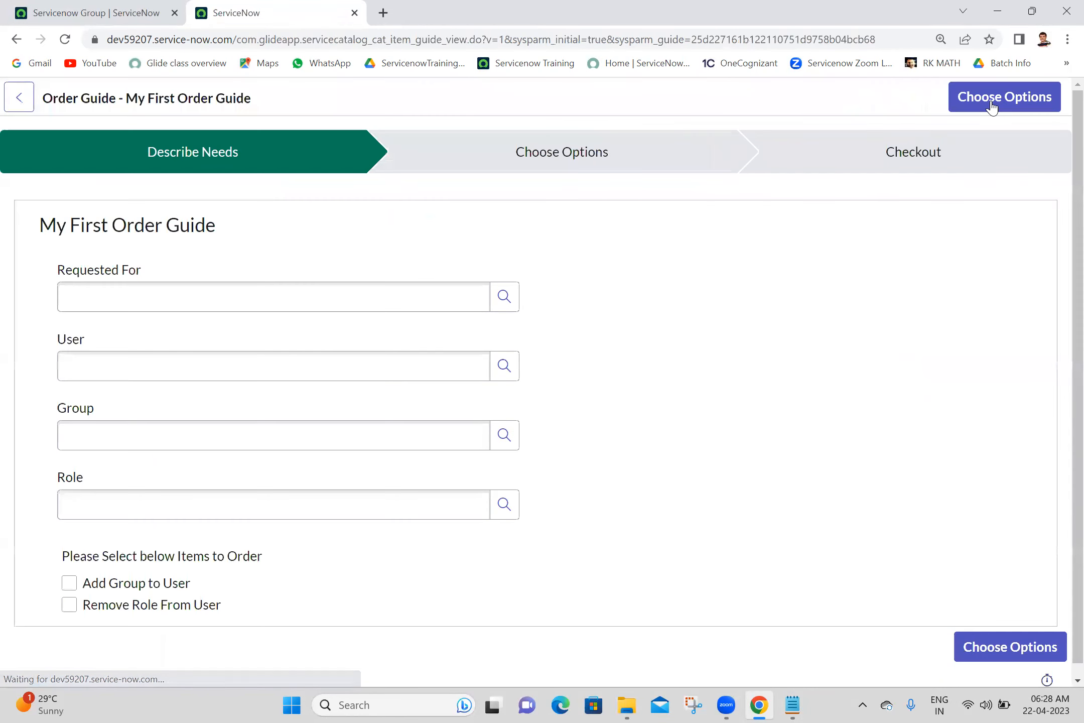
- Set both Requested For and User to the matching user from autocomplete
{"action": "left_click", "coordinate": [389, 310]}
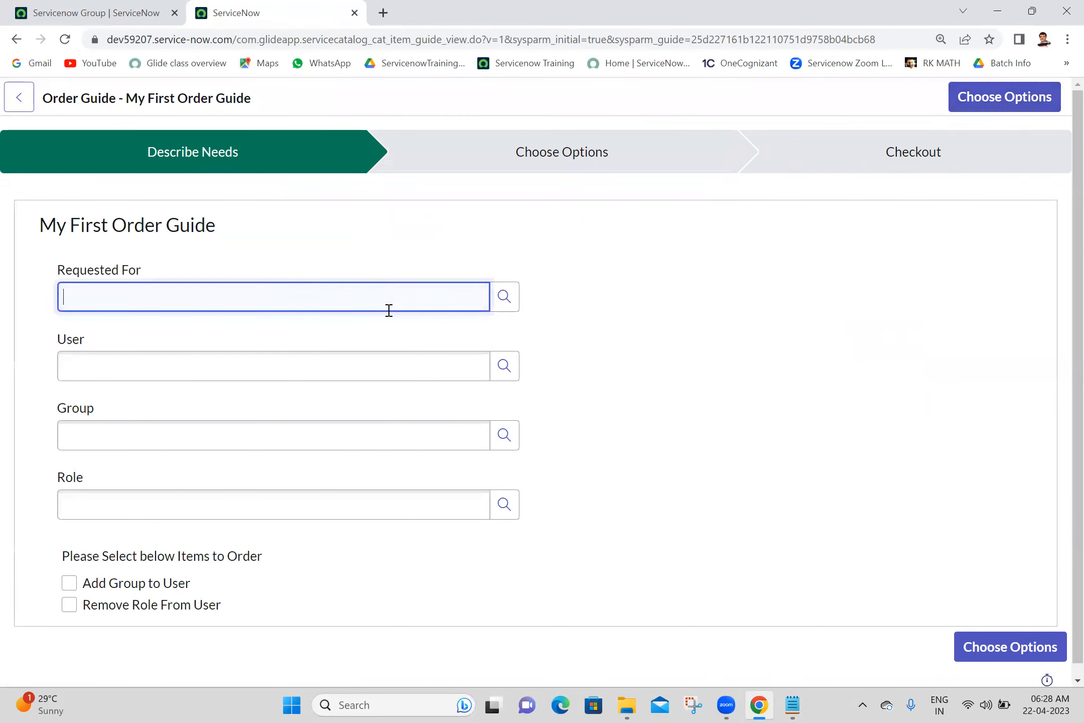
{"action": "type", "text": "anji"}
{"action": "left_click", "coordinate": [264, 346]}
{"action": "left_click", "coordinate": [228, 356]}
{"action": "type", "text": "anji"}
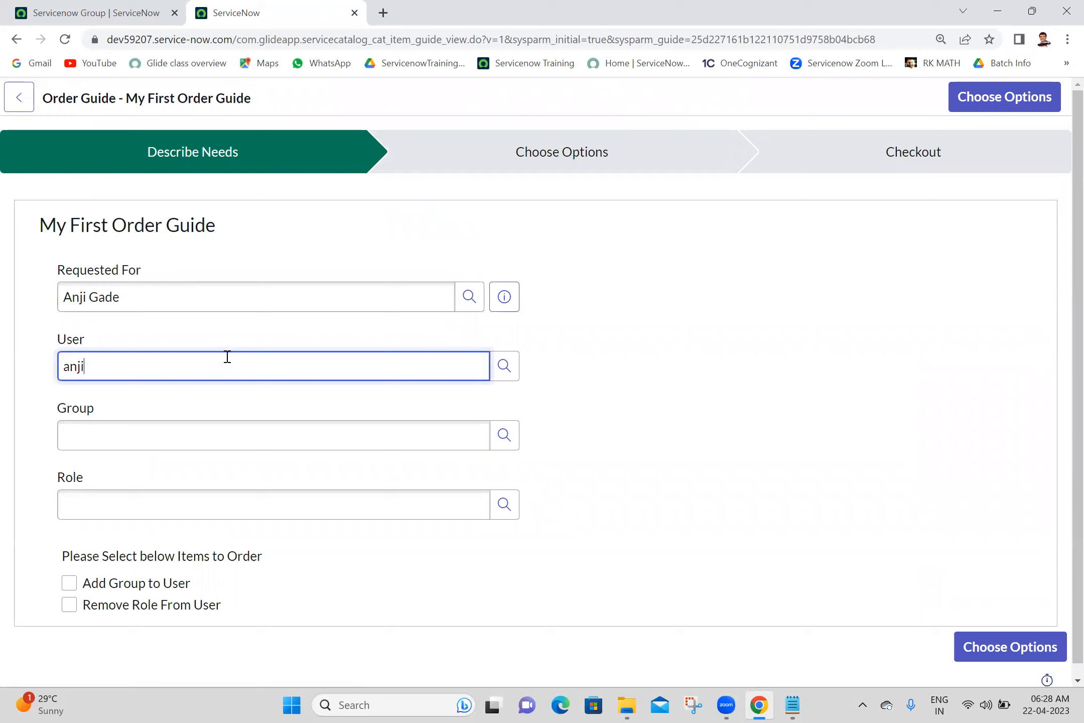
{"action": "left_click", "coordinate": [151, 422]}
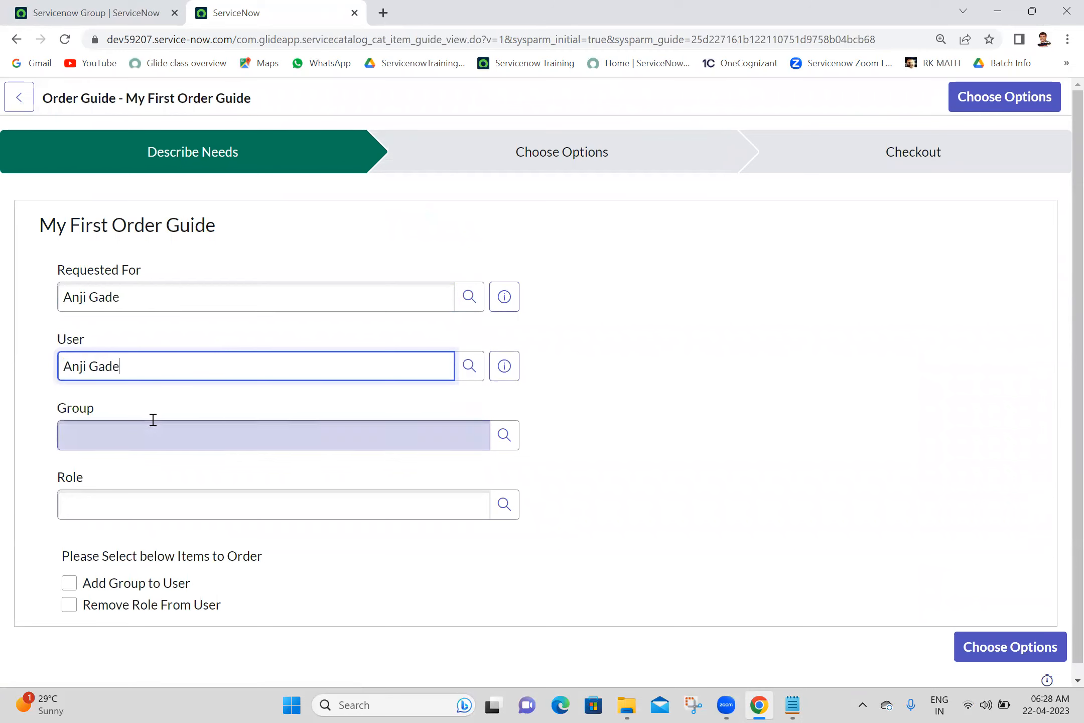
- Choose group Servicenow Developer and role servicenow_testing, and tick Add Group to User and Remove Role From User
{"action": "left_click", "coordinate": [153, 441]}
{"action": "type", "text": "serv"}
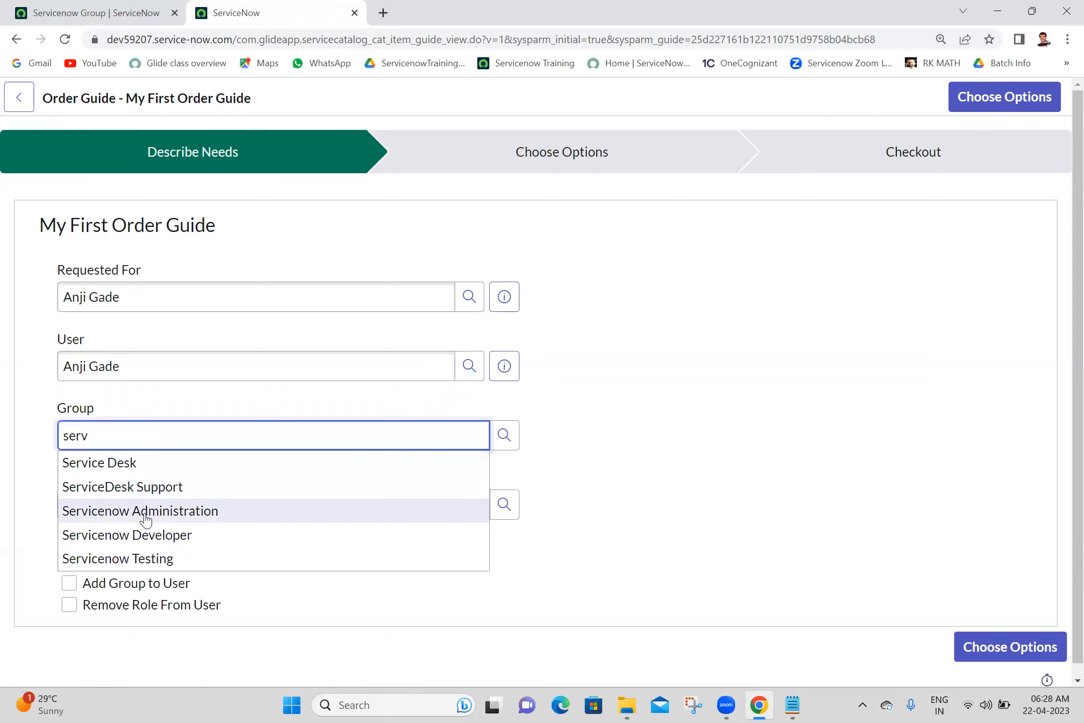
{"action": "left_click", "coordinate": [155, 540]}
{"action": "left_click", "coordinate": [188, 508]}
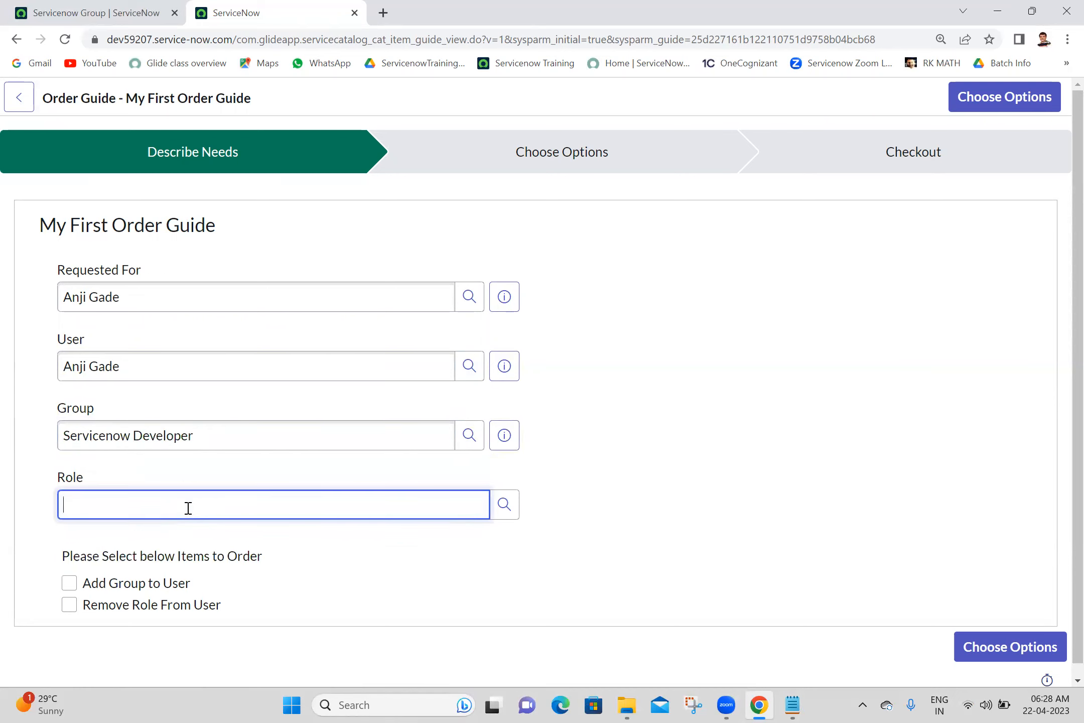
{"action": "type", "text": "servic"}
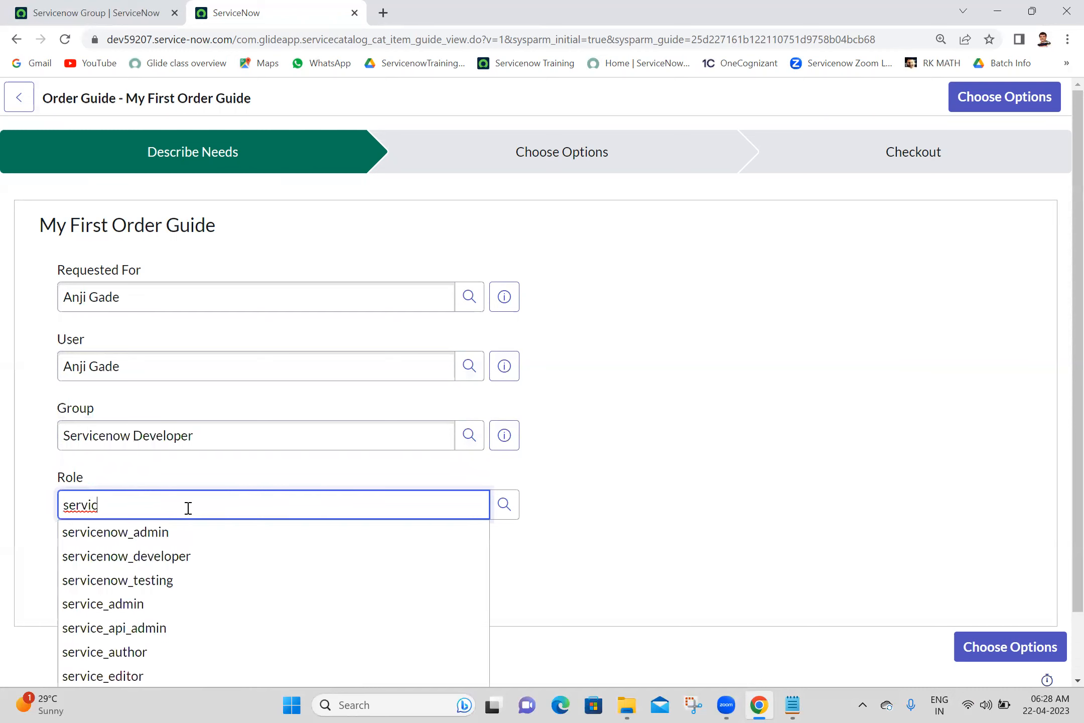
{"action": "left_click", "coordinate": [160, 580]}
{"action": "left_click", "coordinate": [69, 582]}
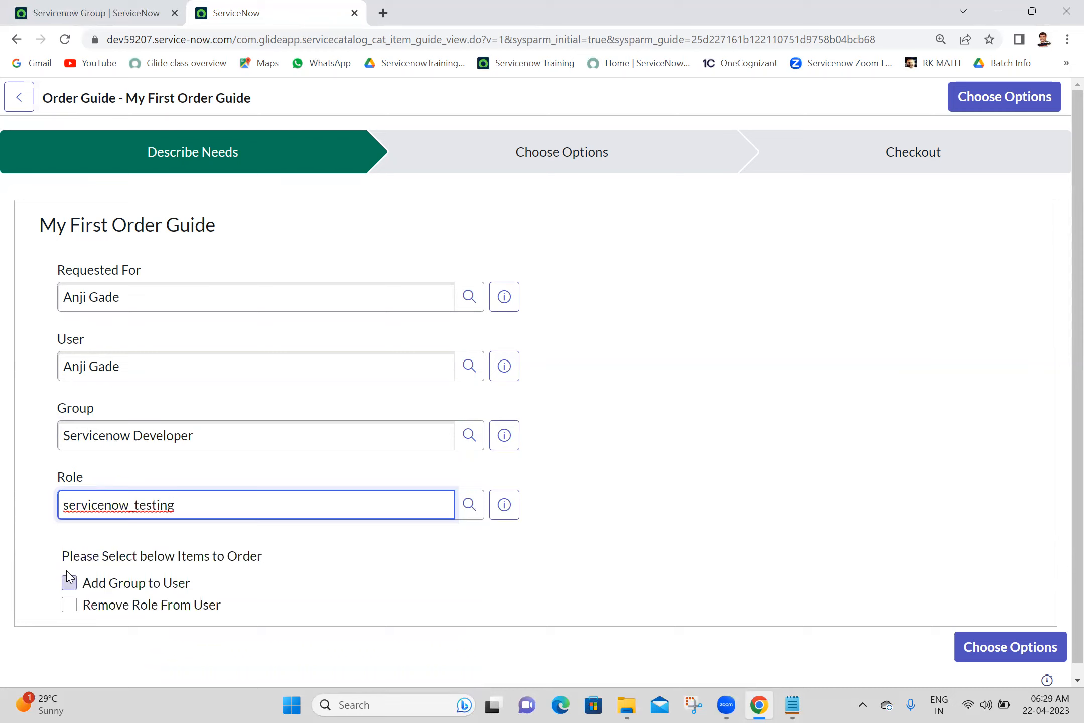
{"action": "left_click", "coordinate": [69, 605]}
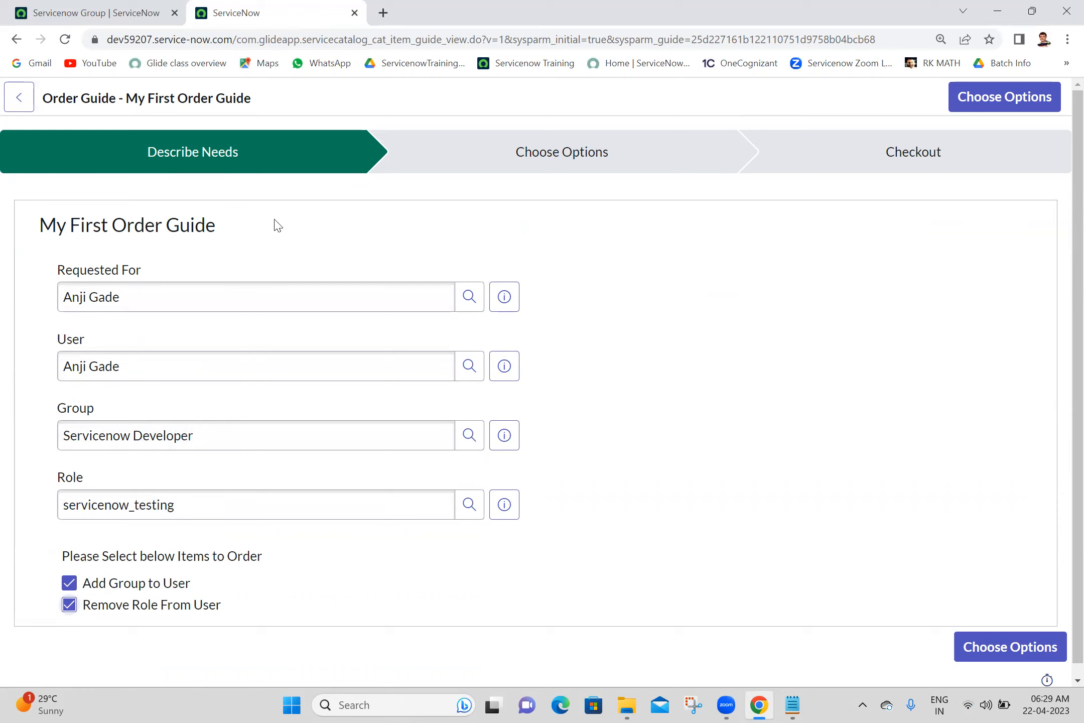
- On Choose Options, check that the Remove Role from User and Add Group to User items carry over the values
{"action": "left_click", "coordinate": [1001, 651]}
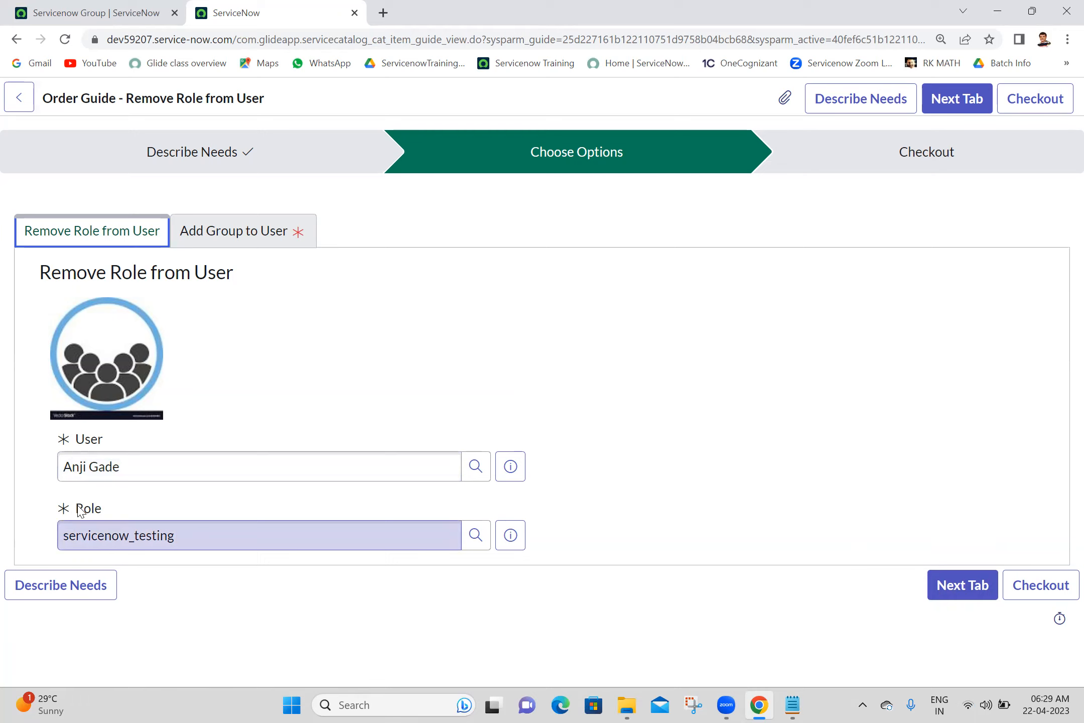
{"action": "left_click", "coordinate": [966, 596]}
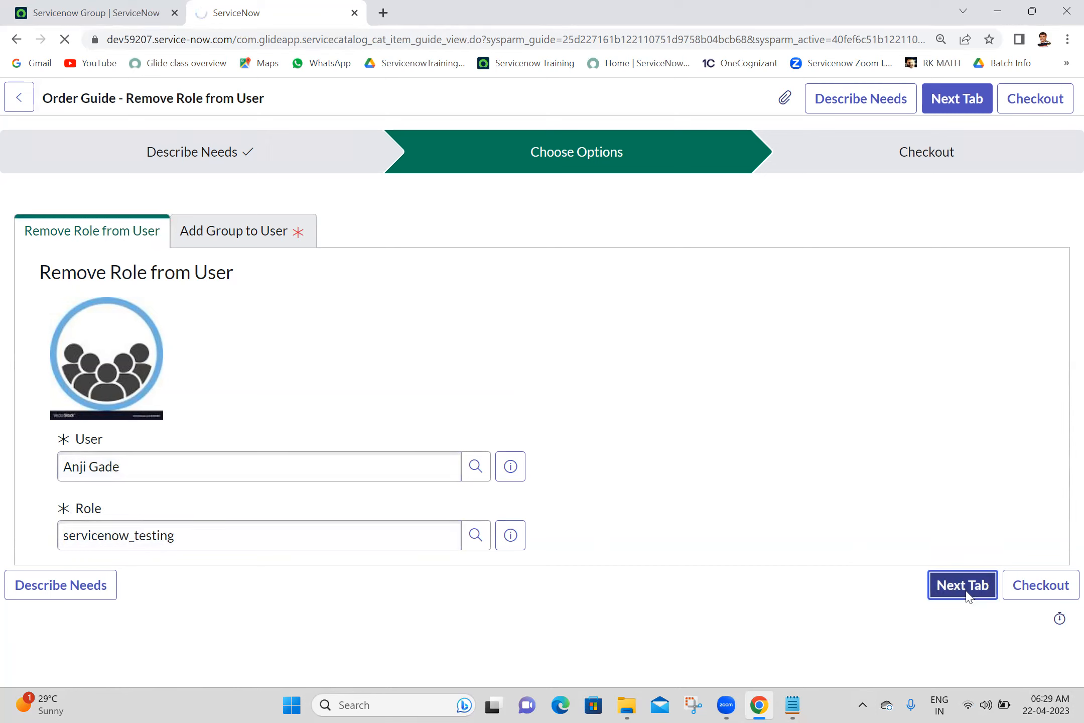
{"action": "left_click", "coordinate": [441, 360]}
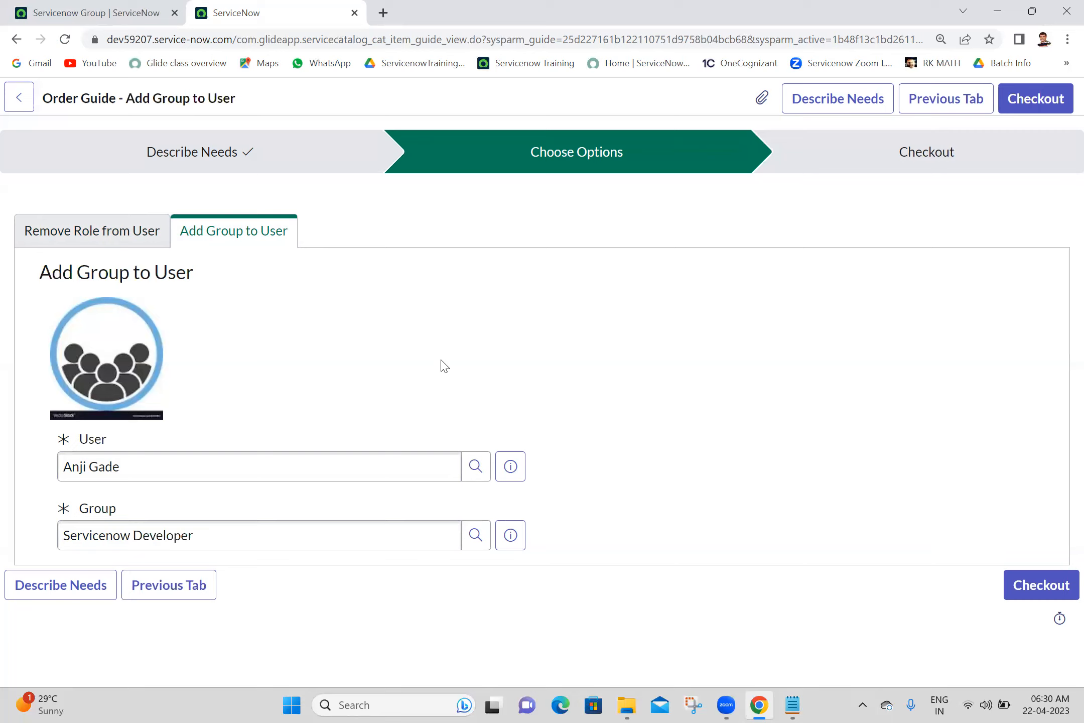
{"action": "left_click", "coordinate": [109, 10]}
{"action": "left_click", "coordinate": [292, 9]}
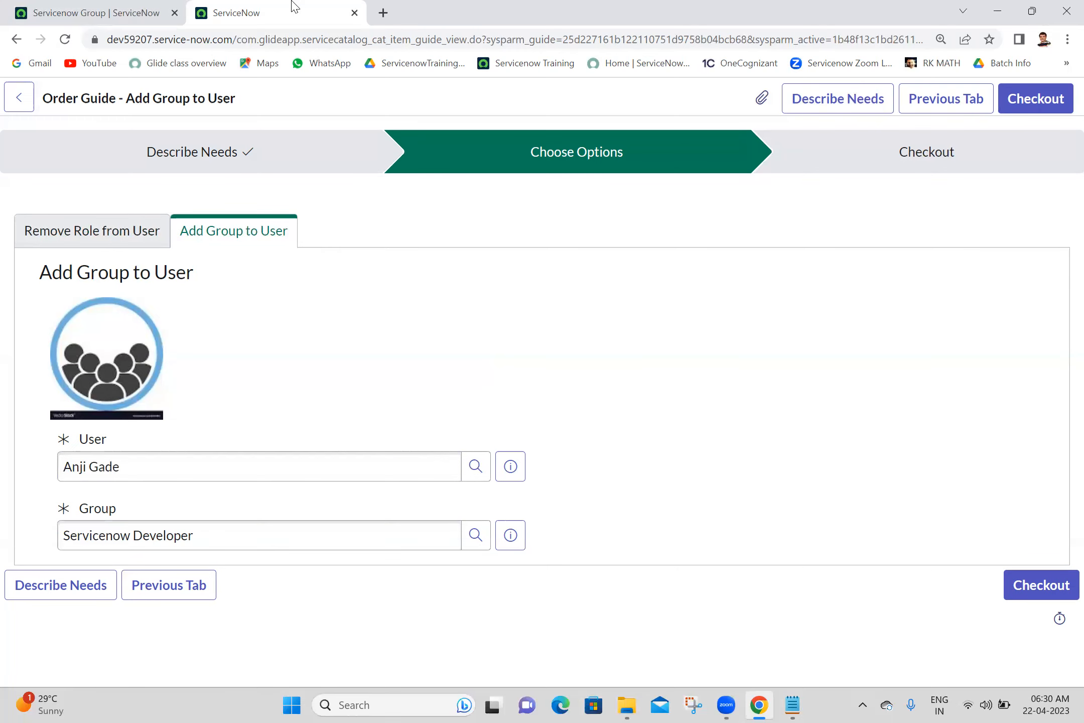
- Close the test tab and reopen My First Order Guide from the Order Guides list in a new tab
{"action": "left_click", "coordinate": [355, 13]}
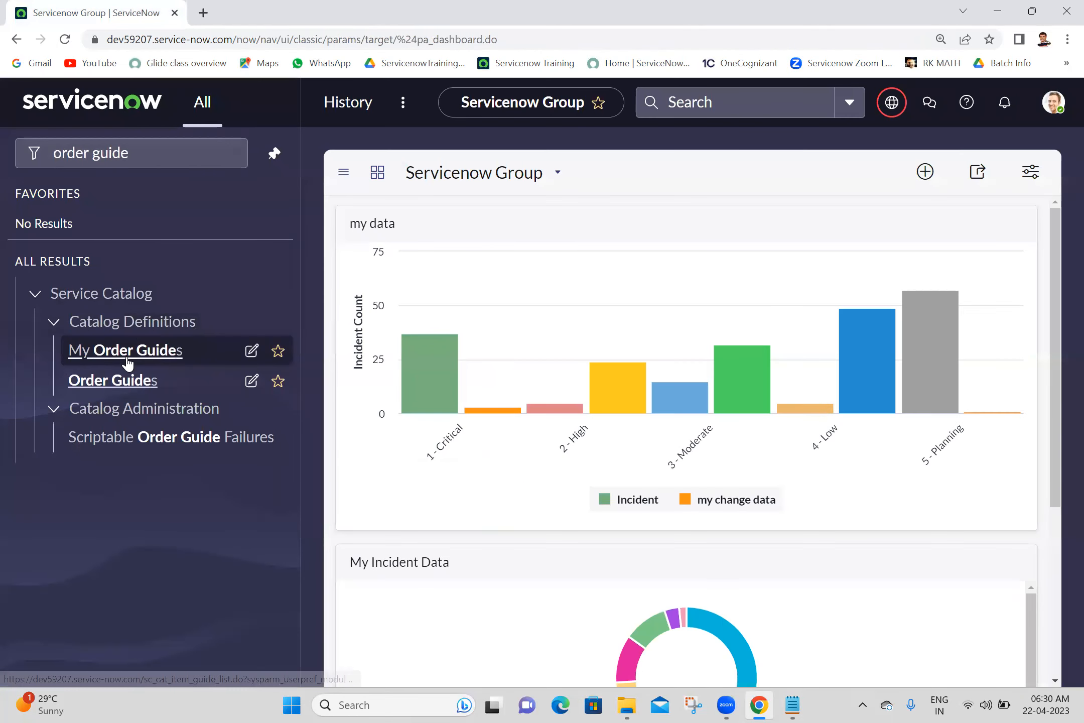
{"action": "middle_click", "coordinate": [118, 395]}
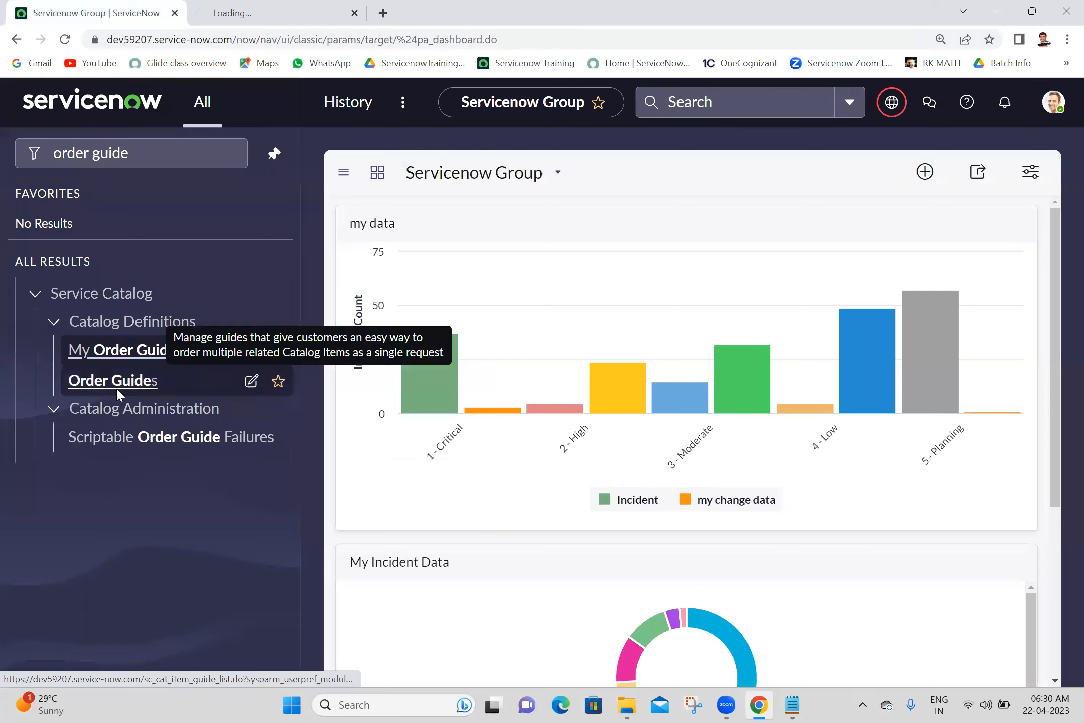
{"action": "left_click", "coordinate": [282, 10]}
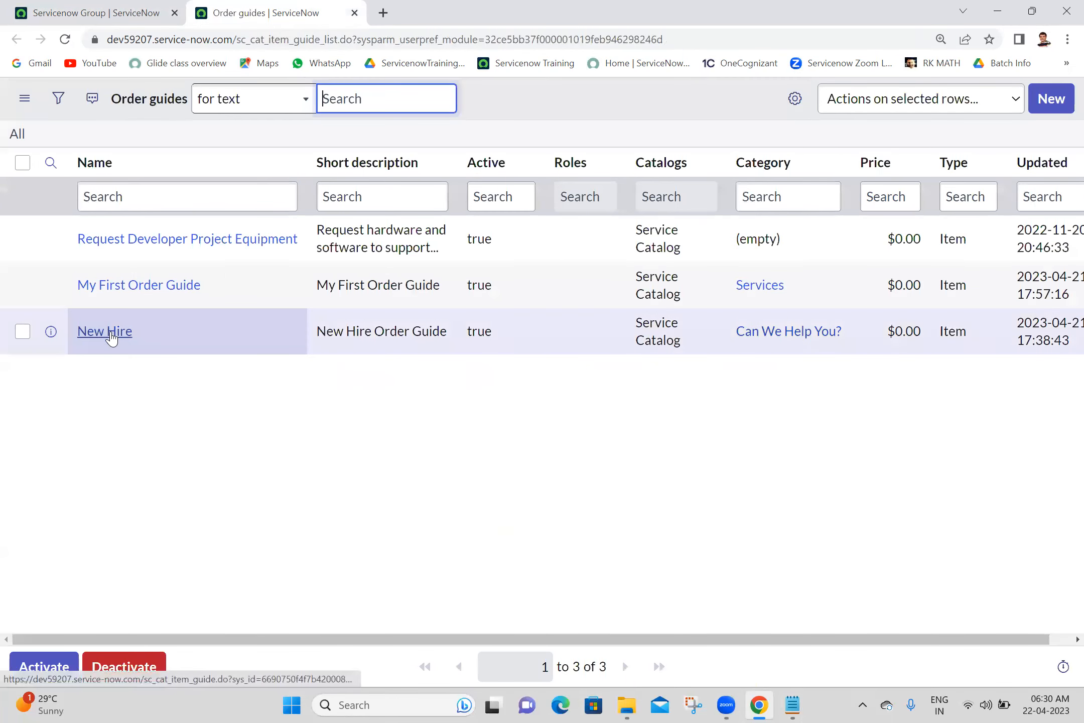
{"action": "middle_click", "coordinate": [165, 296]}
{"action": "left_click", "coordinate": [442, 6]}
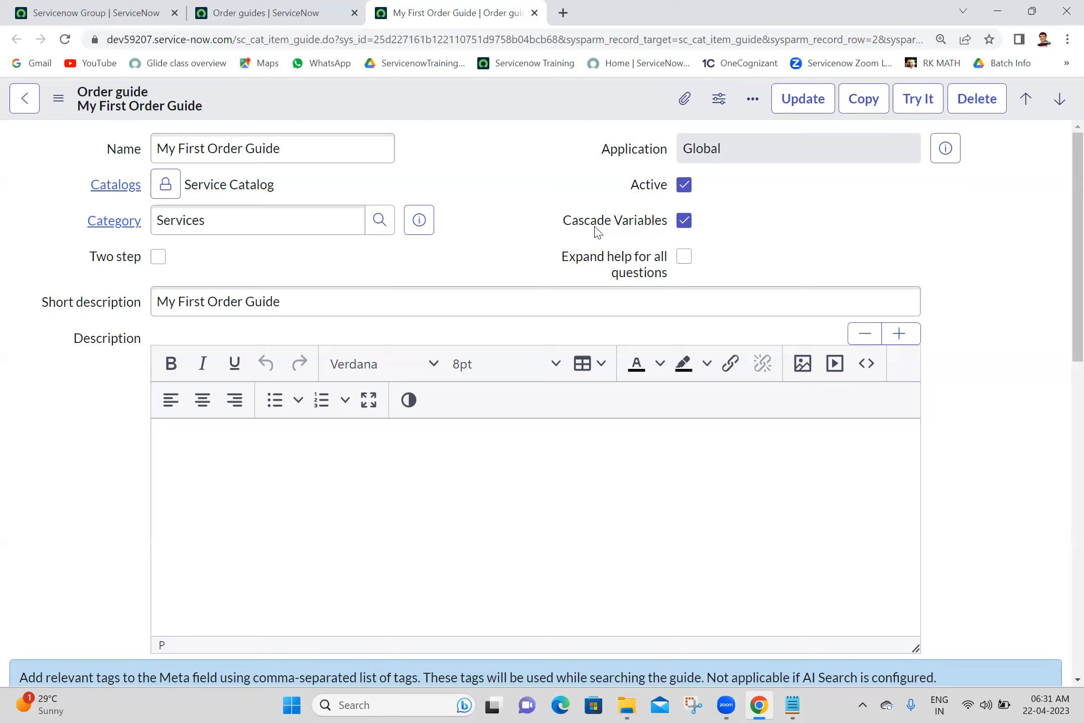
- Start a test run and set Requested For and User to the matching user
{"action": "left_click", "coordinate": [914, 106]}
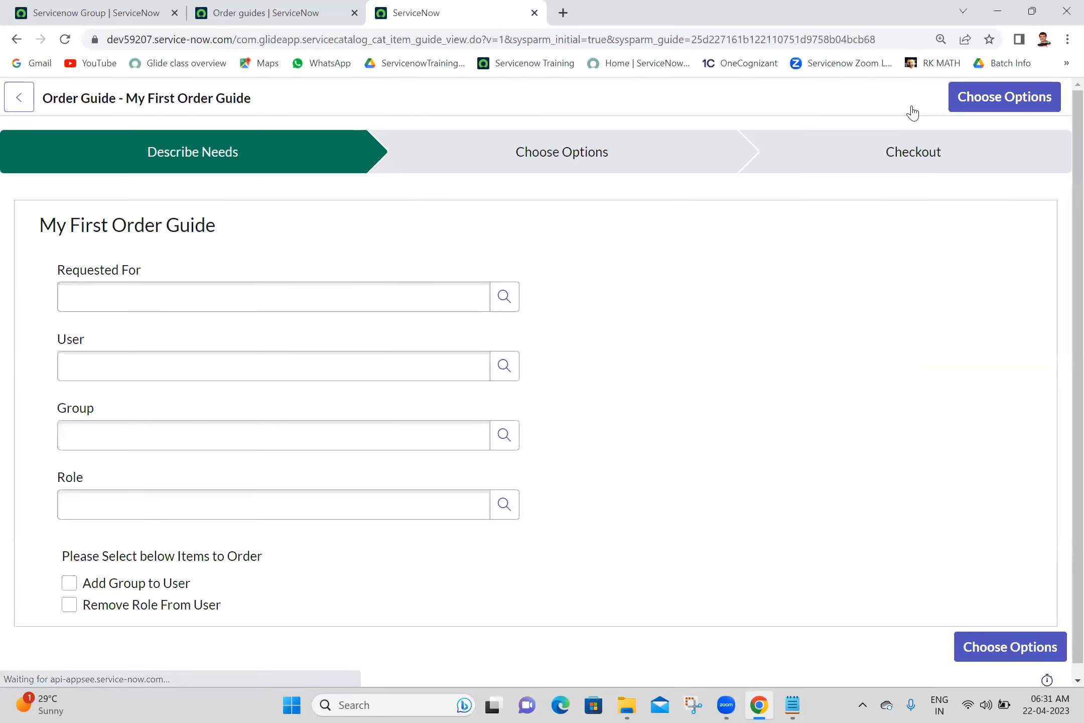
{"action": "left_click", "coordinate": [347, 301]}
{"action": "type", "text": "anji"}
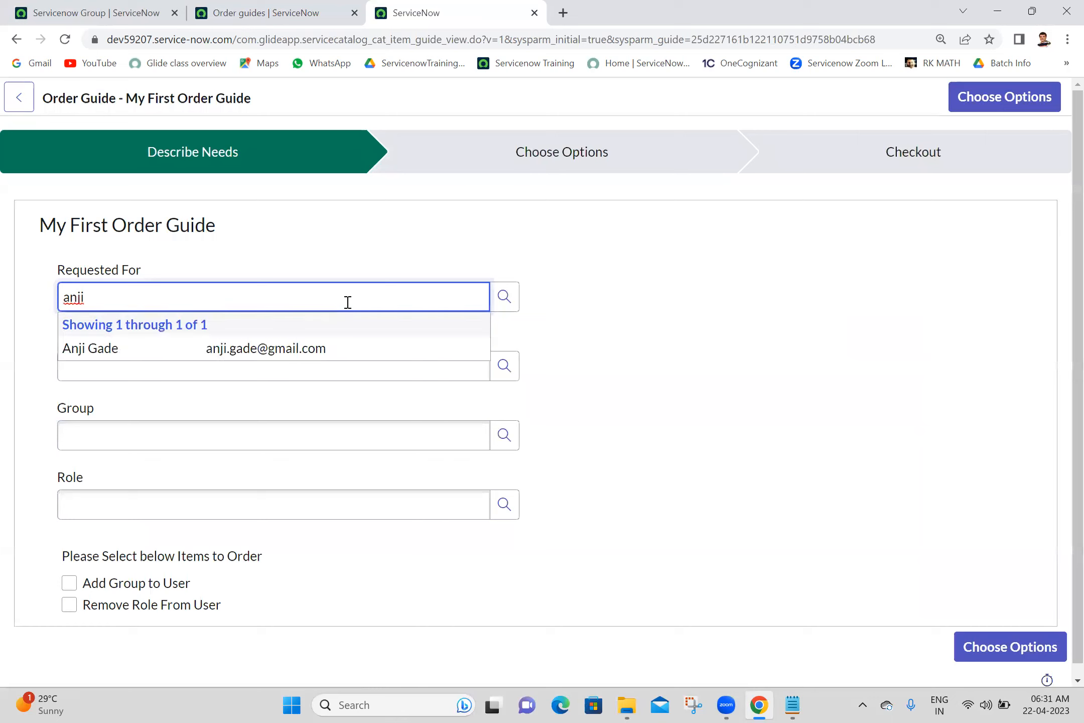
{"action": "left_click", "coordinate": [230, 356]}
{"action": "left_click", "coordinate": [212, 371]}
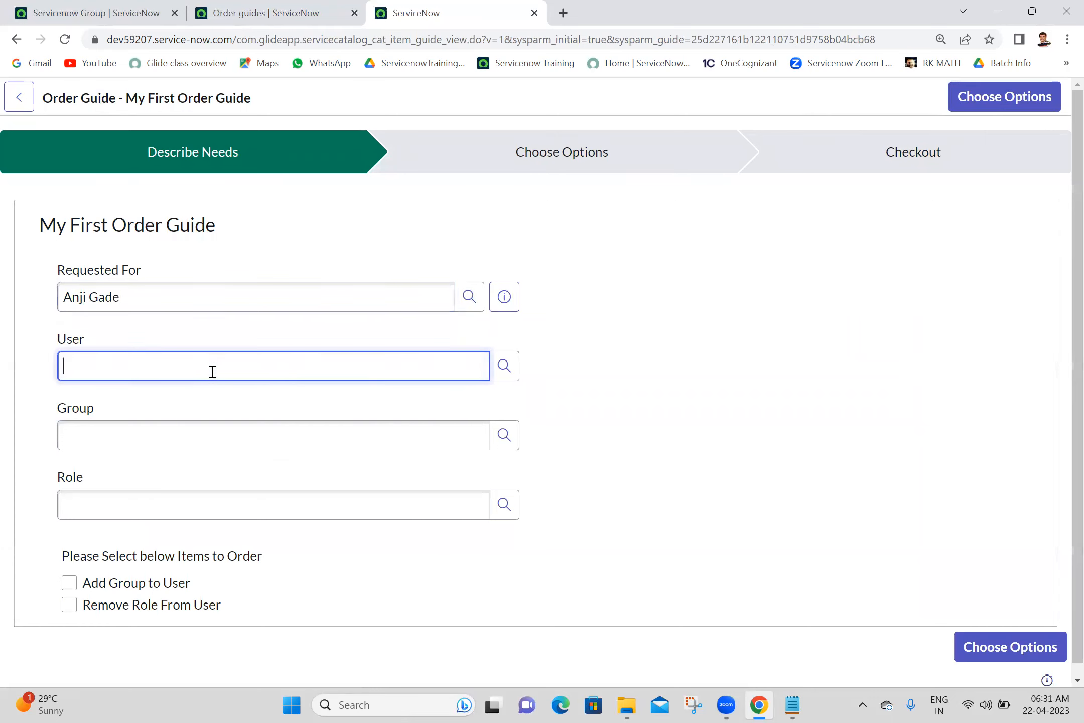
{"action": "type", "text": "anji"}
{"action": "left_click", "coordinate": [147, 424]}
{"action": "left_click", "coordinate": [148, 428]}
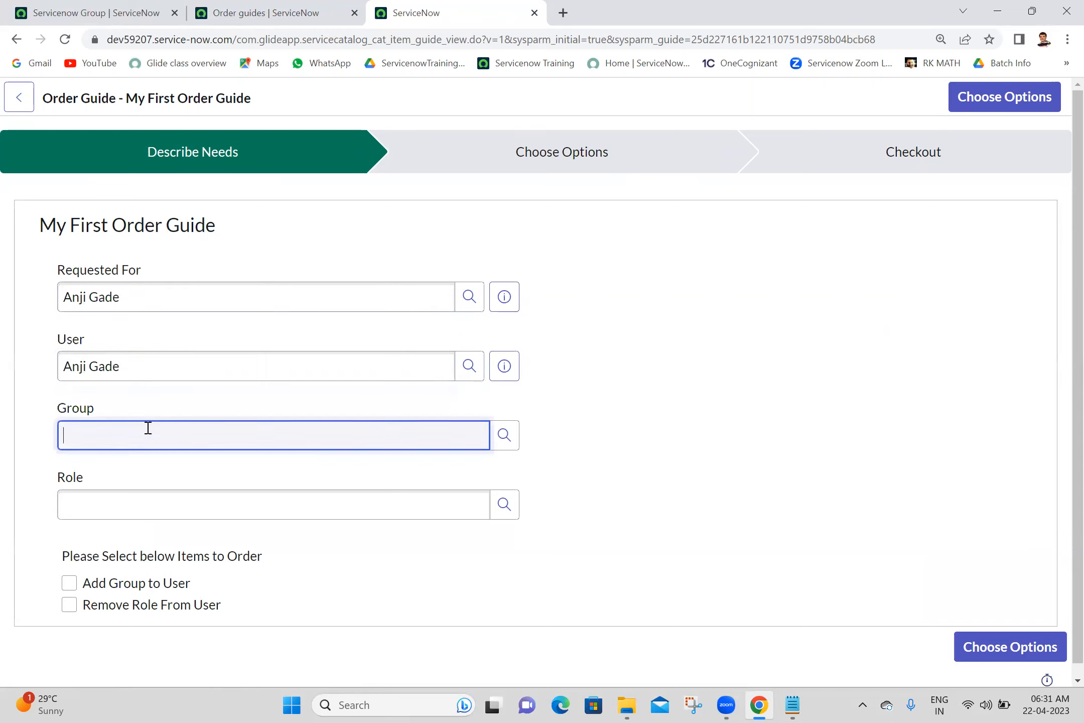
- Choose group Servicenow Administration and role servicenow_admin, tick both items, and proceed to Choose Options
{"action": "type", "text": "serv"}
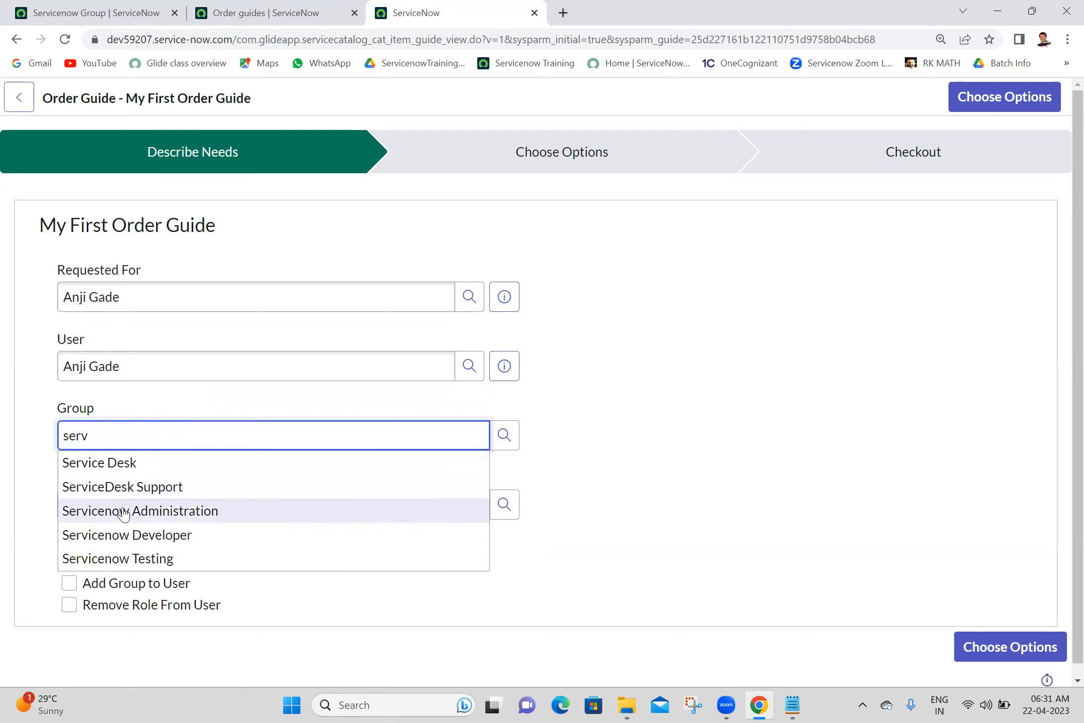
{"action": "left_click", "coordinate": [125, 512]}
{"action": "left_click", "coordinate": [137, 508]}
{"action": "type", "text": "service"}
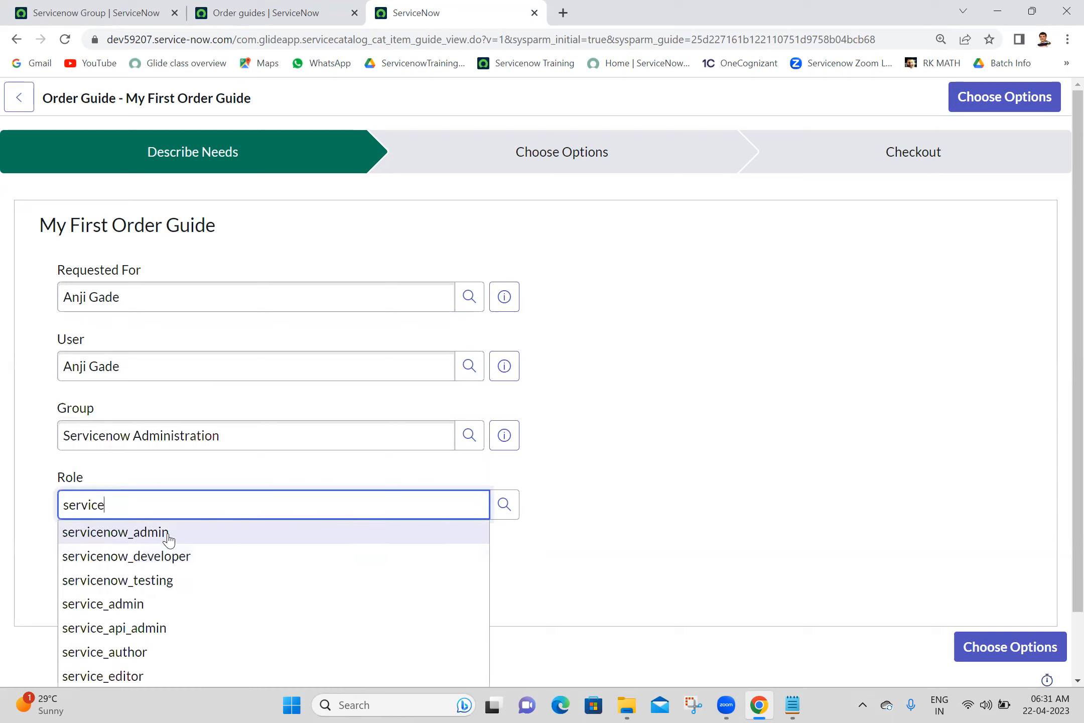
{"action": "left_click", "coordinate": [169, 534]}
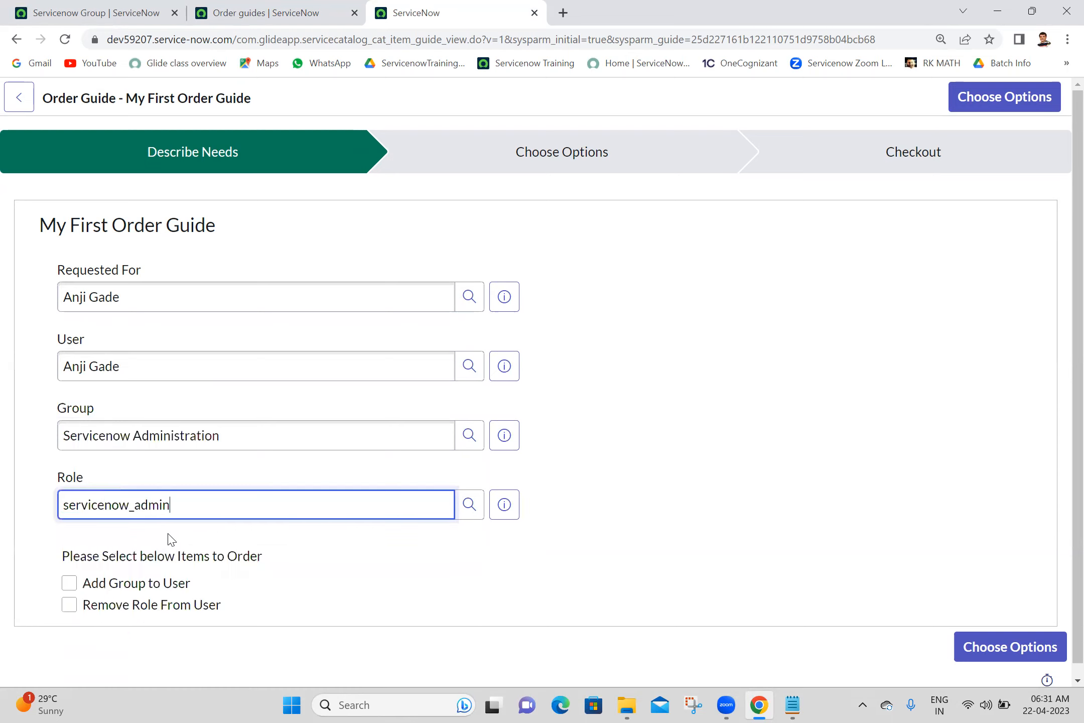
{"action": "left_click", "coordinate": [70, 582]}
{"action": "left_click", "coordinate": [70, 604]}
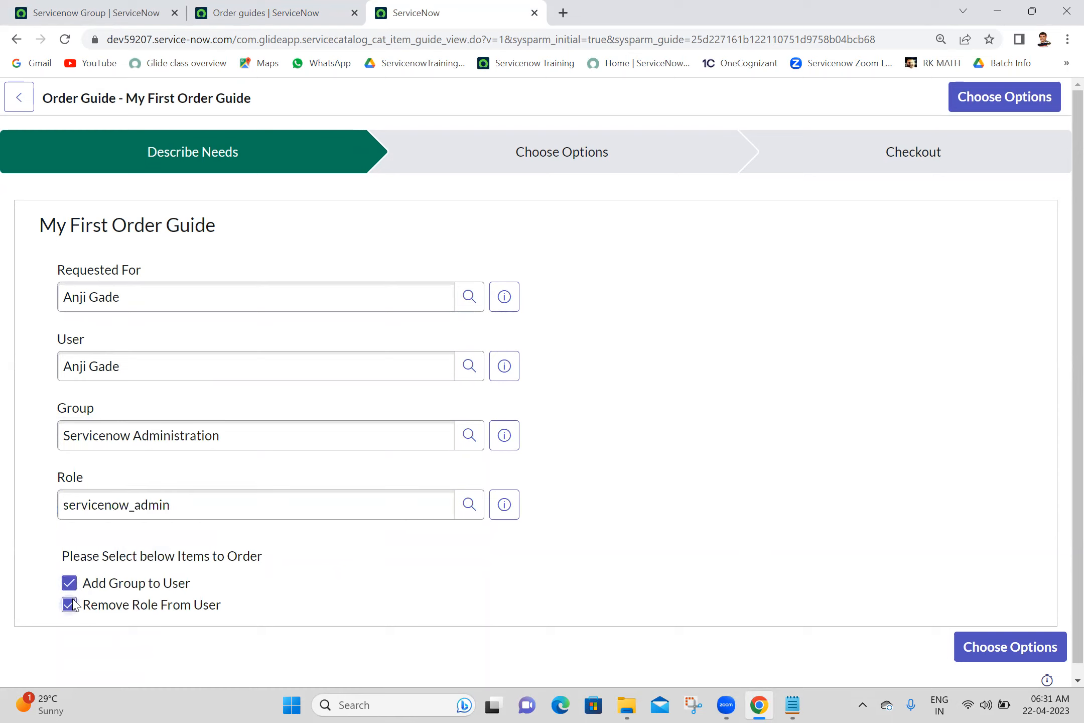
{"action": "left_click", "coordinate": [996, 651]}
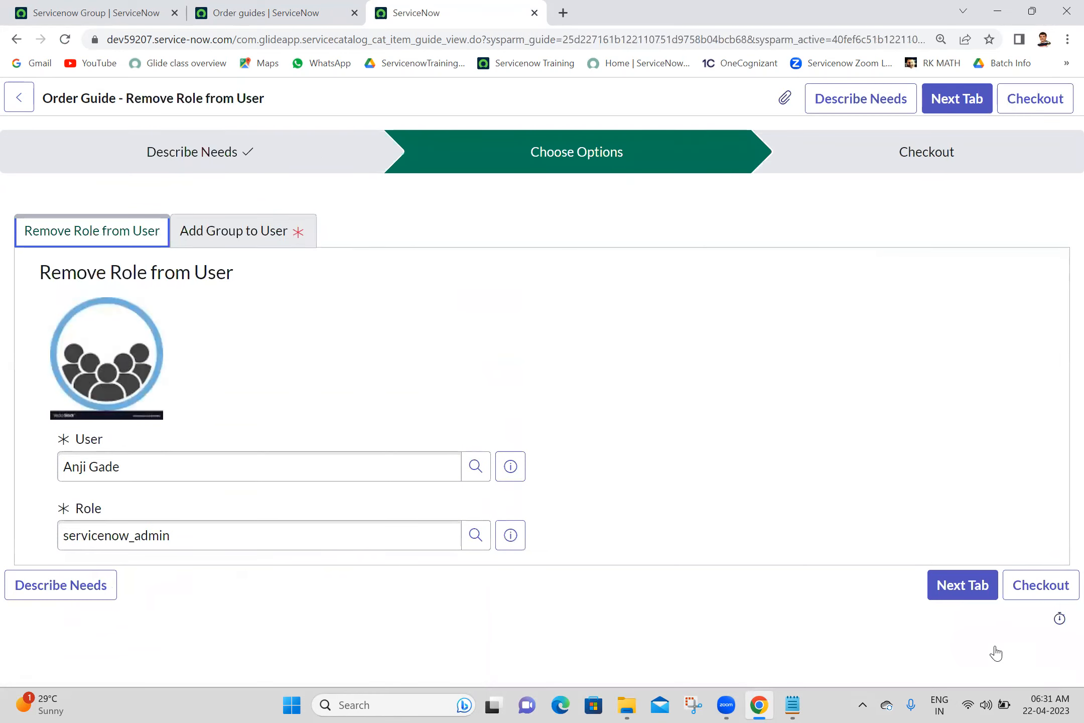
- Check the Add Group to User form, then switch Requested For and User to another user on Describe Needs
{"action": "left_click", "coordinate": [251, 236]}
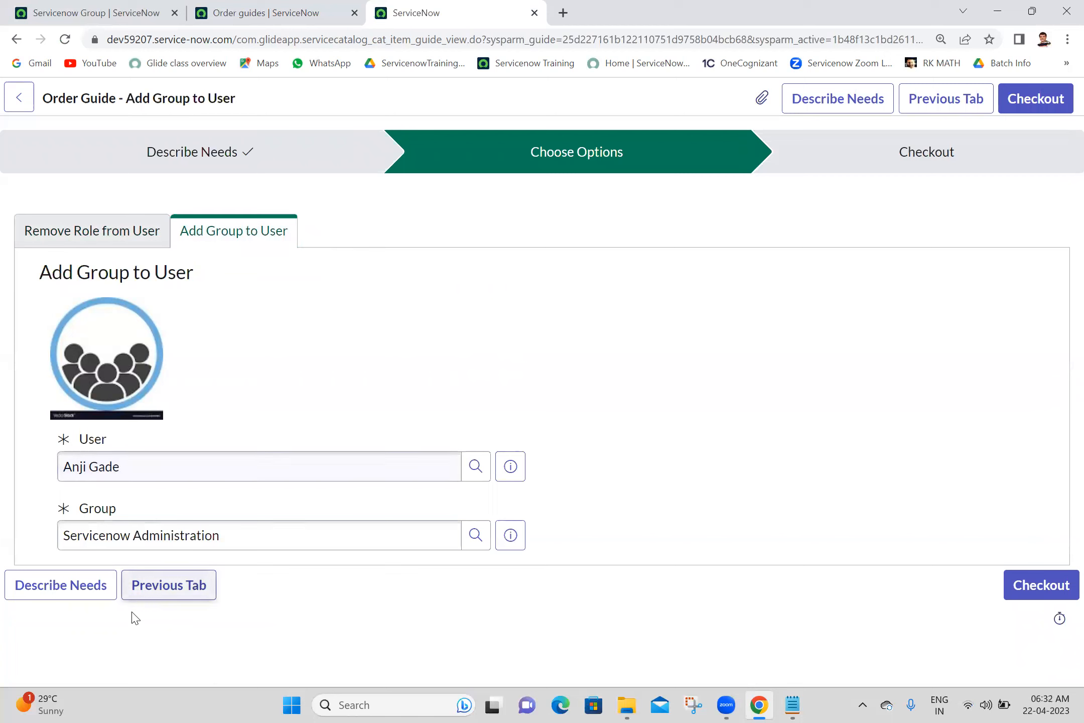
{"action": "left_click", "coordinate": [41, 590]}
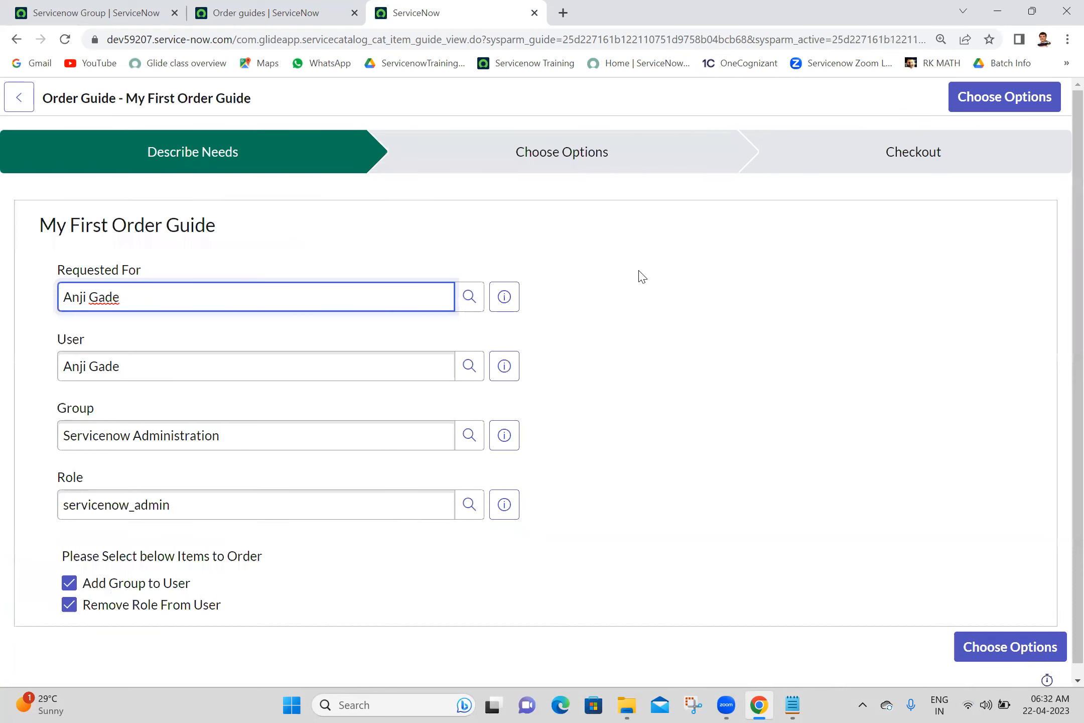
{"action": "triple_click", "coordinate": [206, 304]}
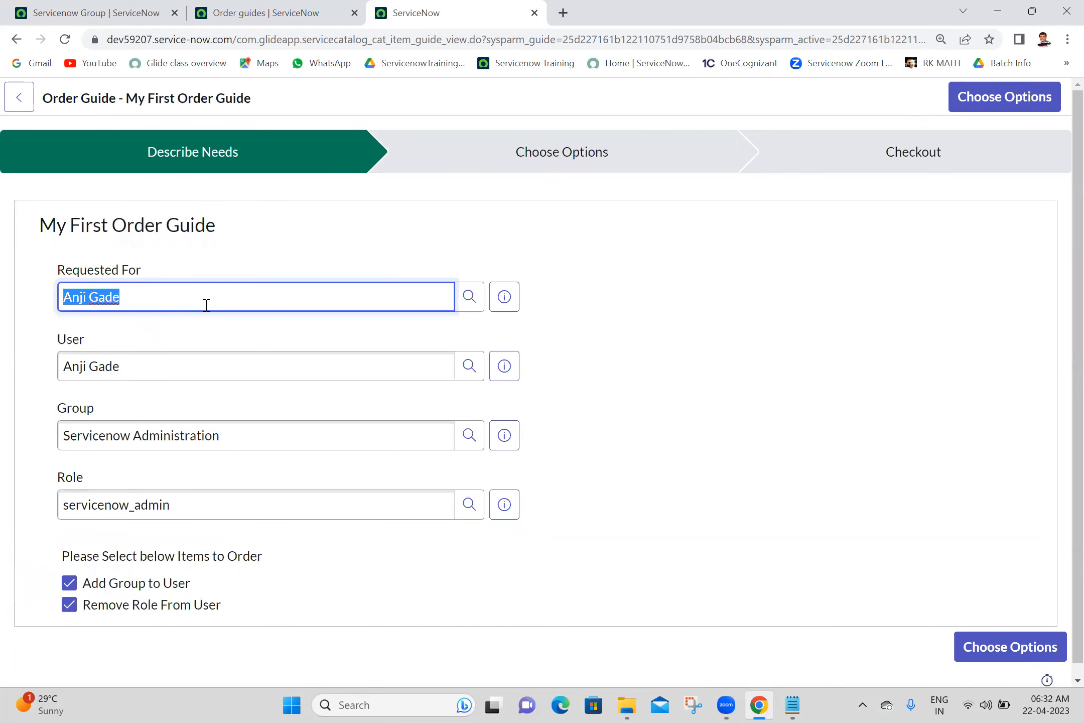
{"action": "type", "text": "ravi"}
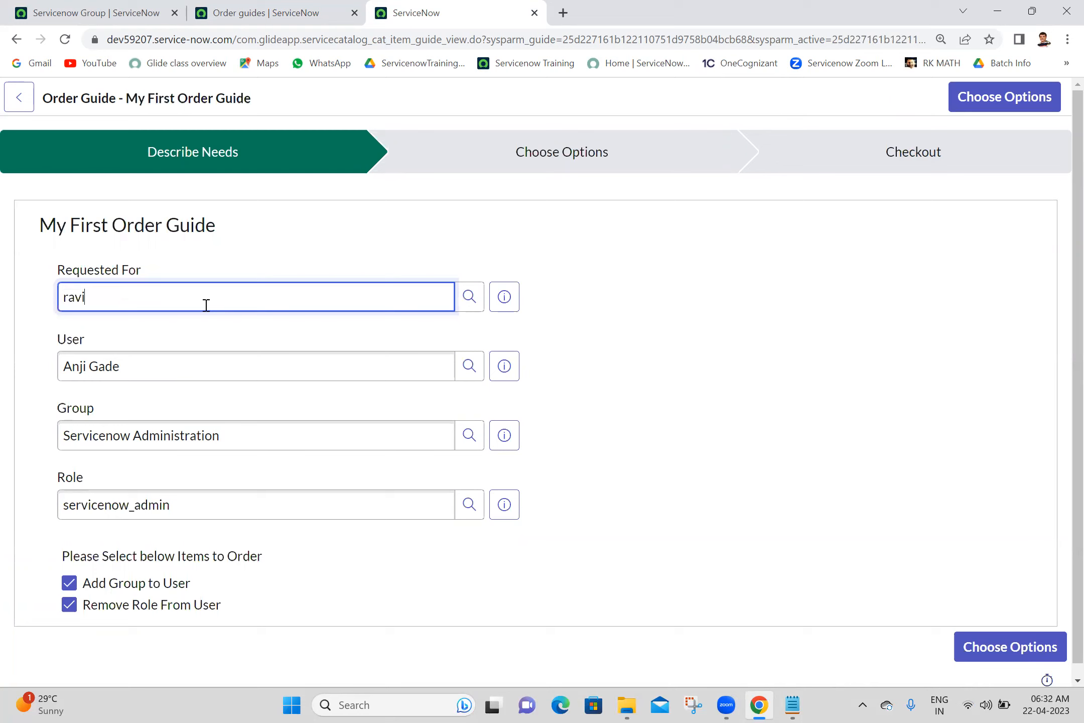
{"action": "left_click", "coordinate": [121, 345]}
{"action": "left_click", "coordinate": [171, 357]}
{"action": "triple_click", "coordinate": [171, 358]}
{"action": "type", "text": "ravi"}
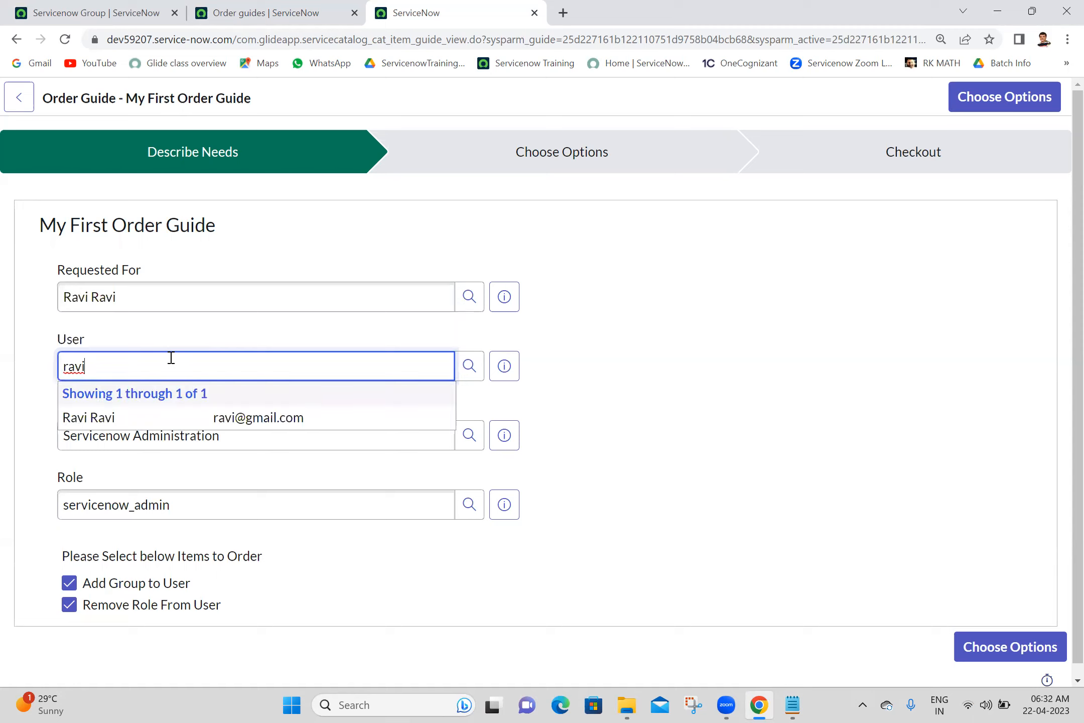
{"action": "left_click", "coordinate": [121, 419]}
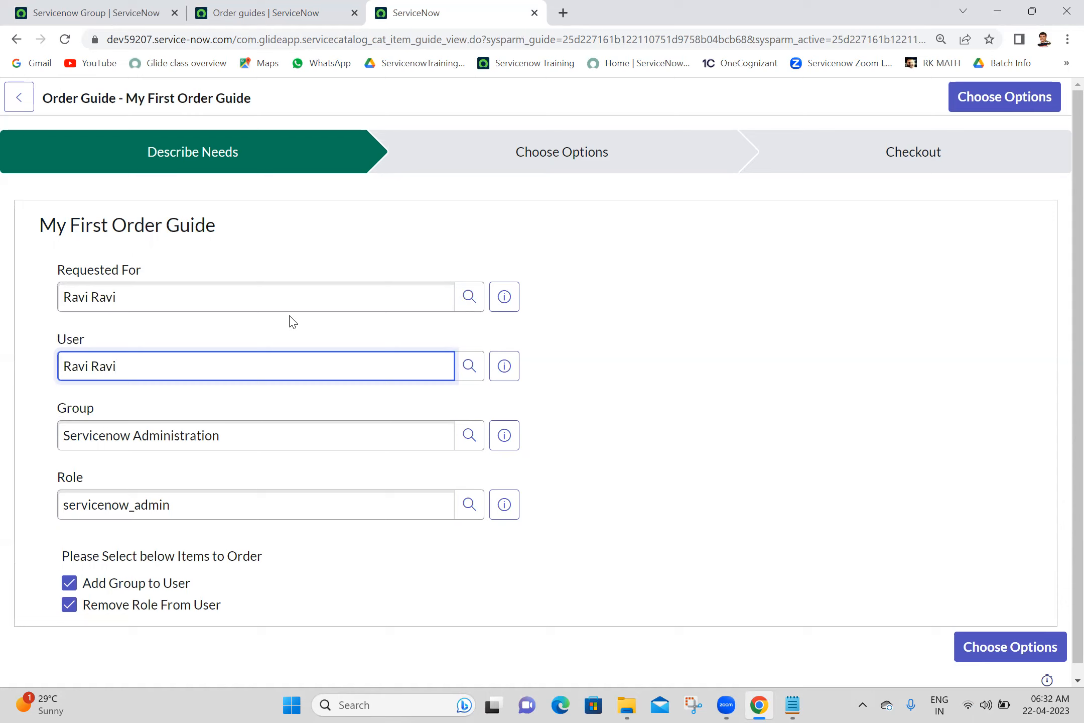
{"action": "left_click", "coordinate": [857, 531]}
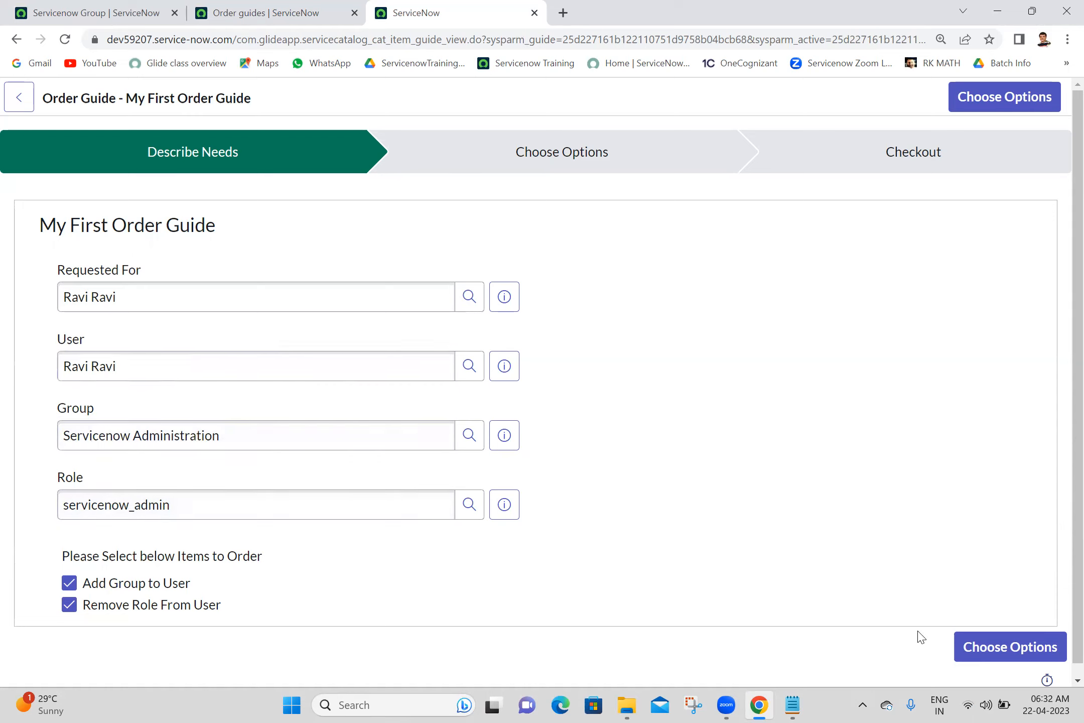
{"action": "left_click", "coordinate": [1016, 653]}
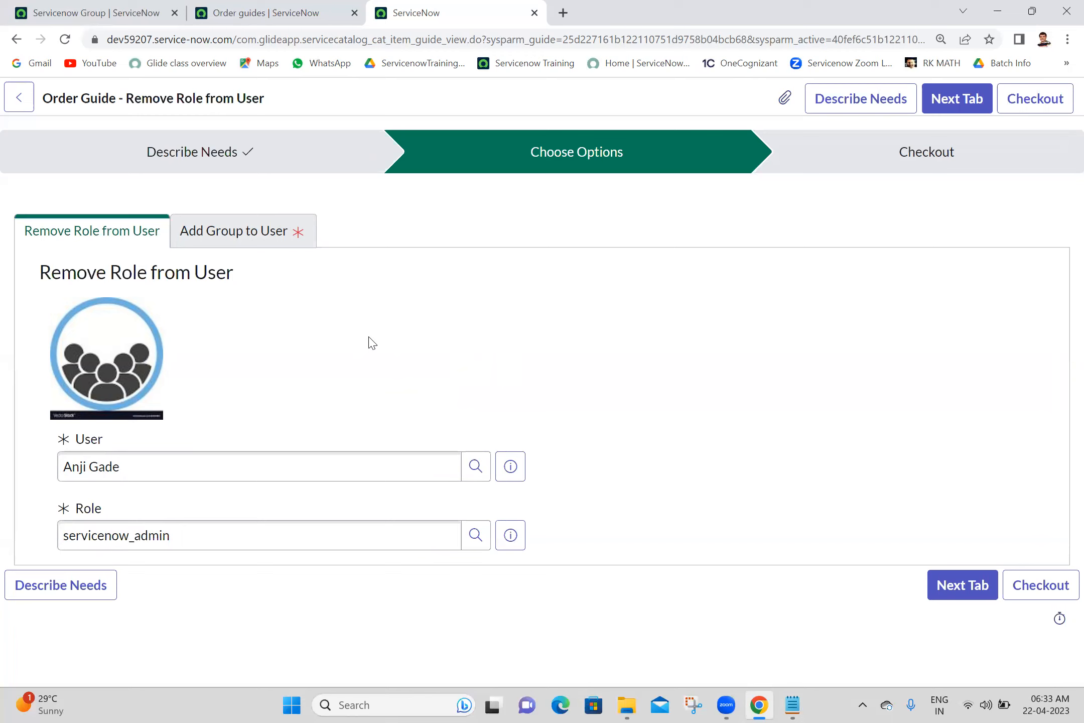
- Recheck the User value on Describe Needs, advance to Choose Options again, then return to Describe Needs
{"action": "left_click", "coordinate": [41, 586]}
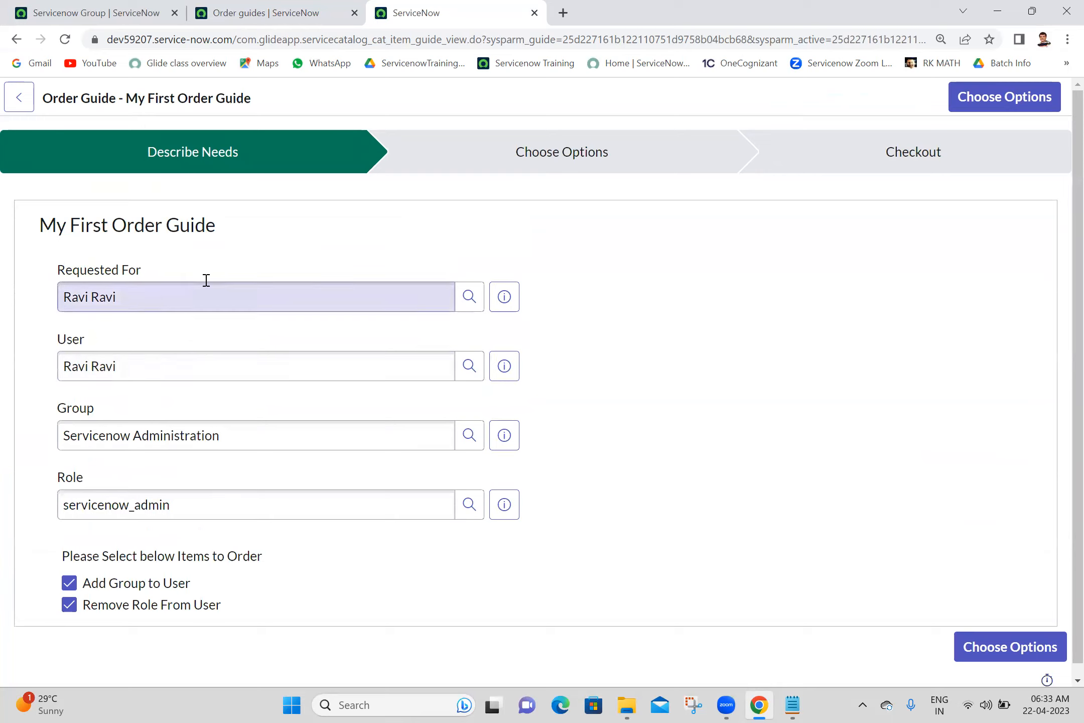
{"action": "triple_click", "coordinate": [162, 358]}
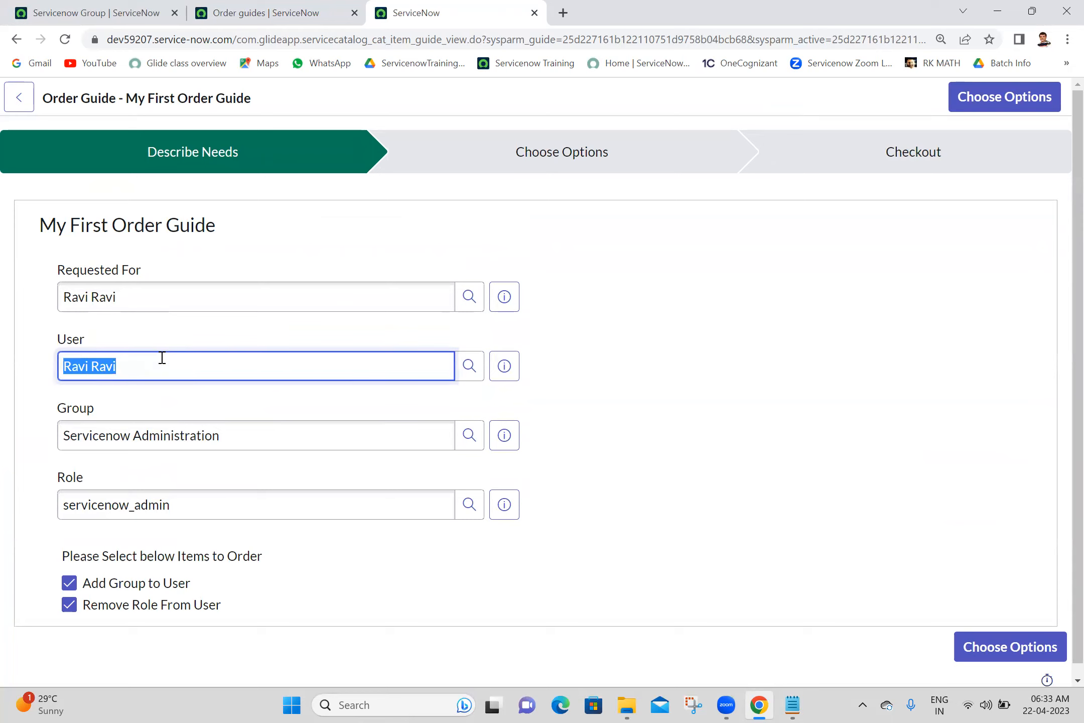
{"action": "left_click", "coordinate": [250, 242]}
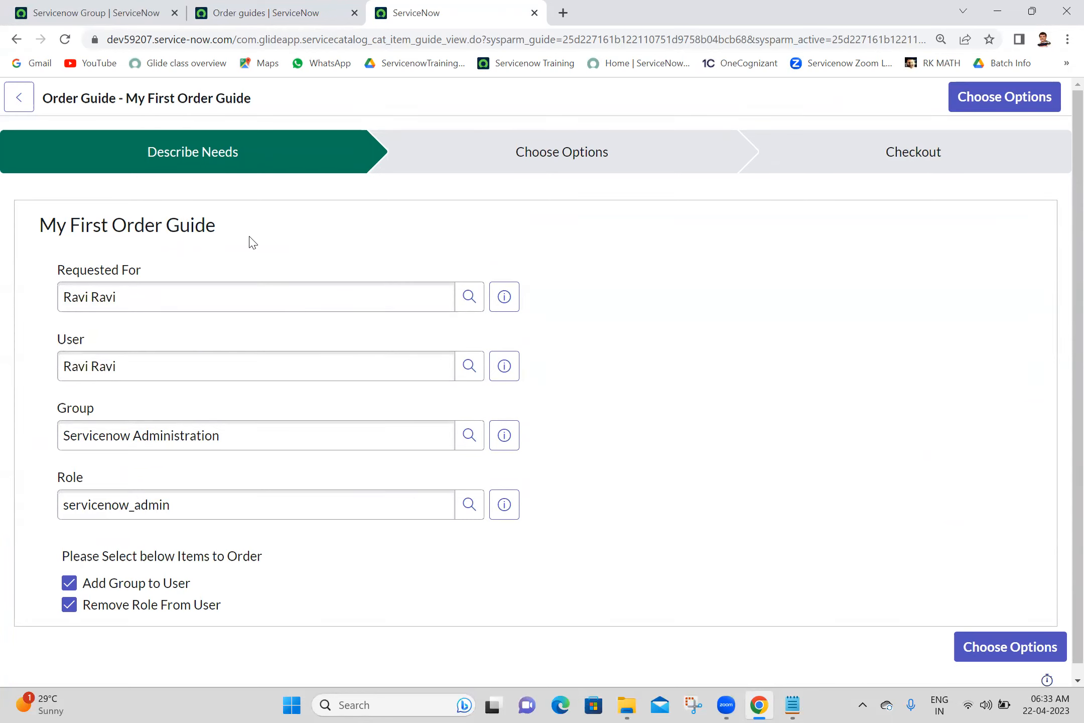
{"action": "left_click", "coordinate": [123, 365]}
{"action": "double_click", "coordinate": [123, 365]}
{"action": "left_click", "coordinate": [342, 215]}
{"action": "left_click", "coordinate": [198, 358]}
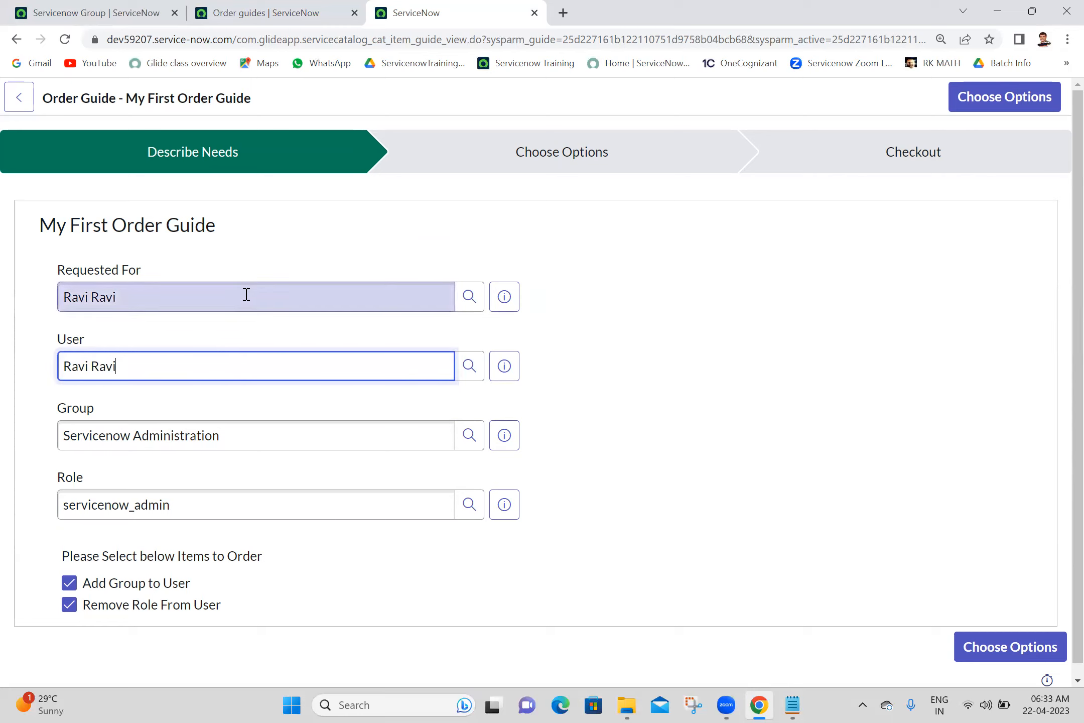
{"action": "left_click", "coordinate": [400, 265]}
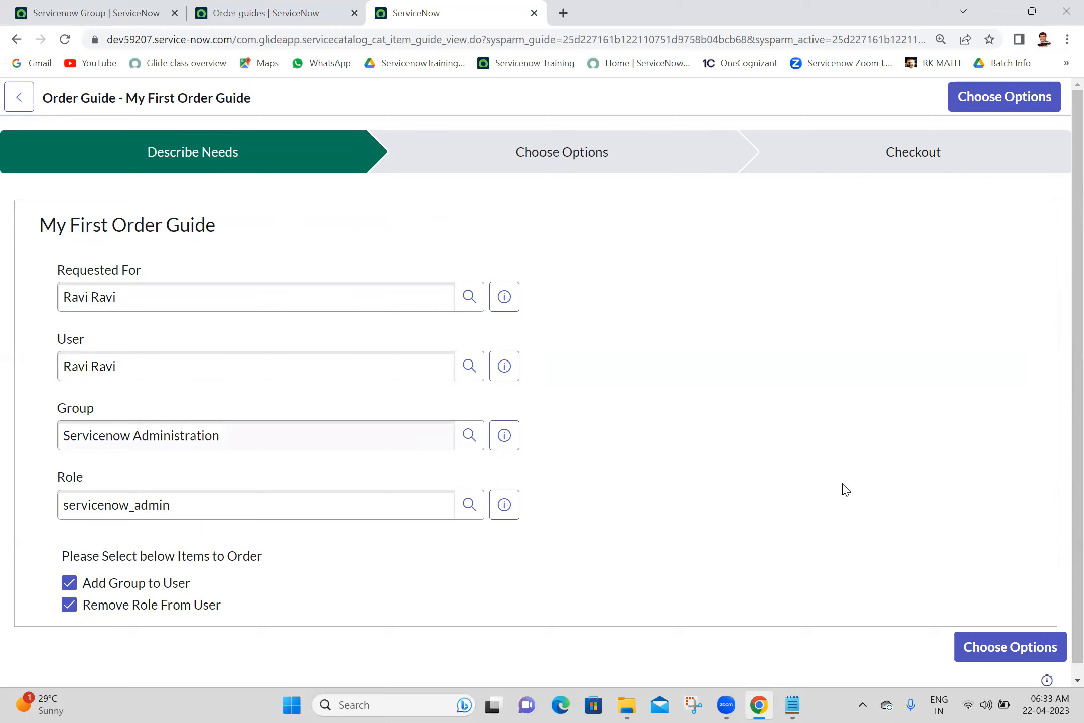
{"action": "left_click", "coordinate": [1008, 652]}
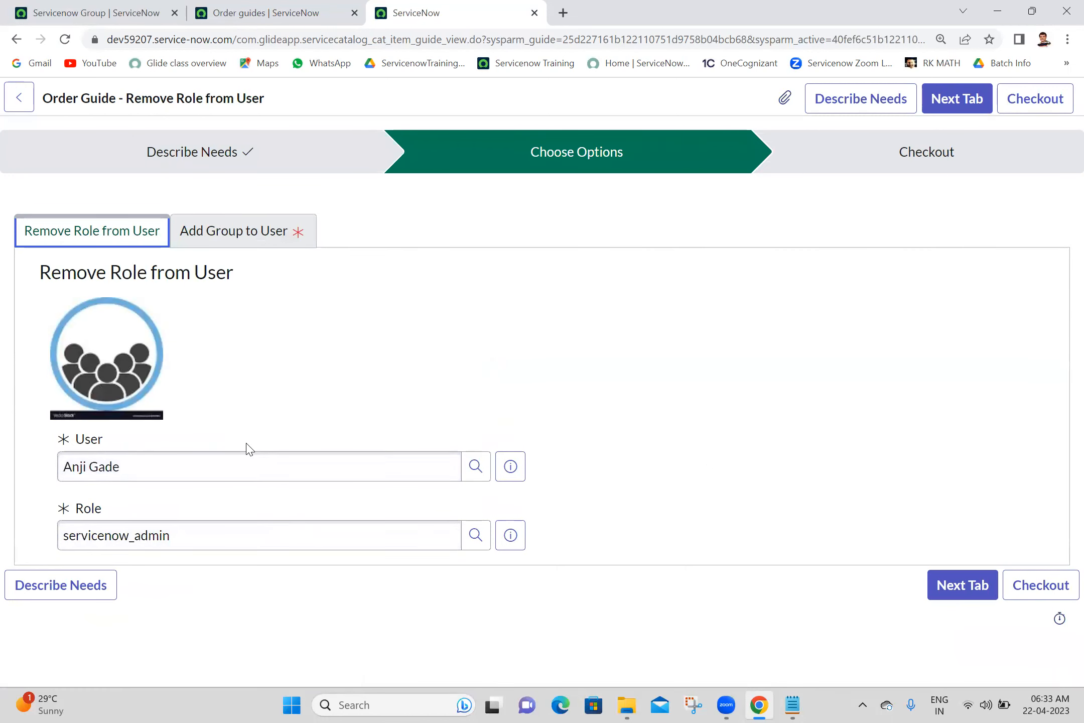
{"action": "left_click", "coordinate": [57, 583]}
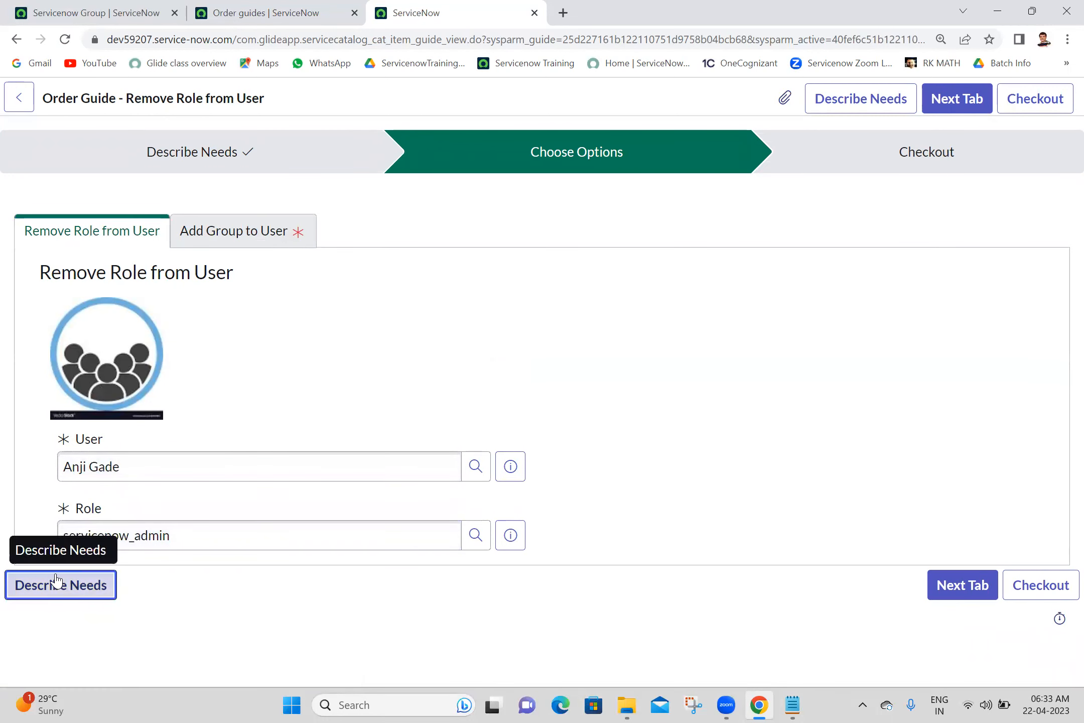
- Replace Requested For and User with a third user from suggestions and advance to Choose Options
{"action": "triple_click", "coordinate": [195, 301]}
{"action": "type", "text": "sai"}
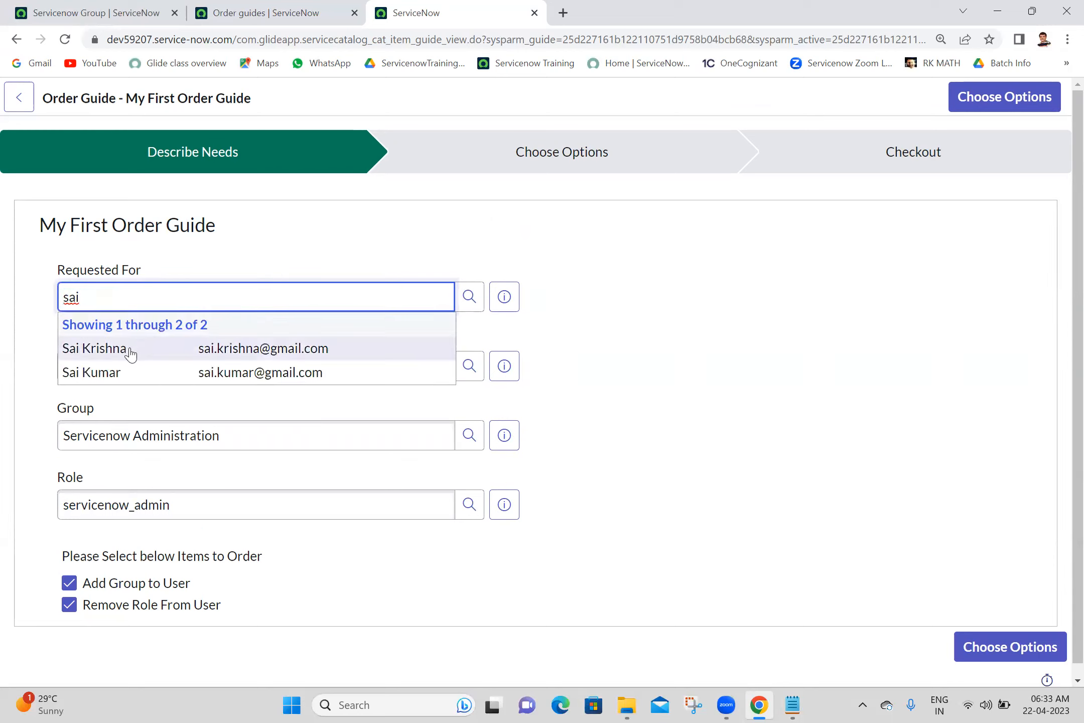
{"action": "left_click", "coordinate": [131, 353]}
{"action": "left_click", "coordinate": [169, 363]}
{"action": "triple_click", "coordinate": [169, 364]}
{"action": "type", "text": "saiki"}
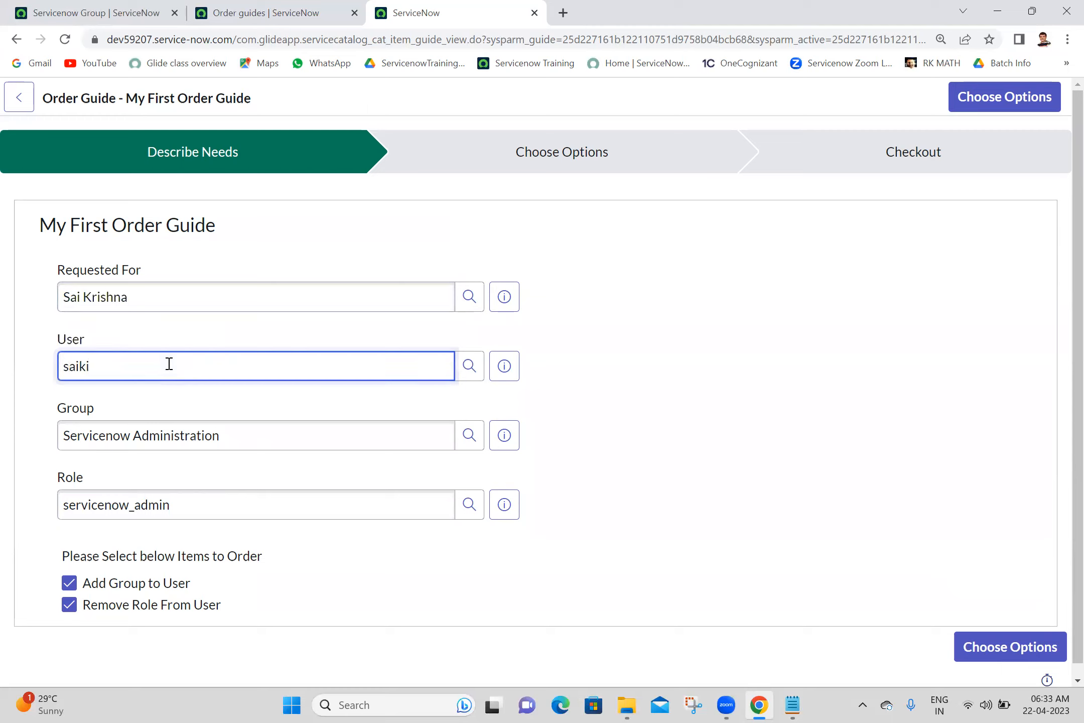
{"action": "key", "text": "BackSpace"}
{"action": "key", "text": "BackSpace"}
{"action": "key", "text": "BackSpace"}
{"action": "key", "text": "BackSpace"}
{"action": "key", "text": "BackSpace"}
{"action": "type", "text": "sai"}
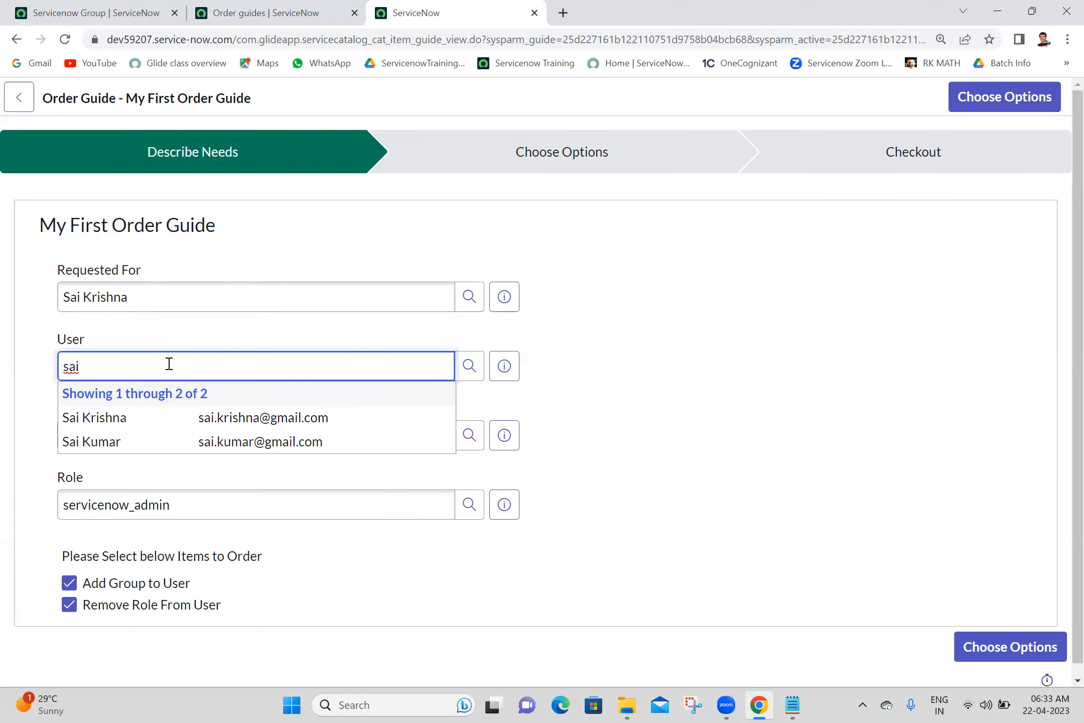
{"action": "left_click", "coordinate": [167, 422]}
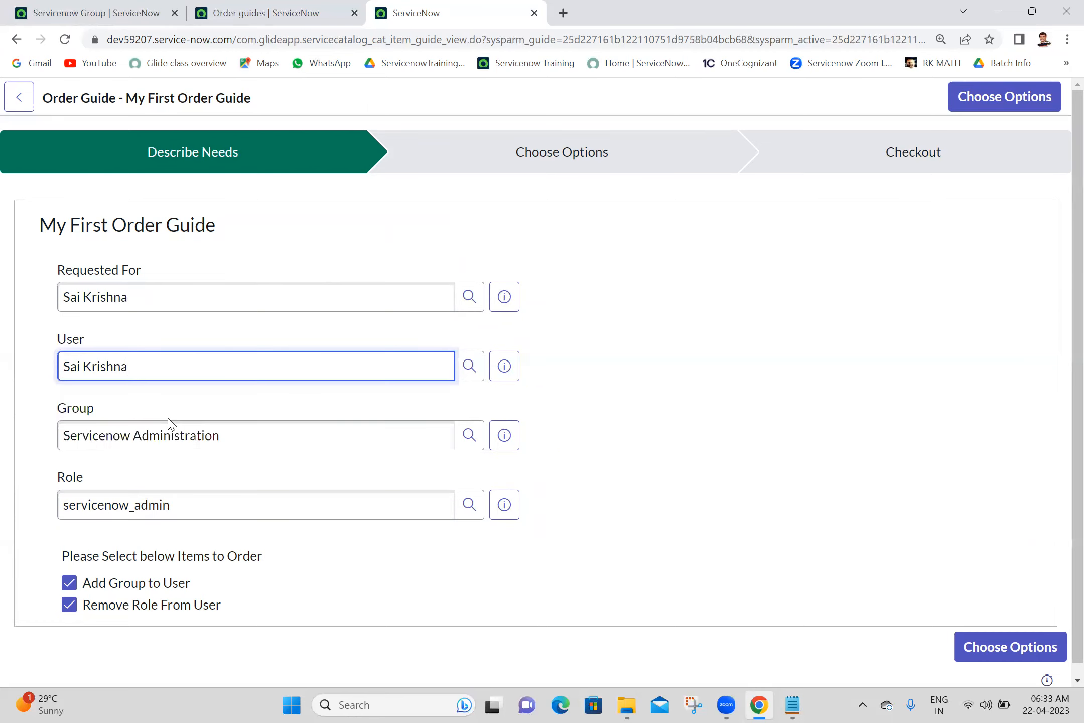
{"action": "left_click", "coordinate": [998, 658]}
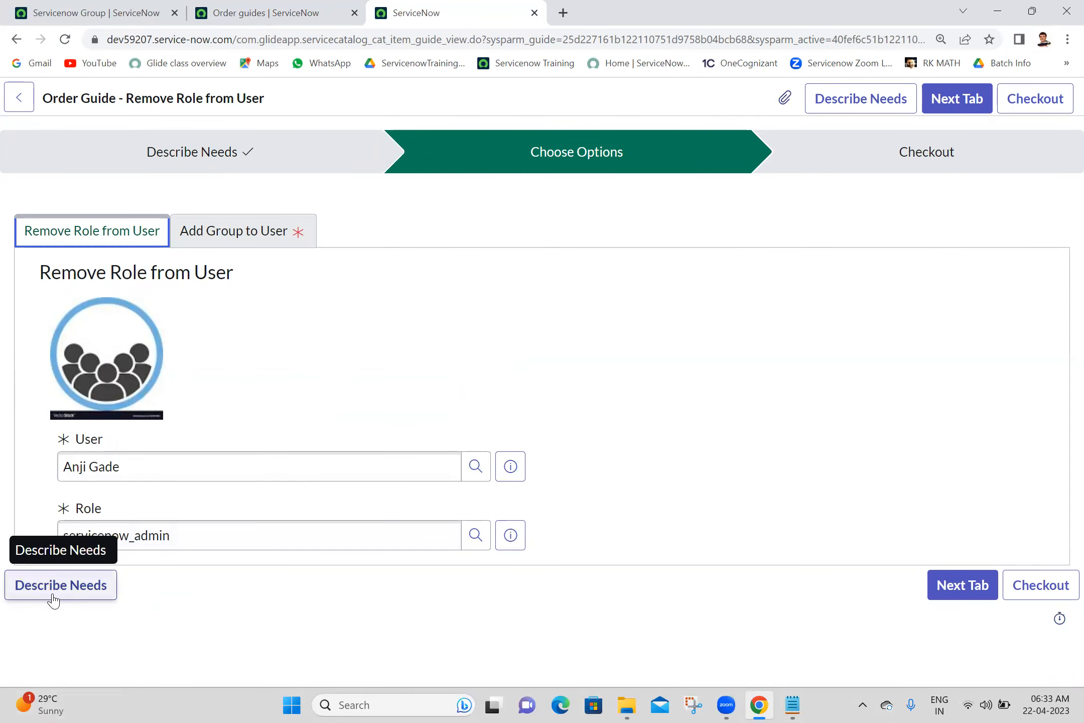
{"action": "left_click", "coordinate": [516, 408]}
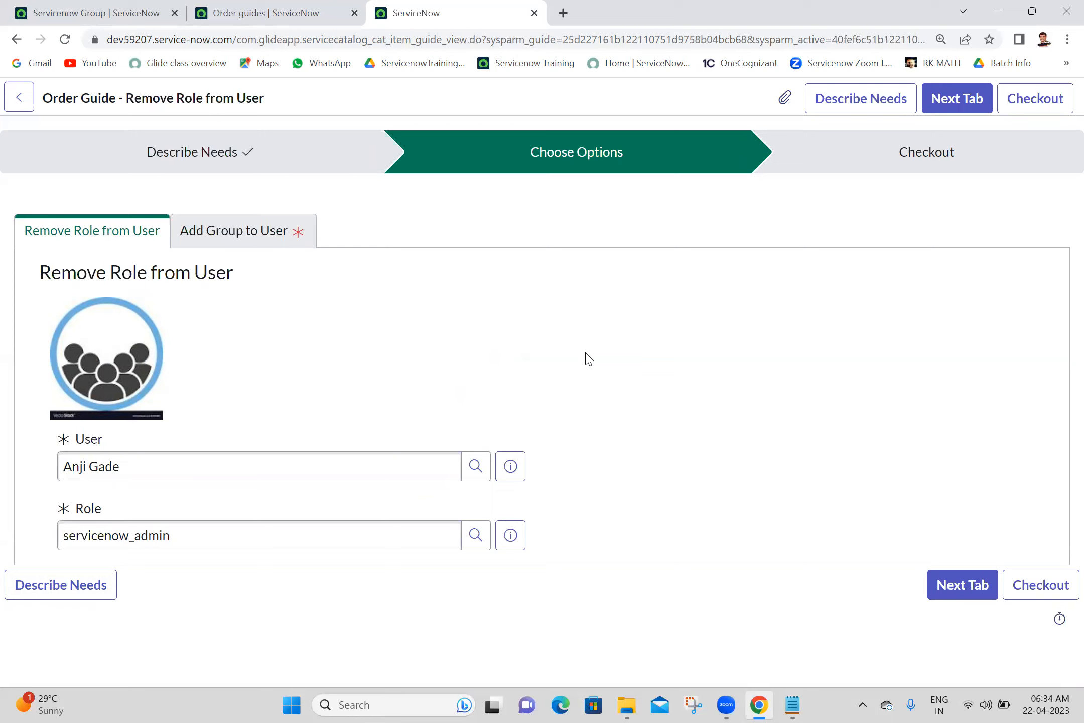
- Close the test tab, reopen My First Order Guide from the Order guides list, and start a fresh test run
{"action": "left_click", "coordinate": [534, 13]}
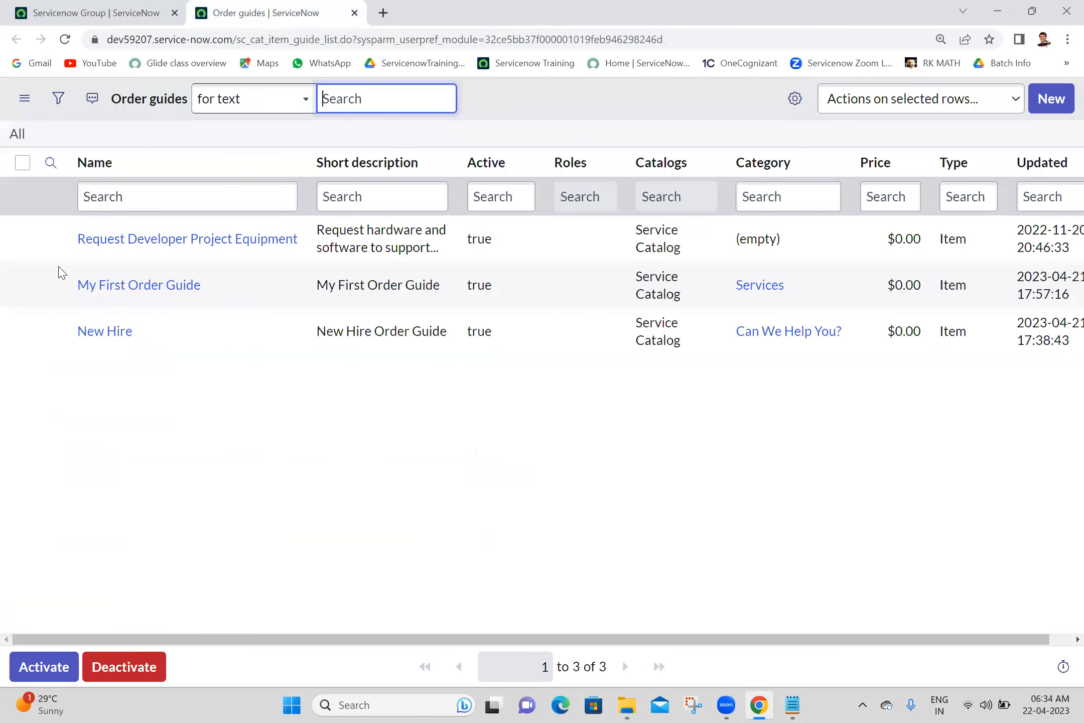
{"action": "left_click", "coordinate": [126, 285], "text": "ctrl"}
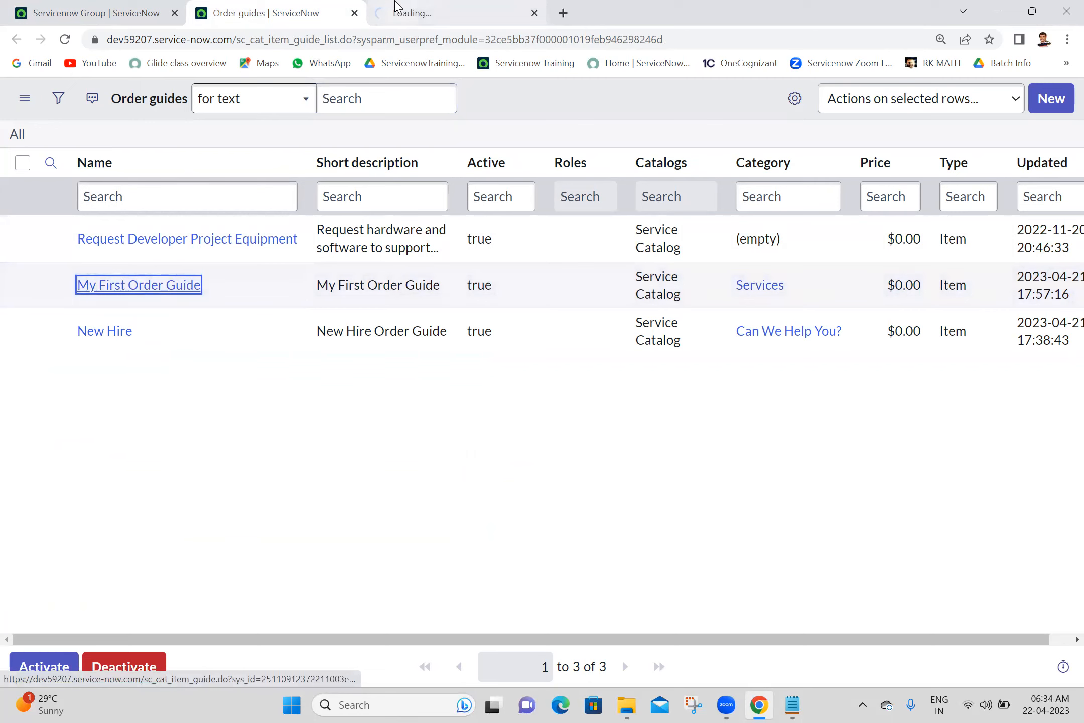
{"action": "left_click", "coordinate": [398, 9]}
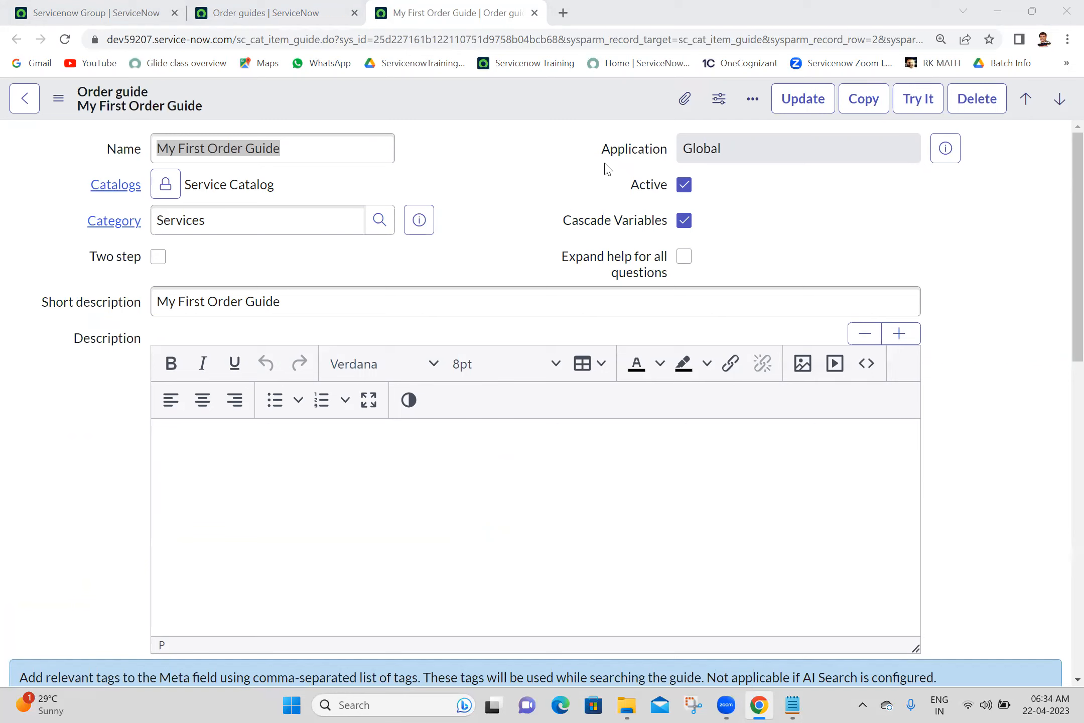
{"action": "left_click", "coordinate": [937, 100]}
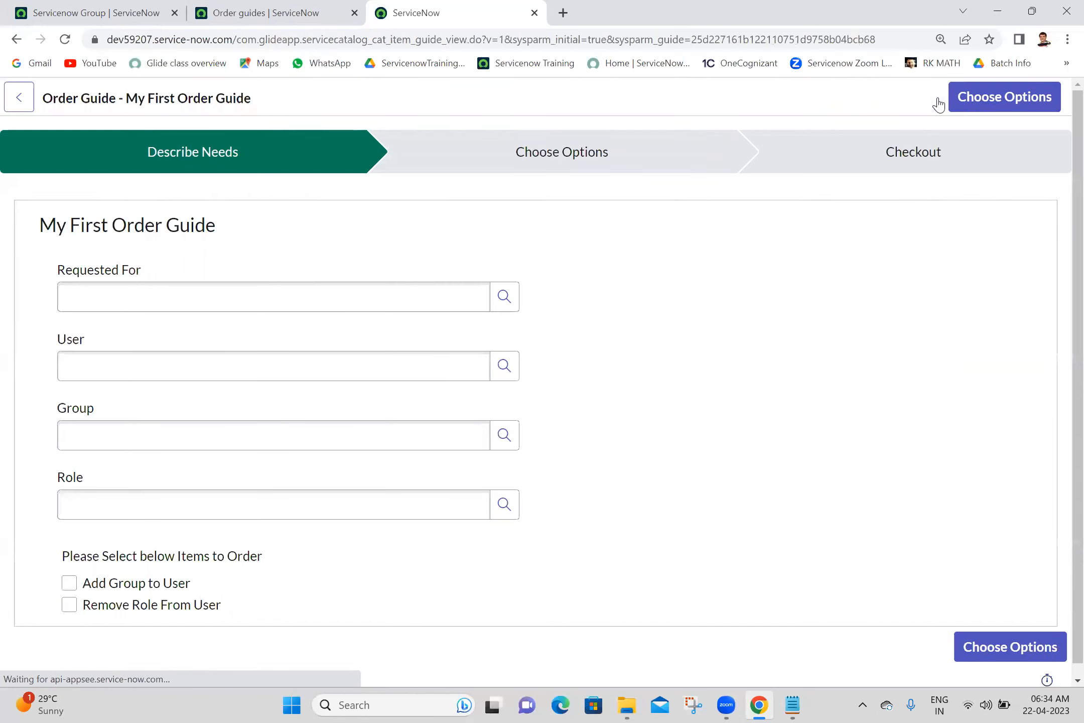
- Fill the test run with the chosen user, group Servicenow Administration and role servicenow_admin
{"action": "left_click", "coordinate": [247, 295]}
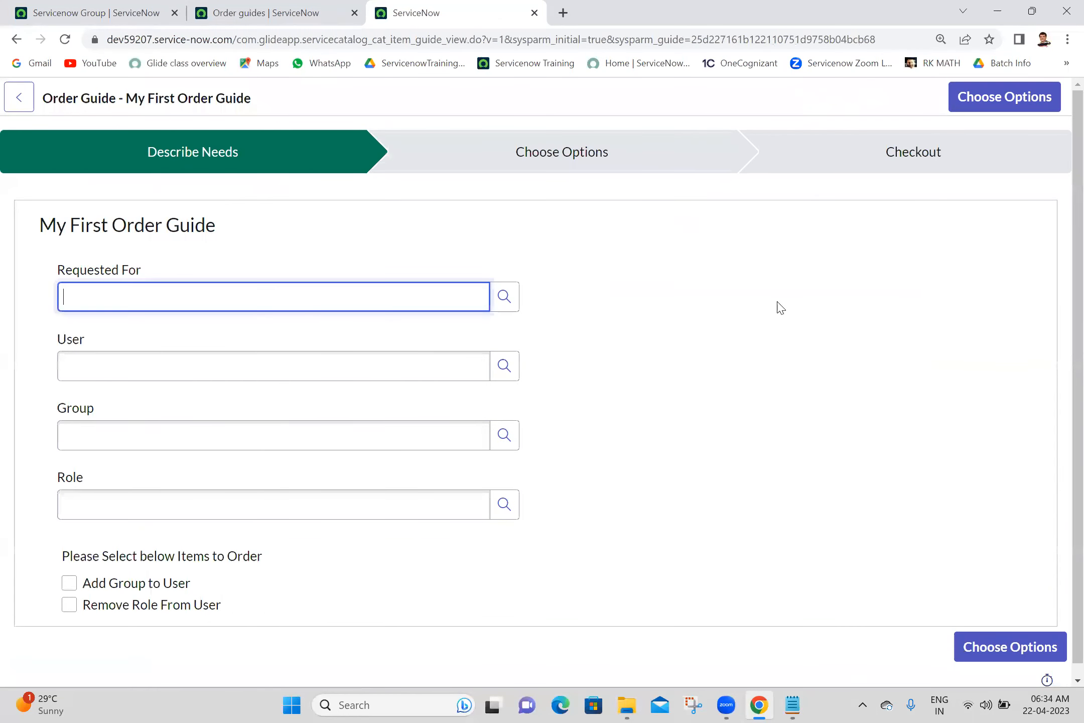
{"action": "left_click", "coordinate": [188, 363]}
{"action": "type", "text": "anji"}
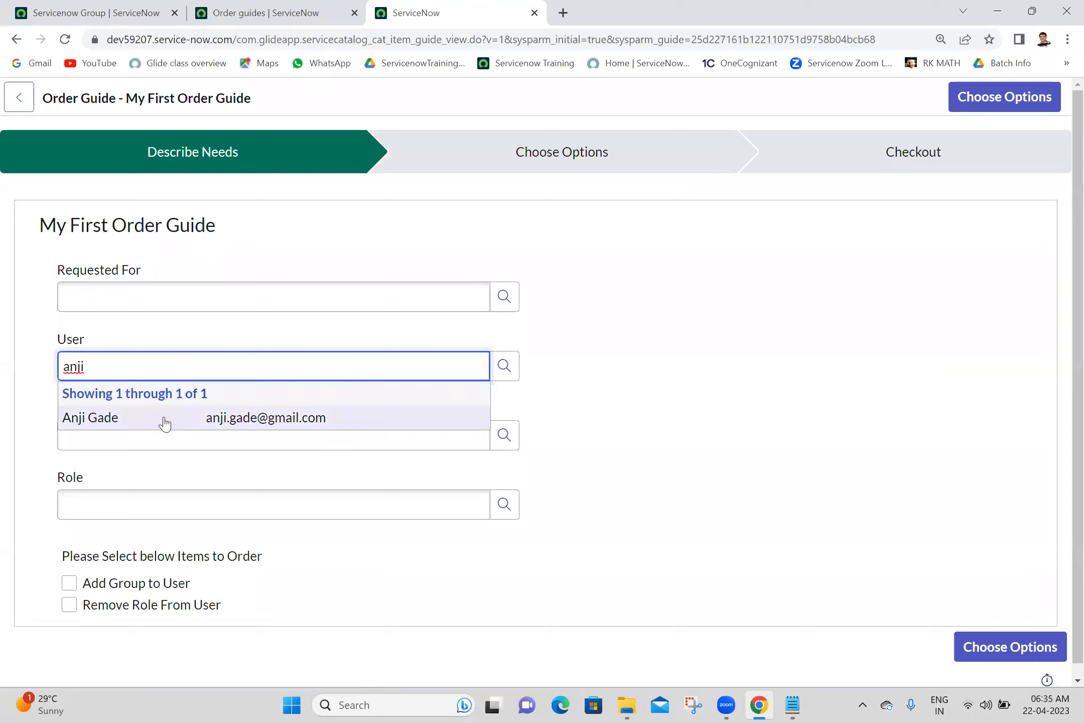
{"action": "left_click", "coordinate": [163, 422]}
{"action": "left_click", "coordinate": [174, 431]}
{"action": "type", "text": "ser"}
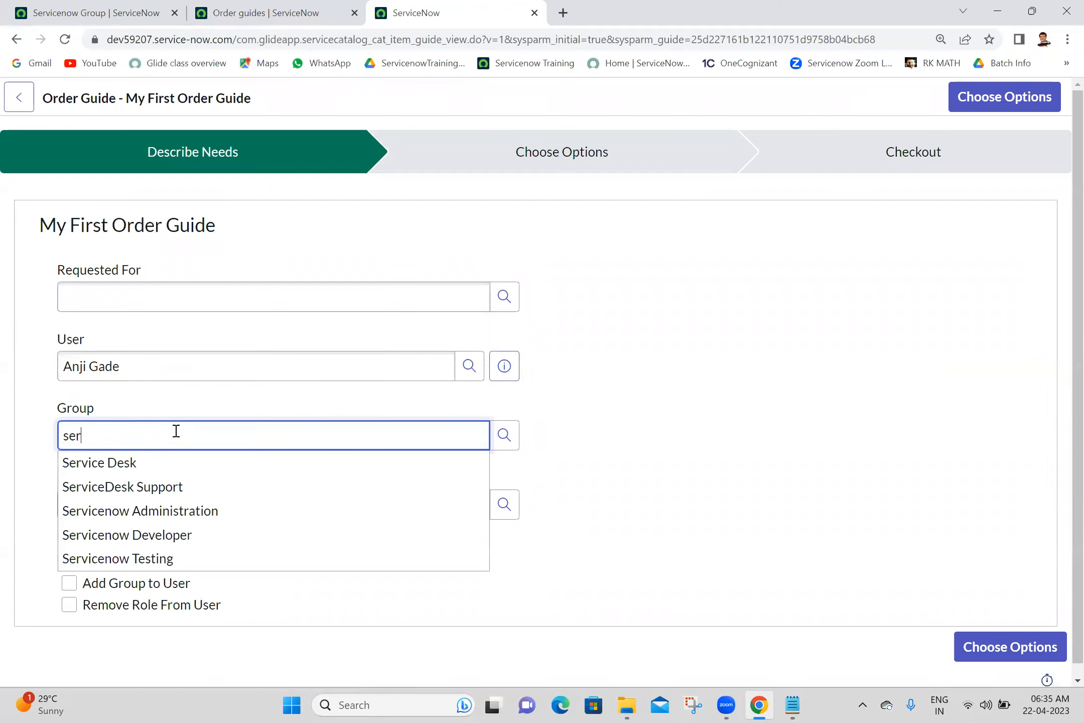
{"action": "left_click", "coordinate": [108, 510]}
{"action": "left_click", "coordinate": [108, 508]}
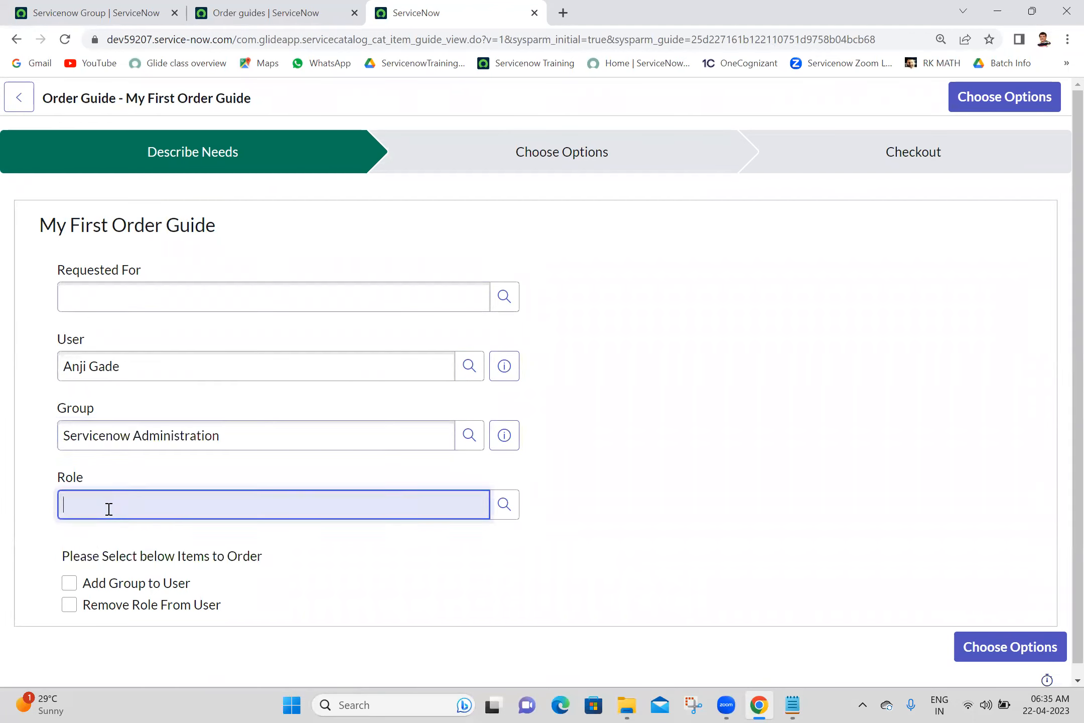
{"action": "type", "text": "serv"}
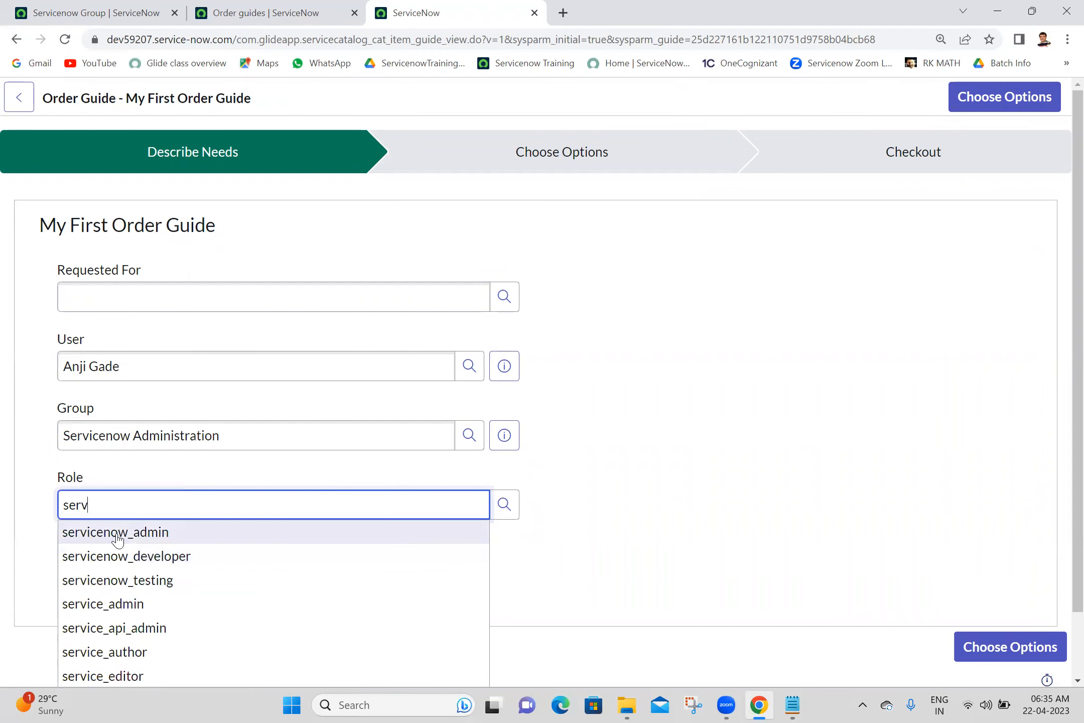
{"action": "left_click", "coordinate": [118, 539]}
- Order Add Group to User, go through Choose Options to checkout, and return to the Order guides list
{"action": "left_click", "coordinate": [71, 588]}
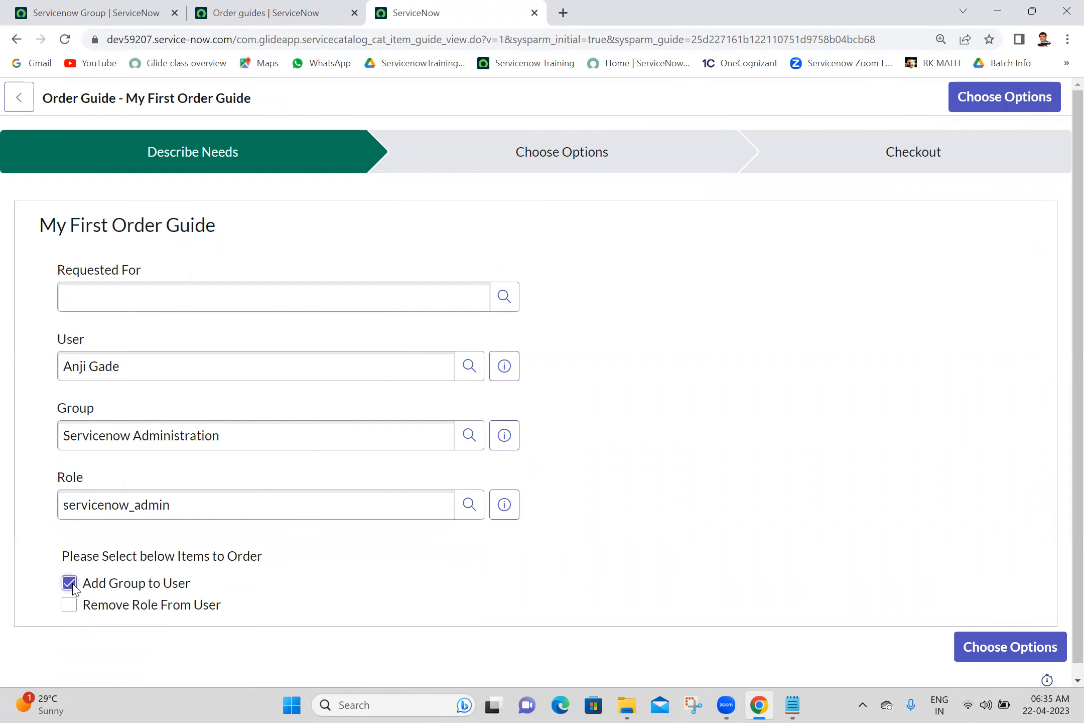
{"action": "left_click", "coordinate": [977, 653]}
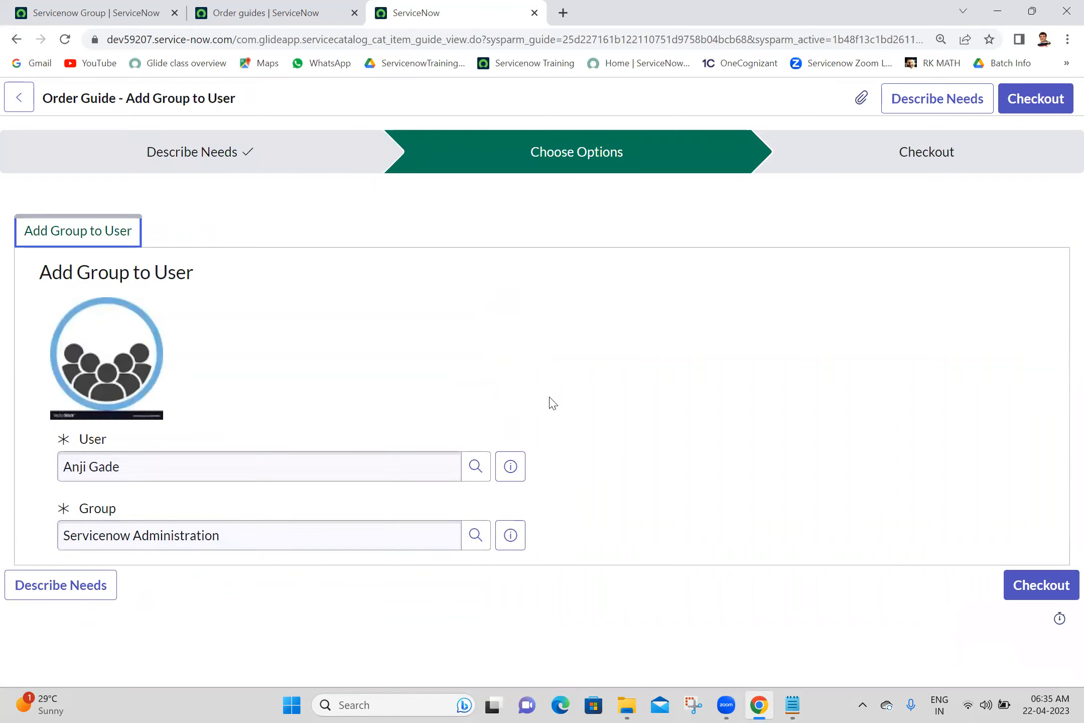
{"action": "left_click", "coordinate": [1037, 591]}
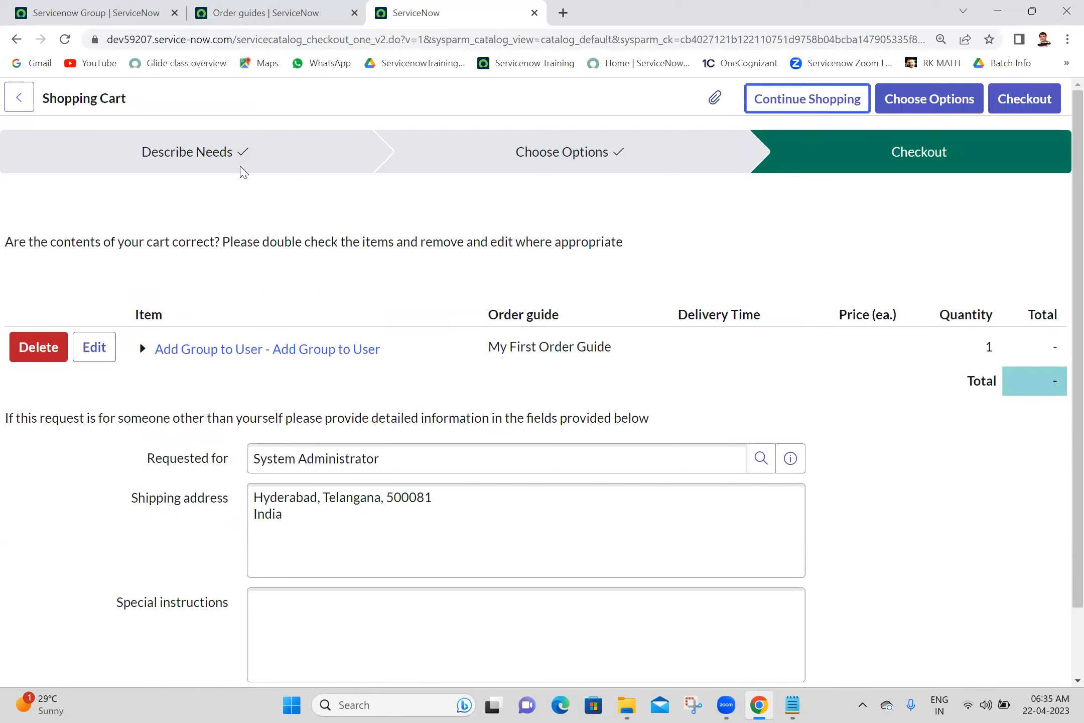
{"action": "left_click", "coordinate": [296, 222]}
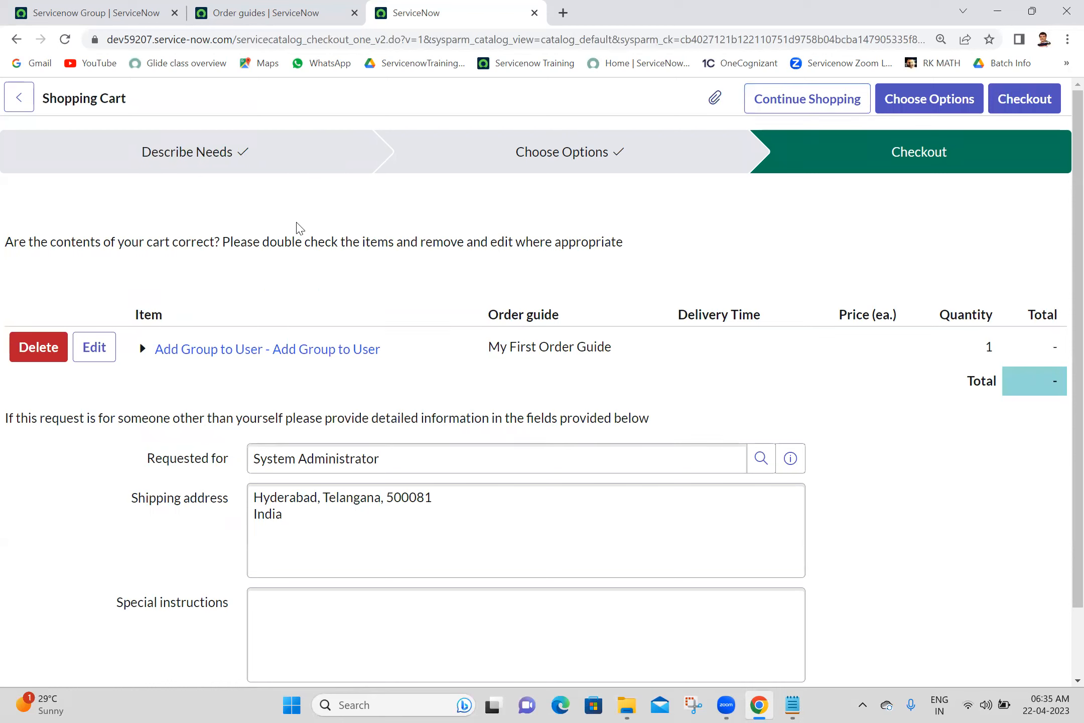
{"action": "left_click", "coordinate": [339, 7]}
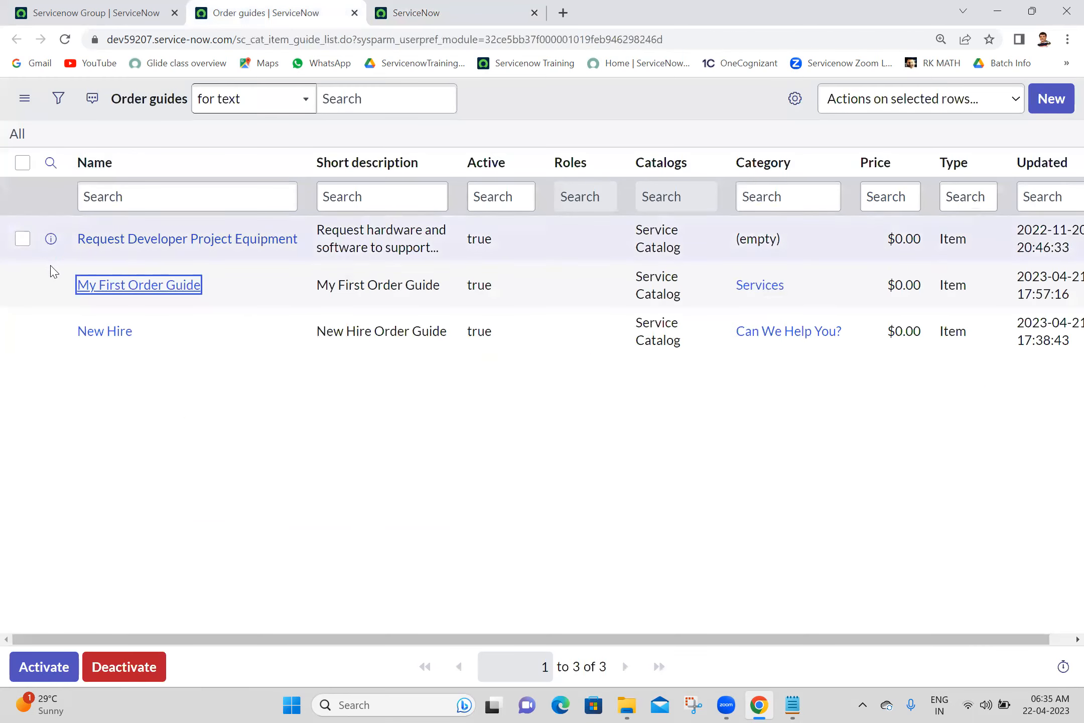
- Open My First Order Guide in a new tab, enable Two step and save the record
{"action": "middle_click", "coordinate": [106, 291]}
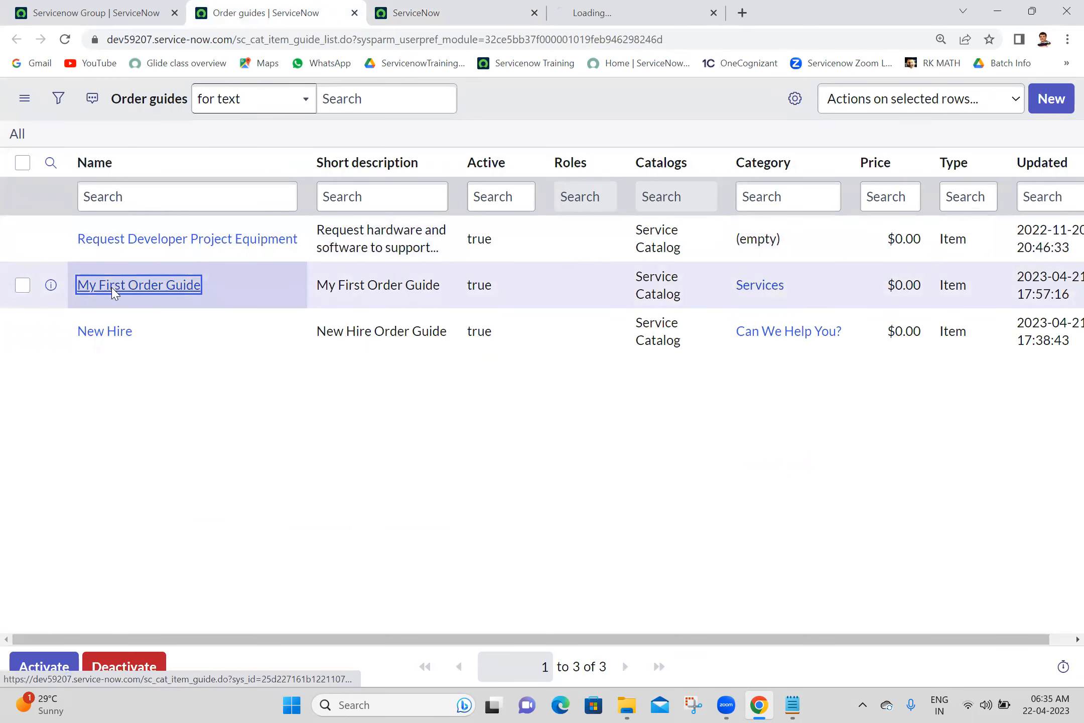
{"action": "left_click_drag", "start_coordinate": [556, 1], "coordinate": [367, 22]}
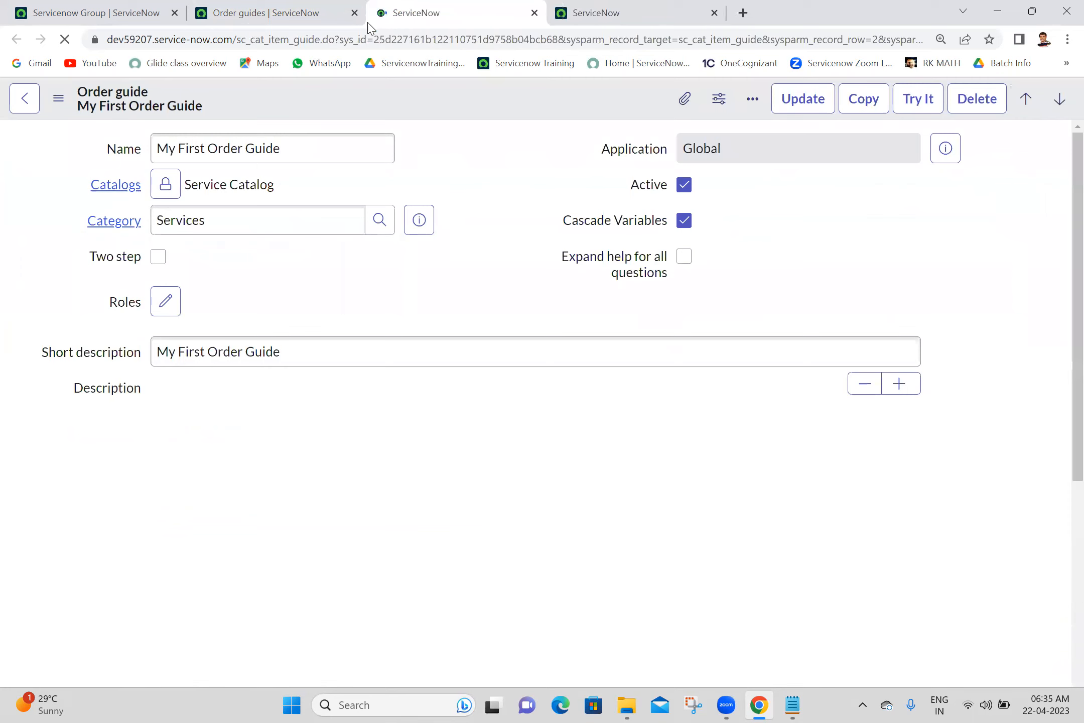
{"action": "left_click", "coordinate": [158, 259]}
{"action": "right_click", "coordinate": [447, 97]}
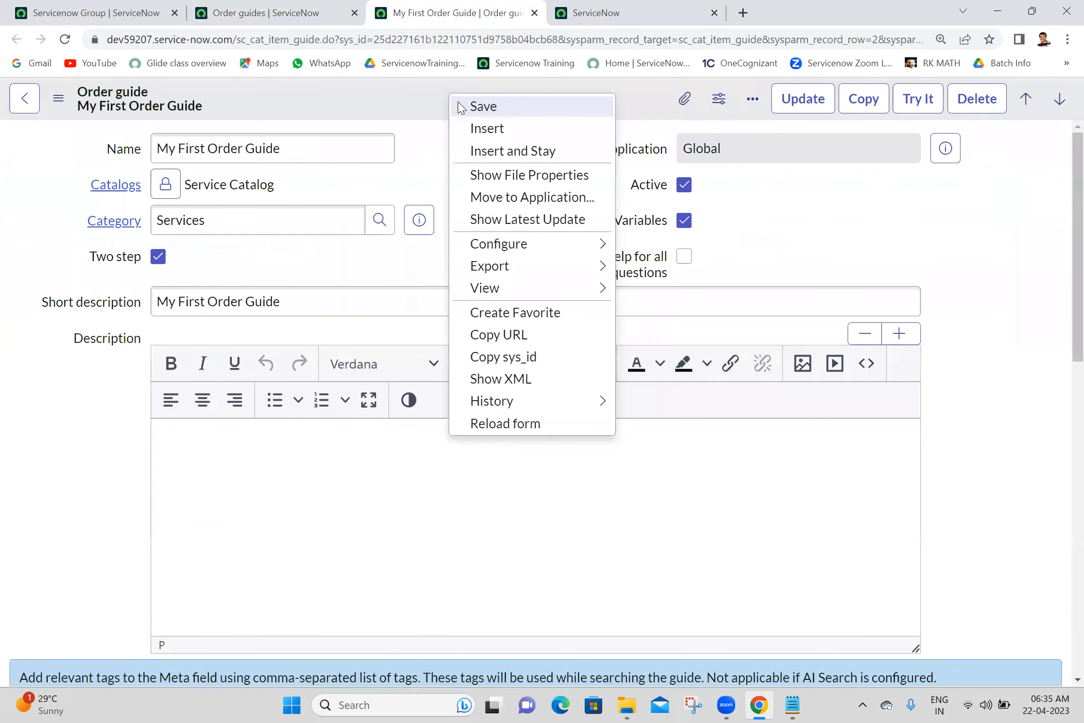
{"action": "left_click", "coordinate": [461, 107]}
- Close the old Shopping Cart tab, keeping the order guide record in view
{"action": "left_click", "coordinate": [643, 9]}
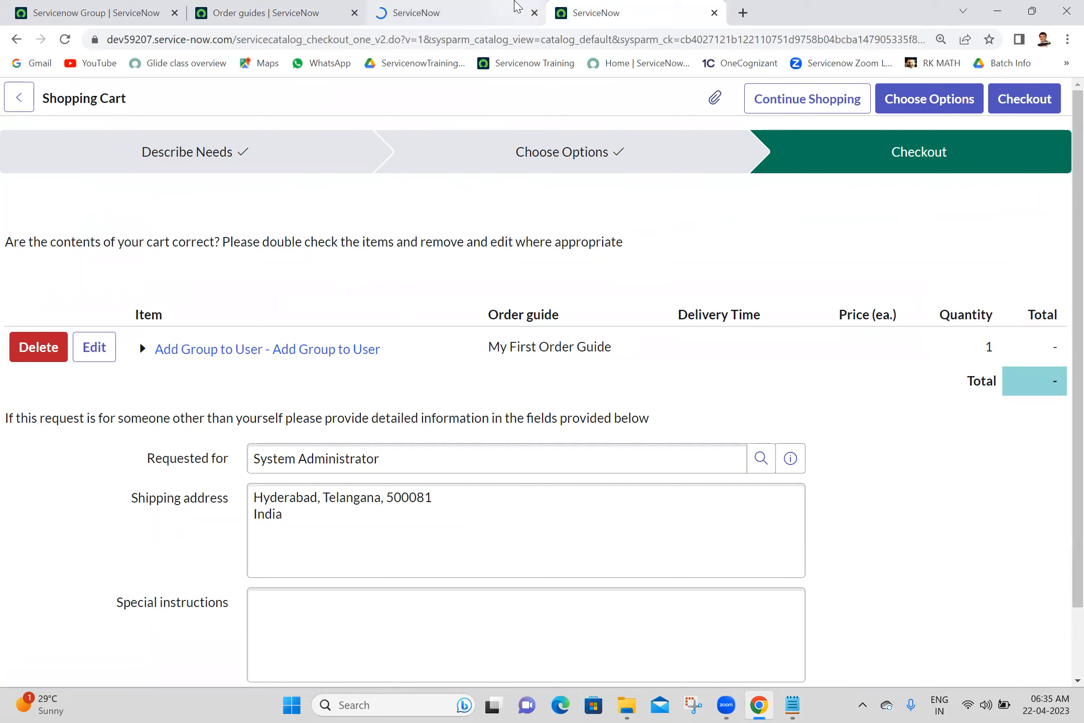
{"action": "mouse_move", "coordinate": [517, 6]}
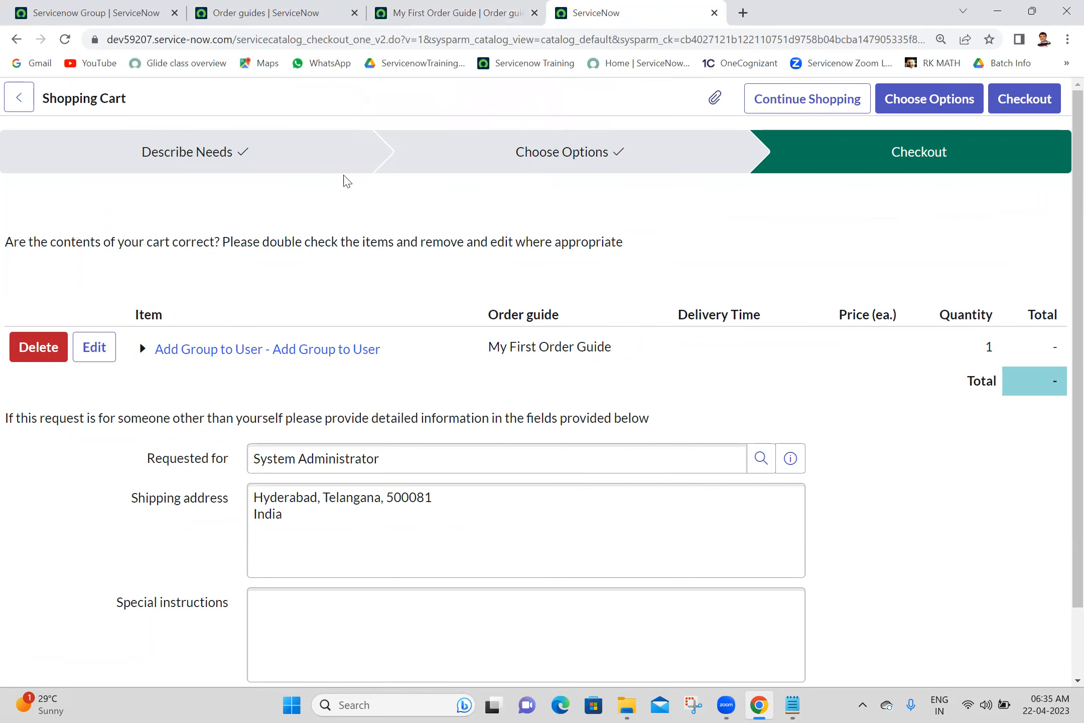
{"action": "left_click", "coordinate": [404, 7]}
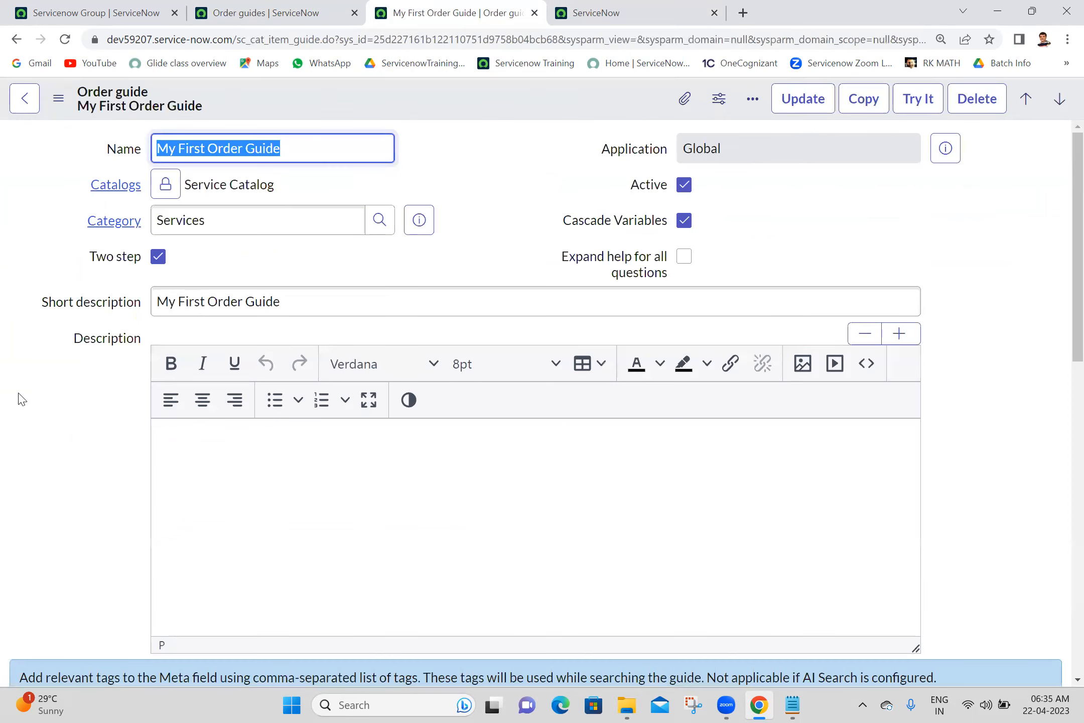
{"action": "left_click", "coordinate": [714, 13]}
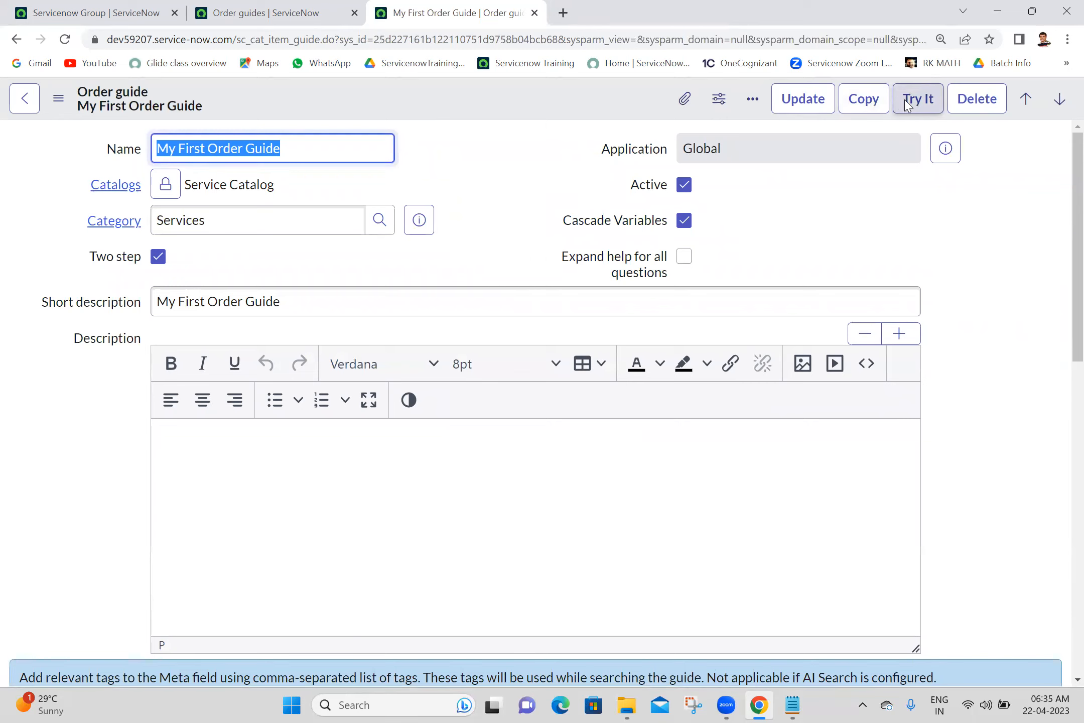
- Start a new Try It run of the two-step guide and fill in the requester and user
{"action": "left_click", "coordinate": [545, 109]}
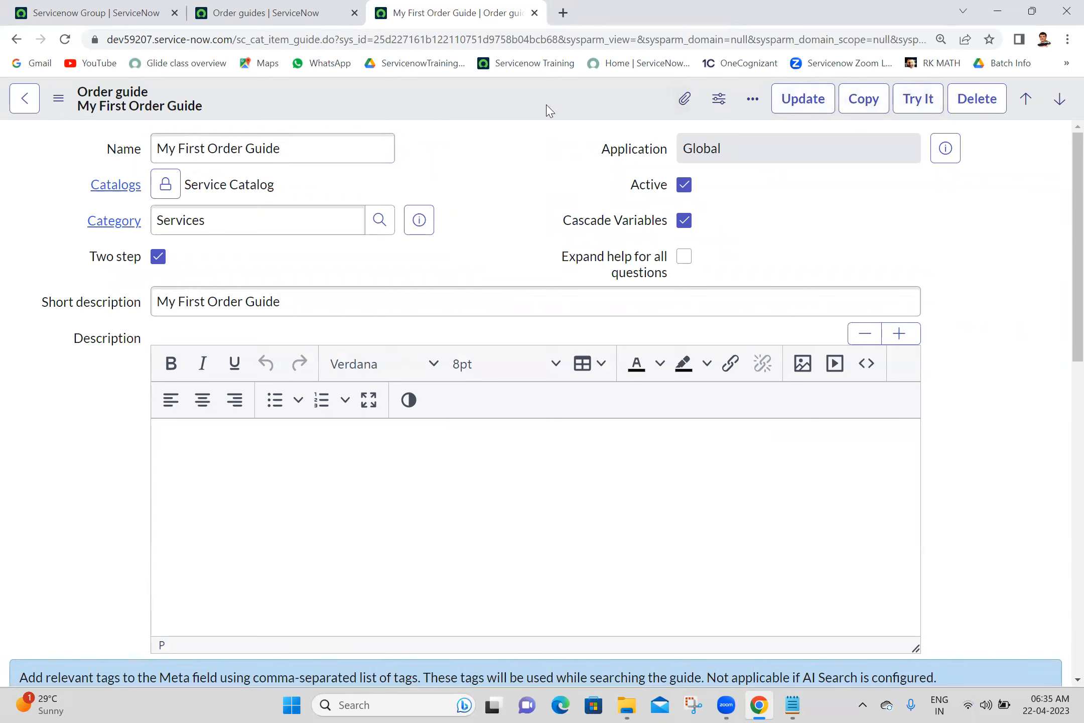
{"action": "left_click", "coordinate": [914, 103]}
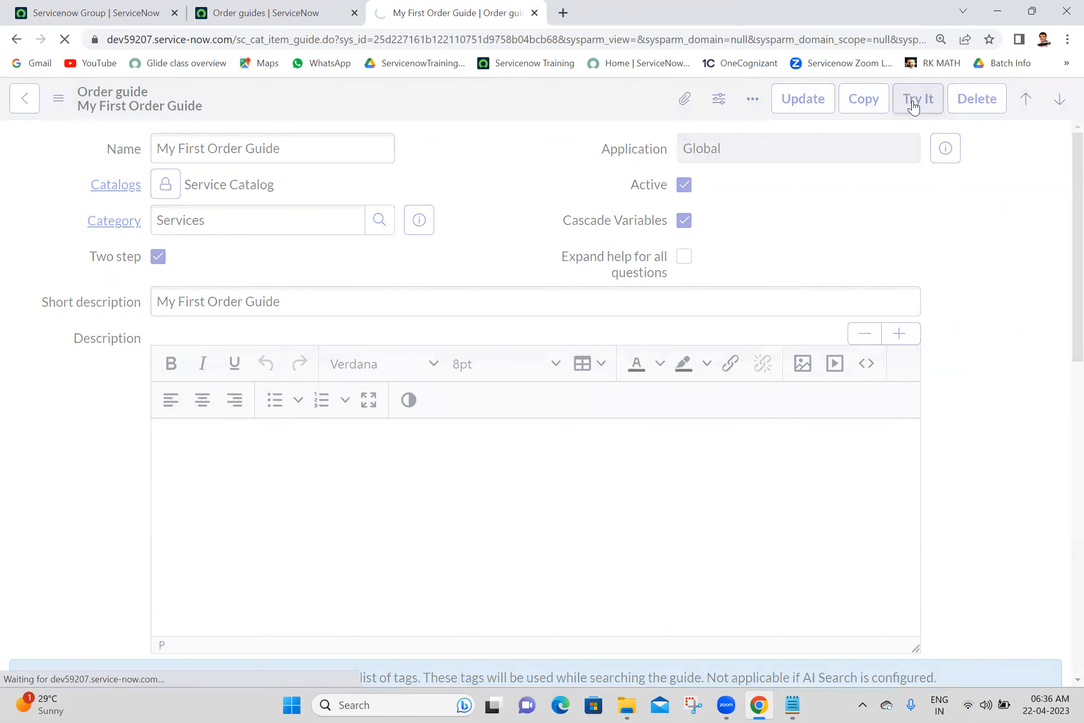
{"action": "left_click", "coordinate": [371, 293]}
{"action": "type", "text": "anji"}
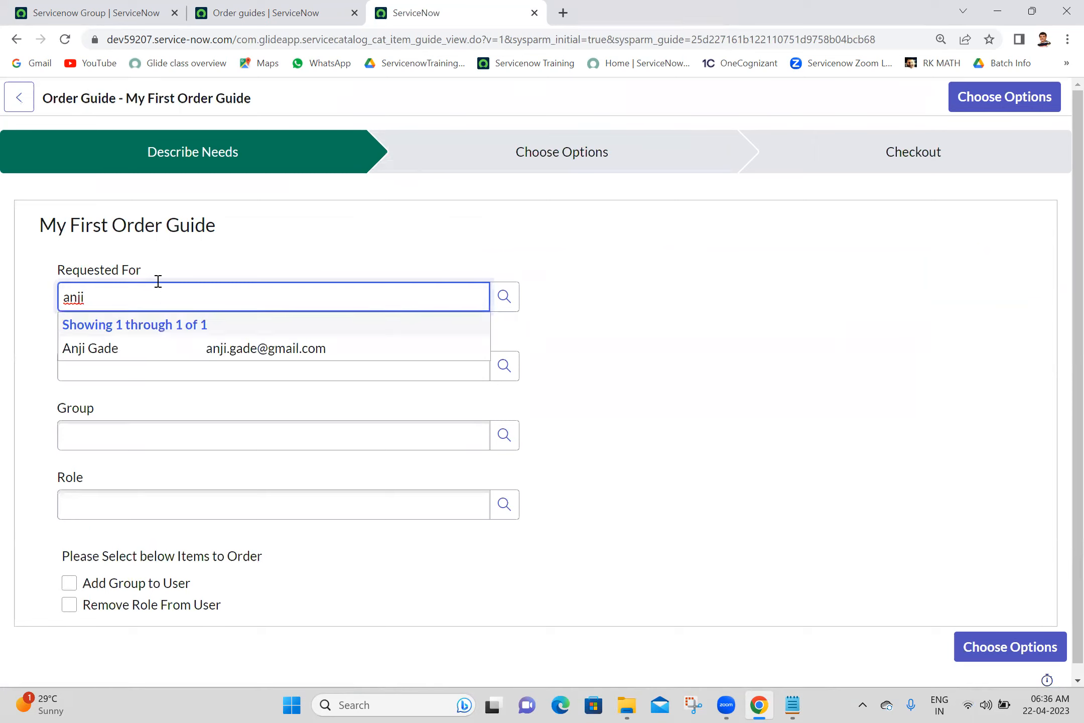
{"action": "type", "text": "anji"}
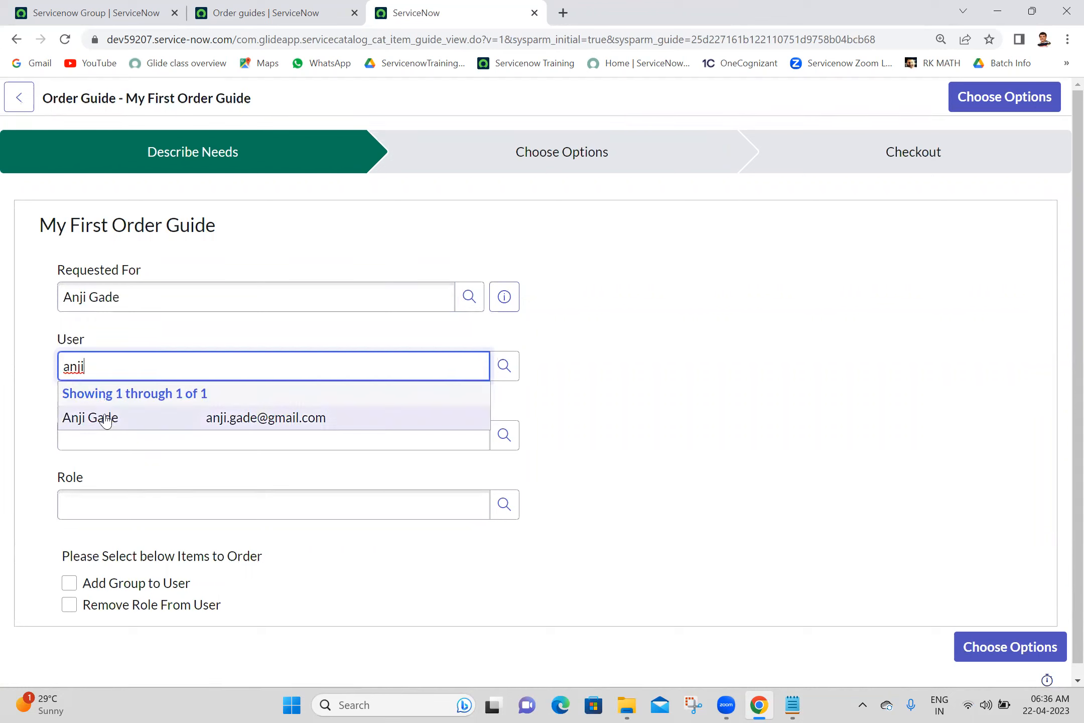
{"action": "left_click", "coordinate": [101, 421]}
- Set group Servicenow Administration and role servicenow_admin, order both items, and continue to Choose Options
{"action": "left_click", "coordinate": [109, 438]}
{"action": "type", "text": "servicenow"}
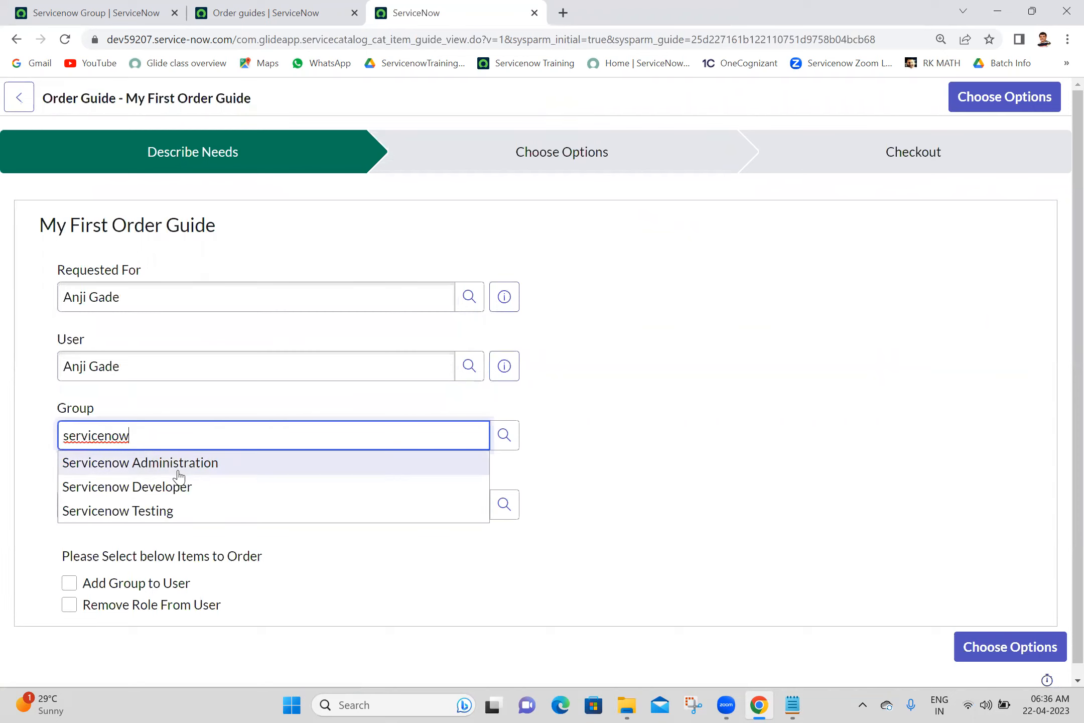
{"action": "left_click", "coordinate": [171, 463]}
{"action": "left_click", "coordinate": [151, 501]}
{"action": "type", "text": "servicenow"}
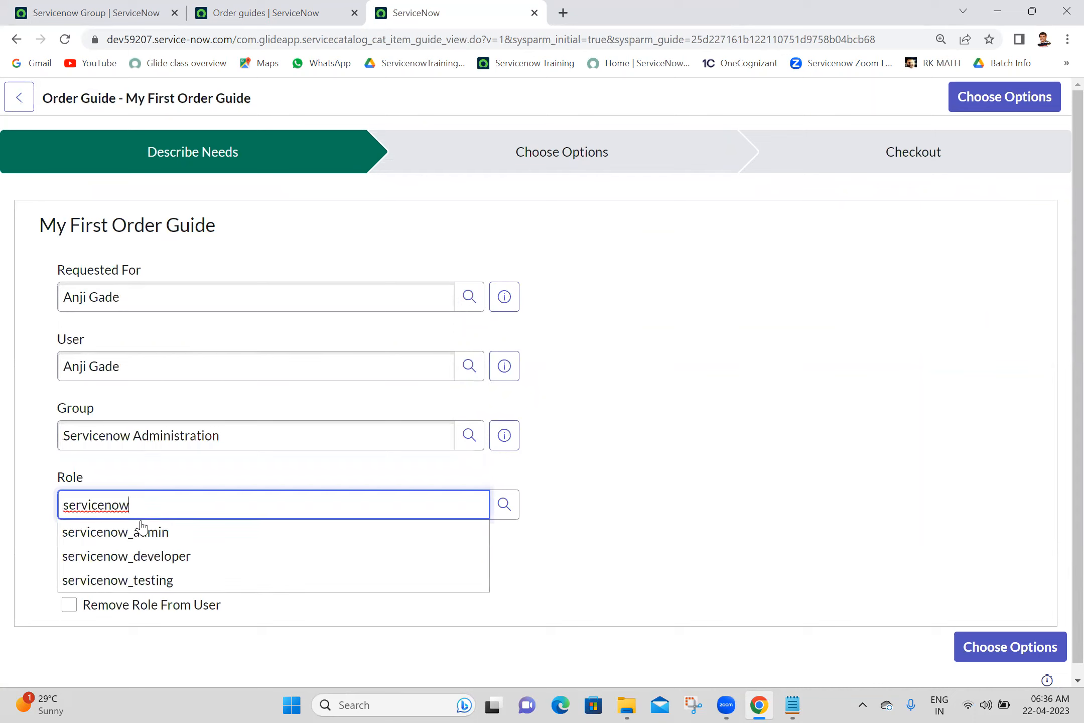
{"action": "left_click", "coordinate": [149, 536]}
{"action": "left_click", "coordinate": [69, 583]}
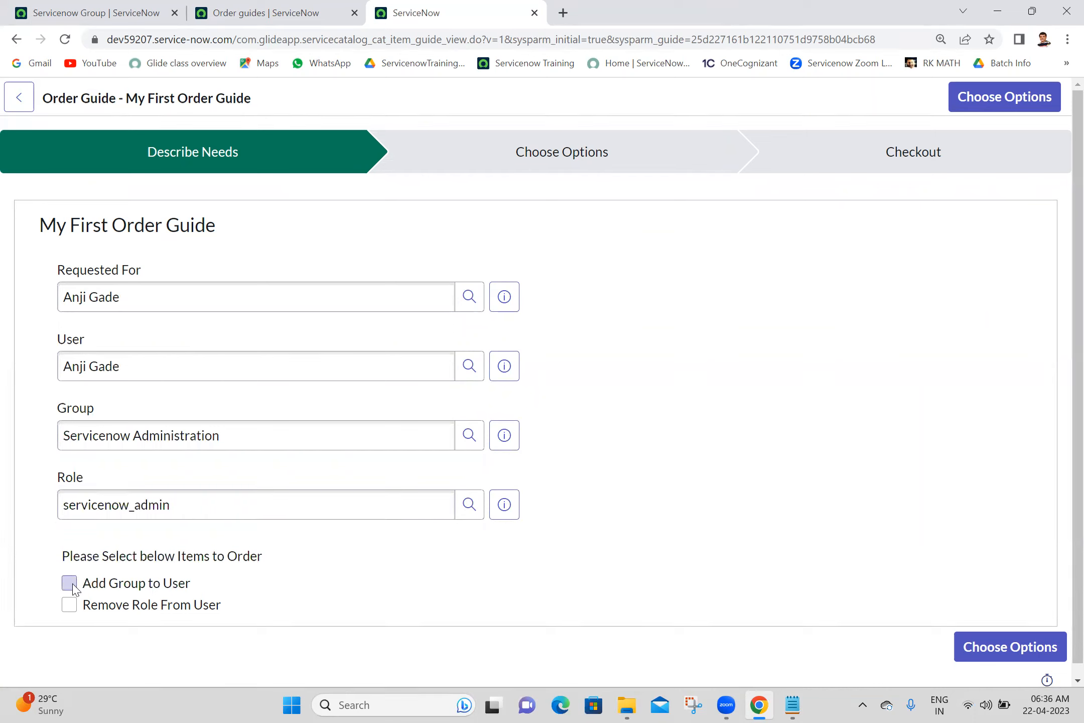
{"action": "left_click", "coordinate": [70, 605]}
{"action": "left_click", "coordinate": [998, 649]}
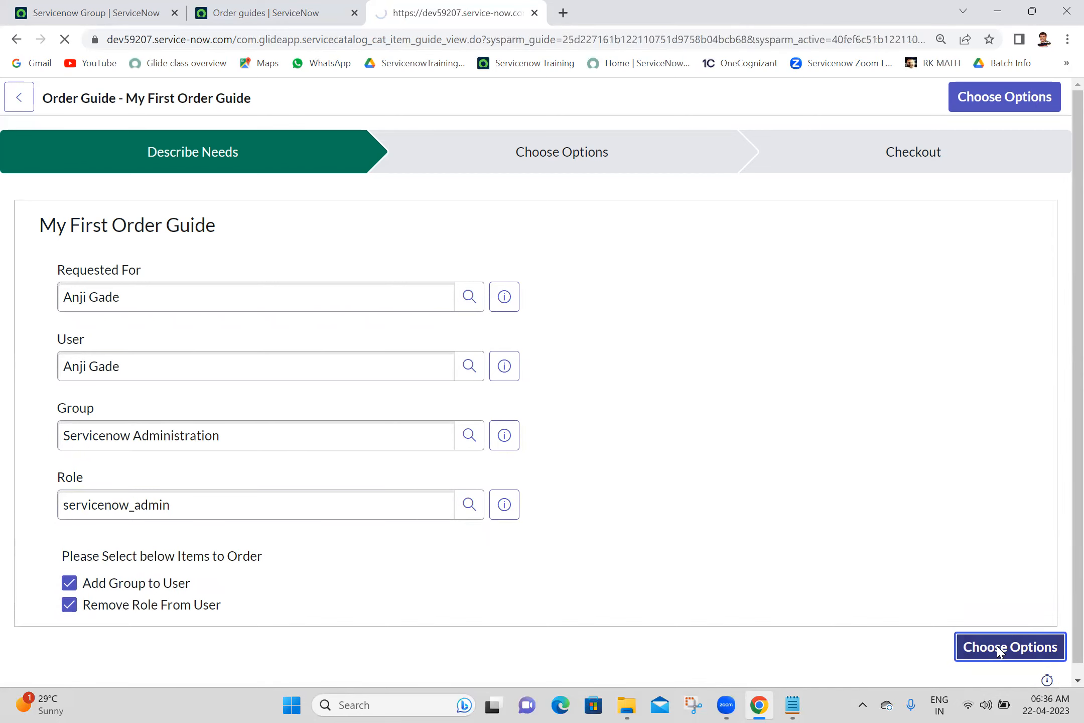
- Step through the item options and check out, submitting the Remove Role and Add Group request
{"action": "left_click", "coordinate": [961, 590]}
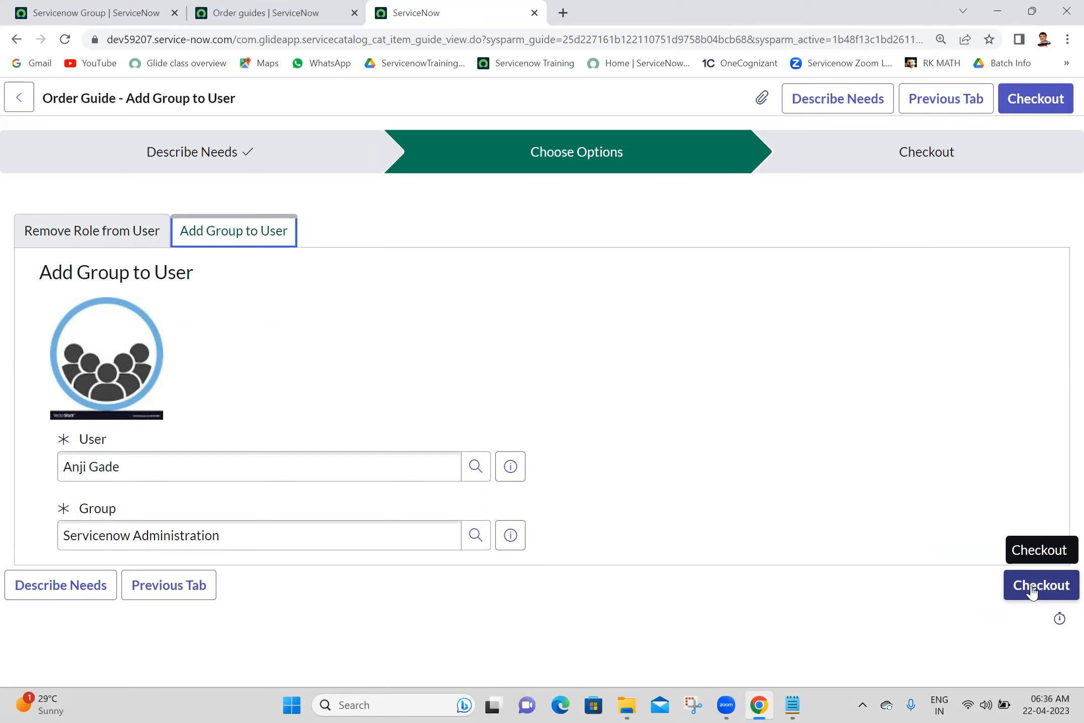
{"action": "left_click", "coordinate": [1032, 593]}
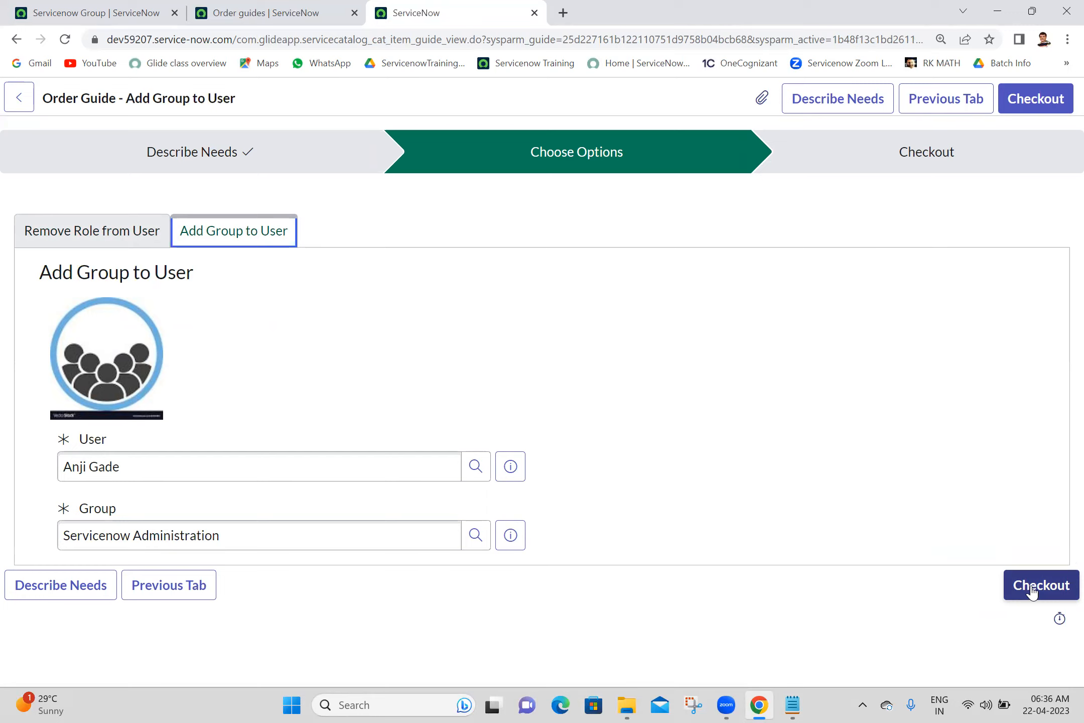
{"action": "left_click", "coordinate": [1032, 593]}
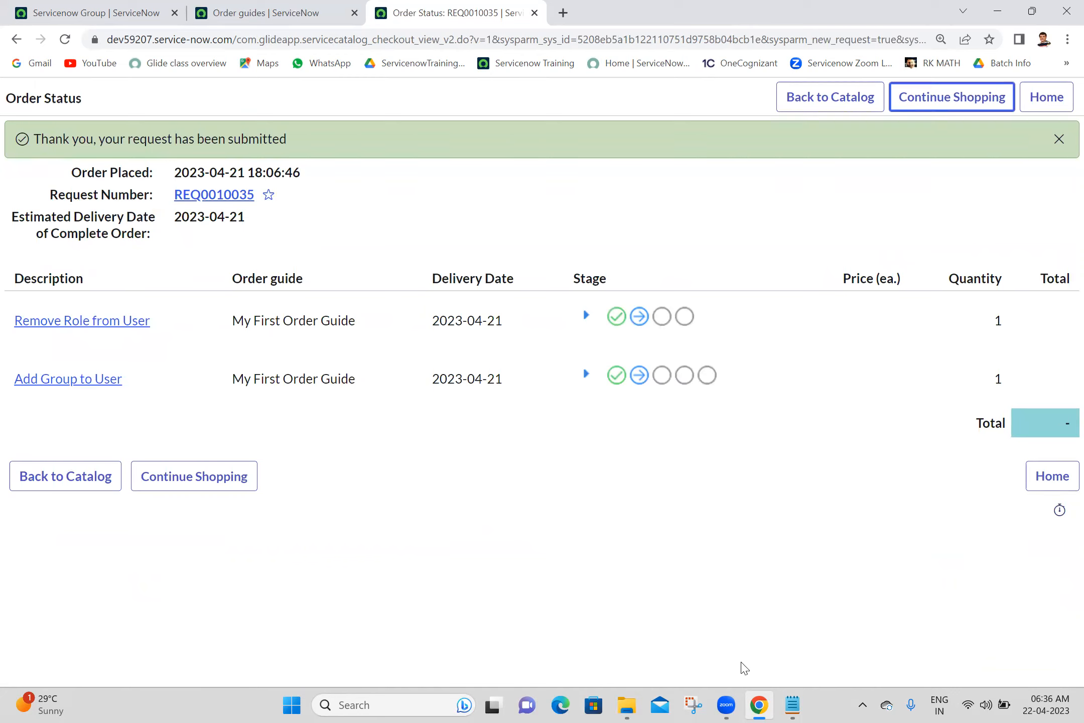
{"action": "left_click", "coordinate": [606, 521]}
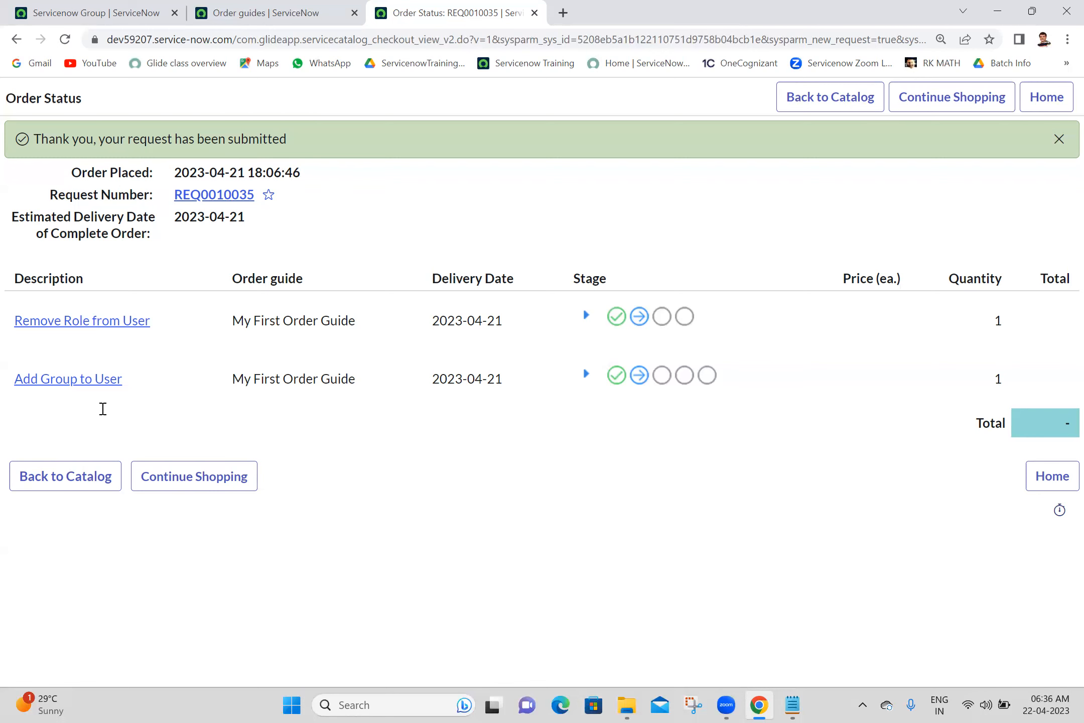
- Add 'Cascade Variable:' and 'Two Step:' headings to the Batch 18 notes, each underlined with dashes
{"action": "key", "text": "alt+Tab"}
{"action": "type", "text": "Casc"}
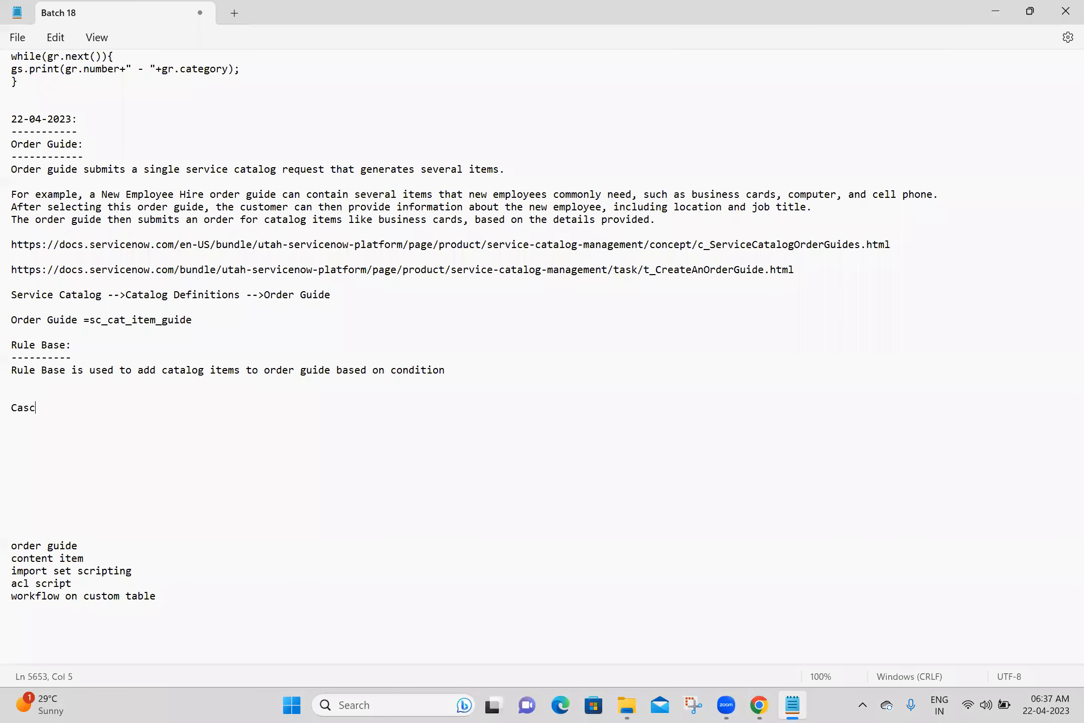
{"action": "type", "text": "ade Variable:"}
{"action": "key", "text": "Return"}
{"action": "type", "text": "-----------------"}
{"action": "key", "text": "Return"}
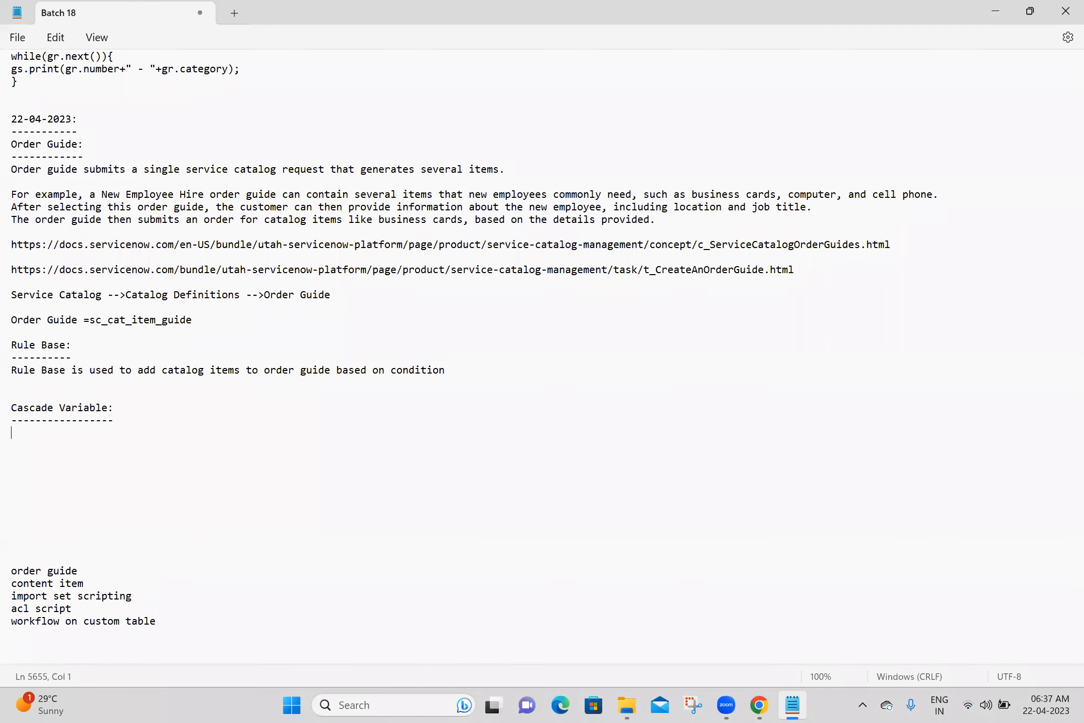
{"action": "key", "text": "Return"}
{"action": "type", "text": "Two"}
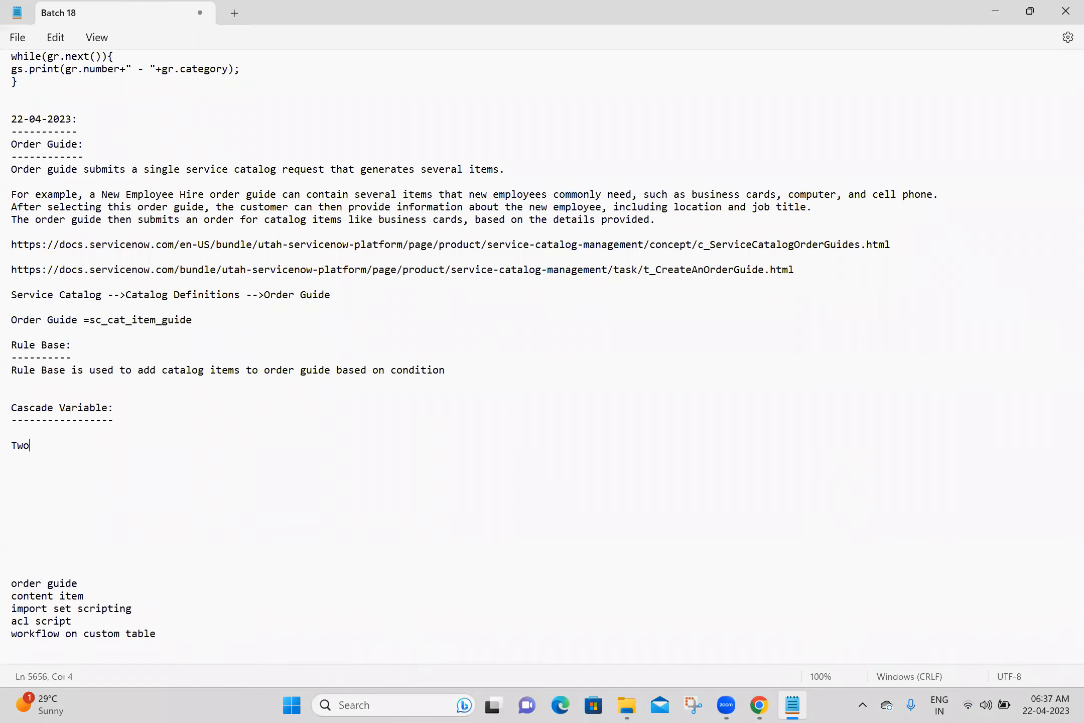
{"action": "type", "text": " Step:"}
{"action": "key", "text": "Return"}
{"action": "type", "text": "---------"}
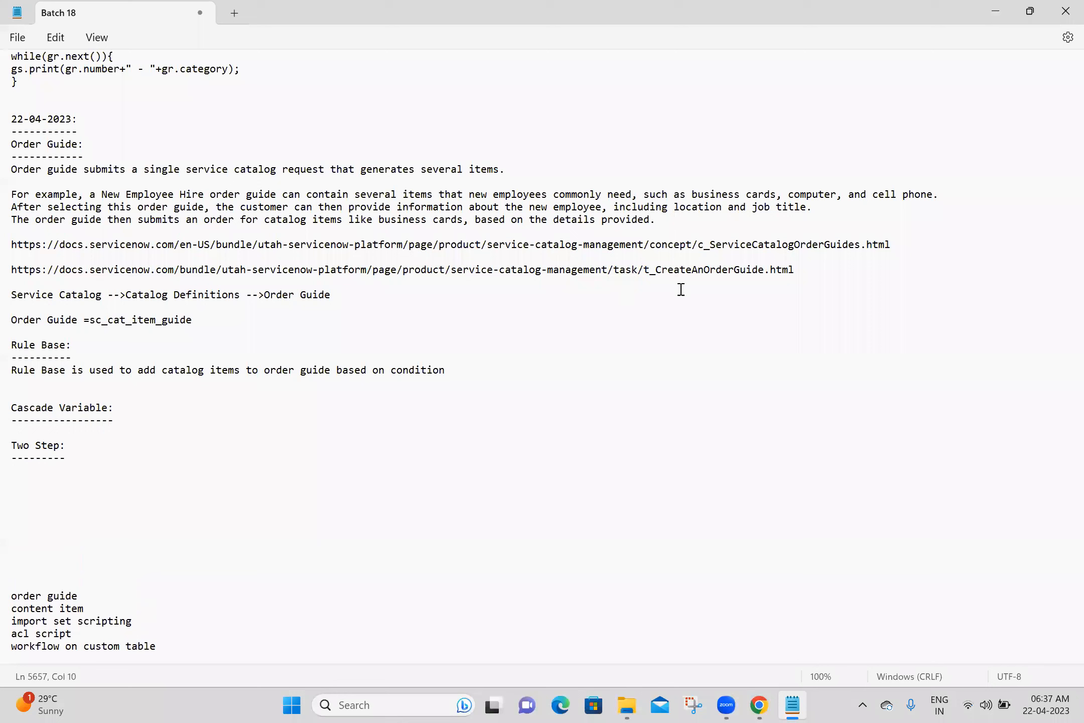
- Copy the create-order-guide documentation link and start a new browser tab
{"action": "left_click_drag", "start_coordinate": [802, 271], "coordinate": [9, 269]}
{"action": "key", "text": "ctrl+c"}
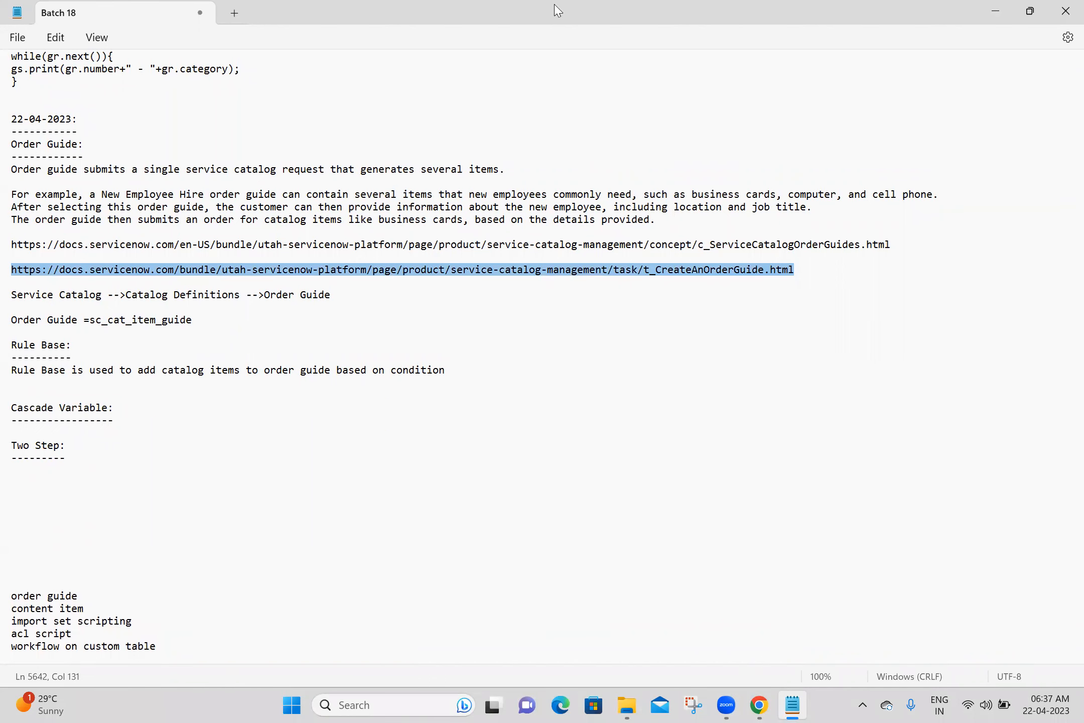
{"action": "key", "text": "alt+Tab"}
{"action": "left_click", "coordinate": [517, 40]}
- Load the Create an order guide docs page and select the full Cascade variables field description
{"action": "key", "text": "ctrl+v"}
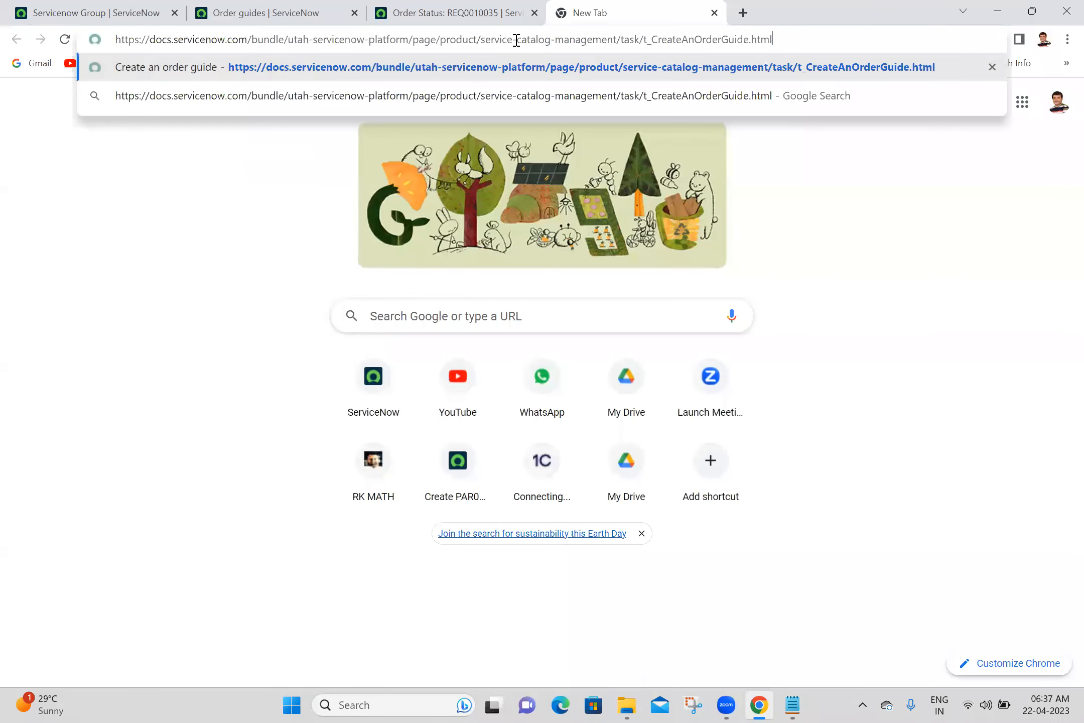
{"action": "key", "text": "Return"}
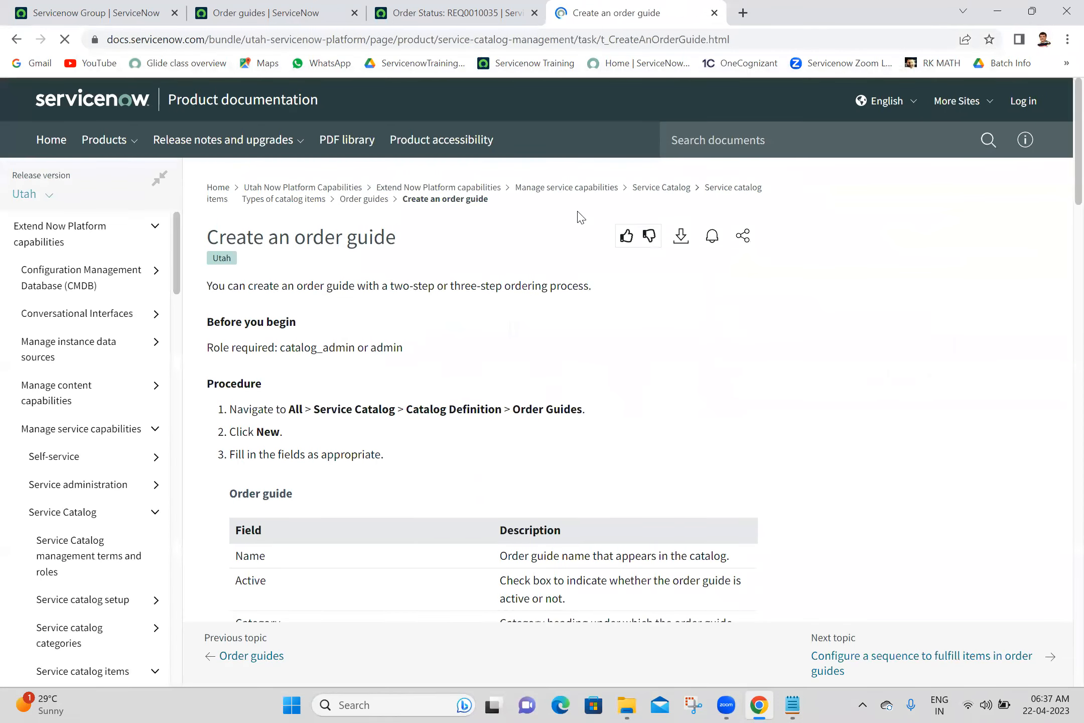
{"action": "left_click_drag", "start_coordinate": [1062, 186], "coordinate": [1062, 308]}
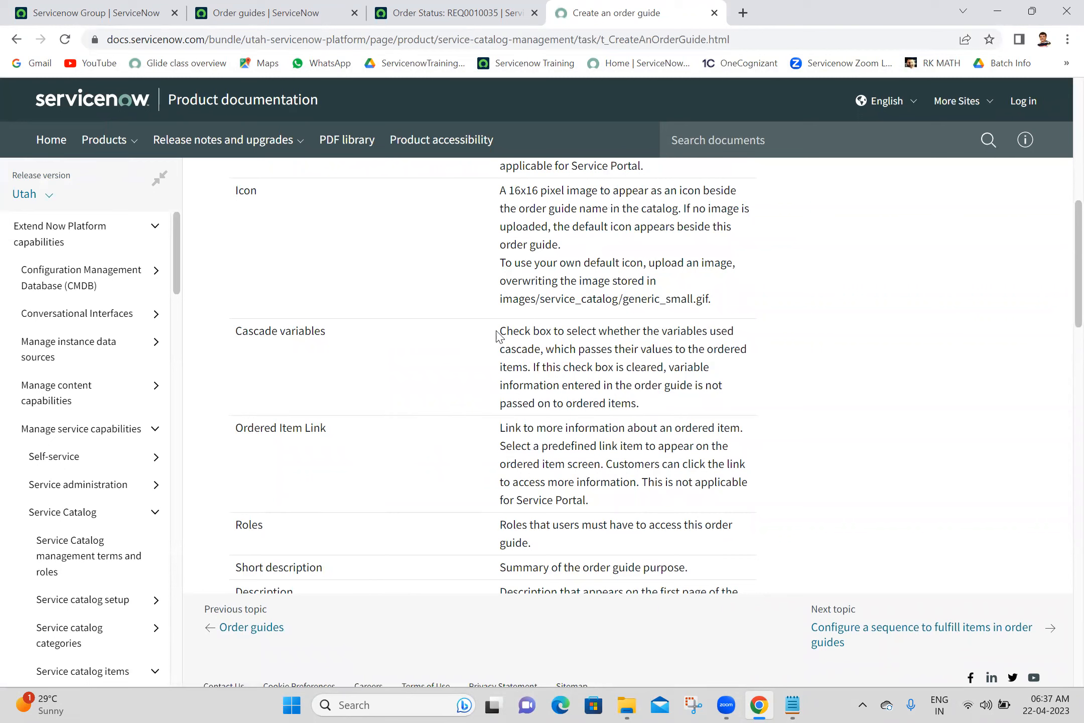
{"action": "left_click_drag", "start_coordinate": [502, 331], "coordinate": [751, 354]}
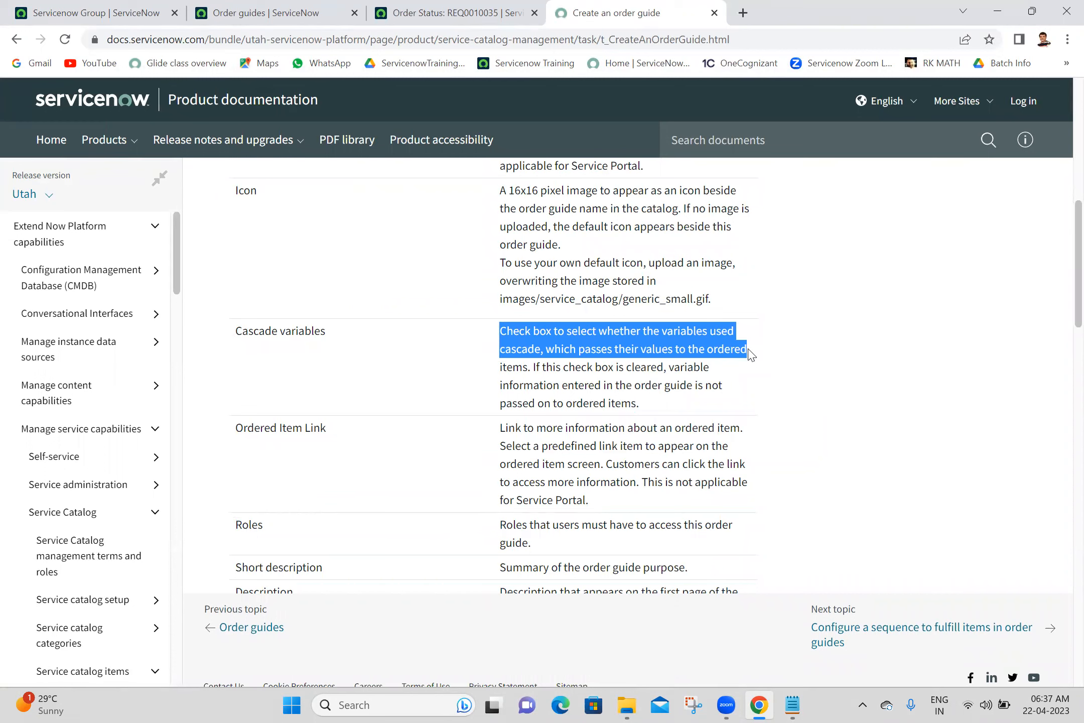
{"action": "left_click", "coordinate": [635, 403]}
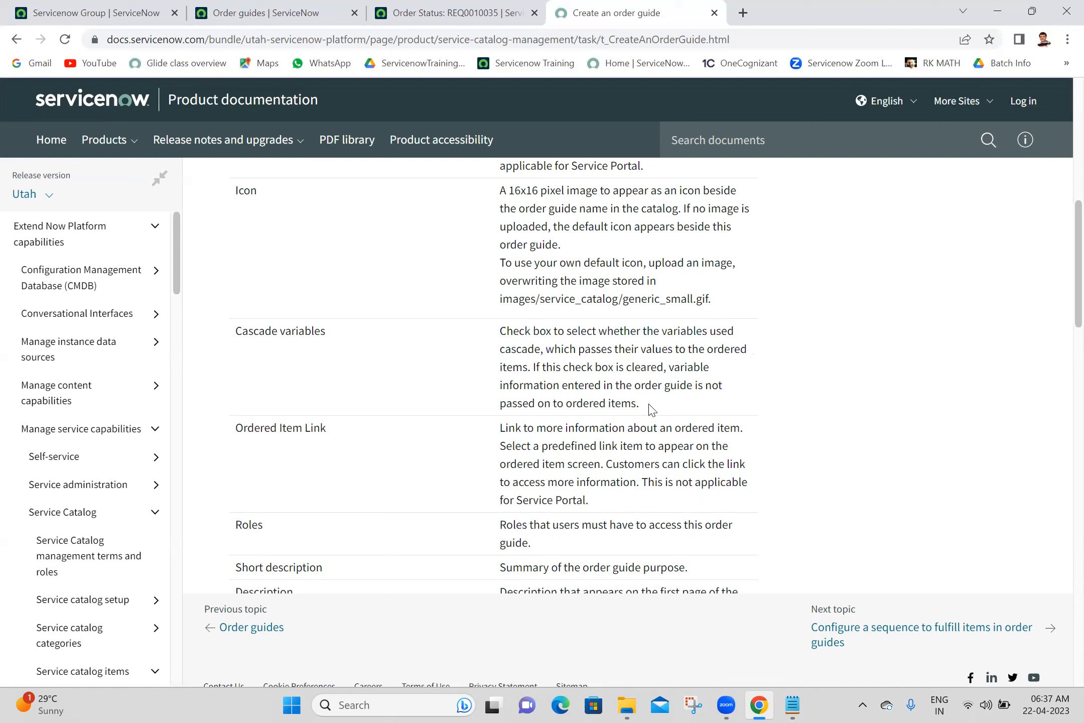
{"action": "left_click_drag", "start_coordinate": [651, 410], "coordinate": [497, 332]}
{"action": "key", "text": "ctrl+c"}
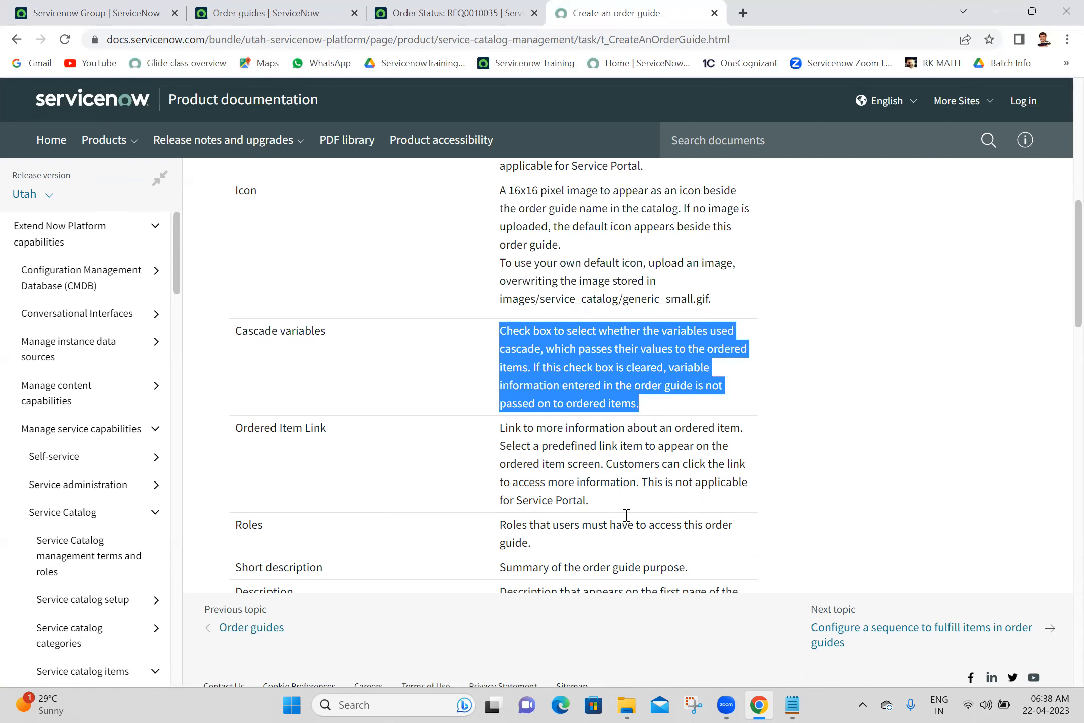
- Paste the Cascade variables description under its heading, putting its two sentences on separate lines
{"action": "left_click", "coordinate": [794, 705]}
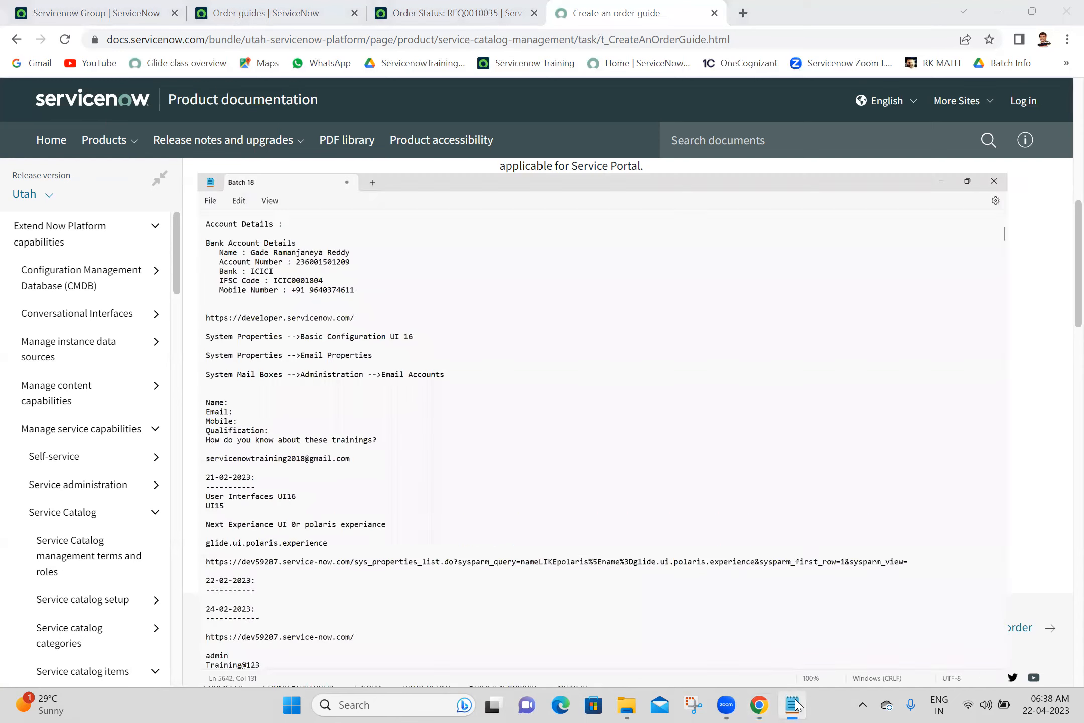
{"action": "left_click_drag", "start_coordinate": [1064, 88], "coordinate": [1056, 601]}
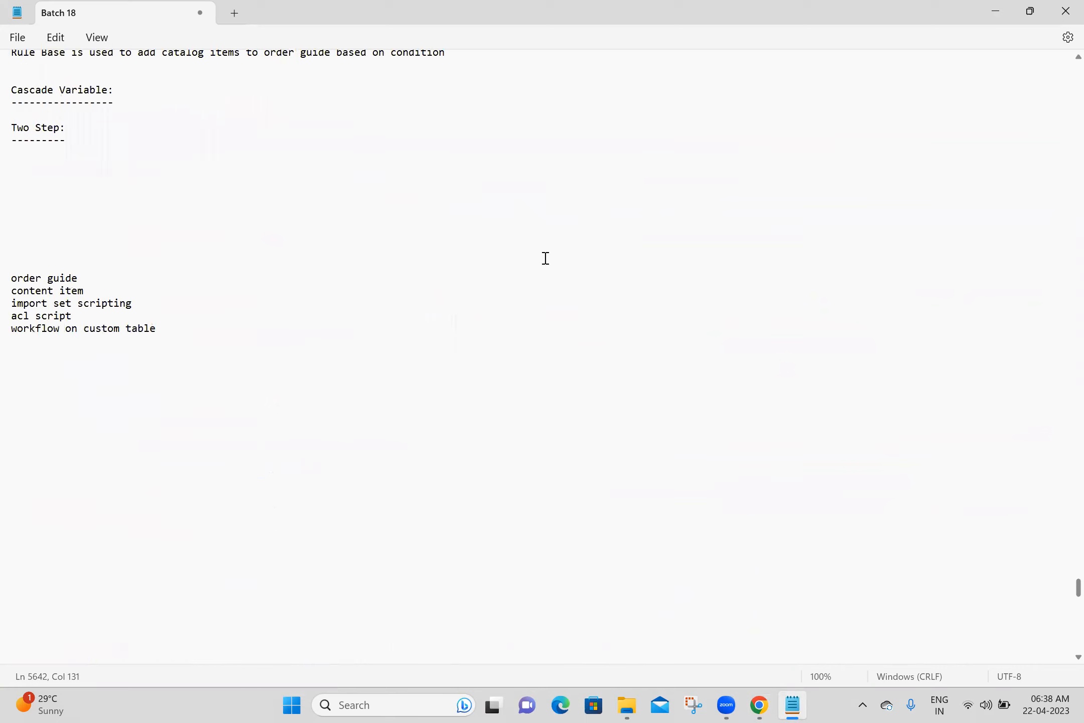
{"action": "left_click", "coordinate": [41, 148]}
{"action": "key", "text": "ctrl+v"}
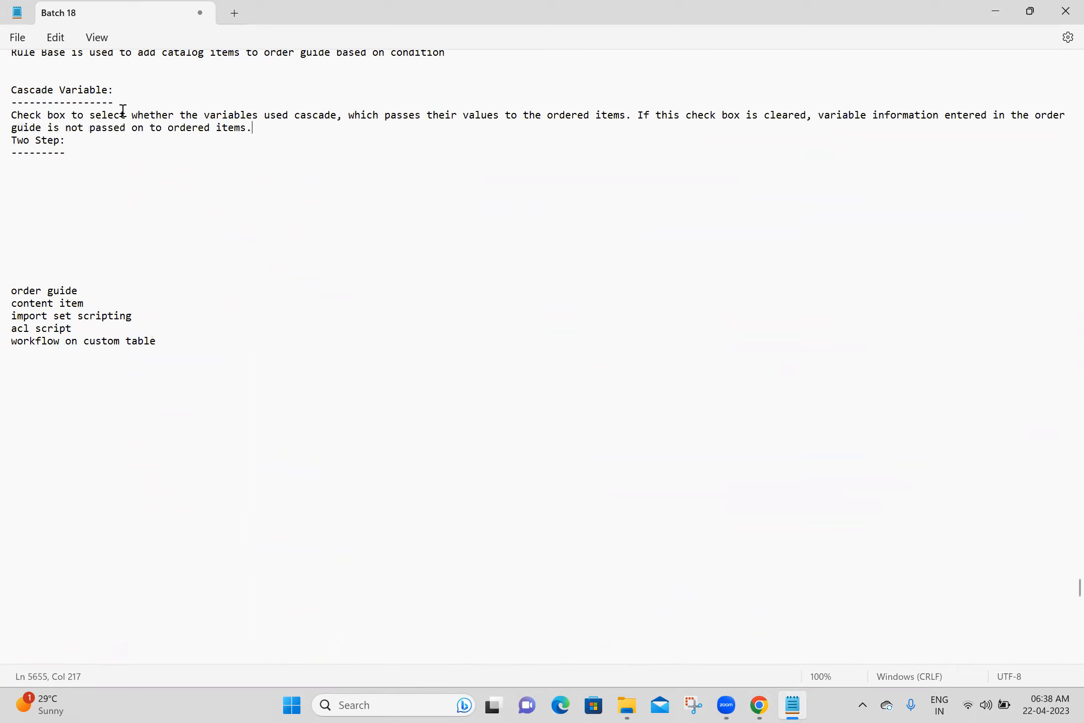
{"action": "key", "text": "Return"}
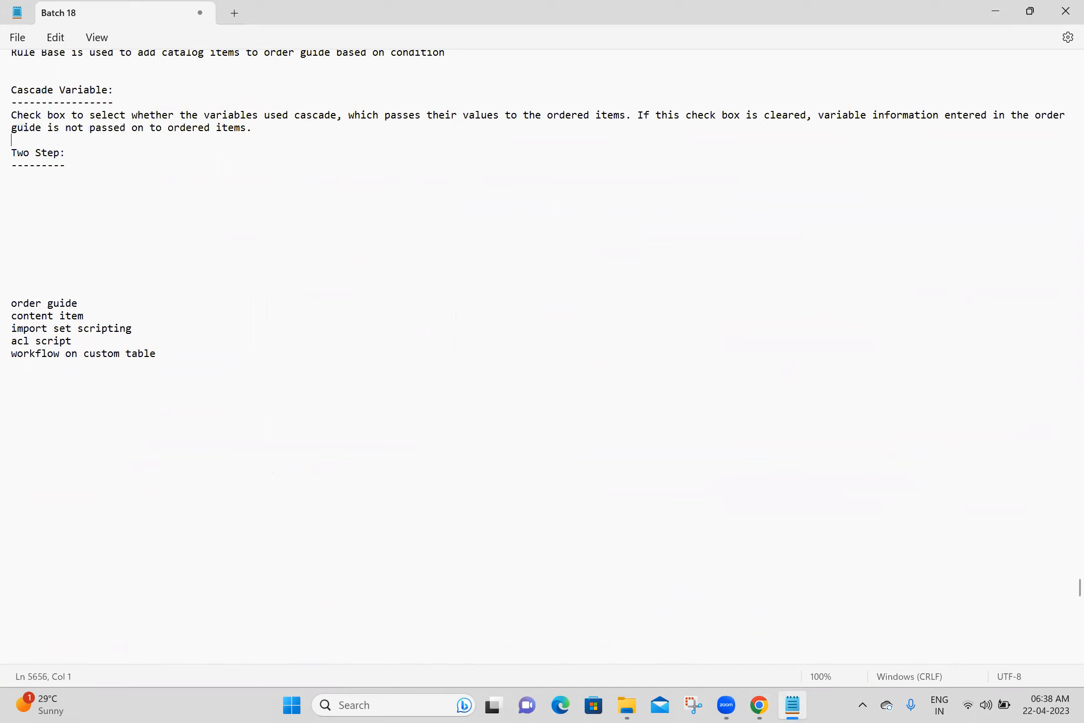
{"action": "left_click", "coordinate": [636, 116]}
{"action": "key", "text": "Return"}
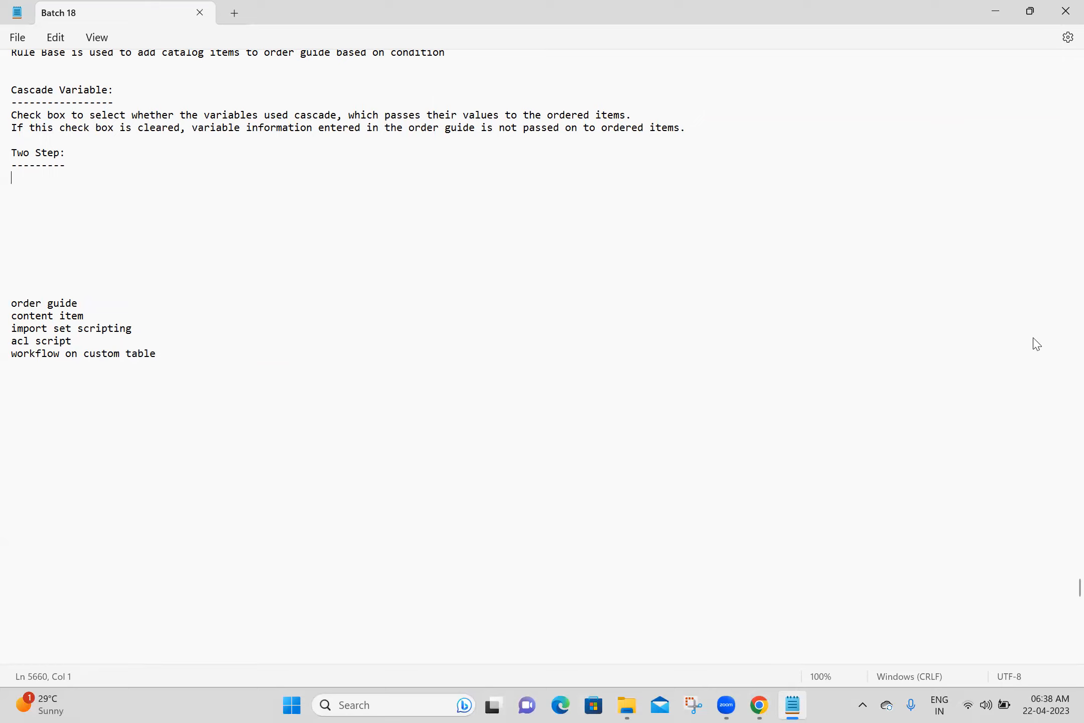
{"action": "key", "text": "alt+Tab"}
{"action": "scroll", "coordinate": [1059, 251], "scroll_direction": "up", "scroll_amount": 2}
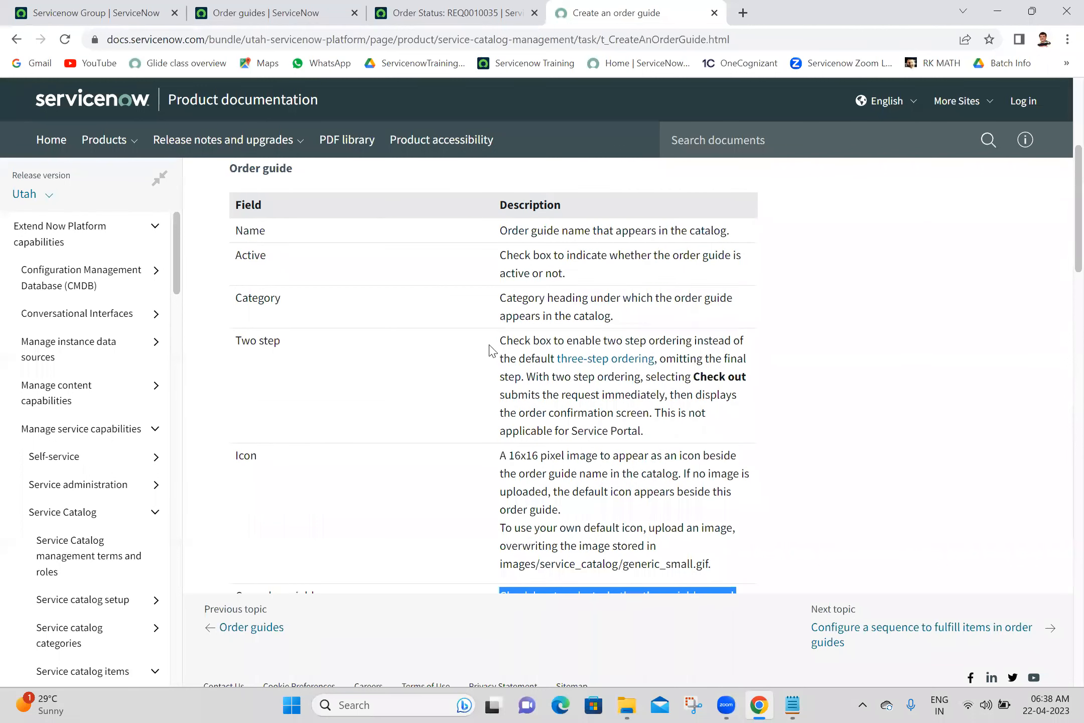
- Select the full Two step field description in the order guide docs table
{"action": "left_click_drag", "start_coordinate": [506, 343], "coordinate": [700, 437]}
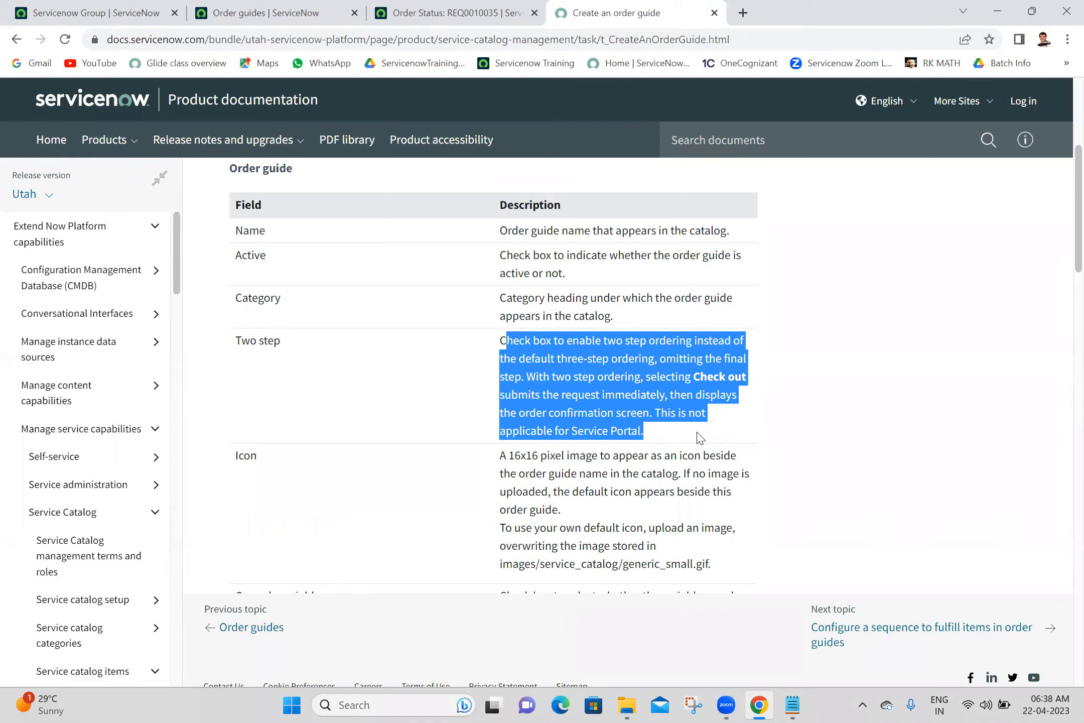
{"action": "left_click_drag", "start_coordinate": [700, 438], "coordinate": [448, 354]}
{"action": "key", "text": "ctrl+c"}
- Paste the Two step description under its heading, remove the indent, split it into three lines, save
{"action": "key", "text": "alt+Tab"}
{"action": "key", "text": "ctrl+v"}
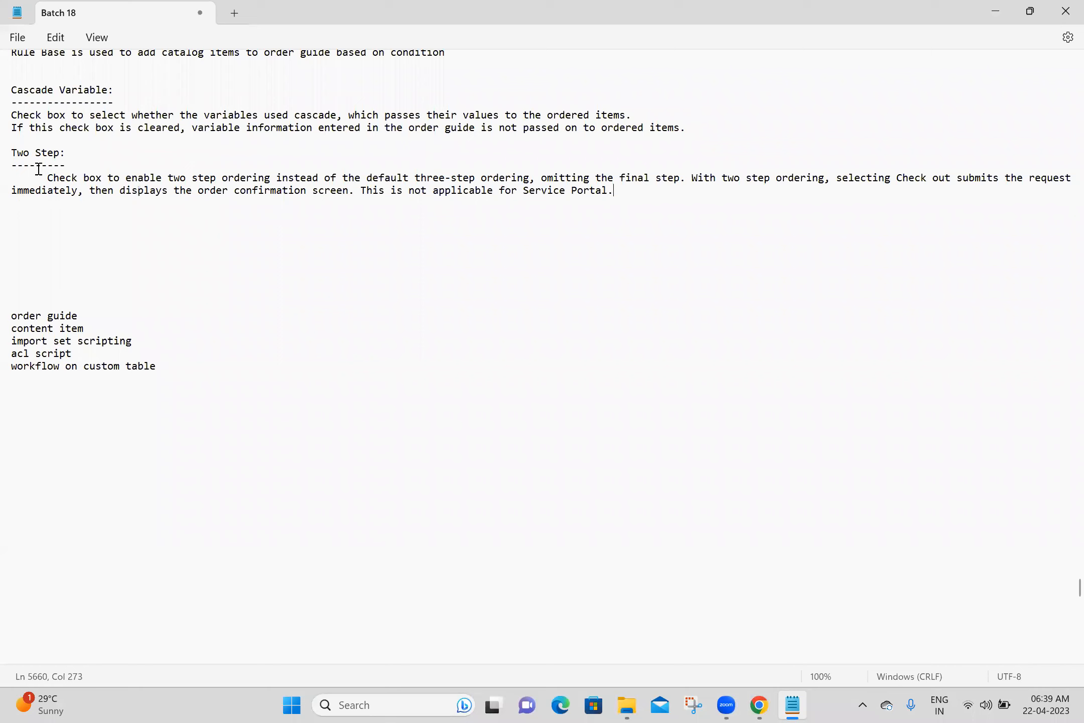
{"action": "left_click", "coordinate": [49, 178]}
{"action": "key", "text": "BackSpace"}
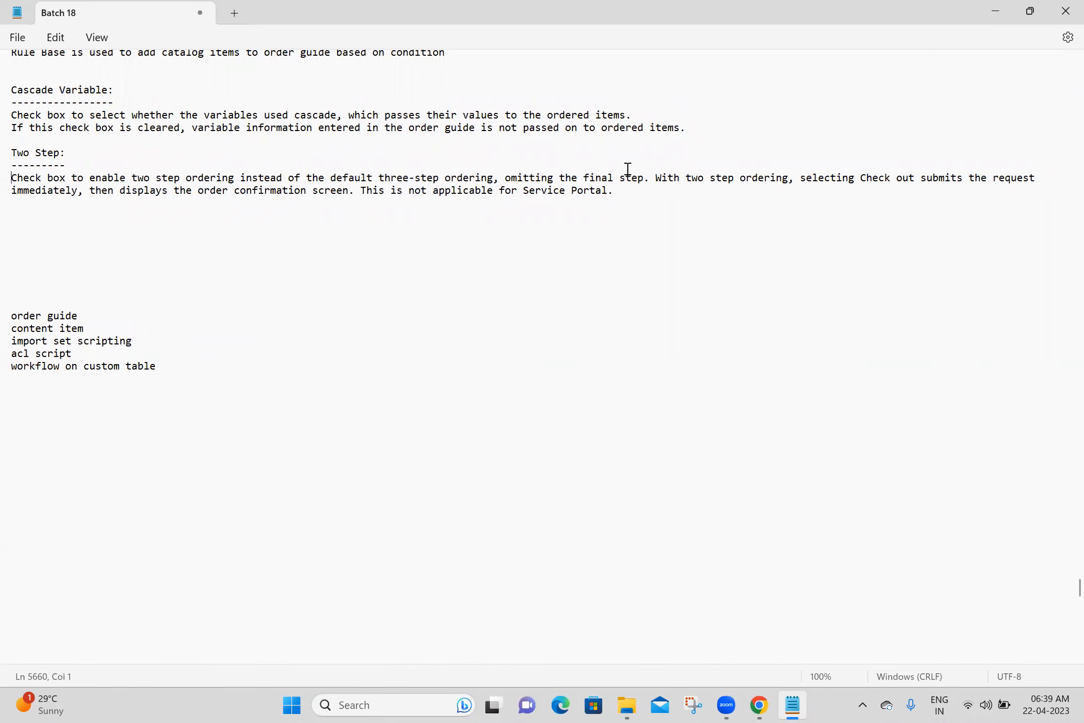
{"action": "left_click", "coordinate": [655, 177]}
{"action": "key", "text": "Return"}
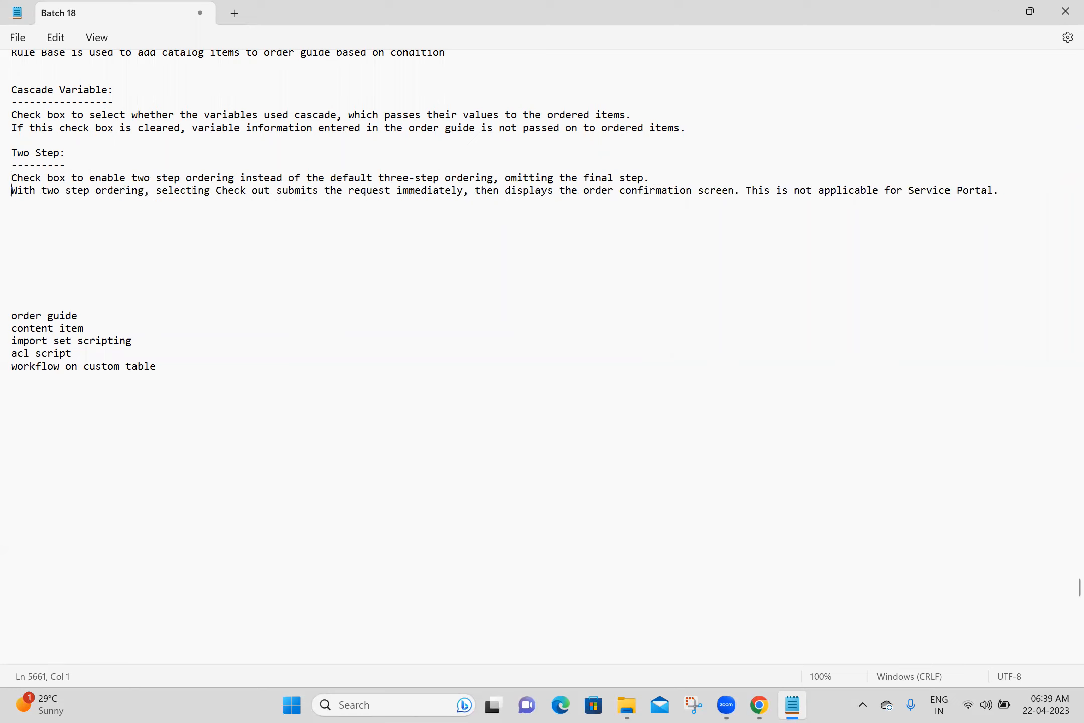
{"action": "left_click", "coordinate": [746, 189]}
{"action": "key", "text": "Return"}
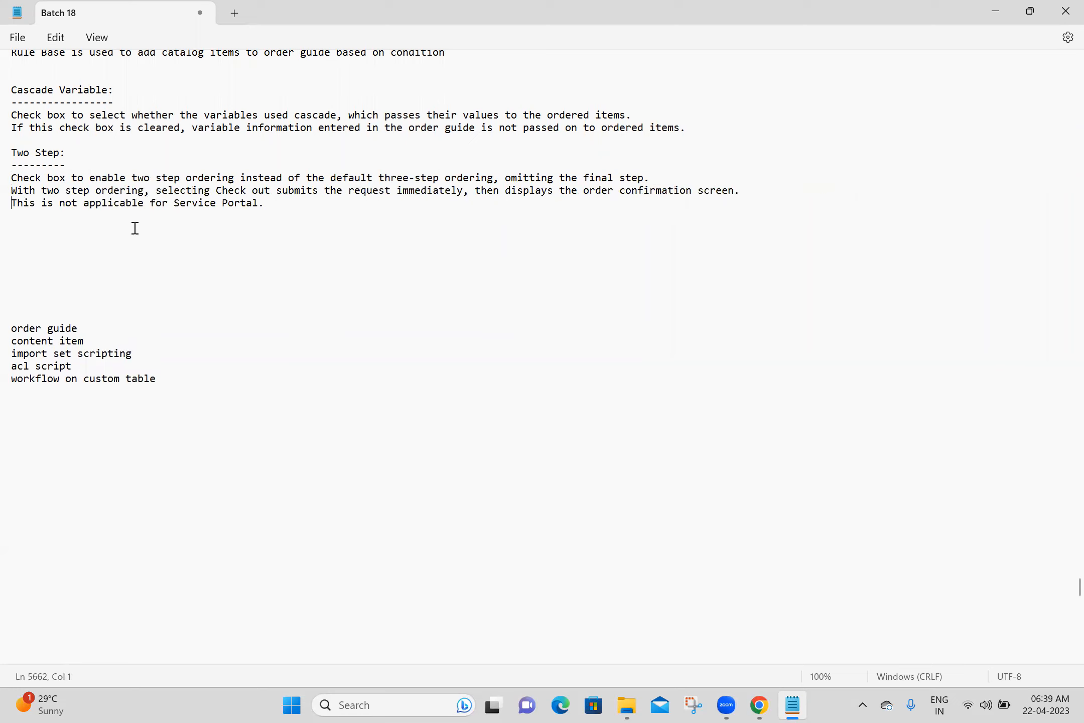
{"action": "key", "text": "ctrl+s"}
- Delete the order guide and content item topic lines, save, and begin typing 'Content Ite'
{"action": "left_click", "coordinate": [100, 342]}
{"action": "left_click", "coordinate": [8, 325], "text": "shift"}
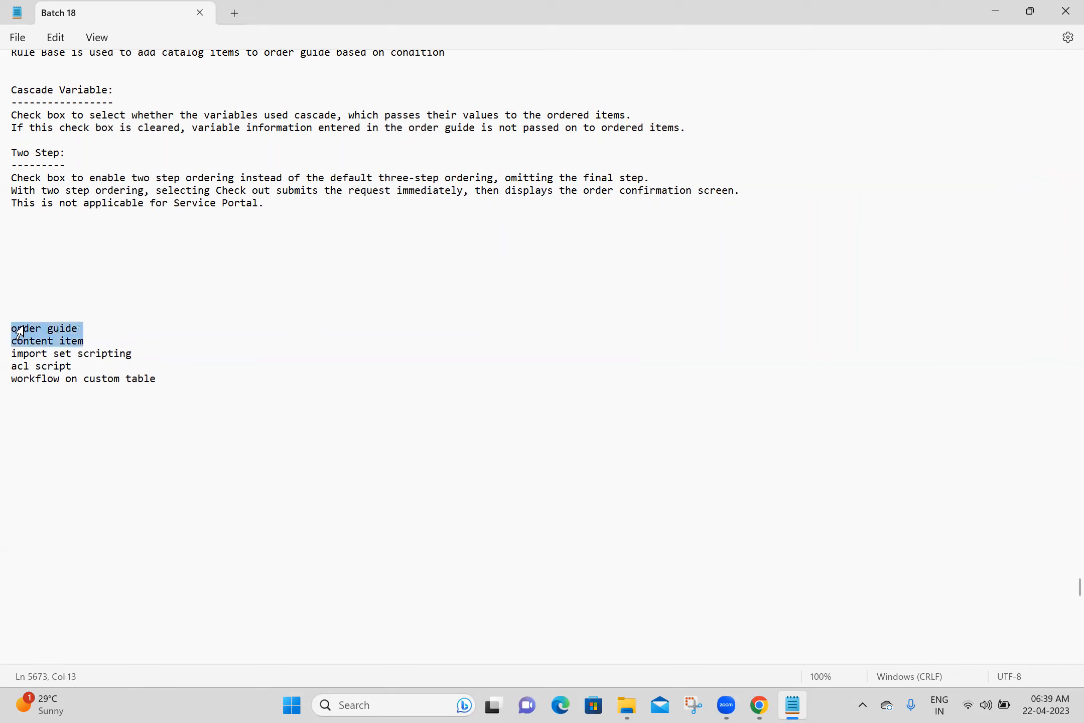
{"action": "key", "text": "Delete"}
{"action": "key", "text": "ctrl+s"}
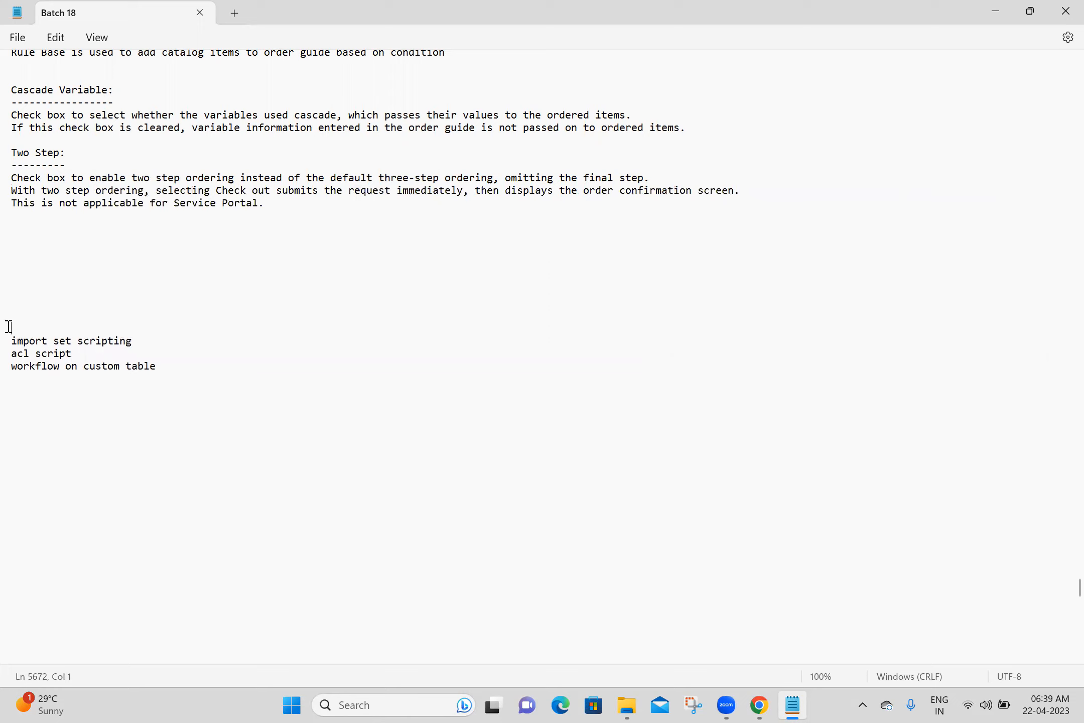
{"action": "key", "text": "Up"}
{"action": "key", "text": "Up"}
{"action": "key", "text": "Up"}
{"action": "key", "text": "Up"}
{"action": "key", "text": "Up"}
{"action": "key", "text": "Up"}
{"action": "key", "text": "Up"}
{"action": "key", "text": "Up"}
{"action": "type", "text": "Content Ite"}
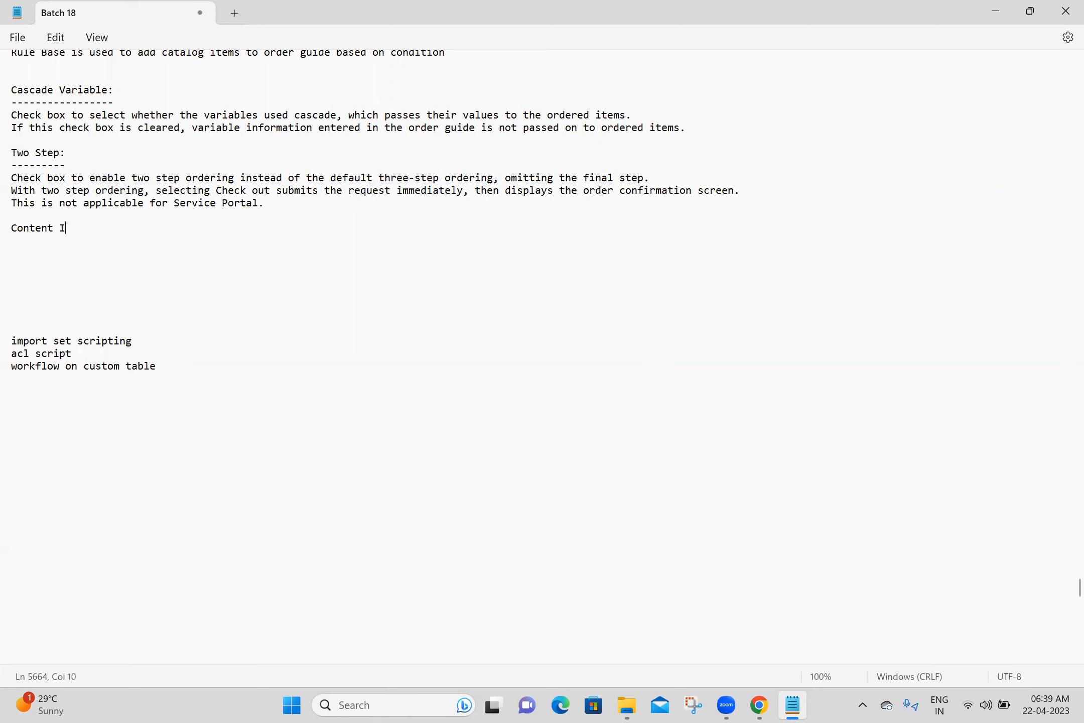
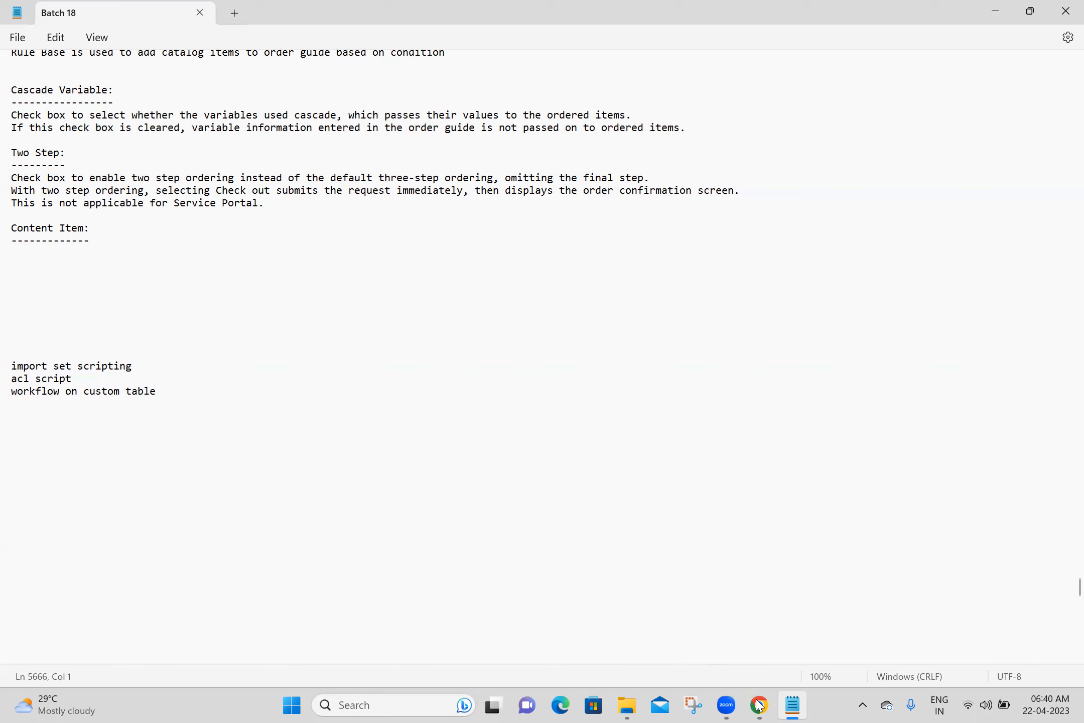
- Close the extra browser tabs and search Google for 'content item' in a new tab
{"action": "key", "text": "alt+Tab"}
{"action": "right_click", "coordinate": [128, 7]}
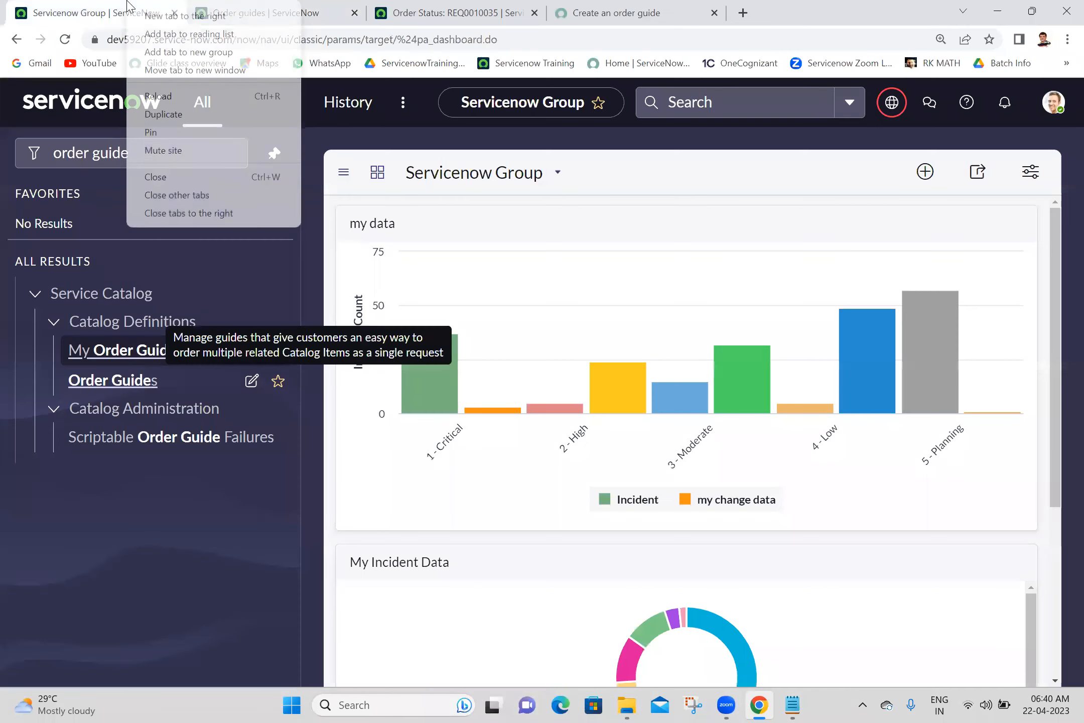
{"action": "left_click", "coordinate": [189, 213]}
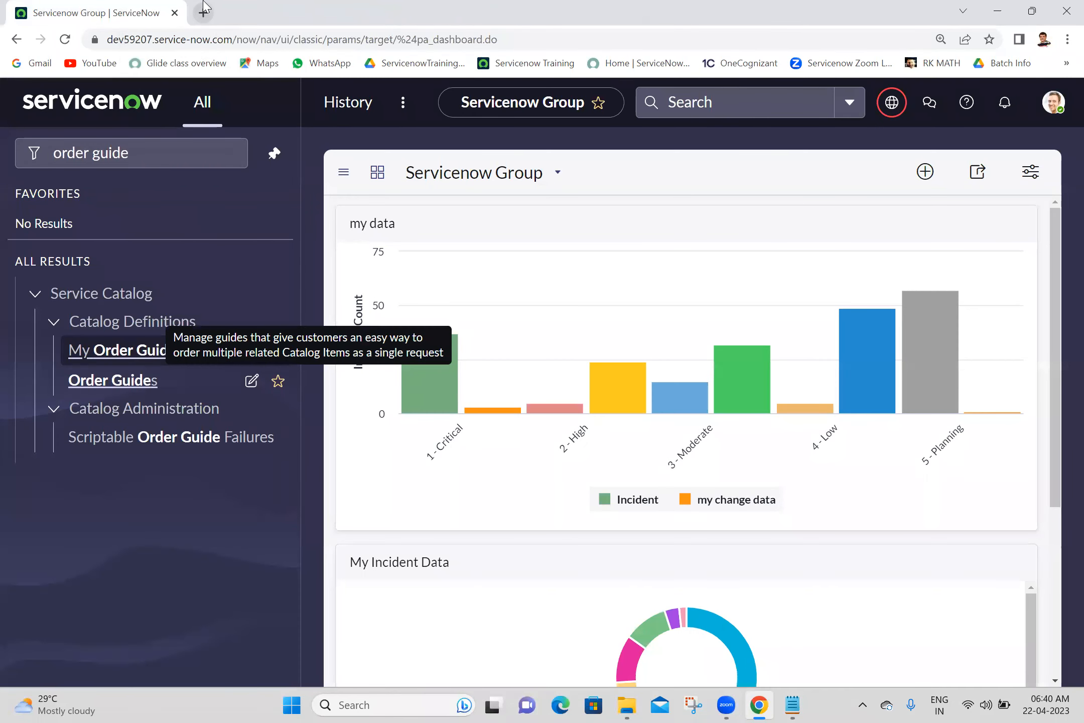
{"action": "left_click", "coordinate": [203, 13]}
{"action": "left_click", "coordinate": [220, 44]}
{"action": "type", "text": "conte"}
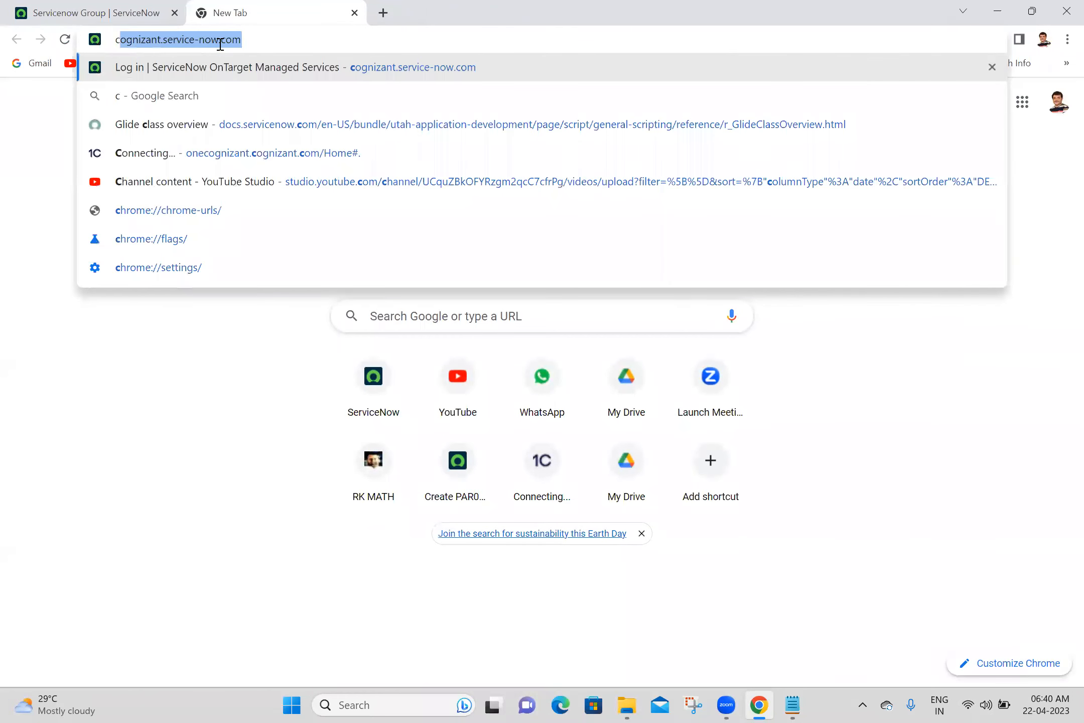
{"action": "type", "text": "nt item"}
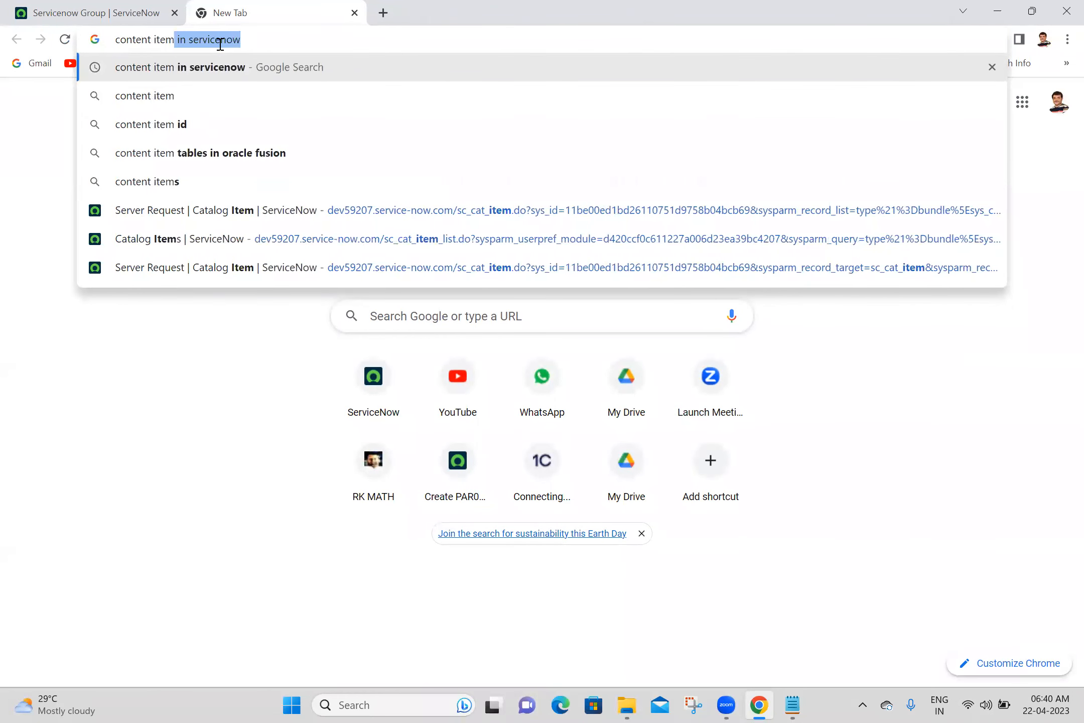
{"action": "key", "text": "Return"}
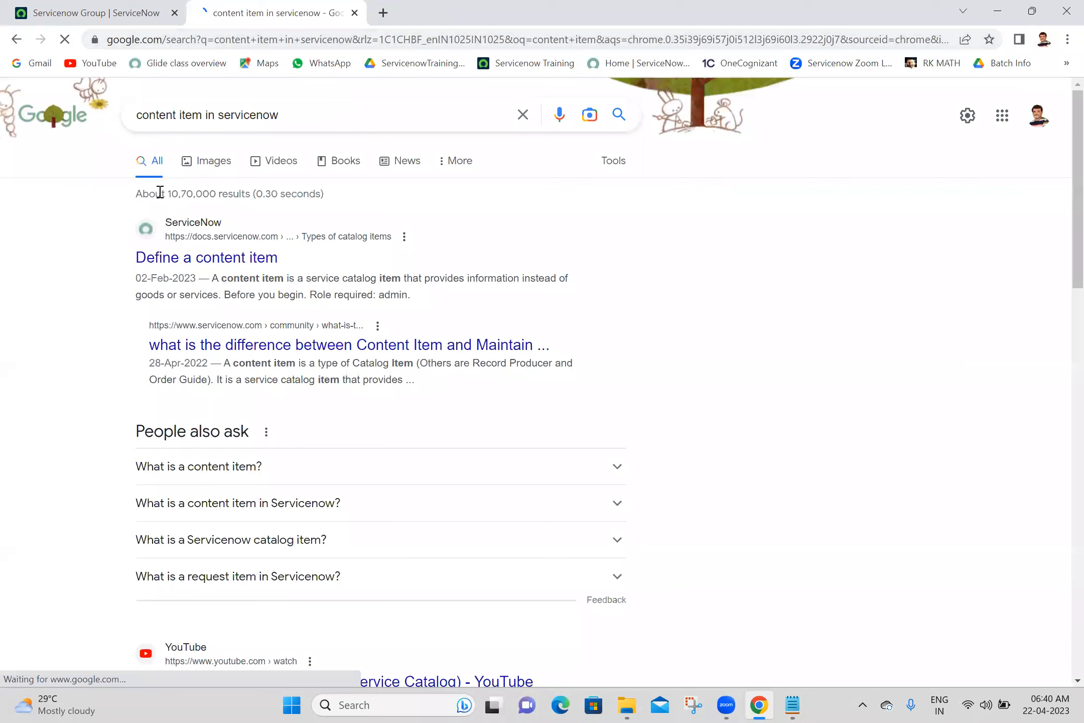
- Open the 'Define a content item' docs page and copy its first defining sentence
{"action": "middle_click", "coordinate": [175, 265]}
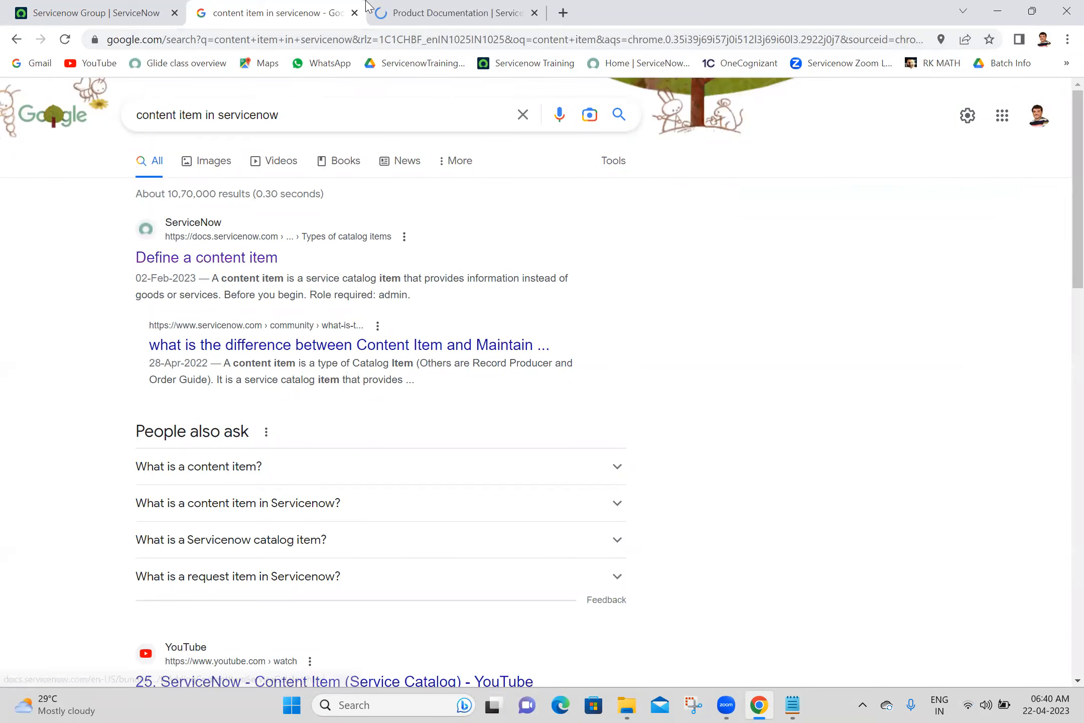
{"action": "left_click", "coordinate": [441, 7]}
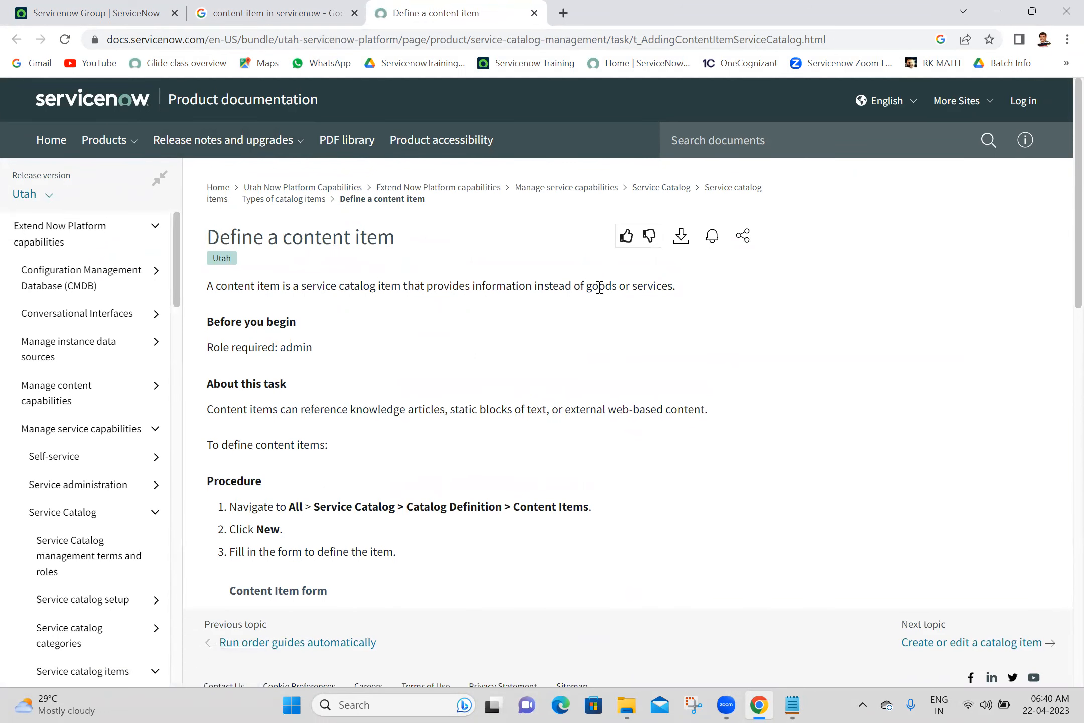
{"action": "left_click_drag", "start_coordinate": [686, 285], "coordinate": [201, 284]}
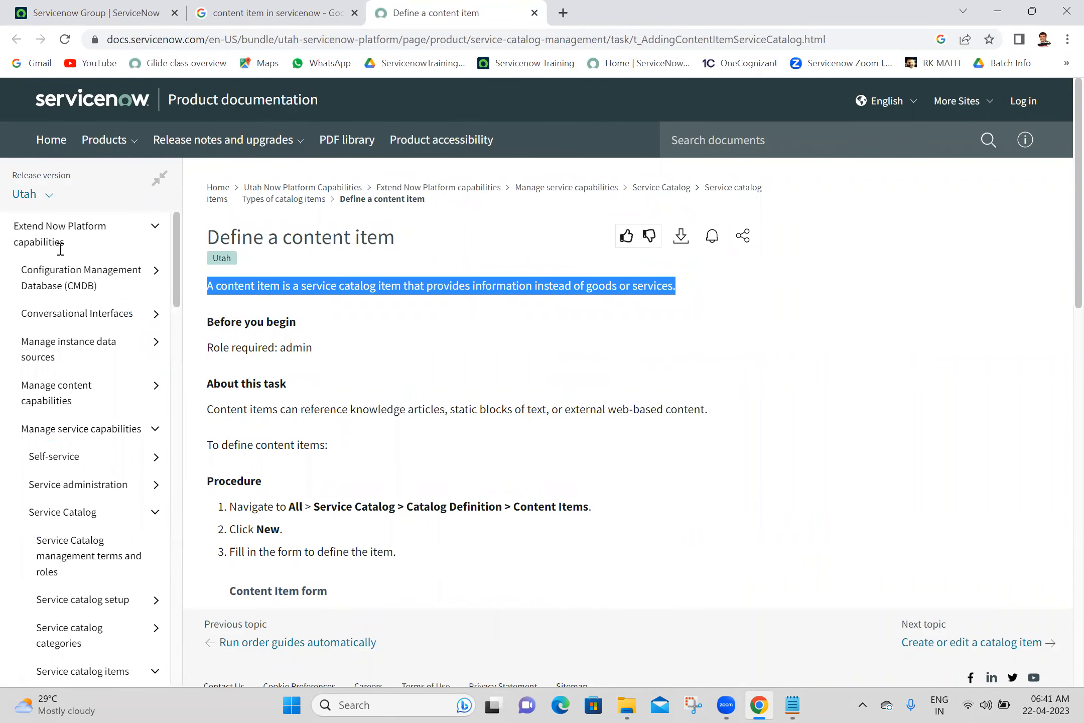
{"action": "key", "text": "alt+Tab"}
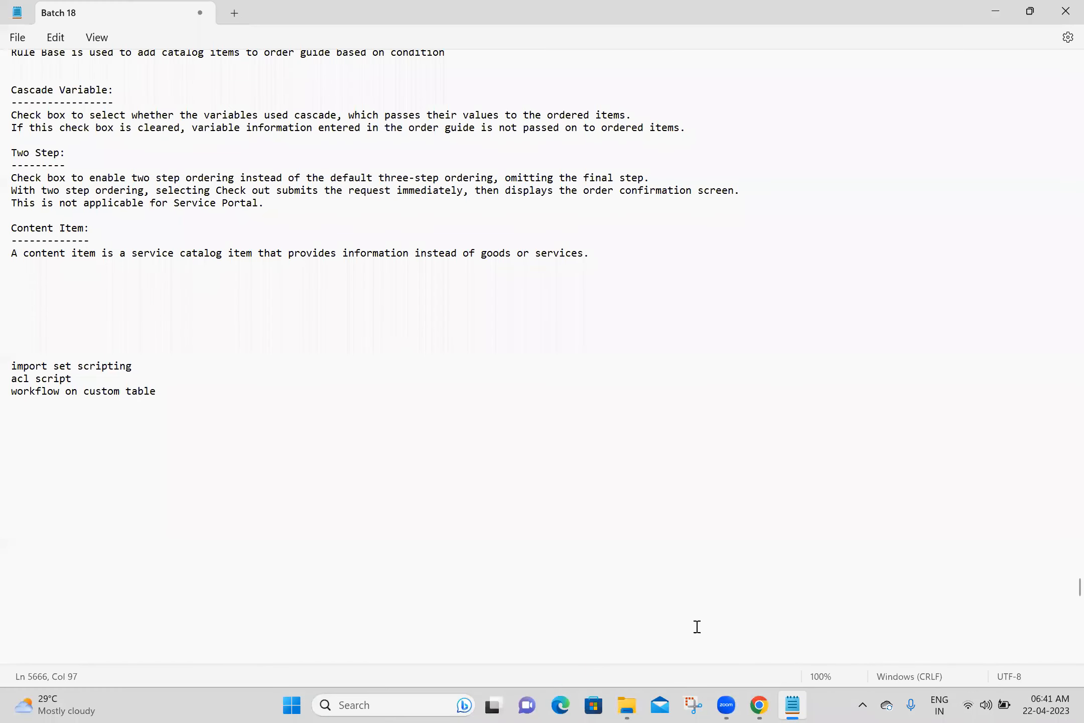
- Paste the documentation page URL on a new line below the content item definition
{"action": "left_click", "coordinate": [759, 705]}
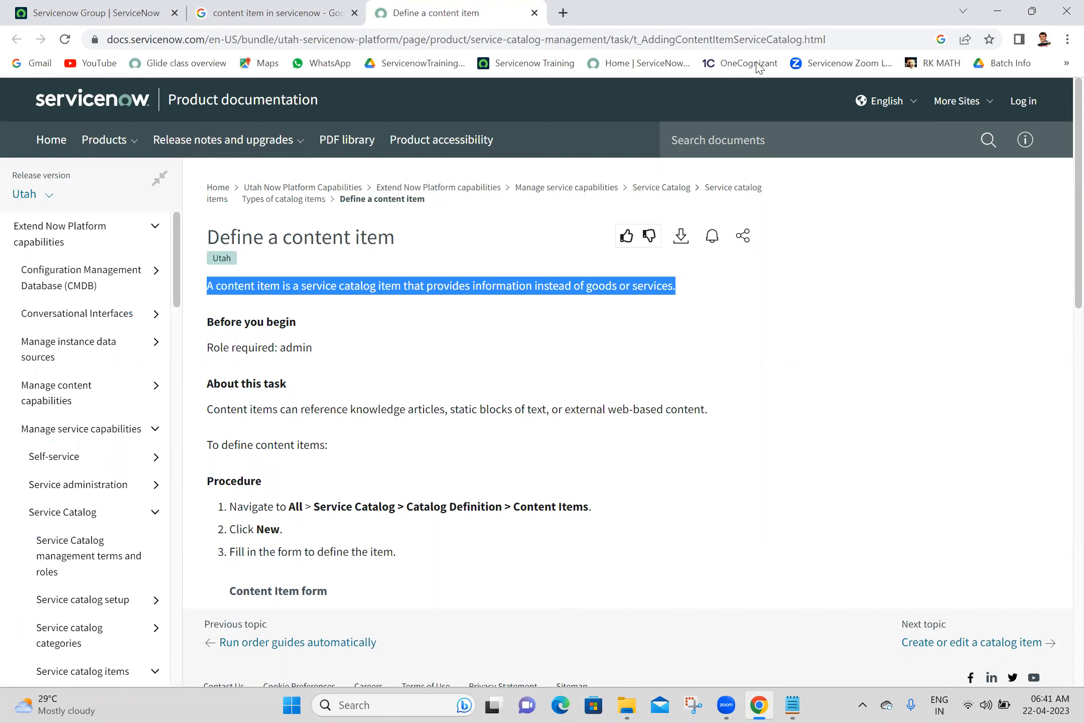
{"action": "left_click", "coordinate": [875, 43]}
{"action": "key", "text": "ctrl+c"}
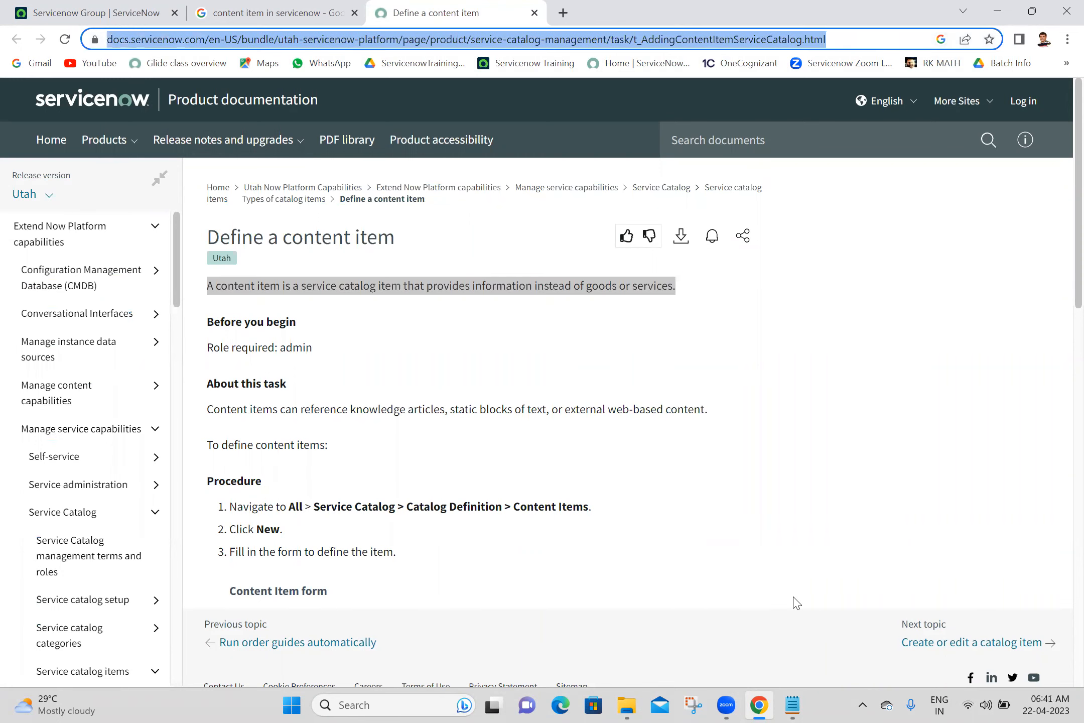
{"action": "left_click", "coordinate": [793, 705]}
{"action": "left_click", "coordinate": [395, 270]}
{"action": "key", "text": "Return"}
{"action": "key", "text": "ctrl+v"}
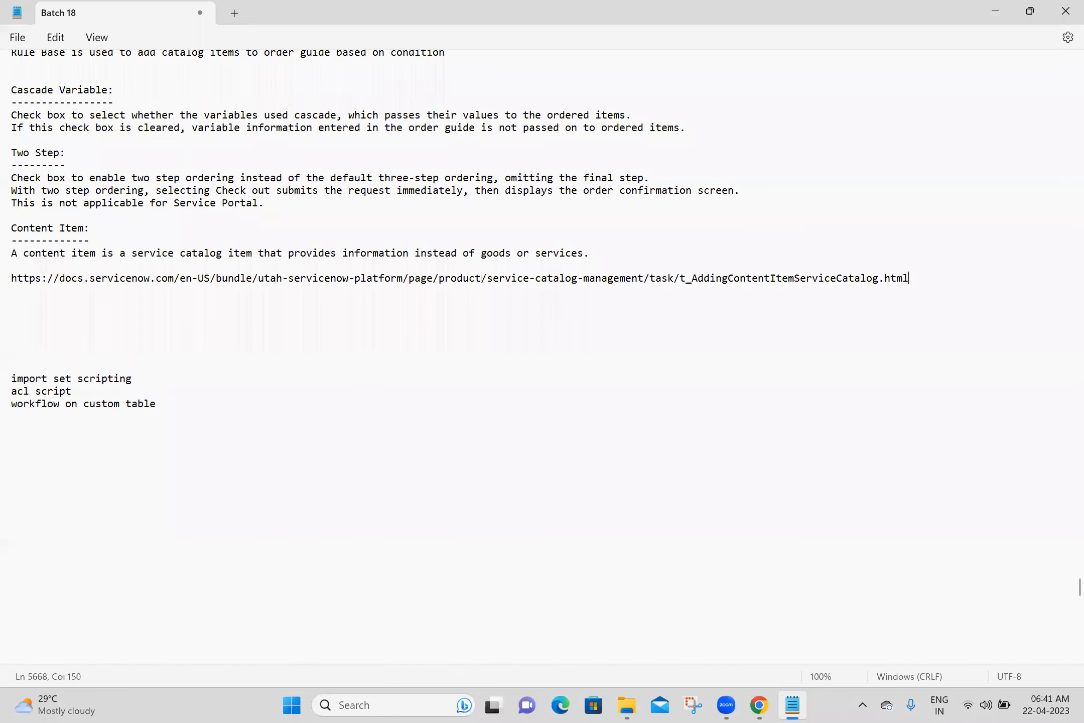
- Add 'Service Catalog -->Catalog Definition -->Content Item' and 'Content Item=sc_cat_item_content', then save the notes
{"action": "left_click", "coordinate": [210, 309]}
{"action": "key", "text": "Up"}
{"action": "type", "text": "Service Catalog -->Catalog Definition -->Content Item"}
{"action": "key", "text": "Return"}
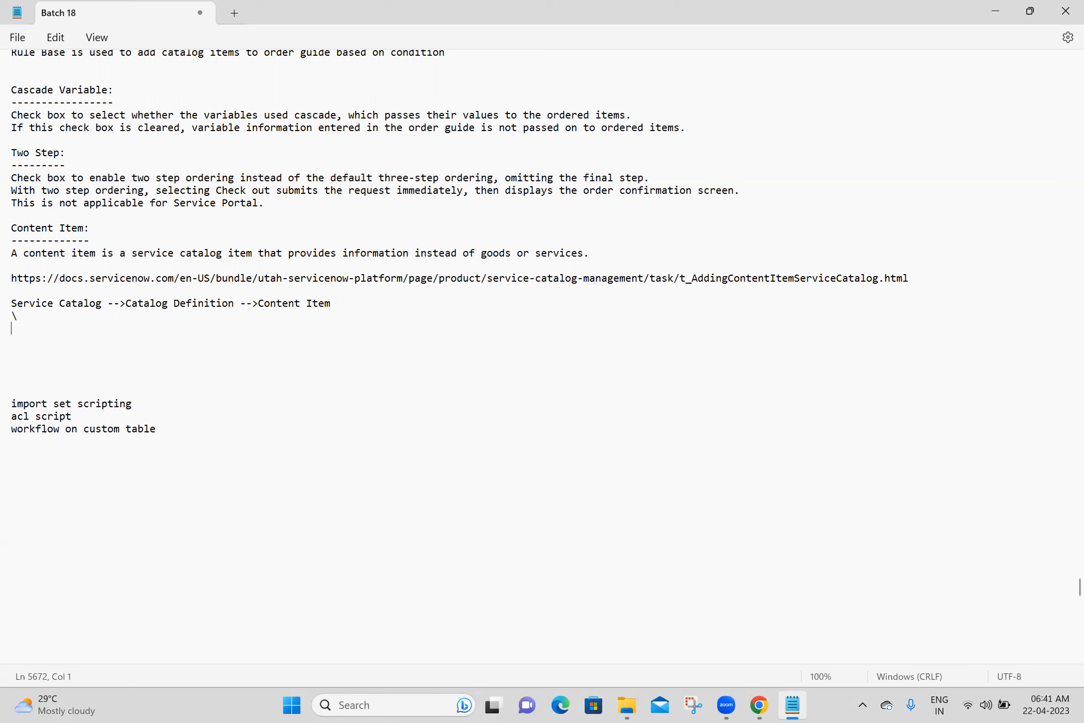
{"action": "key", "text": "Return"}
{"action": "key", "text": "Return"}
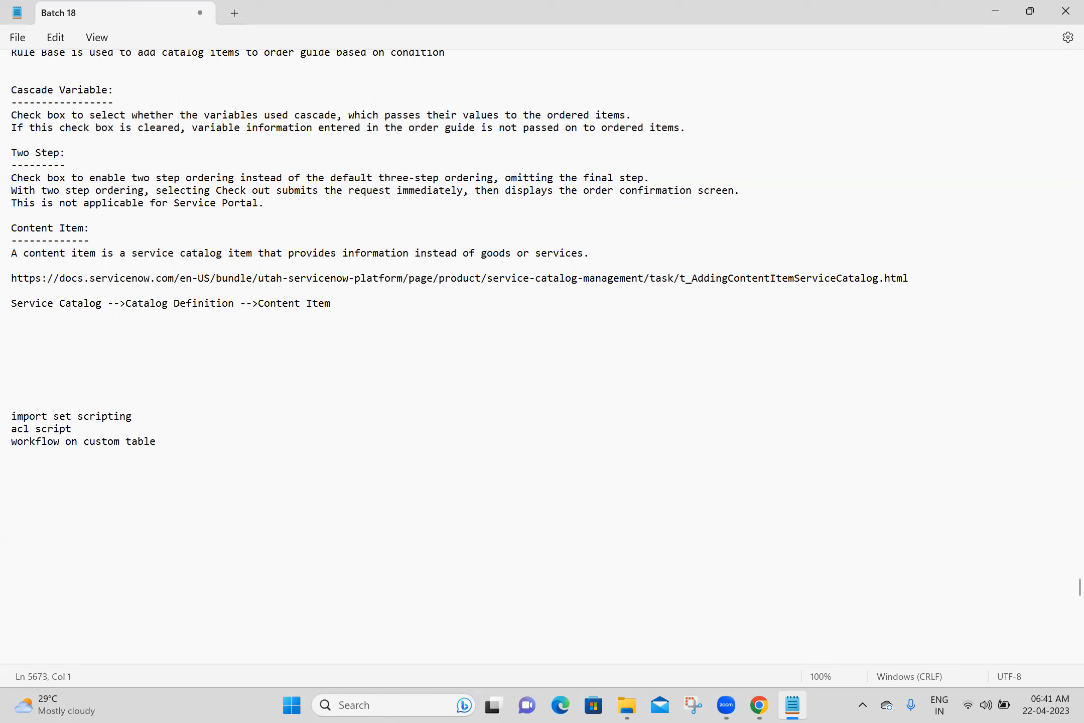
{"action": "type", "text": "Content Item=sc_cat_item_content"}
{"action": "key", "text": "Return"}
{"action": "key", "text": "Return"}
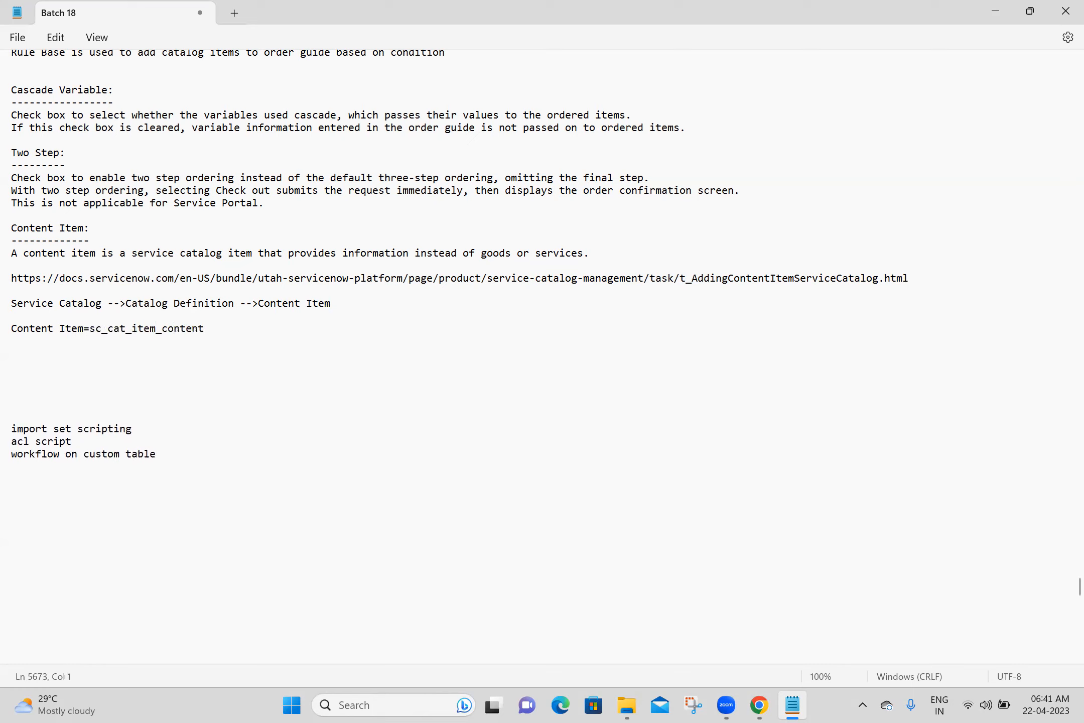
{"action": "key", "text": "ctrl+s"}
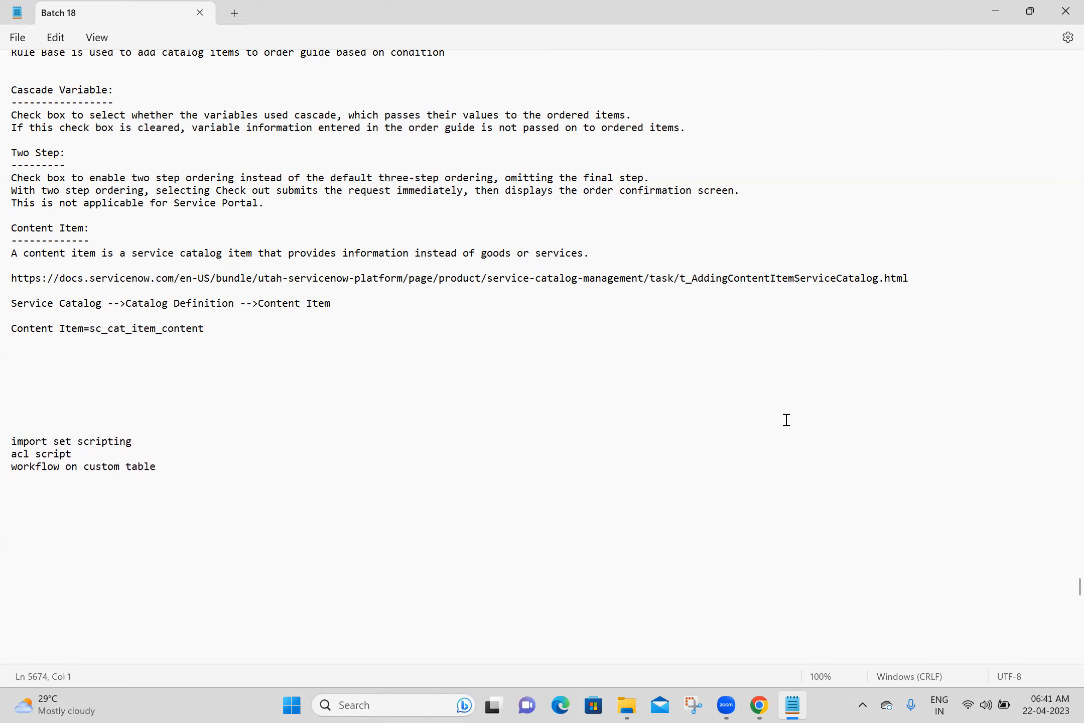
{"action": "left_click", "coordinate": [766, 705]}
{"action": "left_click", "coordinate": [1, 2]}
{"action": "right_click", "coordinate": [1, 2]}
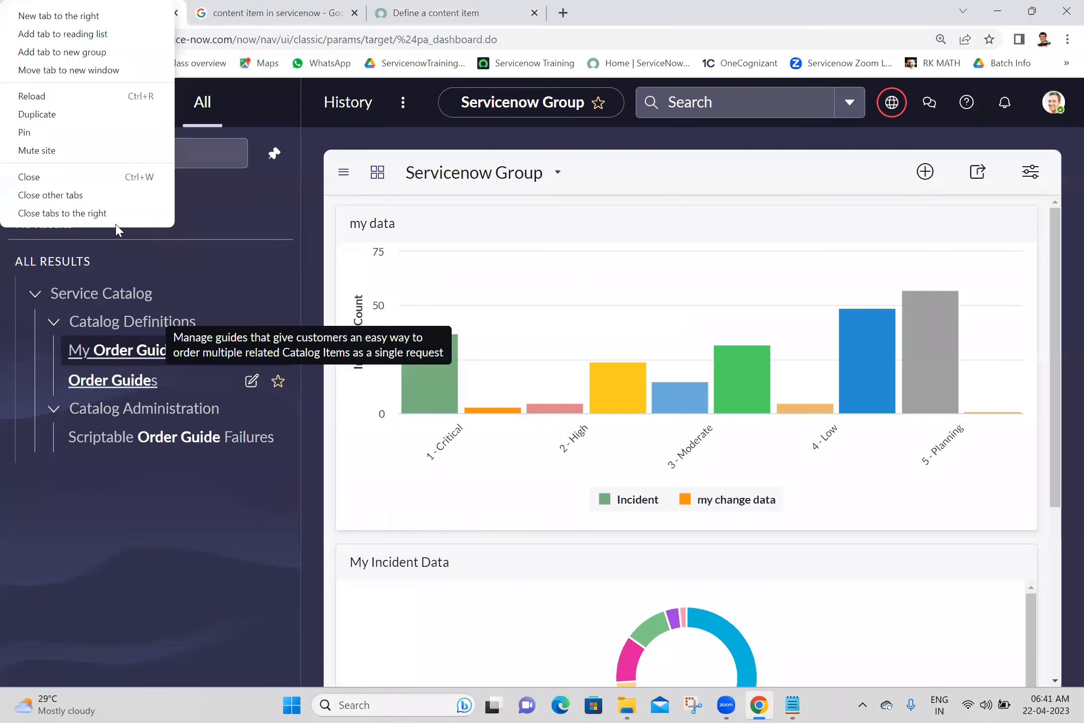
{"action": "left_click", "coordinate": [116, 210]}
{"action": "left_click", "coordinate": [167, 153]}
{"action": "key", "text": "ctrl+a"}
{"action": "type", "text": "content item"}
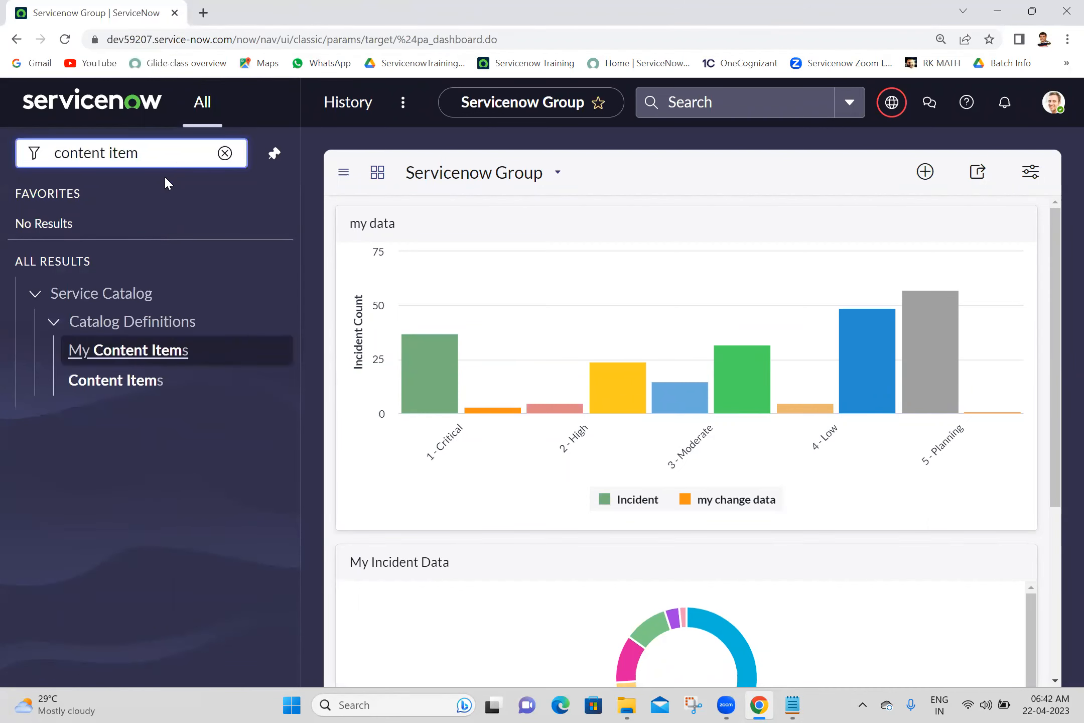
{"action": "middle_click", "coordinate": [116, 392]}
{"action": "left_click", "coordinate": [251, 6]}
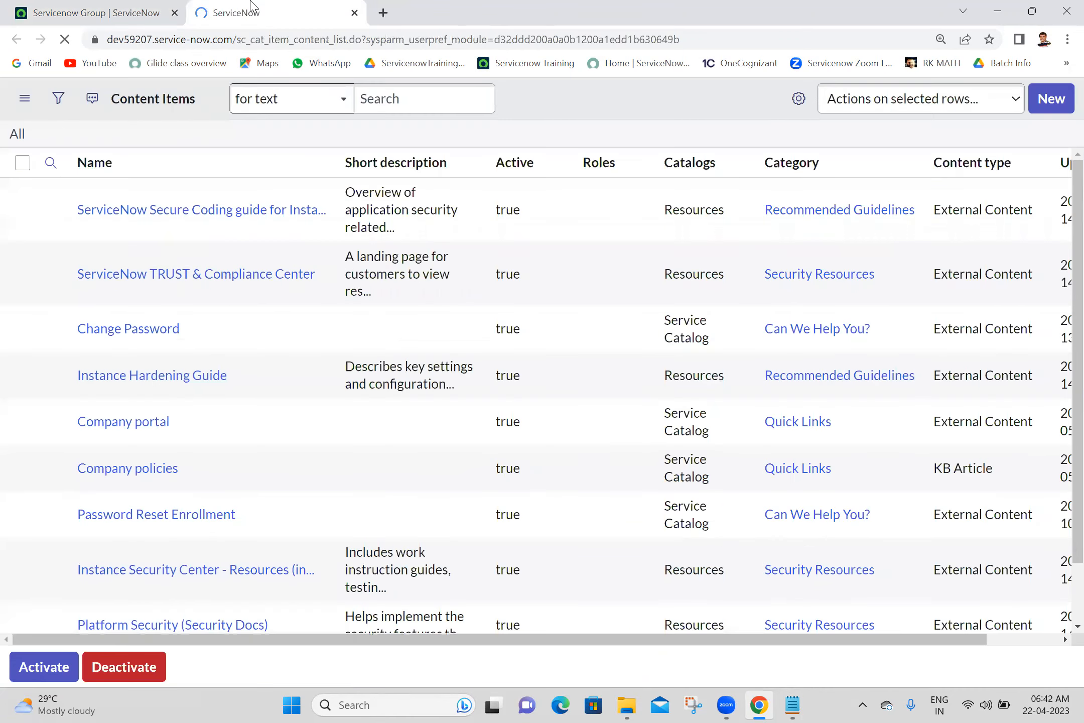
{"action": "left_click", "coordinate": [241, 38]}
{"action": "left_click_drag", "start_coordinate": [241, 39], "coordinate": [329, 39]}
{"action": "left_click", "coordinate": [1063, 102]}
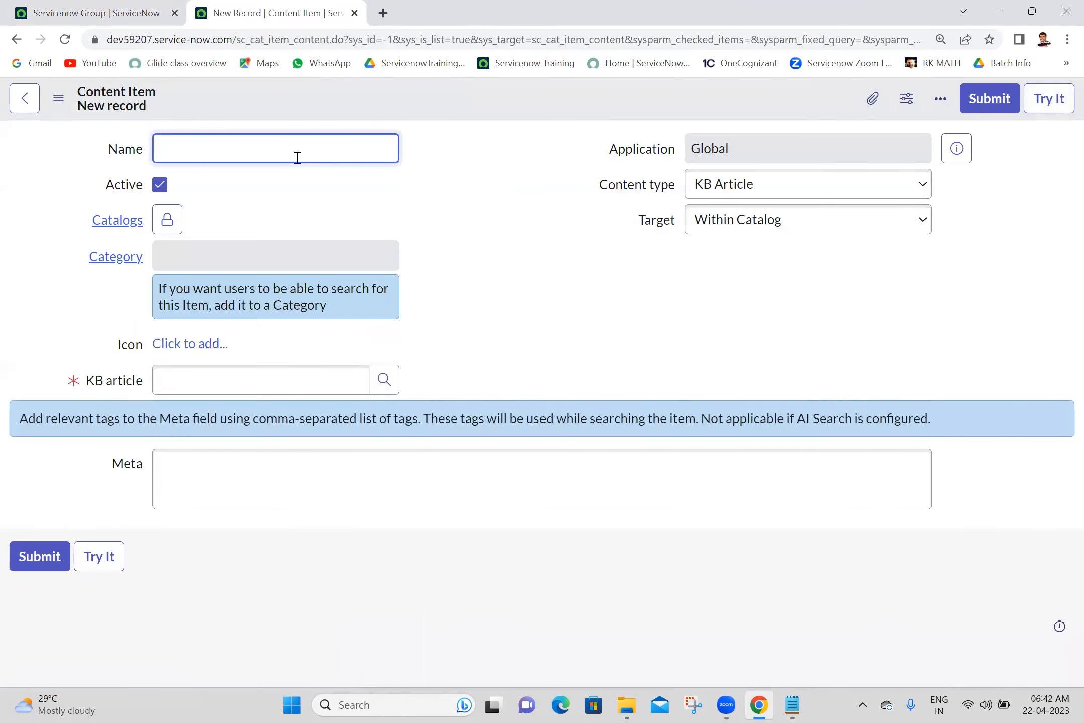
{"action": "type", "text": "my first content item"}
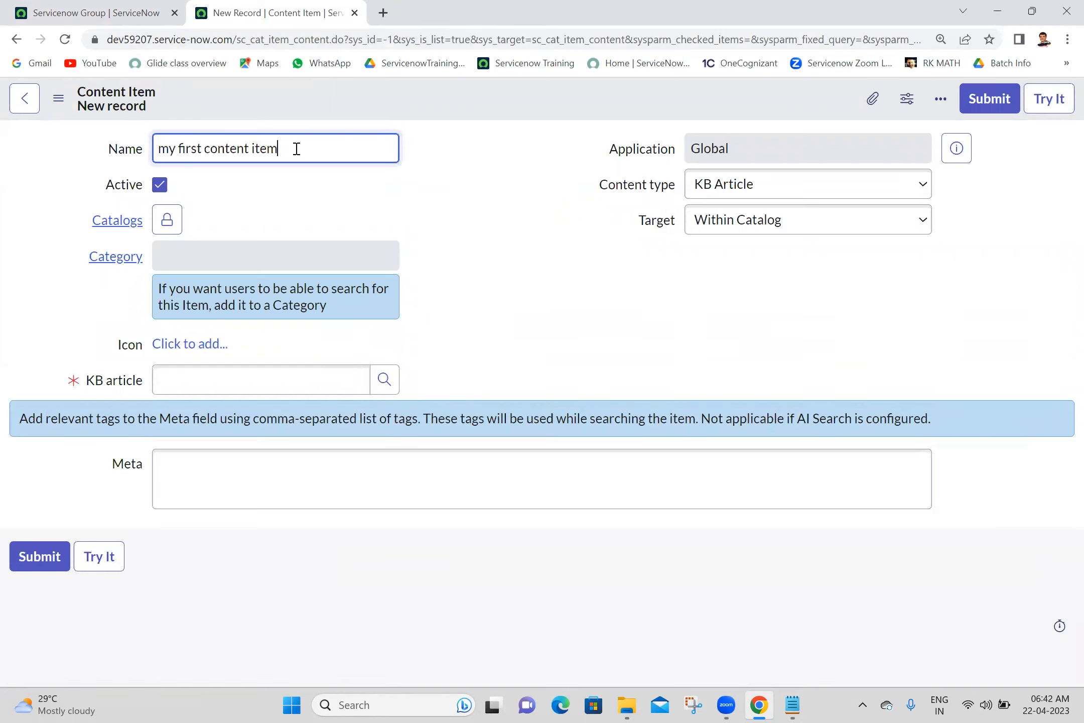
{"action": "left_click", "coordinate": [168, 221]}
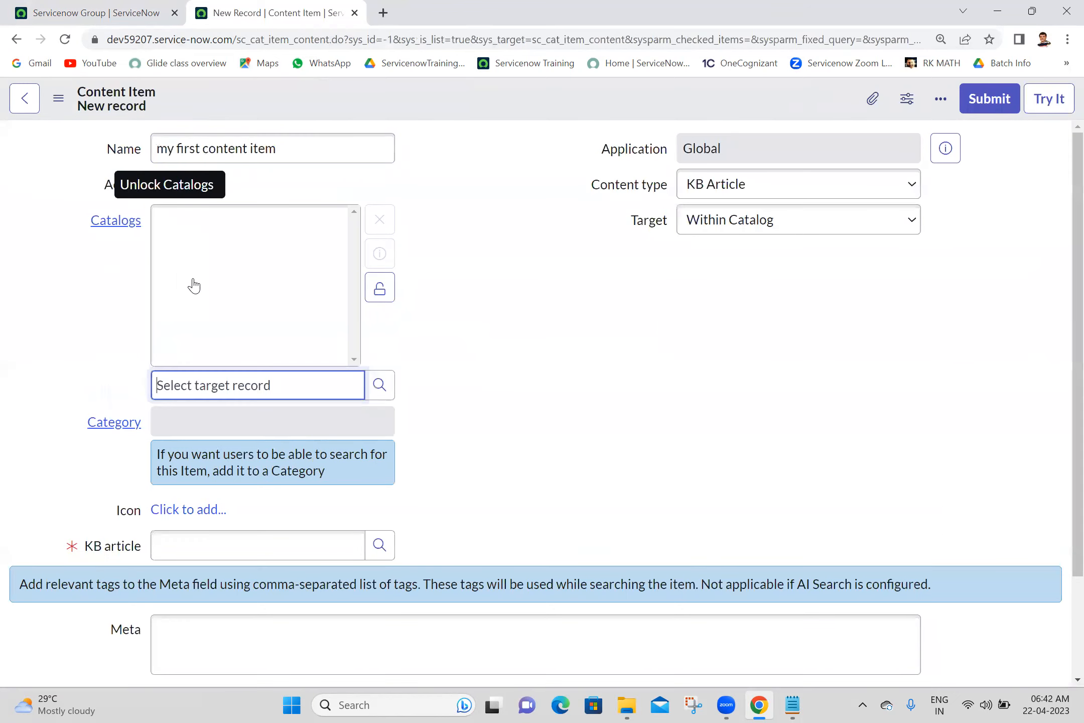
{"action": "type", "text": "service"}
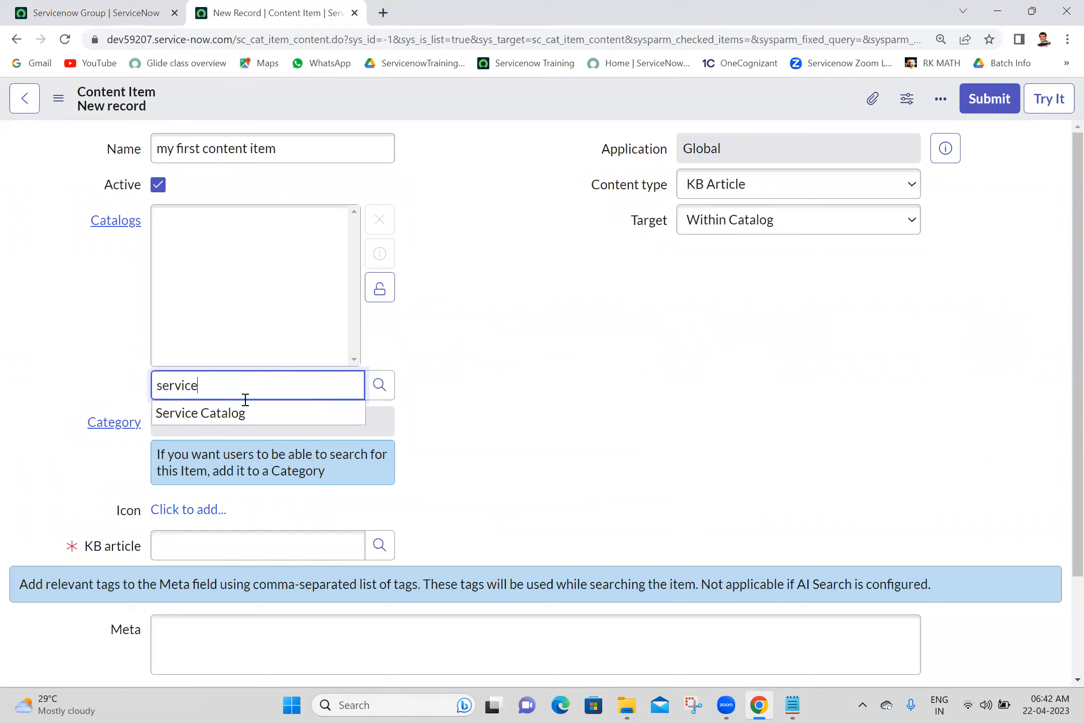
{"action": "left_click", "coordinate": [235, 414]}
{"action": "type", "text": "ser"}
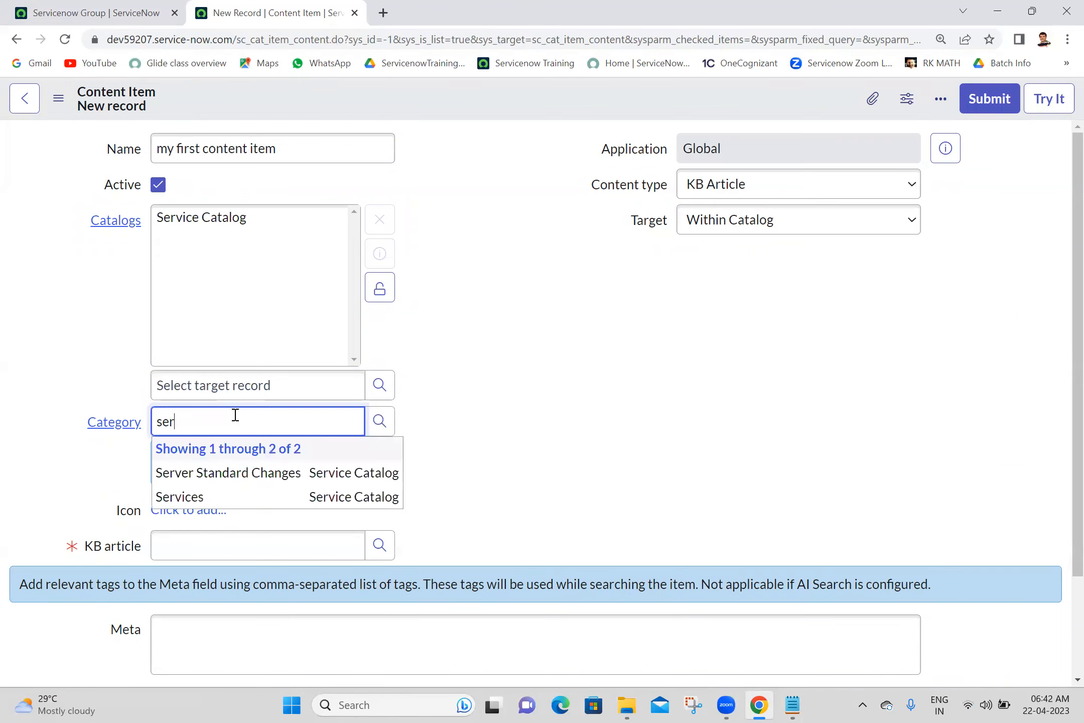
{"action": "left_click", "coordinate": [182, 497]}
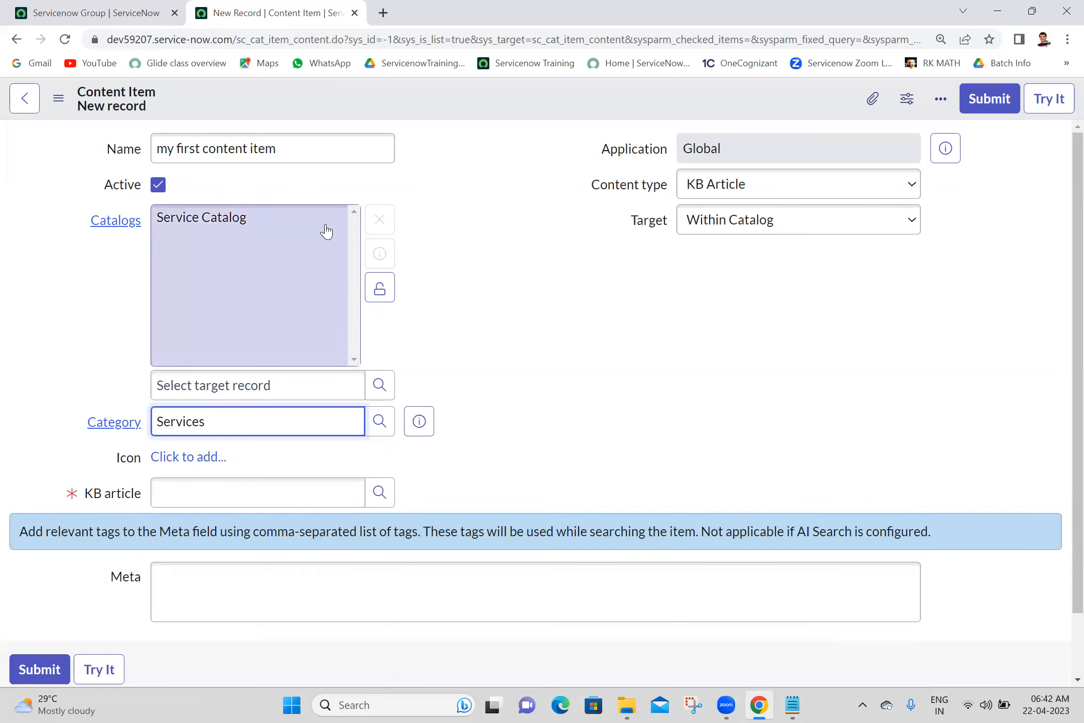
{"action": "left_click", "coordinate": [382, 307]}
{"action": "left_click", "coordinate": [347, 149]}
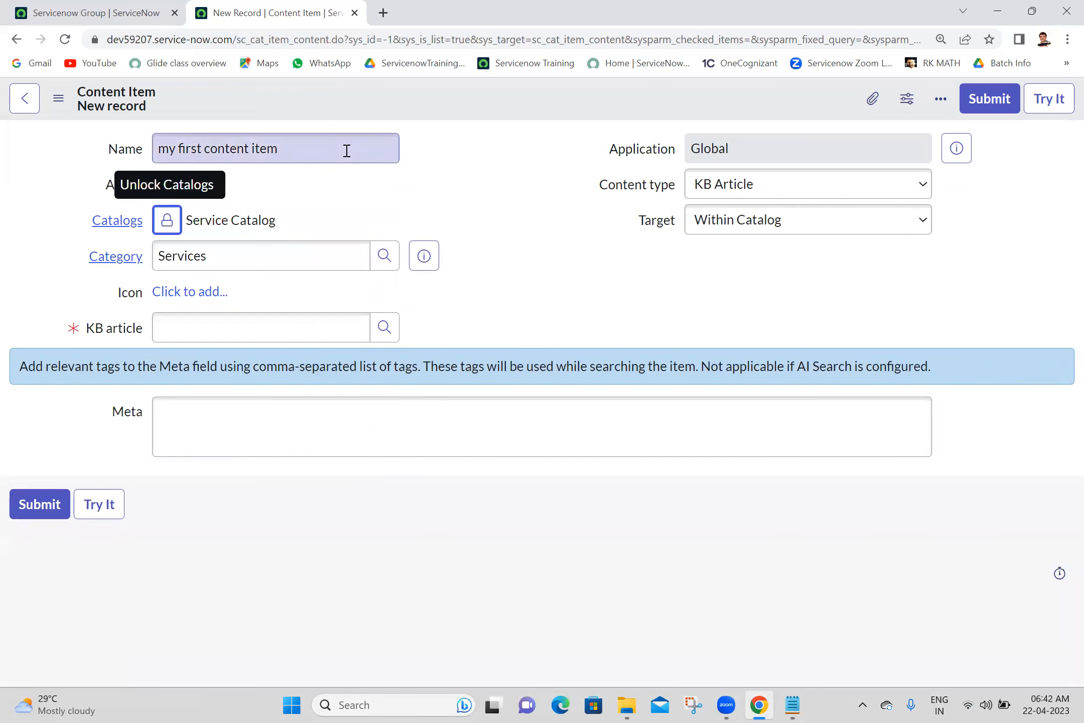
{"action": "triple_click", "coordinate": [347, 150]}
{"action": "left_click", "coordinate": [549, 233]}
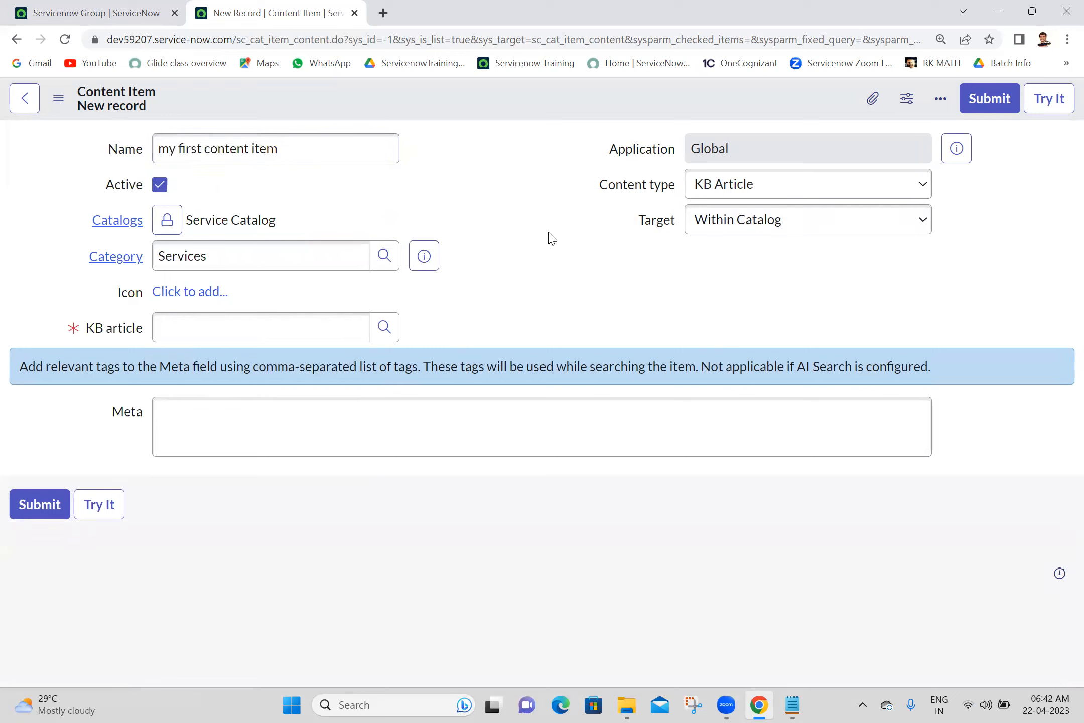
{"action": "left_click", "coordinate": [723, 190]}
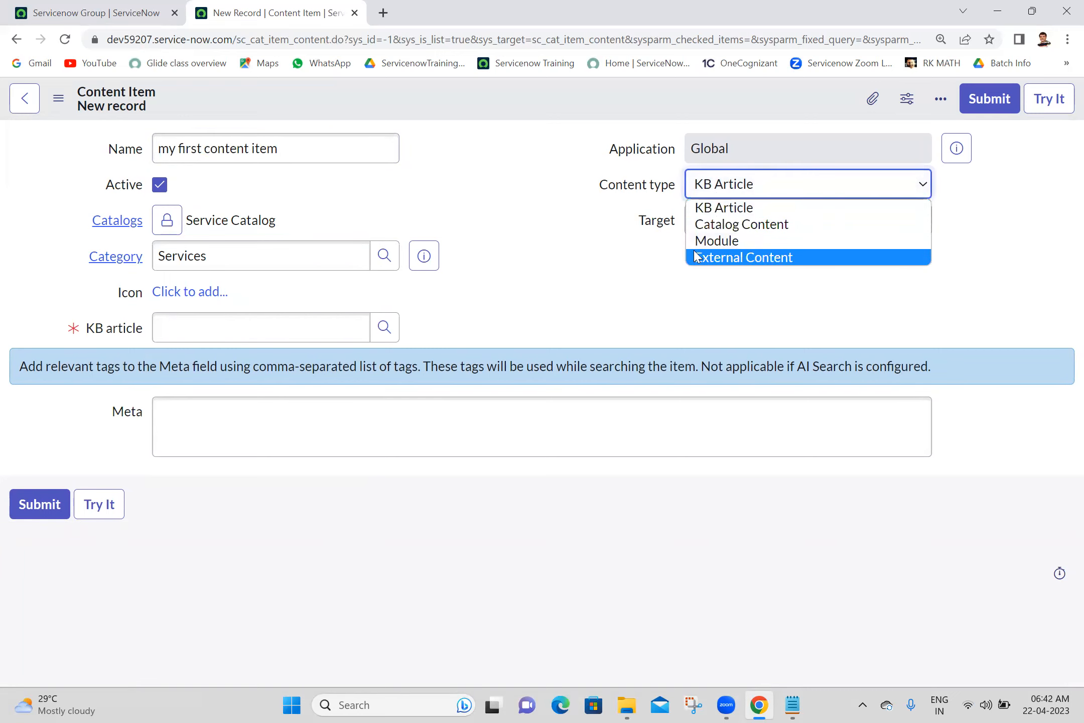
{"action": "left_click", "coordinate": [529, 210]}
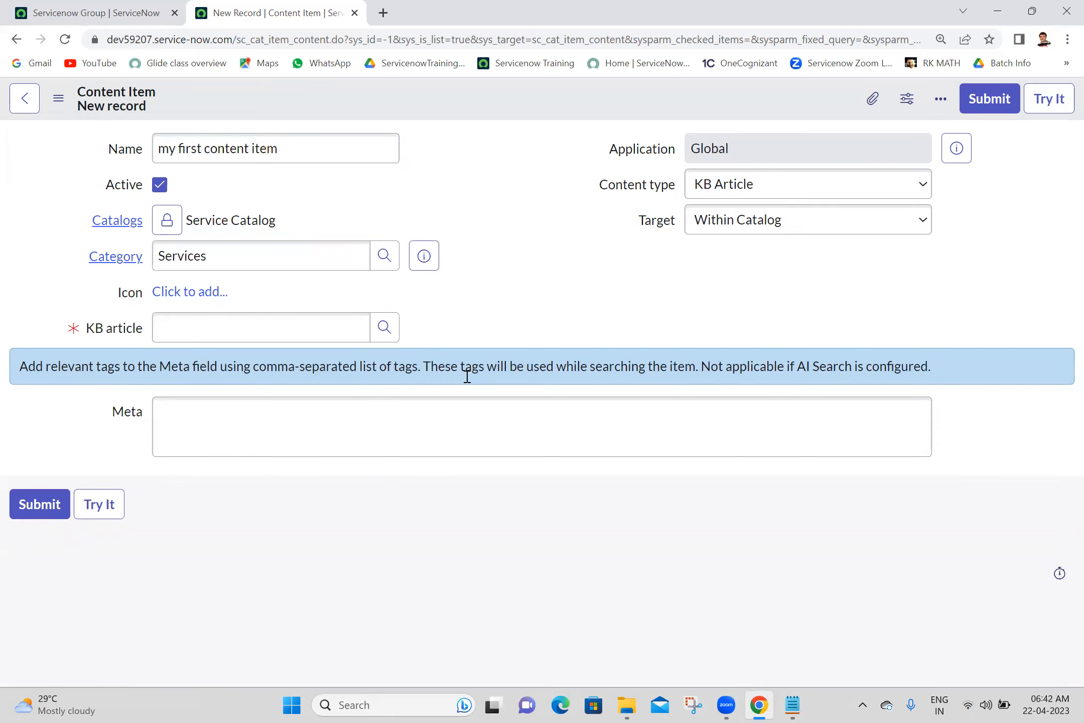
- Start a 'Content Types:' list: 1. Knowledge Article, 2. External Content, and item 3
{"action": "key", "text": "alt+Tab"}
{"action": "type", "text": "Cont"}
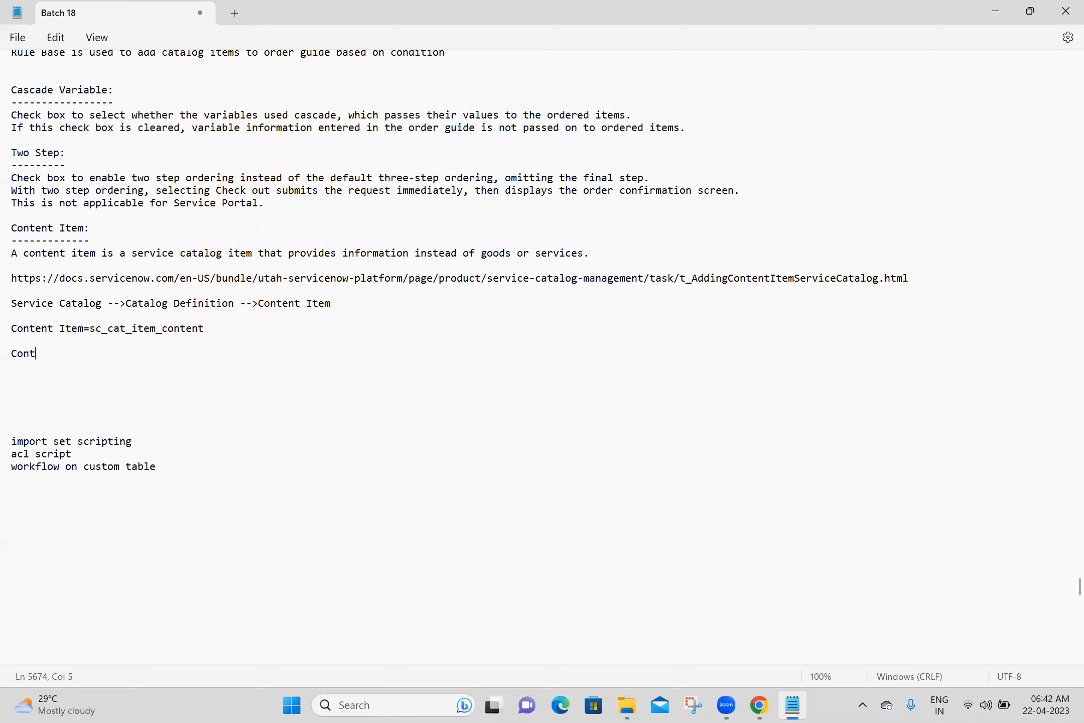
{"action": "type", "text": "ent Types:"}
{"action": "key", "text": "Return"}
{"action": "key", "text": "Return"}
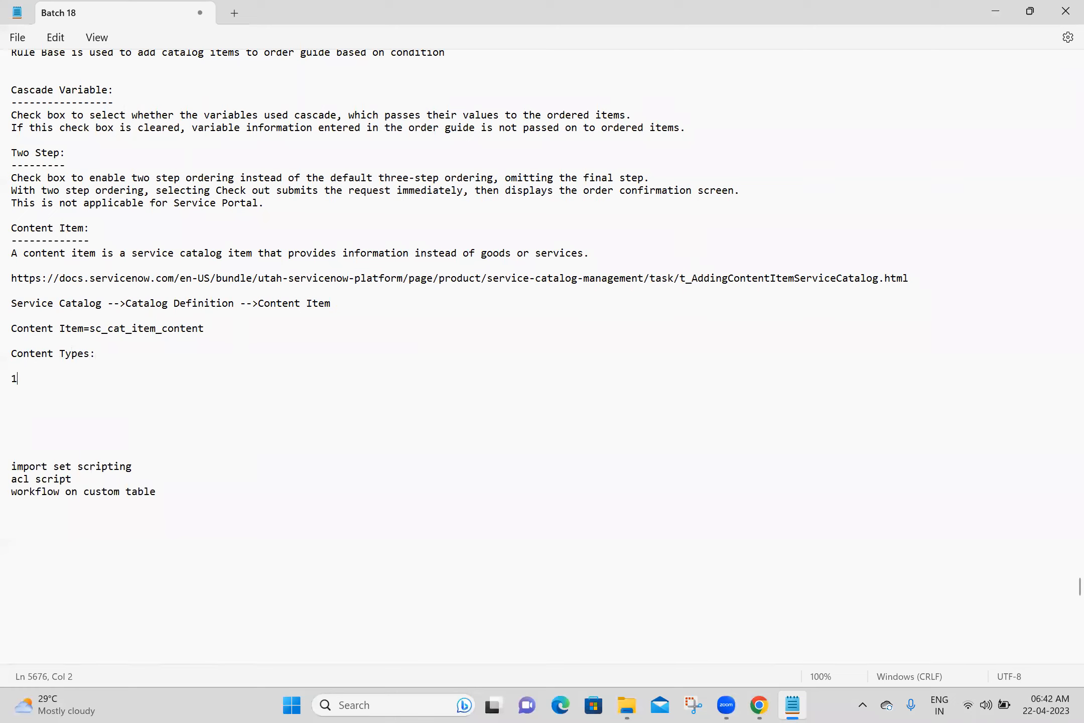
{"action": "type", "text": "1. Knowledge Article"}
{"action": "key", "text": "Return"}
{"action": "type", "text": "2. Ex"}
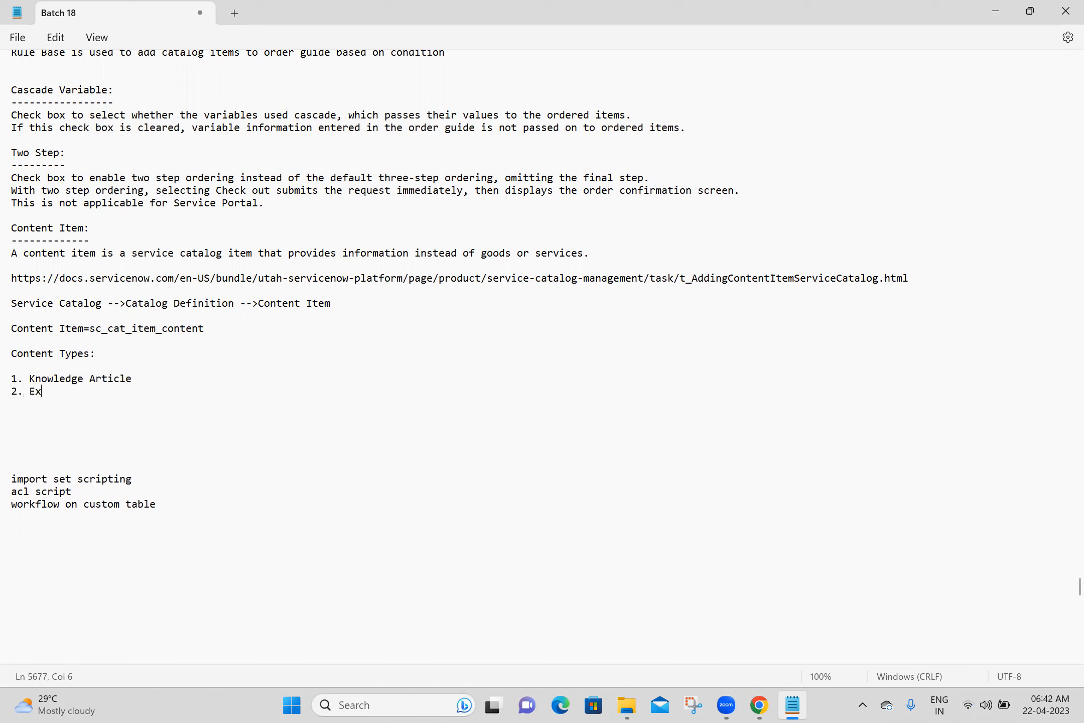
{"action": "type", "text": "ternal Content"}
{"action": "key", "text": "Return"}
{"action": "type", "text": "3."}
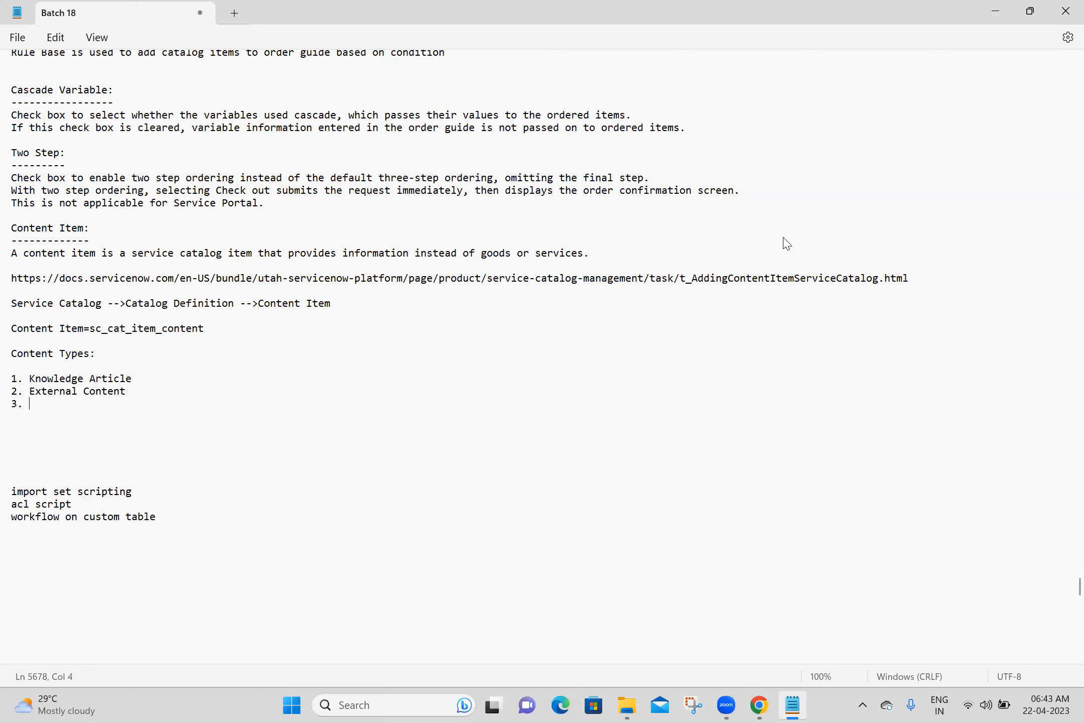
{"action": "key", "text": "alt+Tab"}
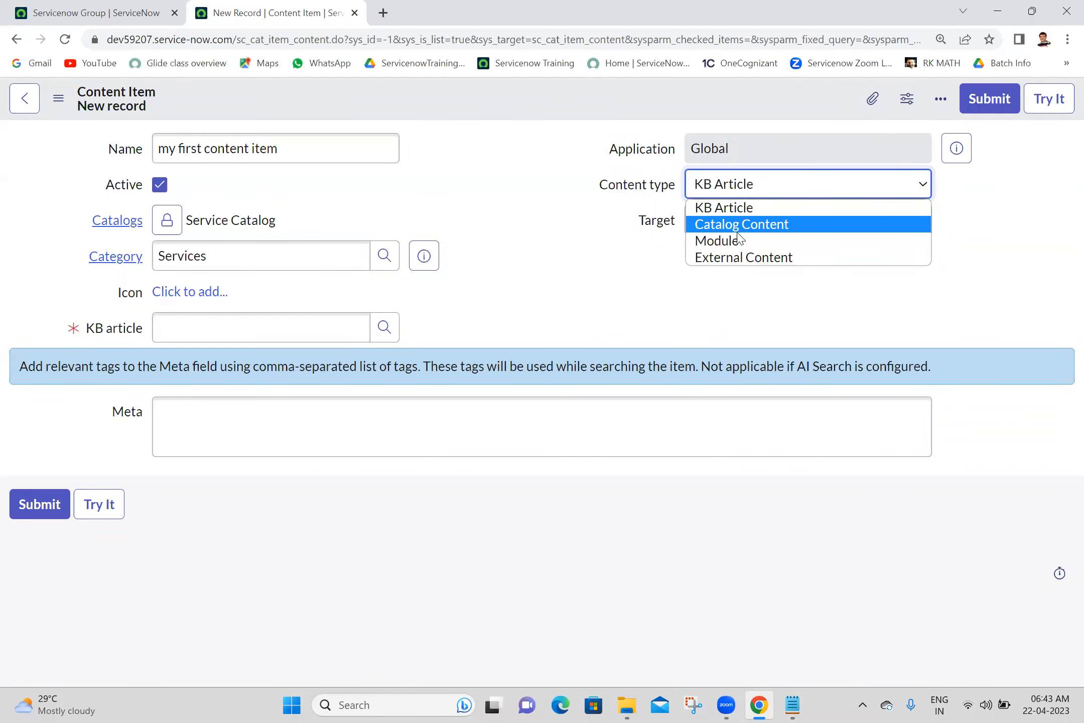
- Complete item 3 as Catalog Content and add '4. Module' to the Content Types list
{"action": "left_click", "coordinate": [542, 228]}
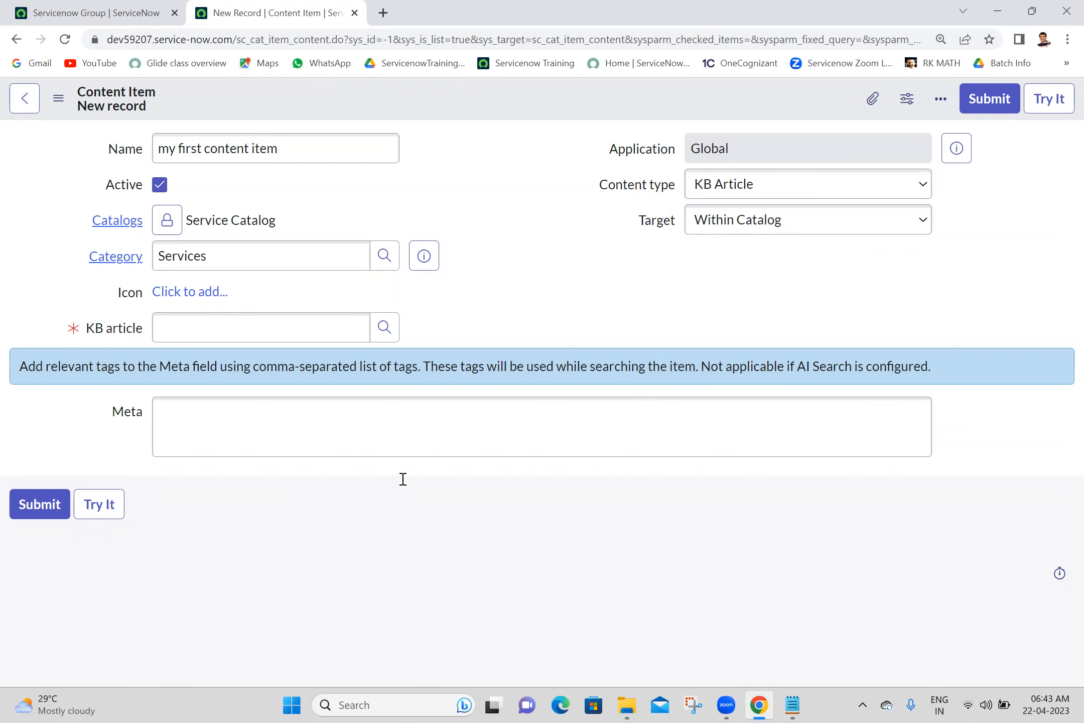
{"action": "key", "text": "alt+Tab"}
{"action": "type", "text": "og Content"}
{"action": "key", "text": "Return"}
{"action": "type", "text": "4. Module"}
{"action": "key", "text": "Return"}
{"action": "key", "text": "Return"}
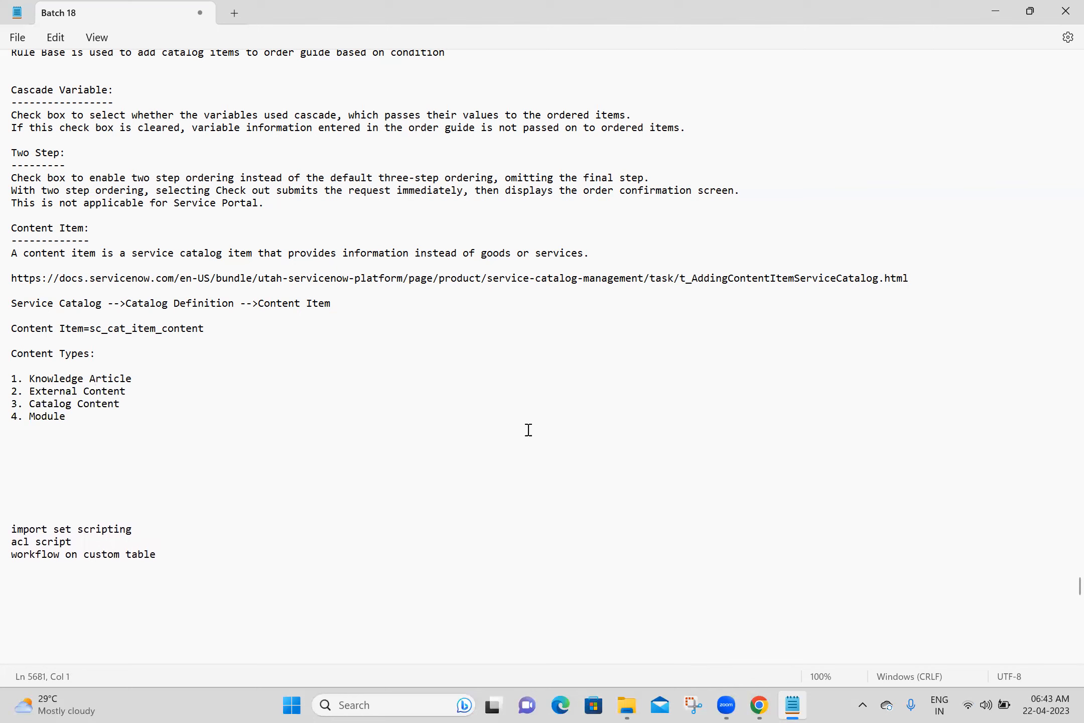
- Check the Target choices, keeping Within Catalog, and add a 'Target:' heading to the notes
{"action": "left_click", "coordinate": [759, 704]}
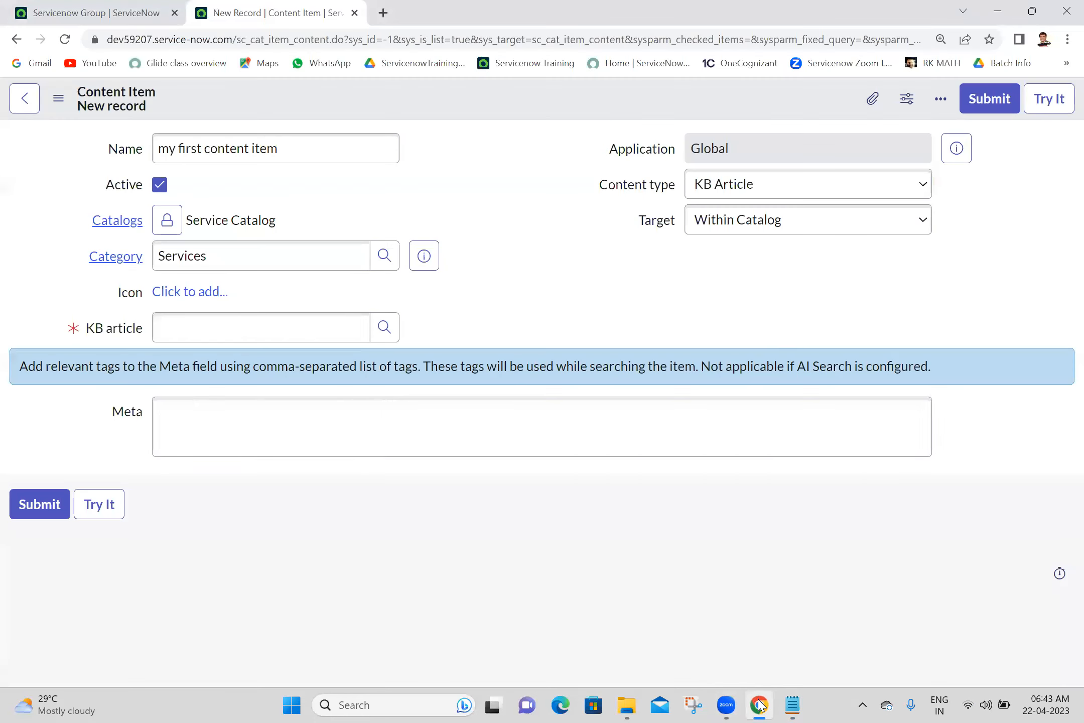
{"action": "left_click", "coordinate": [712, 224]}
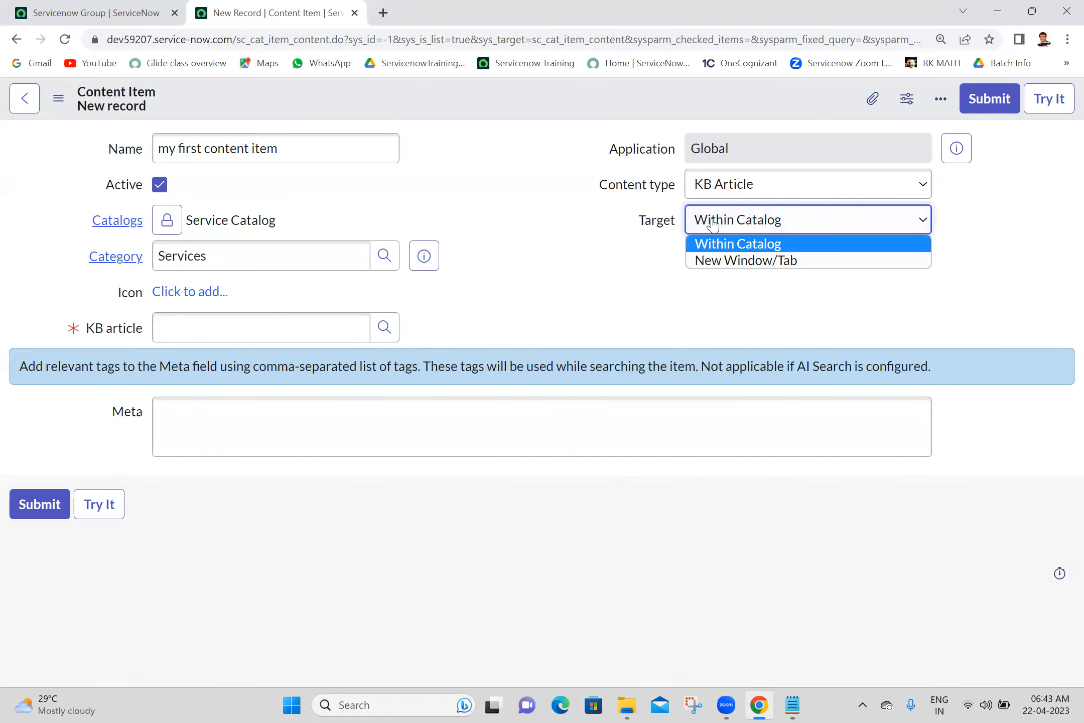
{"action": "left_click", "coordinate": [621, 225]}
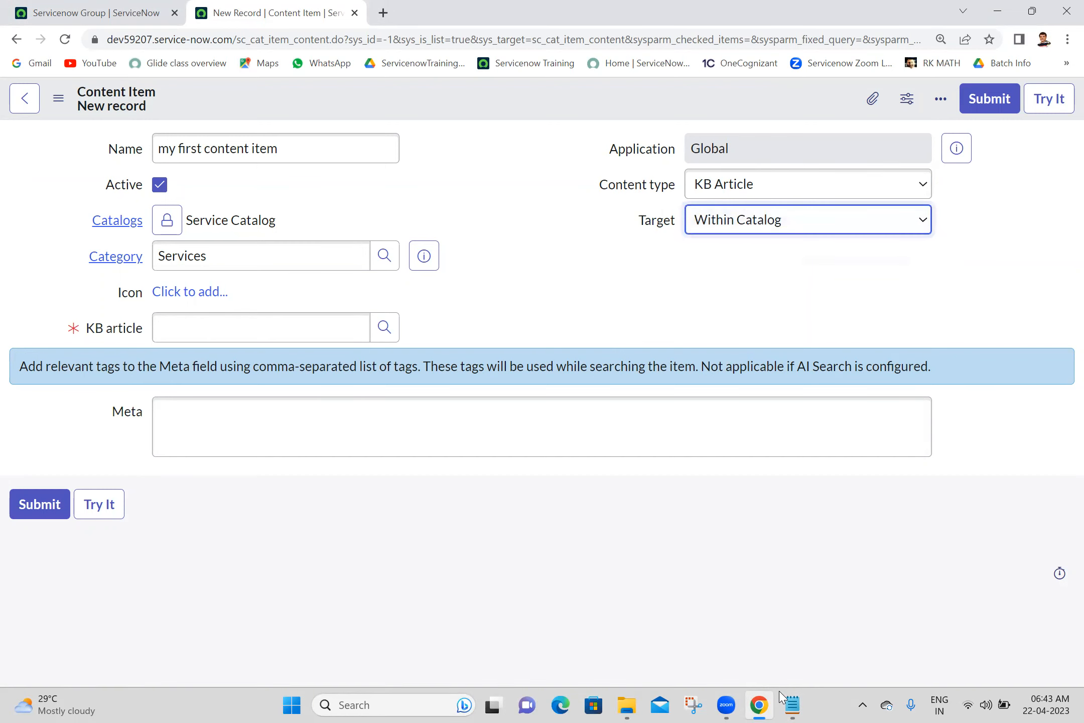
{"action": "left_click", "coordinate": [793, 705]}
{"action": "type", "text": "Target"}
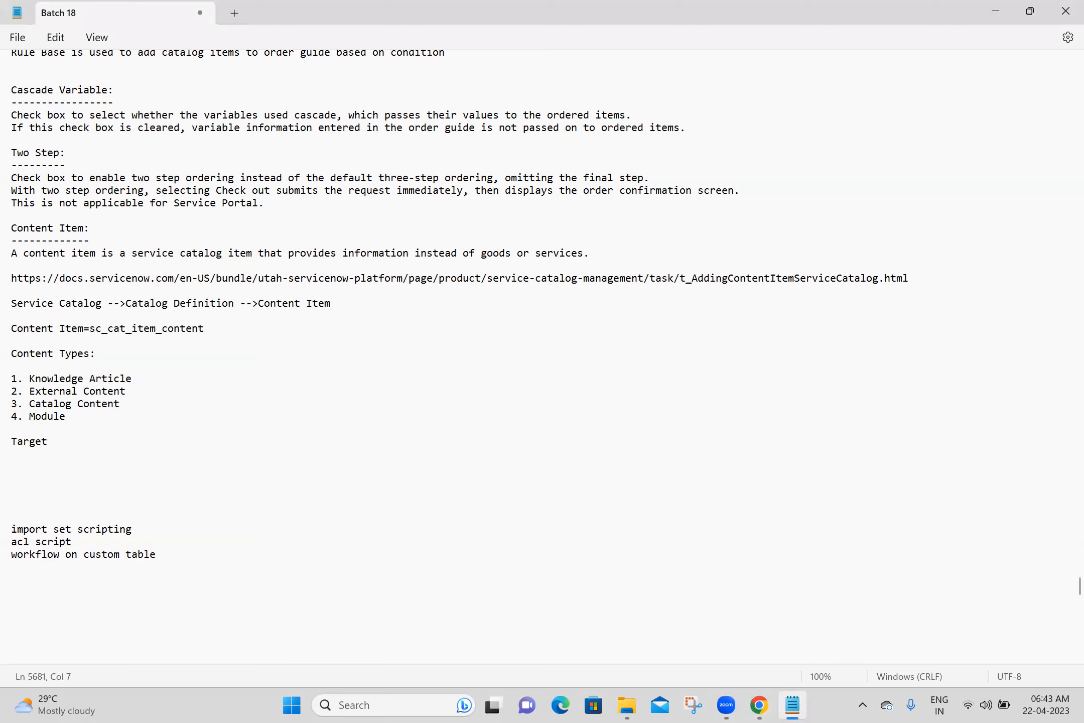
{"action": "type", "text": ":"}
- List the Target options '1. with in catalog' and '2. new window/tab' in the notes
{"action": "key", "text": "Return"}
{"action": "key", "text": "Return"}
{"action": "type", "text": "1. with in catalog"}
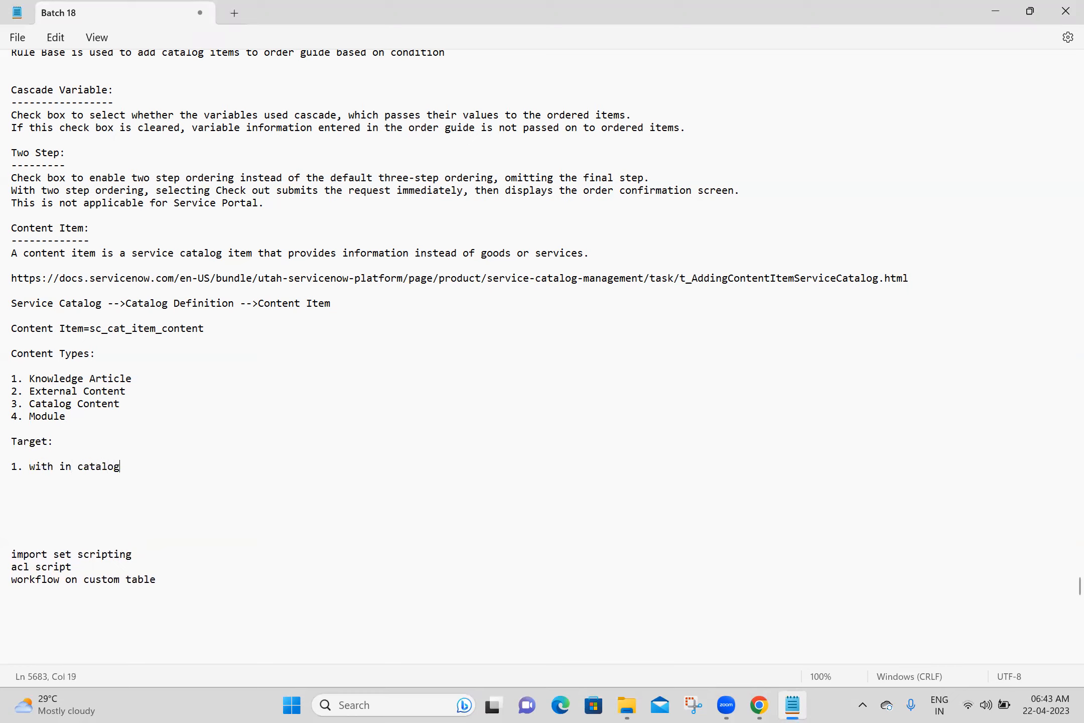
{"action": "key", "text": "Return"}
{"action": "type", "text": "2."}
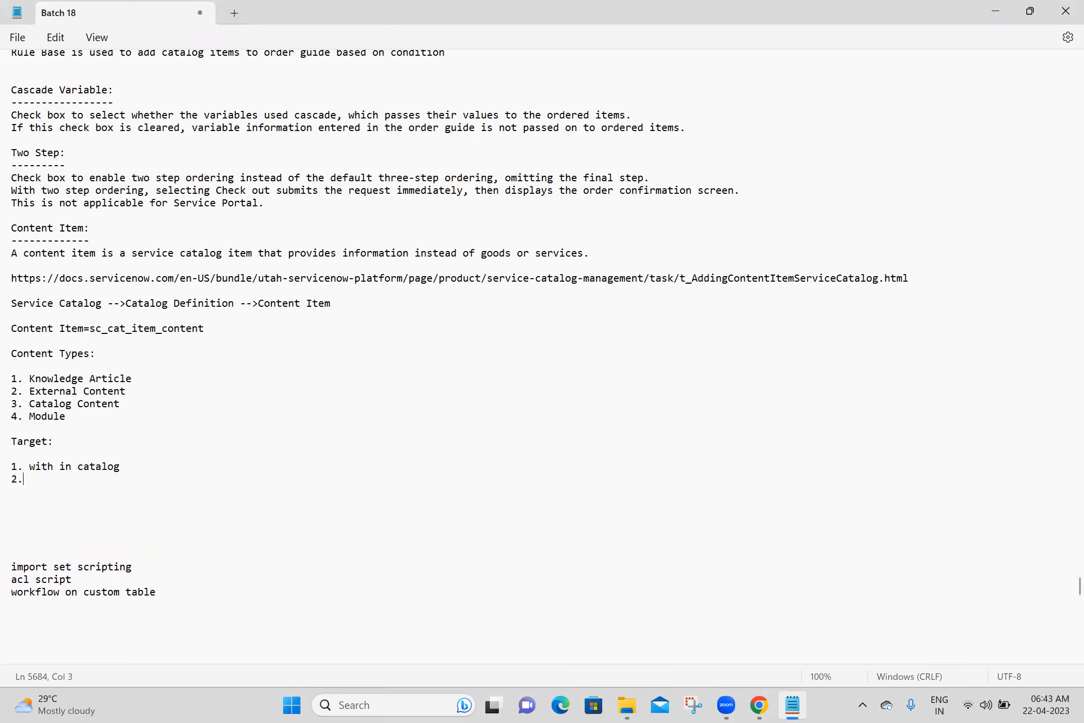
{"action": "type", "text": " new window/tab"}
{"action": "key", "text": "Return"}
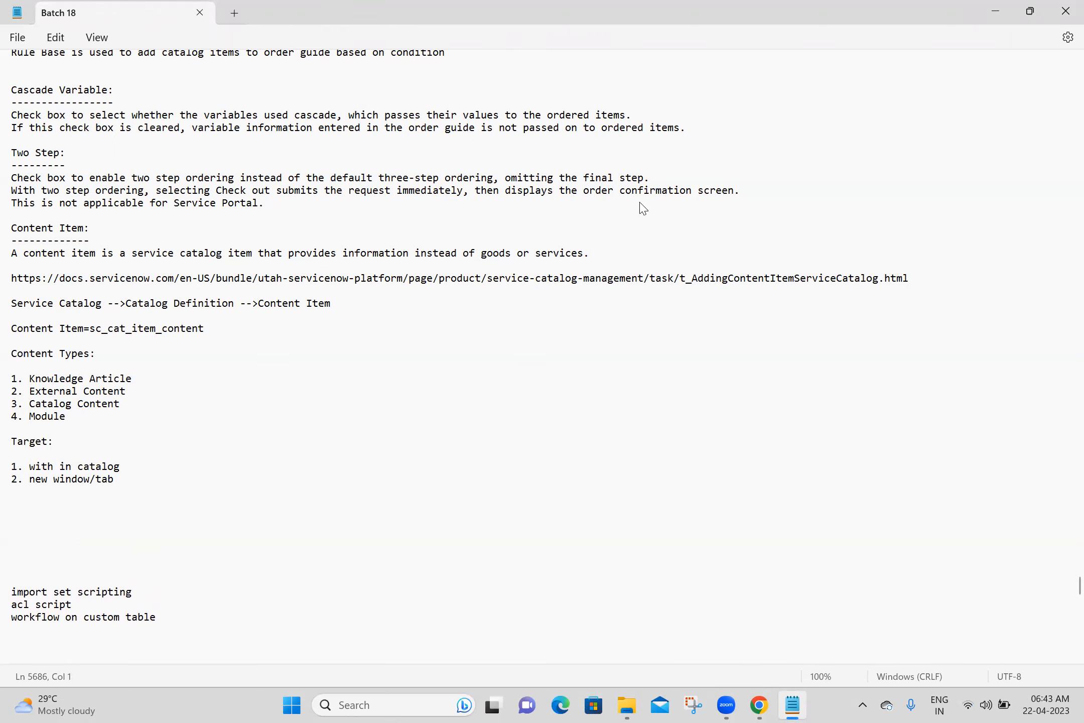
{"action": "key", "text": "alt+Tab"}
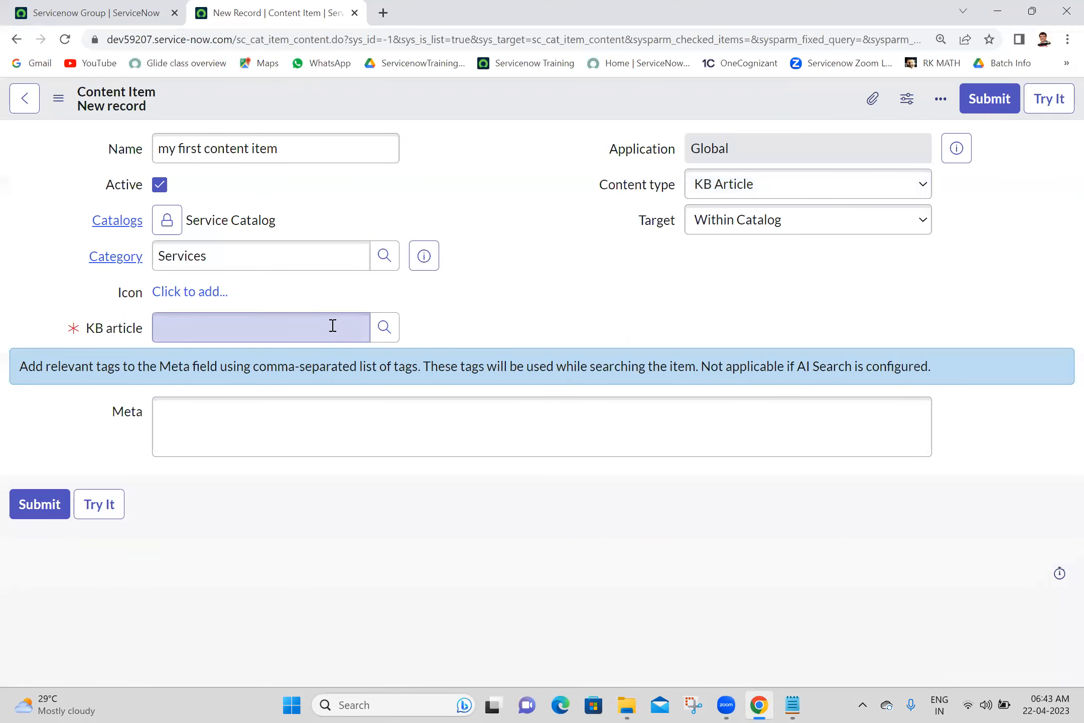
{"action": "left_click", "coordinate": [391, 332]}
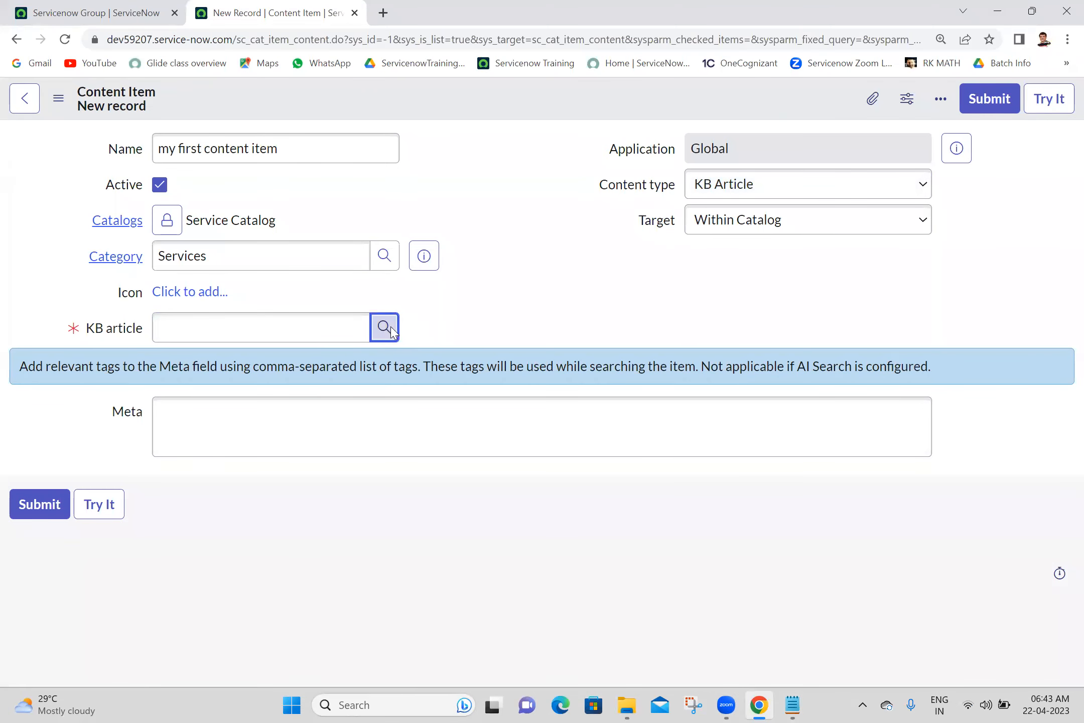
- Open Service Portal Home via the navigator filter 'service portal' in a new tab
{"action": "left_click", "coordinate": [597, 275]}
{"action": "left_click", "coordinate": [95, 13]}
{"action": "double_click", "coordinate": [152, 145]}
{"action": "key", "text": "ctrl+a"}
{"action": "type", "text": "service port"}
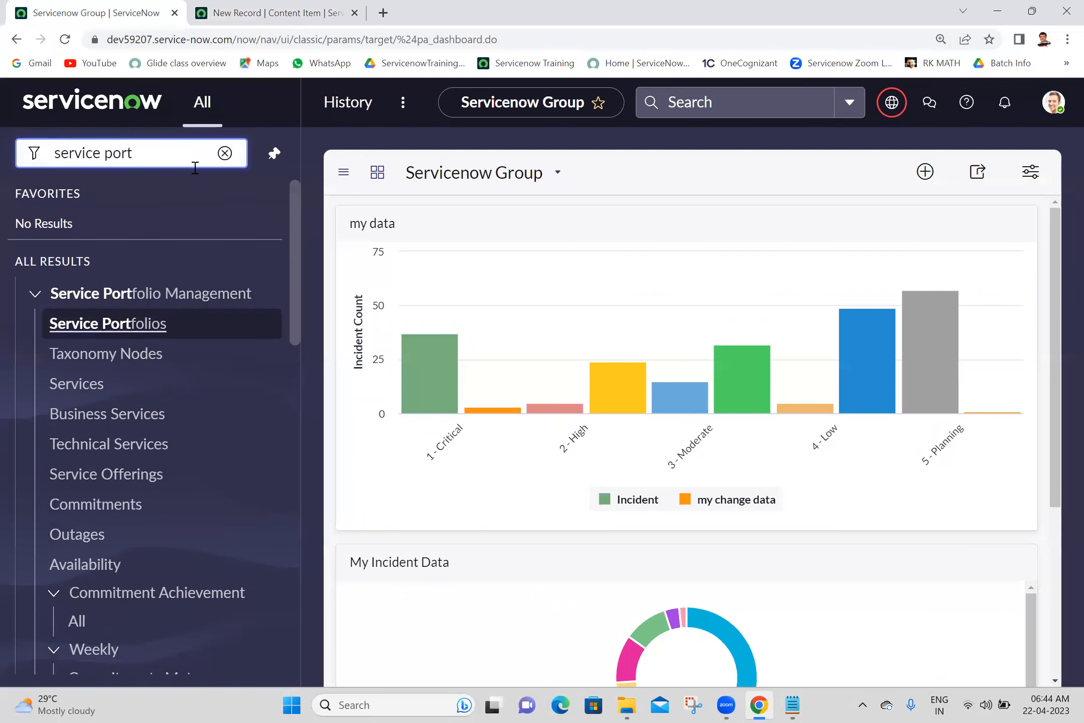
{"action": "type", "text": "al"}
{"action": "left_click", "coordinate": [172, 328]}
{"action": "left_click_drag", "start_coordinate": [266, 5], "coordinate": [411, 6]}
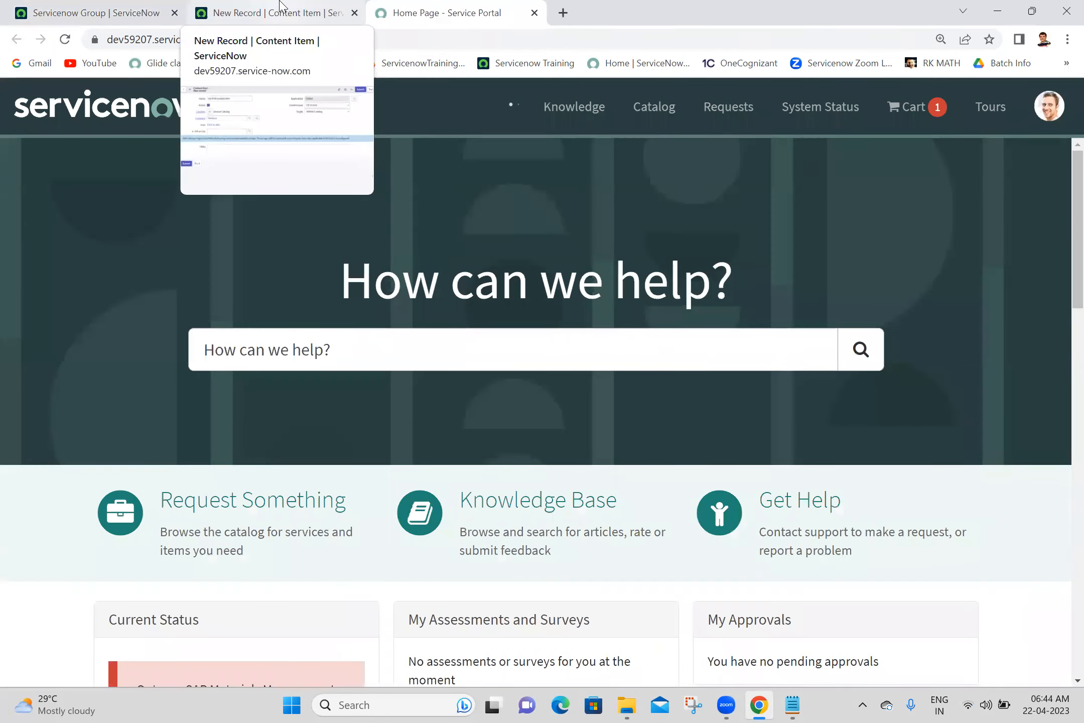
- Browse the portal catalog by category to Office > Services
{"action": "left_click", "coordinate": [660, 112]}
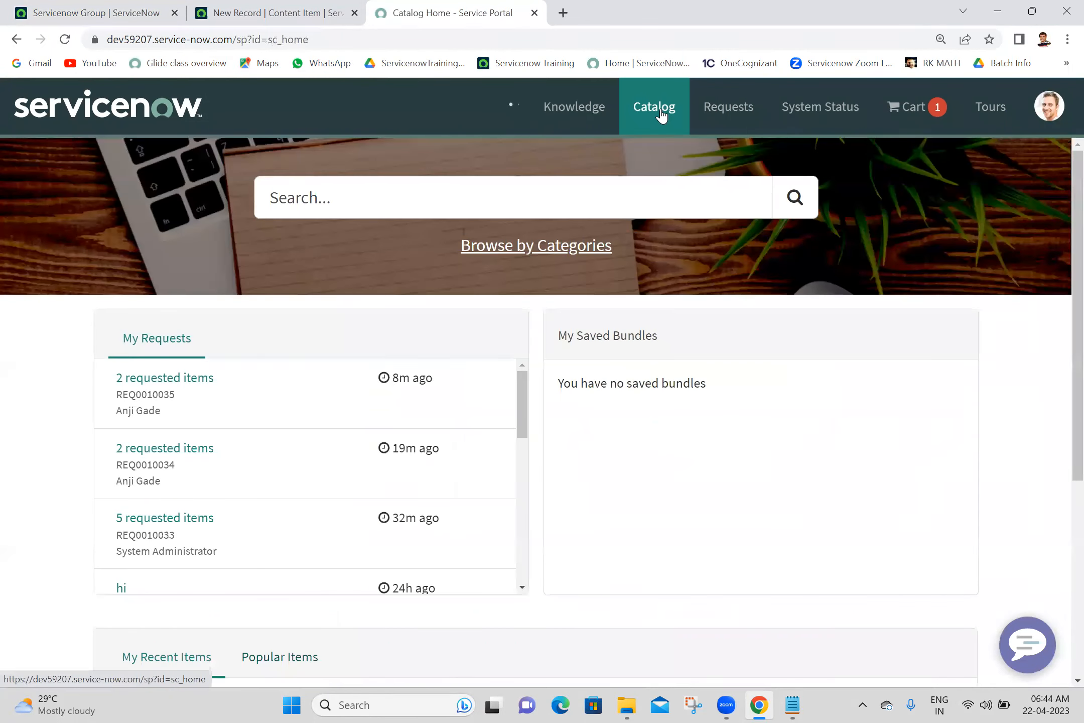
{"action": "left_click", "coordinate": [551, 249]}
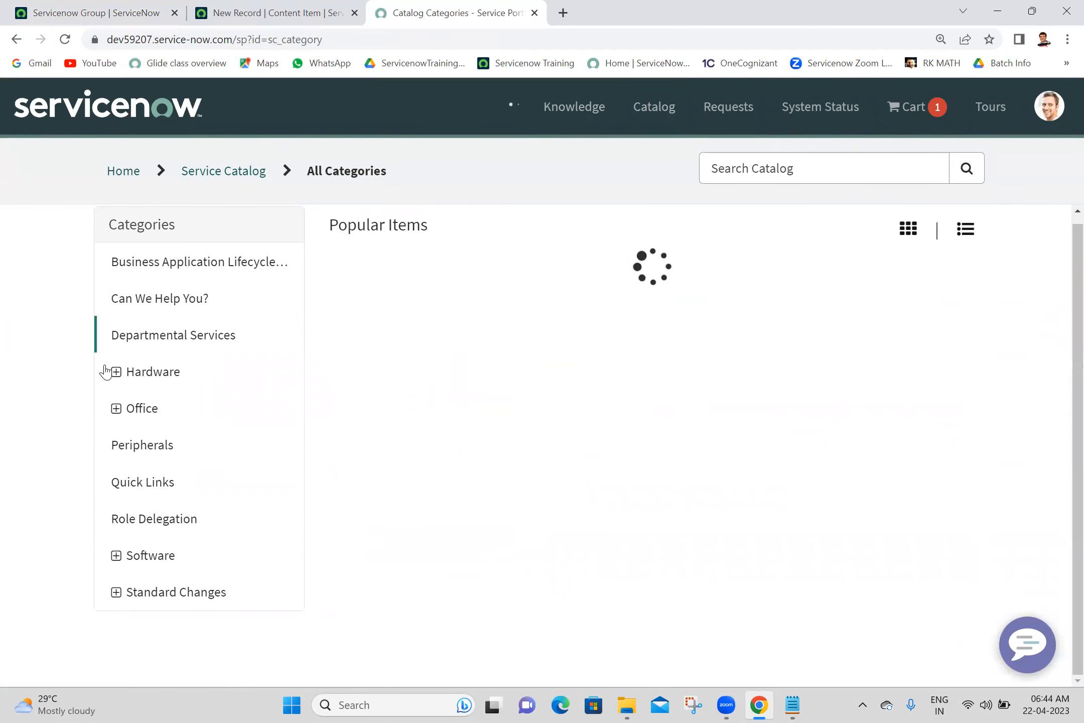
{"action": "left_click", "coordinate": [116, 411]}
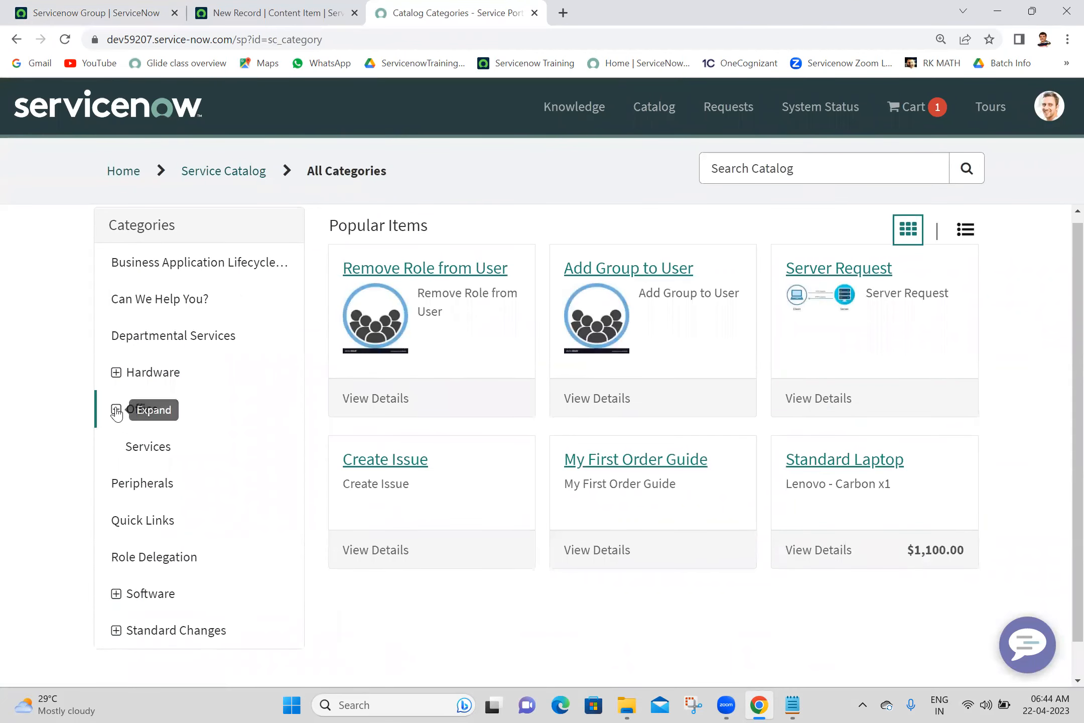
{"action": "left_click", "coordinate": [151, 461]}
- Set the KB article to KB99999999 and save 'my first content item'
{"action": "left_click", "coordinate": [281, 12]}
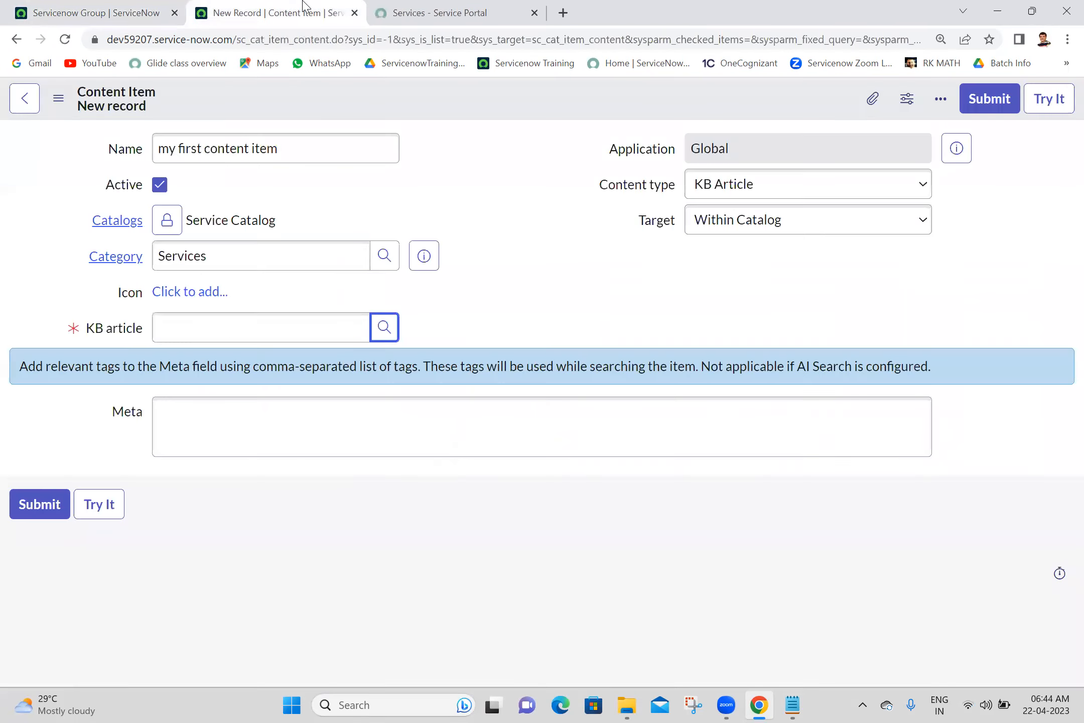
{"action": "left_click", "coordinate": [384, 327]}
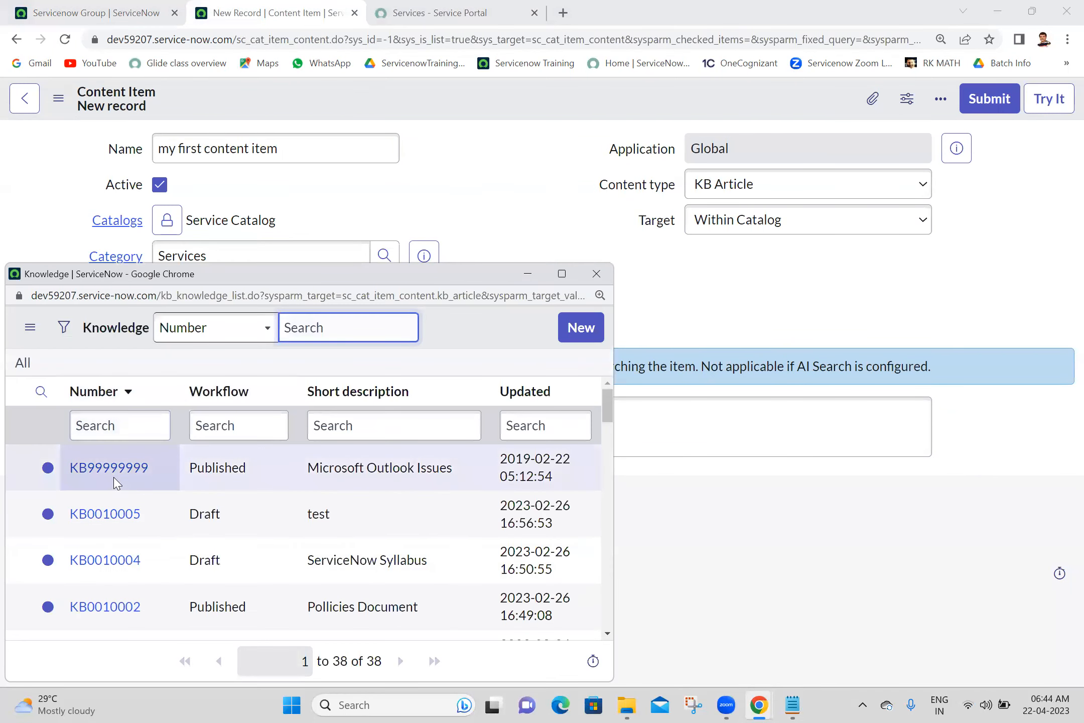
{"action": "left_click", "coordinate": [129, 469]}
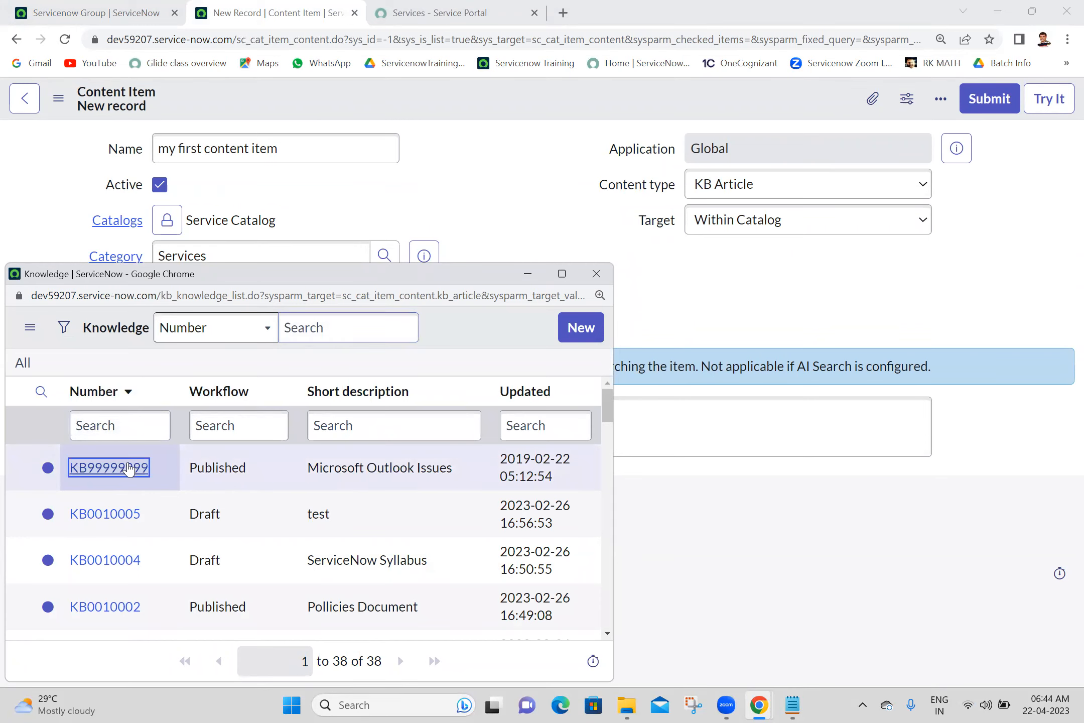
{"action": "right_click", "coordinate": [517, 94]}
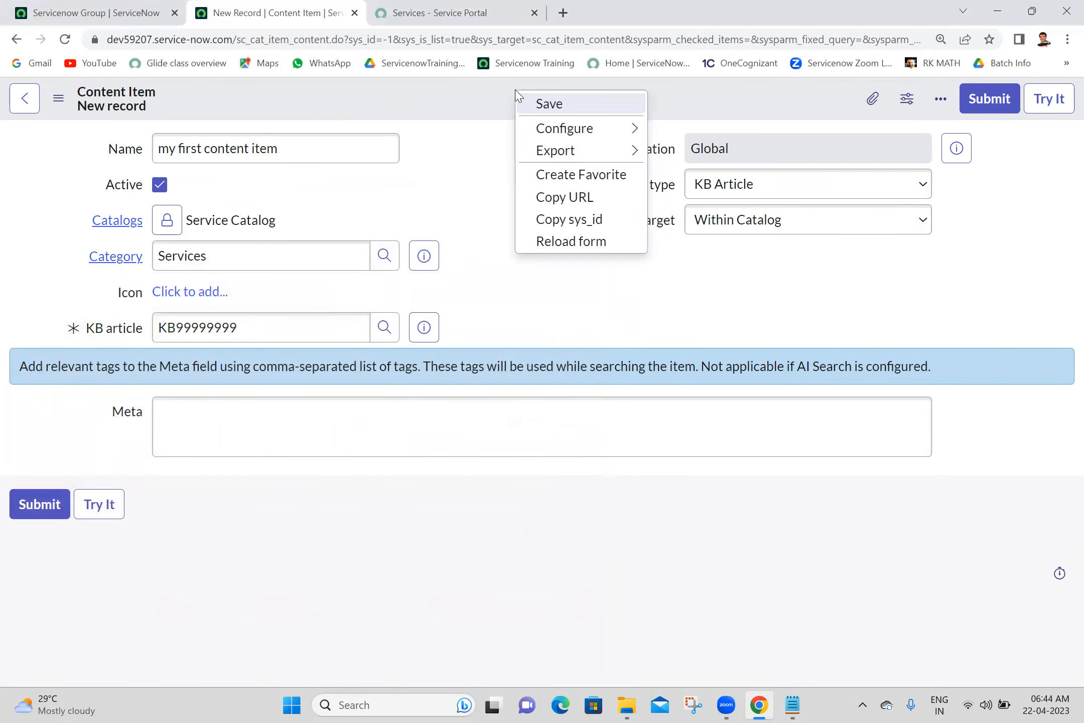
{"action": "left_click", "coordinate": [549, 104]}
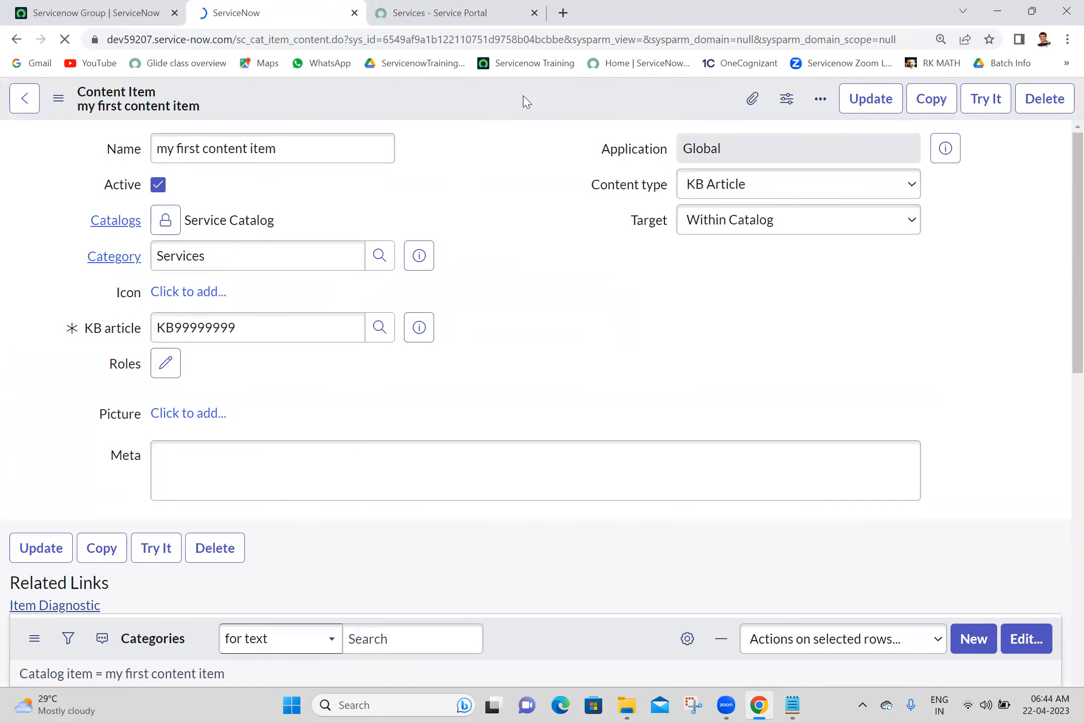
- Use Try It to preview the linked Microsoft Outlook Issues knowledge article
{"action": "left_click", "coordinate": [999, 111]}
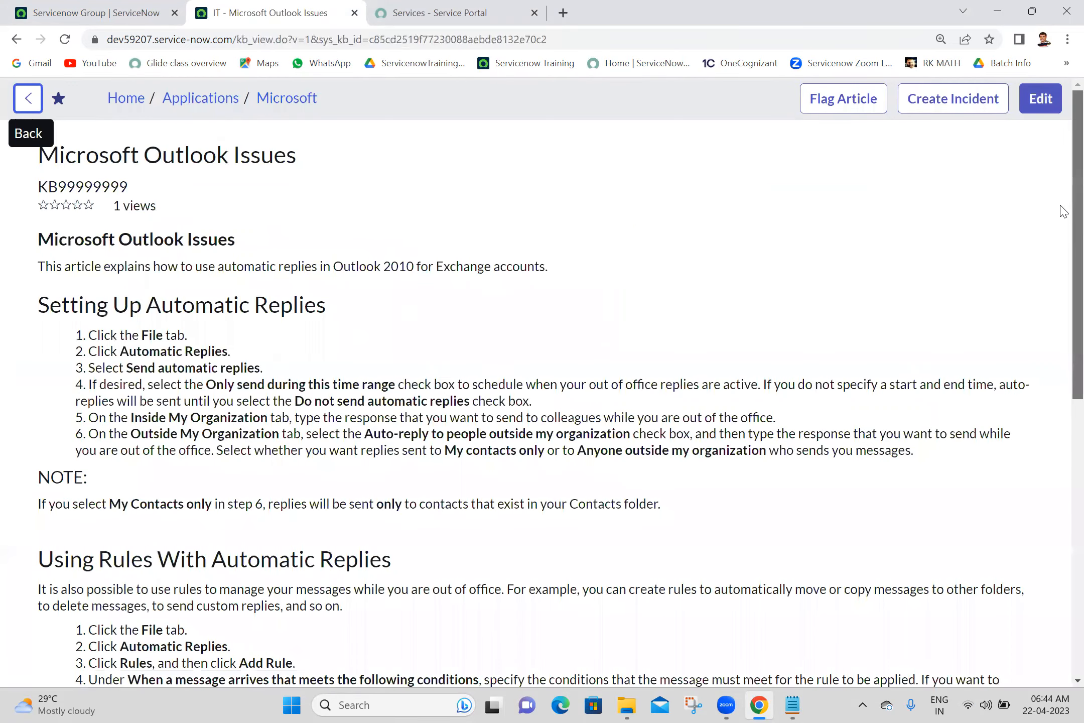
{"action": "scroll", "coordinate": [1060, 383], "scroll_direction": "down", "scroll_amount": 6}
{"action": "scroll", "coordinate": [1062, 326], "scroll_direction": "up", "scroll_amount": 7}
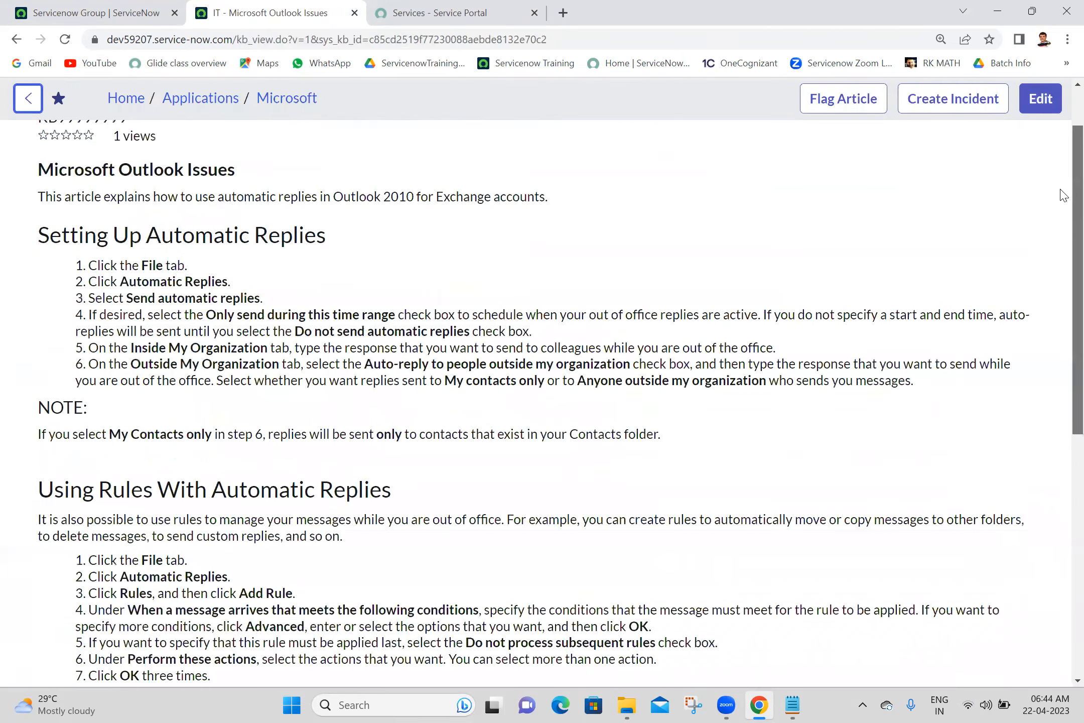
{"action": "scroll", "coordinate": [1060, 322], "scroll_direction": "up", "scroll_amount": 2}
{"action": "scroll", "coordinate": [1019, 502], "scroll_direction": "down", "scroll_amount": 8}
{"action": "scroll", "coordinate": [1063, 211], "scroll_direction": "up", "scroll_amount": 8}
{"action": "scroll", "coordinate": [1055, 401], "scroll_direction": "down", "scroll_amount": 8}
{"action": "scroll", "coordinate": [1047, 578], "scroll_direction": "up", "scroll_amount": 9}
{"action": "scroll", "coordinate": [1060, 352], "scroll_direction": "down", "scroll_amount": 2}
{"action": "scroll", "coordinate": [1062, 302], "scroll_direction": "up", "scroll_amount": 2}
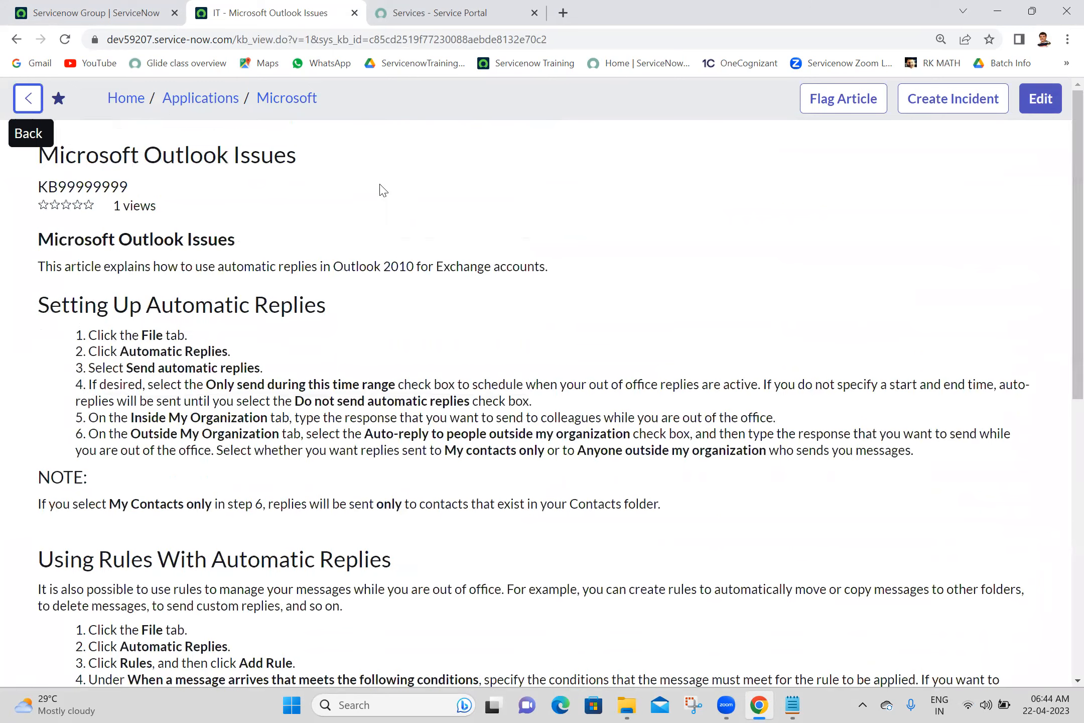
- Reload the portal's Services category, open 'my first content item', then return to the form
{"action": "left_click", "coordinate": [398, 7]}
{"action": "left_click", "coordinate": [66, 41]}
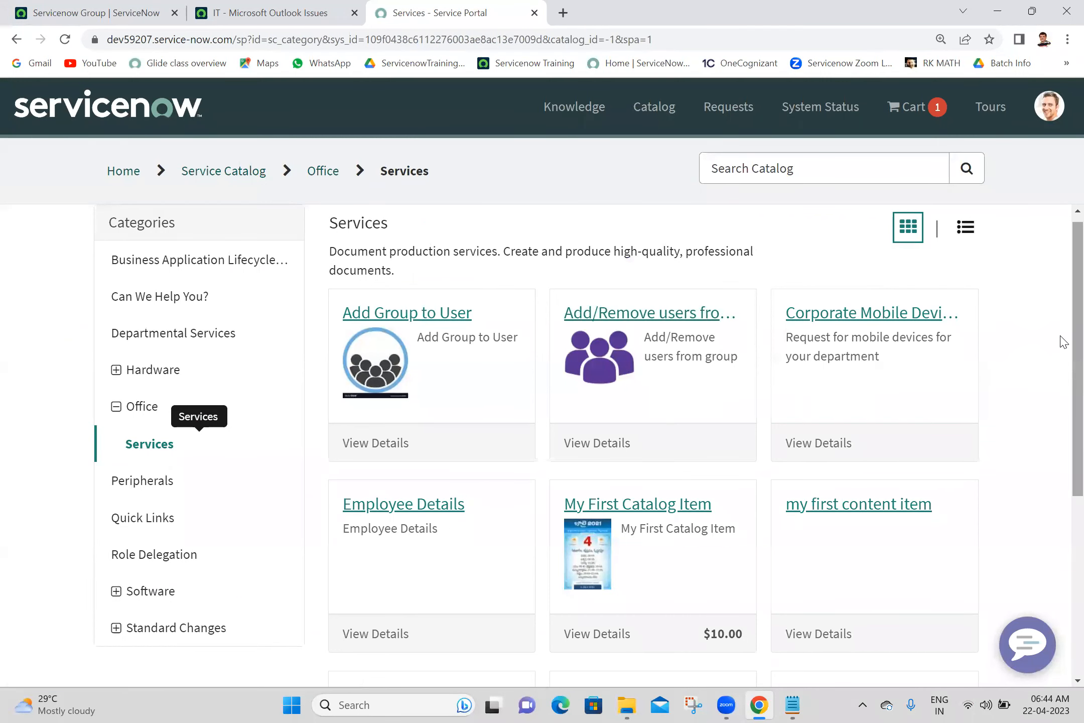
{"action": "left_click", "coordinate": [873, 517]}
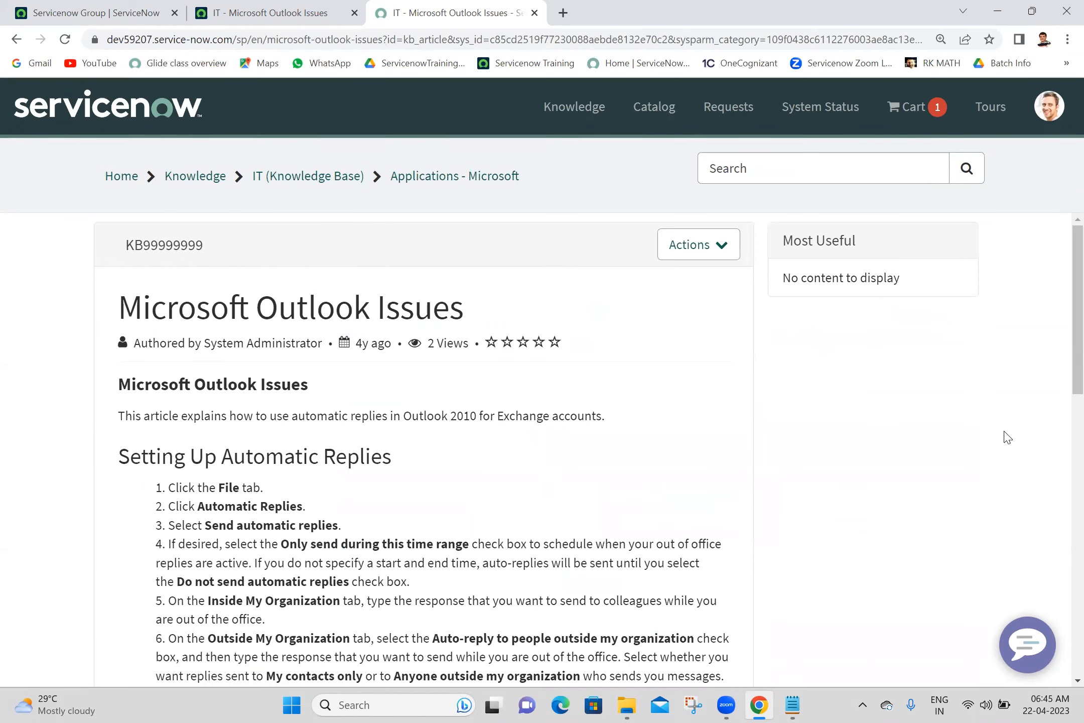
{"action": "left_click_drag", "start_coordinate": [1061, 367], "coordinate": [1060, 205]}
{"action": "left_click", "coordinate": [316, 10]}
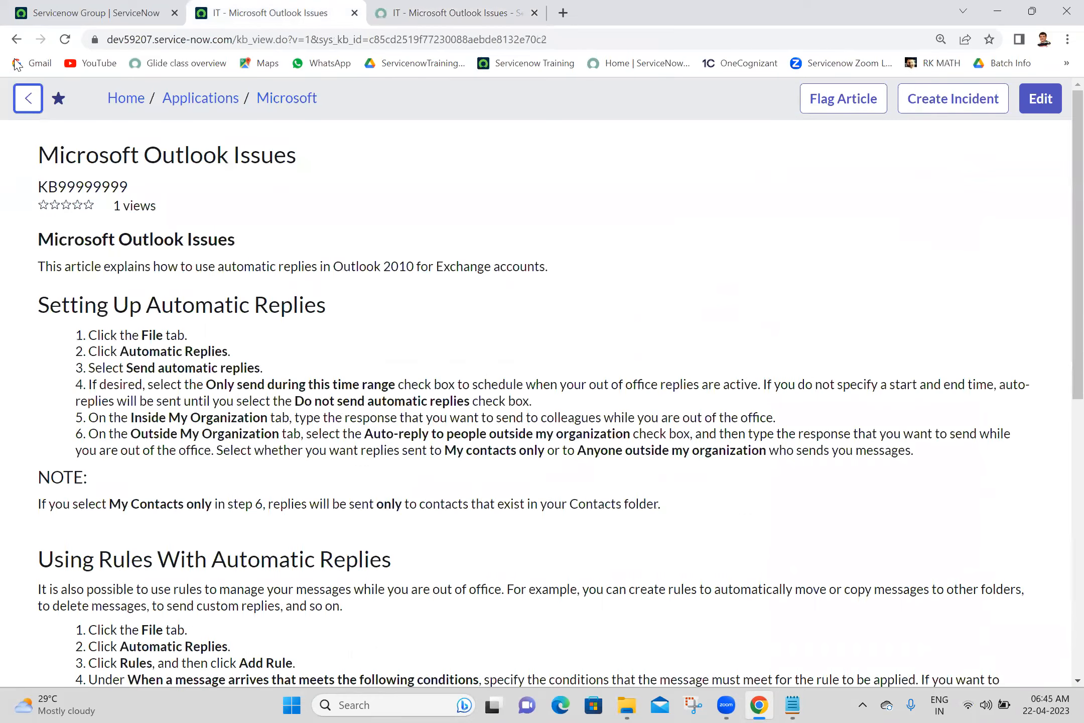
{"action": "left_click", "coordinate": [15, 45]}
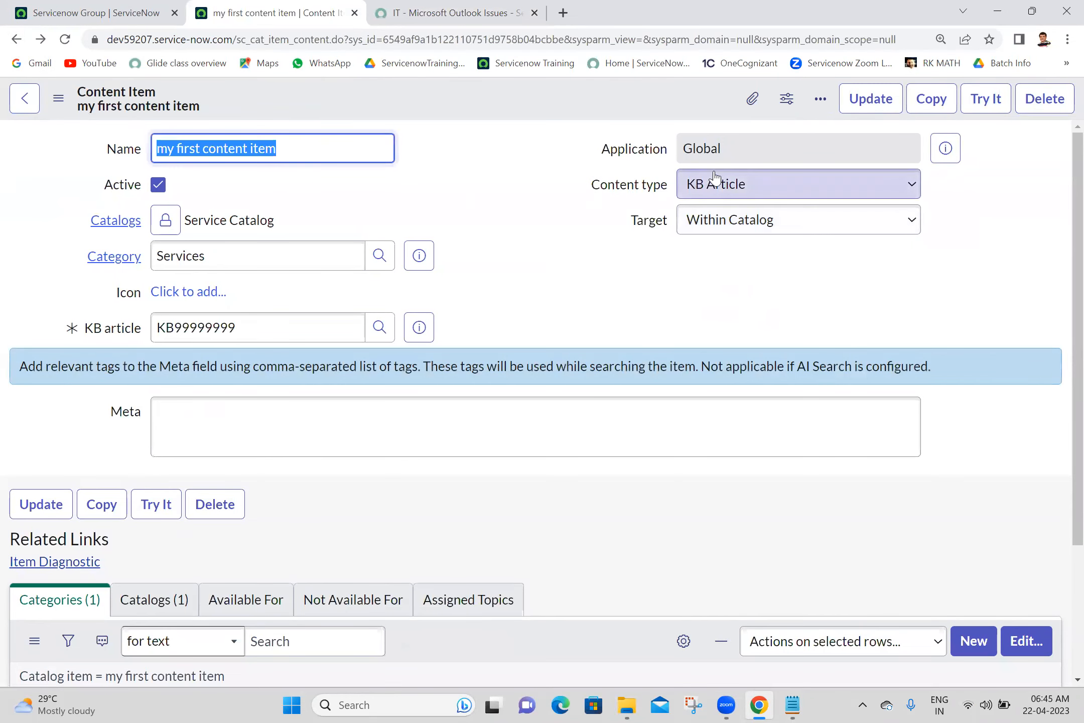
- Set the content type to Catalog Content and open a blank browser tab
{"action": "left_click", "coordinate": [715, 183]}
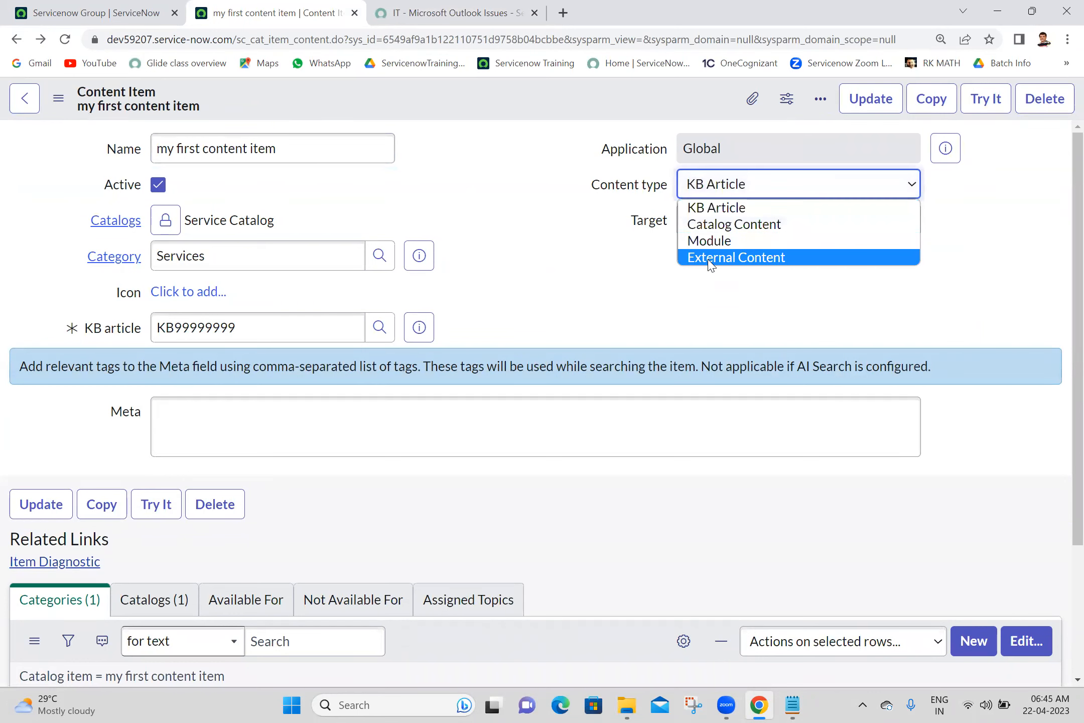
{"action": "left_click", "coordinate": [717, 224]}
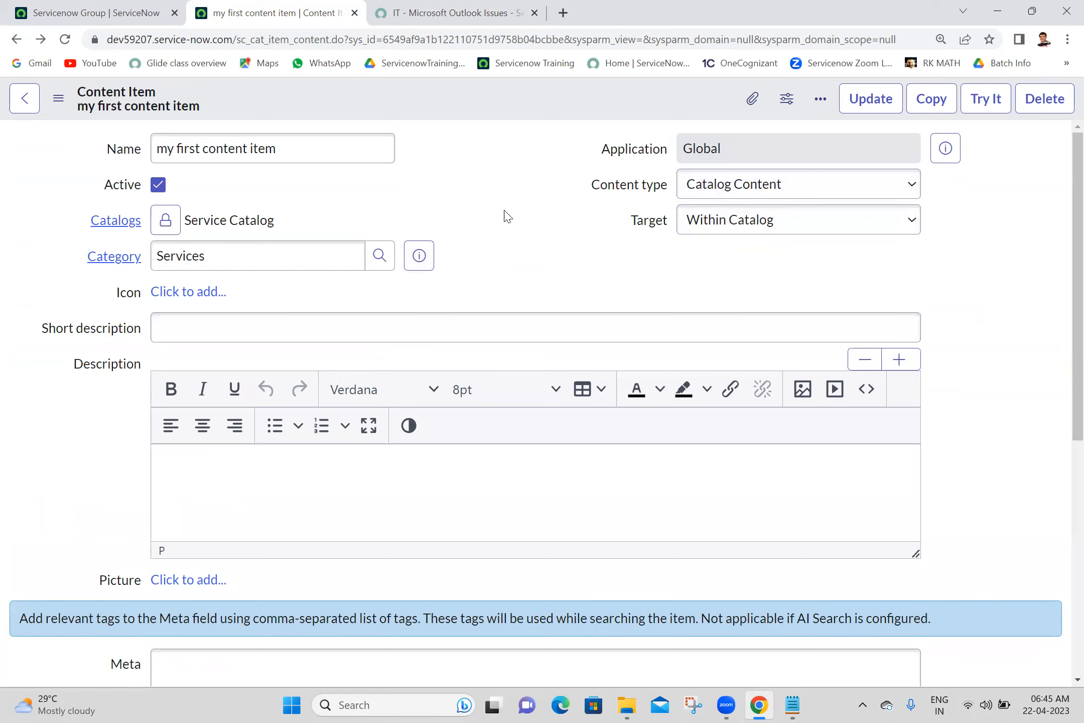
{"action": "left_click", "coordinate": [561, 13]}
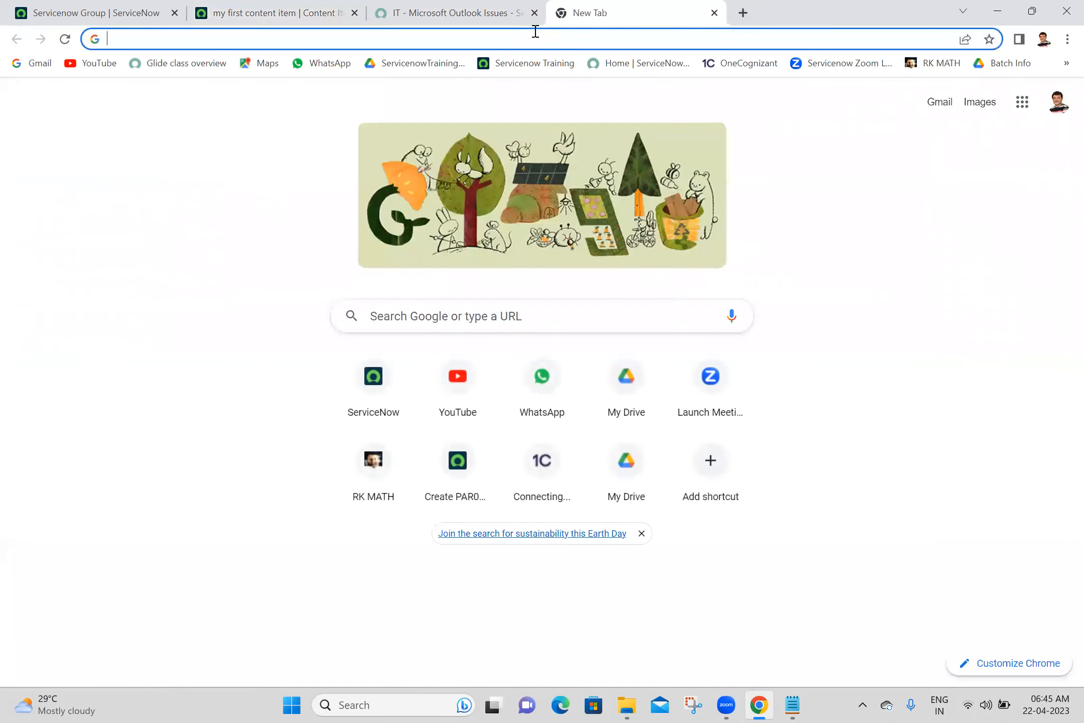
- Search Google for 'sample text' from the new tab
{"action": "left_click", "coordinate": [536, 31]}
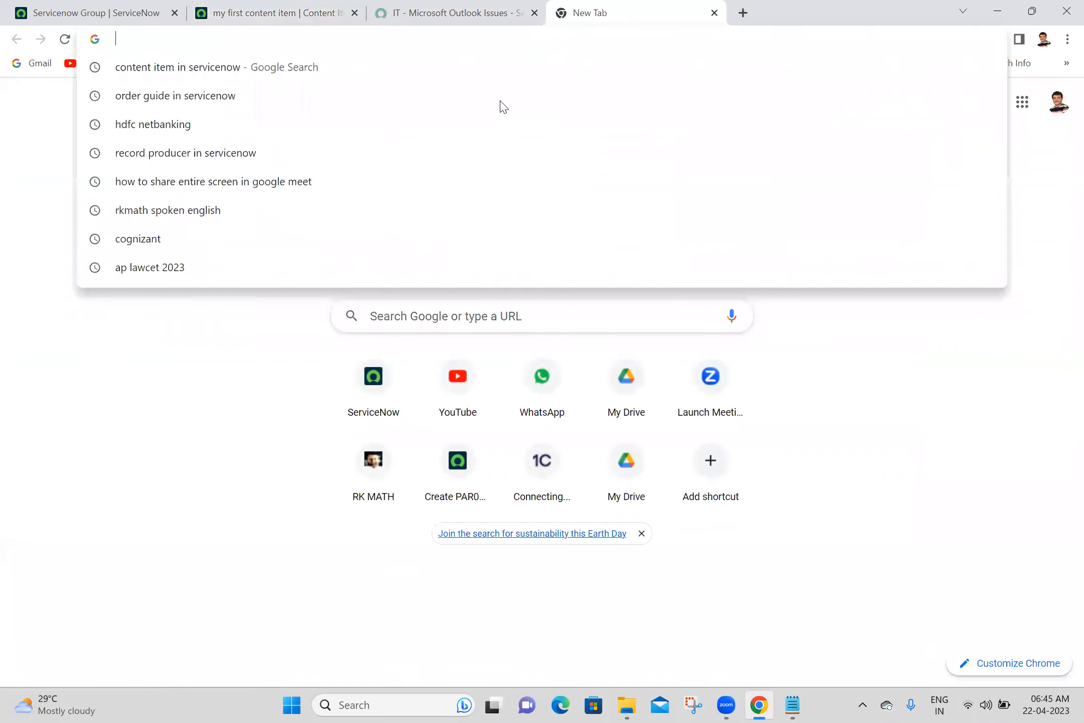
{"action": "left_click", "coordinate": [283, 317]}
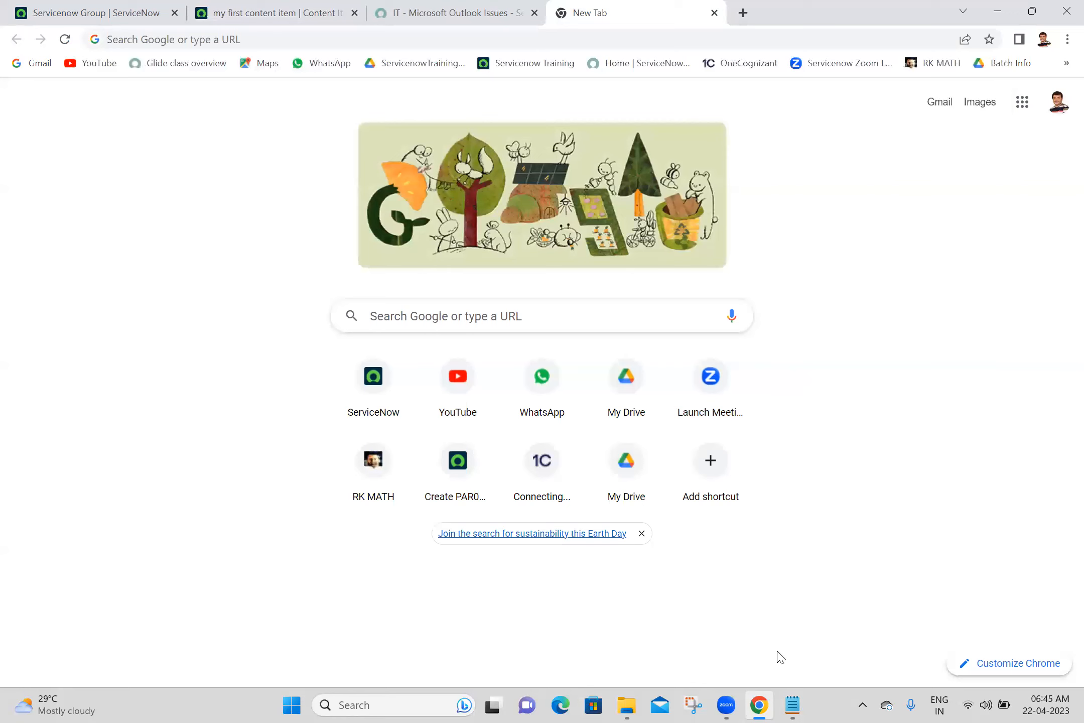
{"action": "left_click", "coordinate": [791, 705]}
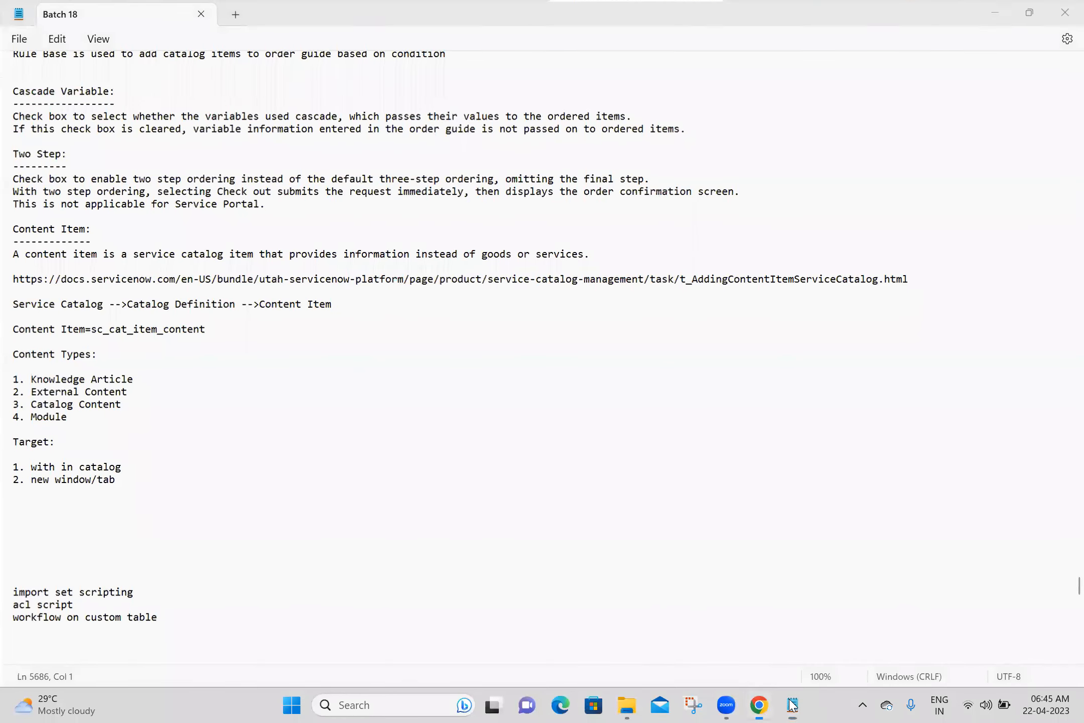
{"action": "left_click", "coordinate": [791, 705]}
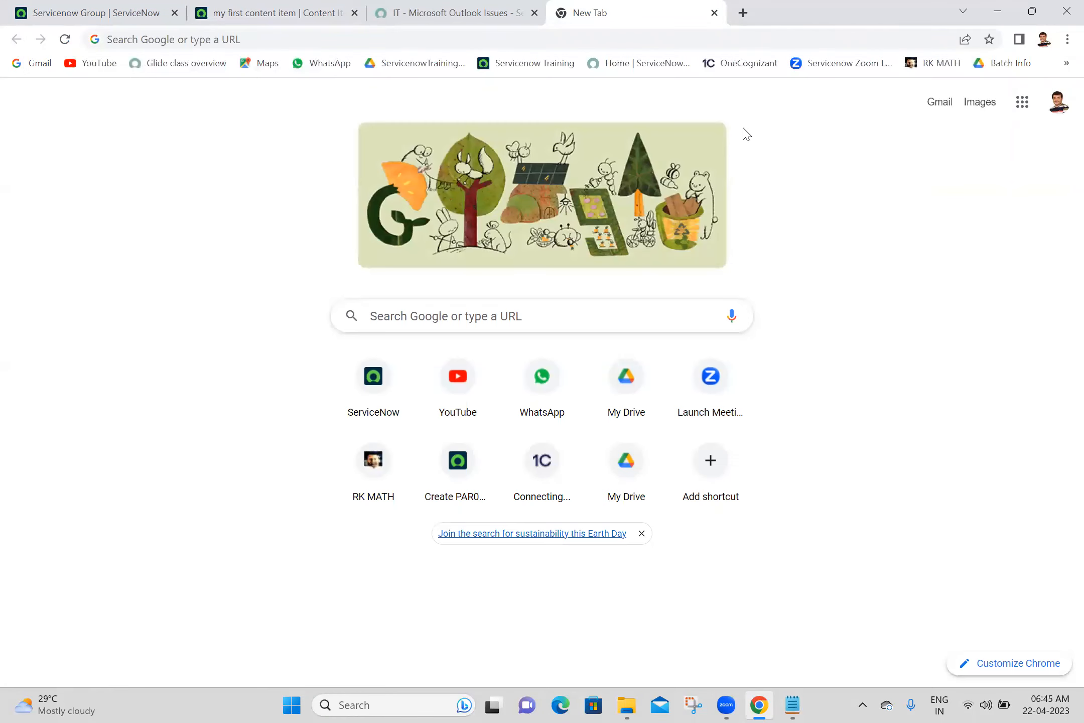
{"action": "left_click", "coordinate": [687, 38]}
{"action": "type", "text": "sample tex"}
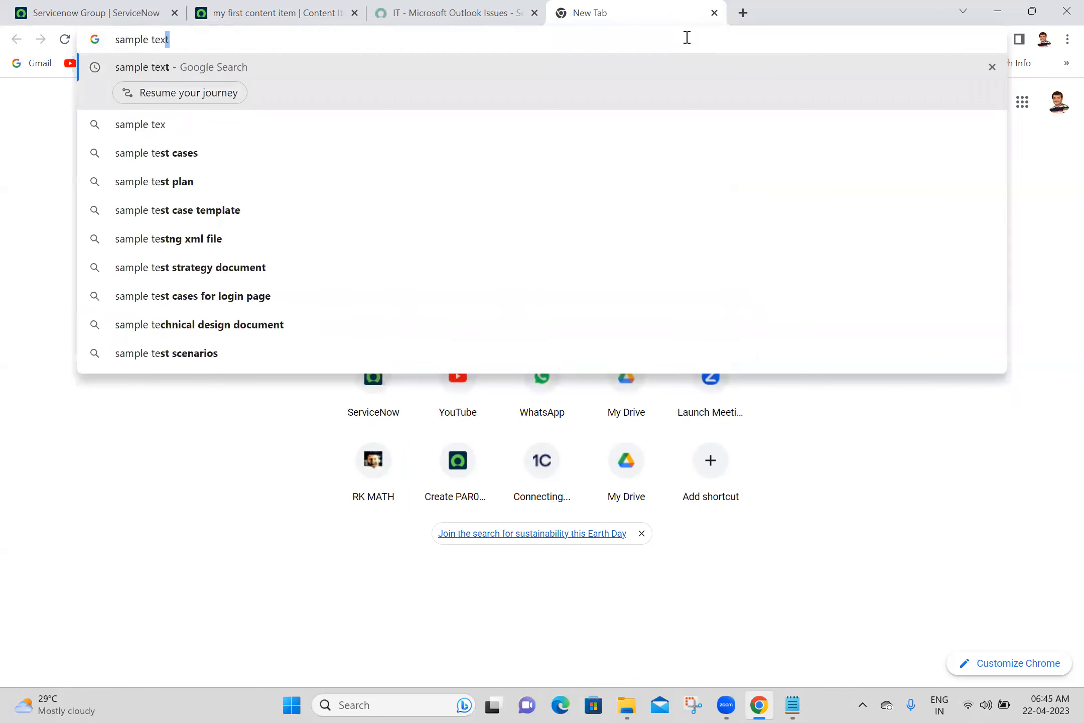
{"action": "key", "text": "Return"}
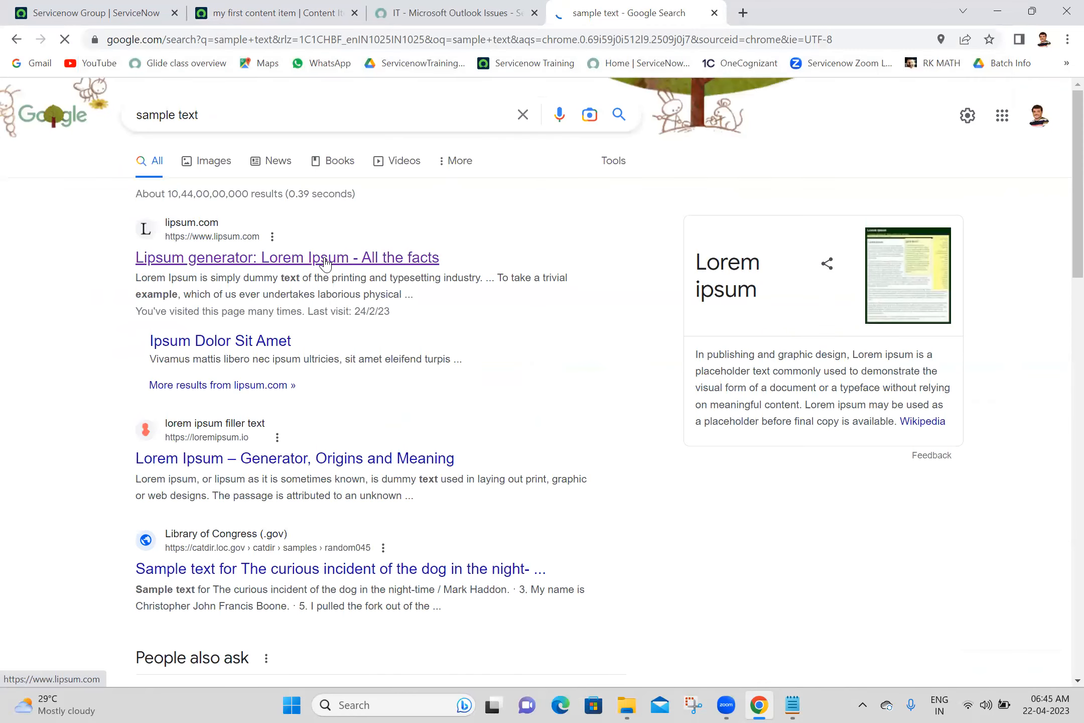
- Open lipsum.com and select the Lorem Ipsum filler text on the page
{"action": "left_click", "coordinate": [325, 262]}
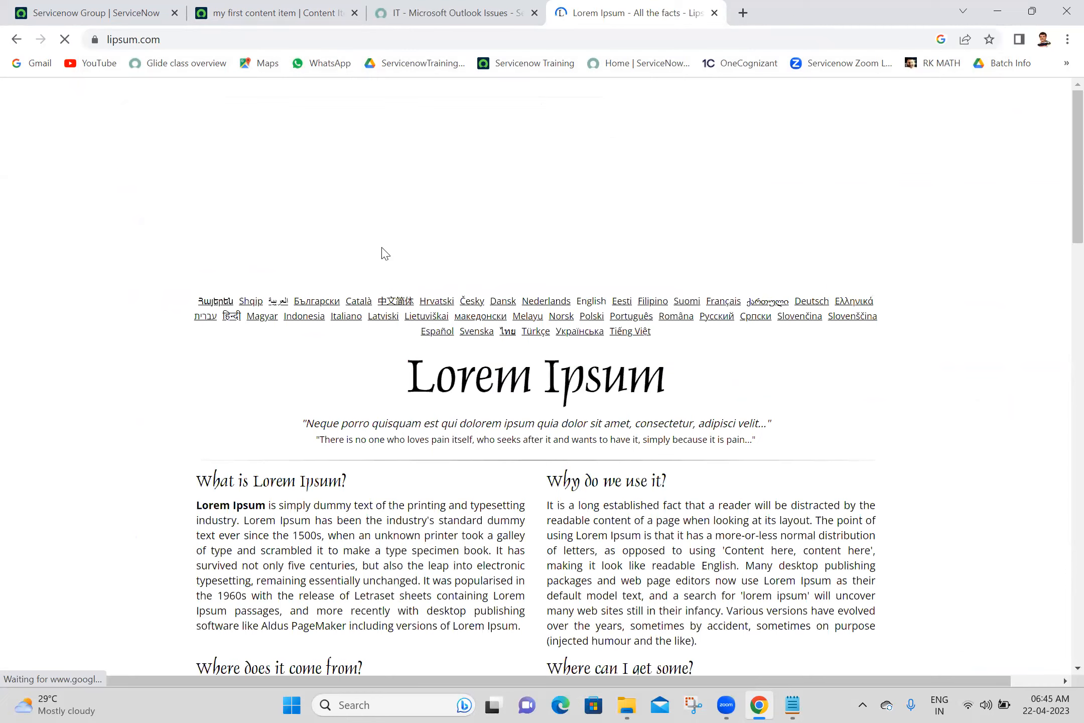
{"action": "scroll", "coordinate": [1060, 213], "scroll_direction": "down", "scroll_amount": 4}
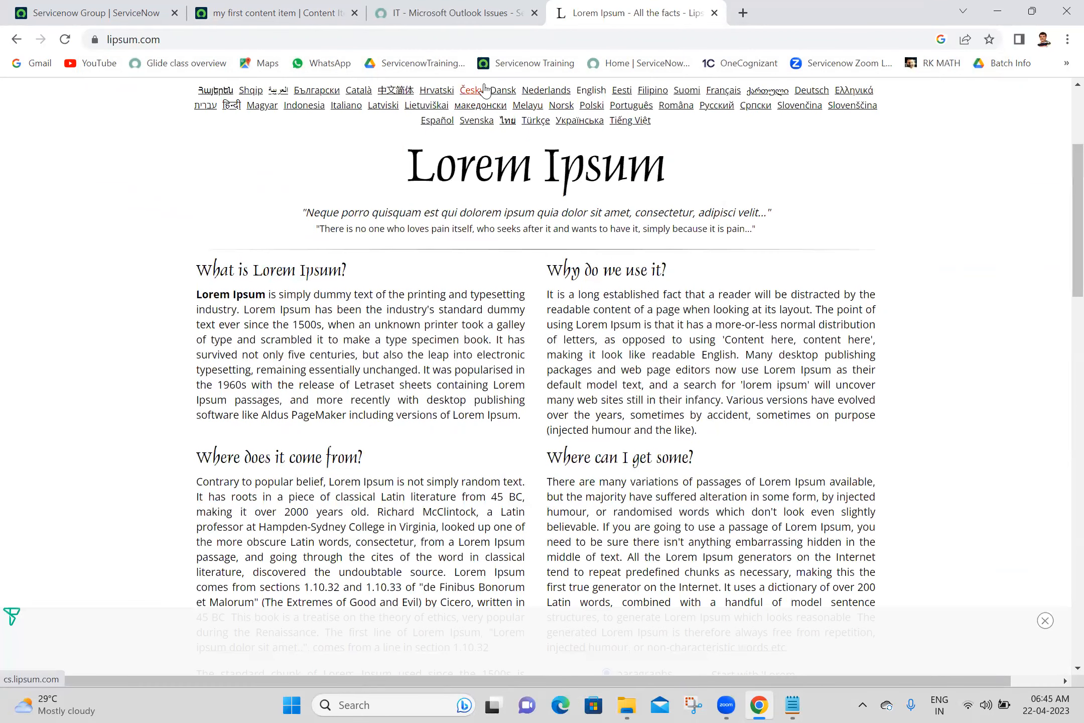
{"action": "left_click_drag", "start_coordinate": [408, 157], "coordinate": [838, 407]}
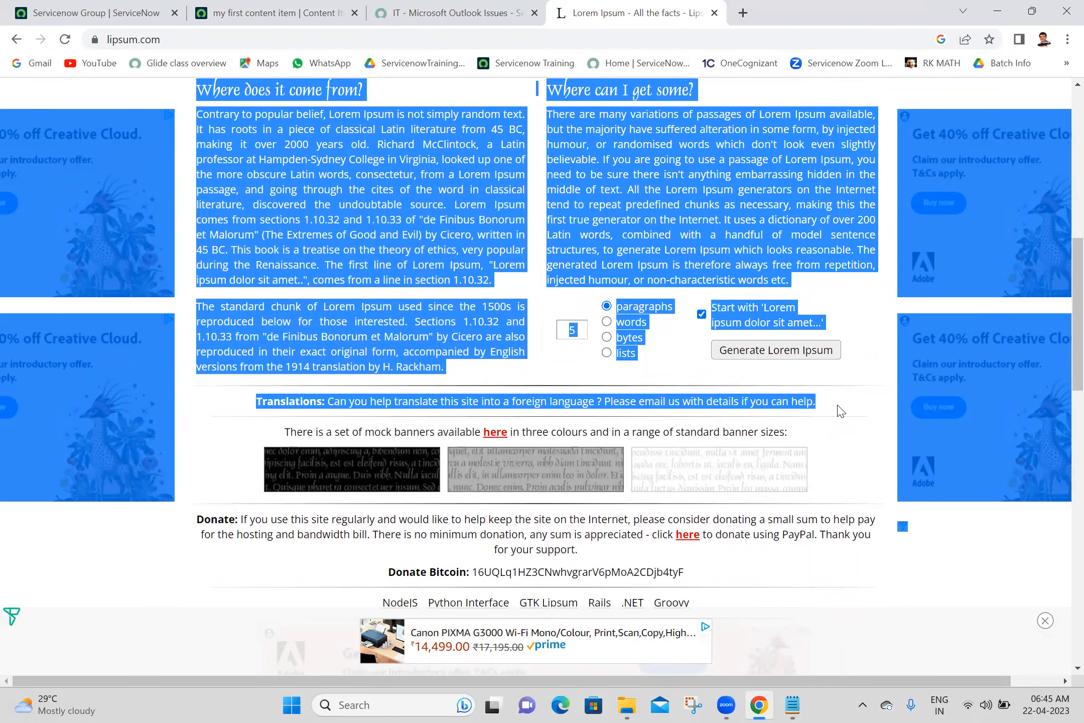
- Paste the copied content into the empty Description and delete the stray image it inserted
{"action": "left_click", "coordinate": [271, 10]}
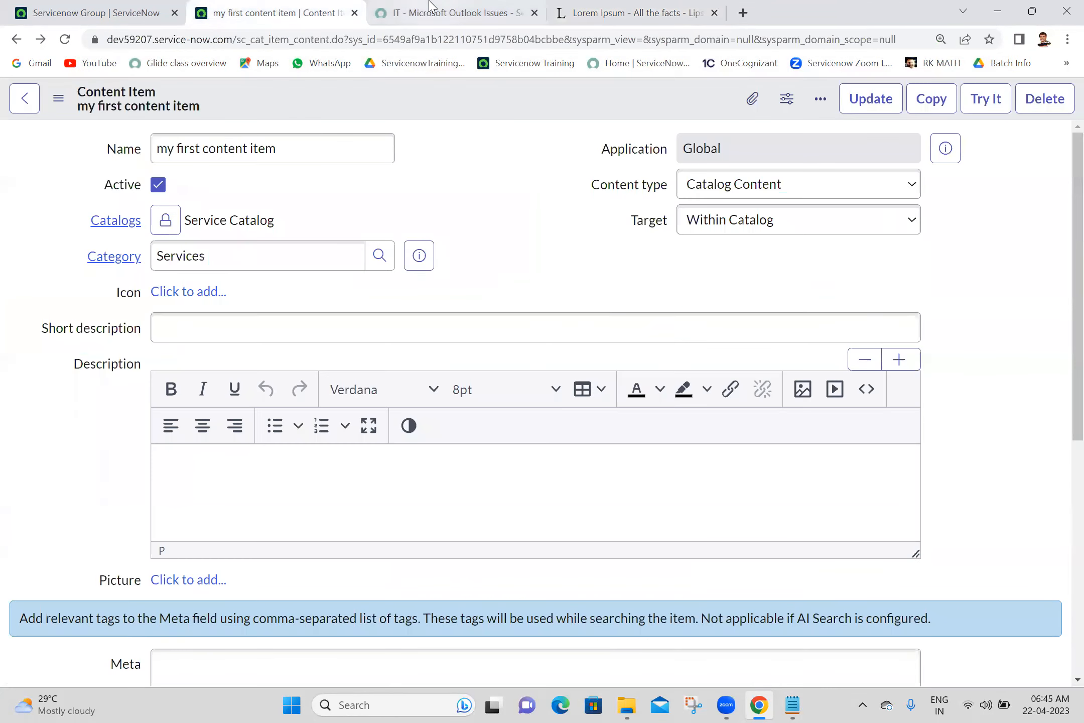
{"action": "left_click", "coordinate": [433, 10]}
{"action": "left_click", "coordinate": [268, 8]}
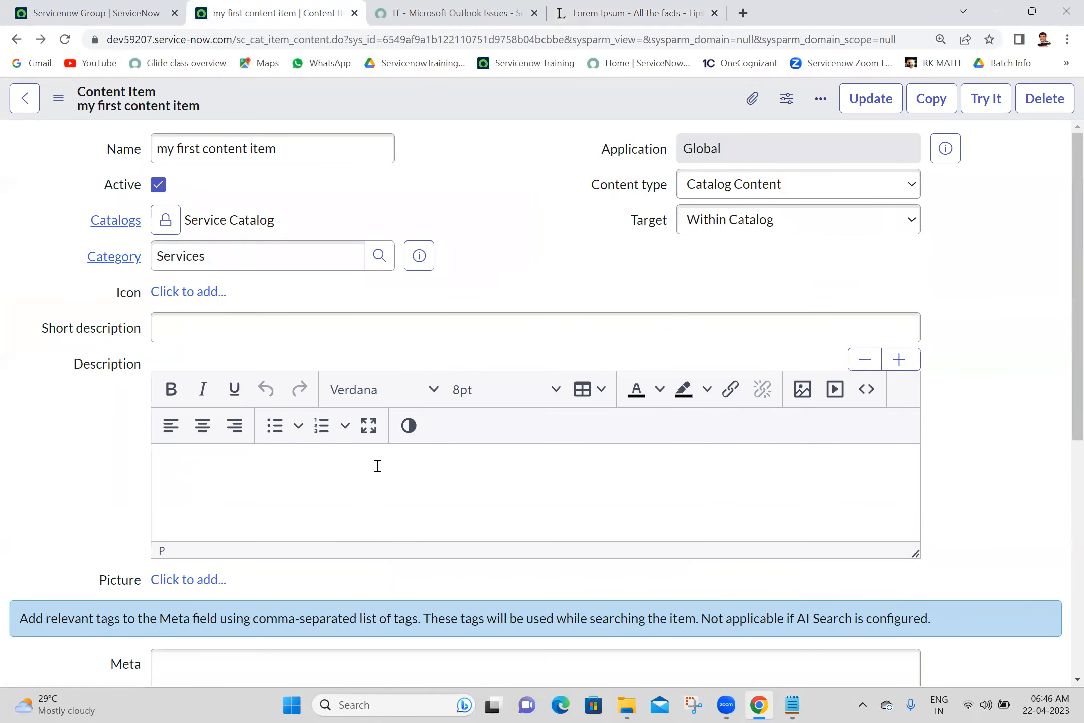
{"action": "key", "text": "ctrl+v"}
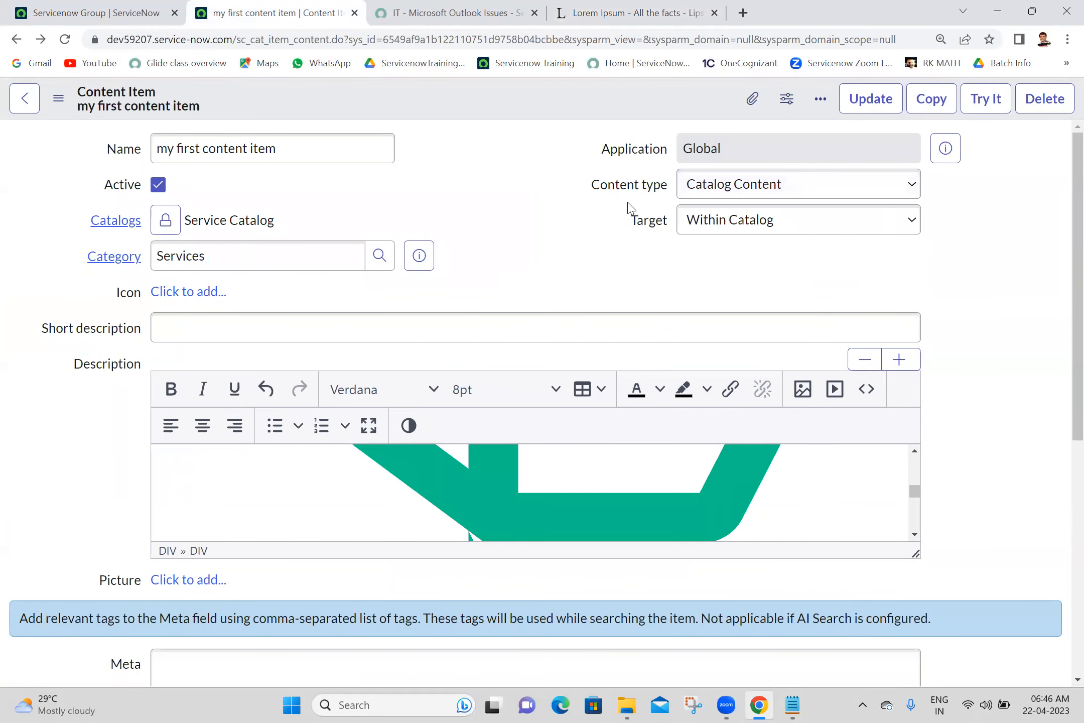
{"action": "left_click", "coordinate": [607, 11]}
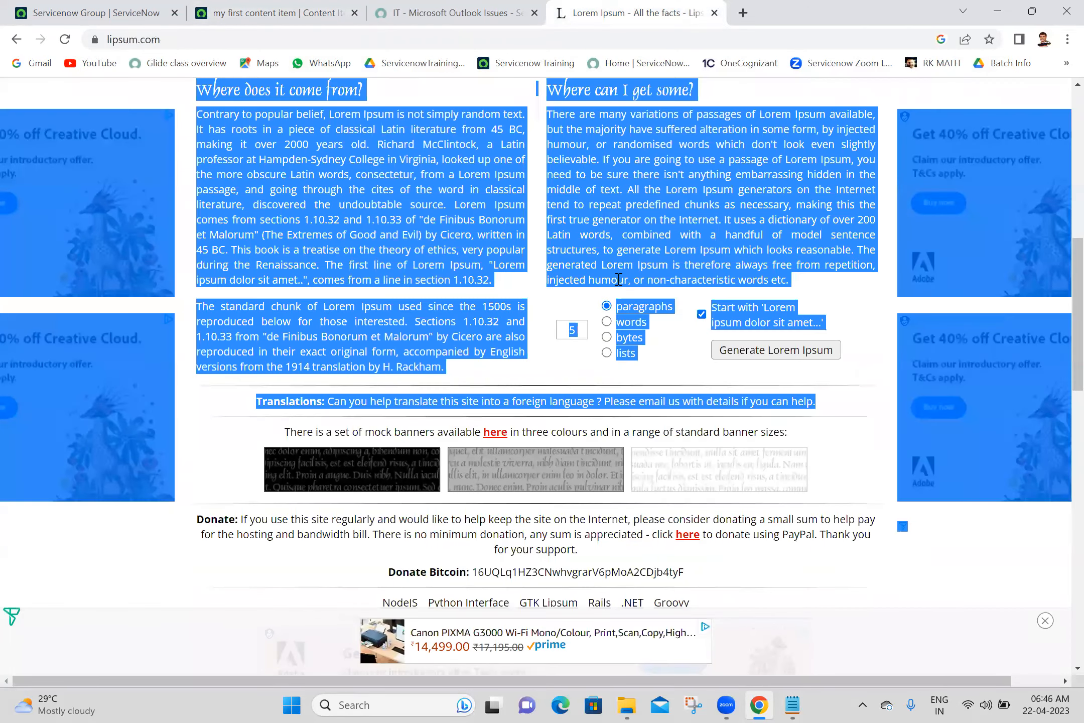
{"action": "left_click", "coordinate": [1031, 577]}
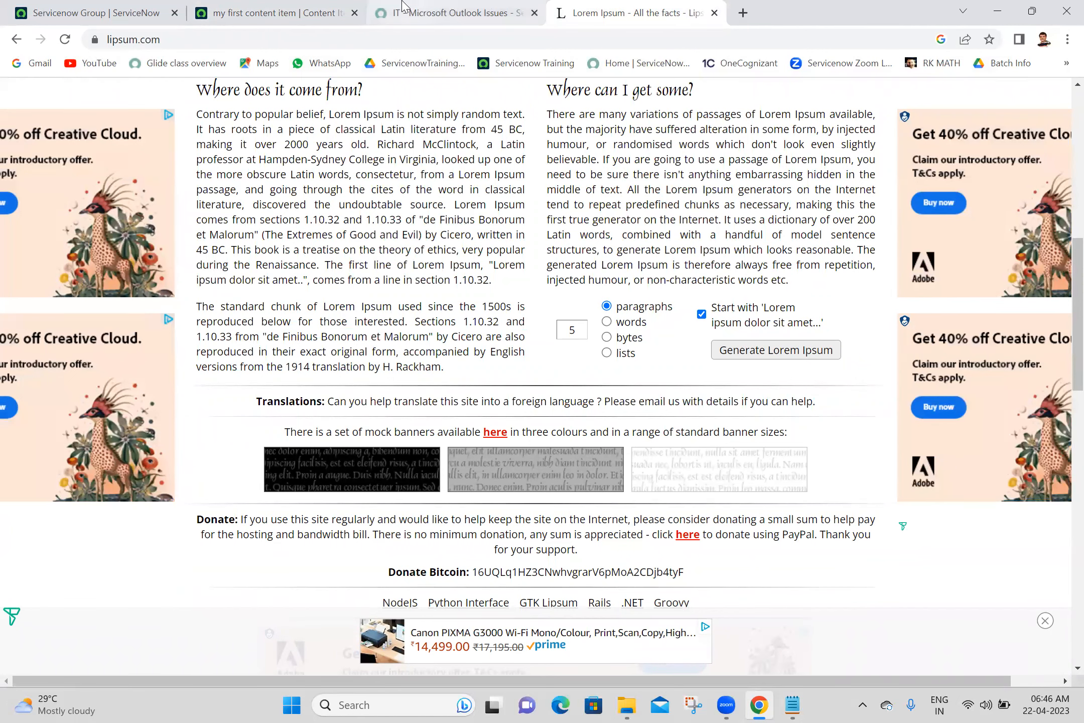
{"action": "left_click", "coordinate": [296, 12]}
{"action": "left_click", "coordinate": [430, 530]}
{"action": "key", "text": "Delete"}
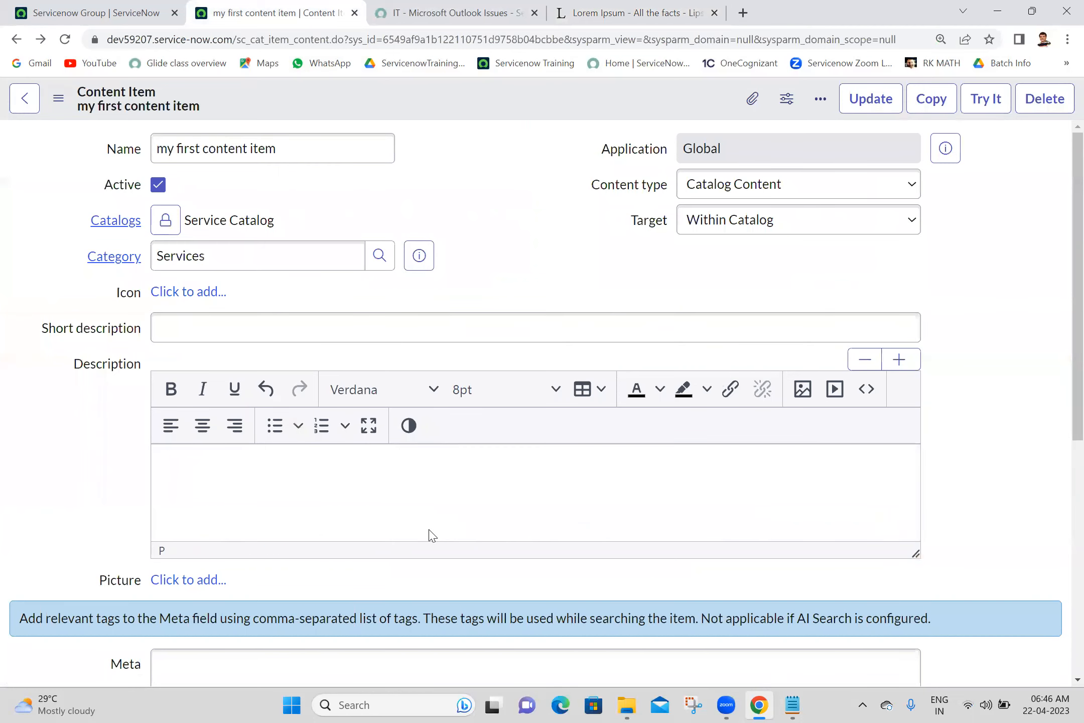
- Copy lipsum.com's 'What is Lorem Ipsum?' and 'Why do we use it?' passages into Description, then close lipsum
{"action": "left_click", "coordinate": [701, 6]}
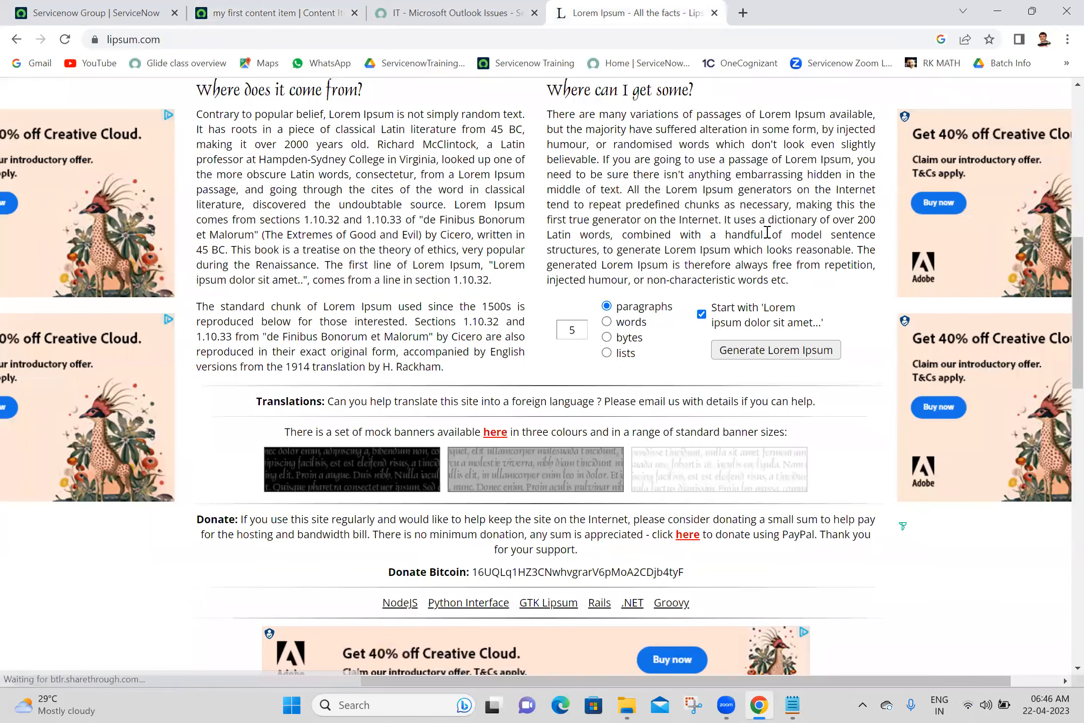
{"action": "left_click_drag", "start_coordinate": [1077, 330], "coordinate": [1061, 243]}
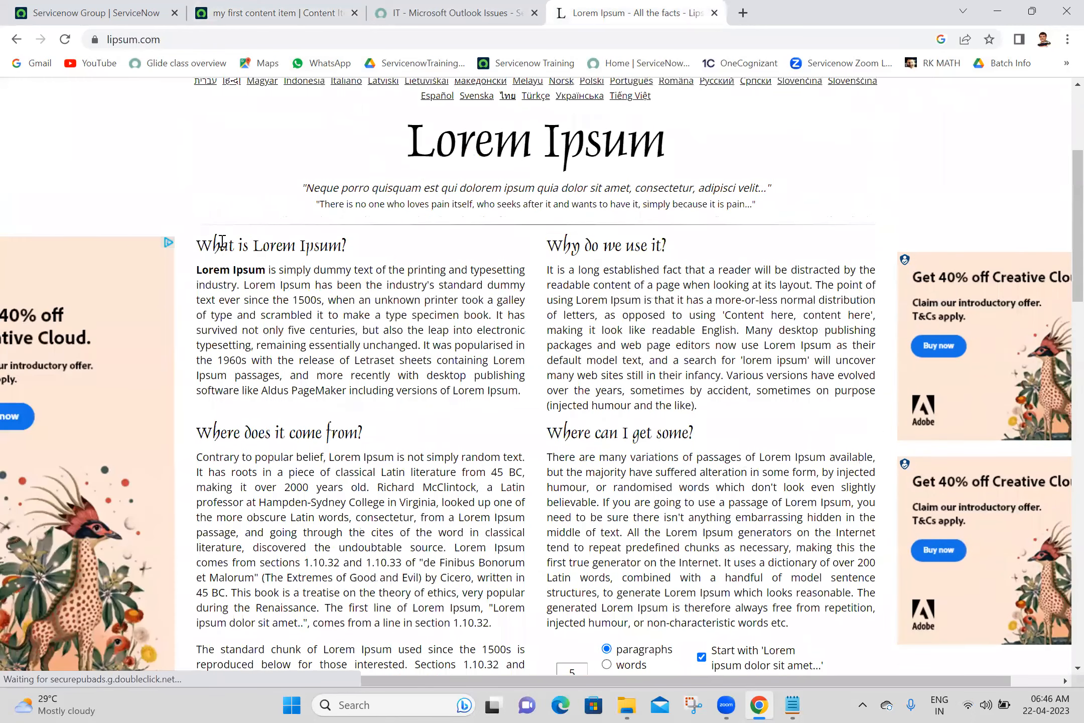
{"action": "left_click_drag", "start_coordinate": [199, 246], "coordinate": [761, 406]}
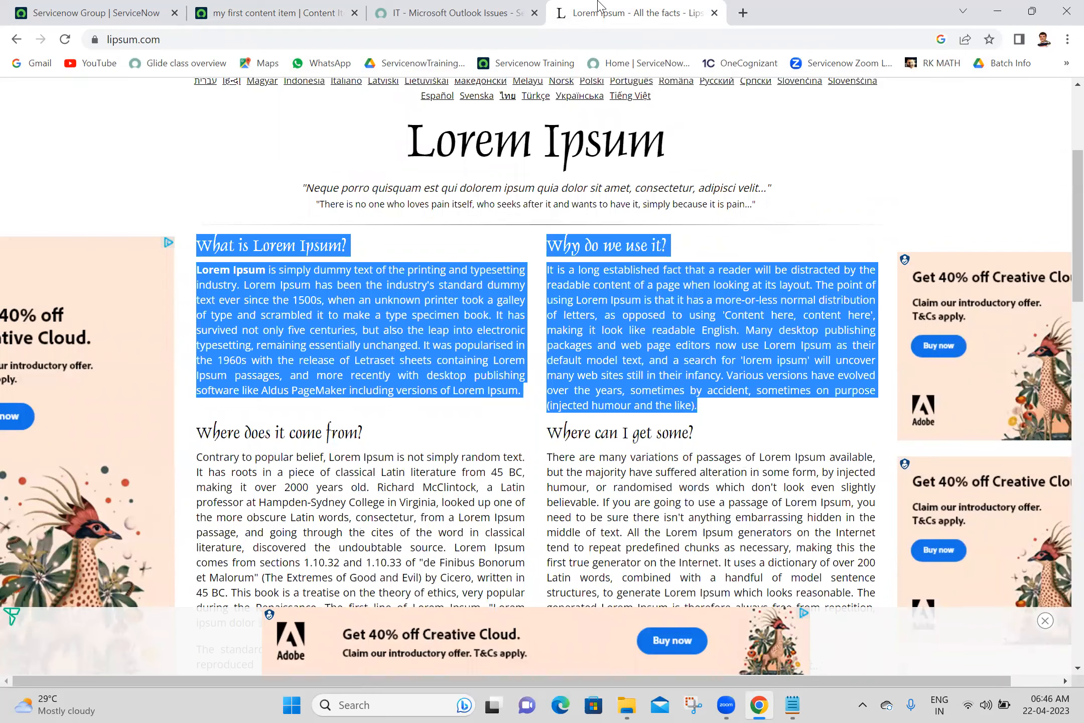
{"action": "left_click", "coordinate": [275, 13]}
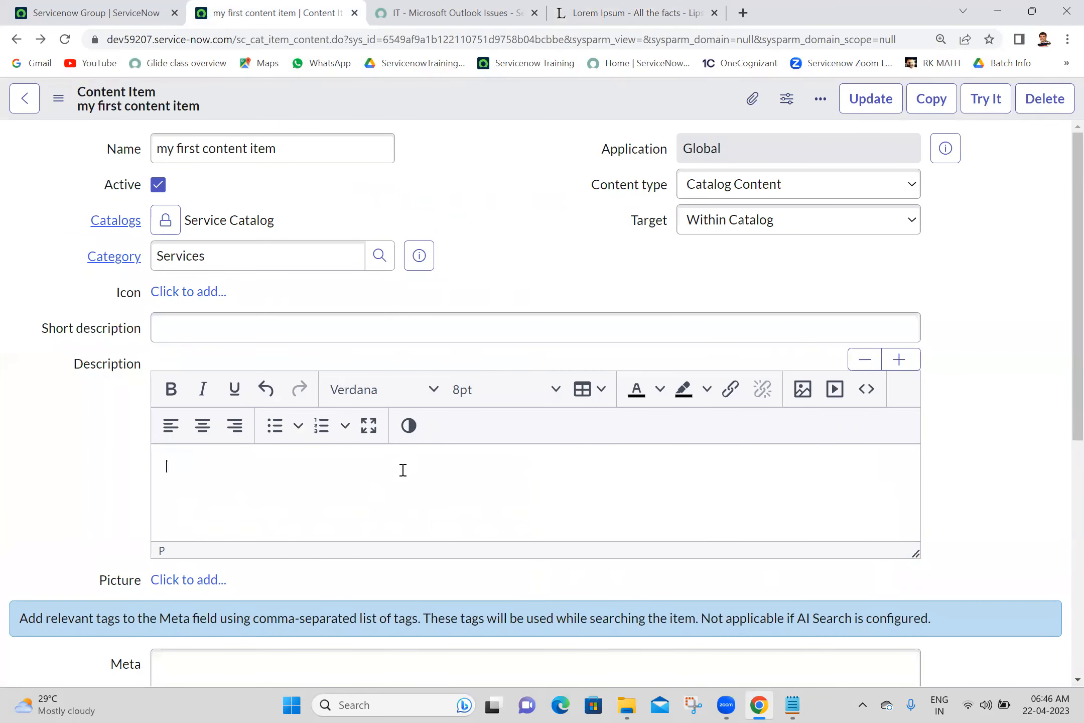
{"action": "key", "text": "ctrl+v"}
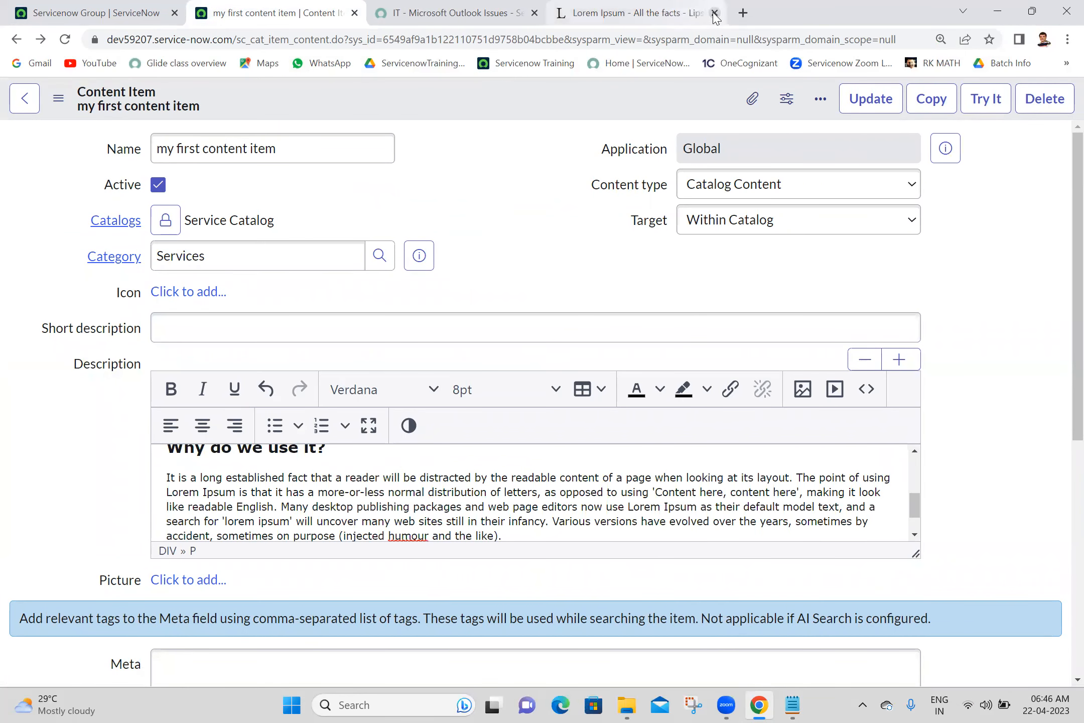
{"action": "left_click", "coordinate": [715, 13]}
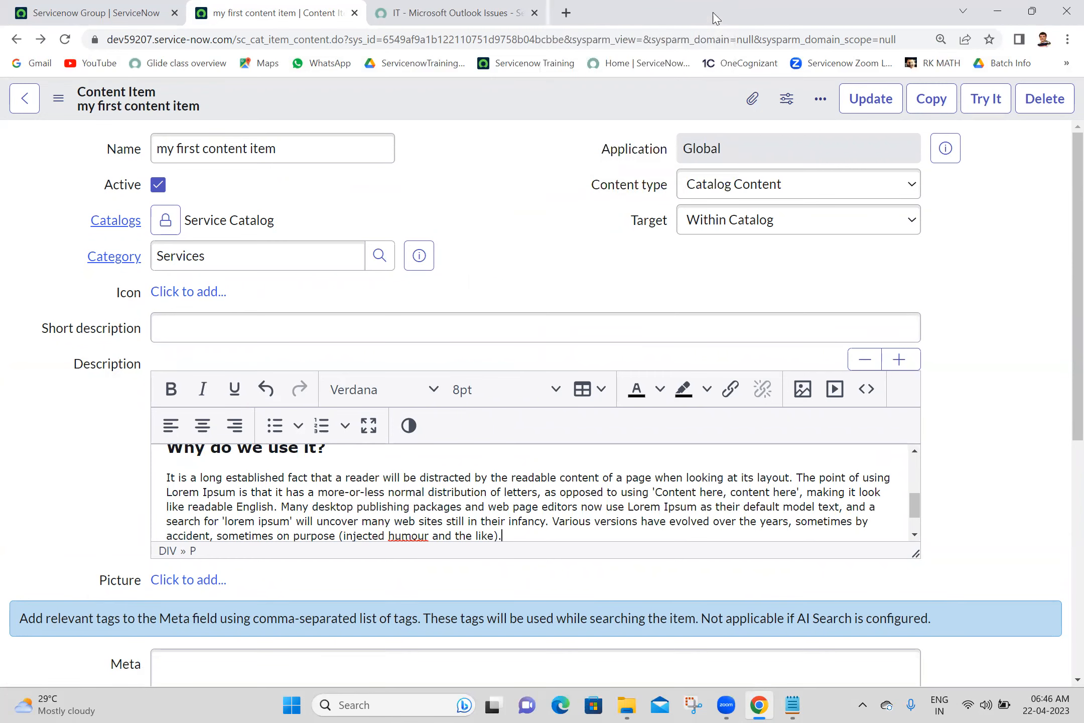
{"action": "right_click", "coordinate": [572, 102]}
- Save the item, preview it via Try It and from the portal's Services category, then return to the form
{"action": "left_click", "coordinate": [581, 117]}
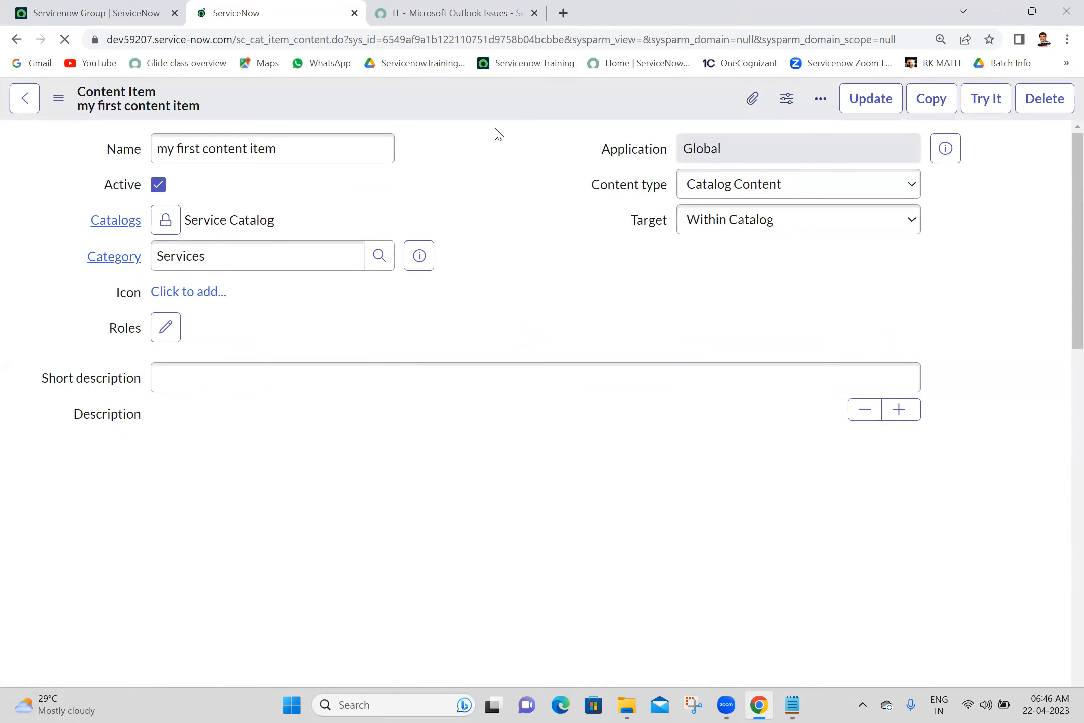
{"action": "left_click", "coordinate": [986, 99]}
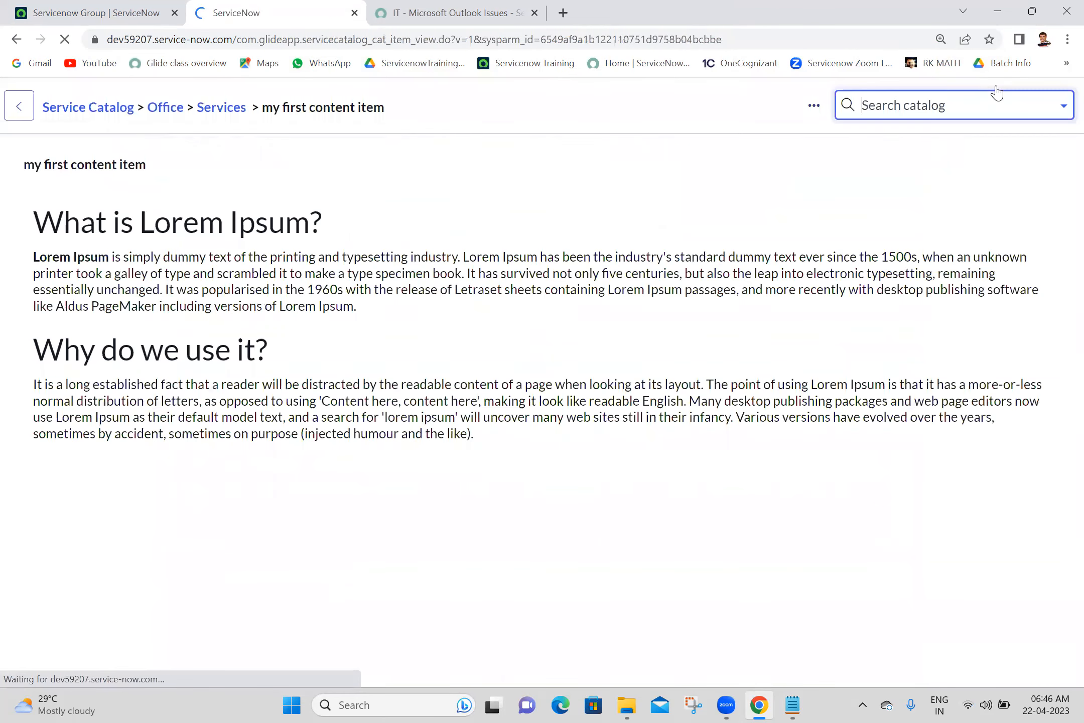
{"action": "left_click", "coordinate": [458, 6]}
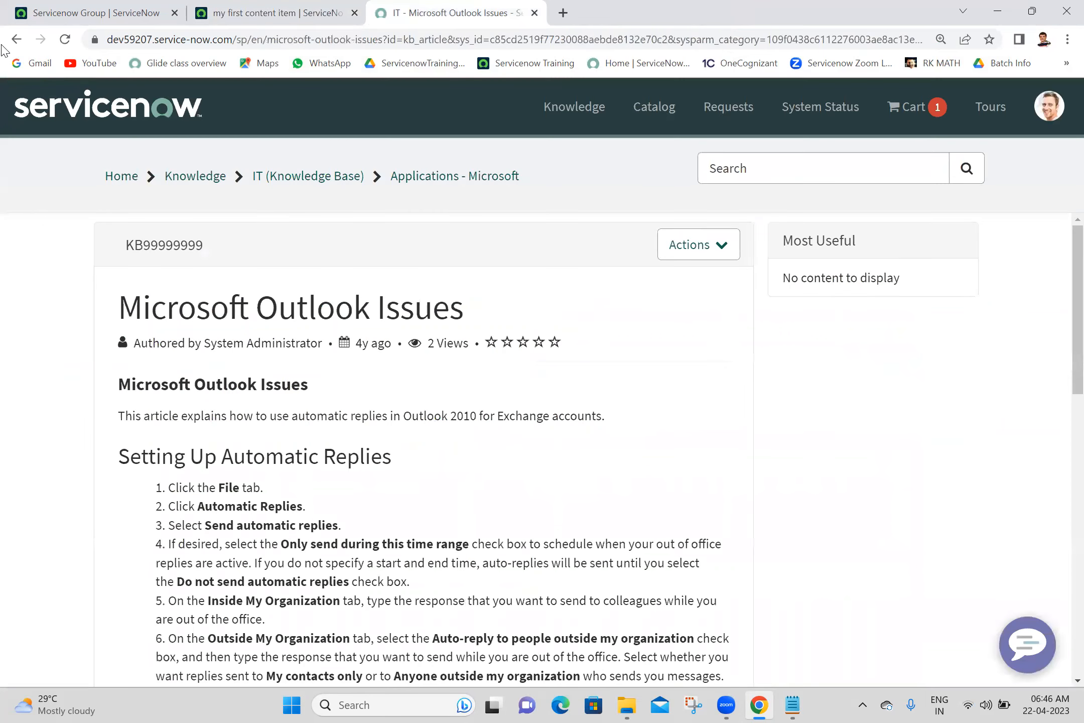
{"action": "left_click", "coordinate": [17, 40]}
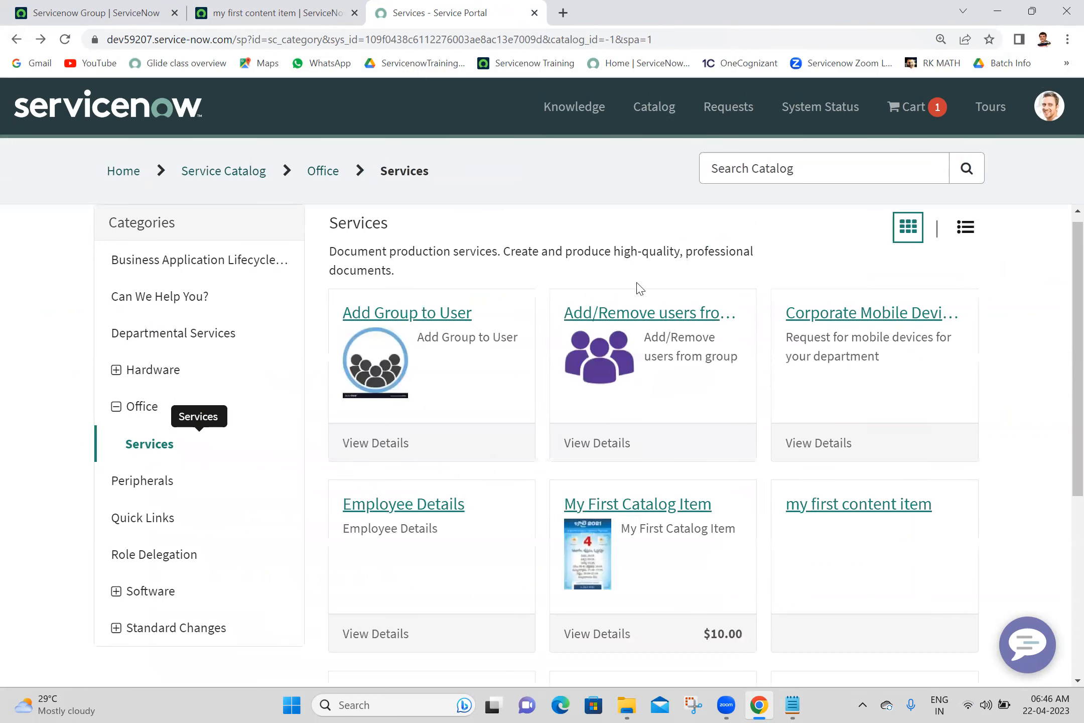
{"action": "left_click", "coordinate": [818, 507]}
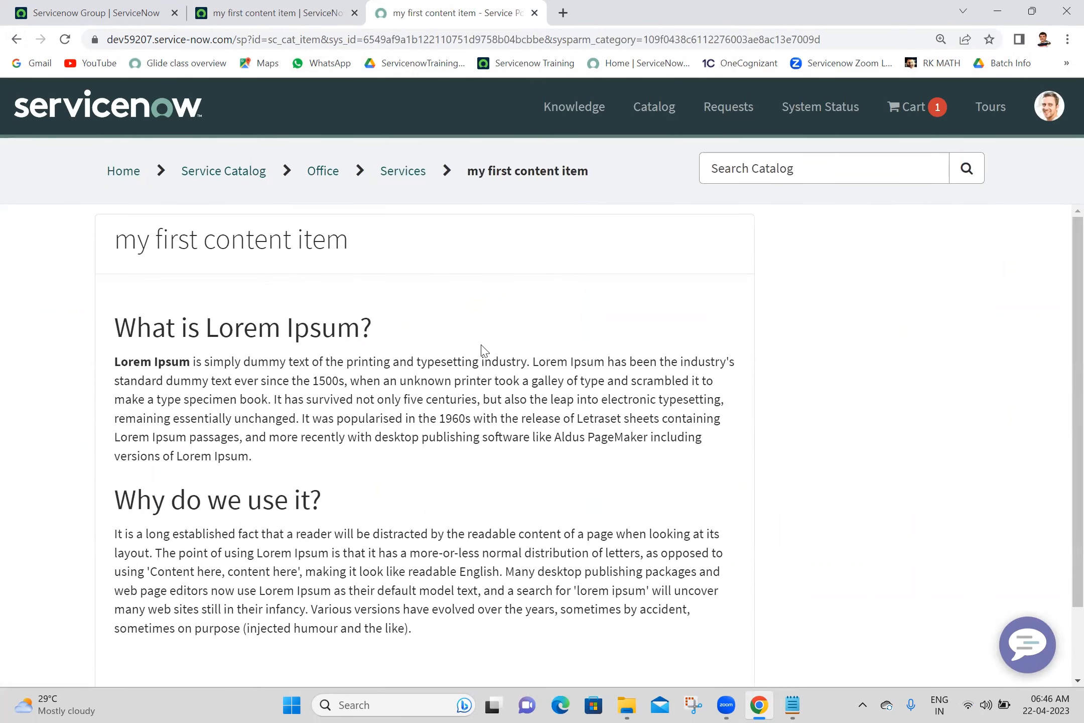
{"action": "left_click", "coordinate": [305, 11]}
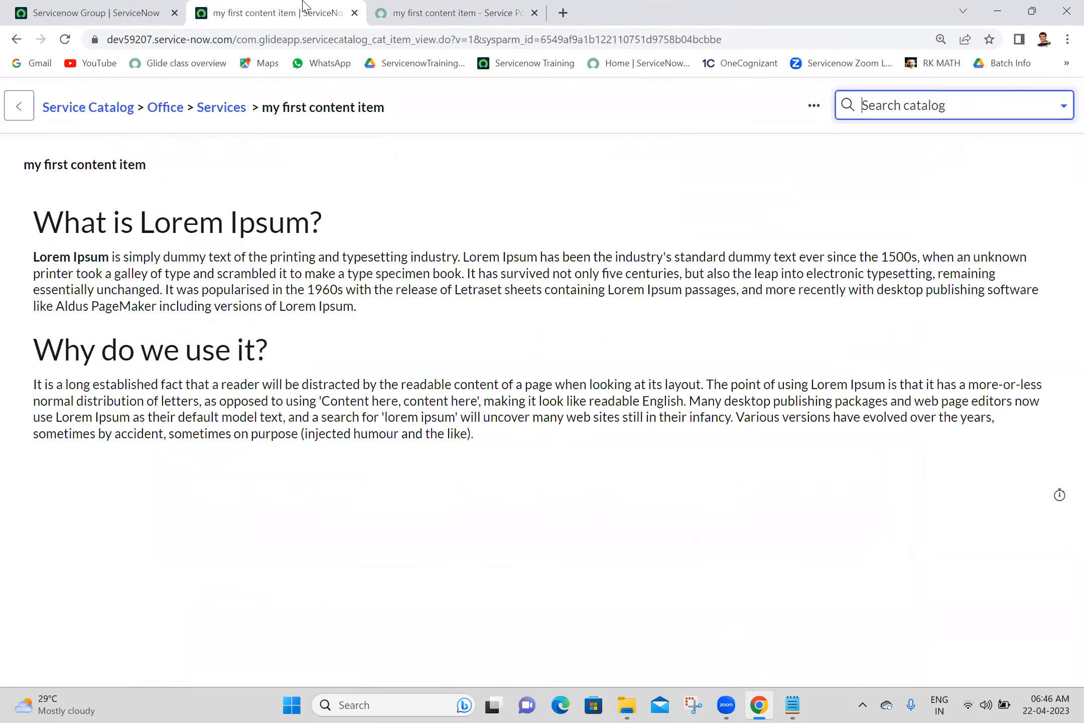
{"action": "left_click", "coordinate": [5, 42]}
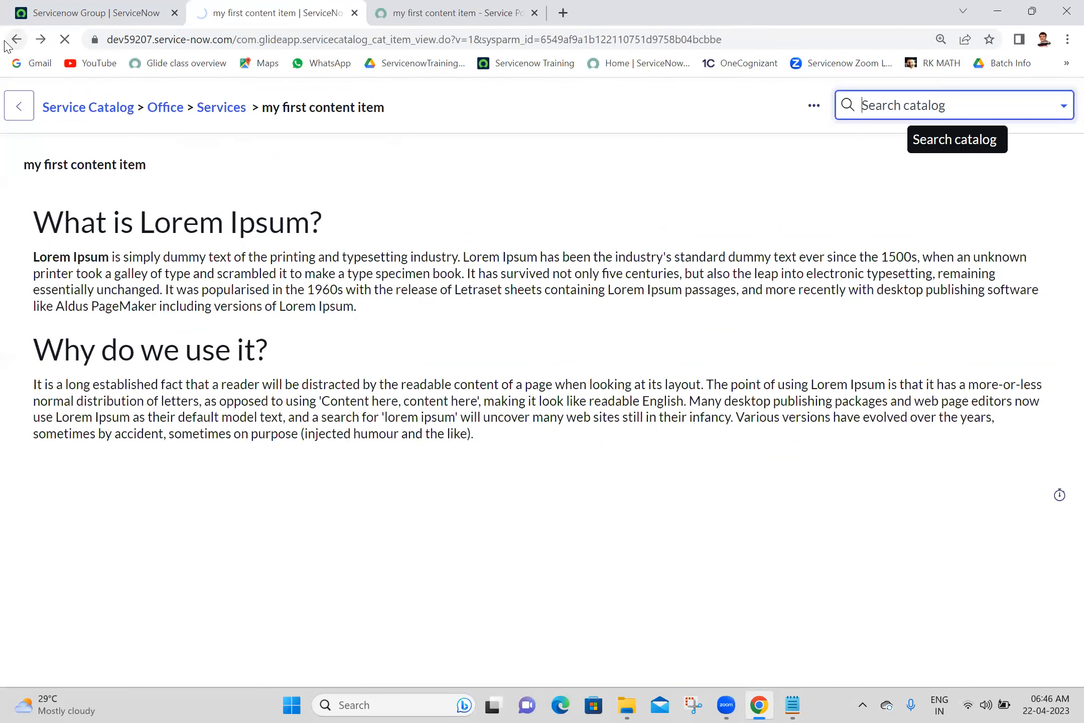
{"action": "left_click", "coordinate": [766, 191]}
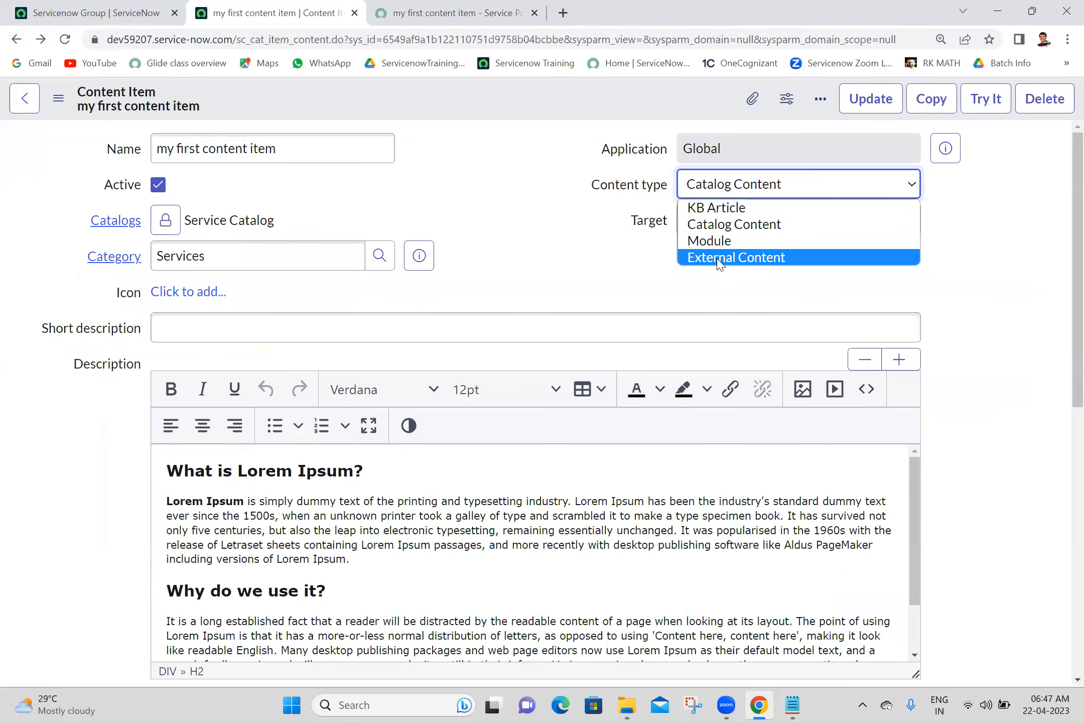
- Set Content type to External Content and open the My Parents list in a new tab from the navigator
{"action": "left_click", "coordinate": [720, 258]}
{"action": "left_click", "coordinate": [324, 317]}
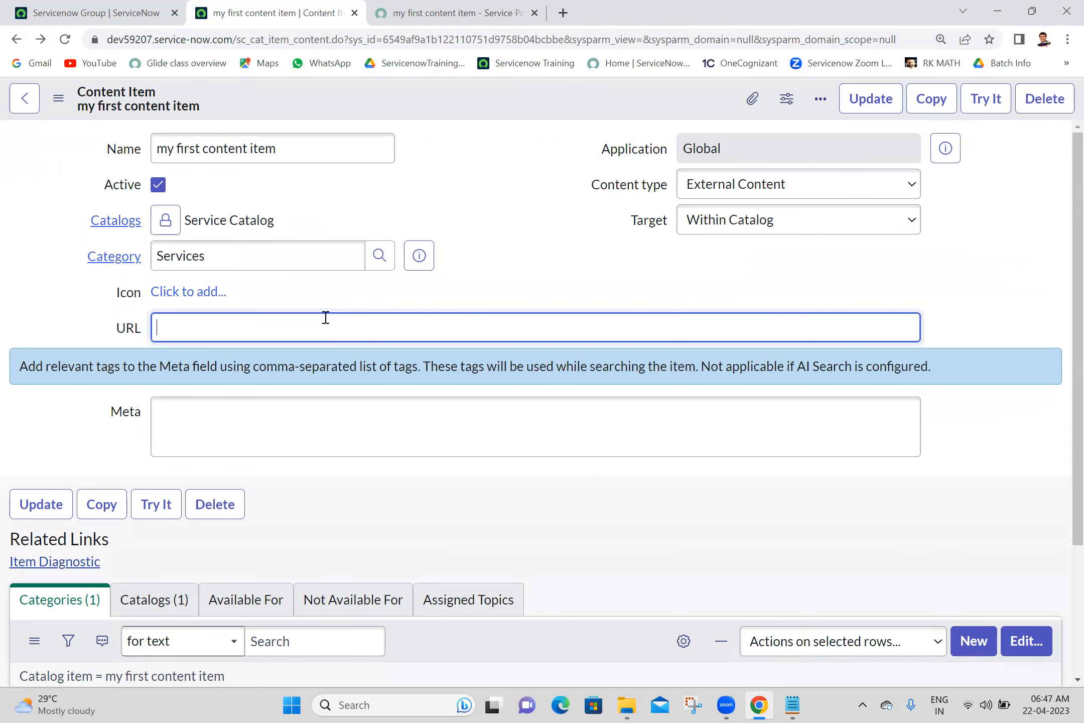
{"action": "left_click", "coordinate": [95, 13]}
{"action": "left_click", "coordinate": [202, 162]}
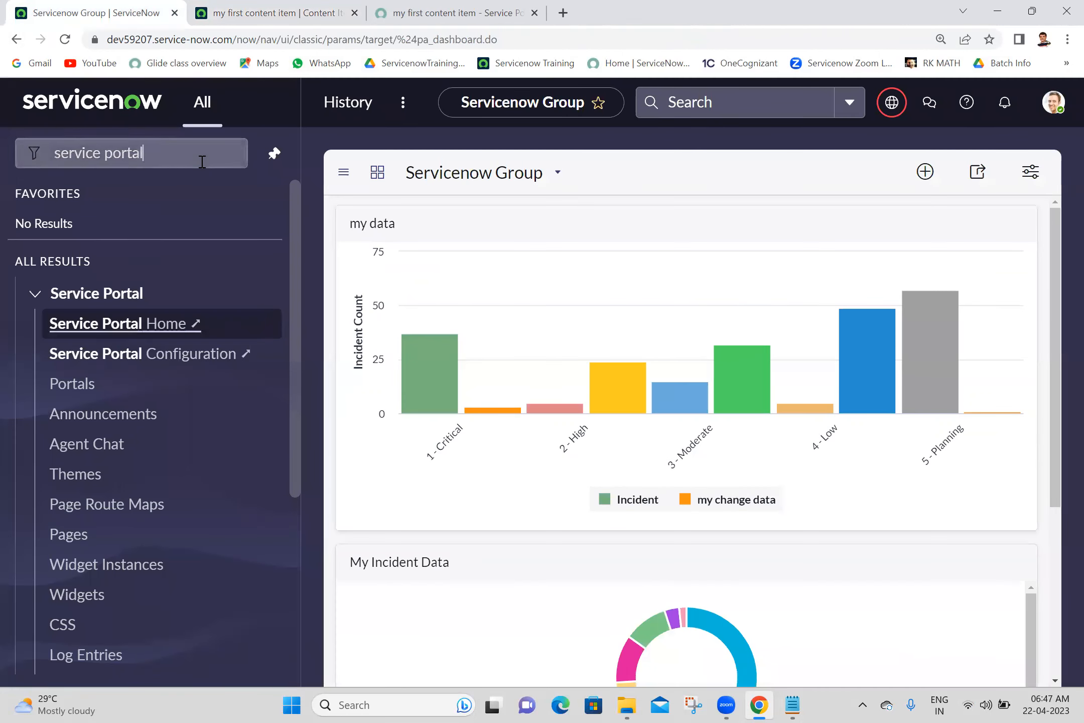
{"action": "key", "text": "BackSpace"}
{"action": "type", "text": "s"}
{"action": "key", "text": "BackSpace"}
{"action": "type", "text": "my "}
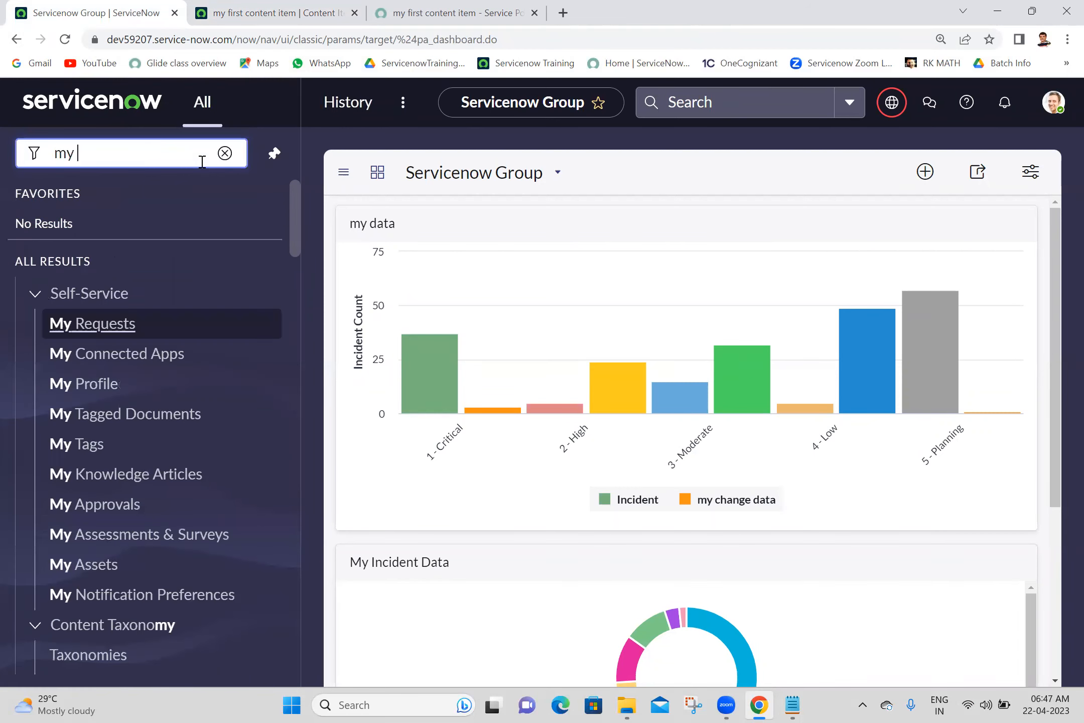
{"action": "type", "text": "parent"}
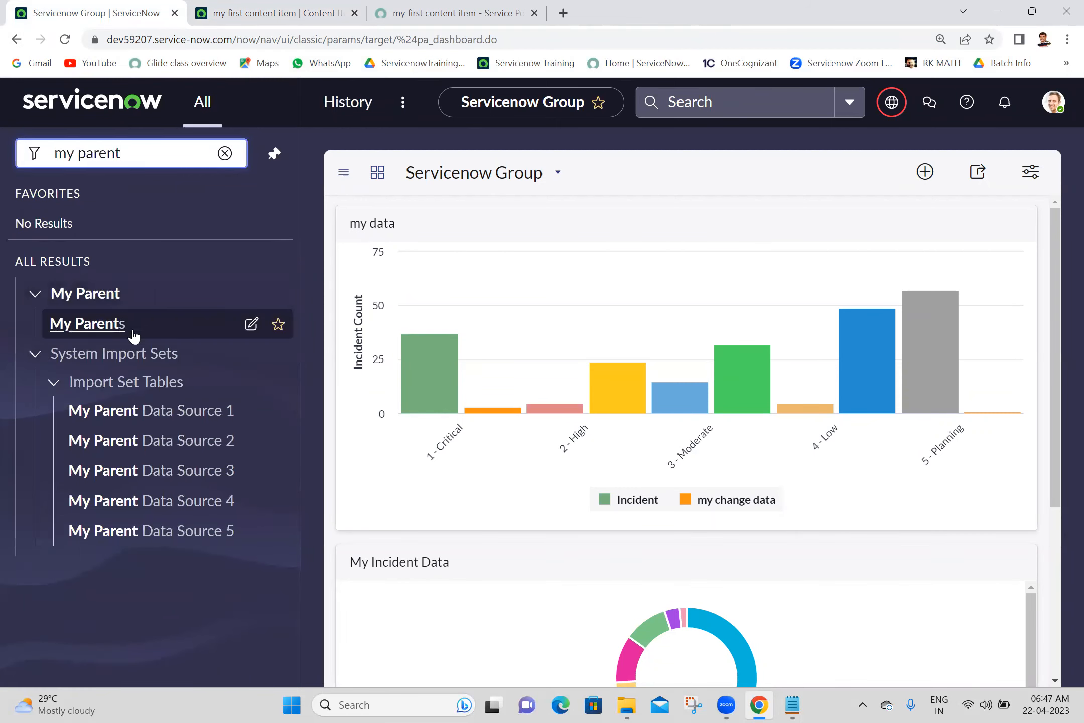
{"action": "middle_click", "coordinate": [119, 333]}
{"action": "left_click", "coordinate": [332, 12]}
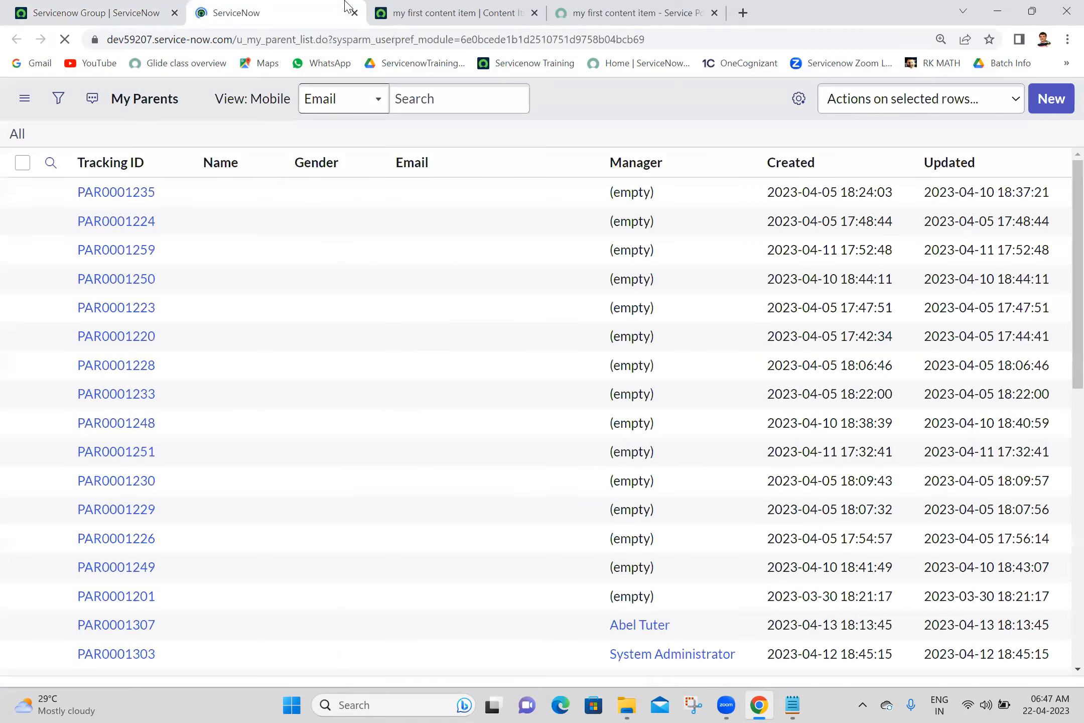
- Enter the copied My Parents path as URL /u_my_parent_list.do and save the item
{"action": "left_click_drag", "start_coordinate": [241, 42], "coordinate": [330, 45]}
{"action": "key", "text": "ctrl+c"}
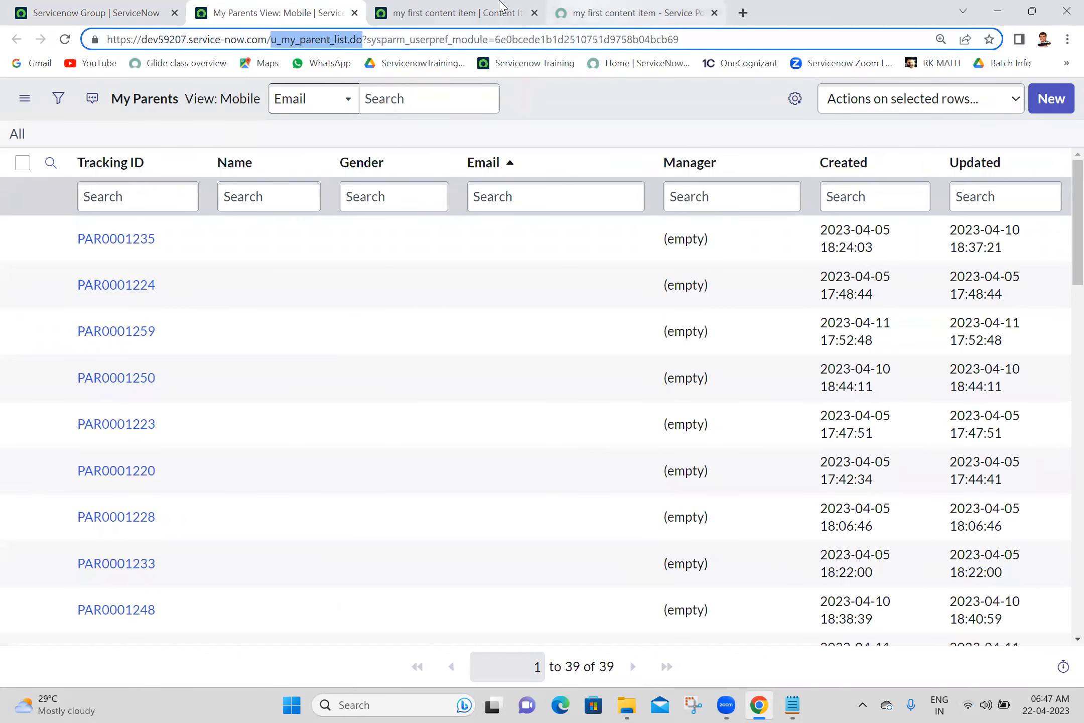
{"action": "left_click", "coordinate": [441, 13]}
{"action": "type", "text": "/"}
{"action": "key", "text": "ctrl+v"}
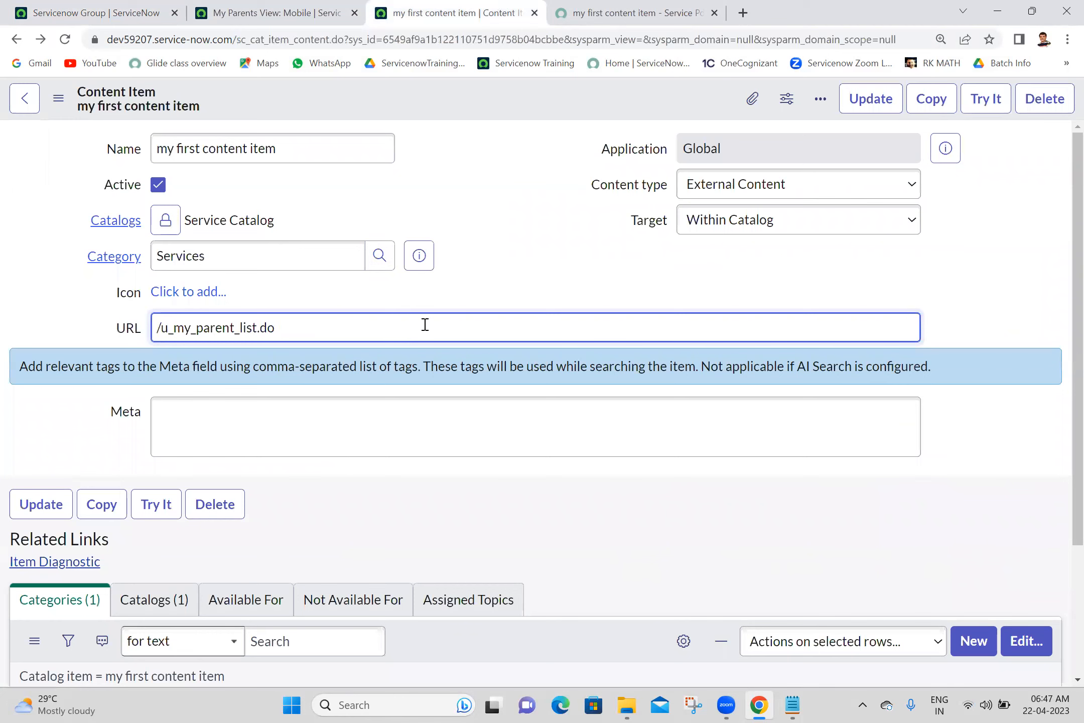
{"action": "right_click", "coordinate": [469, 107]}
{"action": "left_click", "coordinate": [478, 119]}
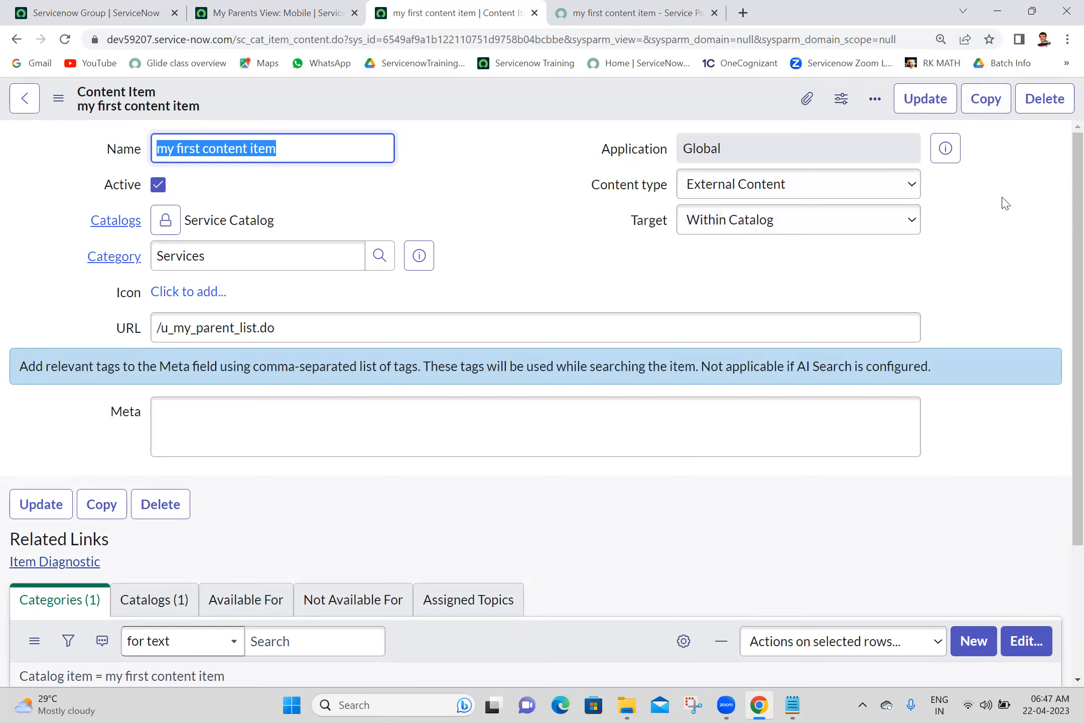
- Reload the Service Portal and open 'my first content item' from Services, then go back to the form
{"action": "left_click", "coordinate": [627, 12]}
{"action": "left_click", "coordinate": [65, 39]}
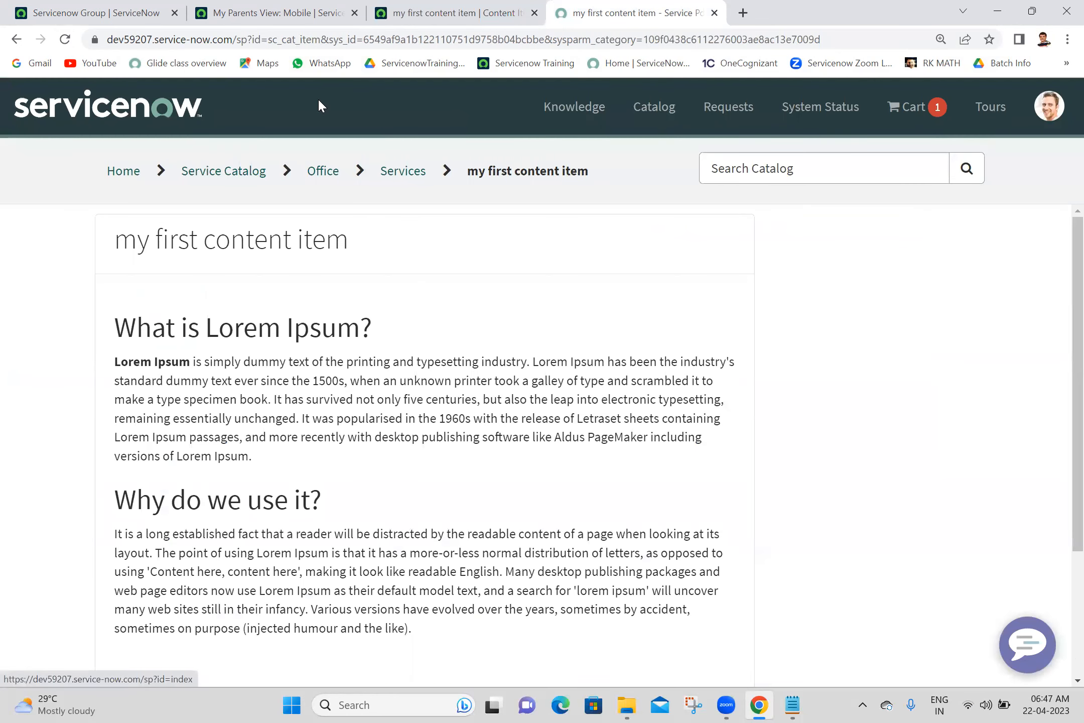
{"action": "left_click", "coordinate": [408, 174]}
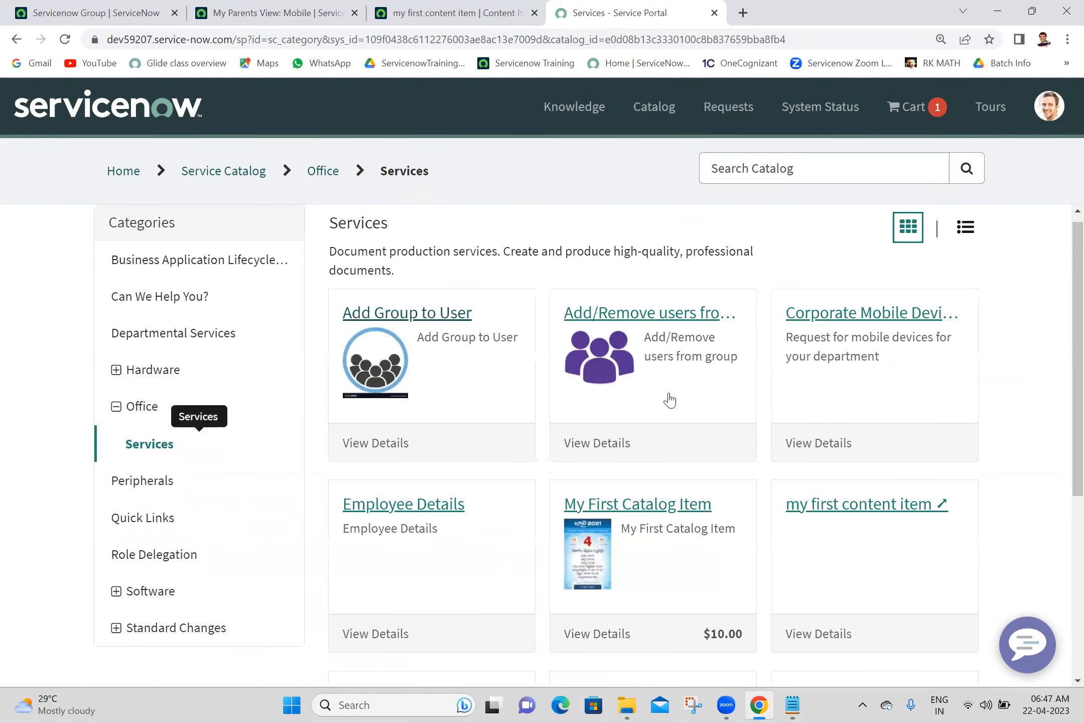
{"action": "left_click", "coordinate": [841, 516]}
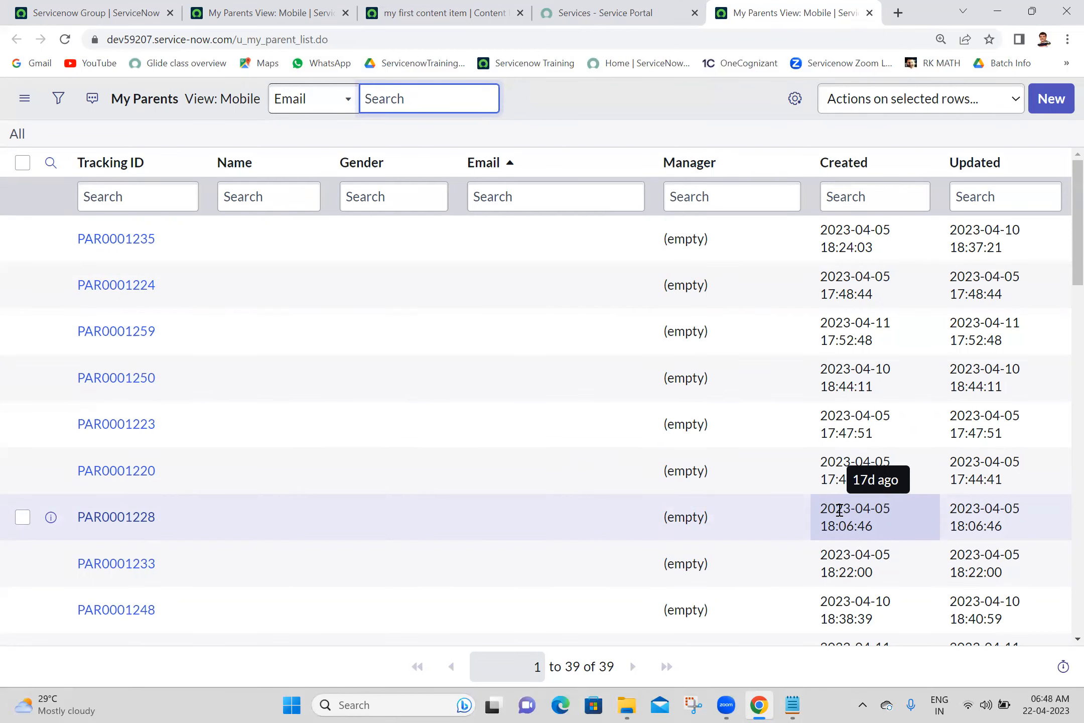
{"action": "left_click", "coordinate": [482, 10]}
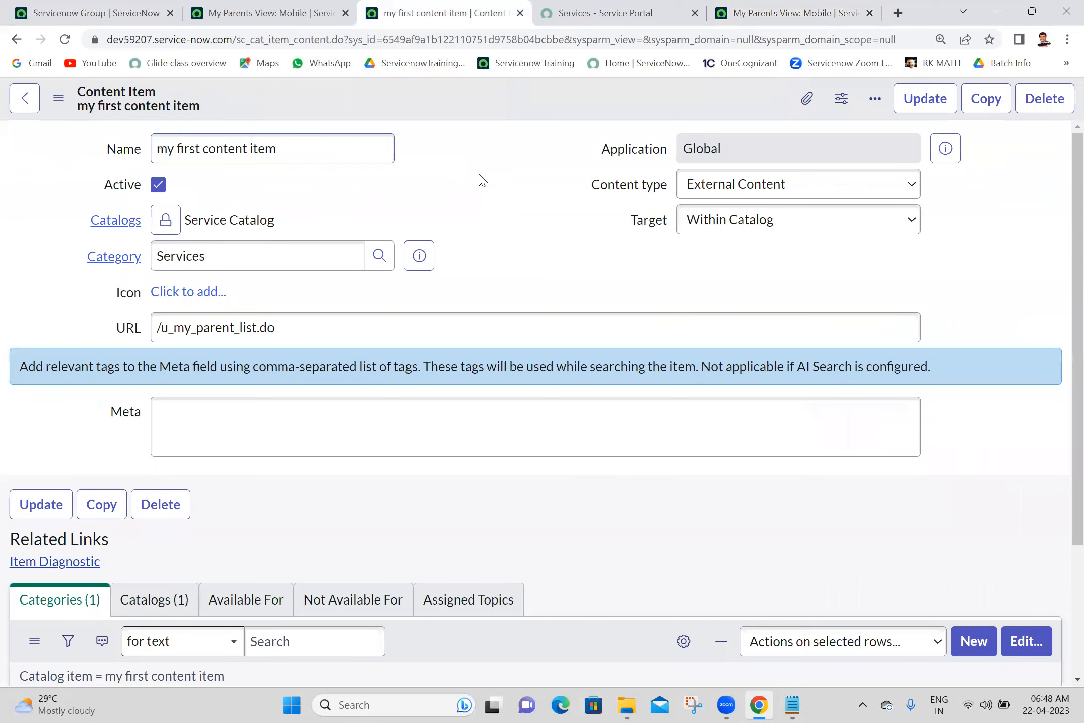
- Change the content type to Module and copy the name 'my first content item' into Short description
{"action": "left_click", "coordinate": [723, 186]}
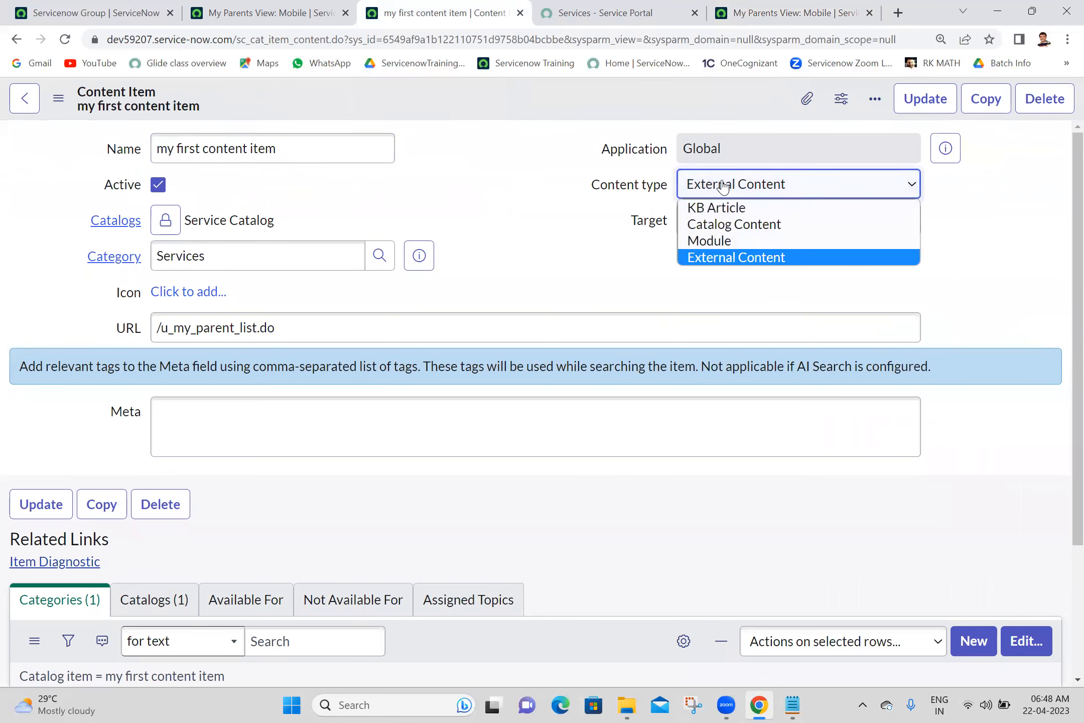
{"action": "left_click", "coordinate": [718, 241]}
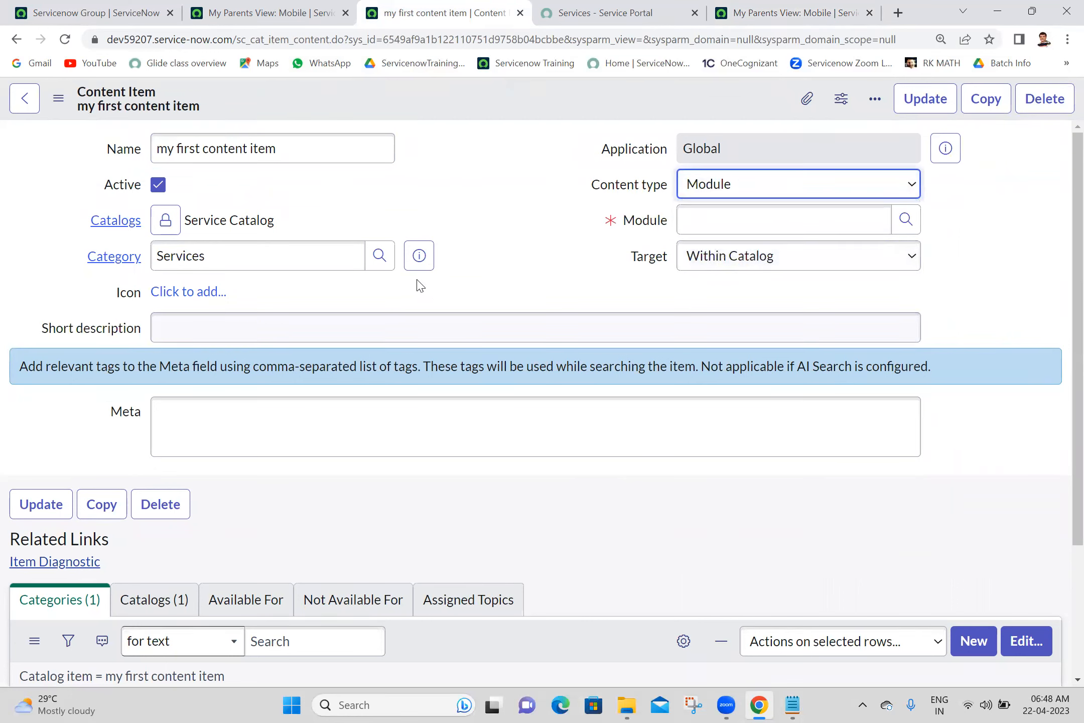
{"action": "left_click", "coordinate": [330, 147]}
{"action": "triple_click", "coordinate": [329, 147]}
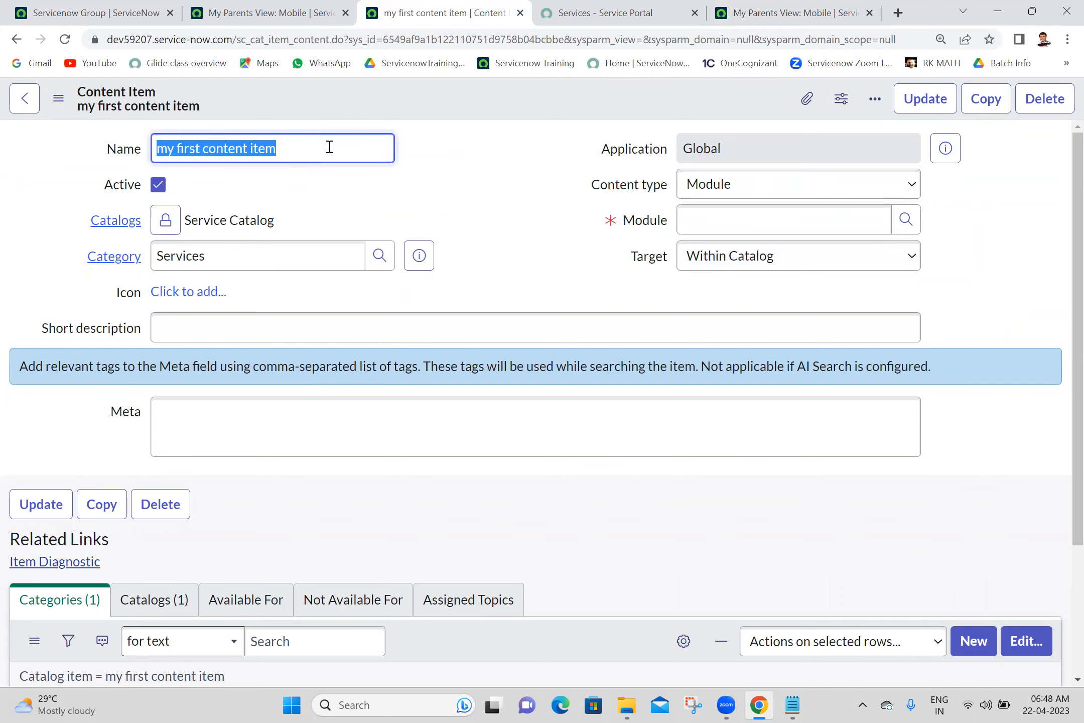
{"action": "key", "text": "ctrl+c"}
{"action": "left_click", "coordinate": [324, 331]}
{"action": "key", "text": "ctrl+v"}
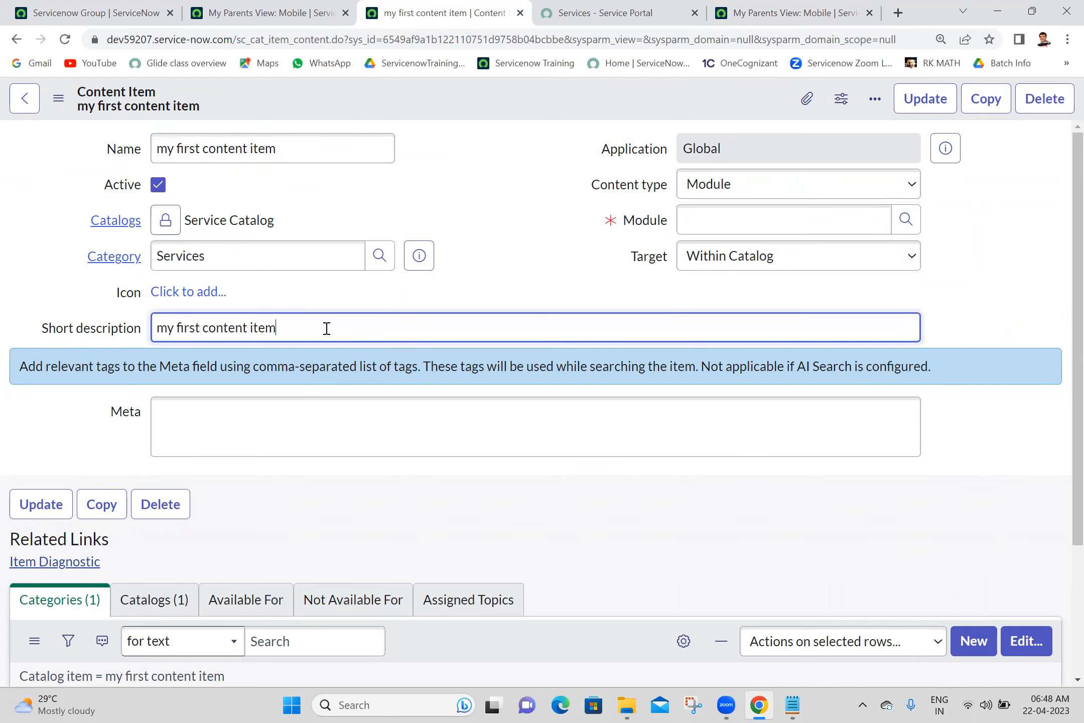
- Link the My Parents module, save the item, and close the extra My Parents list tab
{"action": "left_click", "coordinate": [747, 223]}
{"action": "type", "text": "my p"}
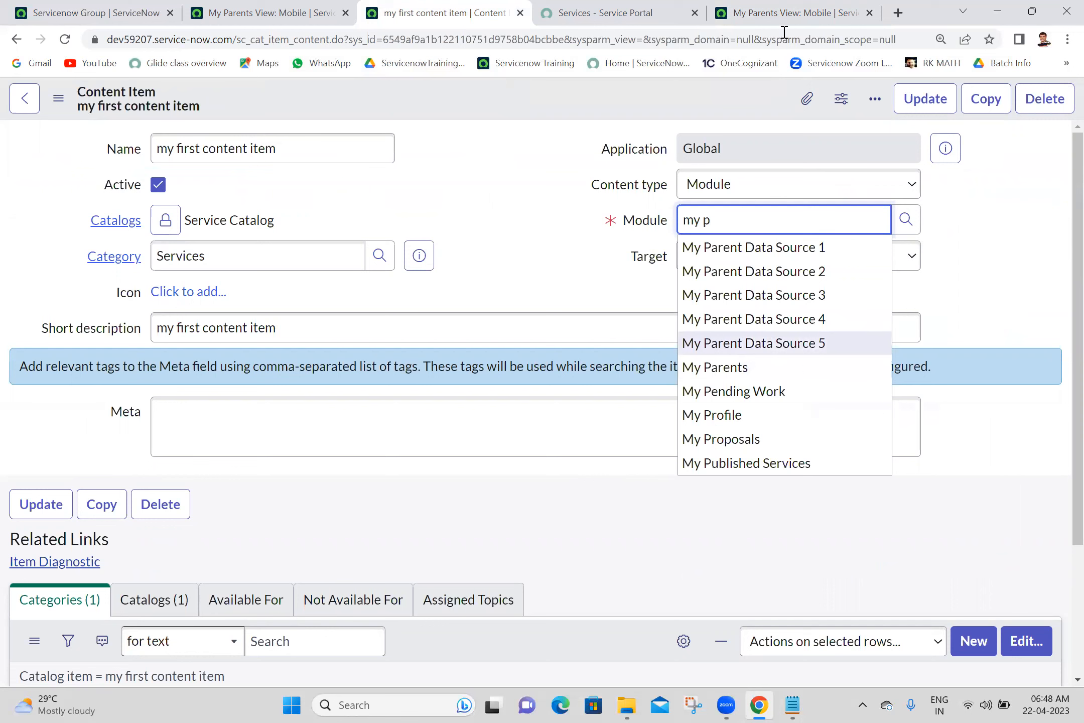
{"action": "type", "text": "arent"}
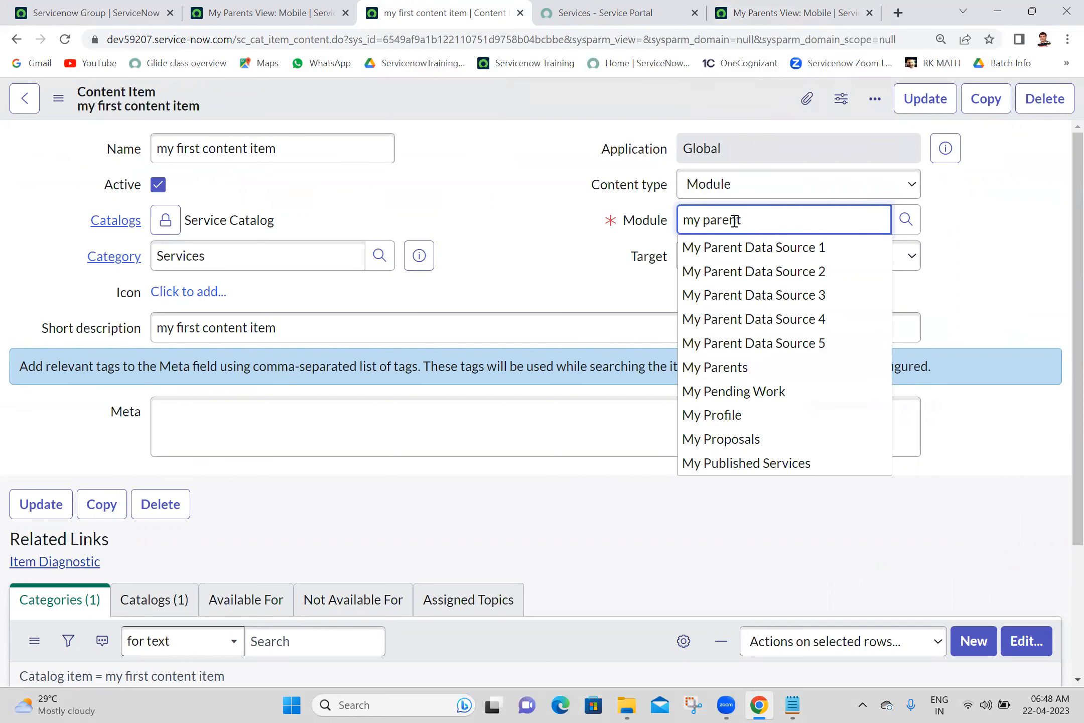
{"action": "left_click", "coordinate": [712, 370]}
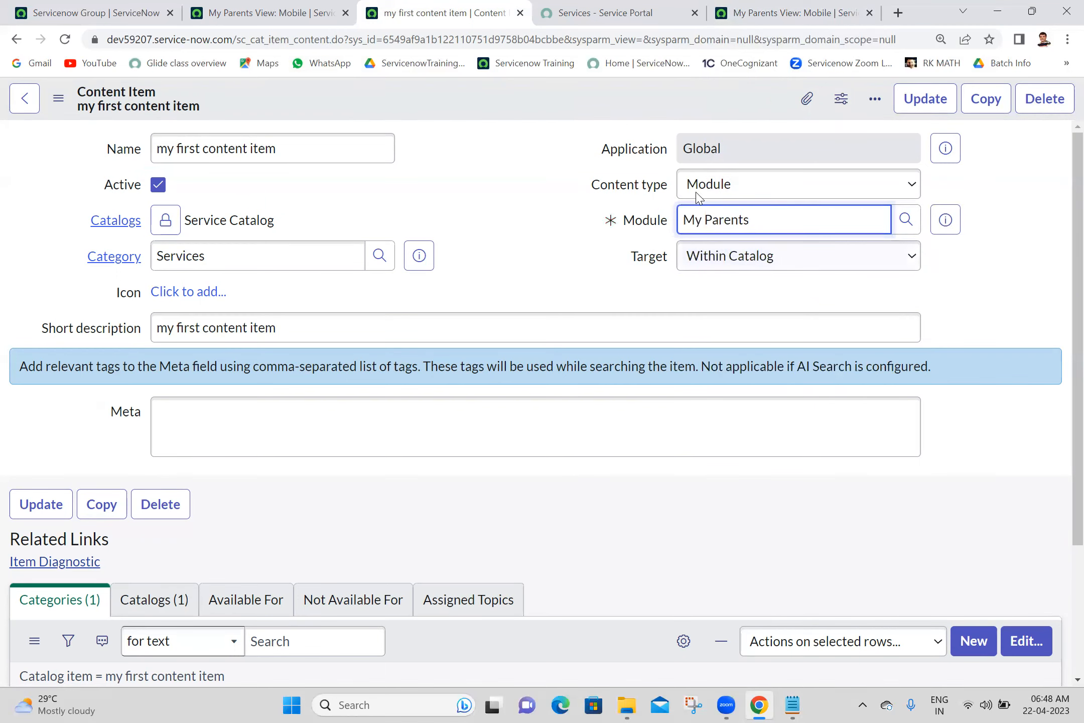
{"action": "right_click", "coordinate": [525, 106]}
{"action": "left_click", "coordinate": [536, 116]}
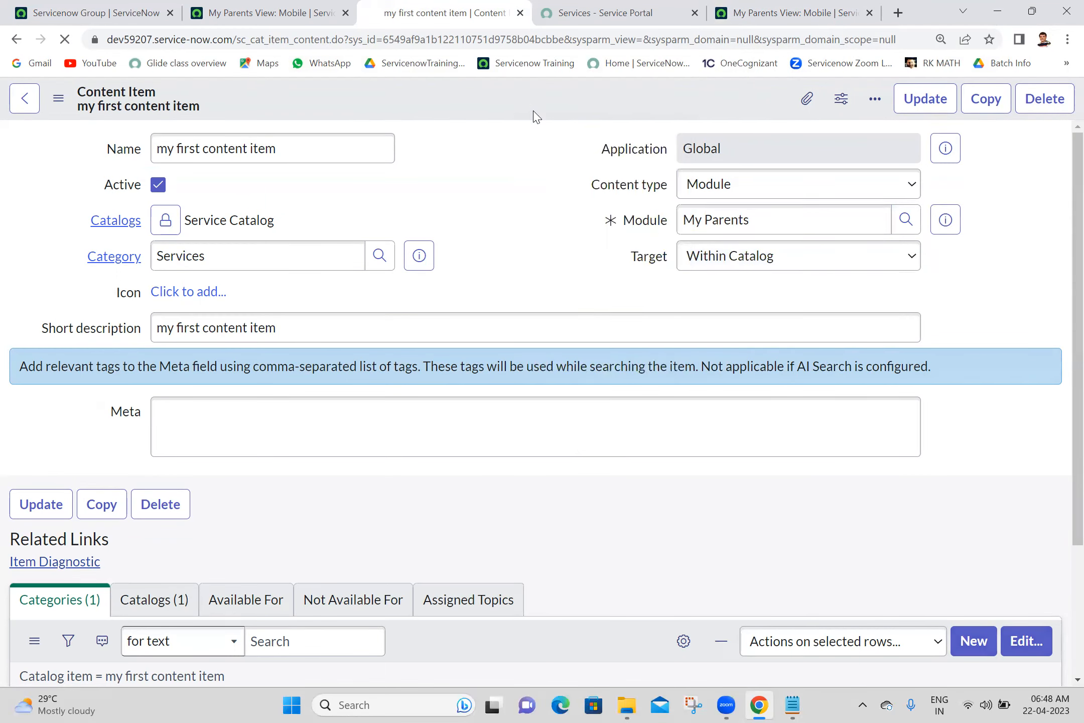
{"action": "left_click", "coordinate": [808, 7]}
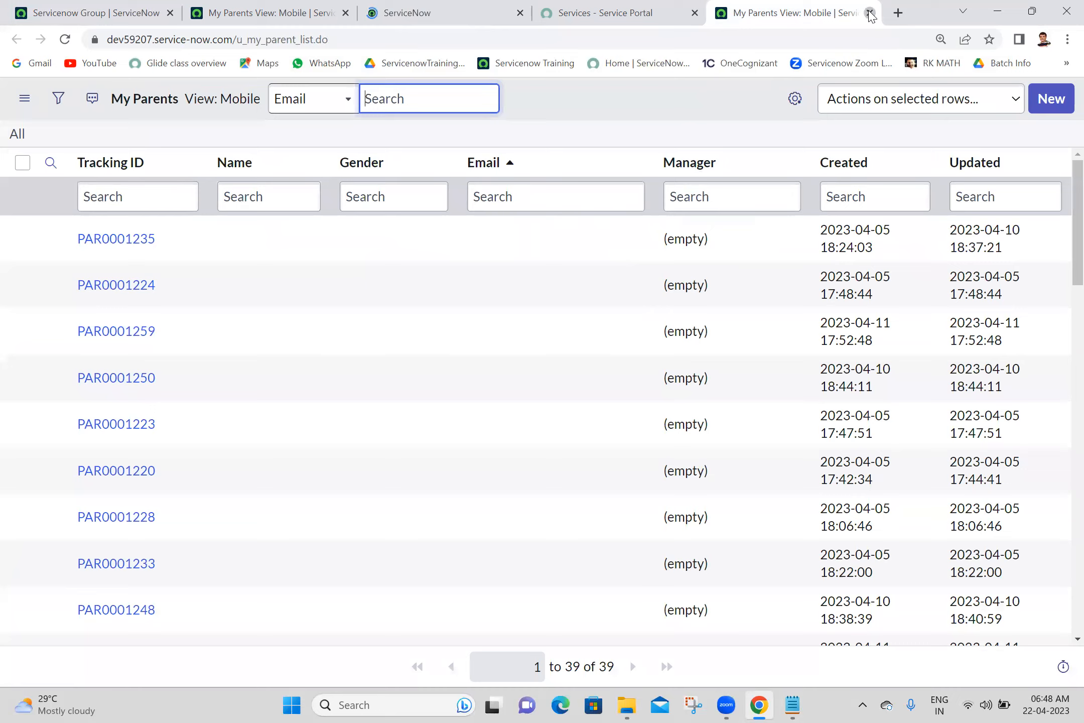
{"action": "left_click", "coordinate": [871, 14]}
{"action": "left_click", "coordinate": [477, 11]}
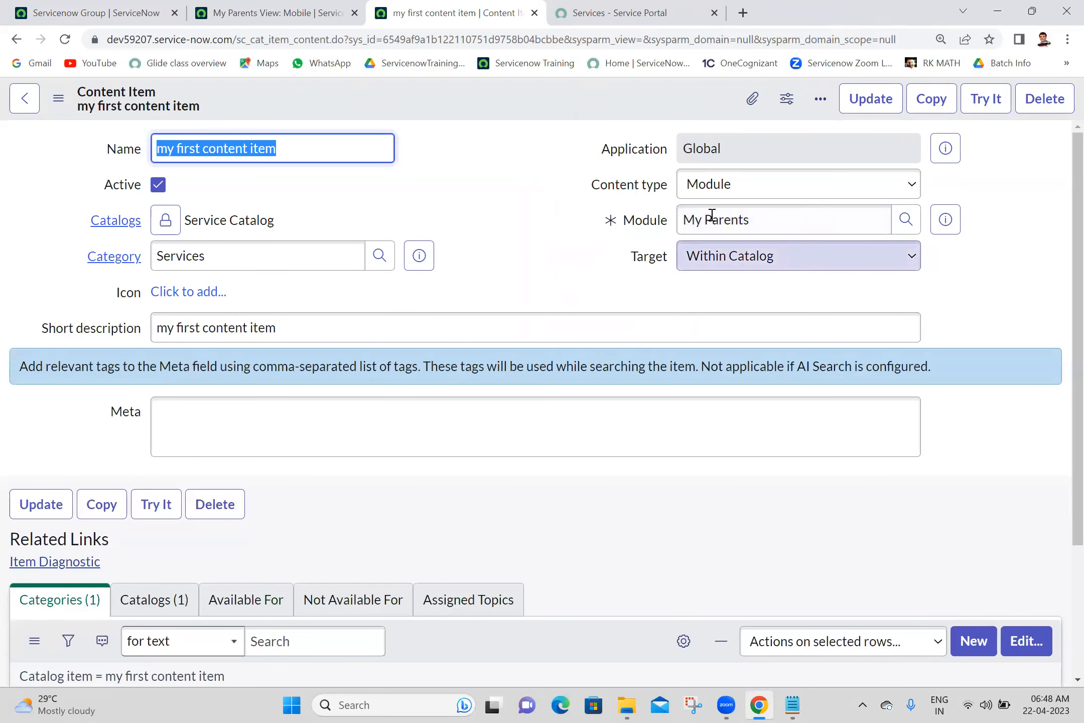
- Open 'my first content item' from the portal's Services page to see the My Parents list, then return to the form
{"action": "left_click", "coordinate": [647, 12]}
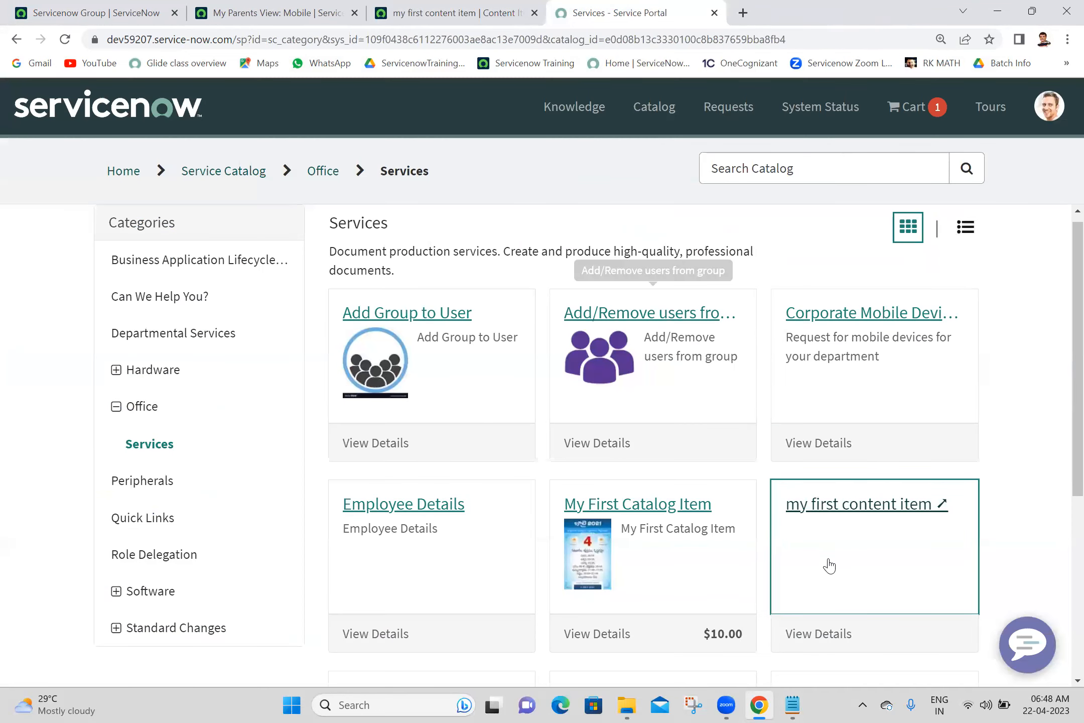
{"action": "left_click", "coordinate": [856, 516]}
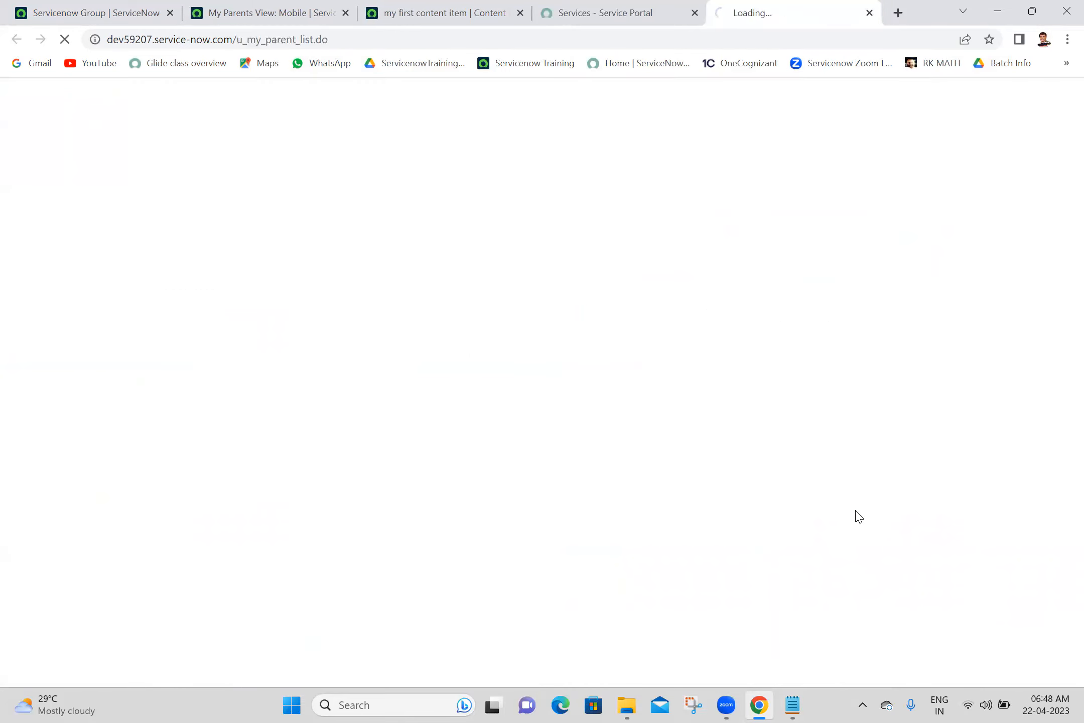
{"action": "left_click", "coordinate": [644, 140]}
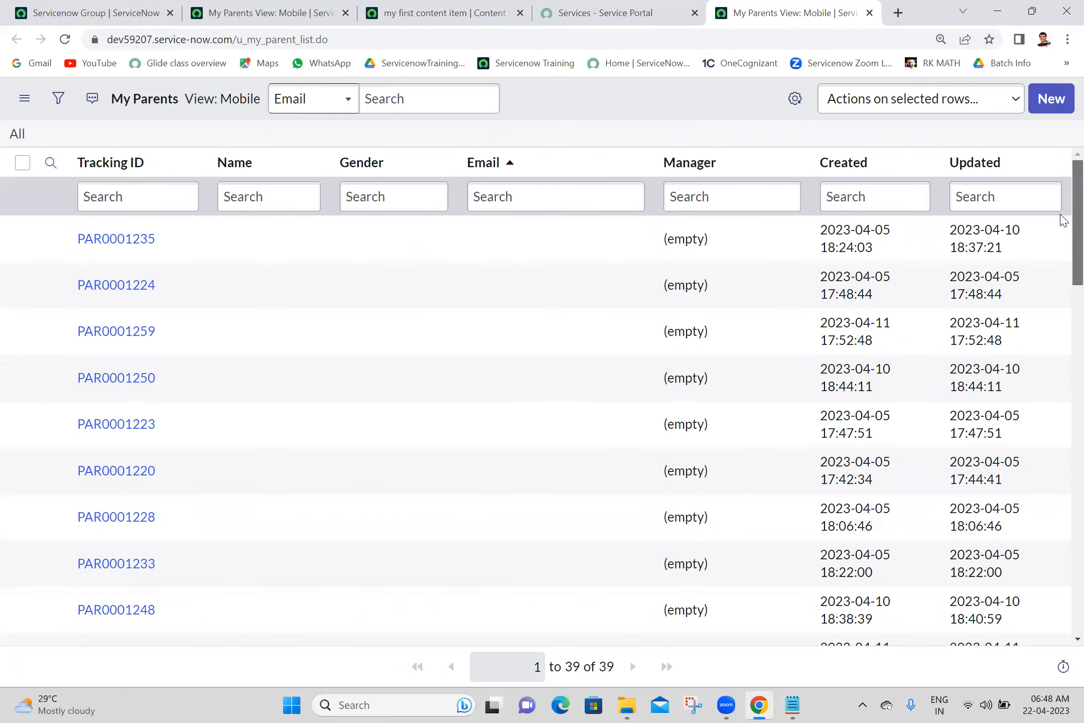
{"action": "left_click", "coordinate": [220, 7]}
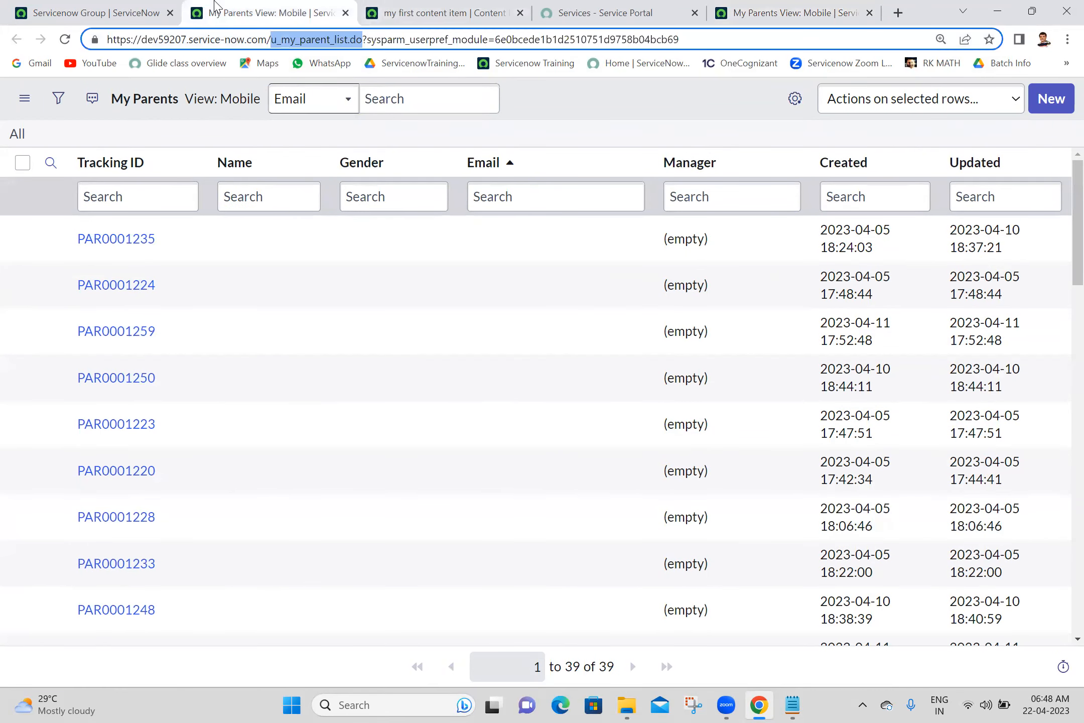
{"action": "left_click", "coordinate": [438, 6]}
{"action": "left_click", "coordinate": [513, 223]}
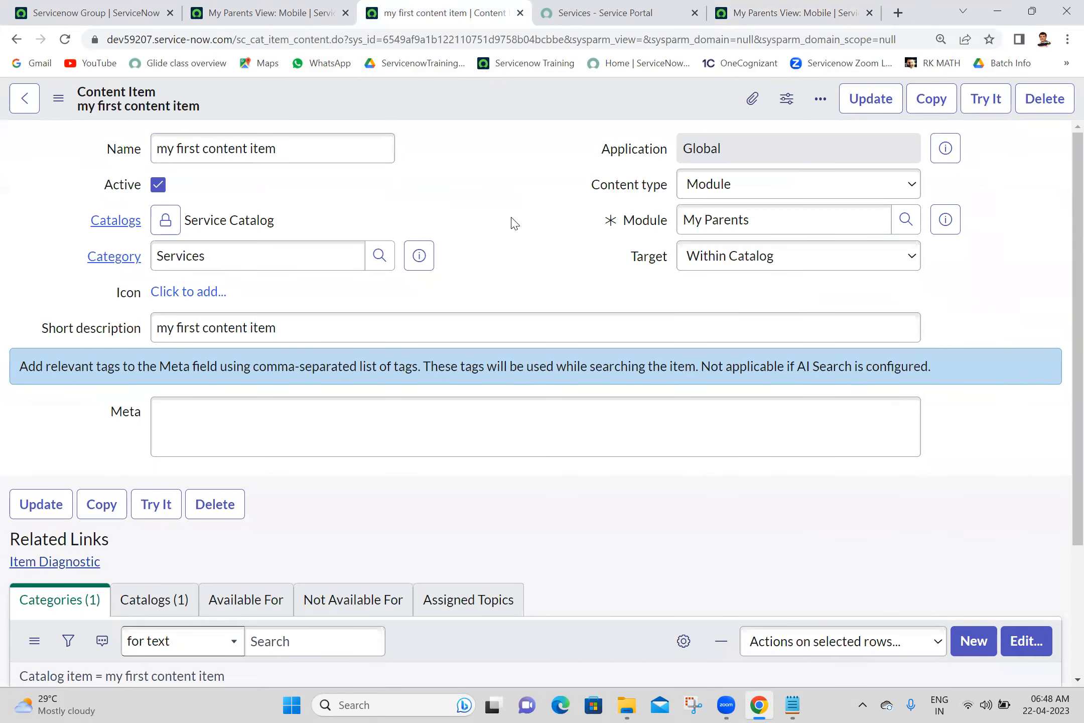
{"action": "scroll", "coordinate": [1063, 590], "scroll_direction": "down", "scroll_amount": 1}
{"action": "scroll", "coordinate": [1064, 590], "scroll_direction": "up", "scroll_amount": 1}
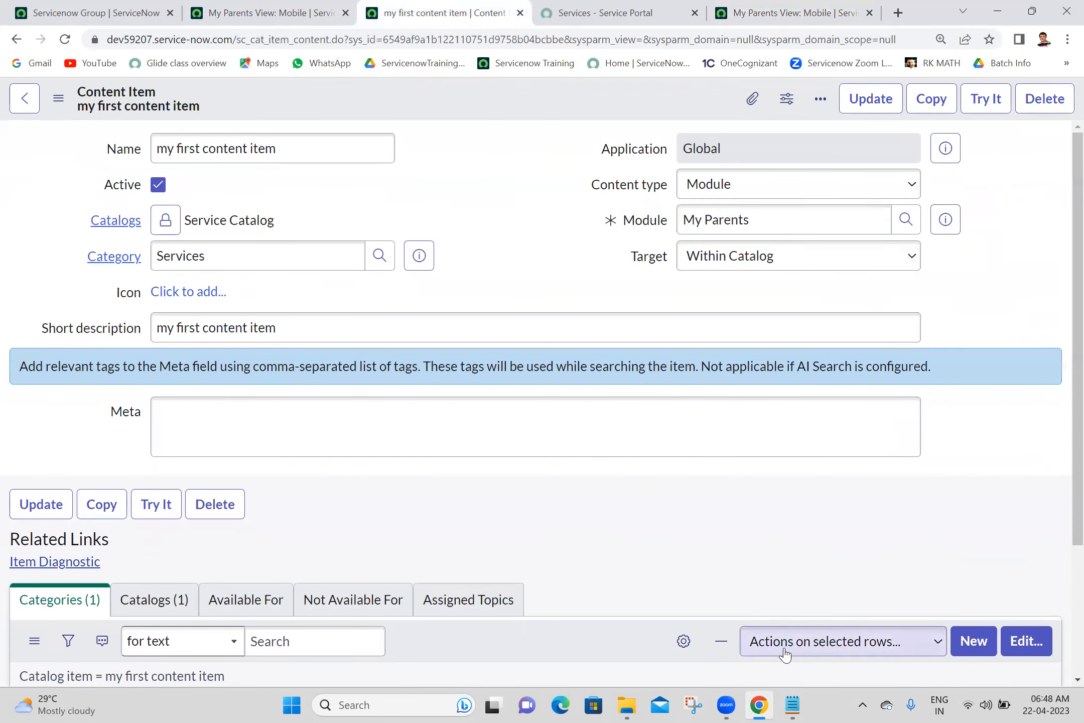
- Bring up the Batch 18 notes at the content item section and select the 'workflow on custom table' line
{"action": "left_click", "coordinate": [791, 705]}
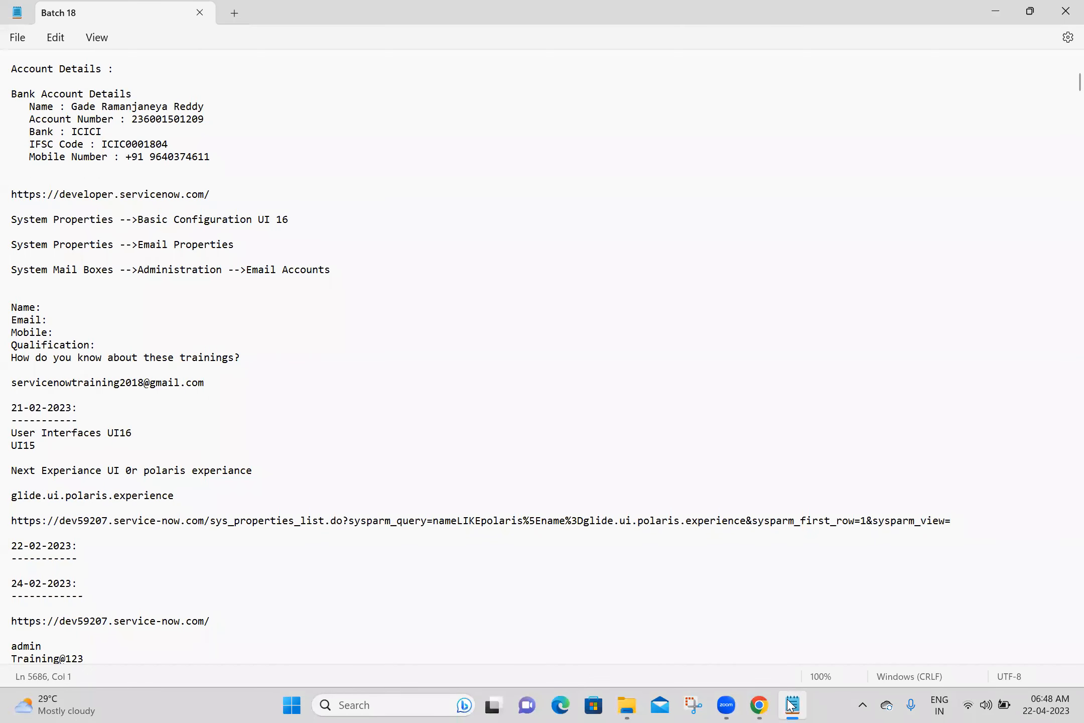
{"action": "left_click_drag", "start_coordinate": [1061, 84], "coordinate": [1055, 593]}
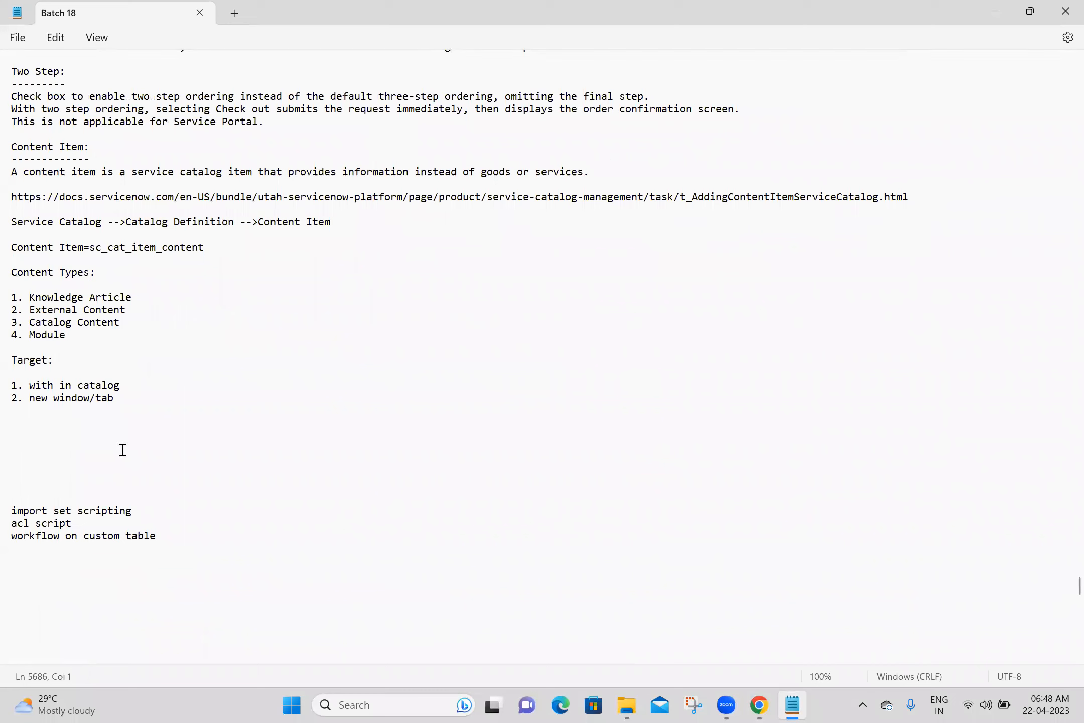
{"action": "left_click", "coordinate": [17, 452]}
{"action": "left_click", "coordinate": [45, 431]}
{"action": "left_click", "coordinate": [759, 705]}
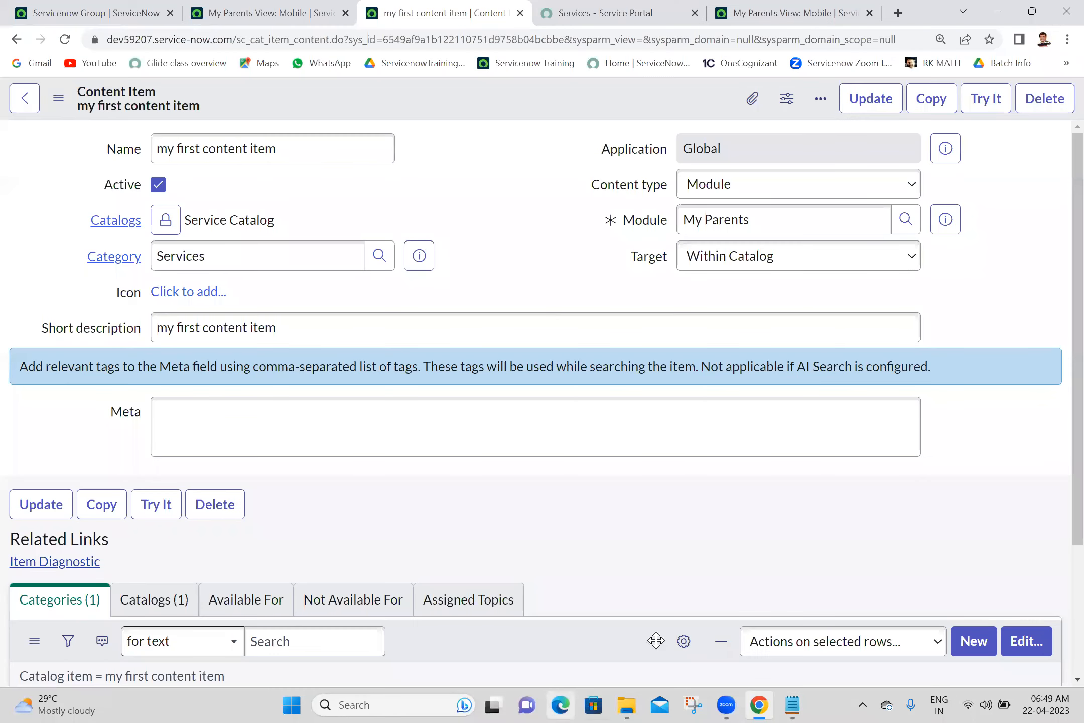
{"action": "left_click", "coordinate": [786, 705]}
{"action": "left_click_drag", "start_coordinate": [155, 536], "coordinate": [6, 537]}
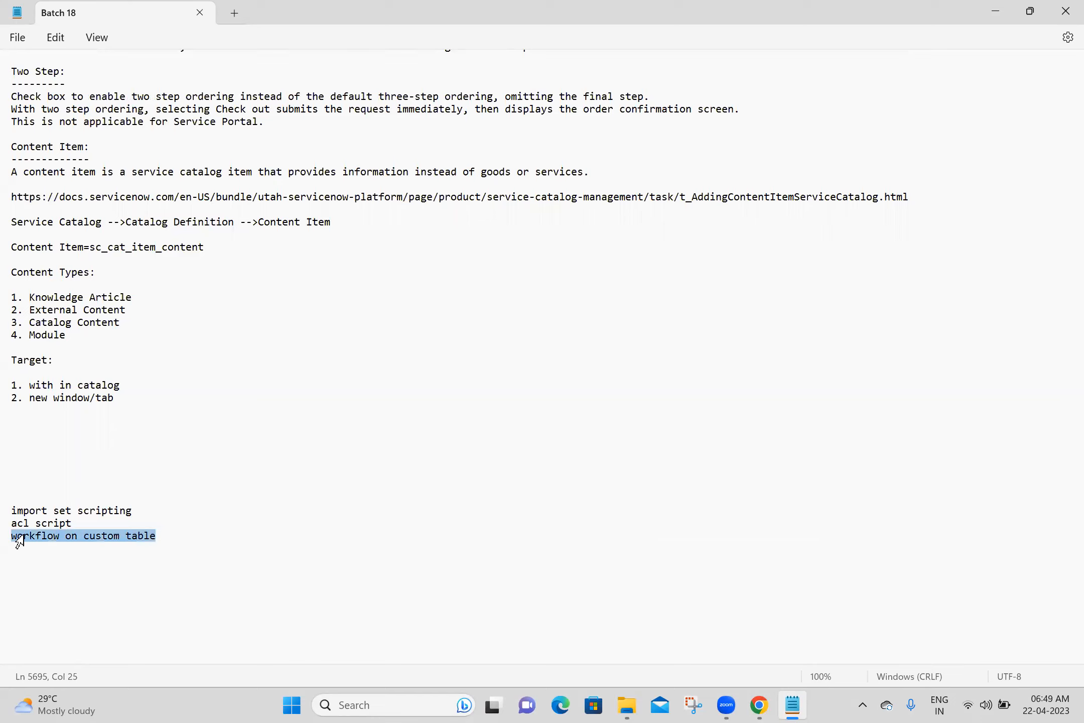
- Add 'is it possible to create workflow on custom tables?' with the answer 'yes' and save the notes
{"action": "left_click", "coordinate": [49, 422]}
{"action": "type", "text": "is "}
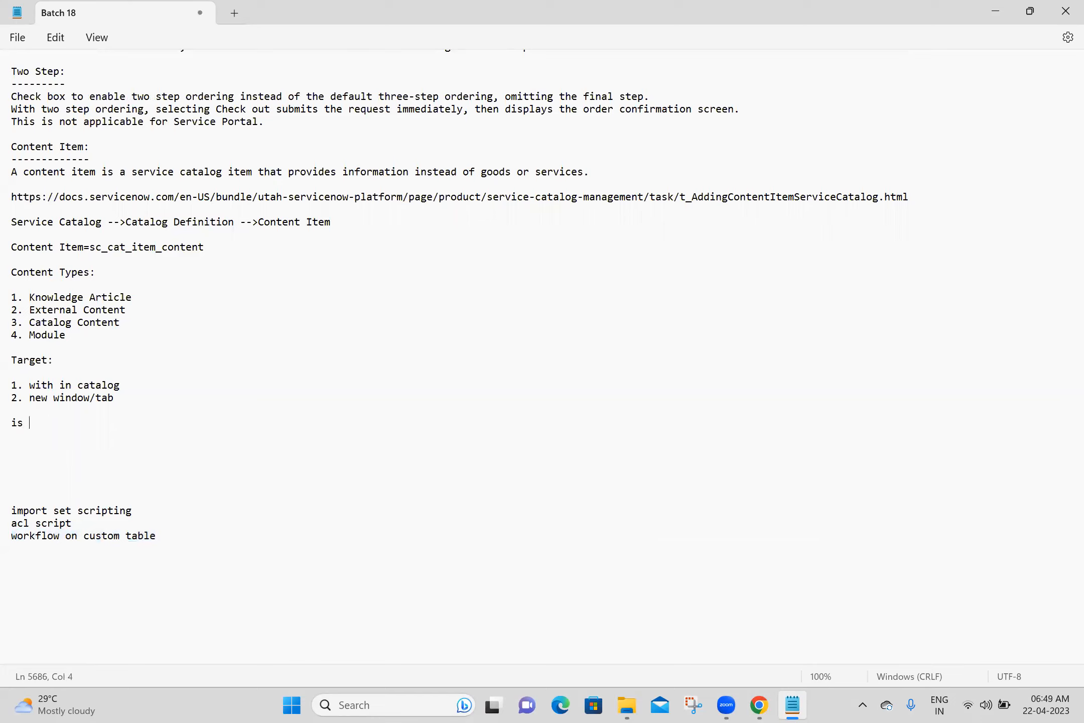
{"action": "type", "text": "it possible to create work"}
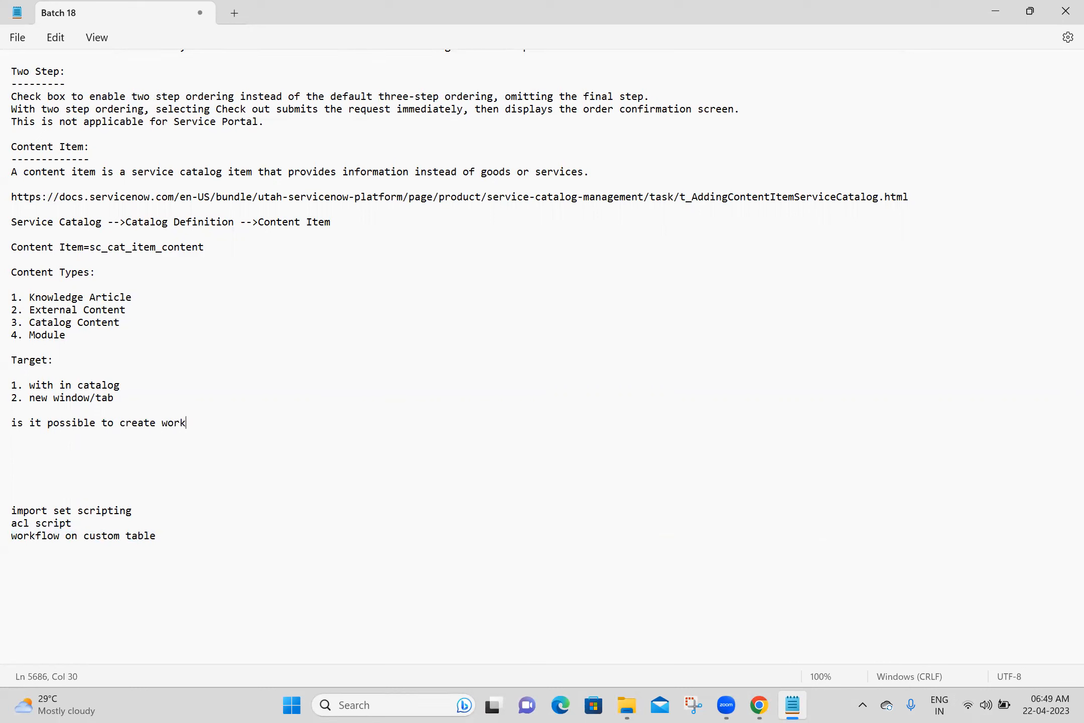
{"action": "type", "text": "flow on custom tables?"}
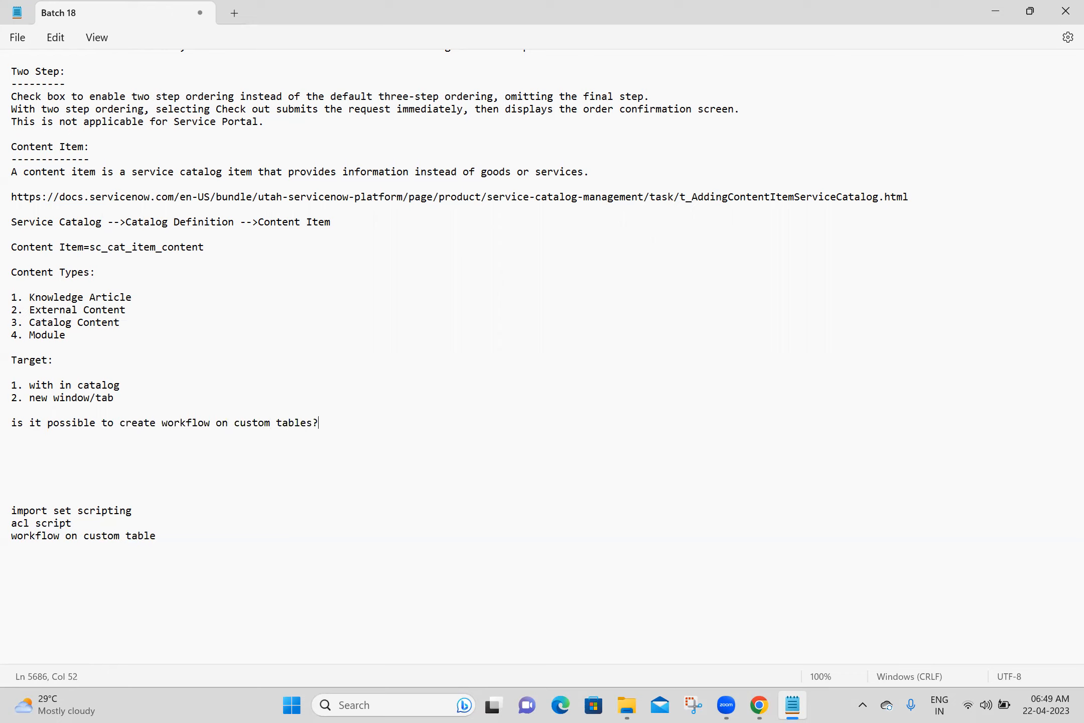
{"action": "key", "text": "Return"}
{"action": "key", "text": "Return"}
{"action": "type", "text": "yes"}
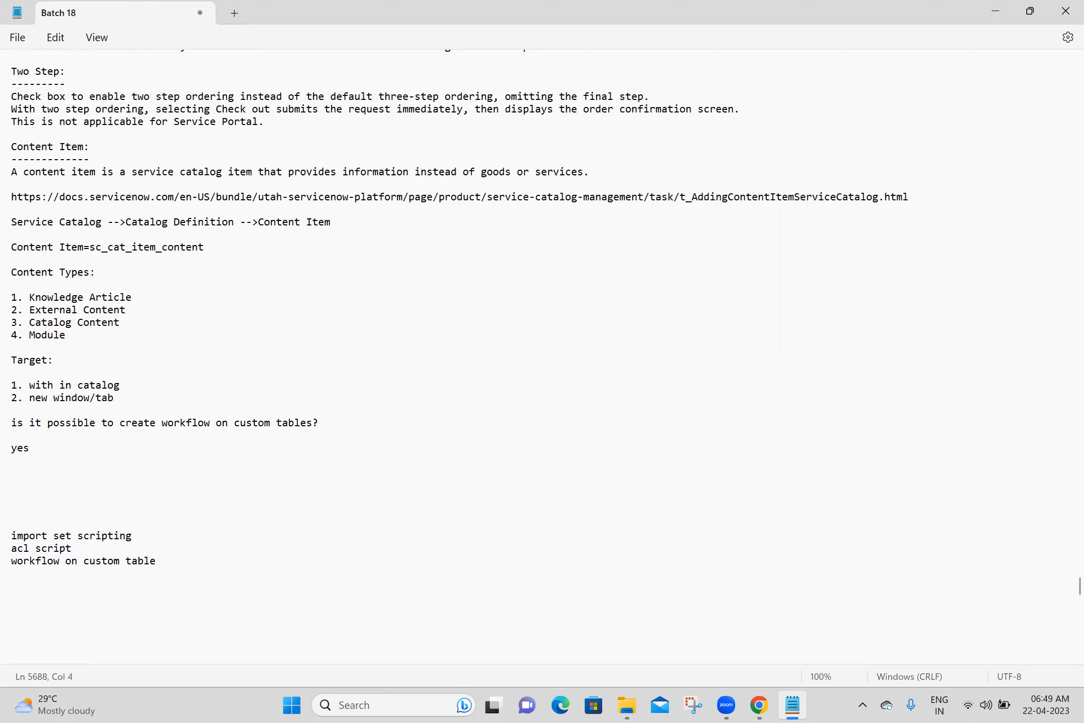
{"action": "key", "text": "Return"}
{"action": "key", "text": "Return"}
{"action": "key", "text": "ctrl+s"}
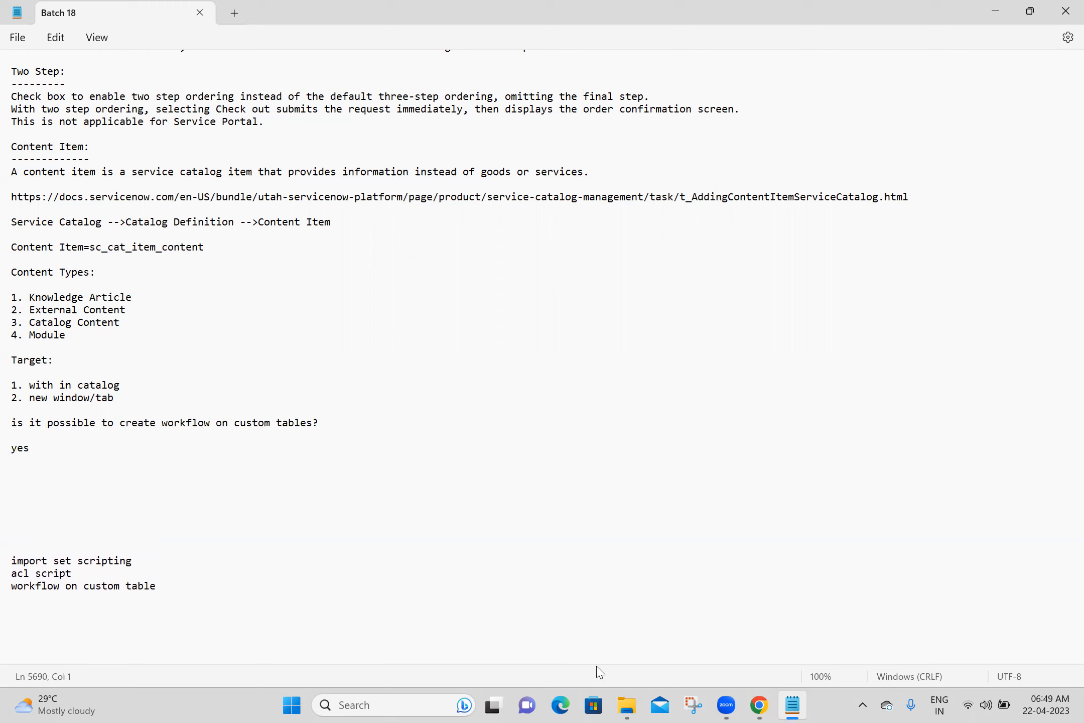
{"action": "left_click", "coordinate": [758, 703]}
{"action": "left_click", "coordinate": [757, 701]}
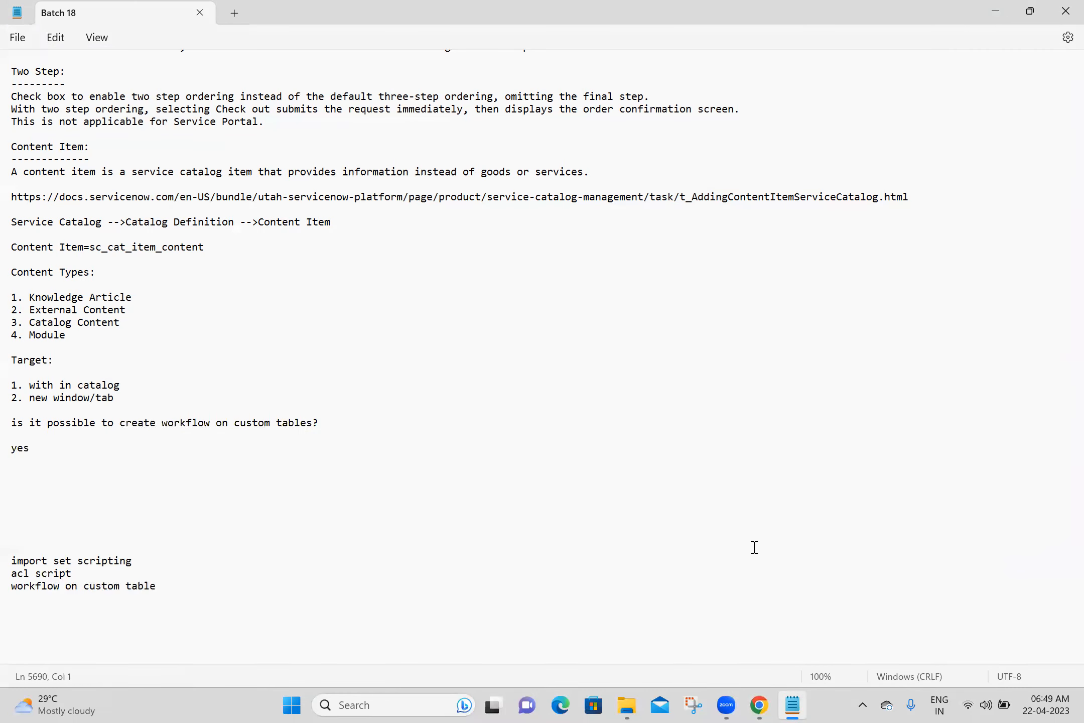
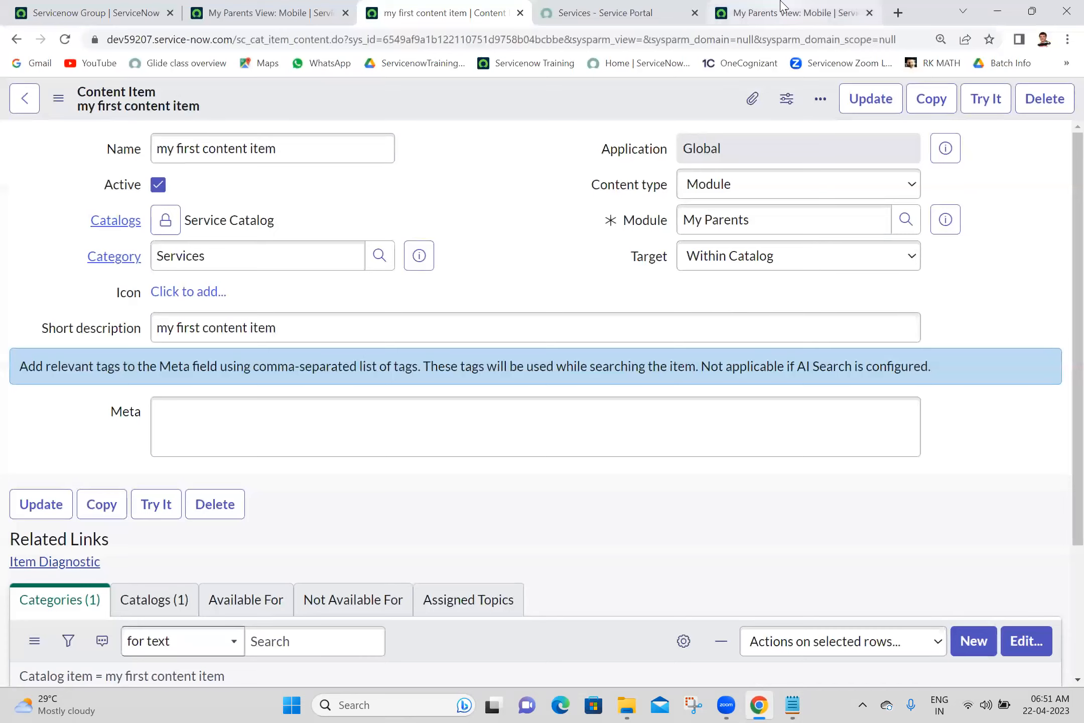
- Select all 39 records in the My Parents list and view the bulk actions
{"action": "left_click_drag", "start_coordinate": [1063, 189], "coordinate": [1060, 233]}
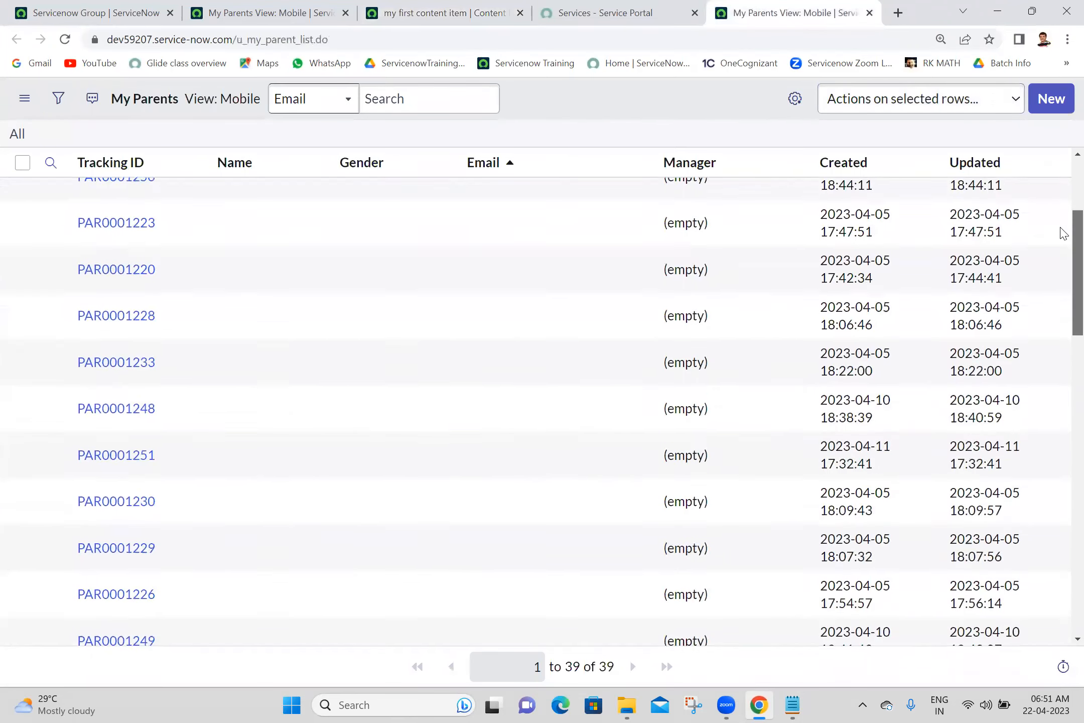
{"action": "left_click", "coordinate": [51, 162]}
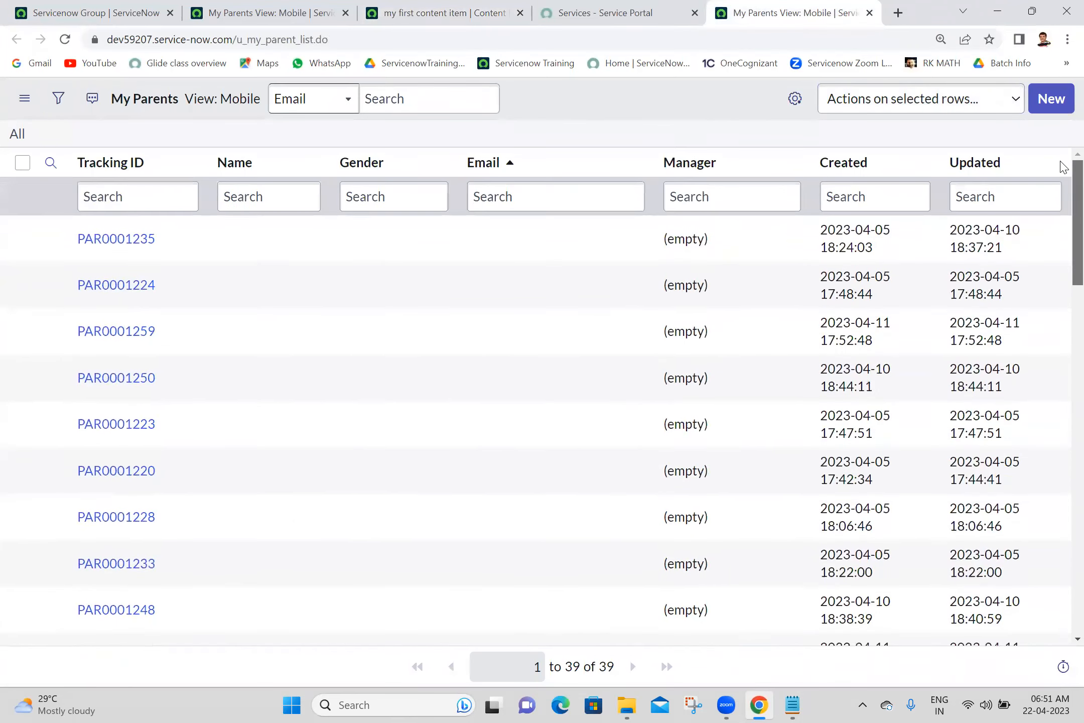
{"action": "left_click", "coordinate": [22, 163]}
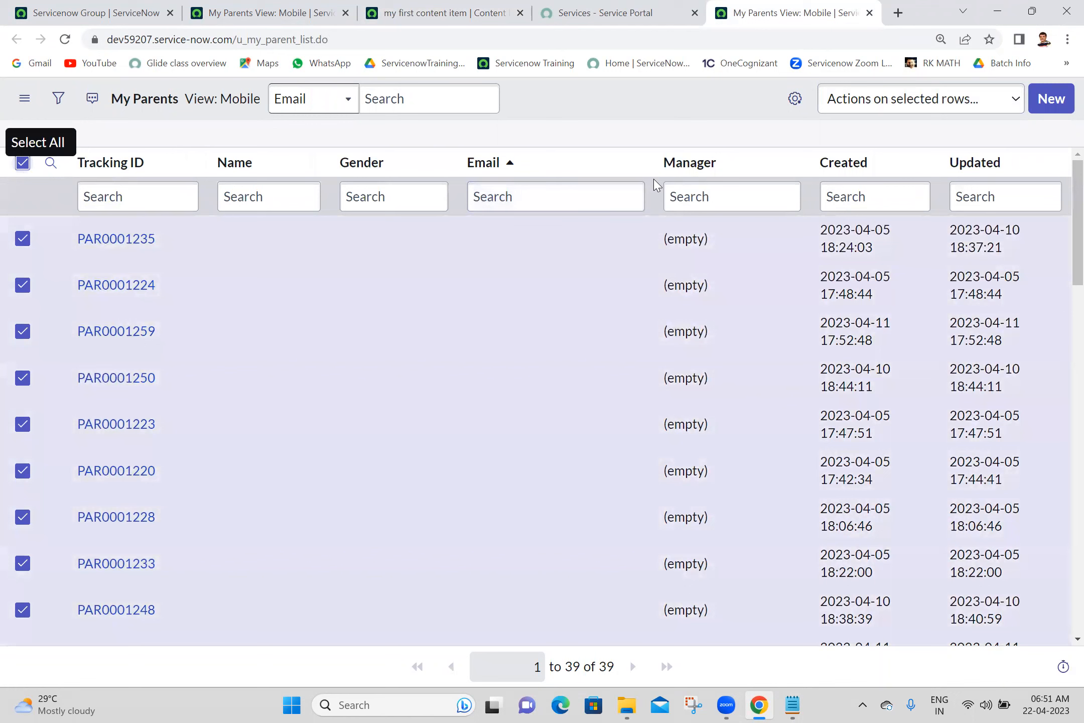
{"action": "left_click", "coordinate": [849, 101]}
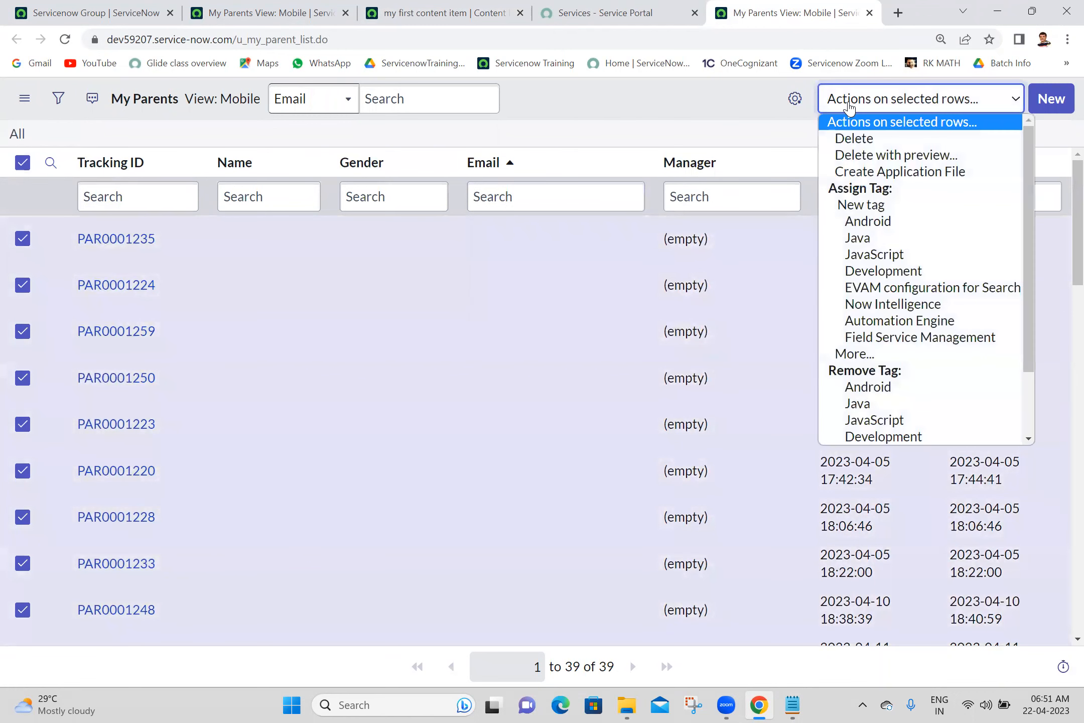
{"action": "left_click", "coordinate": [860, 140]}
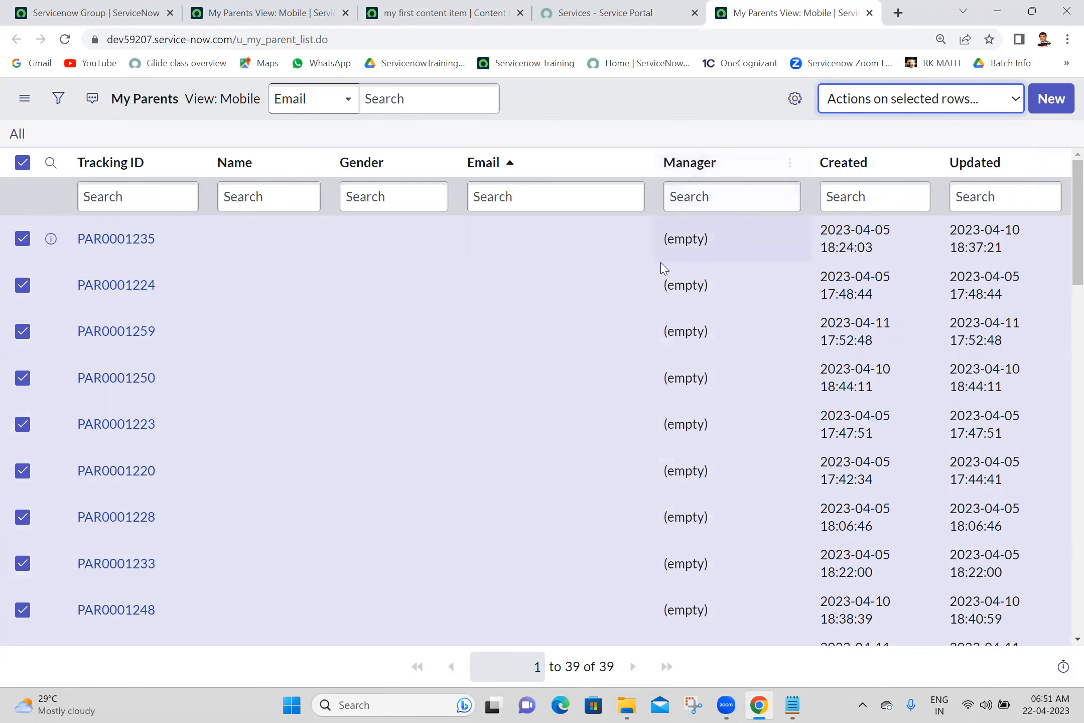
- Apply Delete from the actions on the selected My Parents rows
{"action": "left_click_drag", "start_coordinate": [1063, 251], "coordinate": [1061, 165]}
{"action": "left_click", "coordinate": [926, 120]}
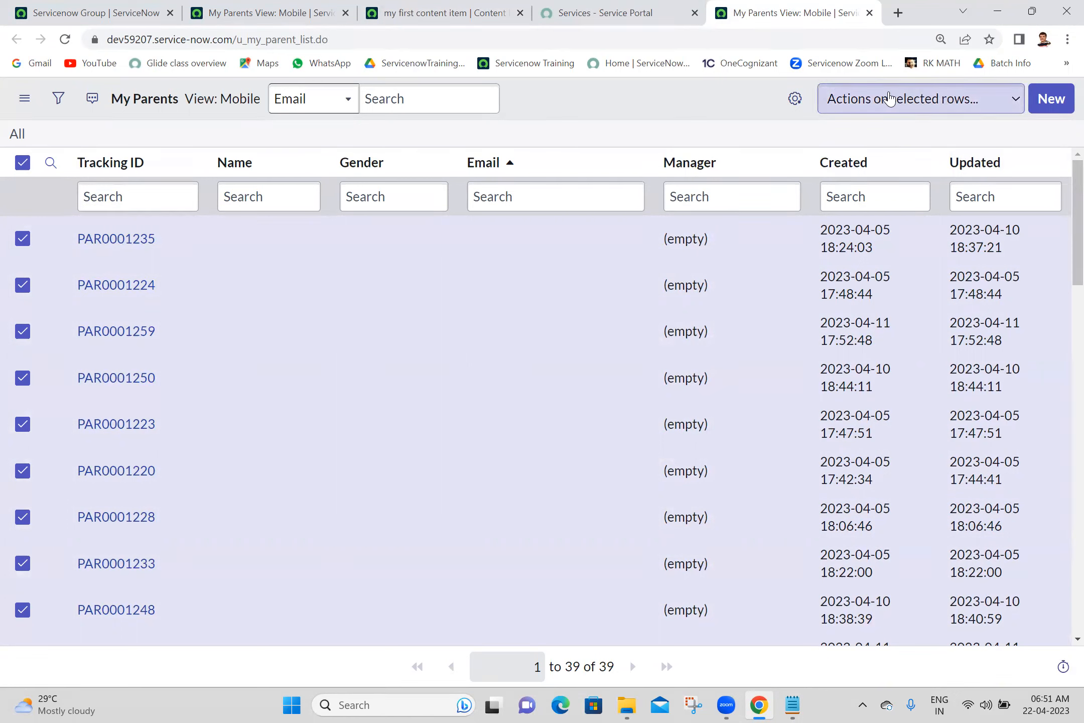
{"action": "left_click", "coordinate": [888, 98]}
{"action": "left_click", "coordinate": [876, 100]}
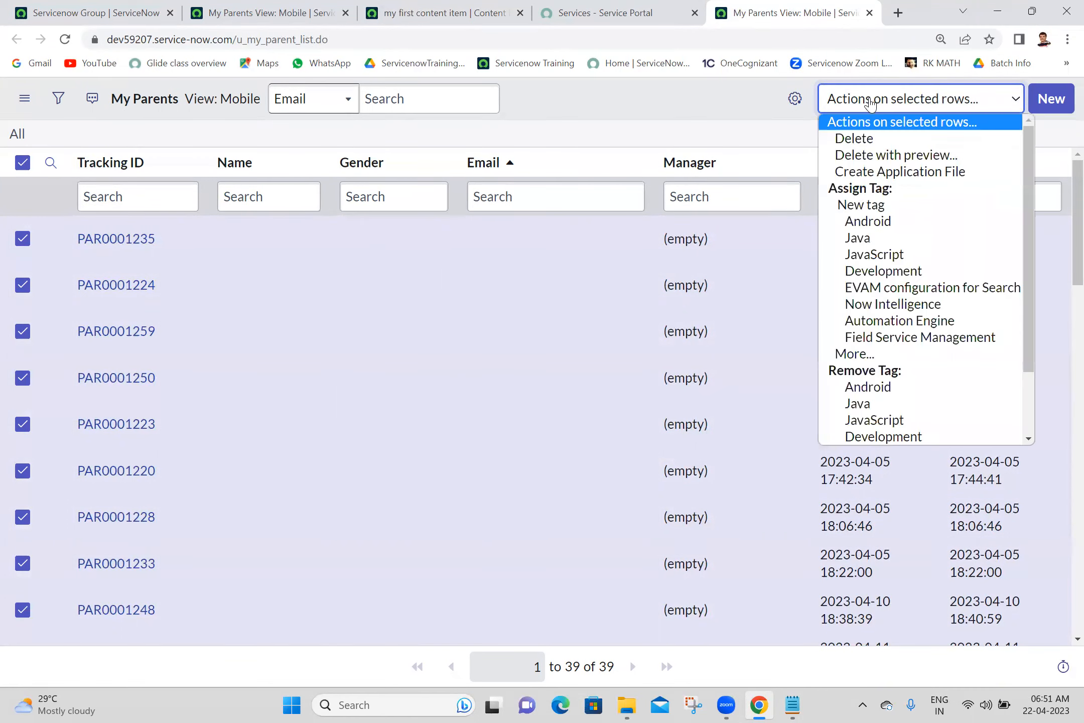
{"action": "left_click", "coordinate": [869, 140]}
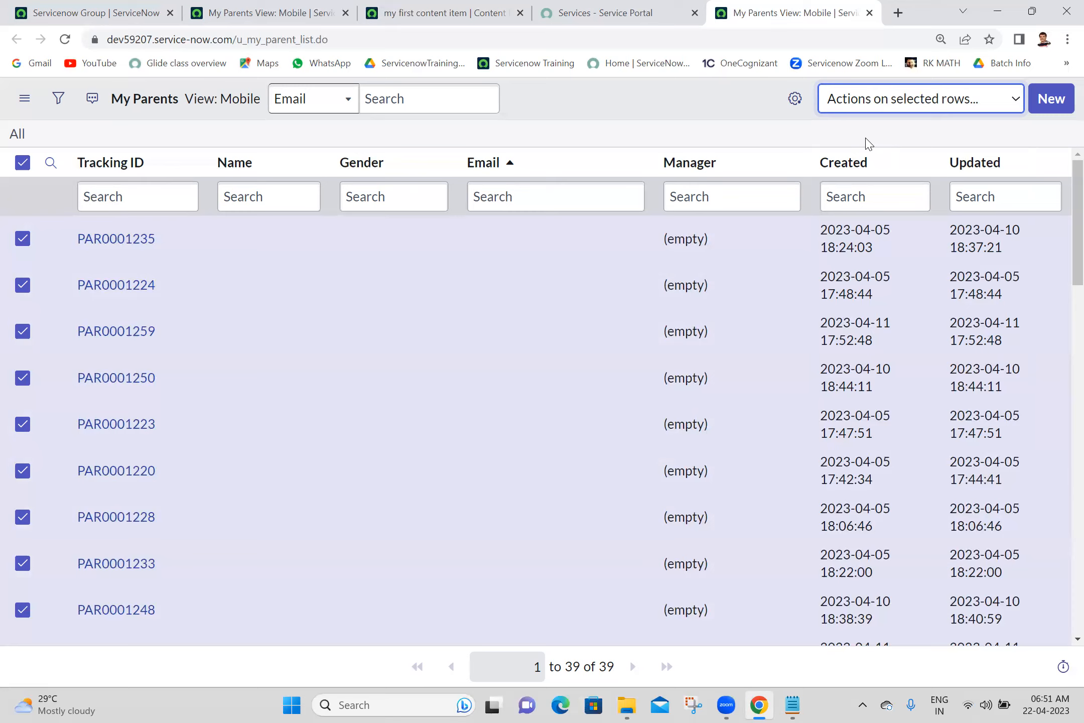
- Close the extra My Parents, content item and Services portal tabs, returning to the dashboard
{"action": "left_click", "coordinate": [550, 8]}
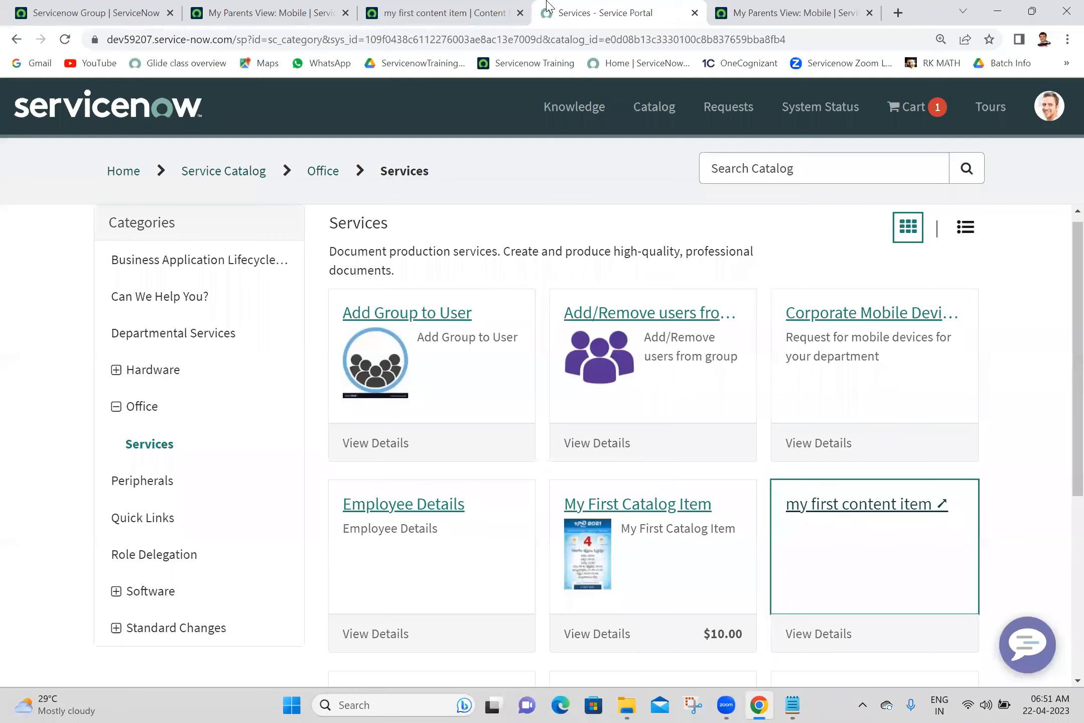
{"action": "left_click", "coordinate": [455, 11]}
{"action": "left_click", "coordinate": [243, 11]}
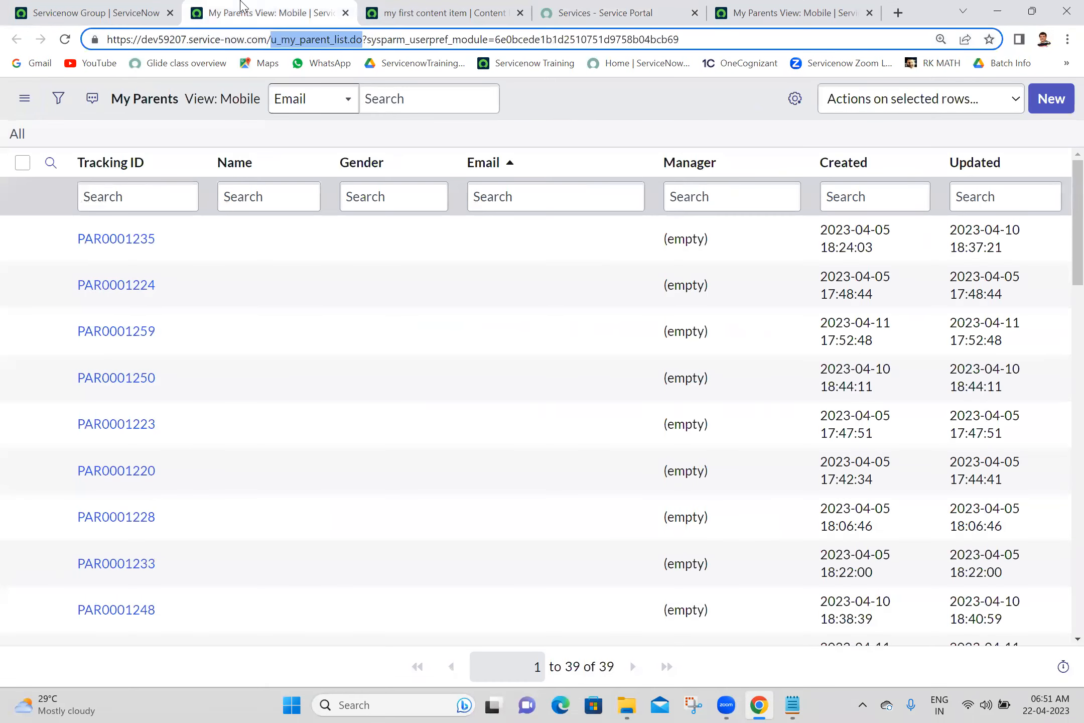
{"action": "left_click", "coordinate": [345, 13]}
{"action": "left_click", "coordinate": [346, 13]}
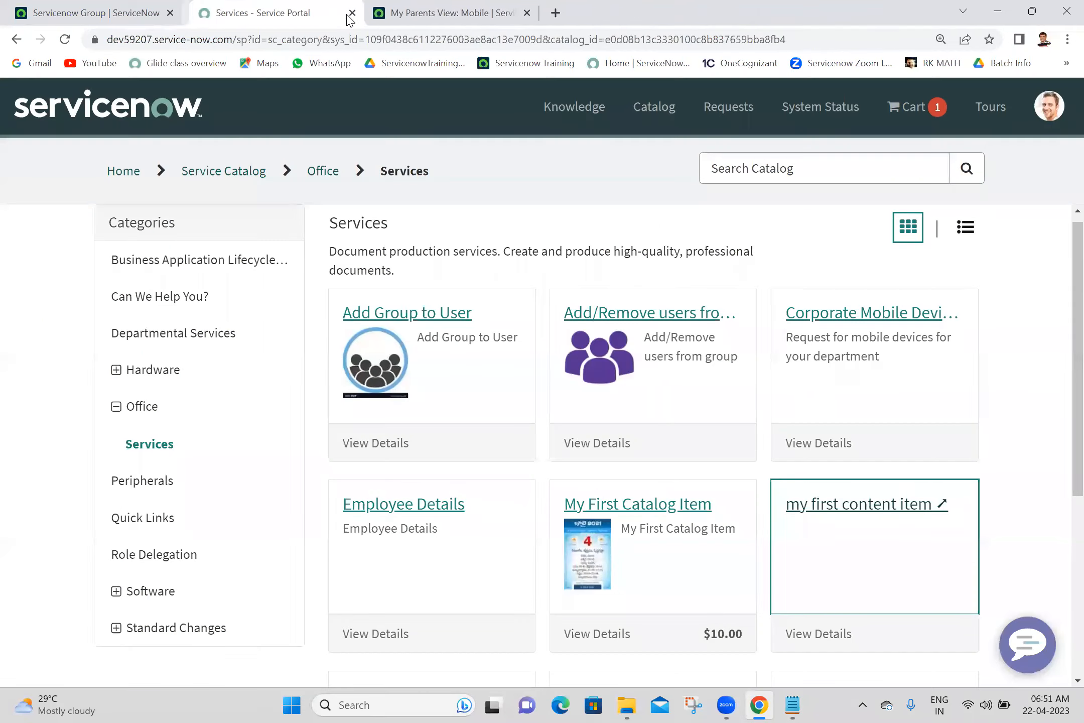
{"action": "left_click", "coordinate": [346, 13]}
{"action": "left_click", "coordinate": [140, 13]}
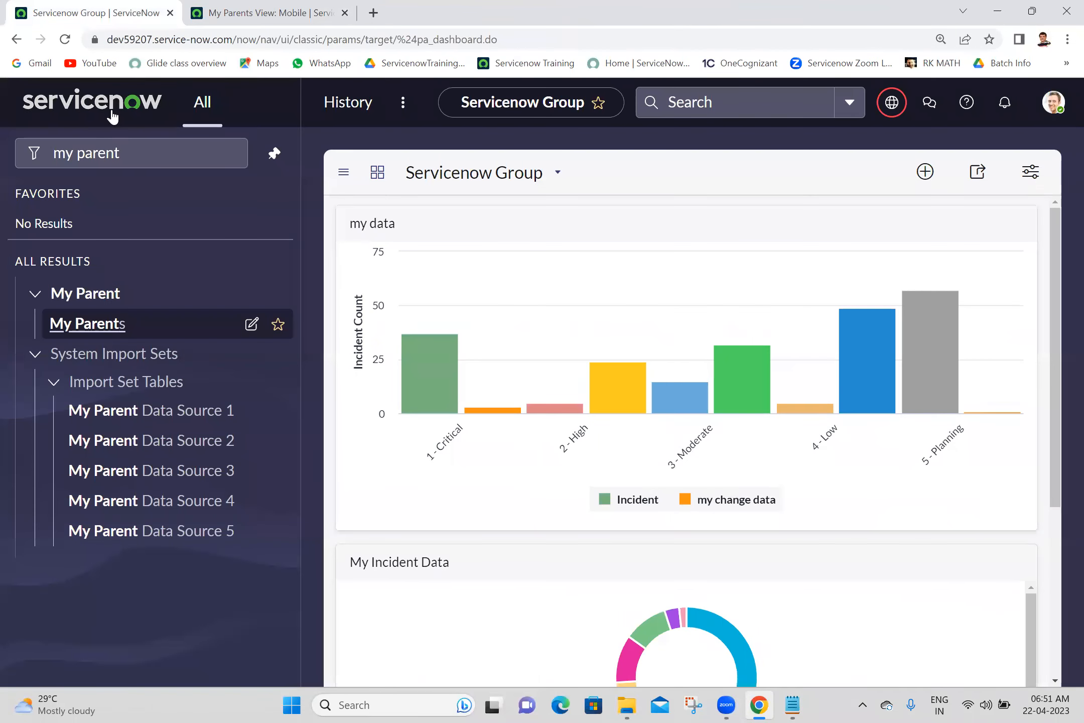
- Filter the navigator for 'workflow edit' and open the Workflow Editor in a new tab
{"action": "triple_click", "coordinate": [145, 148]}
{"action": "type", "text": "w"}
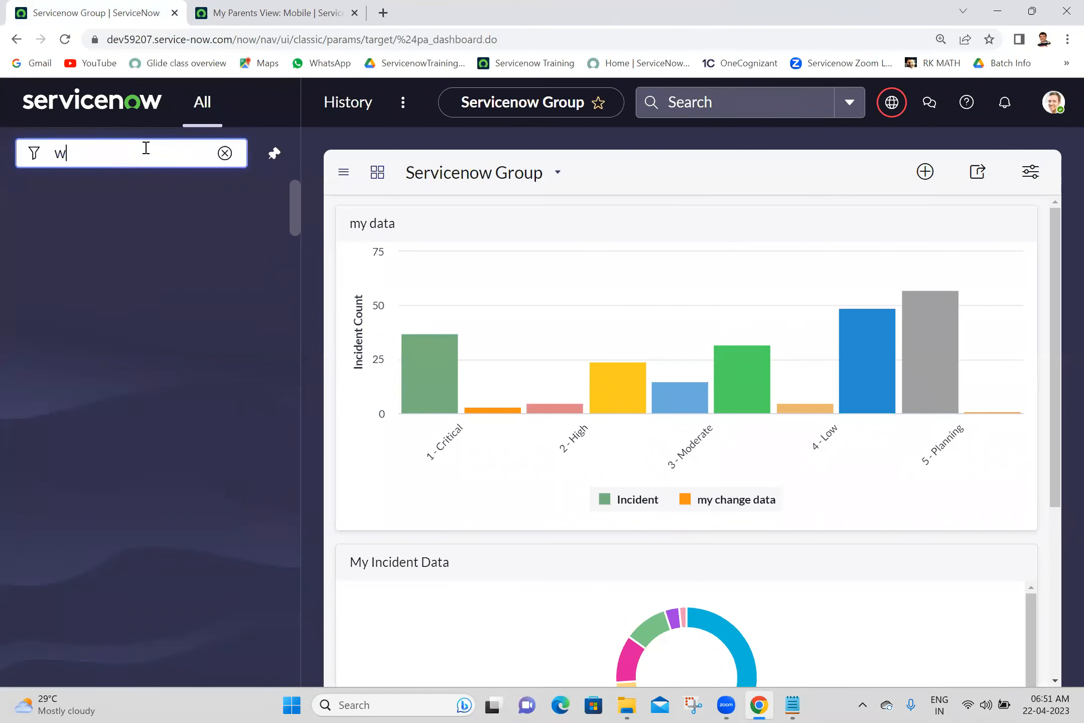
{"action": "type", "text": "orkflow edit"}
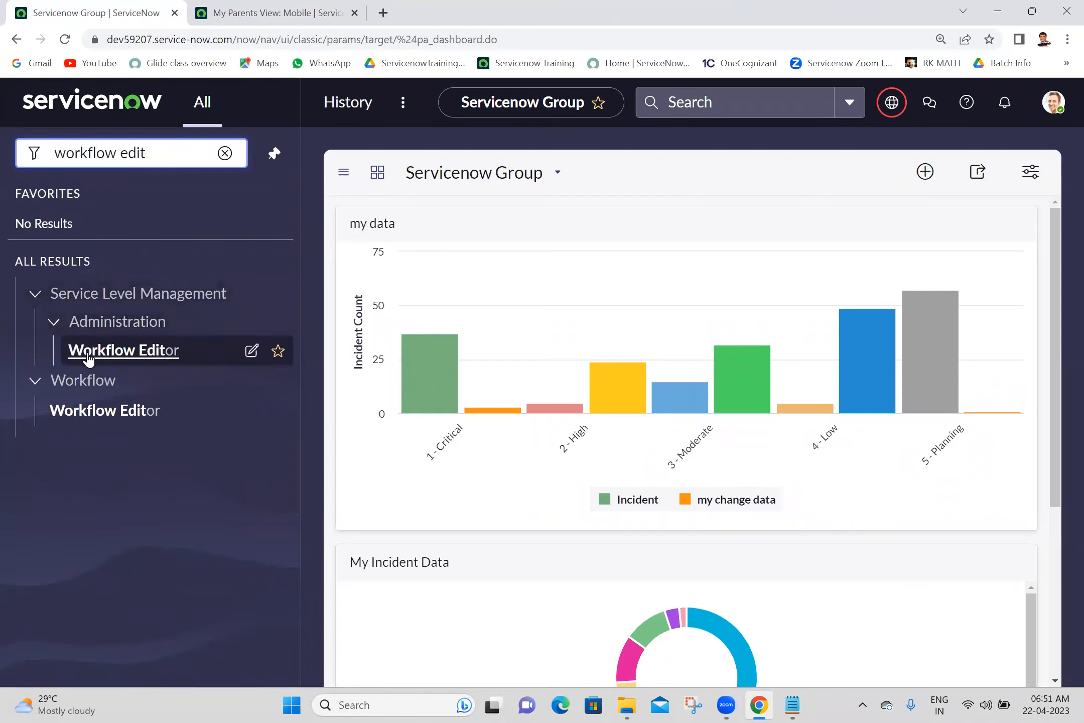
{"action": "left_click", "coordinate": [120, 412]}
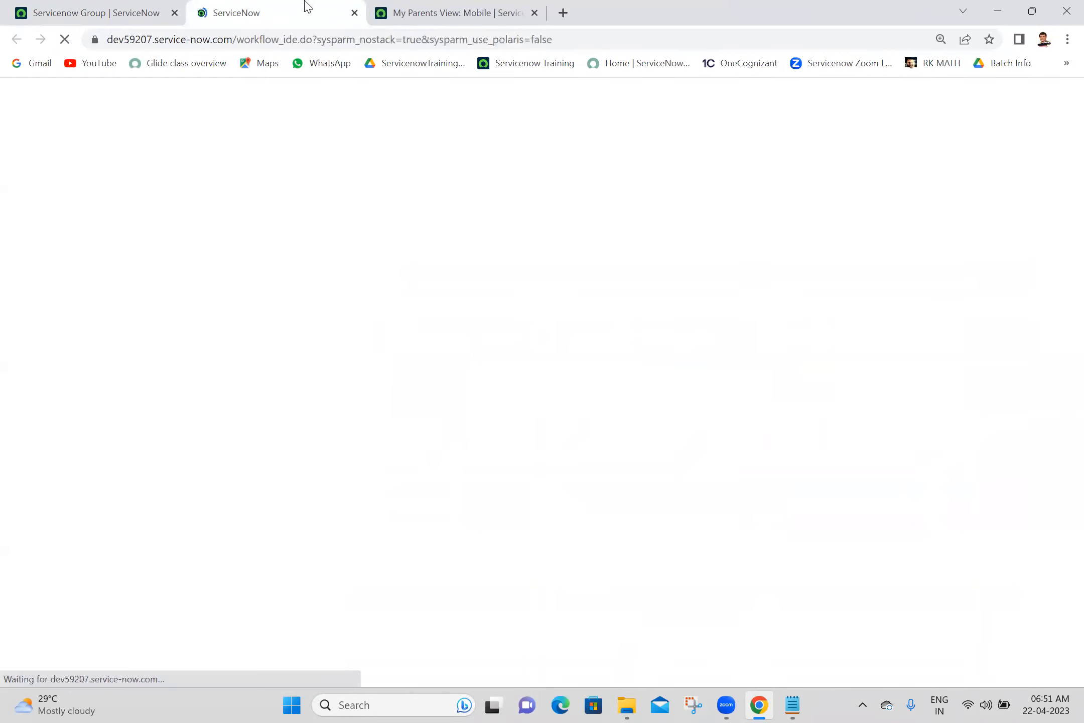
{"action": "left_click", "coordinate": [426, 6]}
{"action": "left_click", "coordinate": [243, 7]}
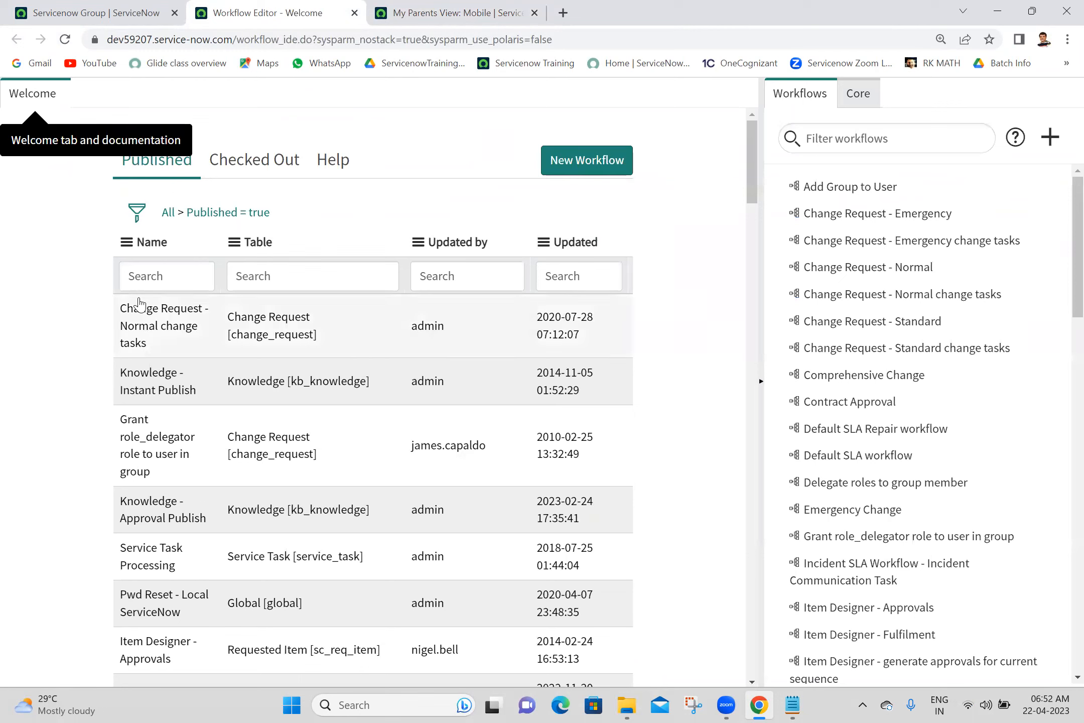
- Try a 'show' search in the workflow Name field, then clear it
{"action": "left_click", "coordinate": [157, 273]}
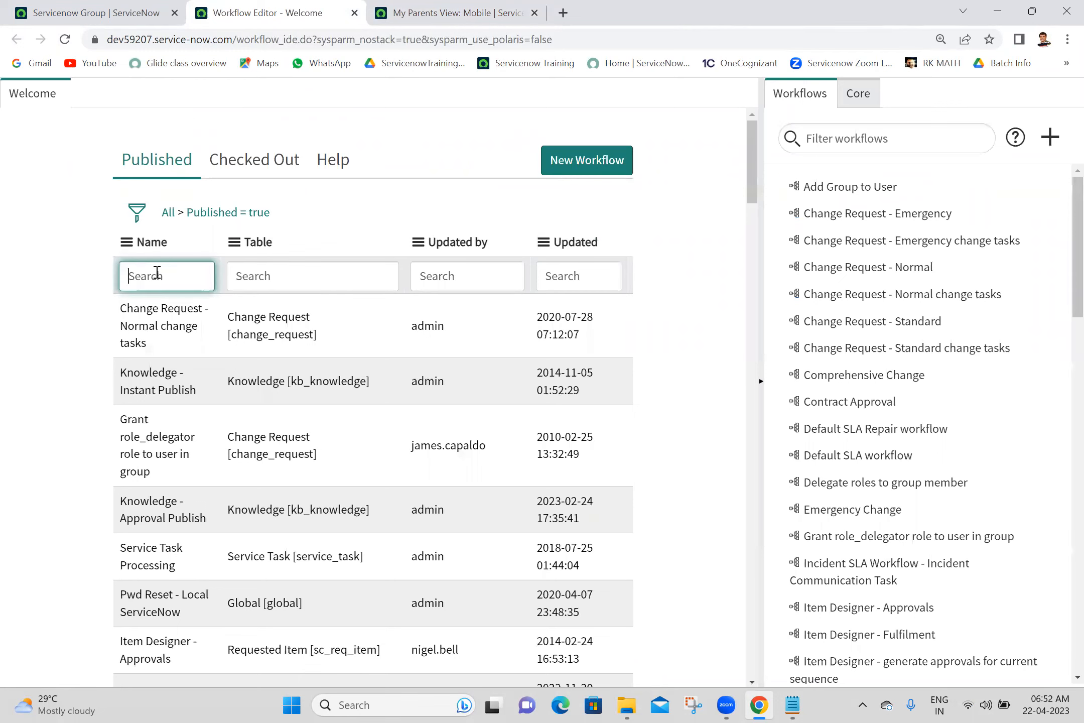
{"action": "type", "text": "show"}
{"action": "key", "text": "BackSpace"}
{"action": "key", "text": "BackSpace"}
{"action": "key", "text": "BackSpace"}
{"action": "key", "text": "BackSpace"}
- Close the Workflow Editor tab and confirm deletion of all 39 My Parents records
{"action": "left_click", "coordinate": [354, 13]}
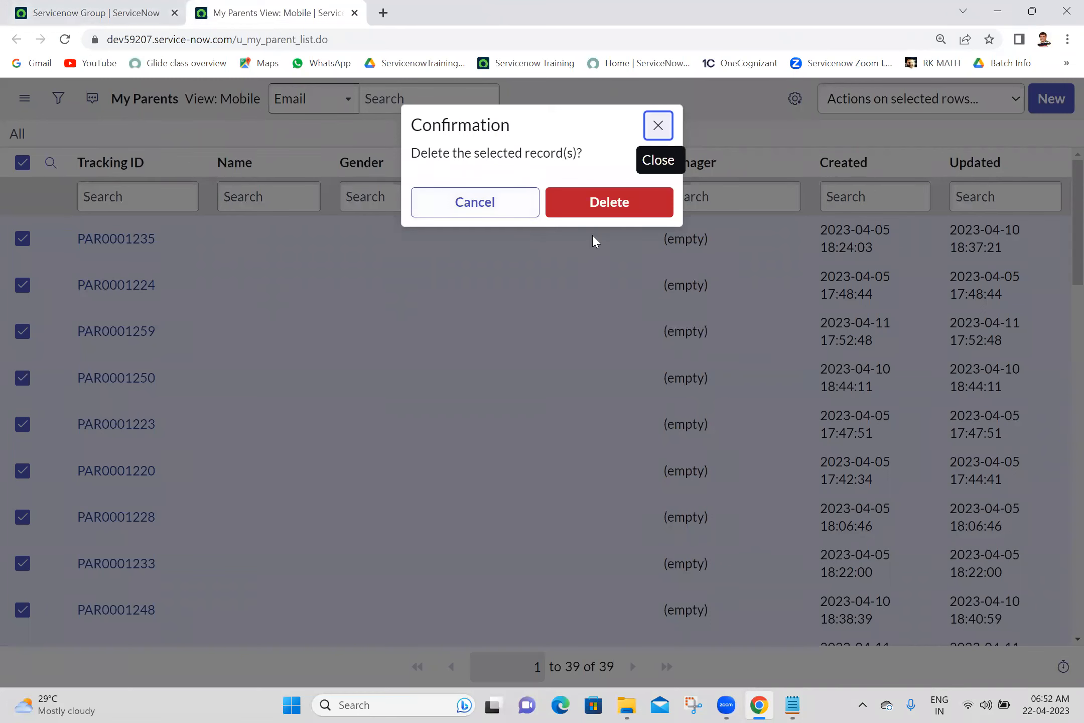
{"action": "left_click", "coordinate": [597, 208]}
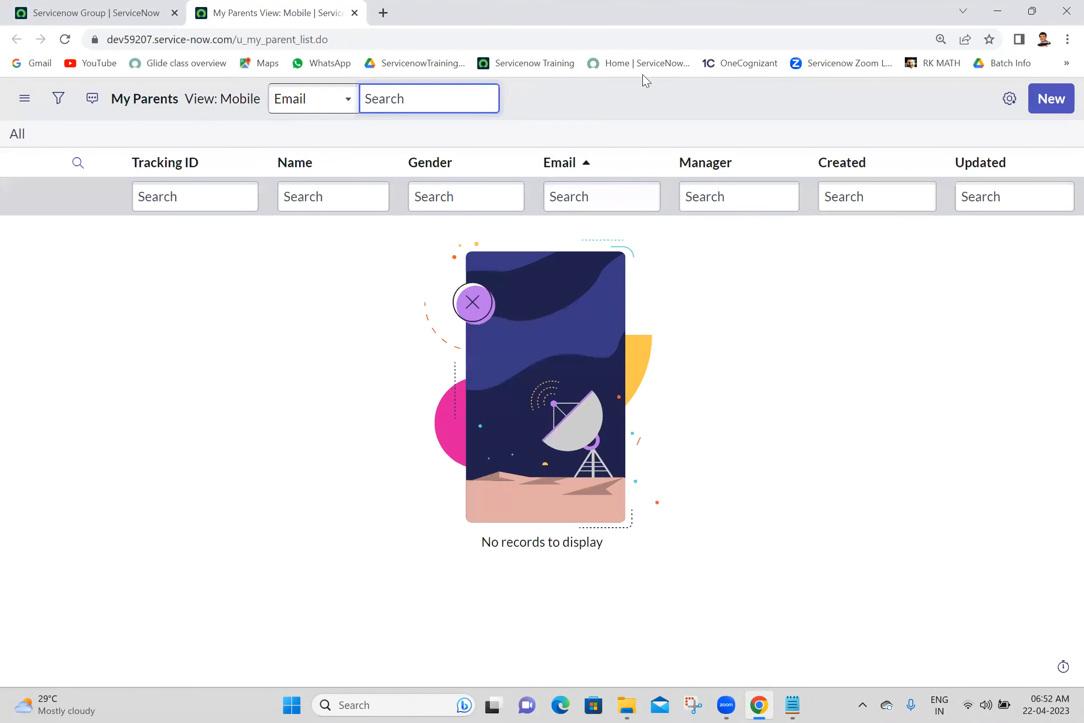
{"action": "left_click", "coordinate": [792, 705]}
{"action": "left_click", "coordinate": [792, 705]}
- Filter the navigator for 'ui action' and open UI Actions in a new tab
{"action": "left_click", "coordinate": [23, 4]}
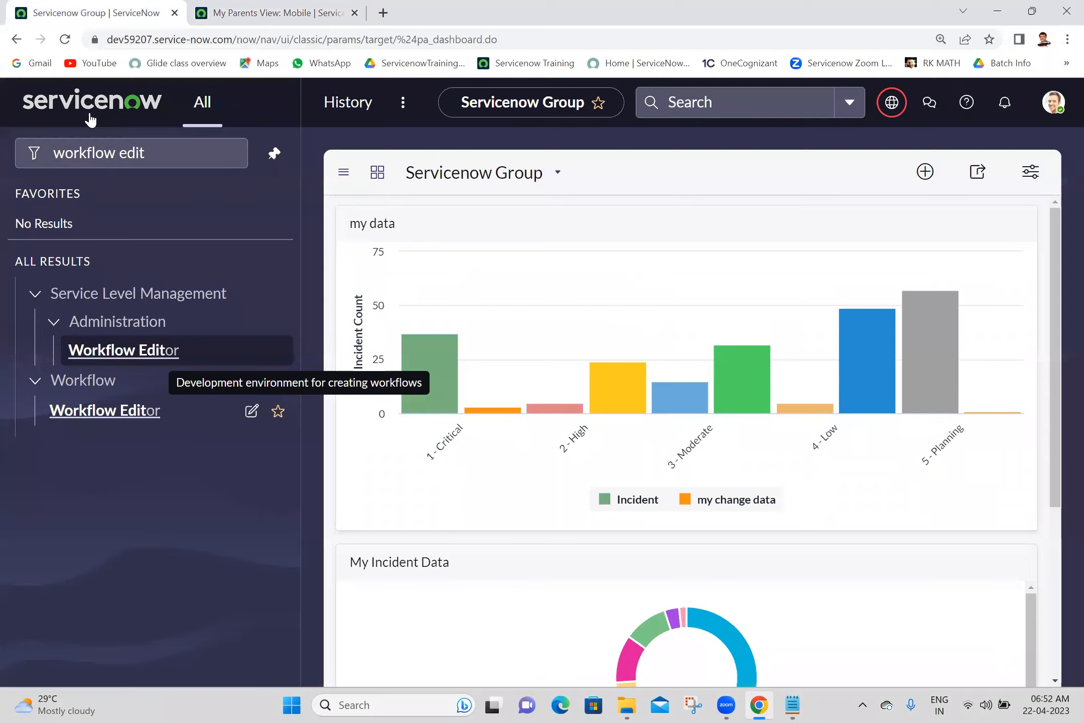
{"action": "triple_click", "coordinate": [144, 154]}
{"action": "type", "text": "ui action"}
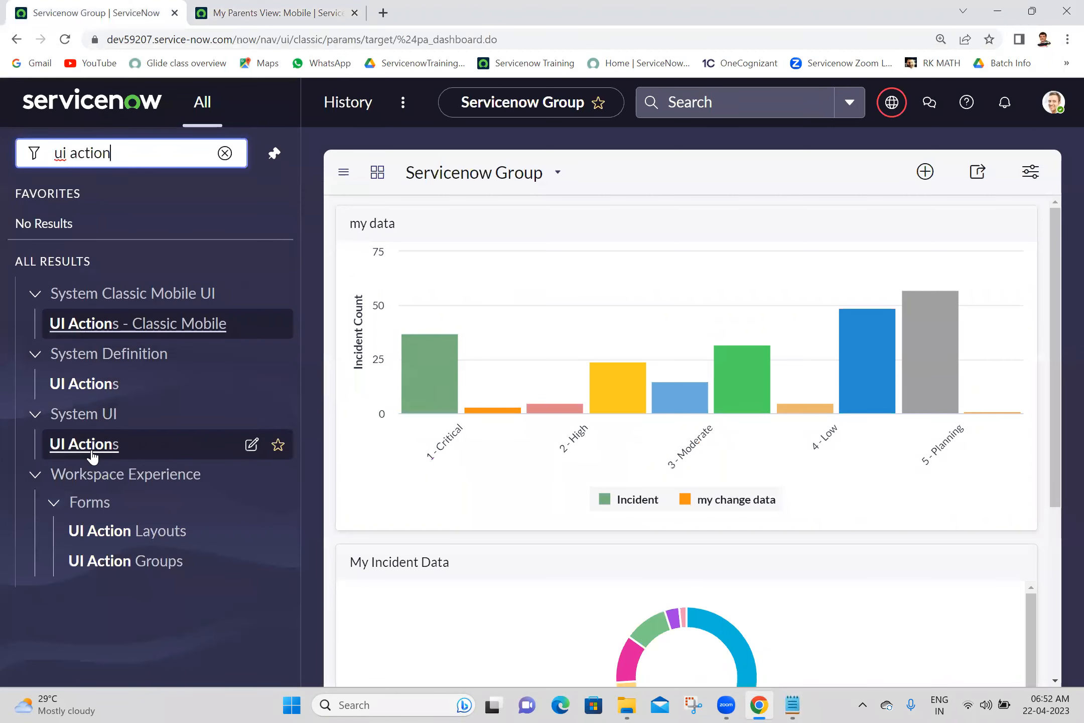
{"action": "left_click", "coordinate": [97, 387], "text": "ctrl"}
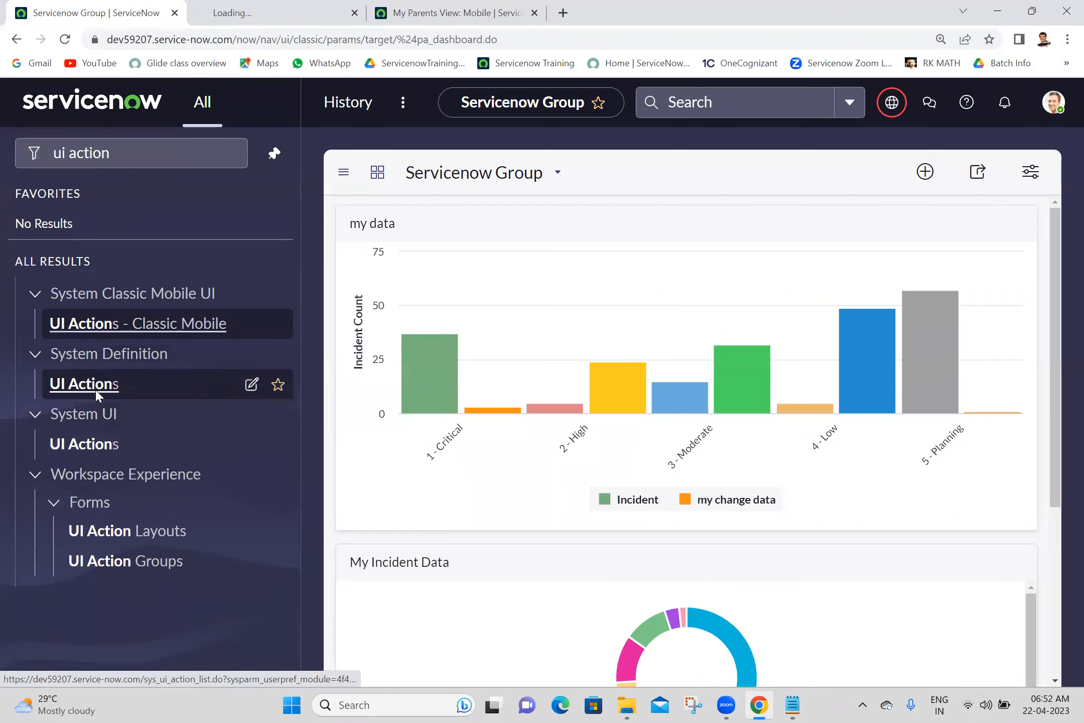
{"action": "left_click", "coordinate": [287, 7]}
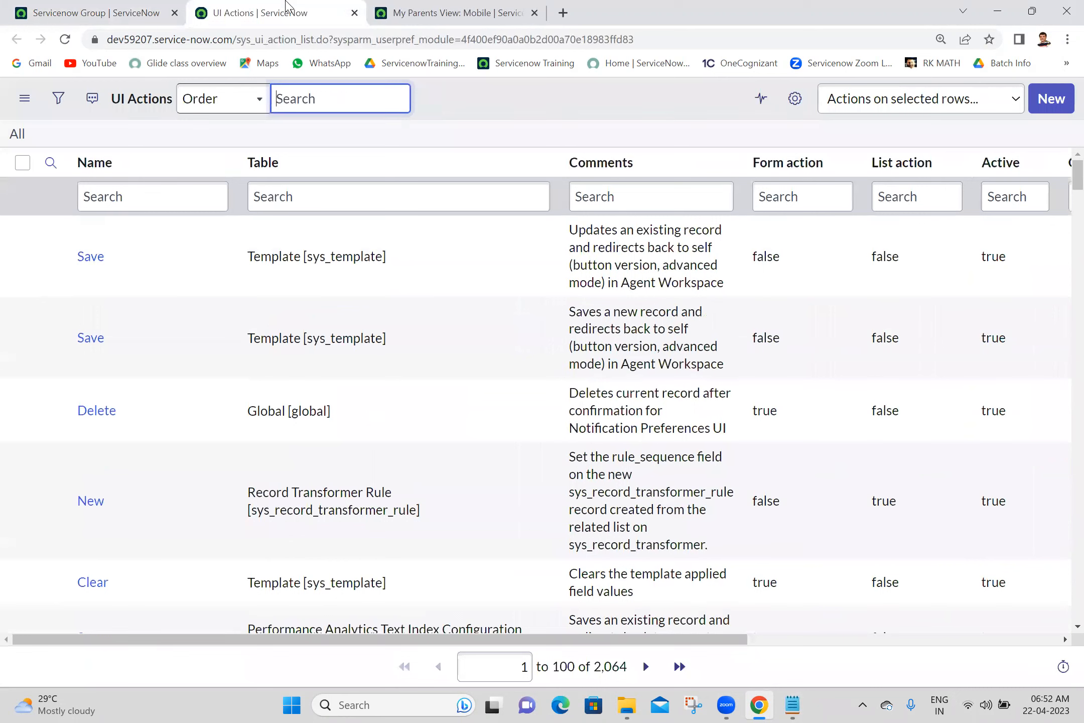
- Search UI Actions for Name 'show workflow' and open the Change Request Show Workflow action
{"action": "left_click", "coordinate": [97, 196]}
{"action": "type", "text": "s"}
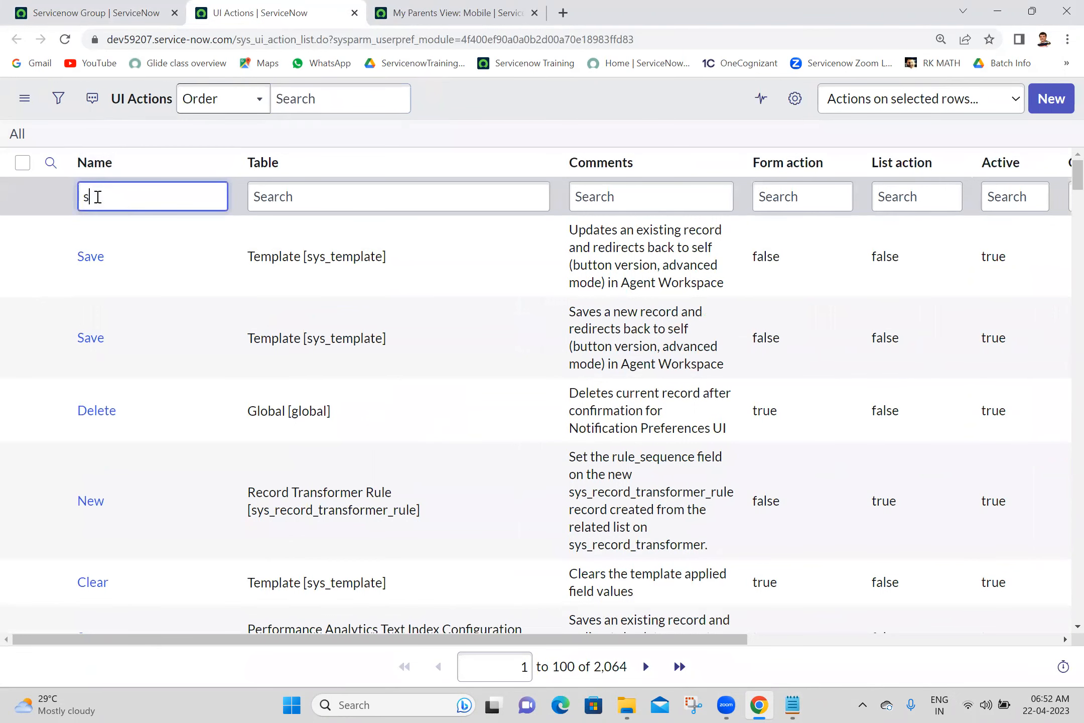
{"action": "type", "text": "how workflow"}
{"action": "key", "text": "Return"}
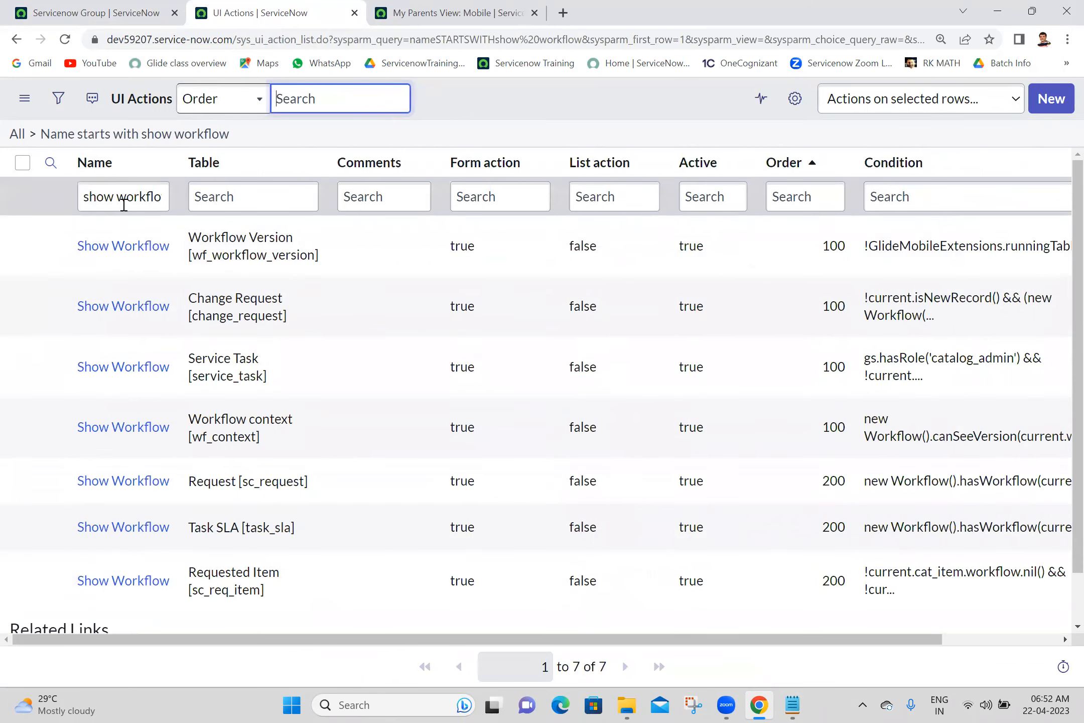
{"action": "middle_click", "coordinate": [126, 312]}
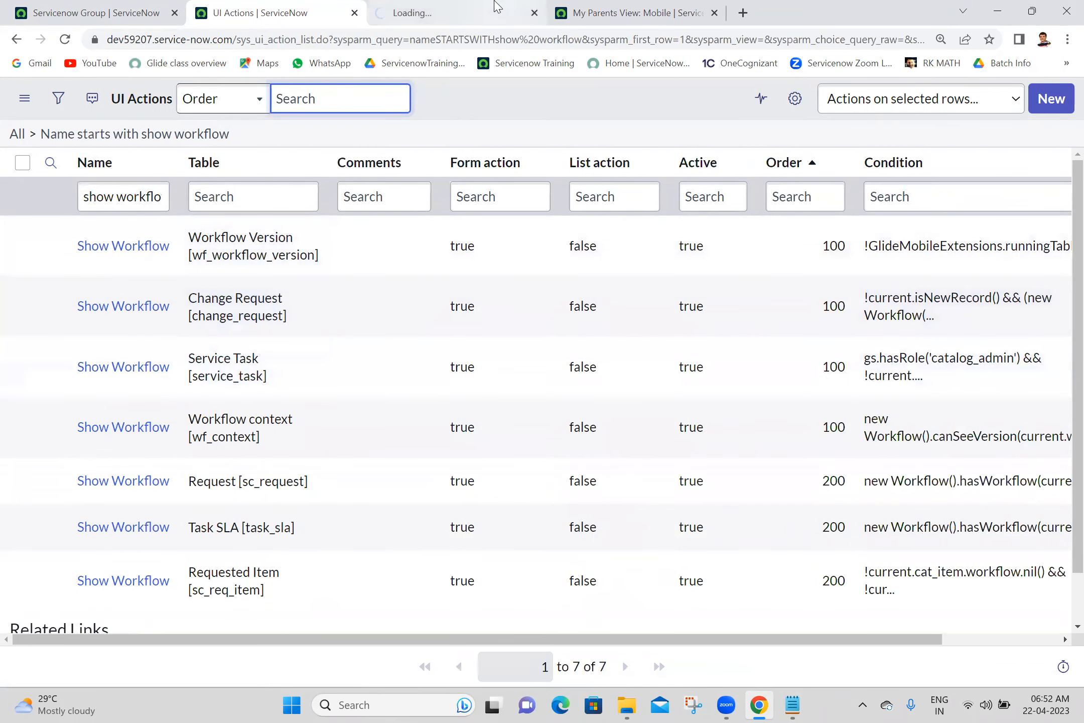
{"action": "left_click", "coordinate": [497, 7]}
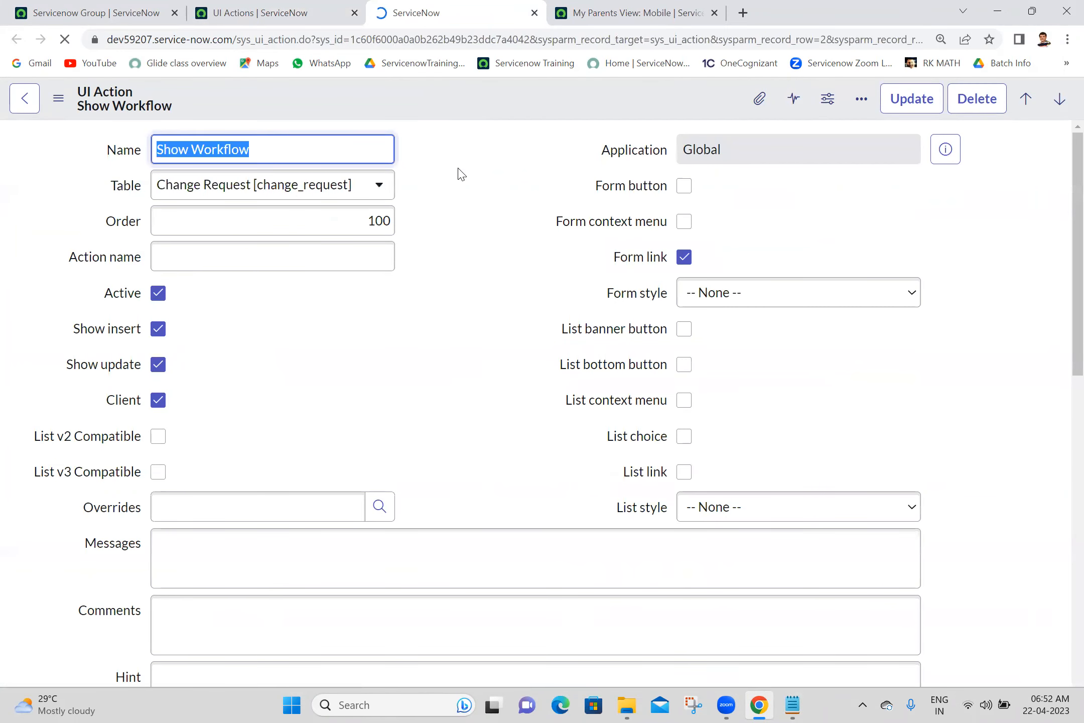
- Set the Show Workflow action's table to My Parent [u_my_parent] and save it via Insert and Stay
{"action": "left_click", "coordinate": [339, 188]}
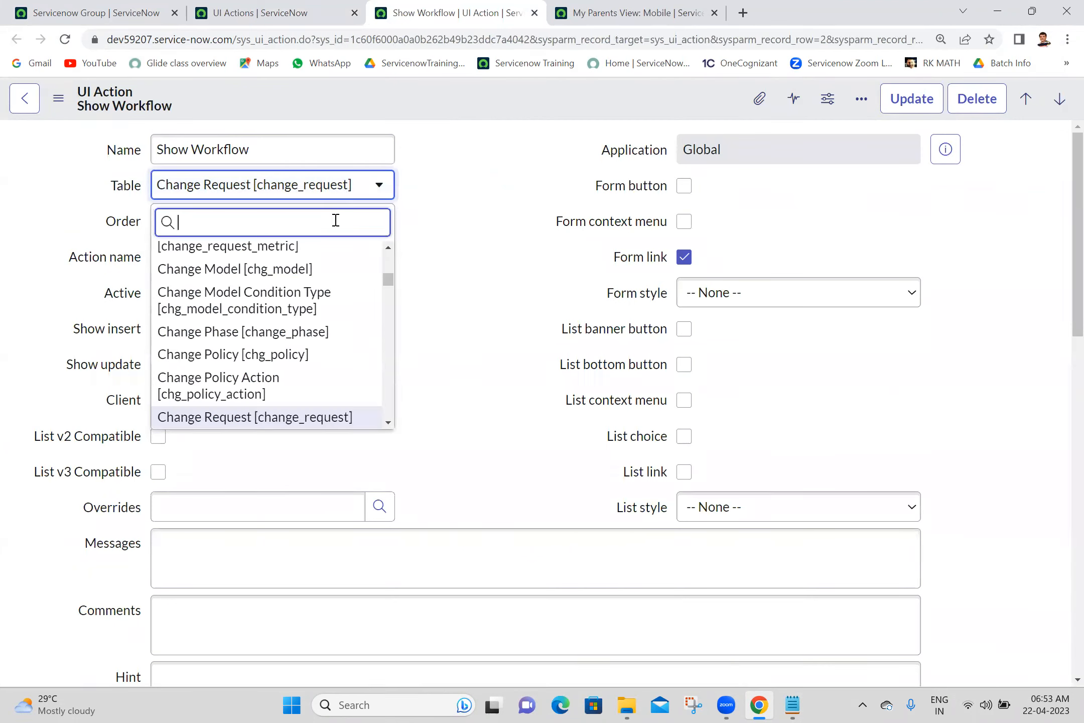
{"action": "type", "text": "u_my"}
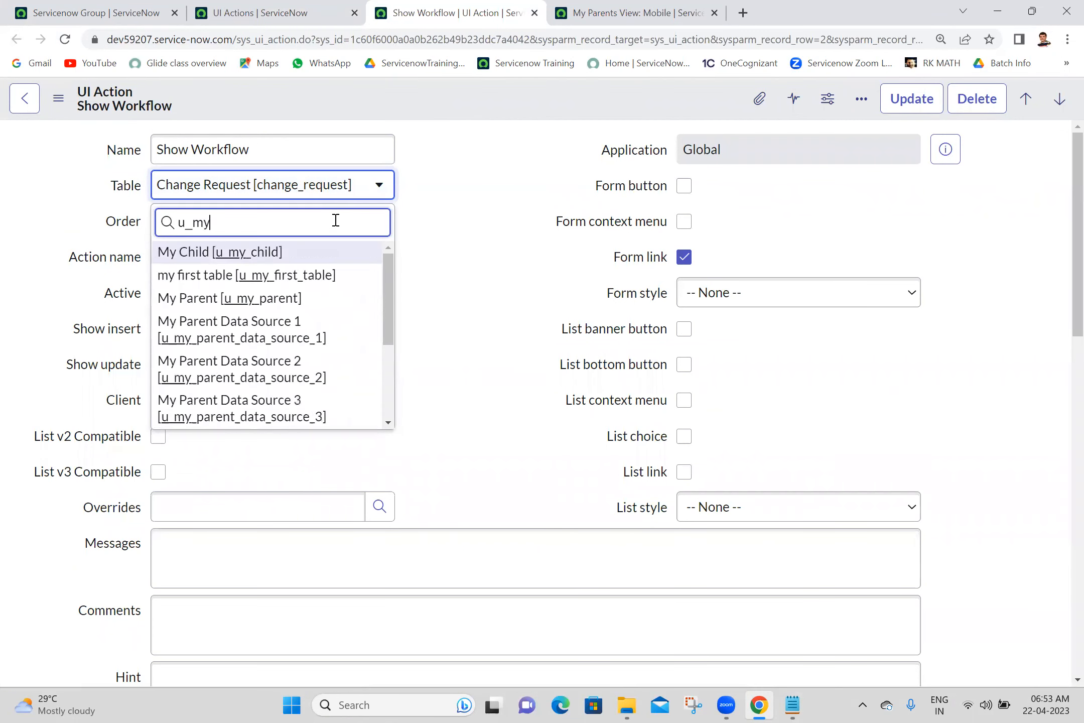
{"action": "type", "text": "_pr"}
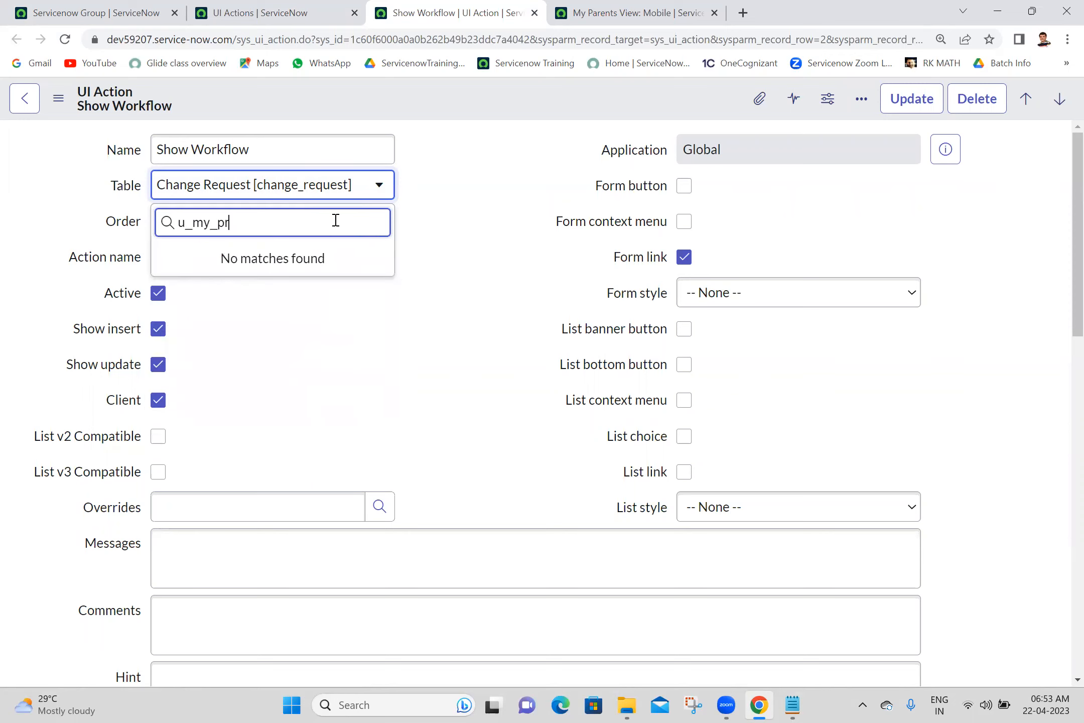
{"action": "key", "text": "BackSpace"}
{"action": "type", "text": "a"}
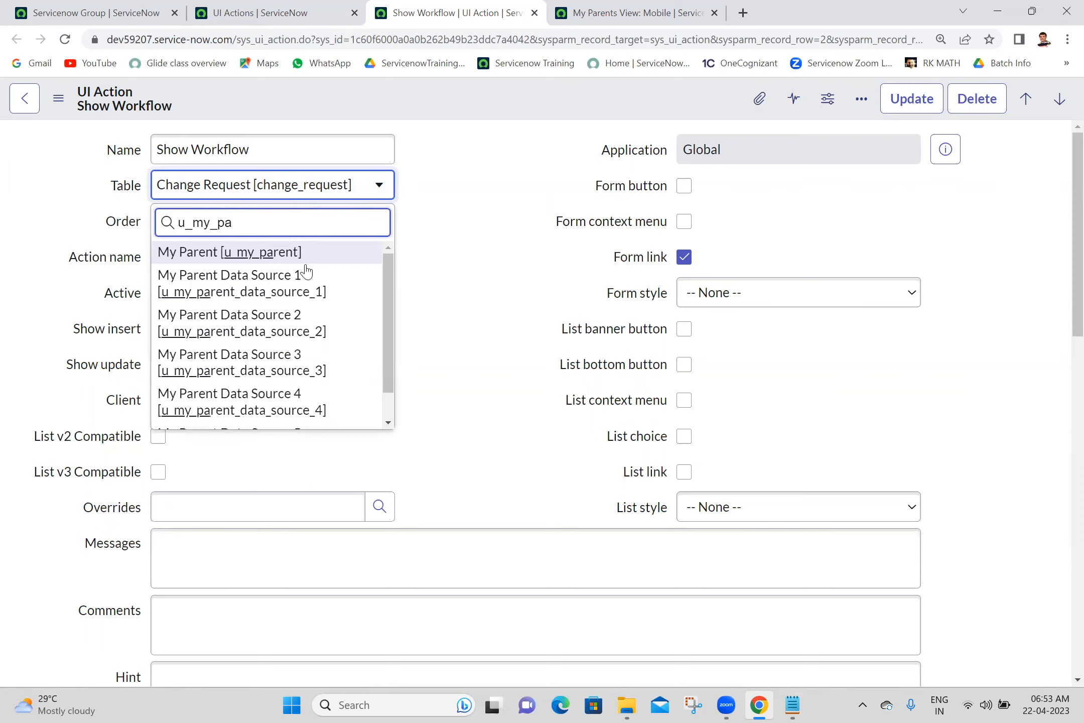
{"action": "left_click", "coordinate": [295, 252]}
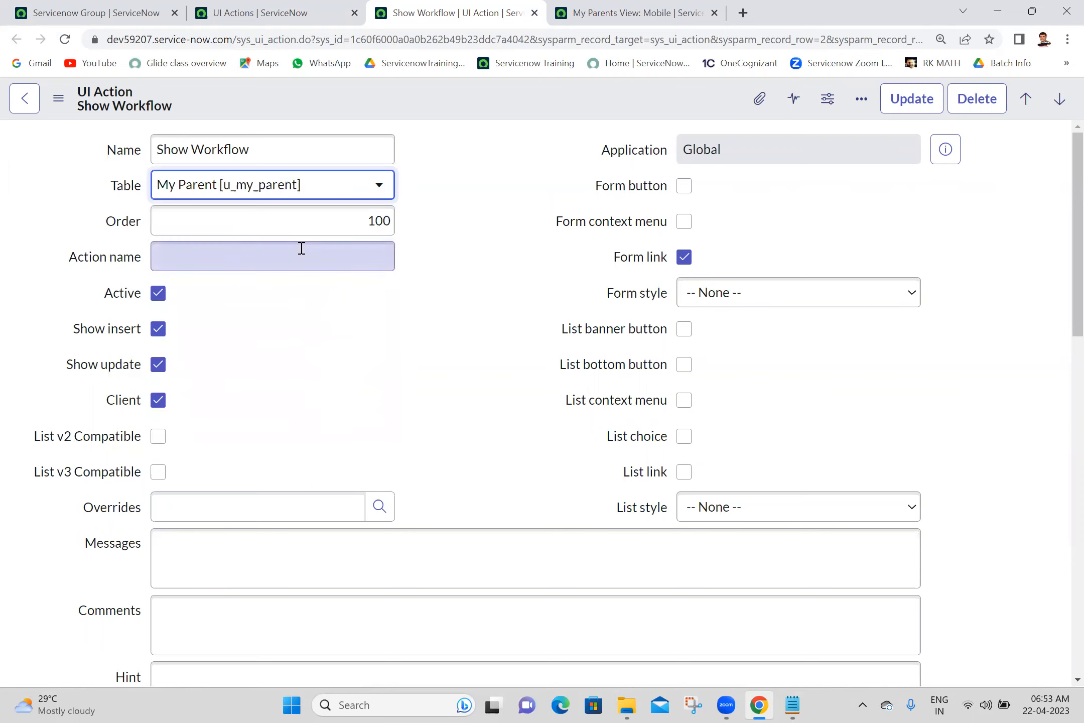
{"action": "right_click", "coordinate": [493, 96]}
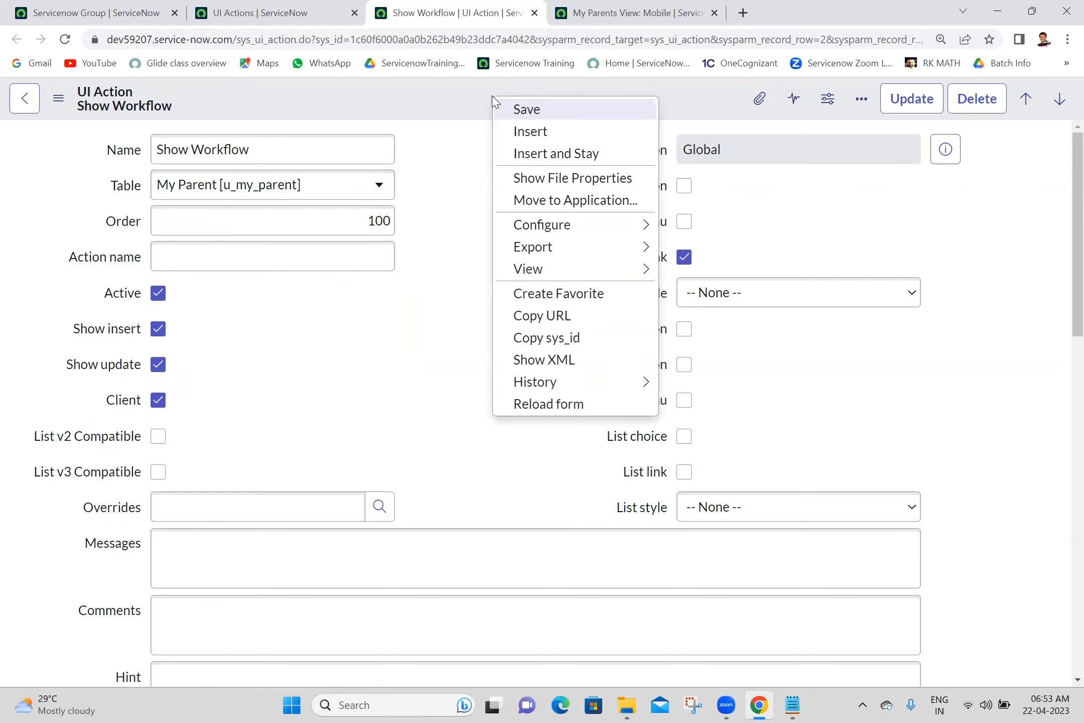
{"action": "left_click", "coordinate": [521, 153]}
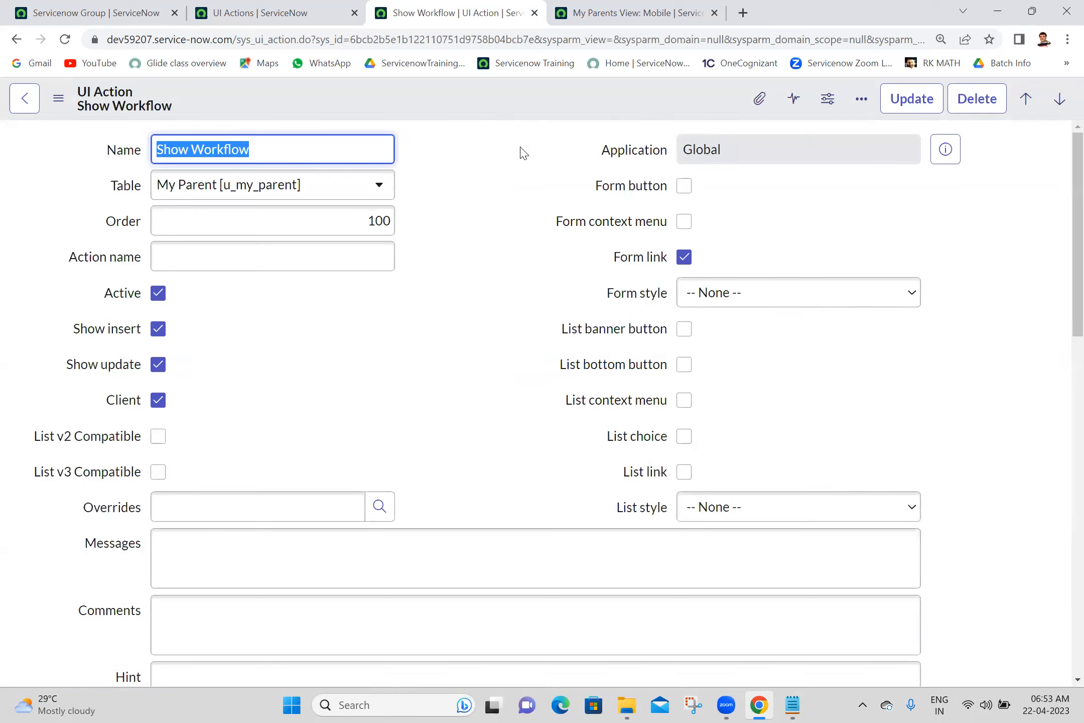
{"action": "left_click", "coordinate": [485, 169]}
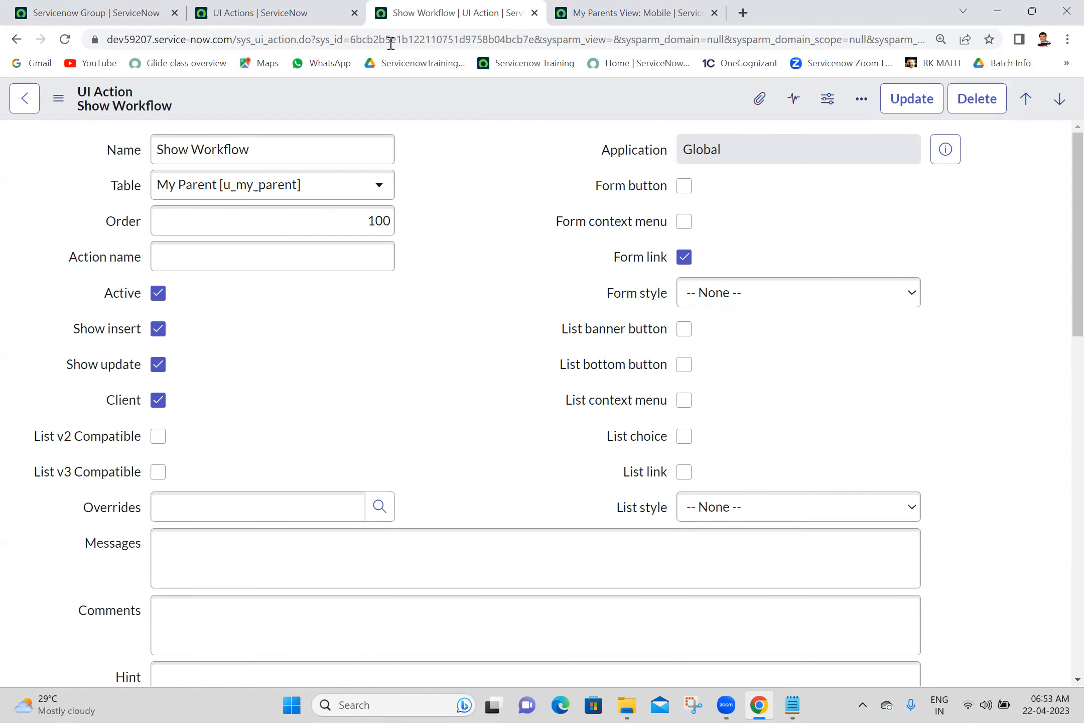
- Open the Workflow Editor via the 'workflow e' navigator filter and start a New Workflow
{"action": "left_click", "coordinate": [92, 8]}
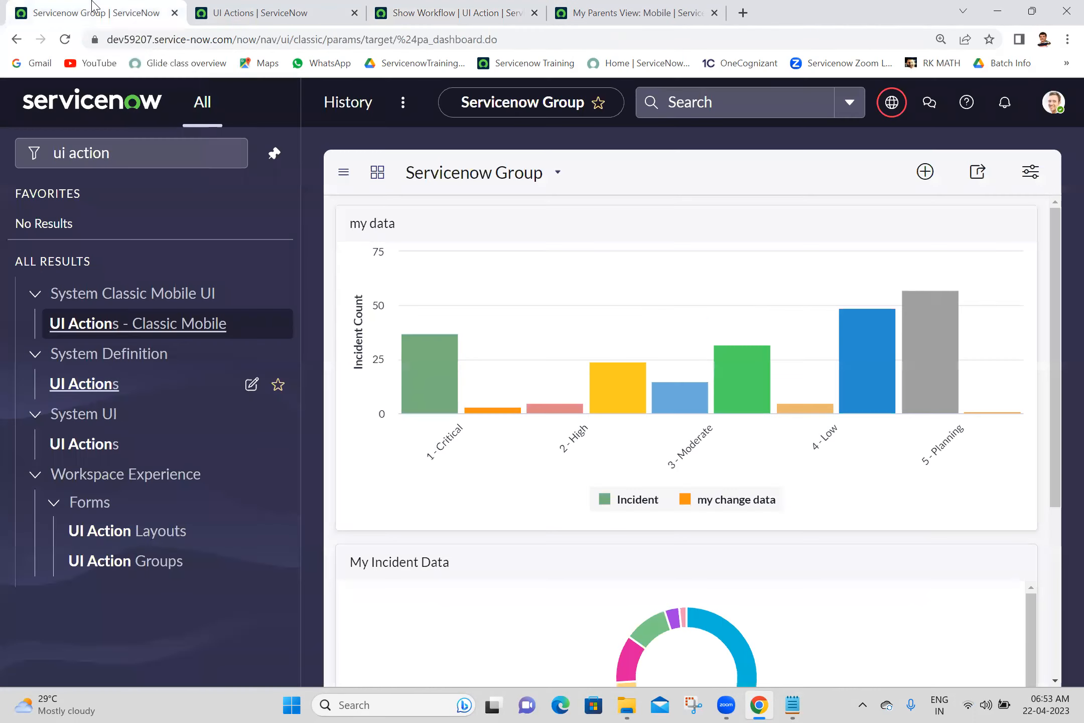
{"action": "left_click", "coordinate": [173, 144]}
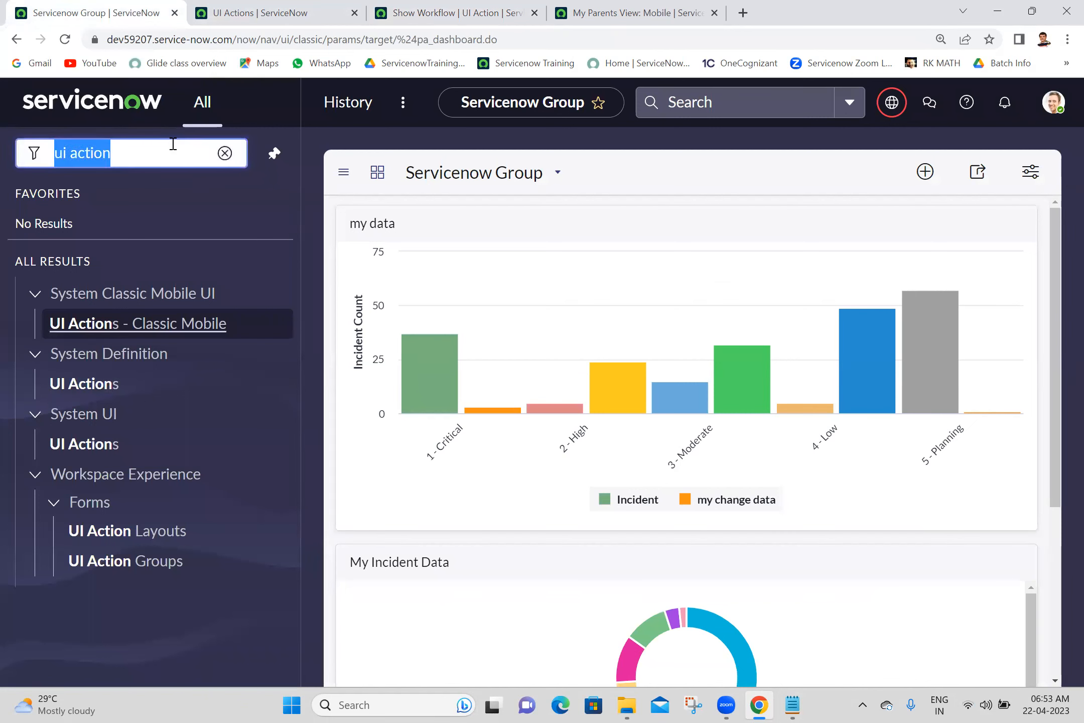
{"action": "type", "text": "workflow e"}
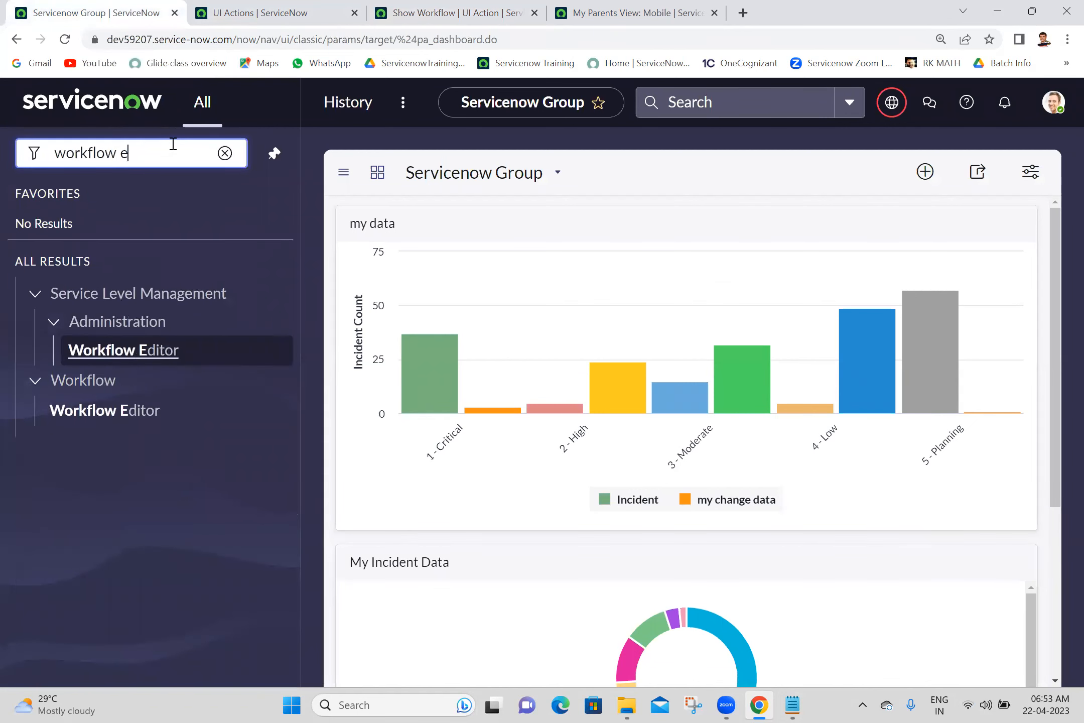
{"action": "left_click", "coordinate": [106, 413]}
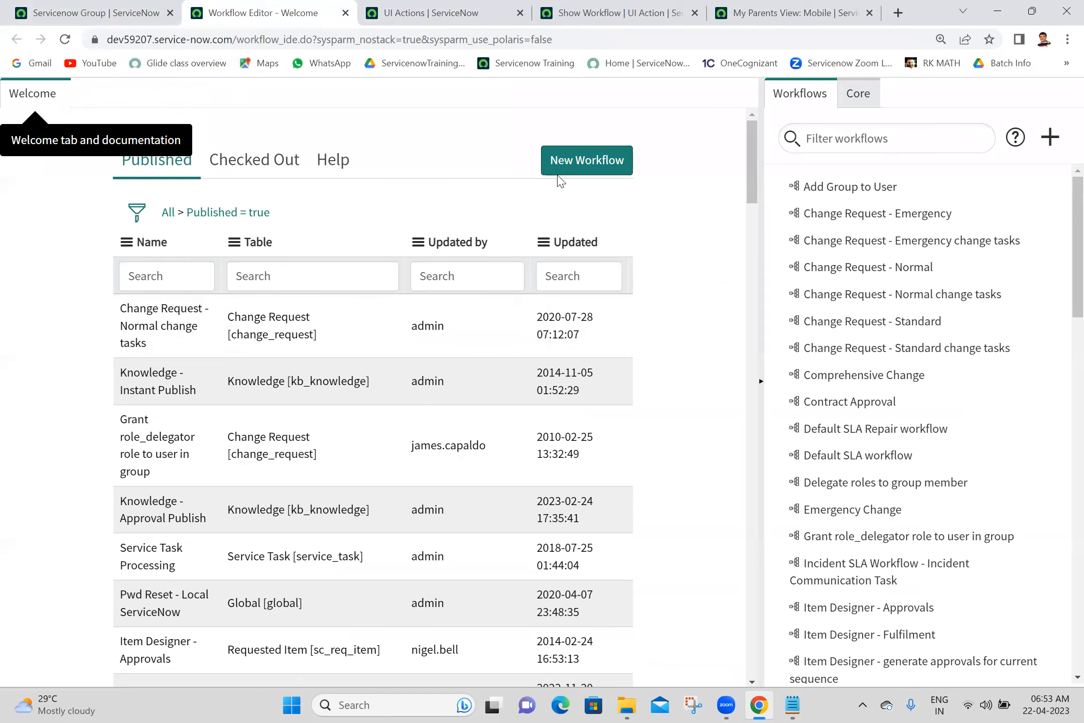
{"action": "left_click", "coordinate": [575, 173]}
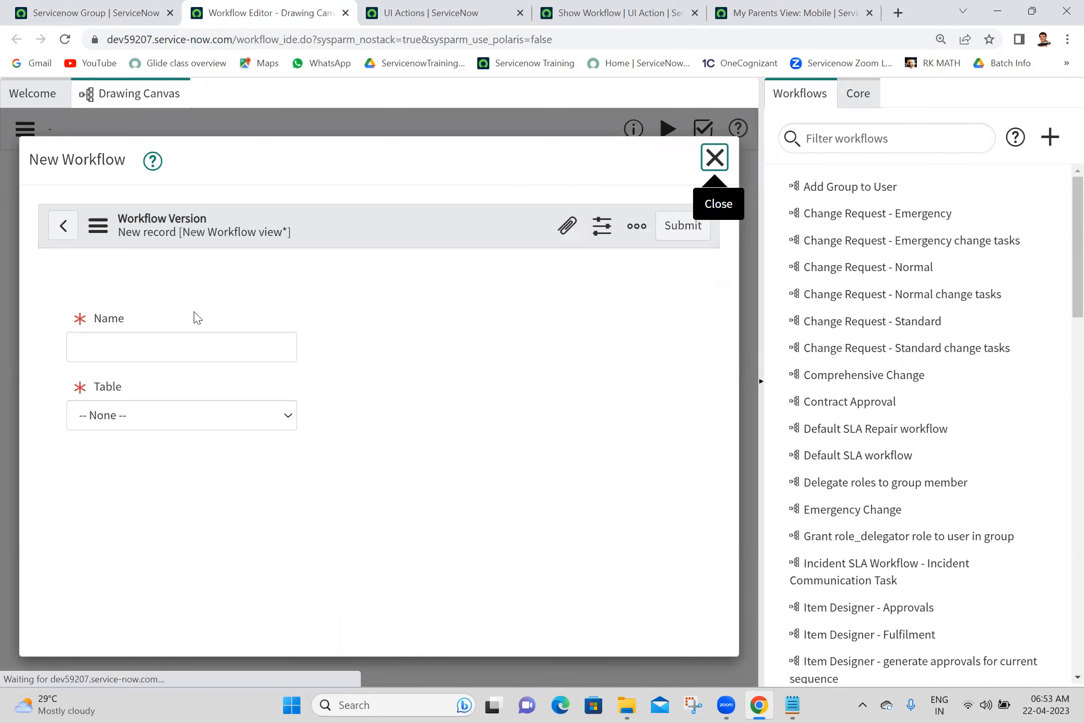
- Submit a new workflow named 'my parent workflow' on the My Parent [u_my_parent] table
{"action": "left_click", "coordinate": [182, 352]}
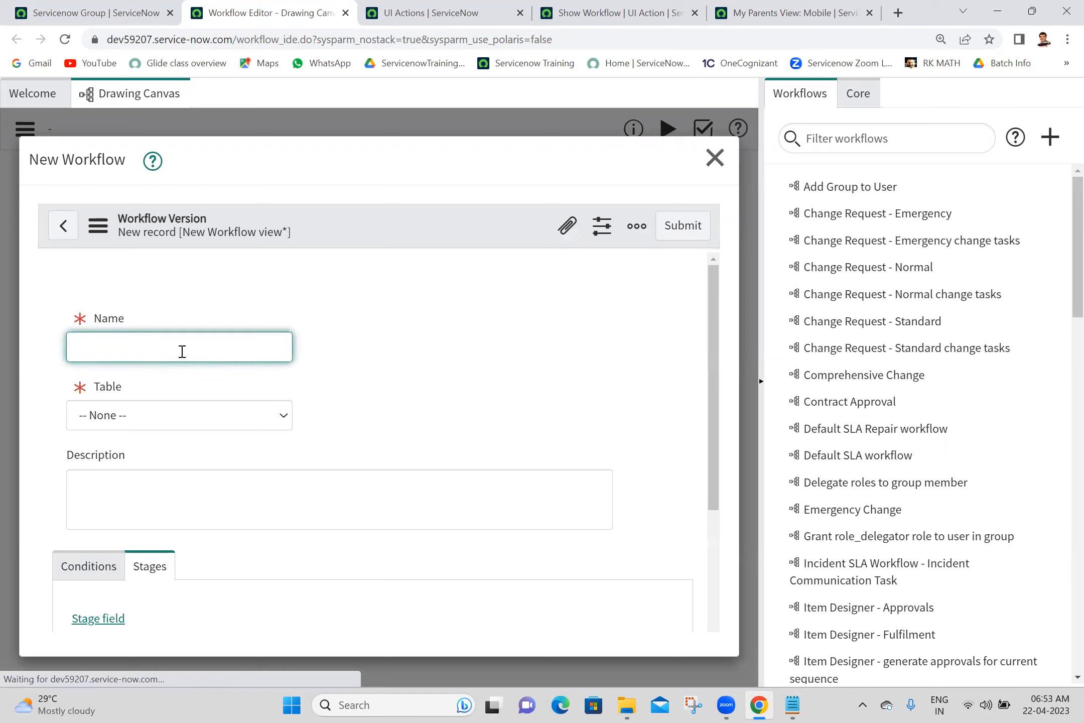
{"action": "type", "text": "my"}
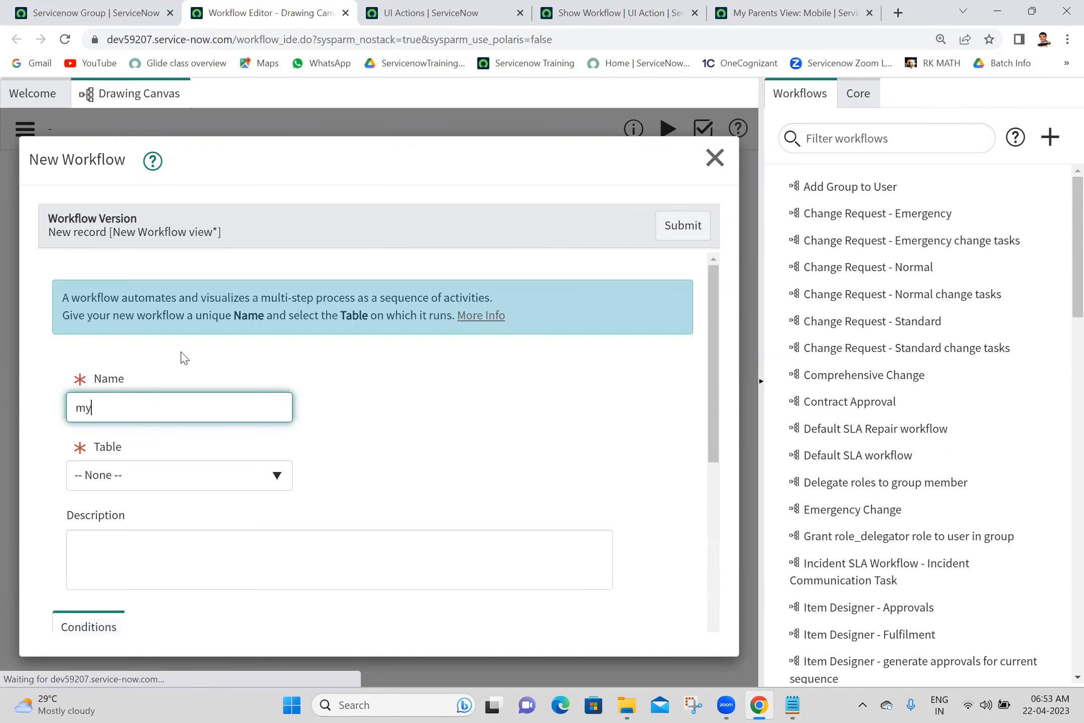
{"action": "type", "text": " parent workflow"}
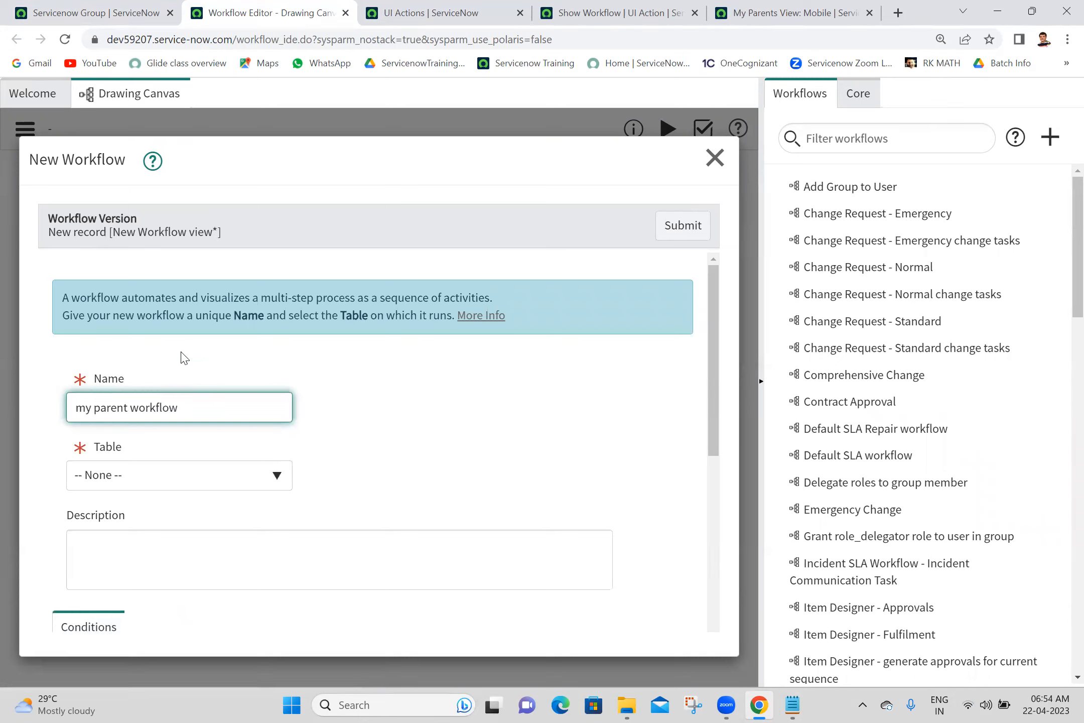
{"action": "left_click", "coordinate": [451, 198]}
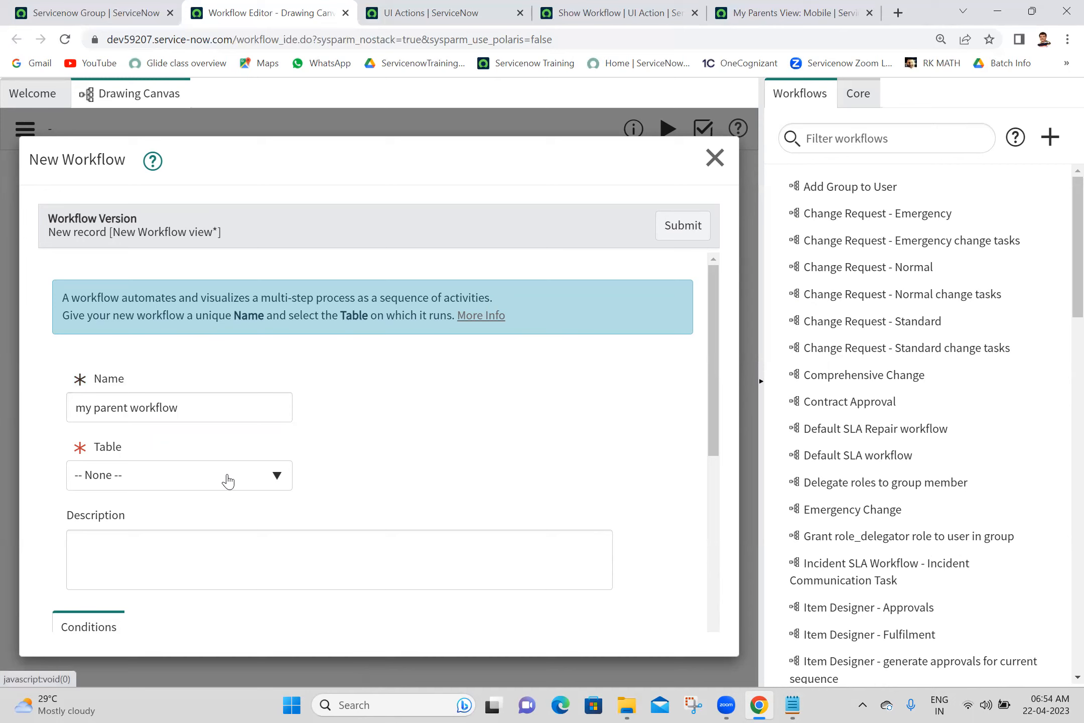
{"action": "left_click", "coordinate": [228, 481]}
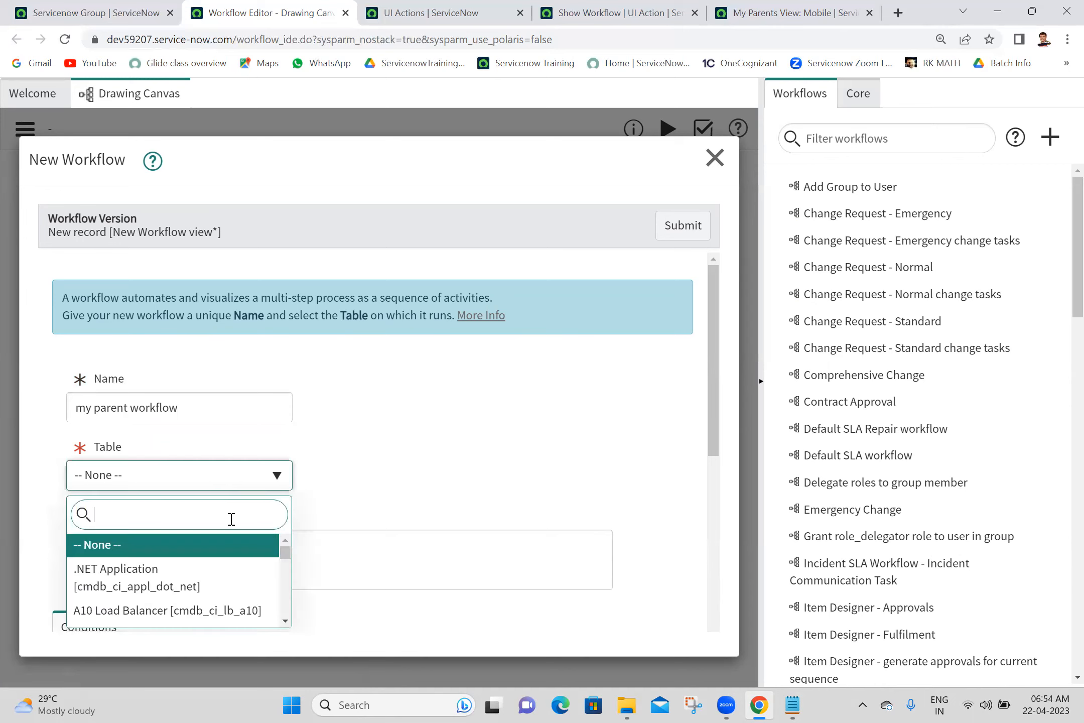
{"action": "type", "text": "my parent"}
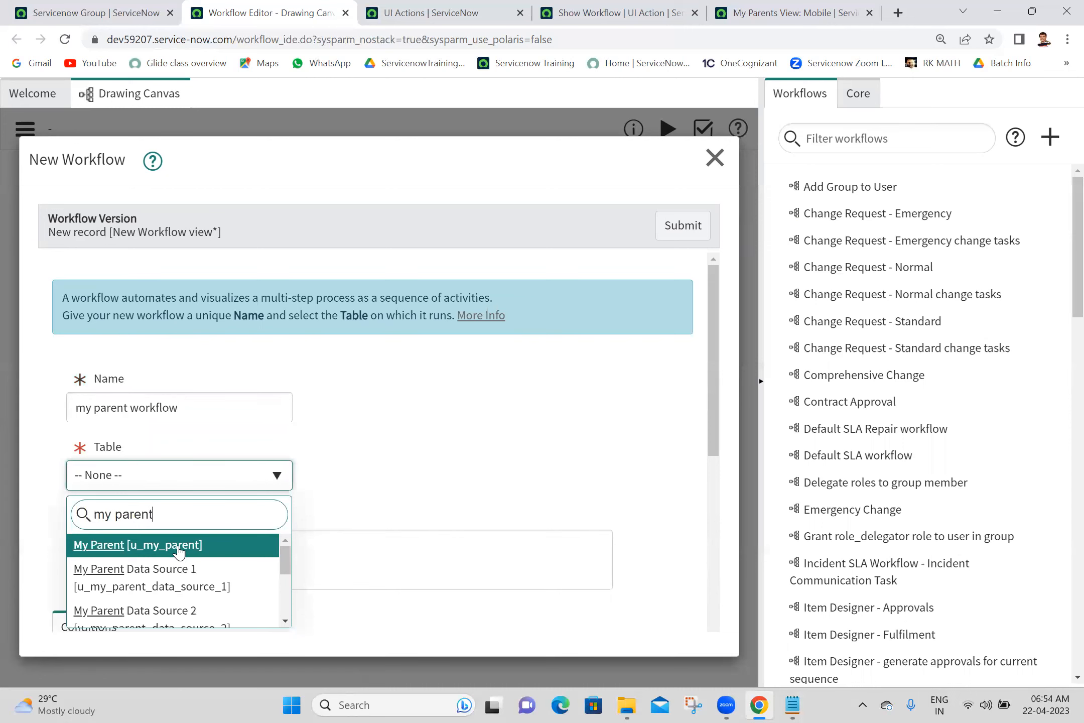
{"action": "left_click", "coordinate": [179, 549]}
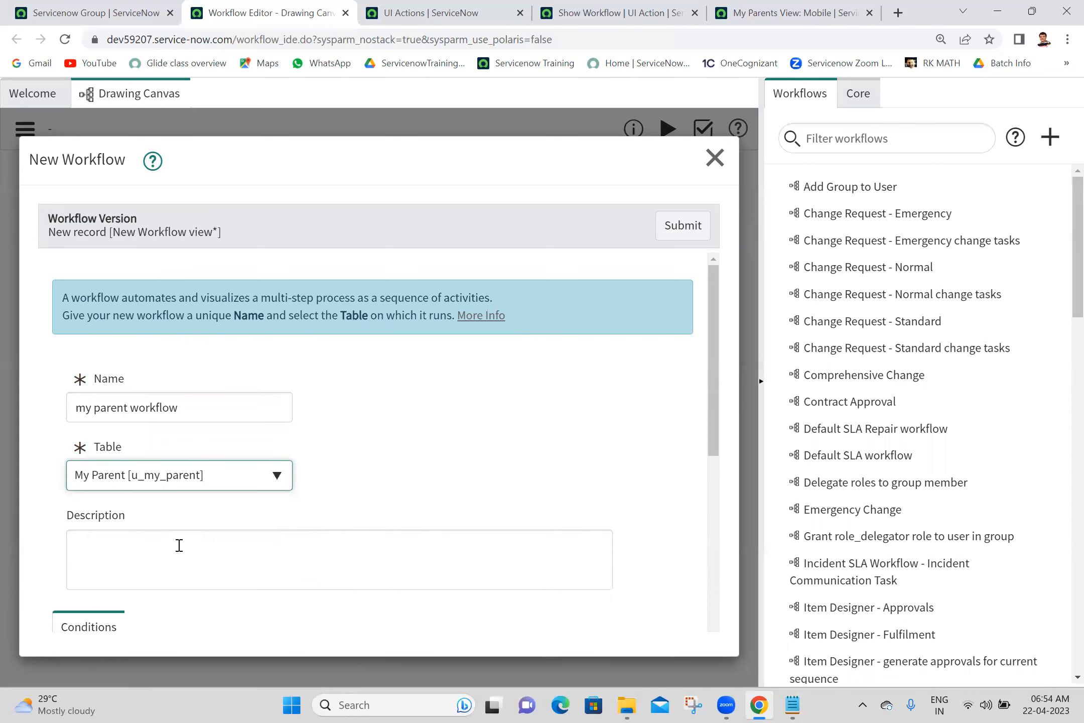
{"action": "left_click", "coordinate": [683, 238]}
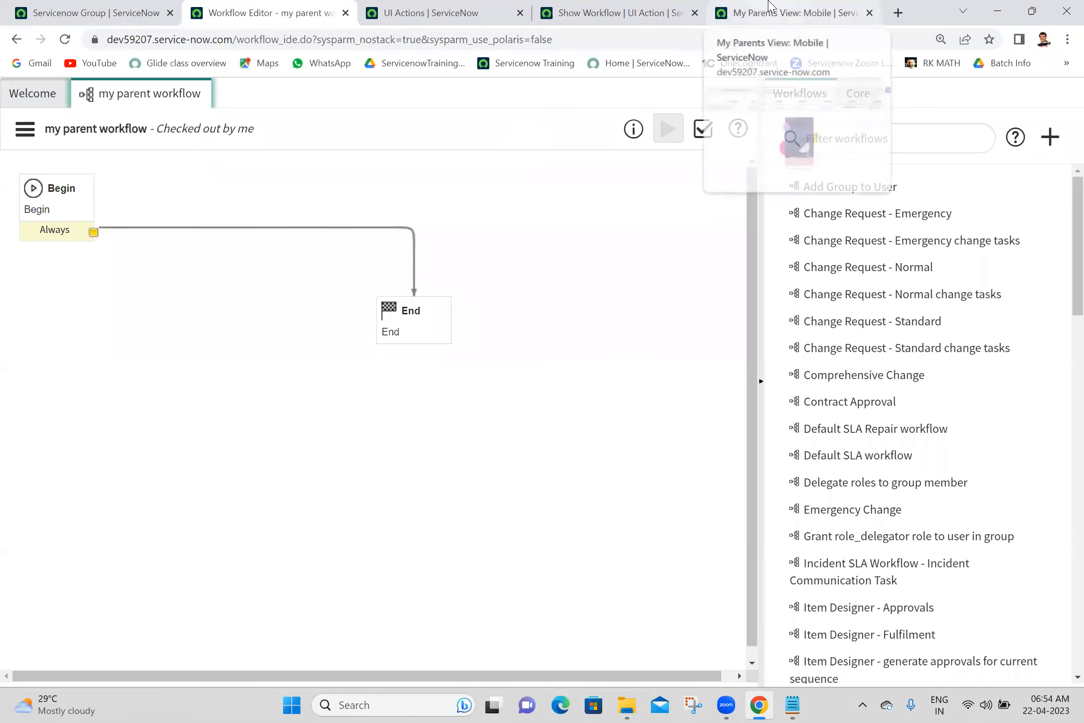
{"action": "left_click", "coordinate": [798, 12]}
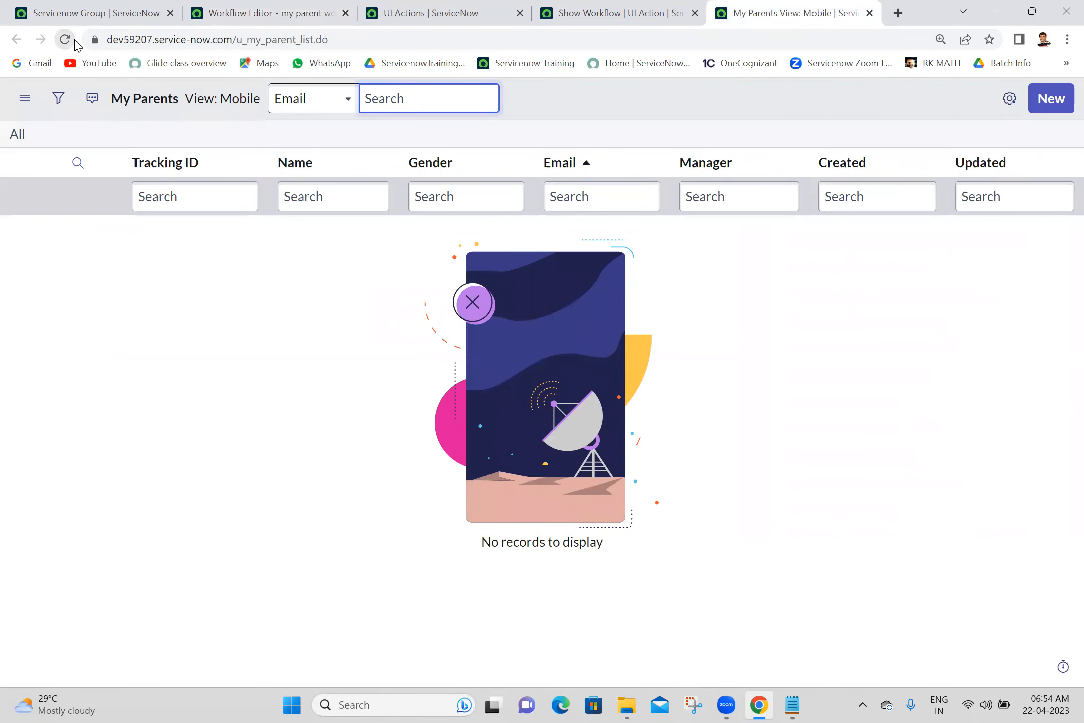
- Reload the My Parents list and save a new blank My Parent record
{"action": "left_click", "coordinate": [74, 41]}
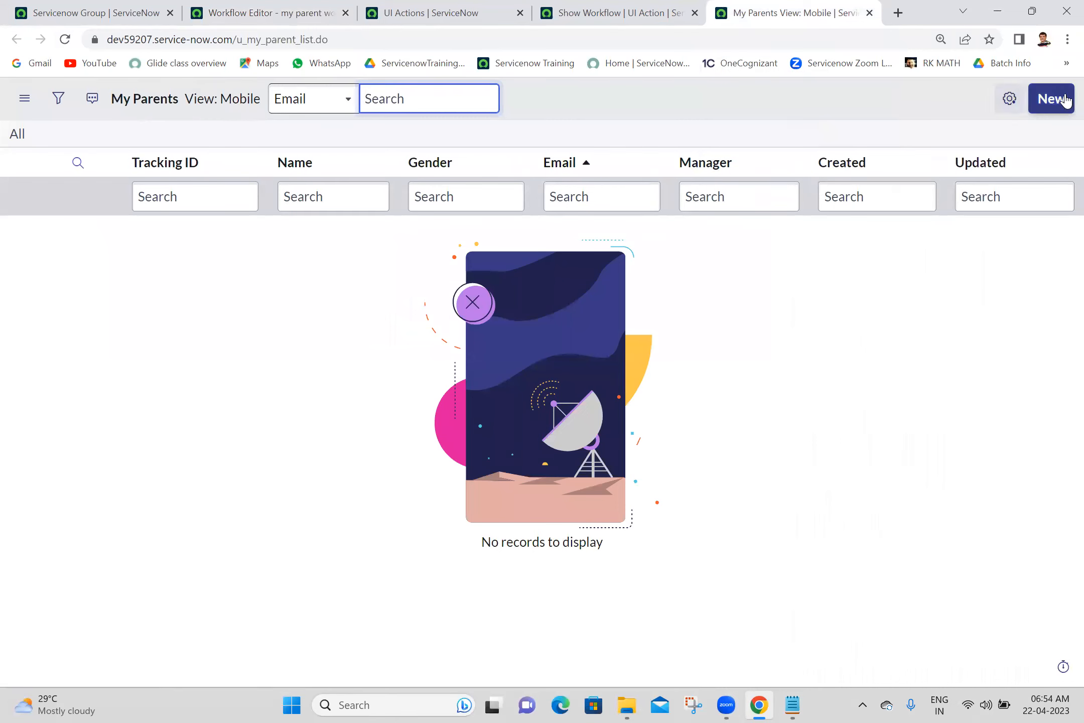
{"action": "left_click", "coordinate": [1058, 104]}
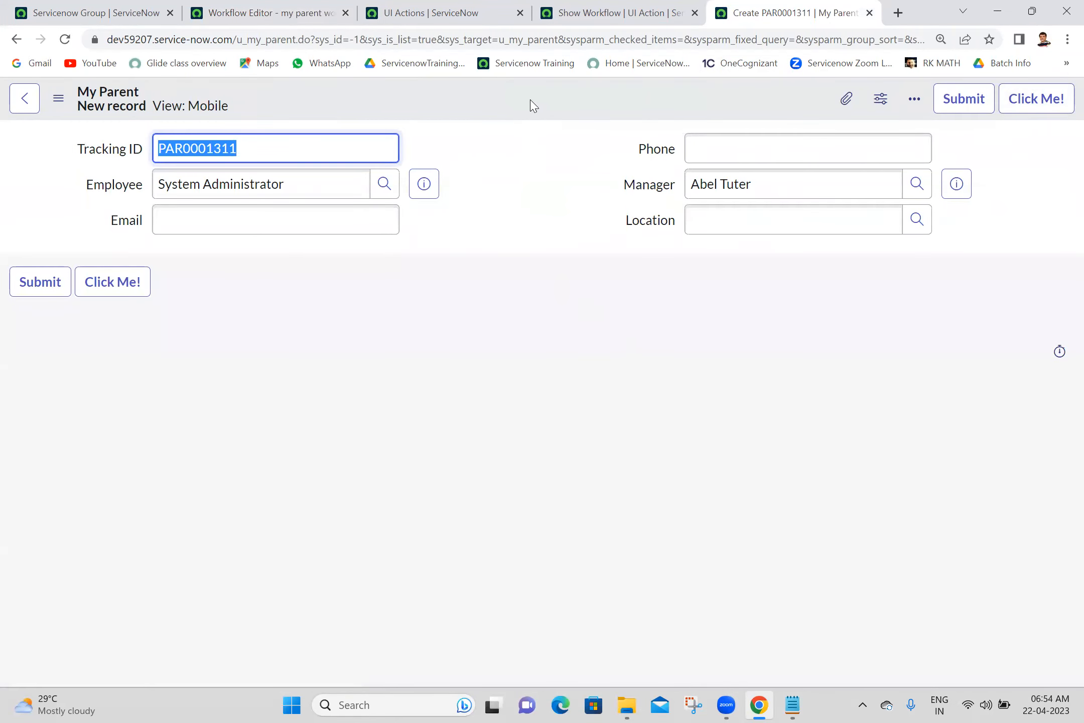
{"action": "right_click", "coordinate": [531, 104]}
{"action": "left_click", "coordinate": [549, 115]}
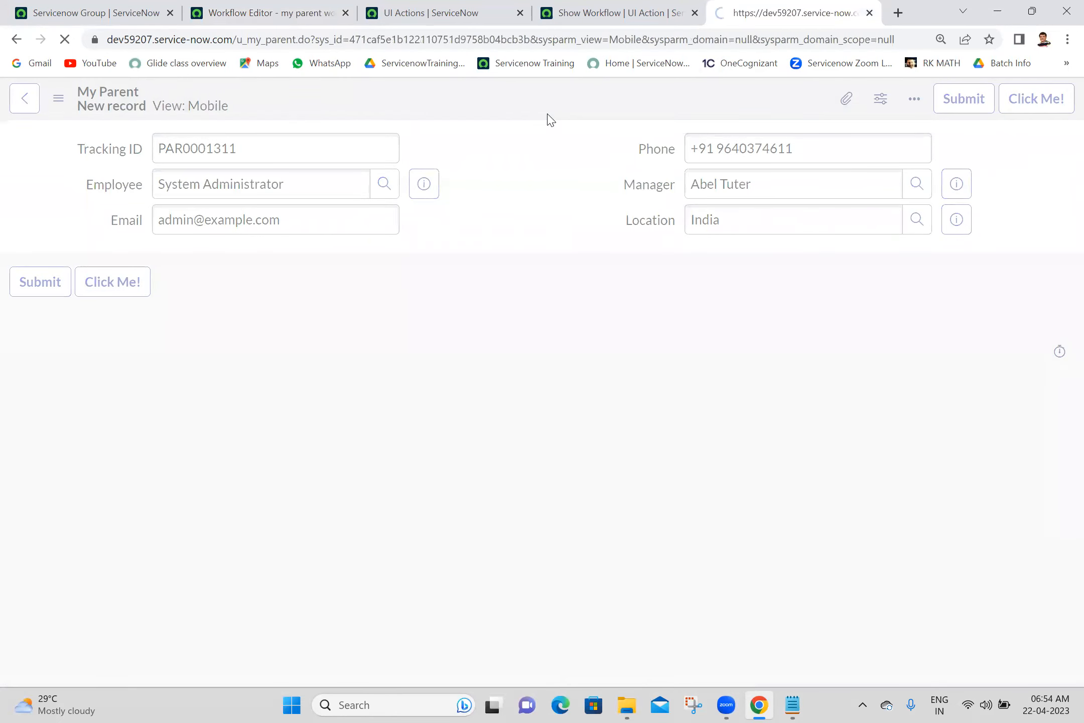
{"action": "left_click", "coordinate": [492, 186]}
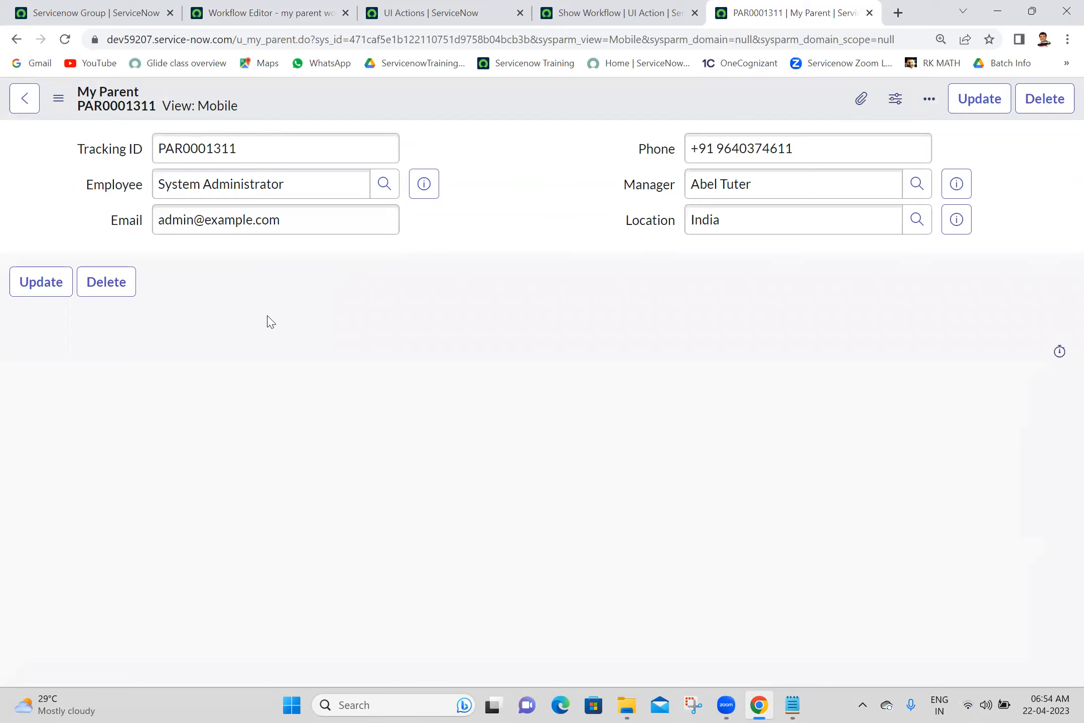
{"action": "left_click", "coordinate": [558, 10]}
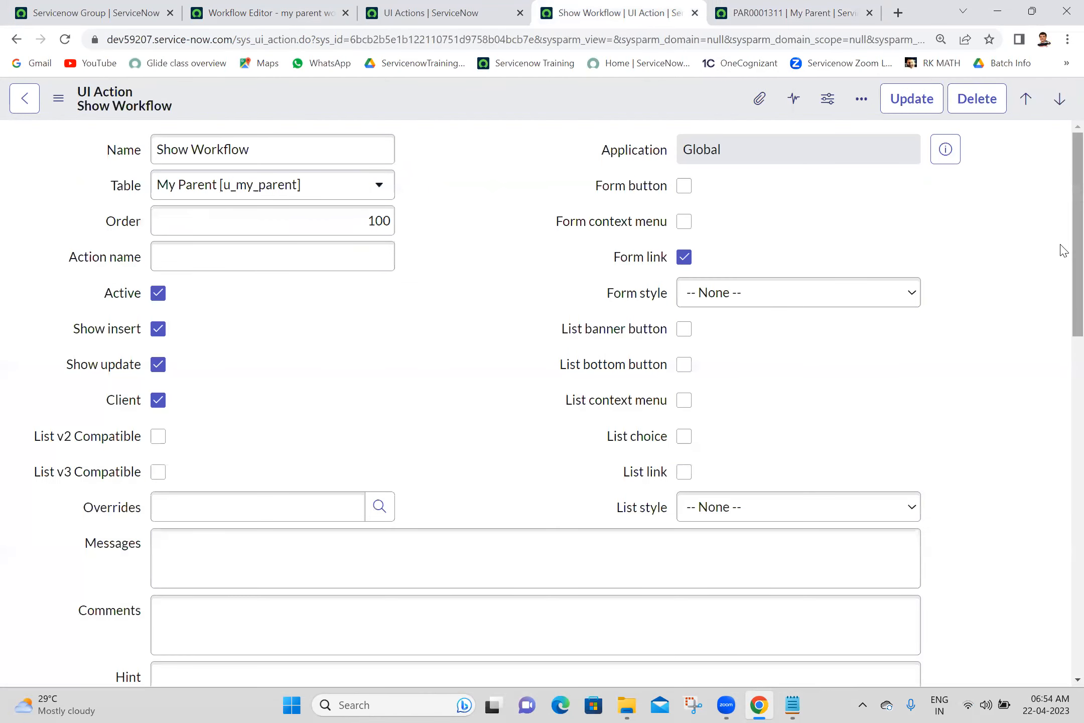
- Publish 'my parent workflow' in the Workflow Editor and reload the My Parent record
{"action": "scroll", "coordinate": [1062, 301], "scroll_direction": "down", "scroll_amount": 5}
{"action": "left_click", "coordinate": [601, 461]}
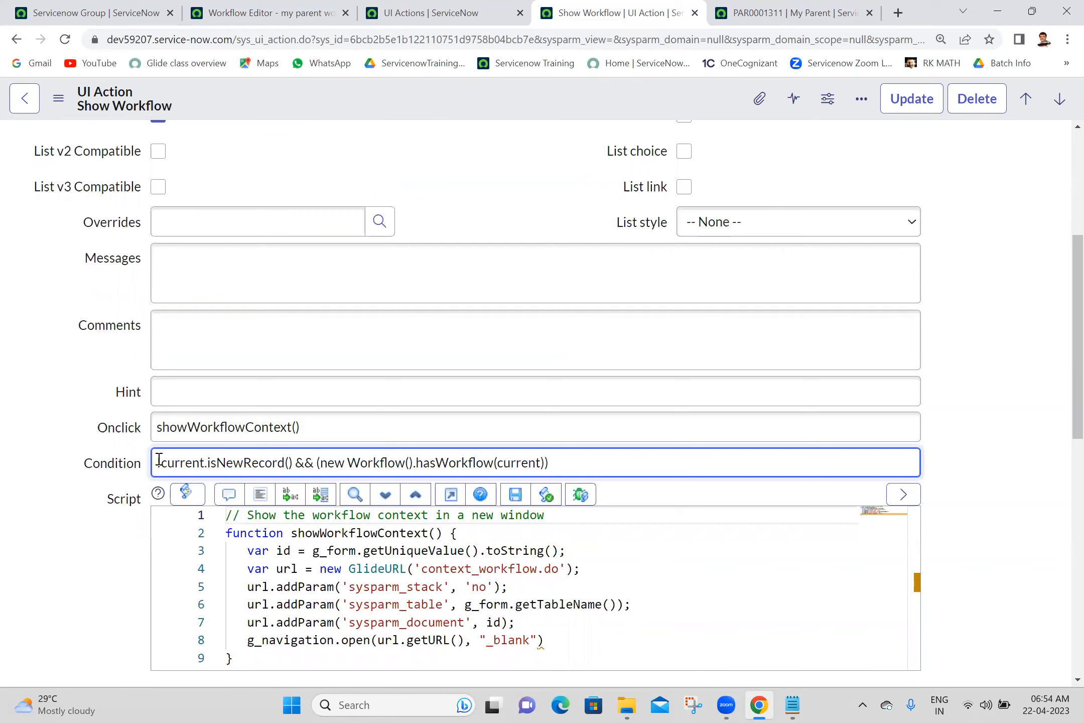
{"action": "left_click", "coordinate": [770, 6]}
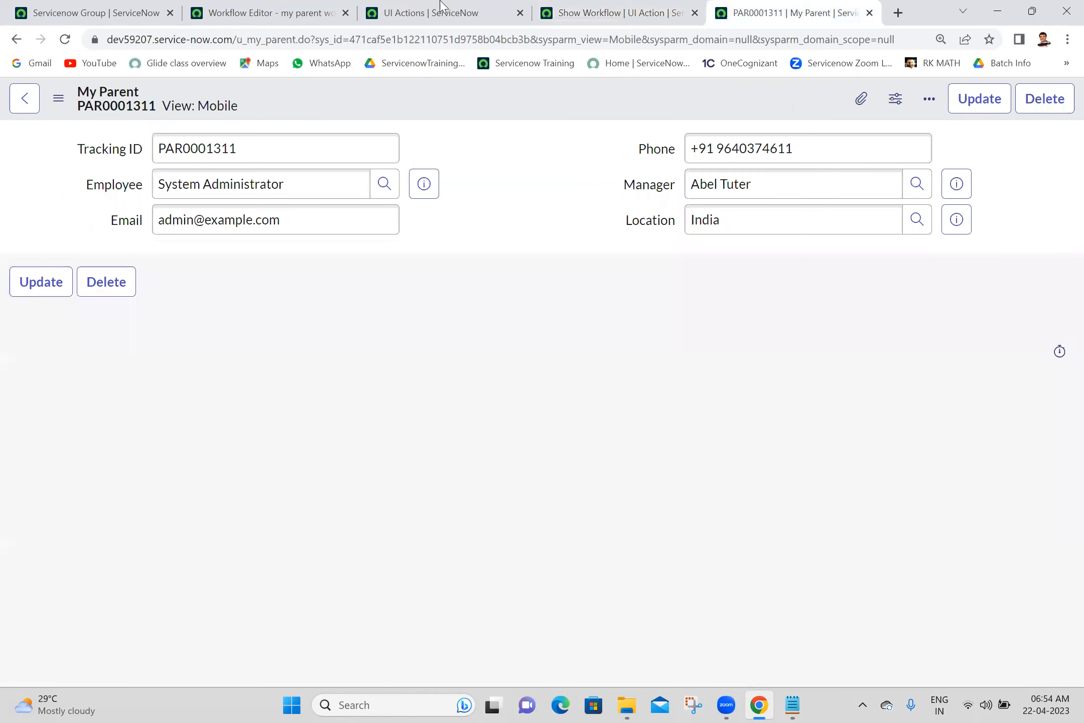
{"action": "left_click", "coordinate": [427, 6]}
{"action": "left_click", "coordinate": [311, 10]}
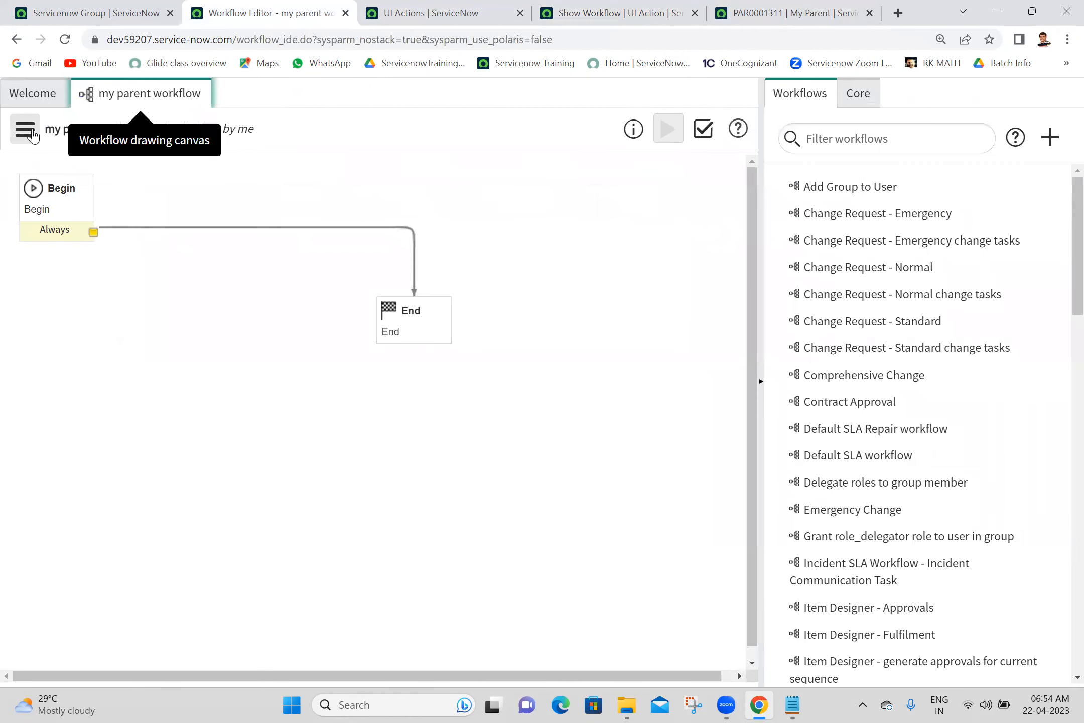
{"action": "left_click", "coordinate": [25, 129]}
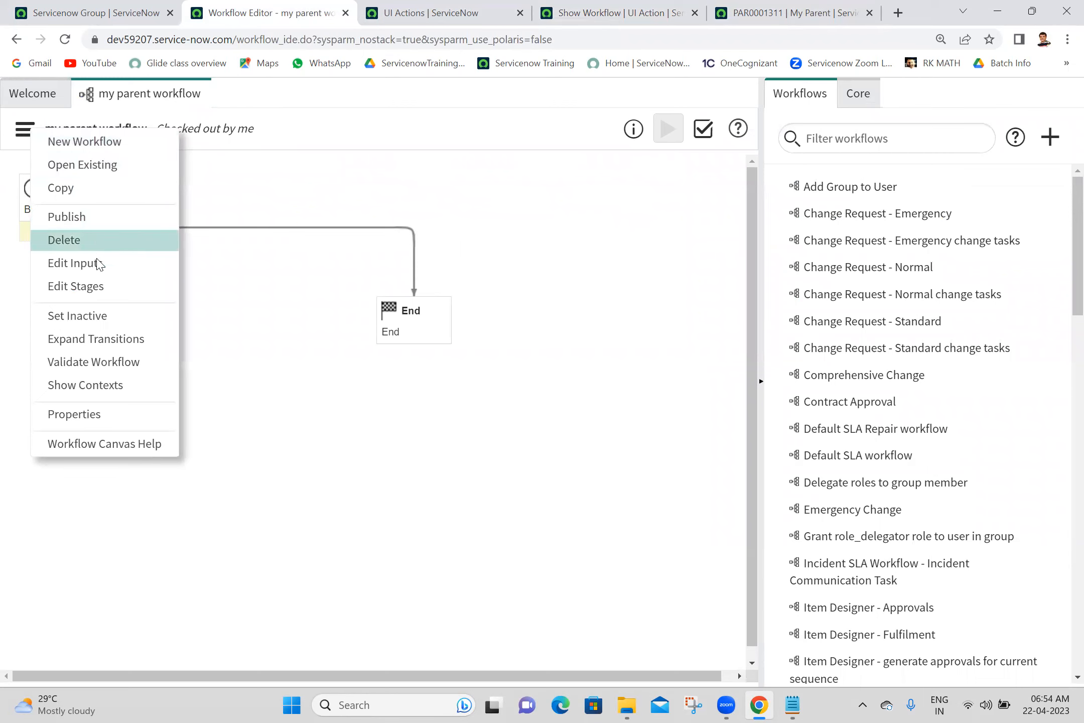
{"action": "left_click", "coordinate": [99, 219]}
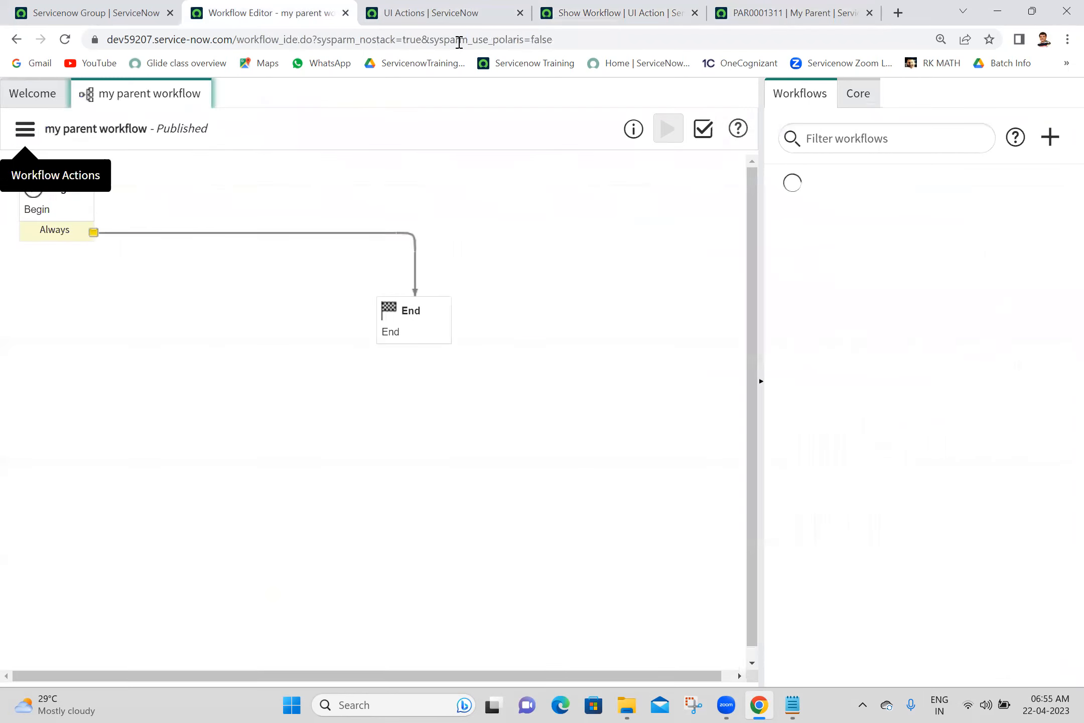
{"action": "left_click", "coordinate": [793, 12]}
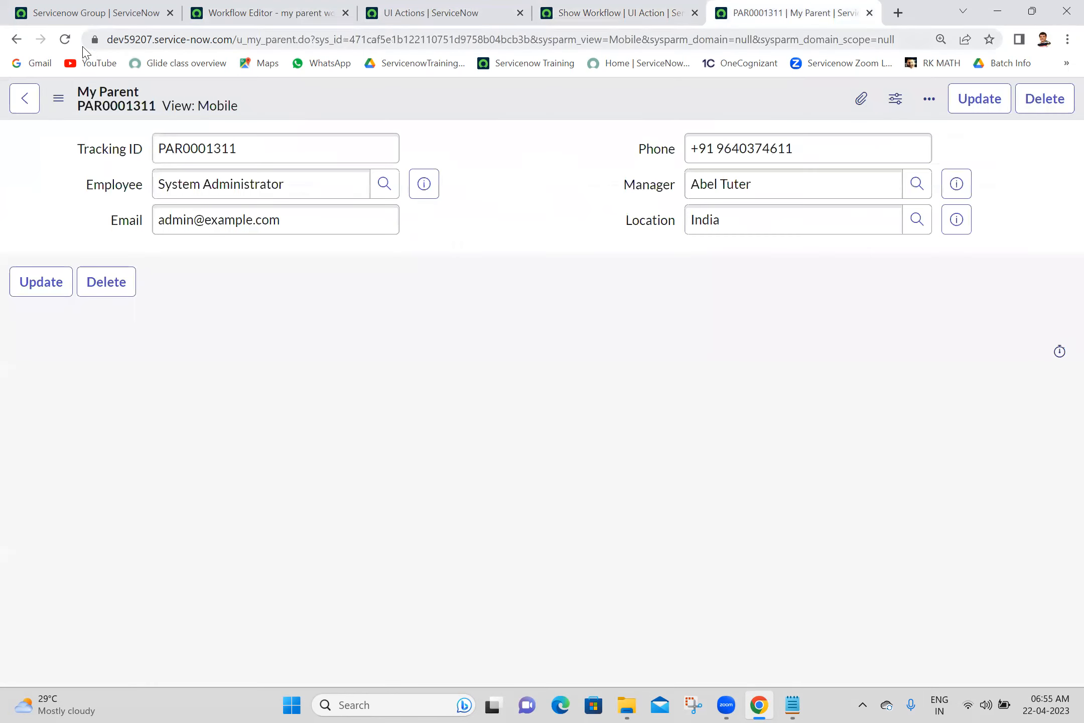
{"action": "left_click", "coordinate": [65, 40]}
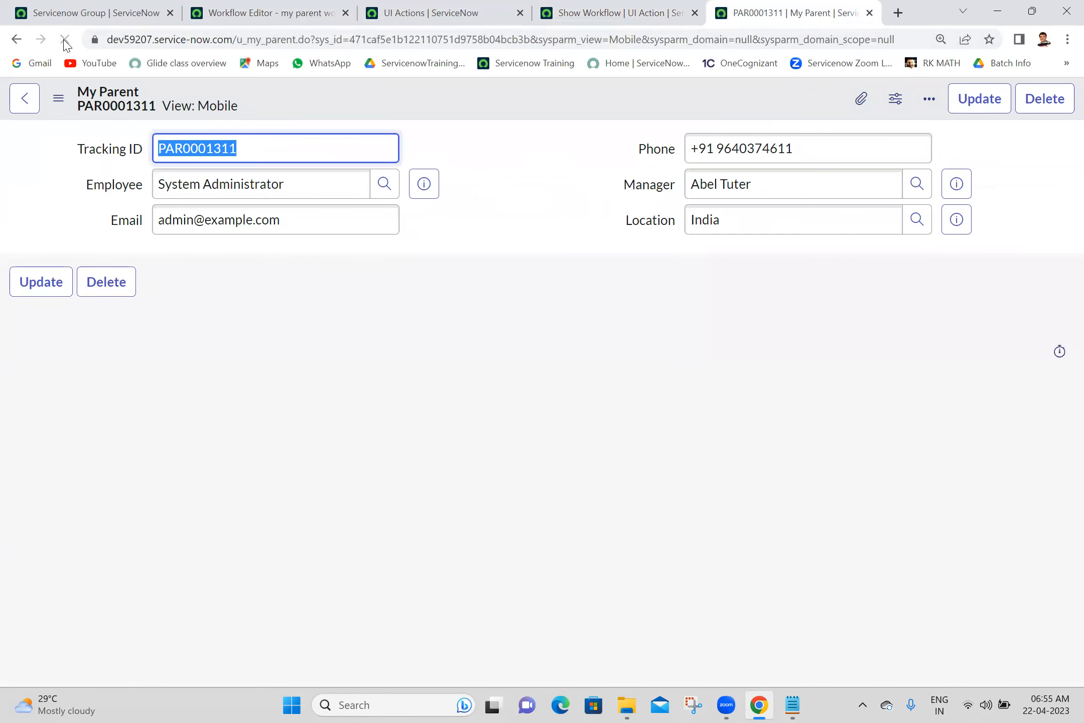
- Prefix the Show Workflow action's Condition with // and save the UI action
{"action": "left_click", "coordinate": [409, 7]}
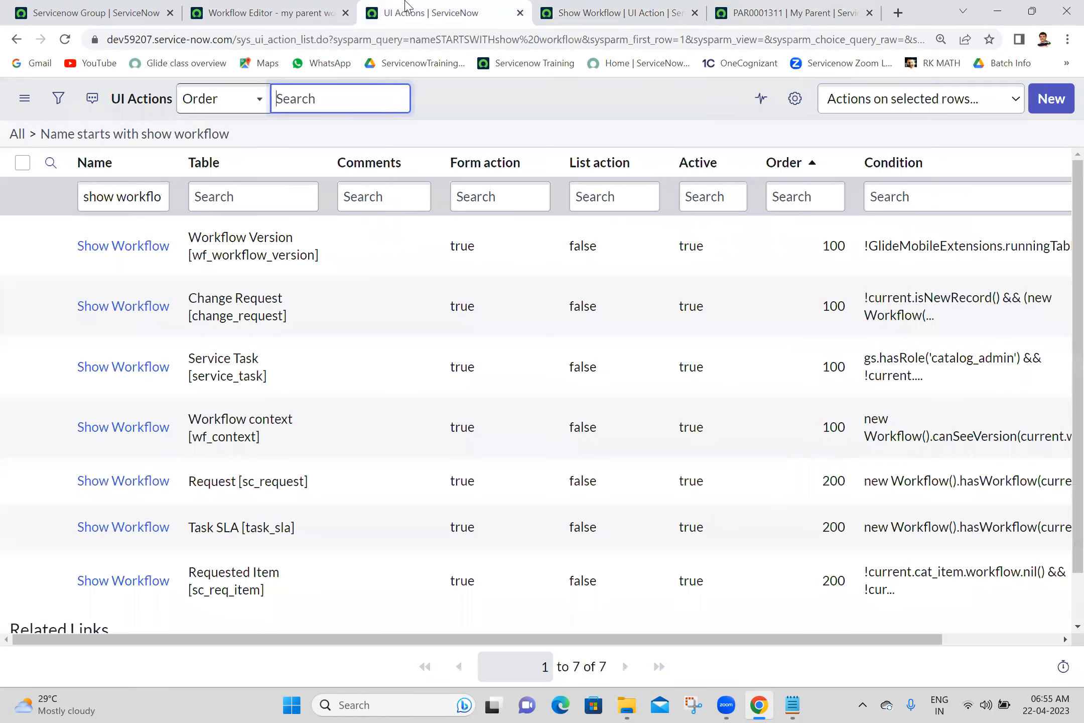
{"action": "left_click", "coordinate": [687, 6]}
{"action": "scroll", "coordinate": [1063, 227], "scroll_direction": "up", "scroll_amount": 4}
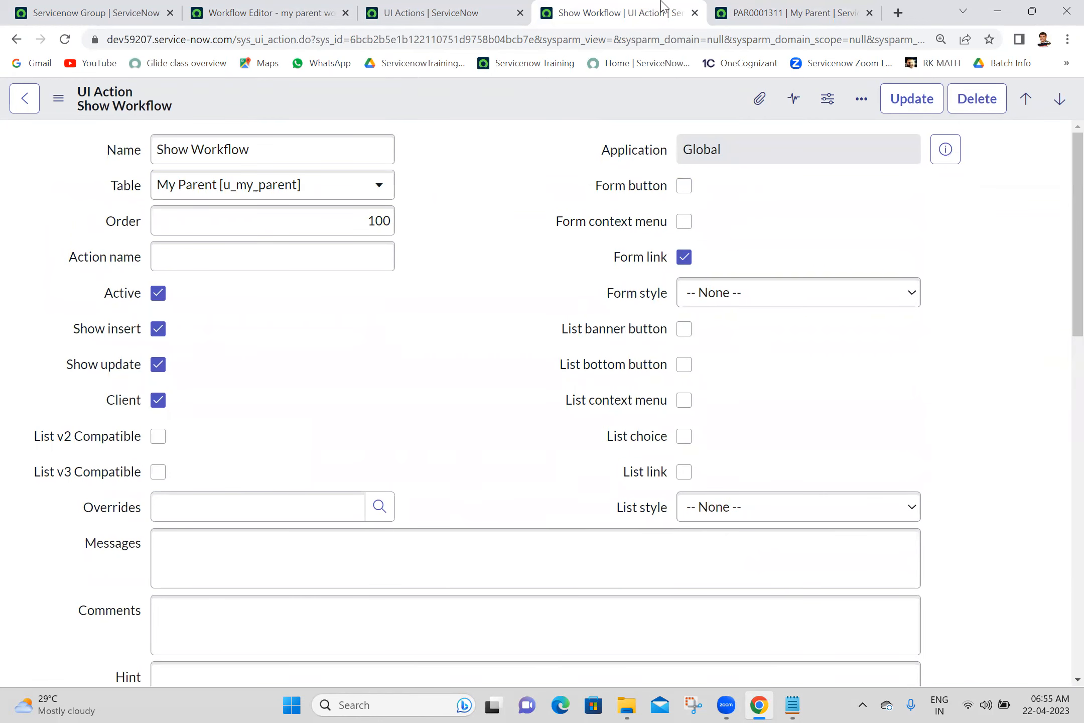
{"action": "left_click", "coordinate": [508, 7]}
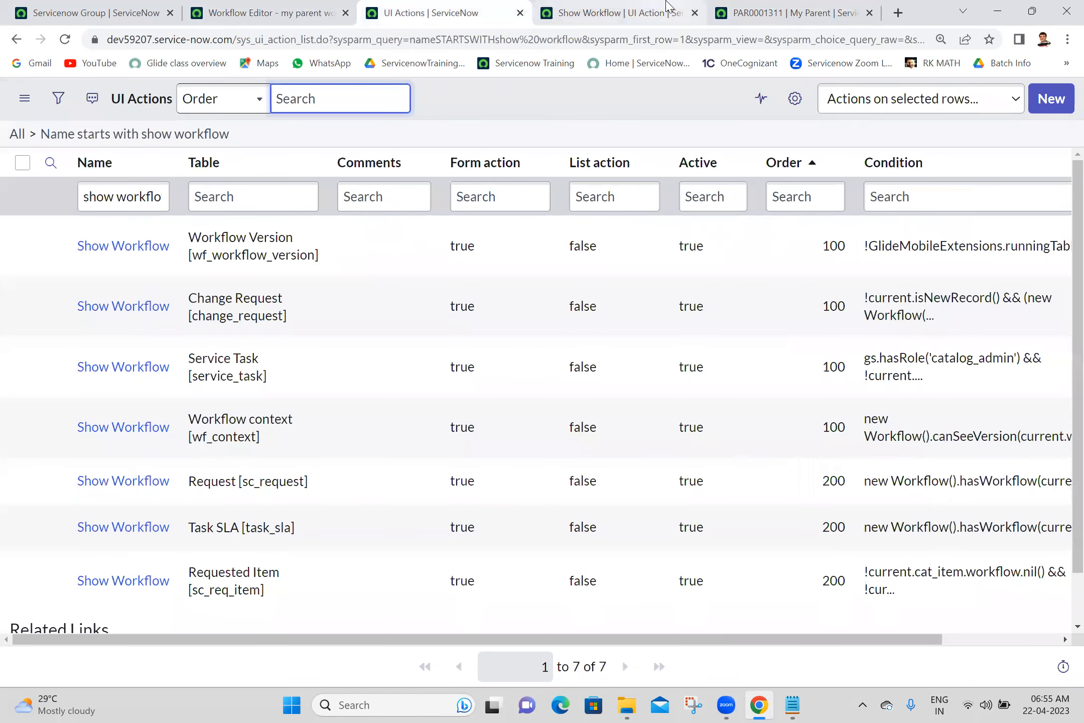
{"action": "left_click", "coordinate": [668, 7]}
{"action": "scroll", "coordinate": [1060, 310], "scroll_direction": "down", "scroll_amount": 5}
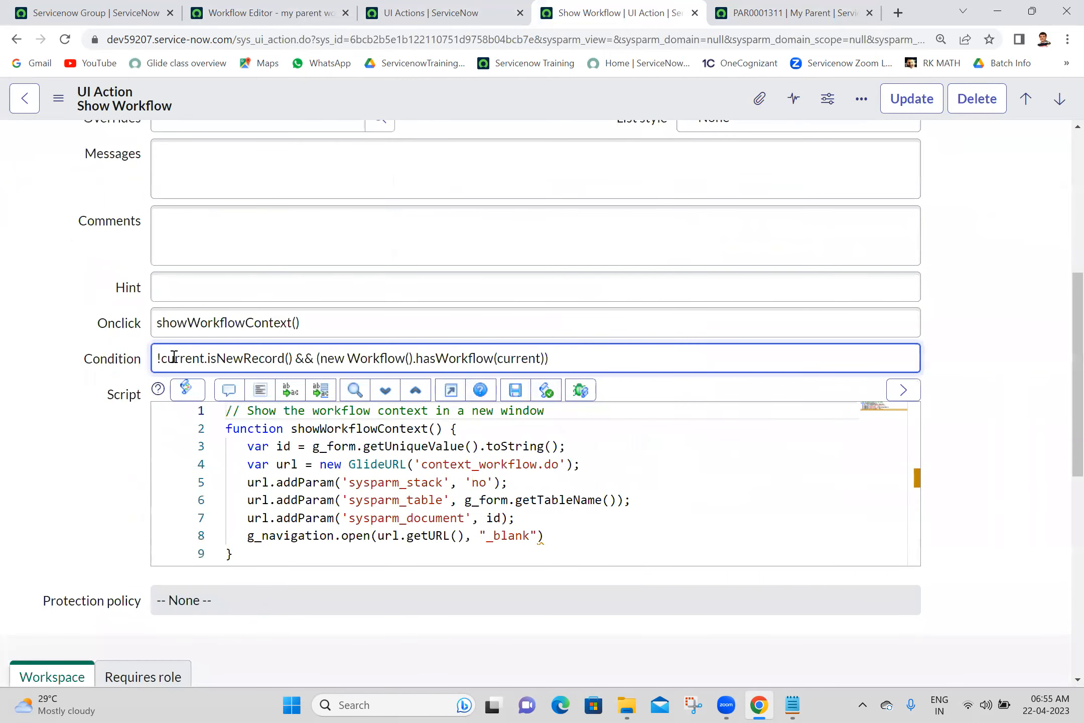
{"action": "left_click", "coordinate": [157, 358]}
{"action": "type", "text": "//"}
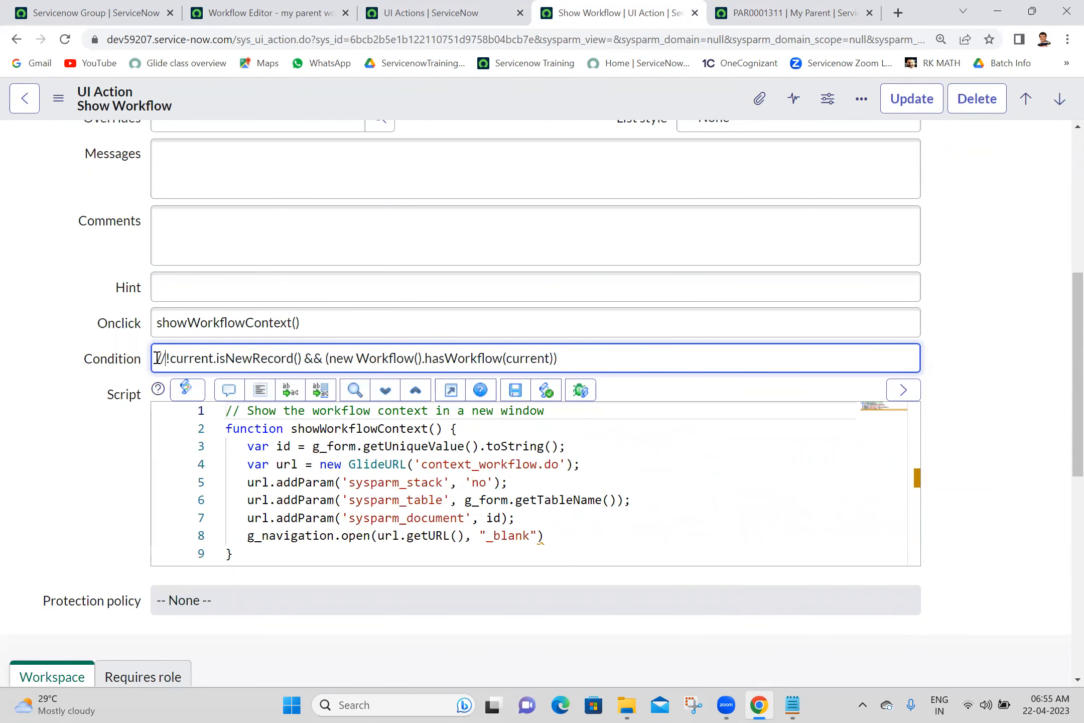
{"action": "right_click", "coordinate": [462, 94]}
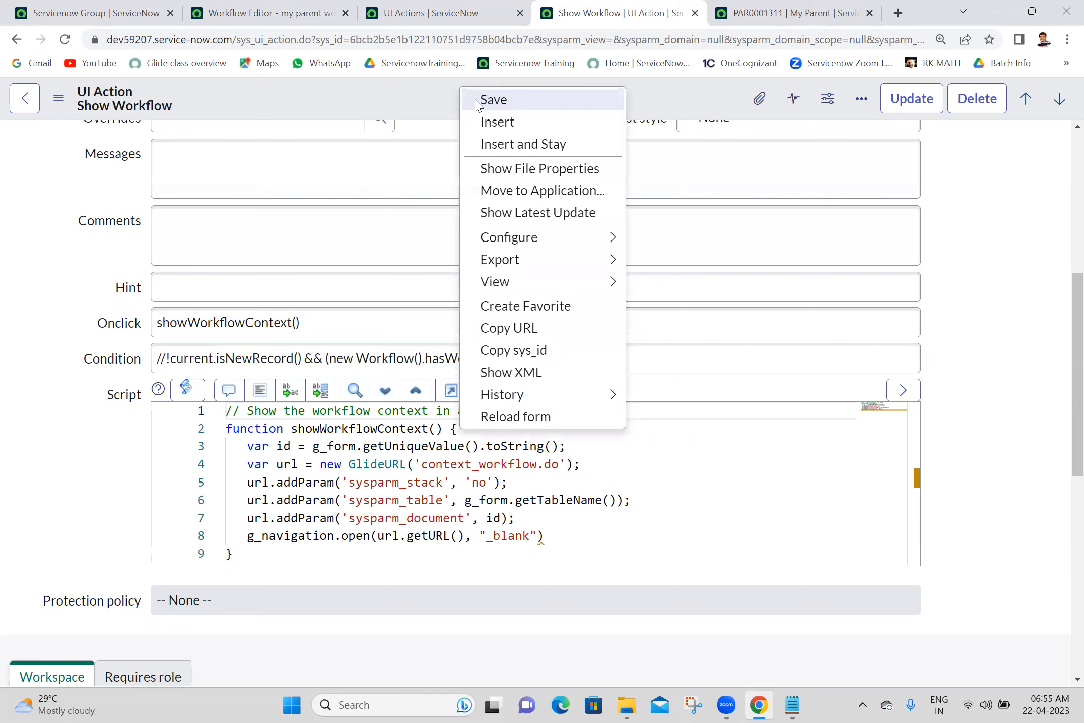
{"action": "left_click", "coordinate": [494, 100]}
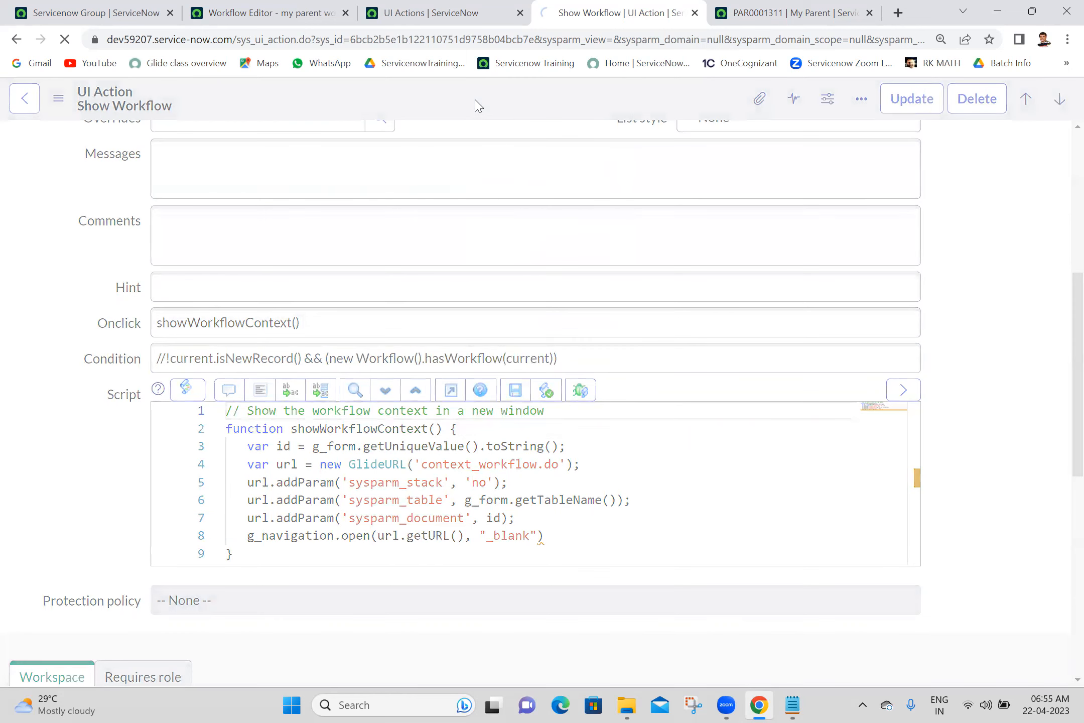
{"action": "left_click", "coordinate": [745, 7]}
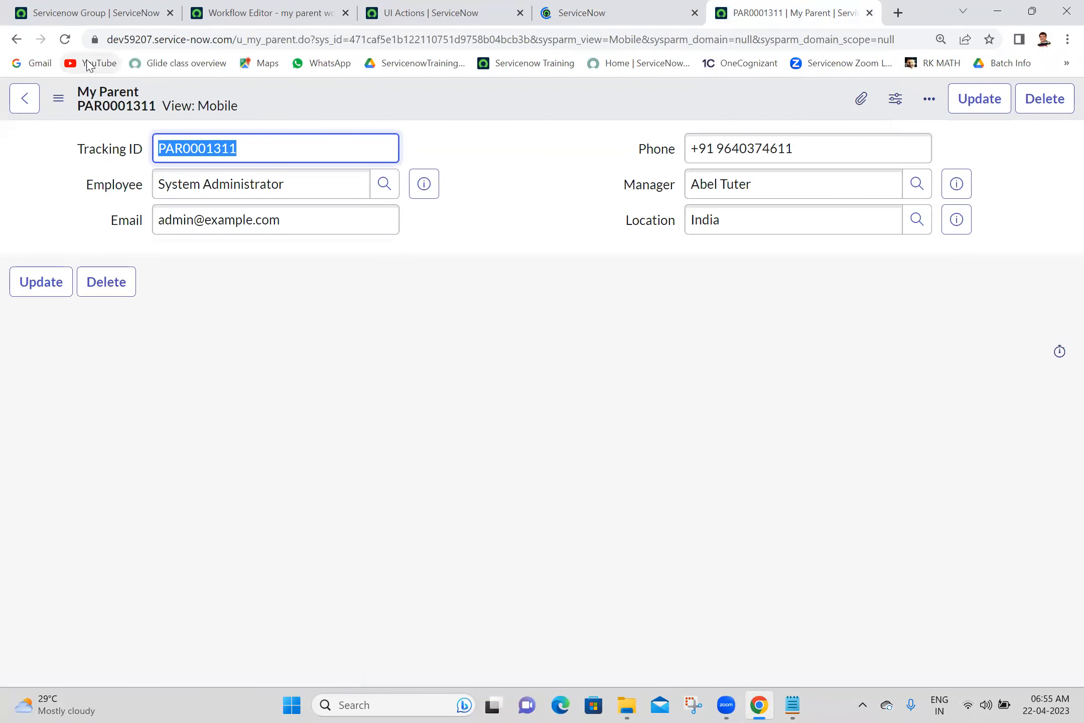
- Load a blank My Parent record with sys_id=-1 in the URL and save it
{"action": "left_click", "coordinate": [65, 40]}
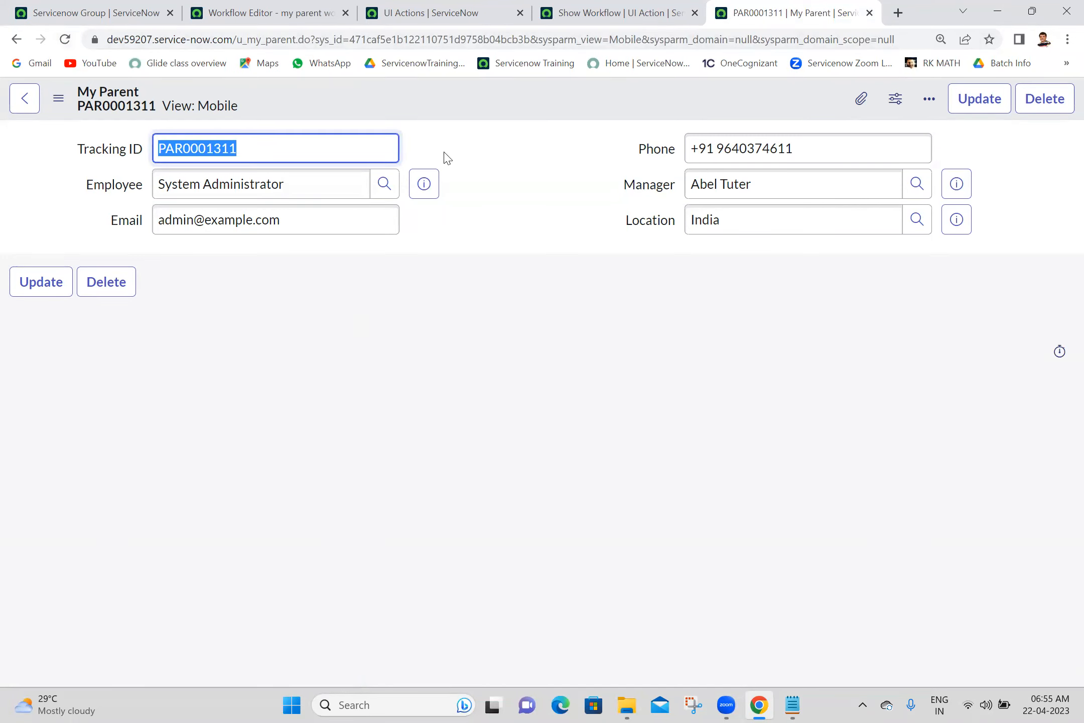
{"action": "left_click", "coordinate": [473, 36]}
{"action": "double_click", "coordinate": [473, 36]}
{"action": "type", "text": "-1"}
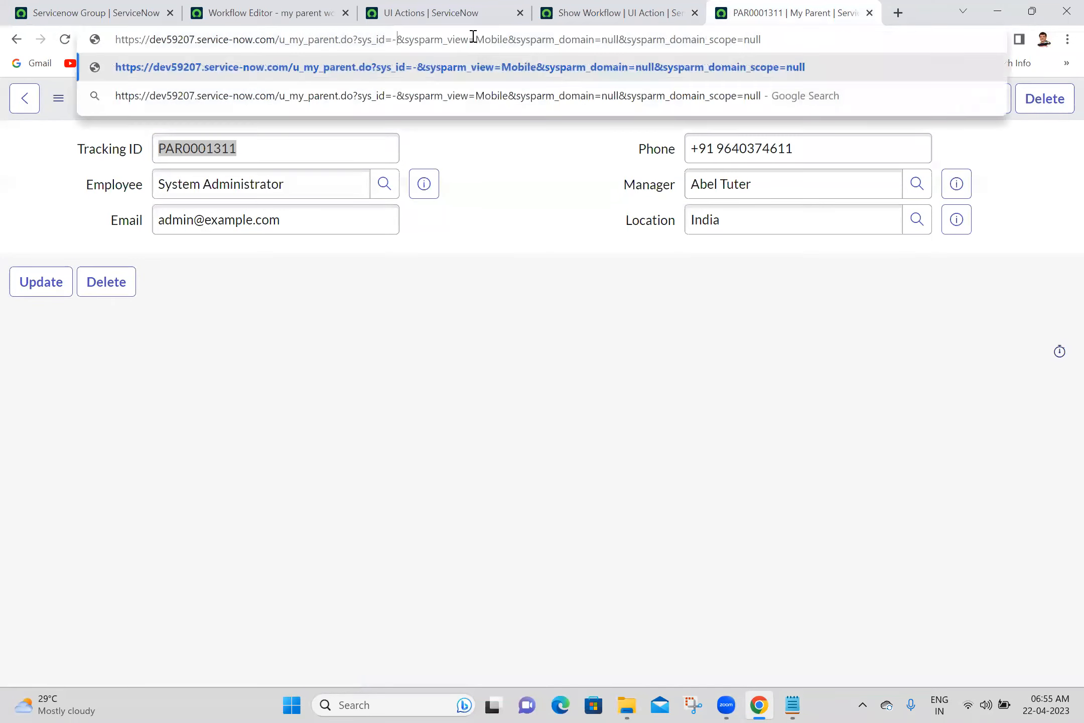
{"action": "key", "text": "Return"}
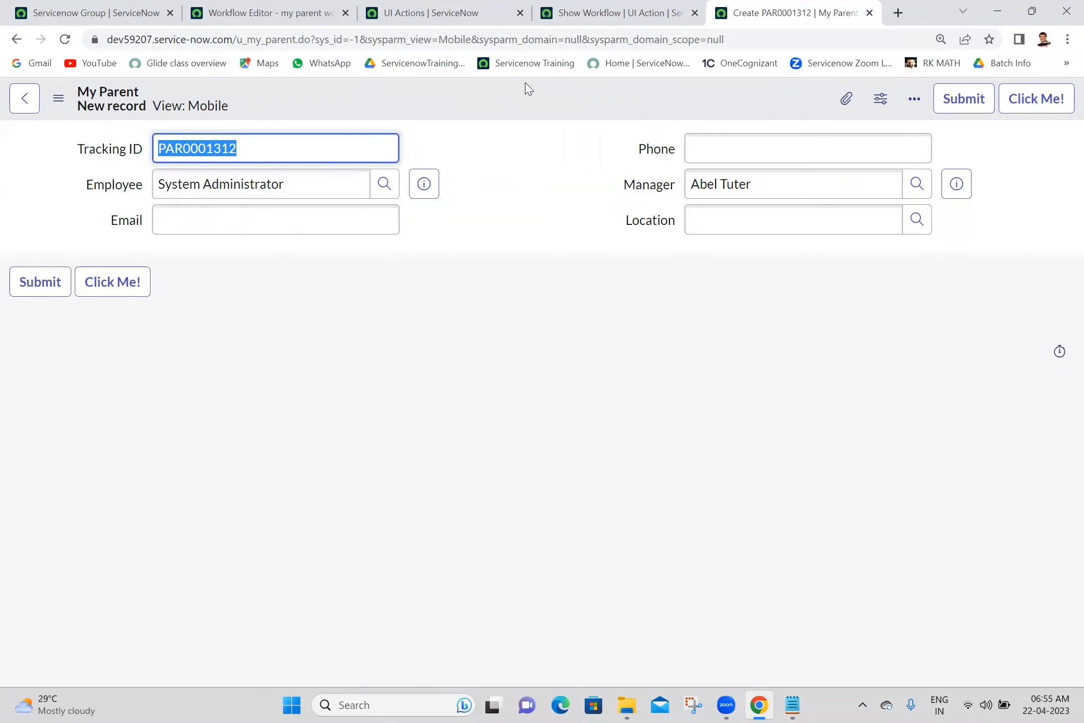
{"action": "right_click", "coordinate": [525, 89]}
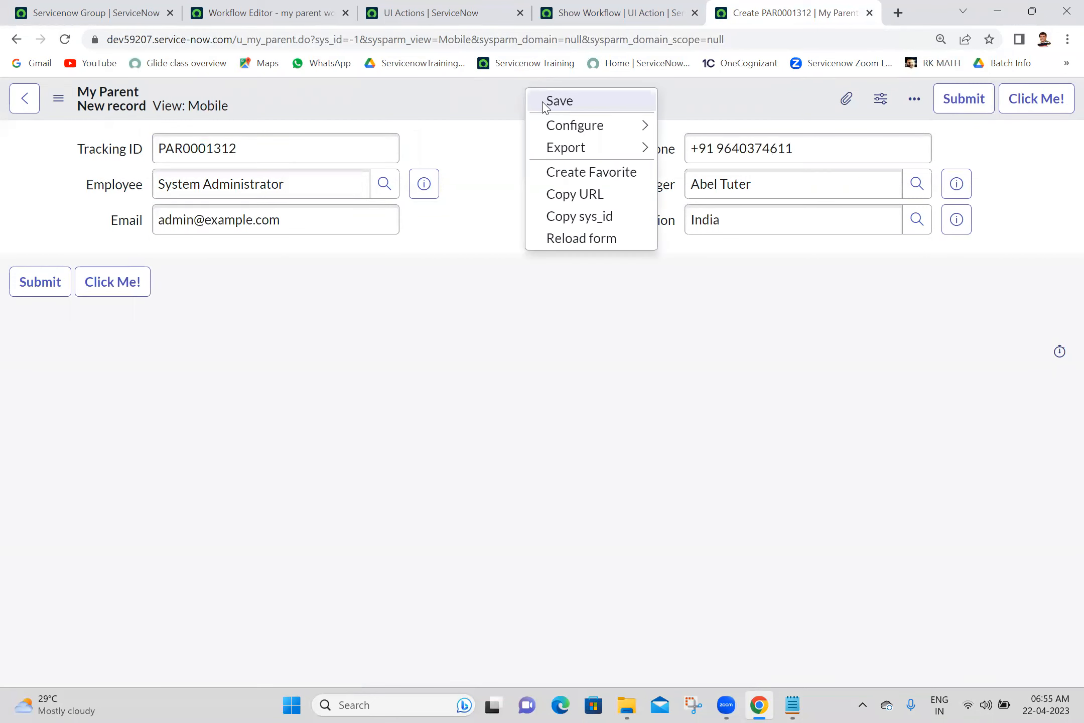
{"action": "left_click", "coordinate": [540, 102]}
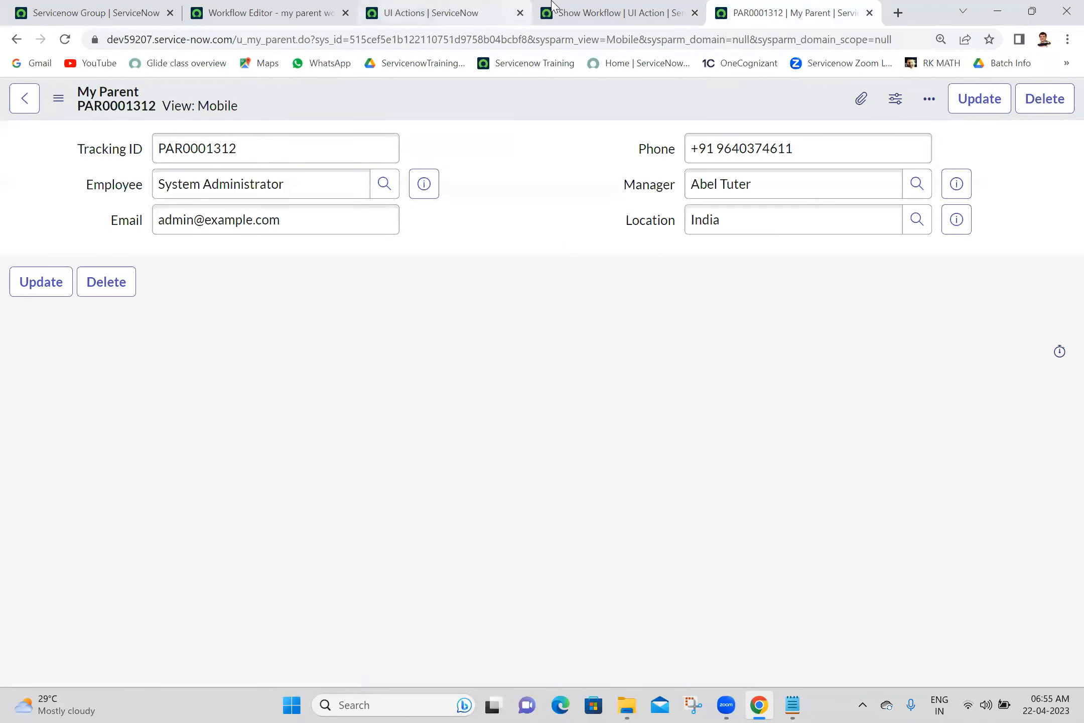
- Delete the Show Workflow action's entire Condition text and save the UI action
{"action": "left_click", "coordinate": [586, 8]}
{"action": "left_click", "coordinate": [534, 159]}
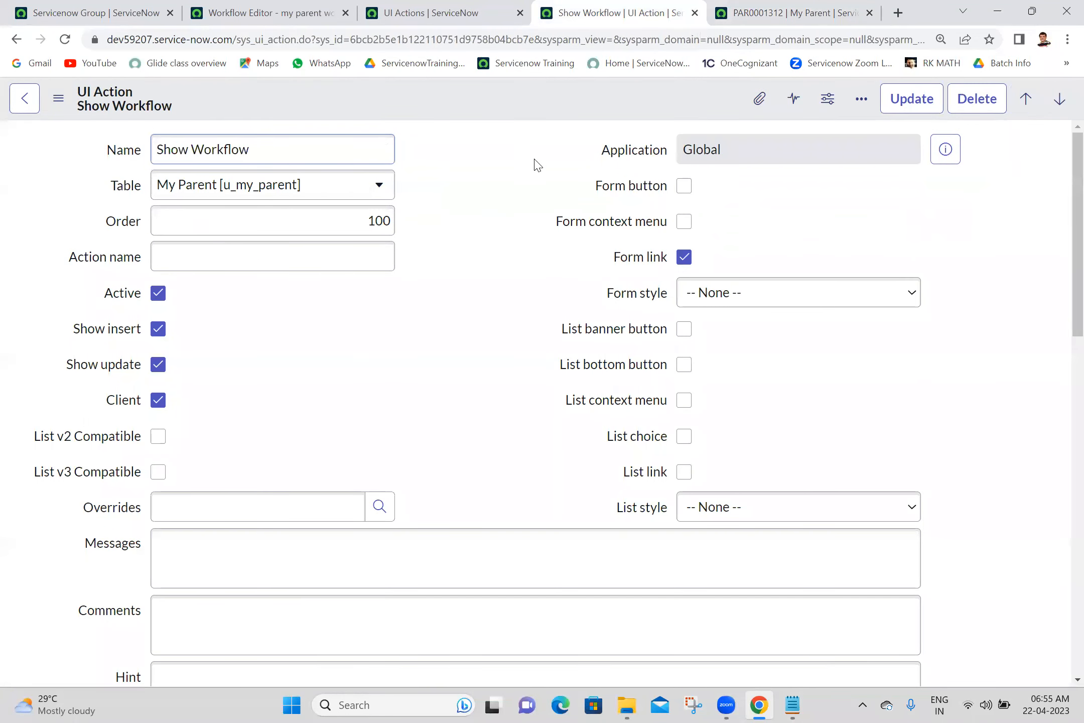
{"action": "left_click_drag", "start_coordinate": [1077, 259], "coordinate": [1077, 344]}
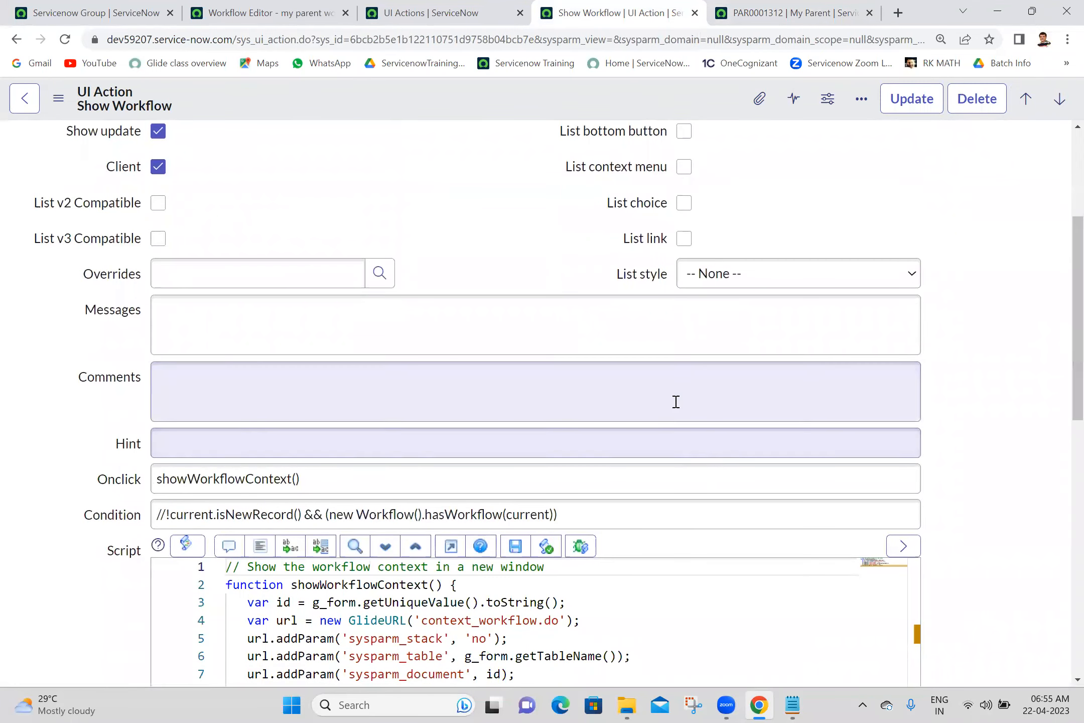
{"action": "left_click", "coordinate": [656, 507]}
{"action": "key", "text": "ctrl+a"}
{"action": "key", "text": "BackSpace"}
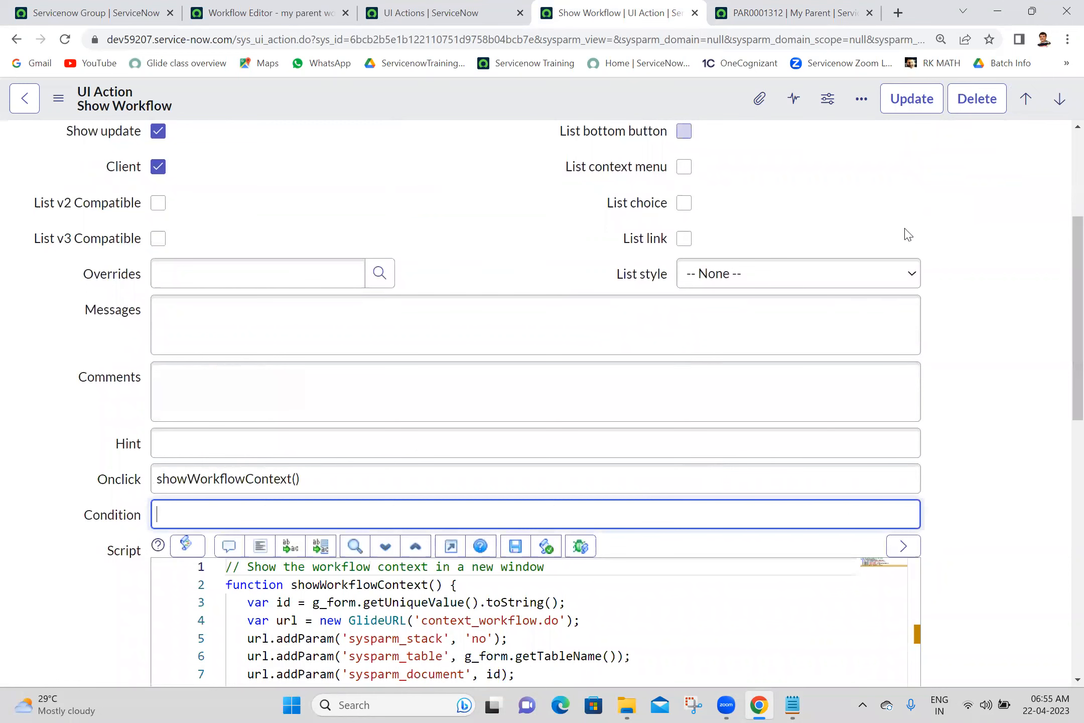
{"action": "scroll", "coordinate": [1063, 417], "scroll_direction": "up", "scroll_amount": 5}
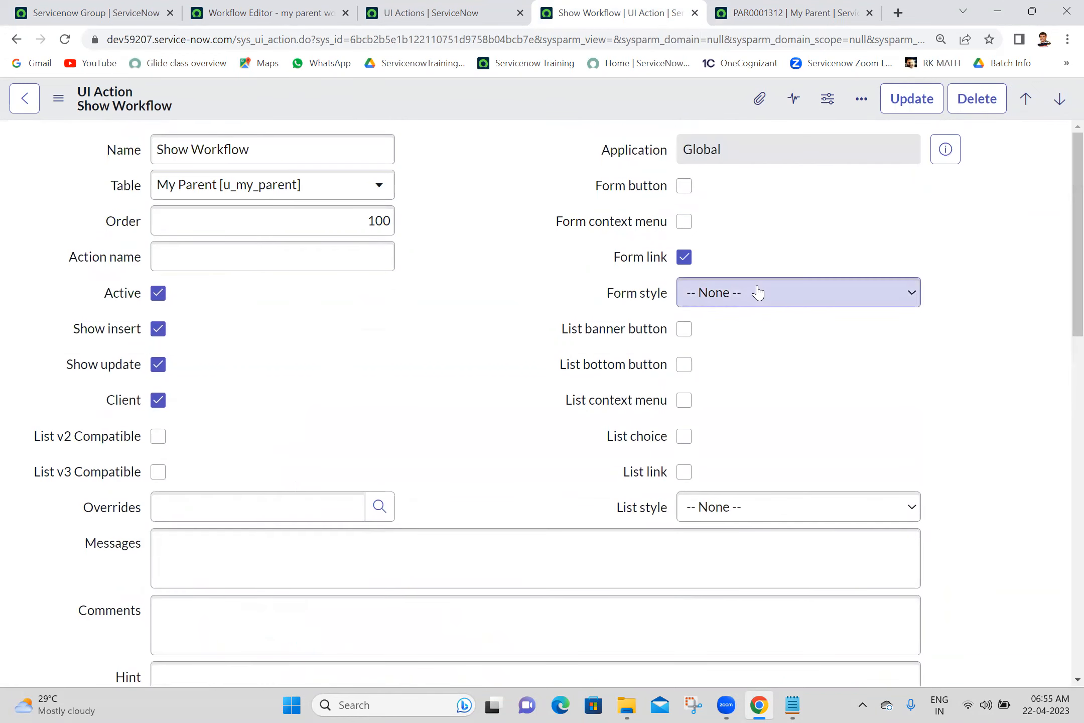
{"action": "right_click", "coordinate": [463, 110]}
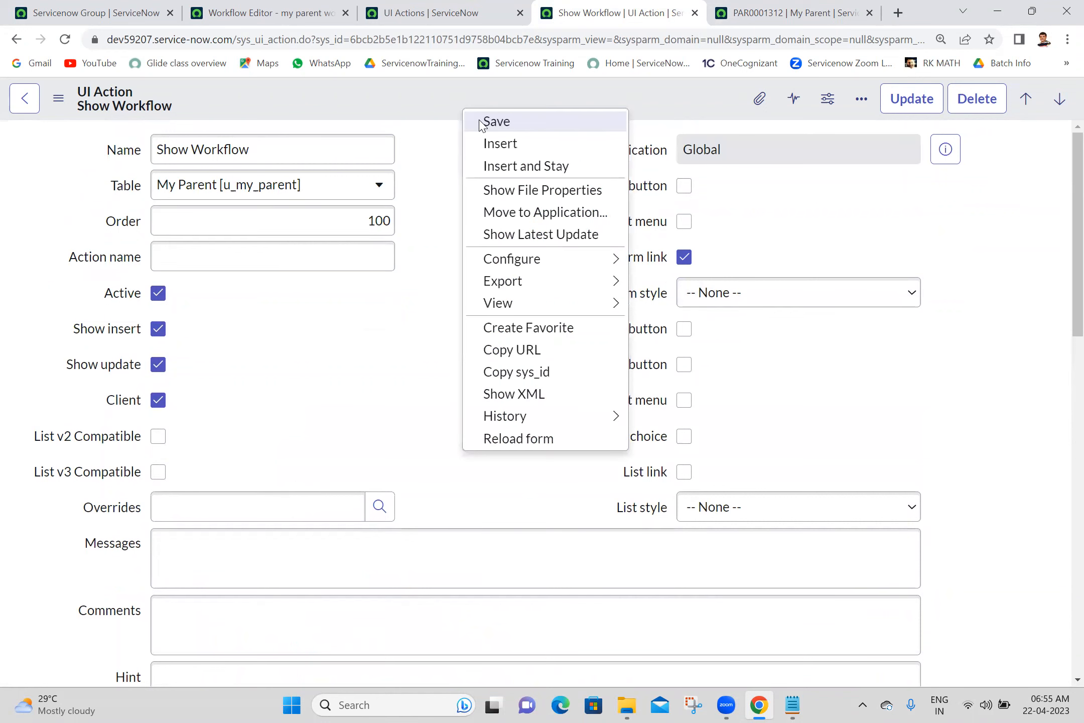
{"action": "left_click", "coordinate": [481, 122]}
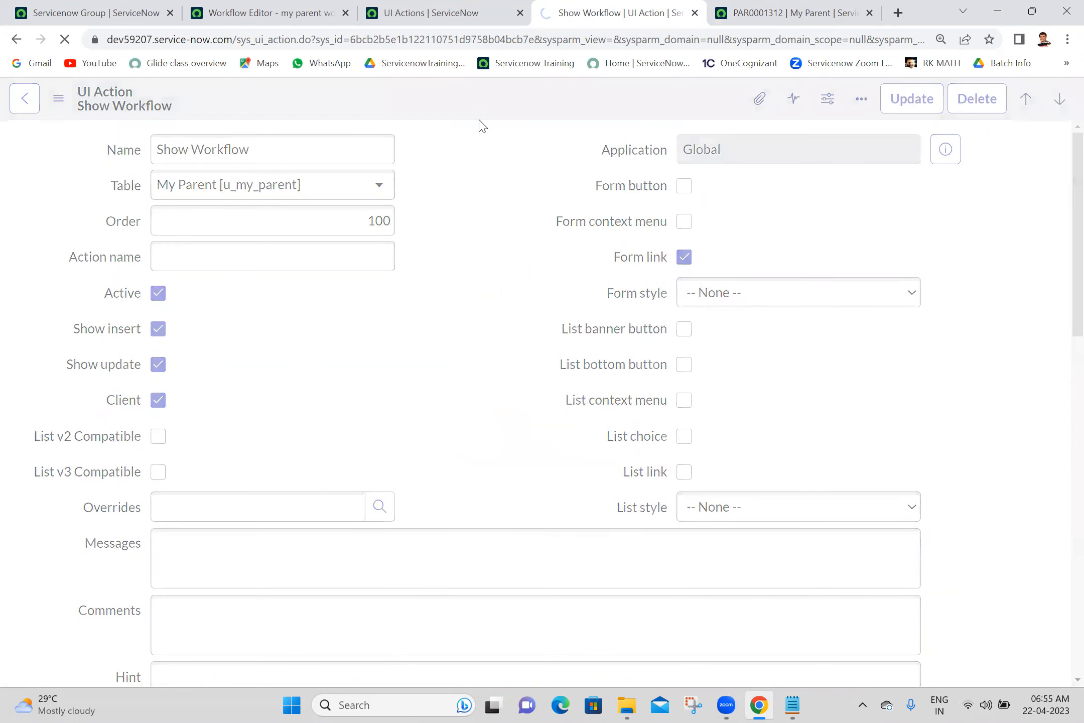
{"action": "left_click", "coordinate": [804, 2]}
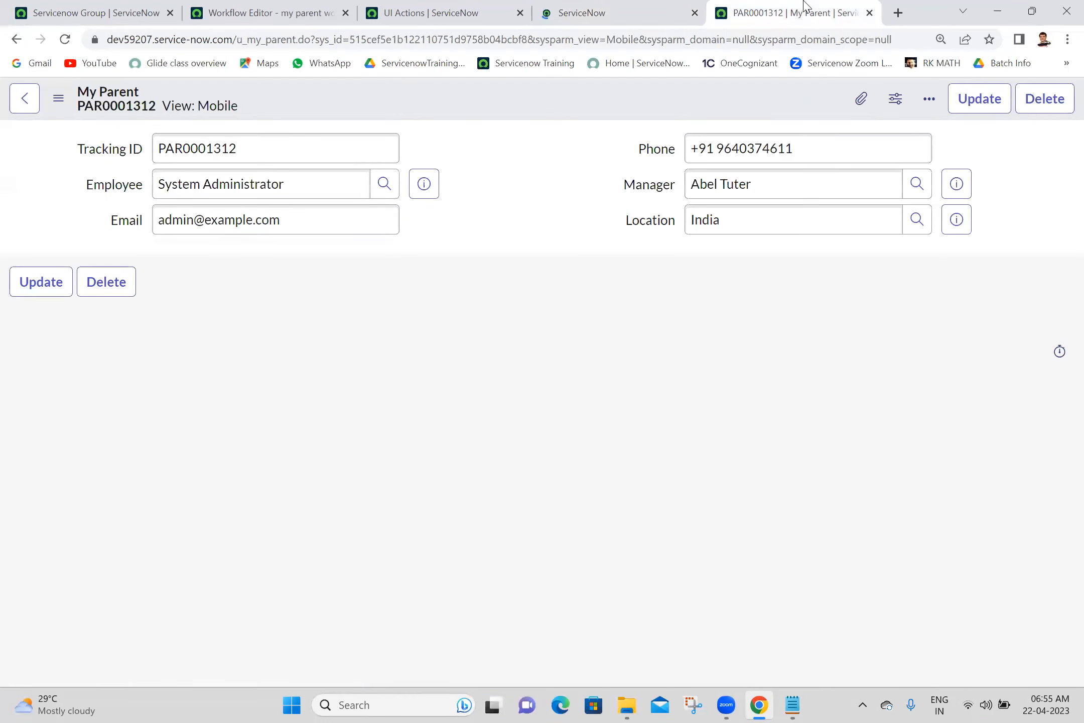
- Reload PAR0001312 and check its Show Workflow link's context page, then close it
{"action": "left_click", "coordinate": [57, 48]}
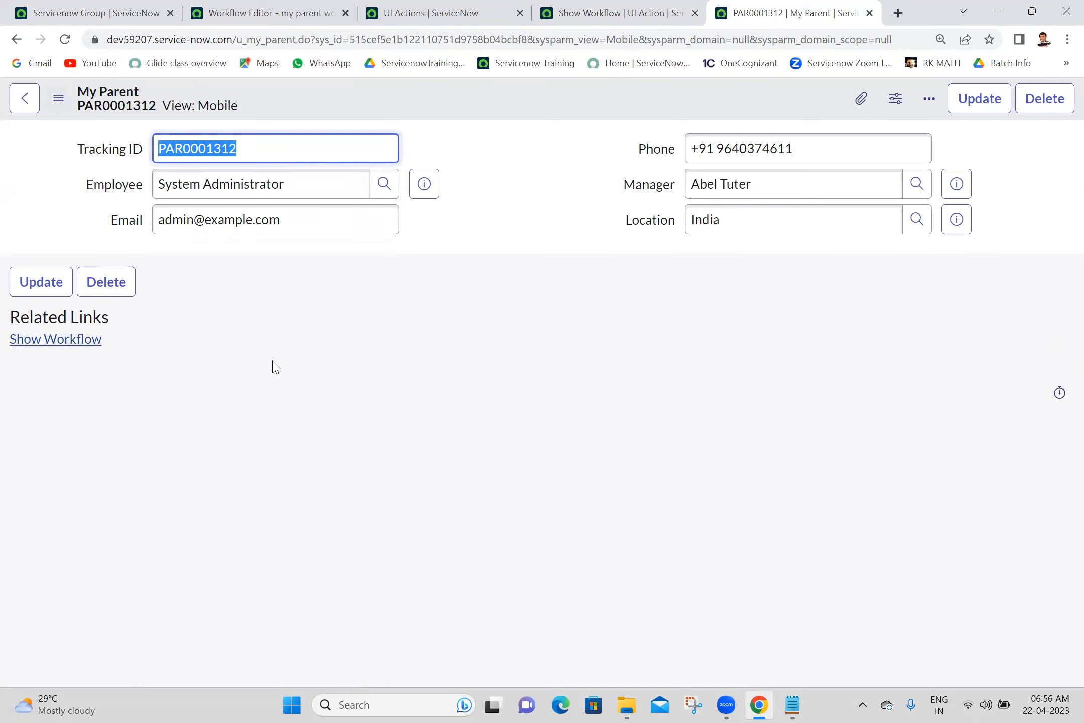
{"action": "left_click", "coordinate": [68, 356]}
{"action": "left_click", "coordinate": [65, 341]}
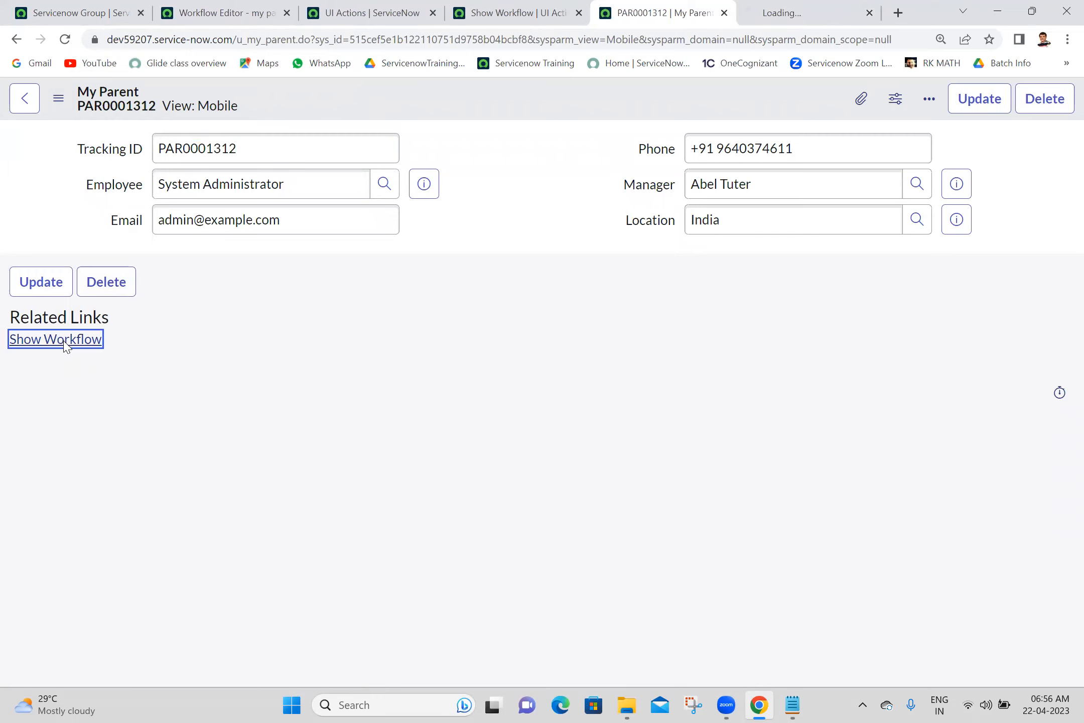
{"action": "left_click", "coordinate": [773, 13]}
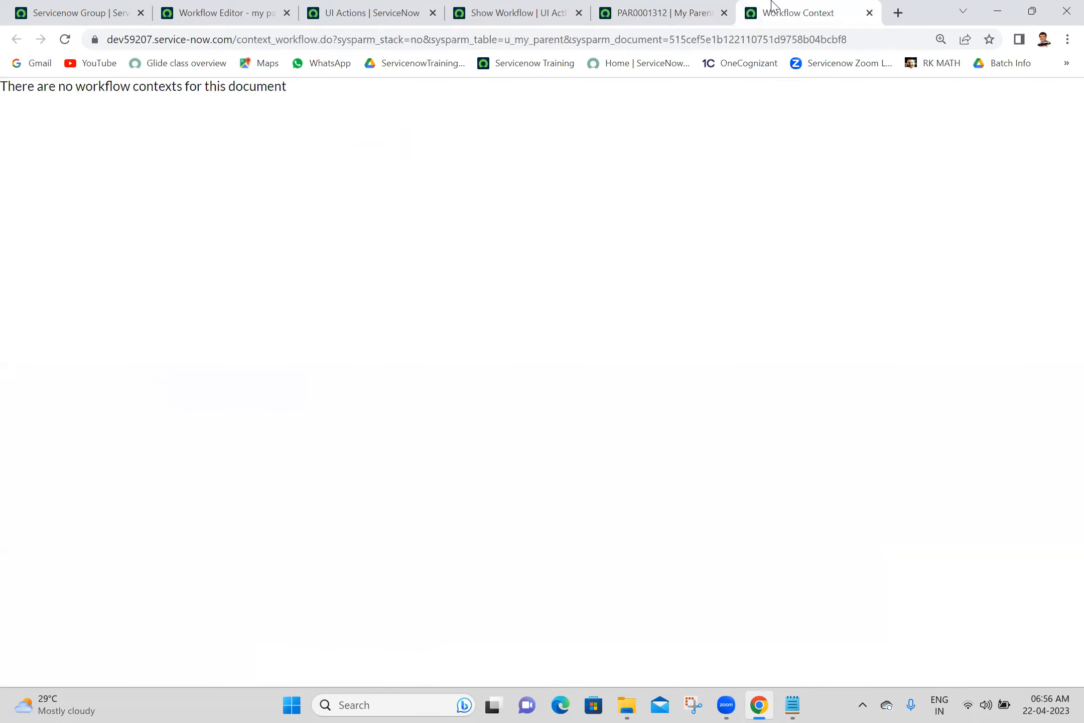
{"action": "left_click", "coordinate": [869, 13]}
{"action": "left_click", "coordinate": [509, 200]}
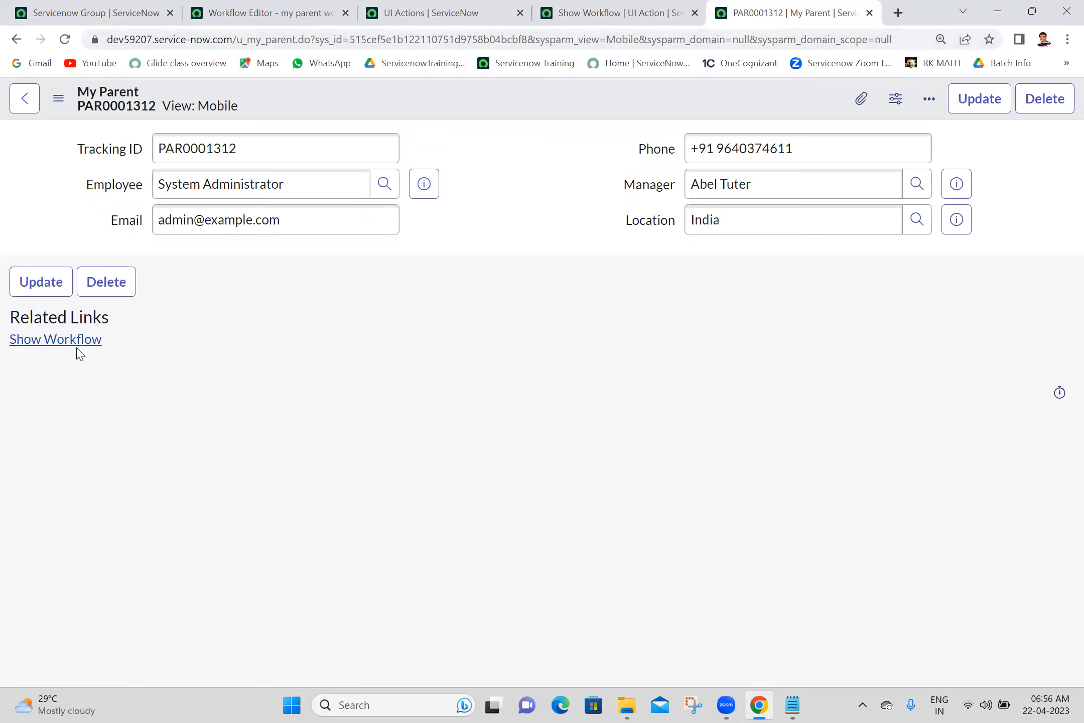
- Create a blank My Parent record via sys_id=-1 and save it as PAR0001313
{"action": "left_click", "coordinate": [482, 41]}
{"action": "double_click", "coordinate": [482, 40]}
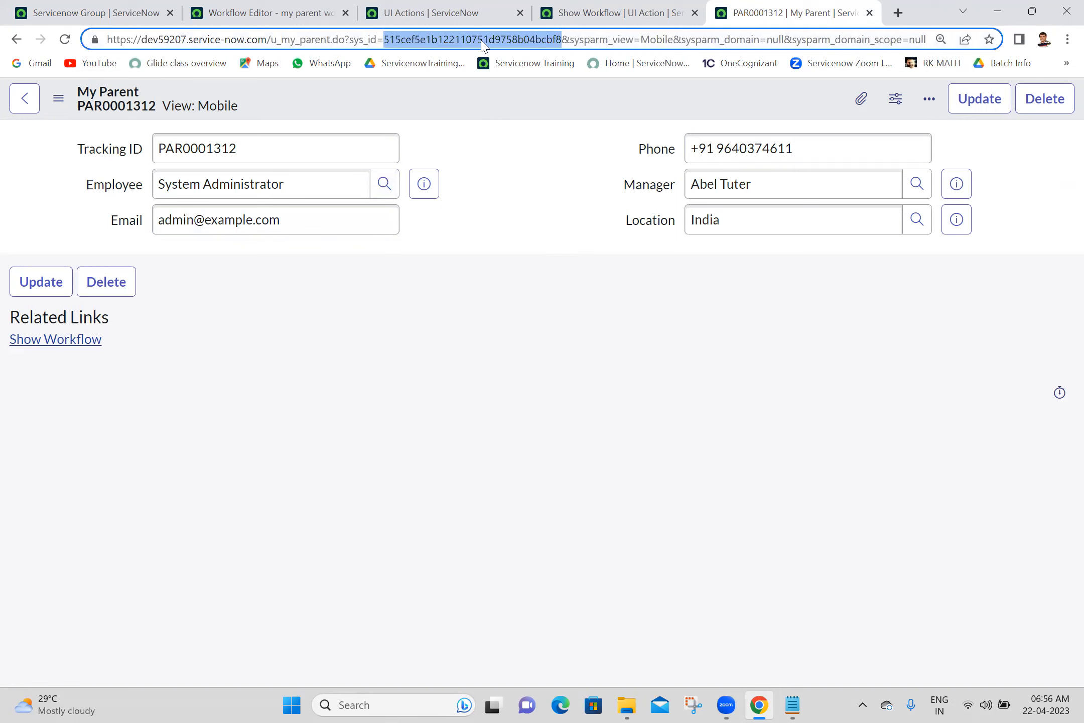
{"action": "type", "text": "-1"}
{"action": "key", "text": "Return"}
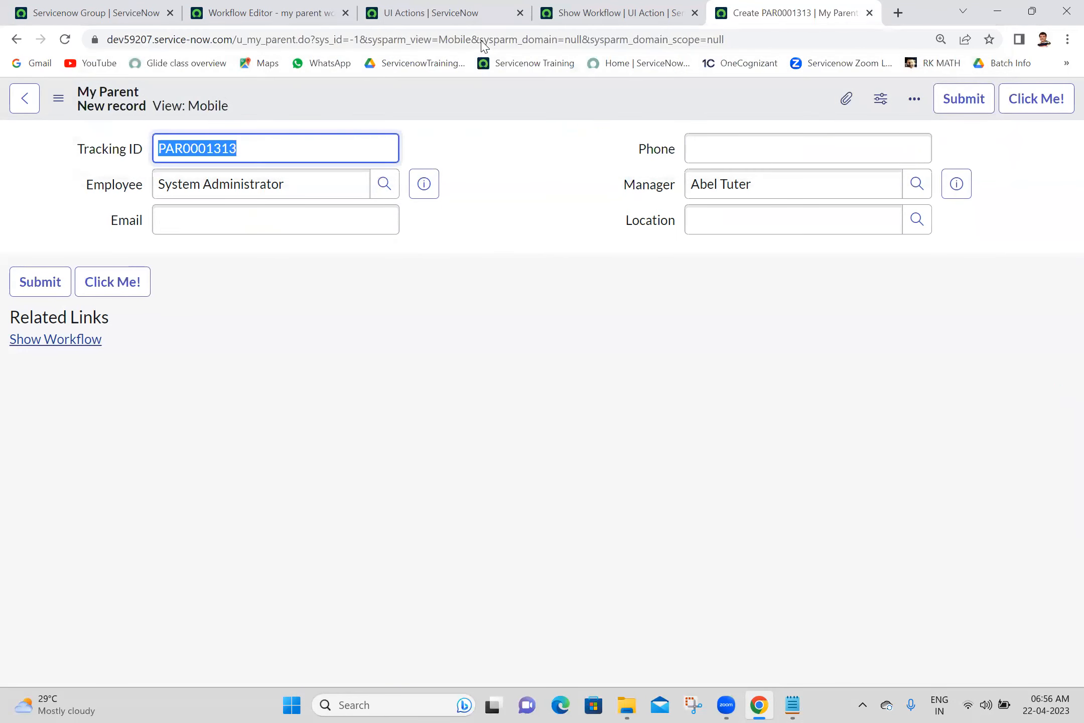
{"action": "right_click", "coordinate": [436, 110]}
{"action": "left_click", "coordinate": [447, 119]}
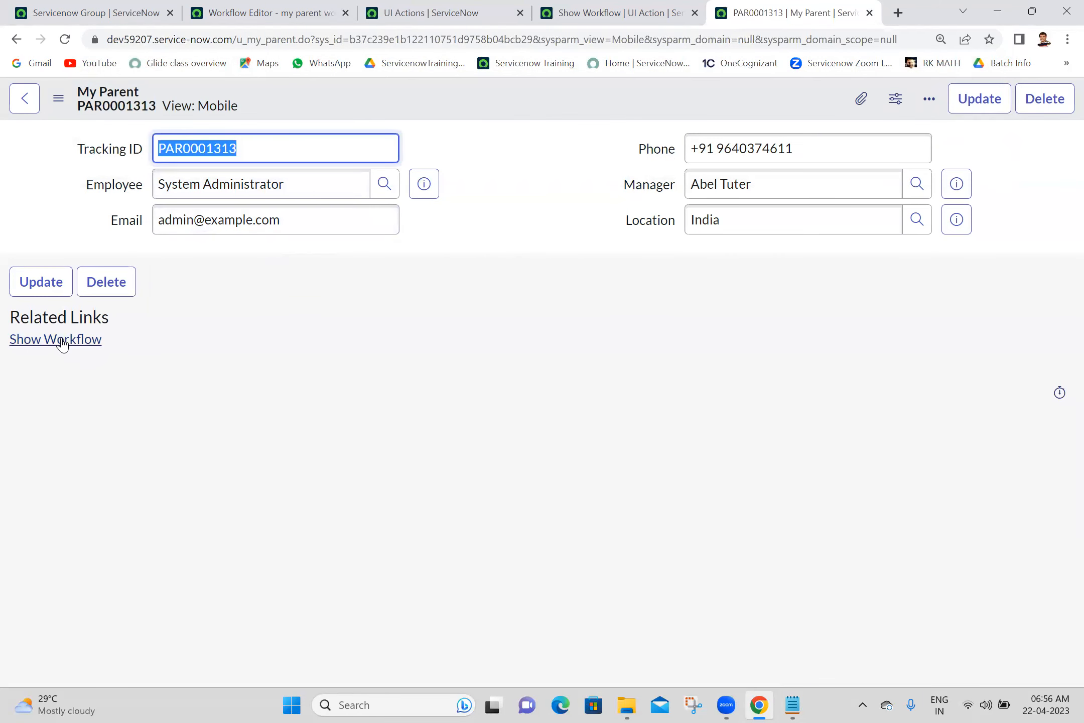
- Check PAR0001313's Show Workflow context page, which lists no workflow contexts, then close it
{"action": "left_click", "coordinate": [63, 344]}
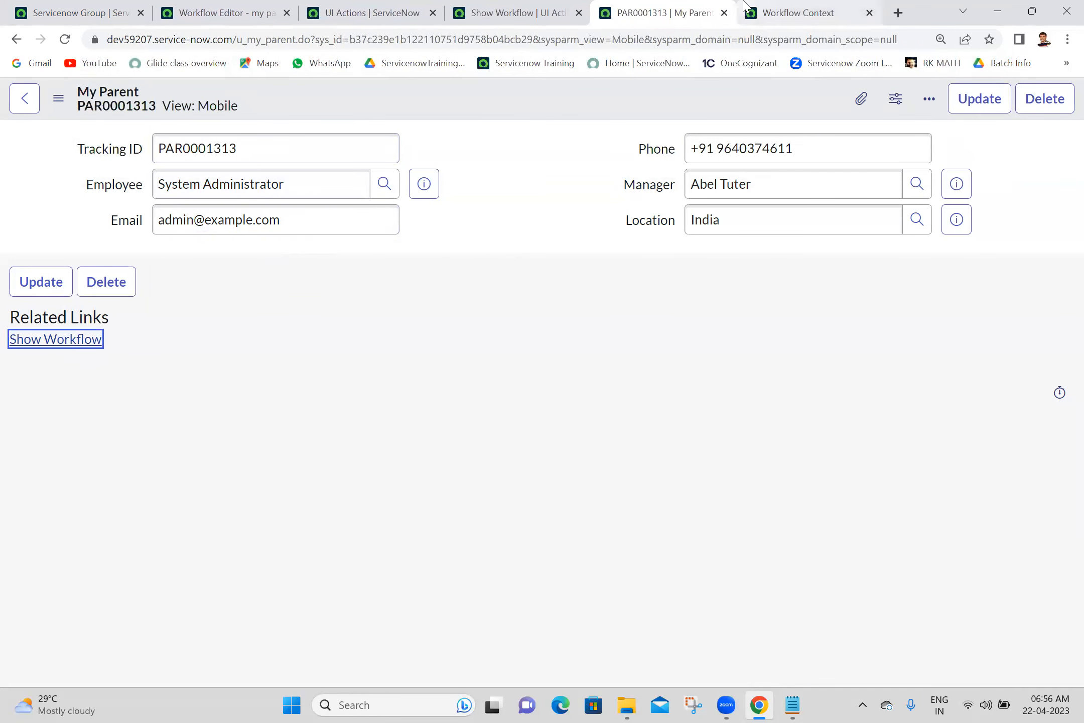
{"action": "left_click", "coordinate": [744, 6]}
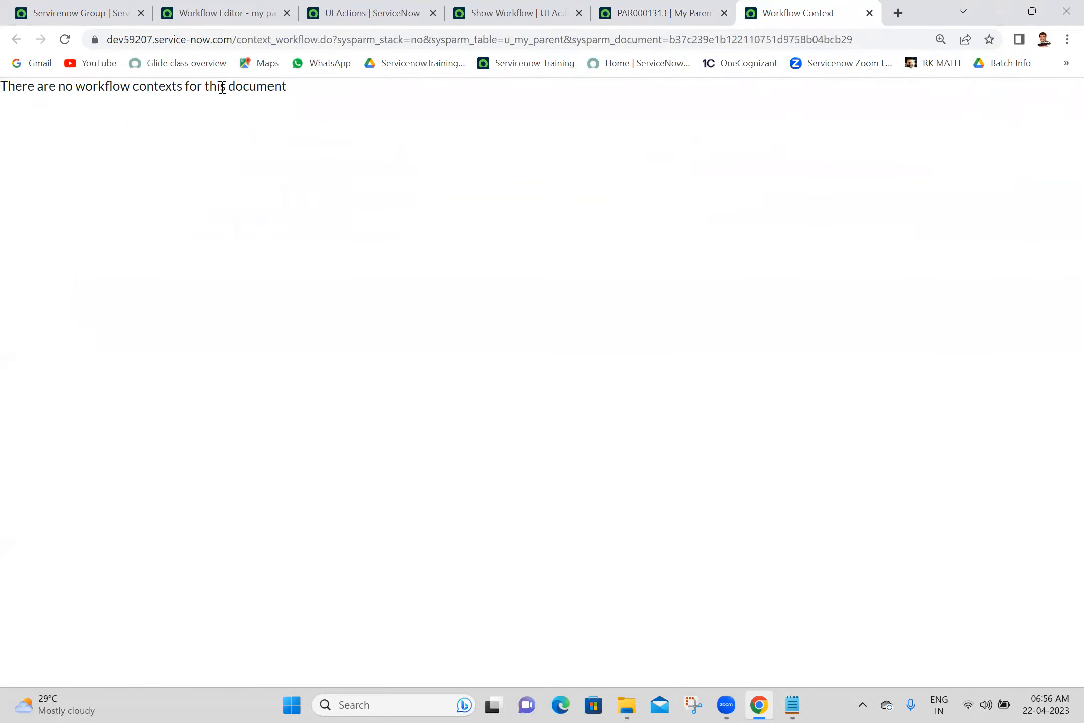
{"action": "left_click", "coordinate": [870, 13]}
{"action": "left_click", "coordinate": [499, 238]}
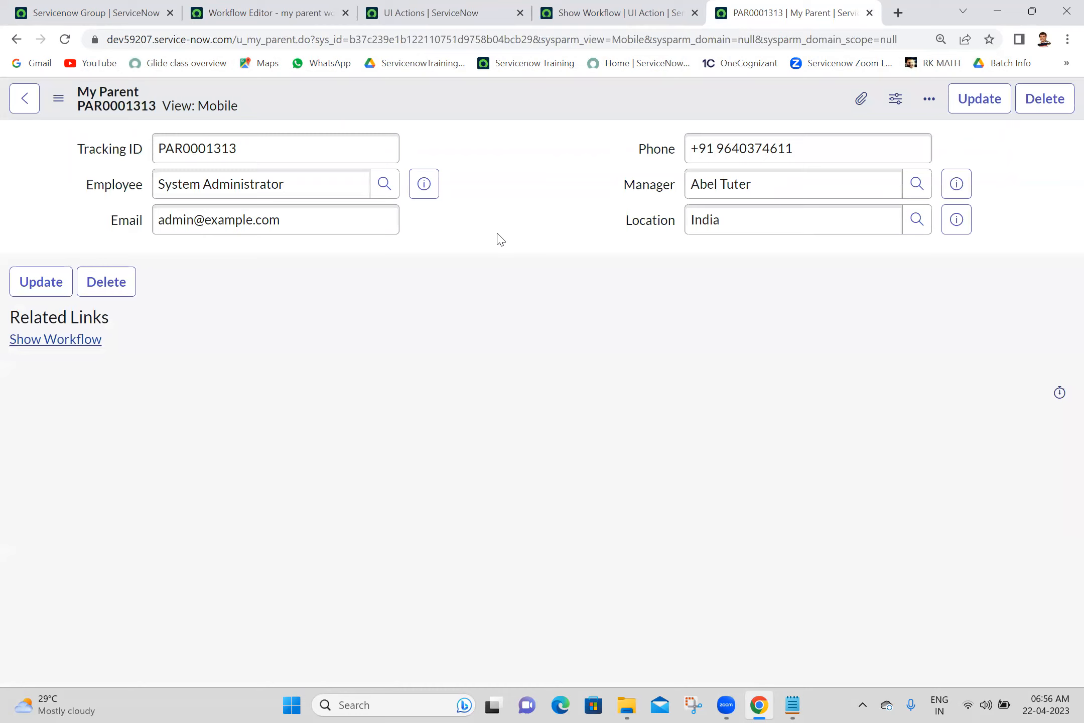
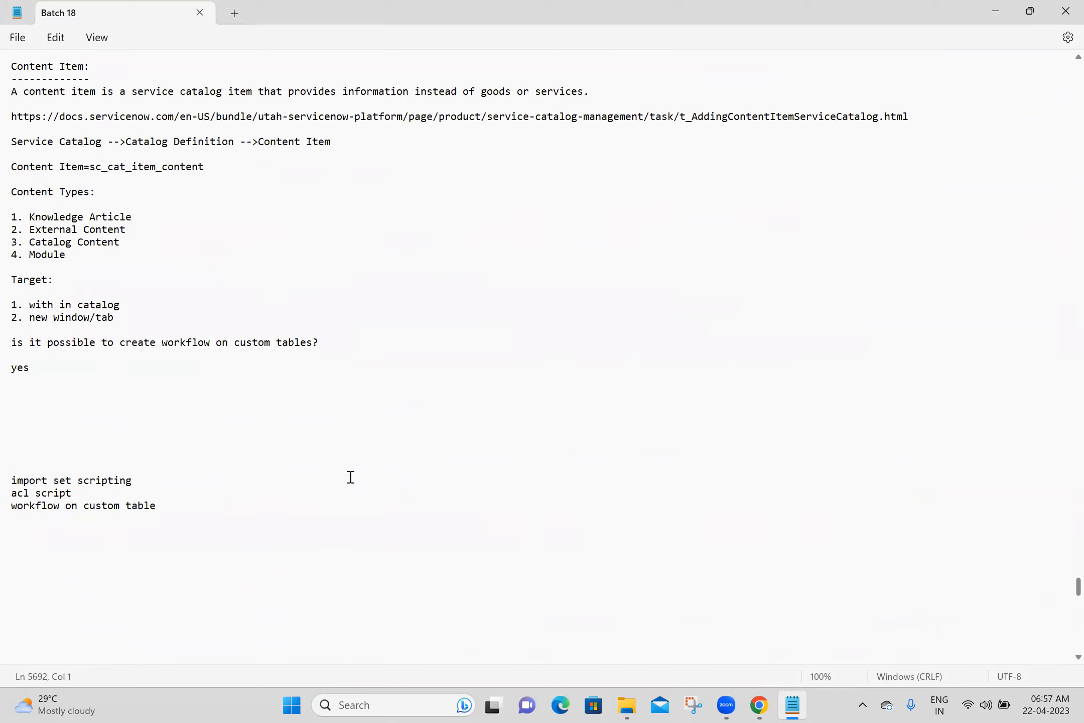
- Answer 'from workflow editor we can create' and add the show workflow related link note, then save
{"action": "type", "text": ", from workflow edi"}
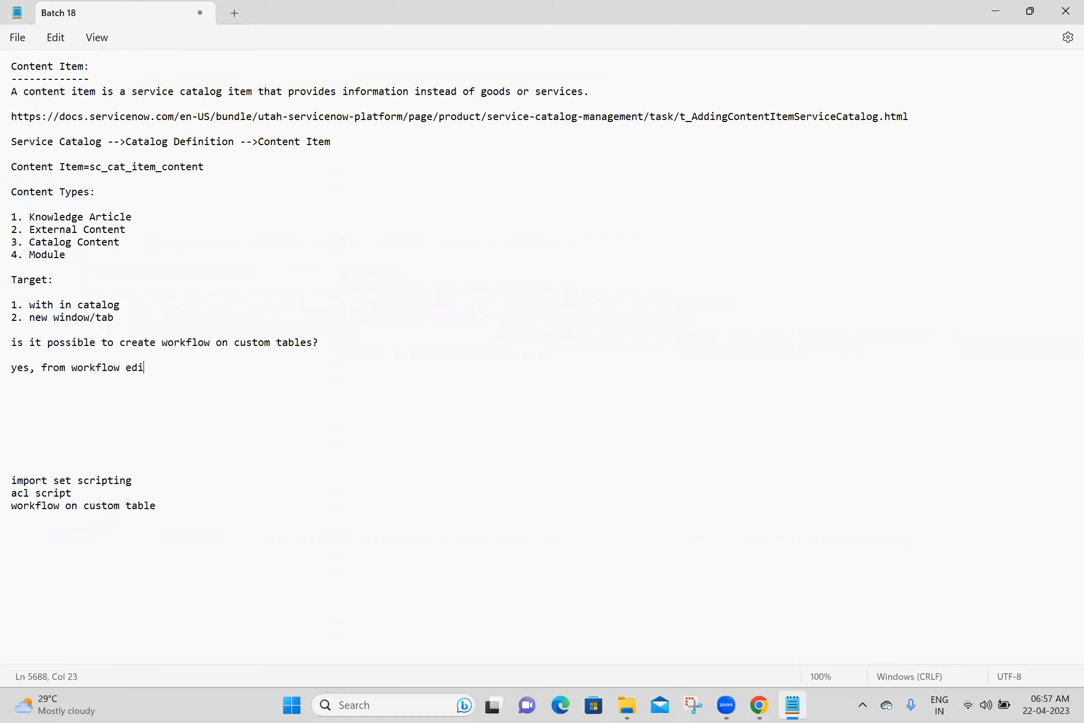
{"action": "type", "text": "tor we can create"}
{"action": "key", "text": "Return"}
{"action": "key", "text": "Return"}
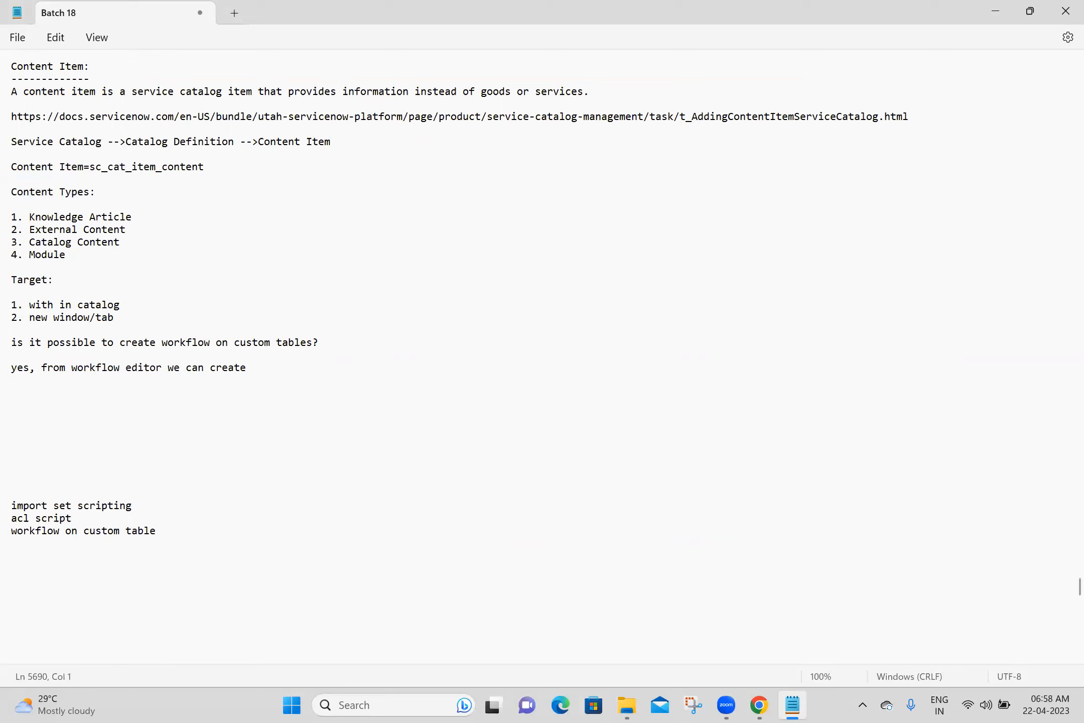
{"action": "type", "text": "create show workflow relat"}
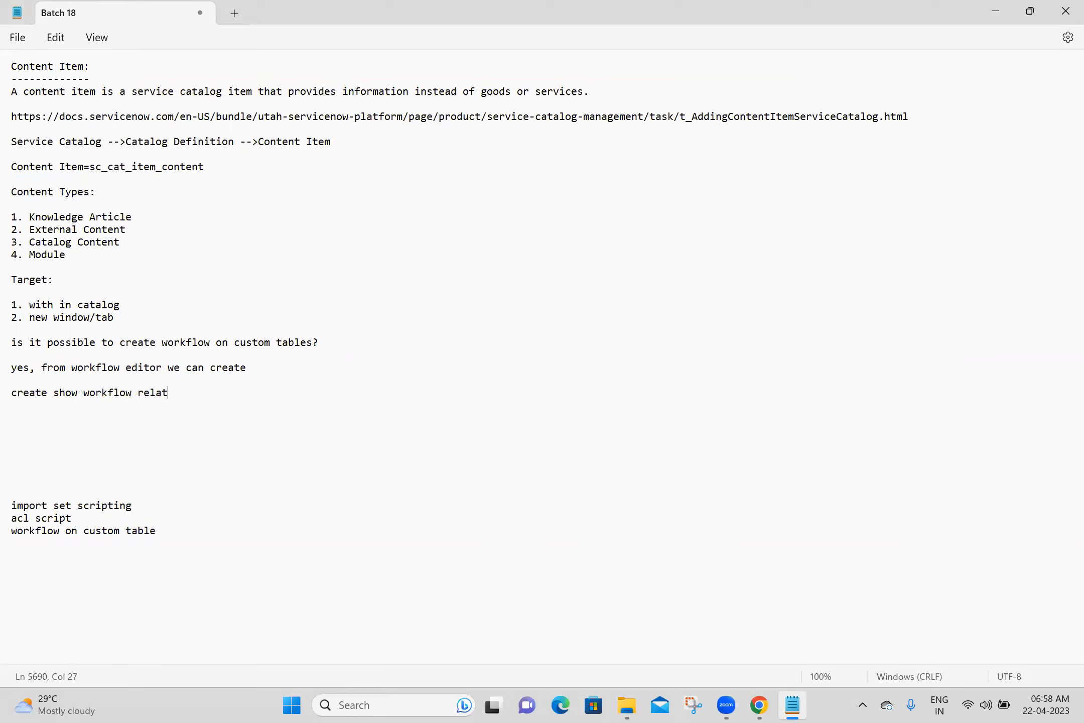
{"action": "type", "text": "ed link on form to access workflow context"}
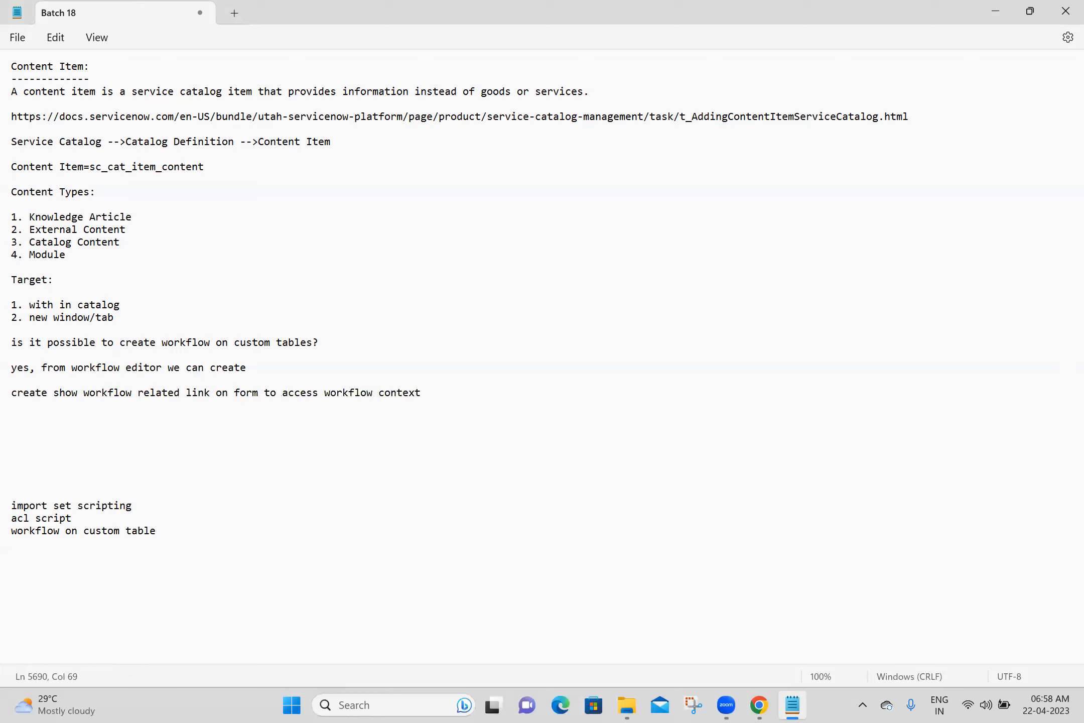
{"action": "key", "text": "Return"}
{"action": "key", "text": "Return"}
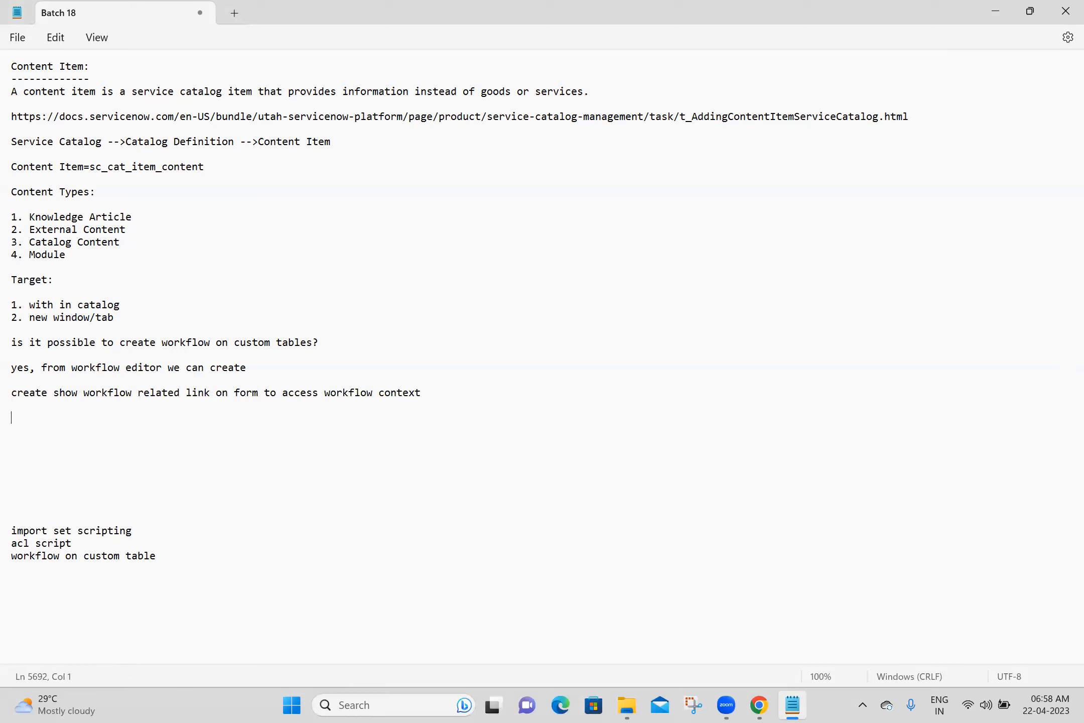
{"action": "key", "text": "ctrl+s"}
- Delete the 'workflow on custom table' line from the pending topics list
{"action": "left_click_drag", "start_coordinate": [163, 553], "coordinate": [7, 558]}
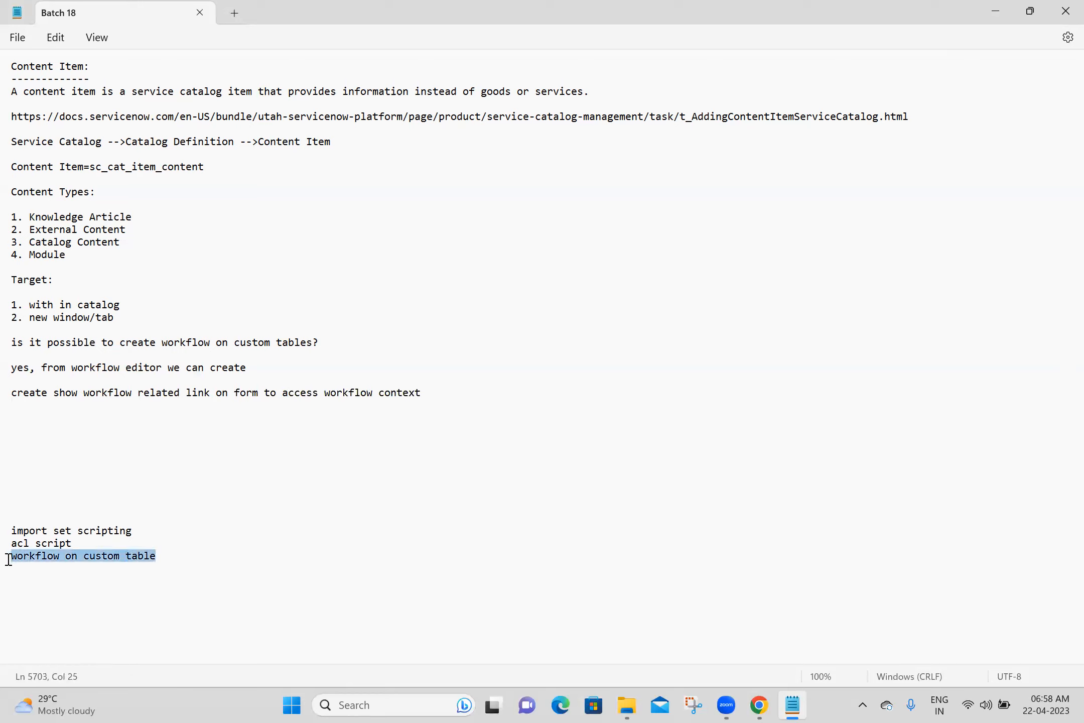
{"action": "key", "text": "BackSpace"}
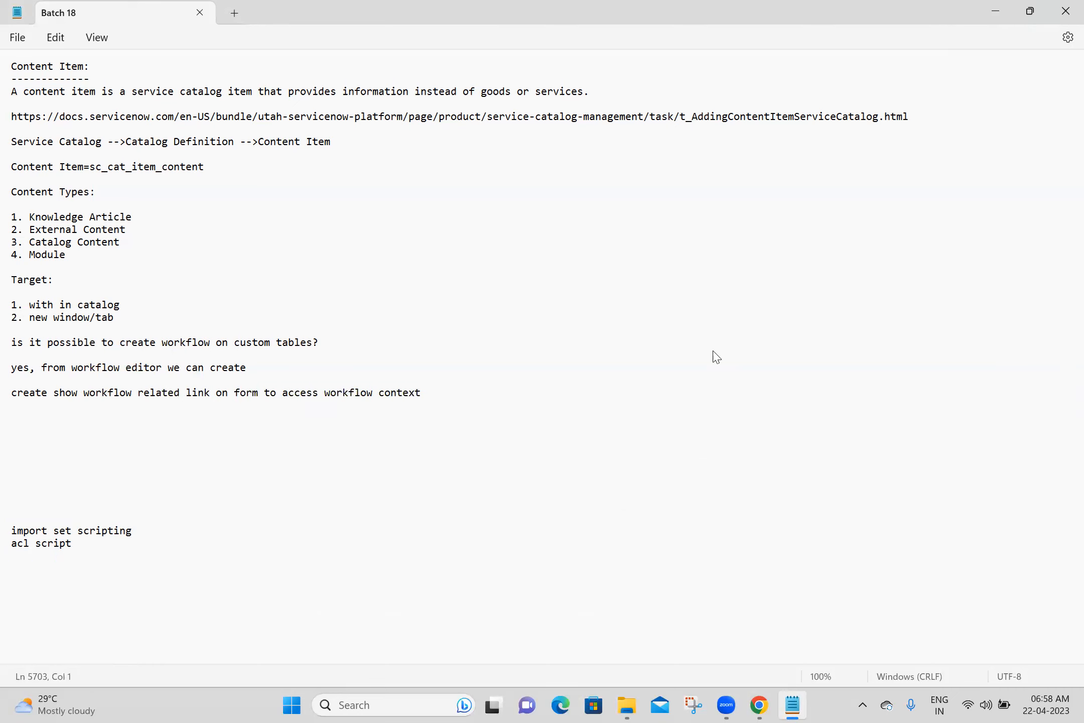
{"action": "key", "text": "alt+Tab"}
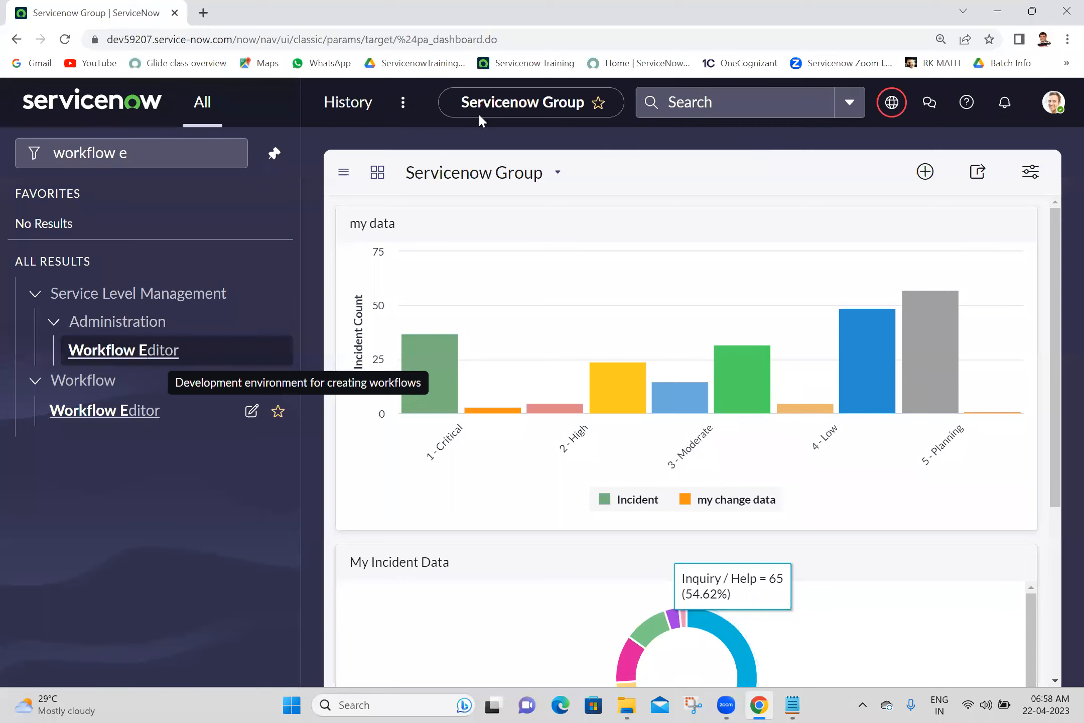
- Impersonate a recently used user from the profile menu
{"action": "left_click", "coordinate": [187, 155]}
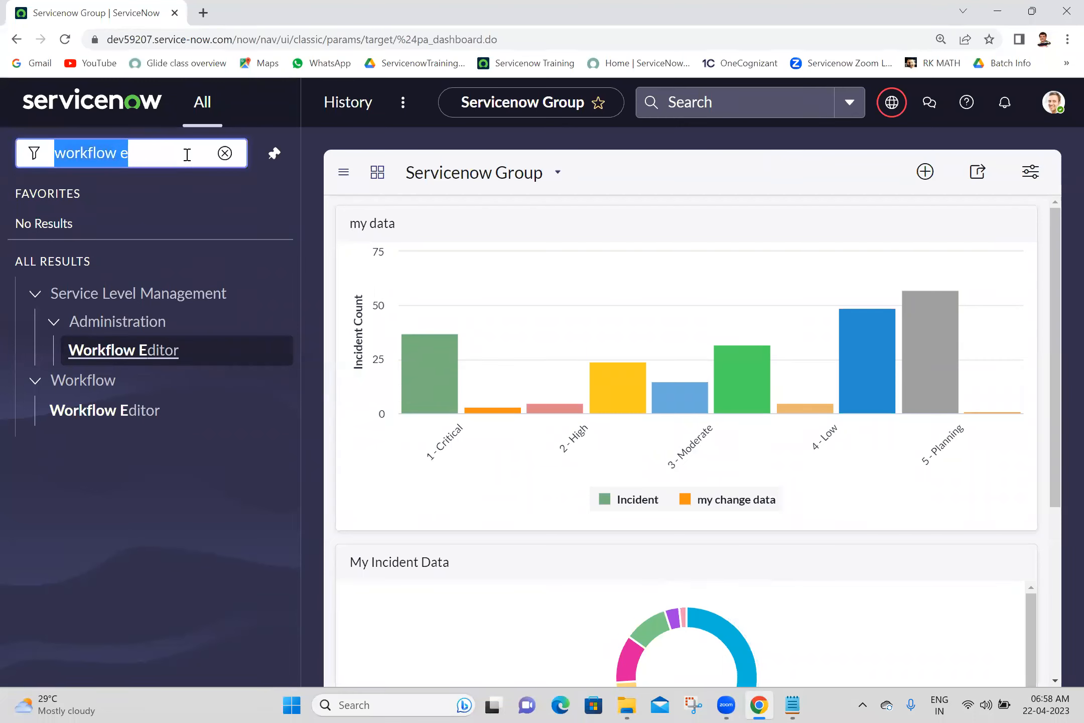
{"action": "left_click", "coordinate": [1055, 106]}
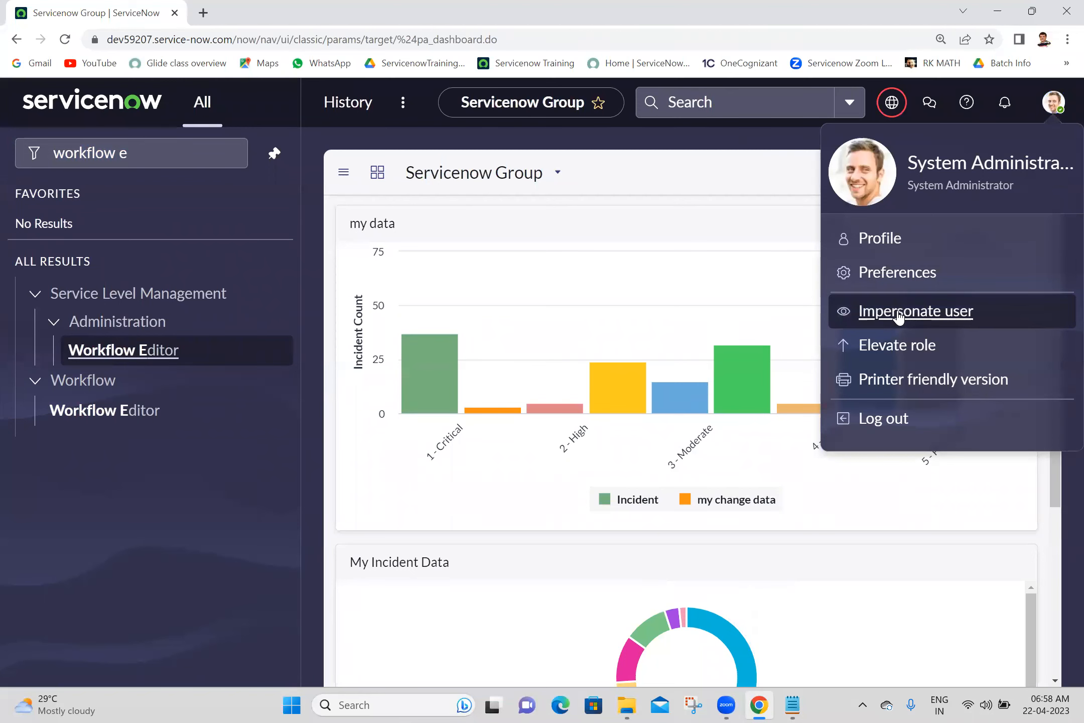
{"action": "left_click", "coordinate": [898, 314]}
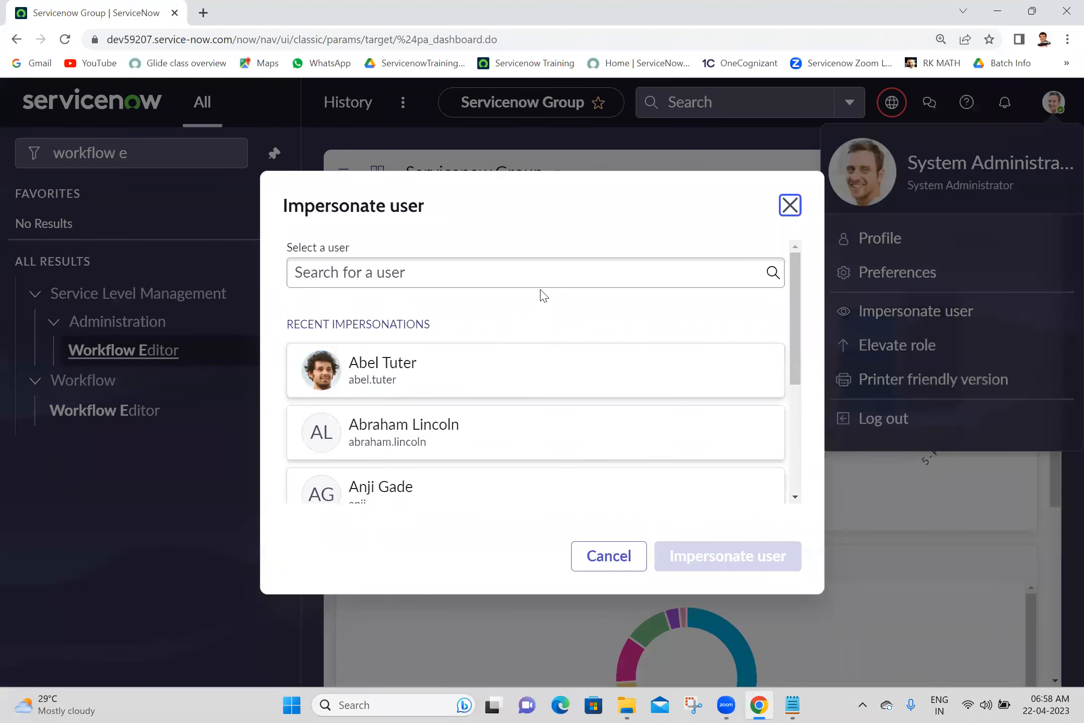
{"action": "left_click", "coordinate": [492, 484]}
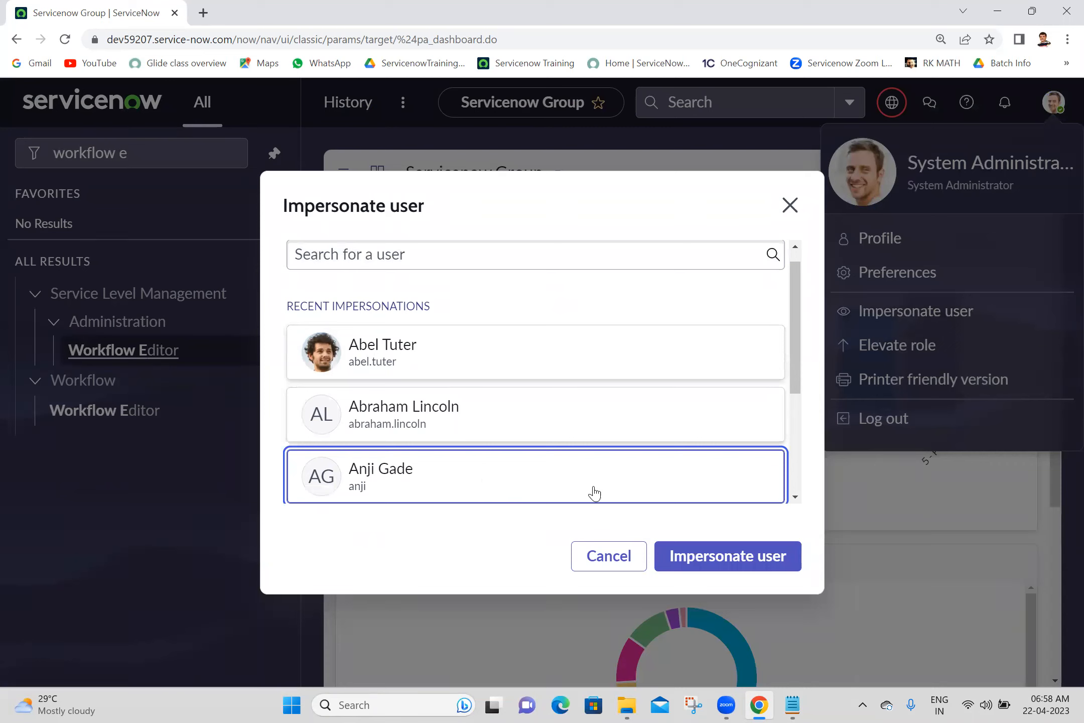
{"action": "left_click", "coordinate": [714, 567]}
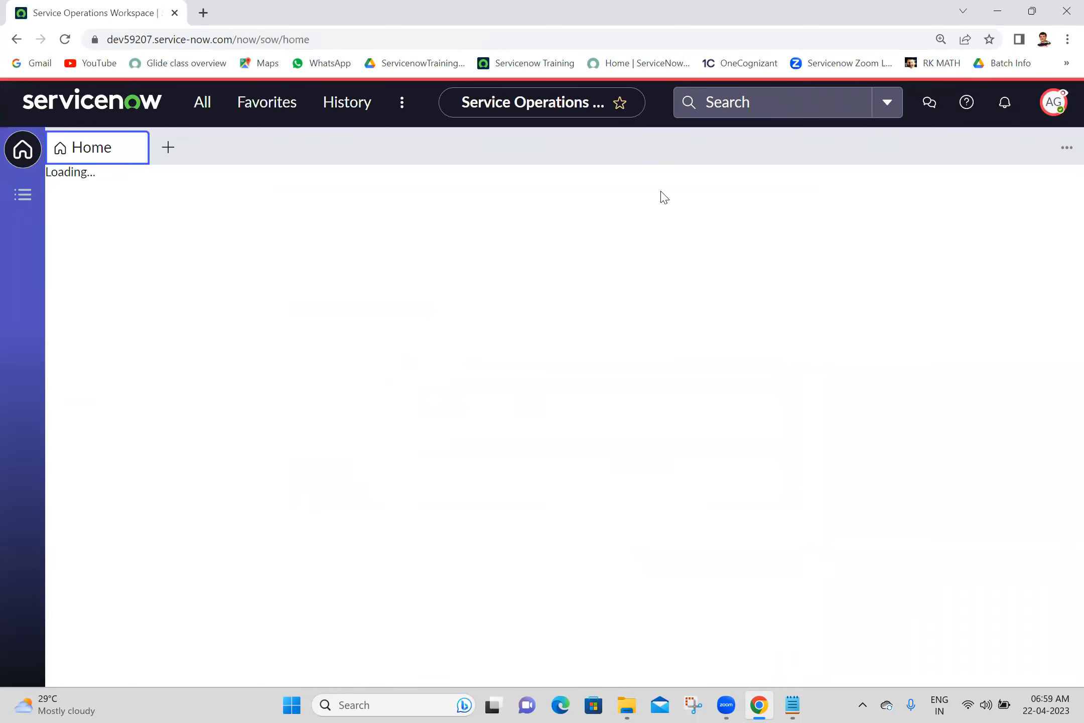
- As the impersonated user, open the My Parents list showing its three records
{"action": "left_click", "coordinate": [203, 113]}
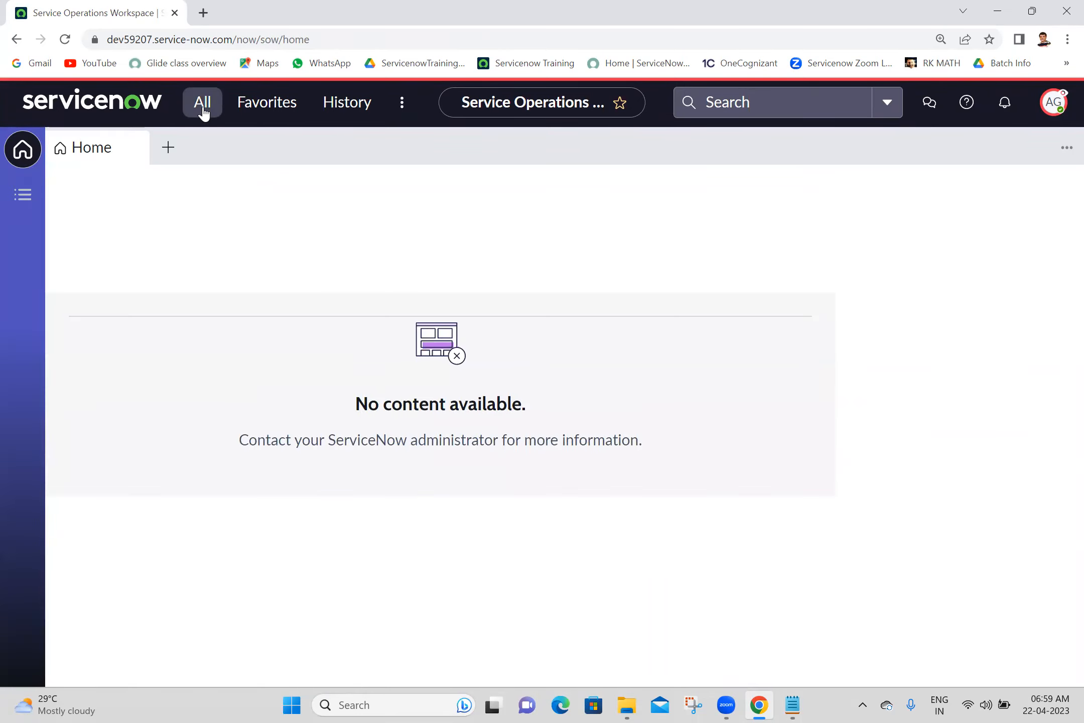
{"action": "type", "text": "m"}
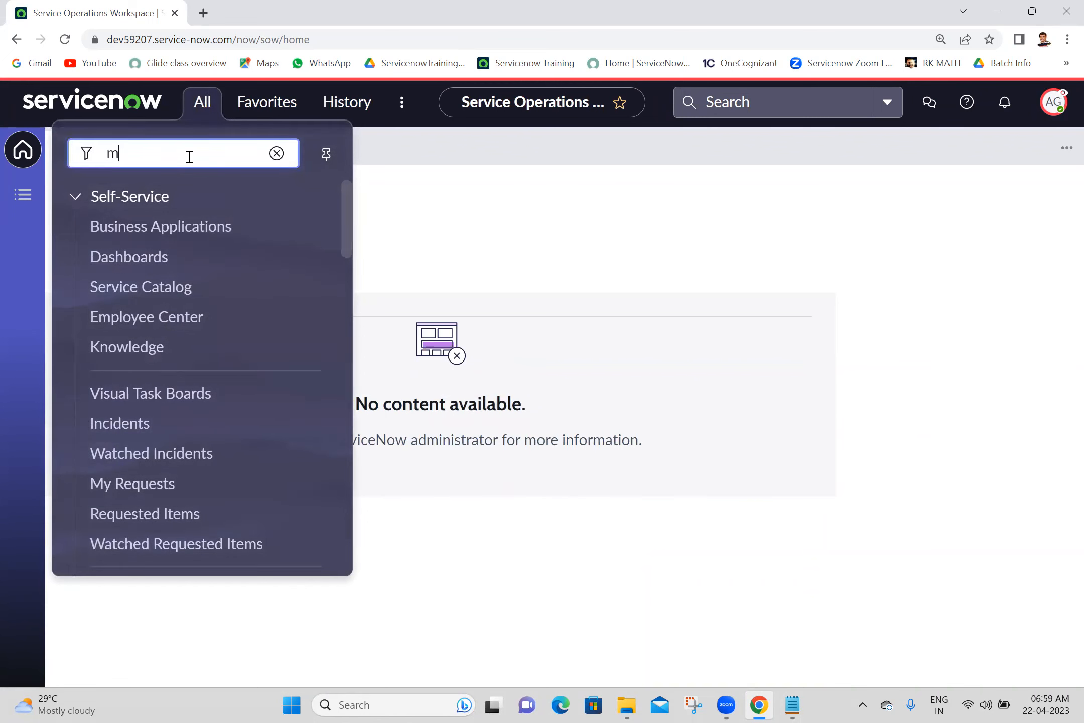
{"action": "type", "text": "y pare"}
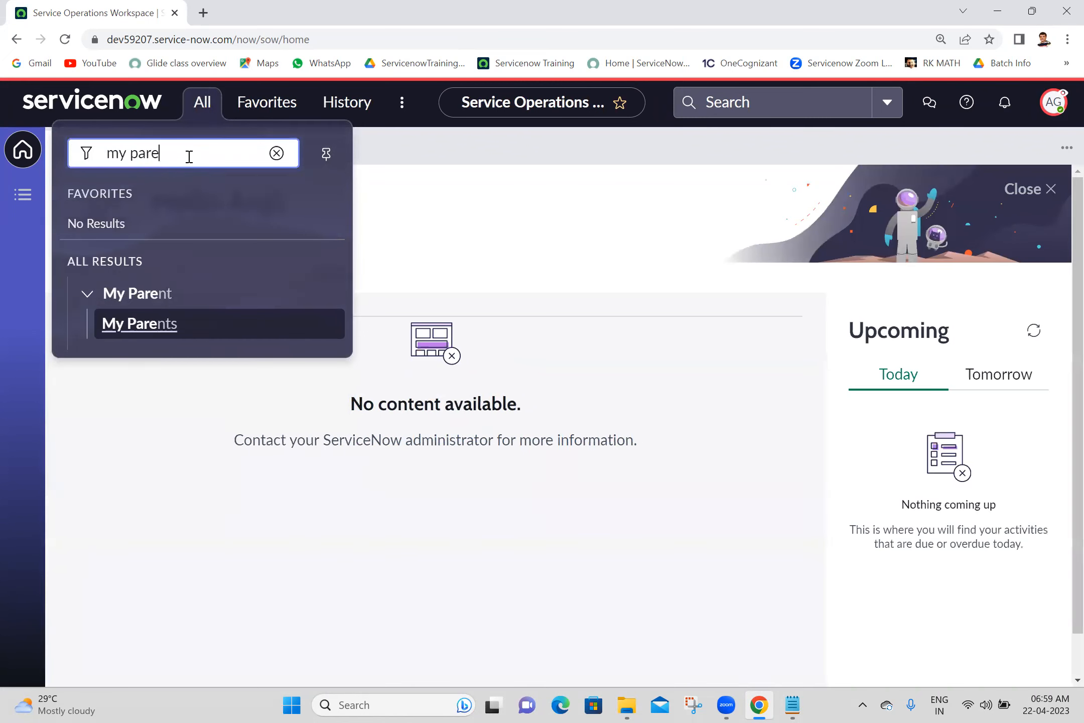
{"action": "left_click", "coordinate": [121, 329]}
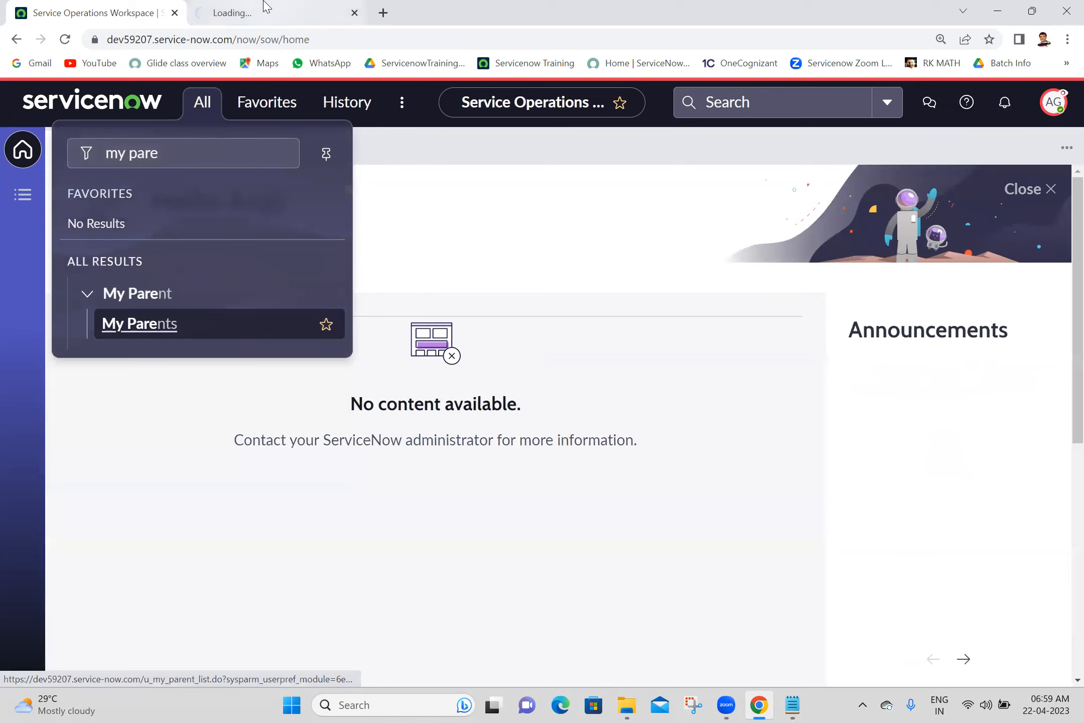
{"action": "left_click", "coordinate": [261, 9]}
{"action": "left_click", "coordinate": [370, 439]}
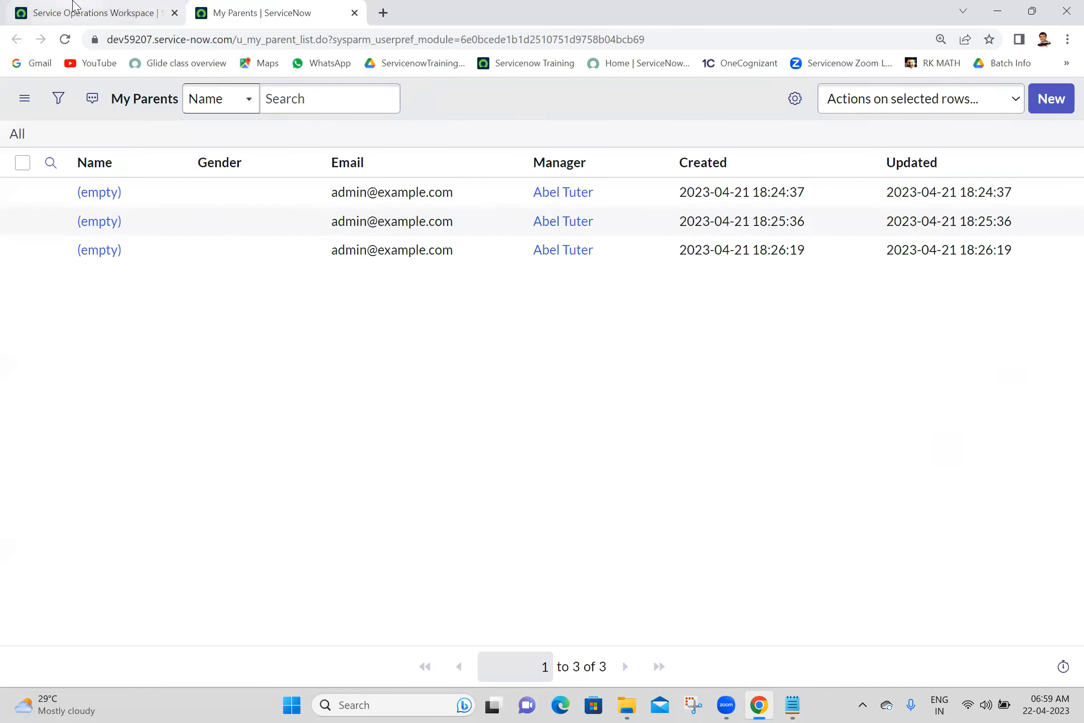
- Return to the home tab and end the impersonation
{"action": "left_click", "coordinate": [75, 6]}
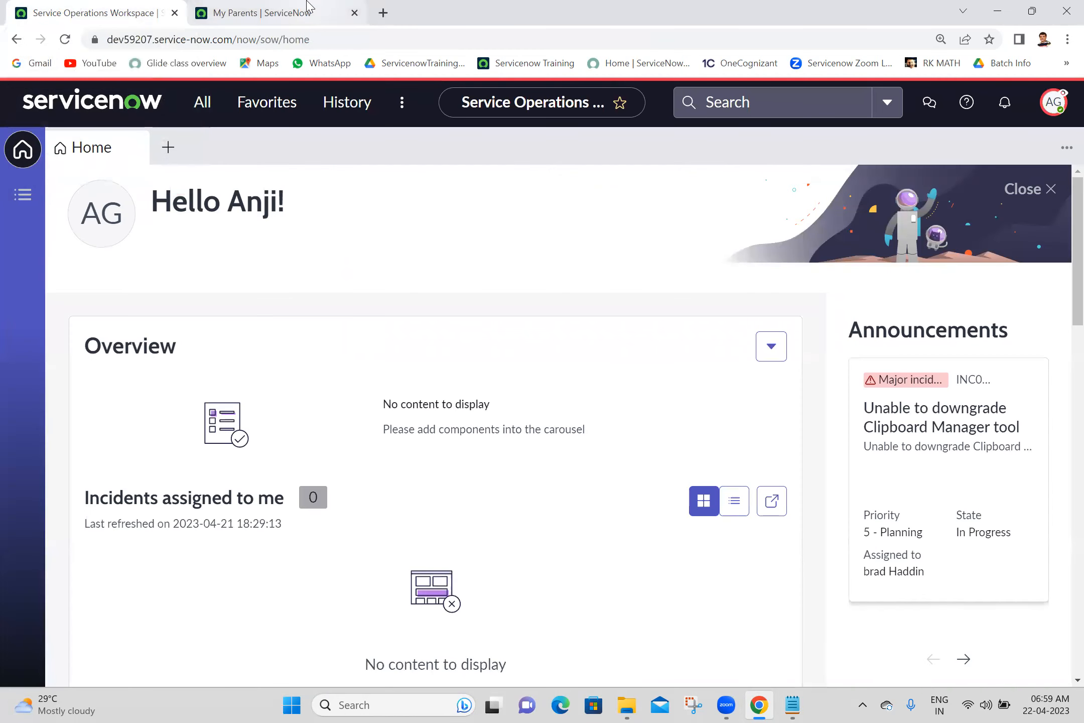
{"action": "left_click", "coordinate": [306, 11]}
{"action": "left_click", "coordinate": [130, 6]}
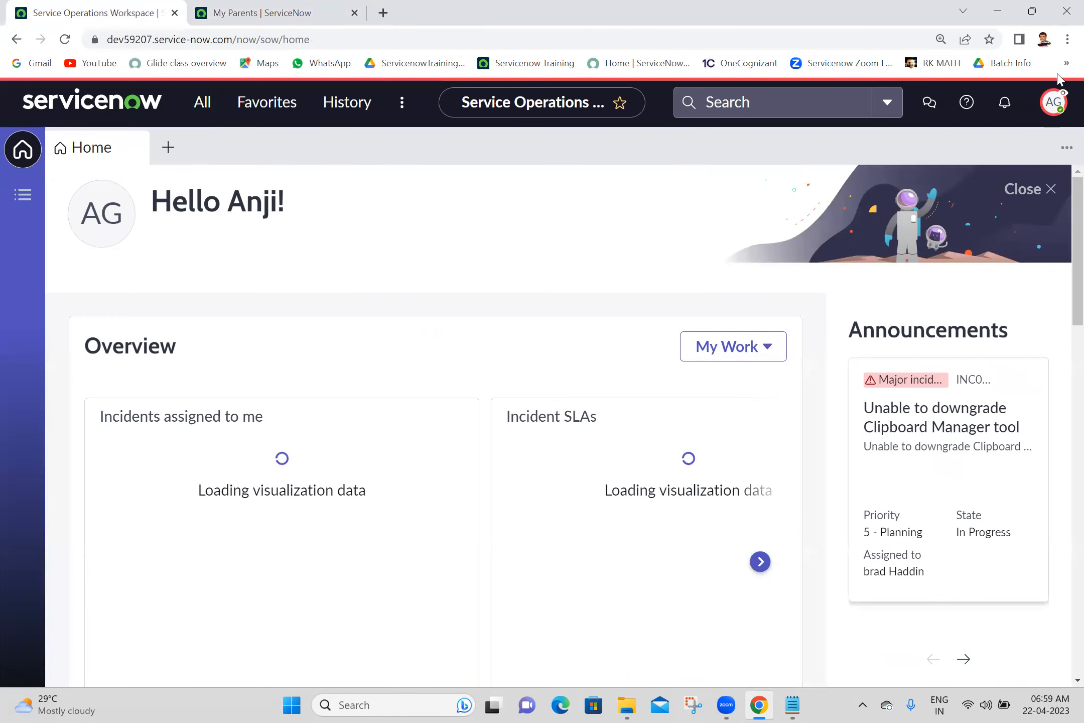
{"action": "left_click", "coordinate": [1055, 107]}
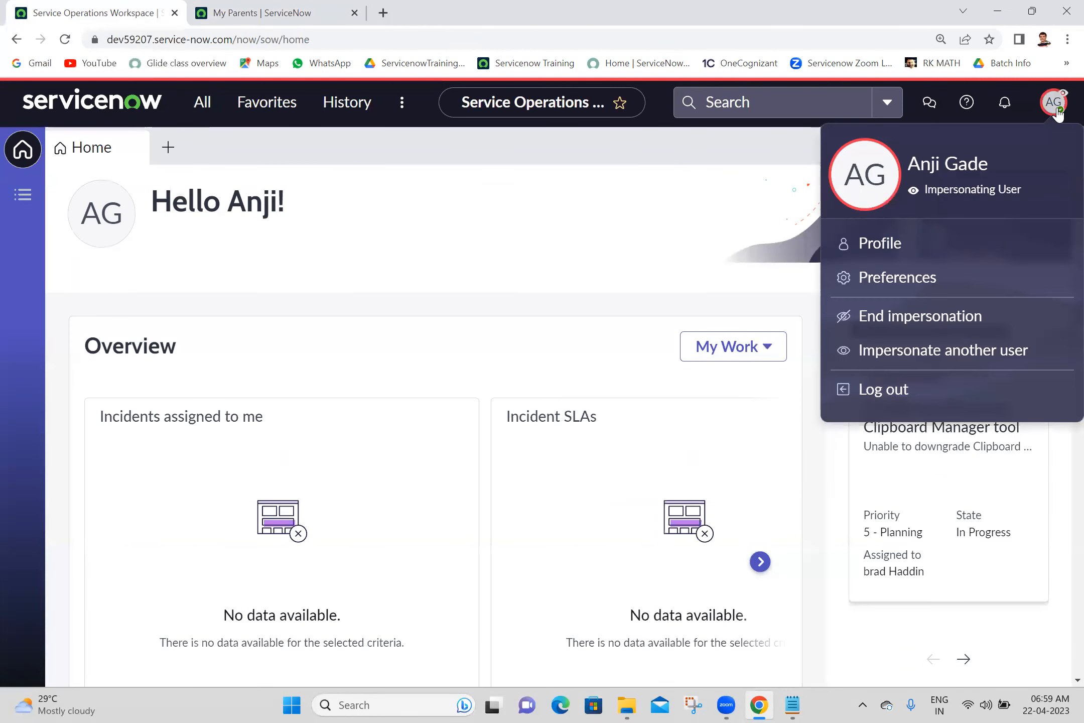
{"action": "left_click", "coordinate": [902, 325]}
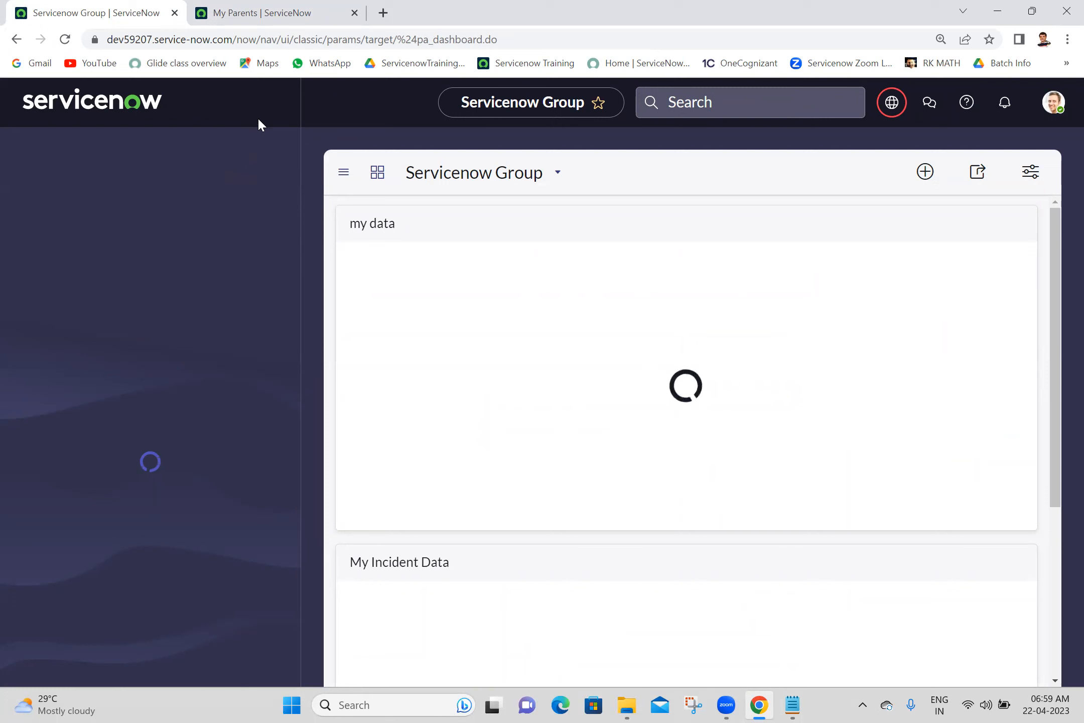
- Open the user groups list with sys_user_group.LIST
{"action": "left_click", "coordinate": [1048, 106]}
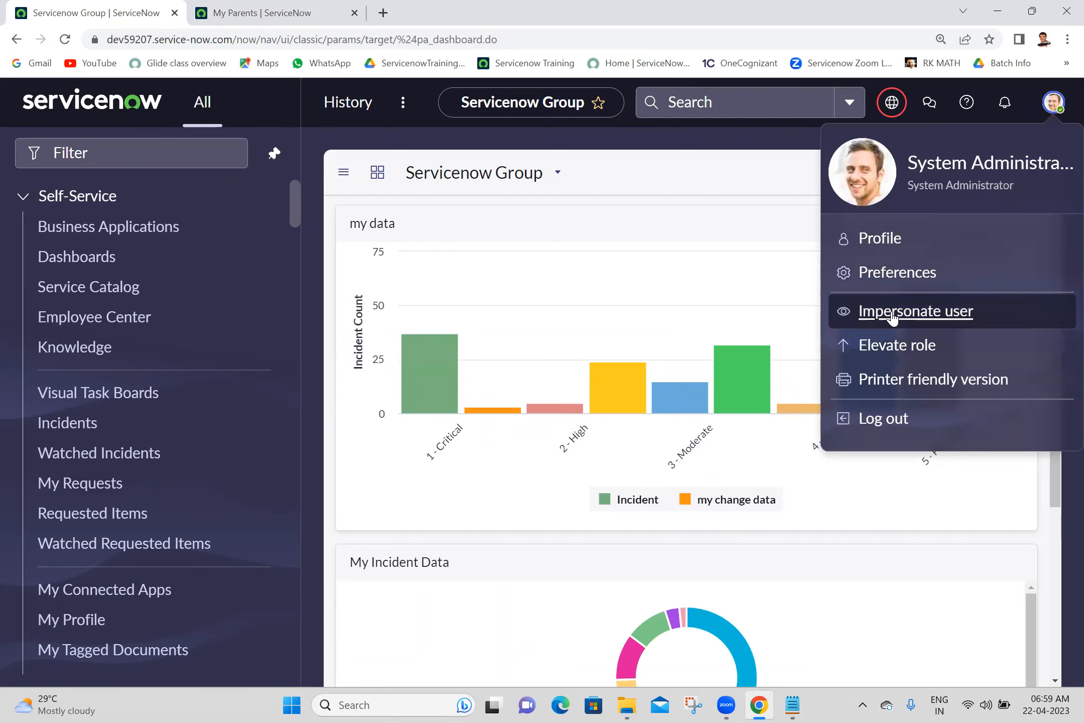
{"action": "left_click", "coordinate": [205, 162]}
{"action": "left_click", "coordinate": [1053, 103]}
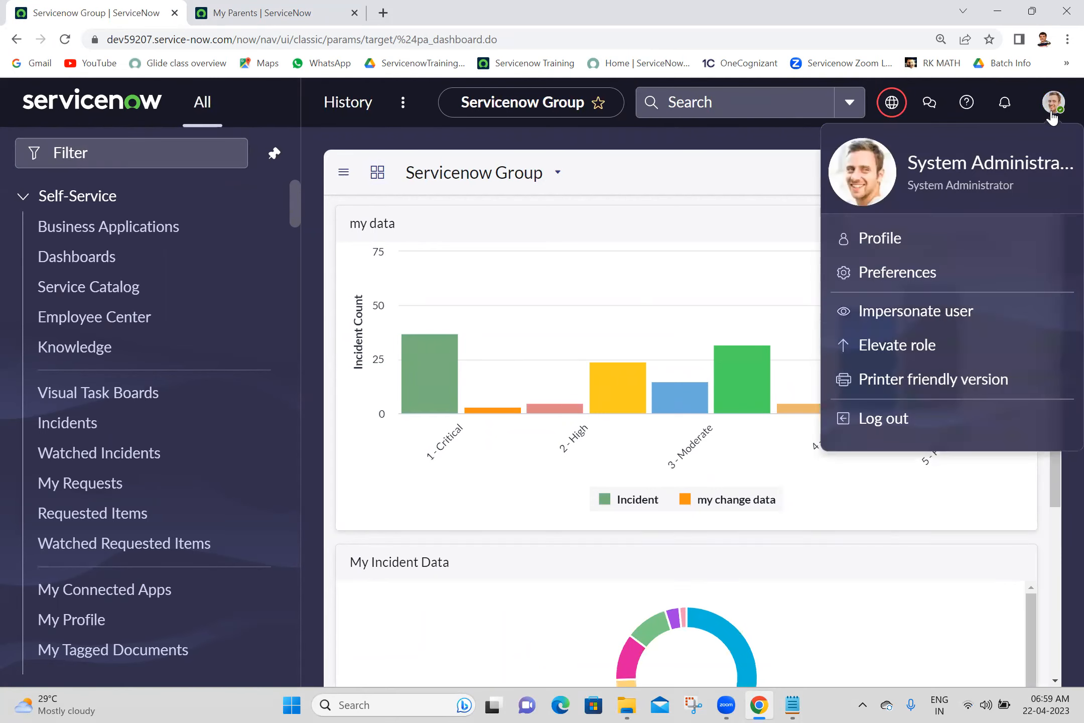
{"action": "left_click", "coordinate": [179, 160]}
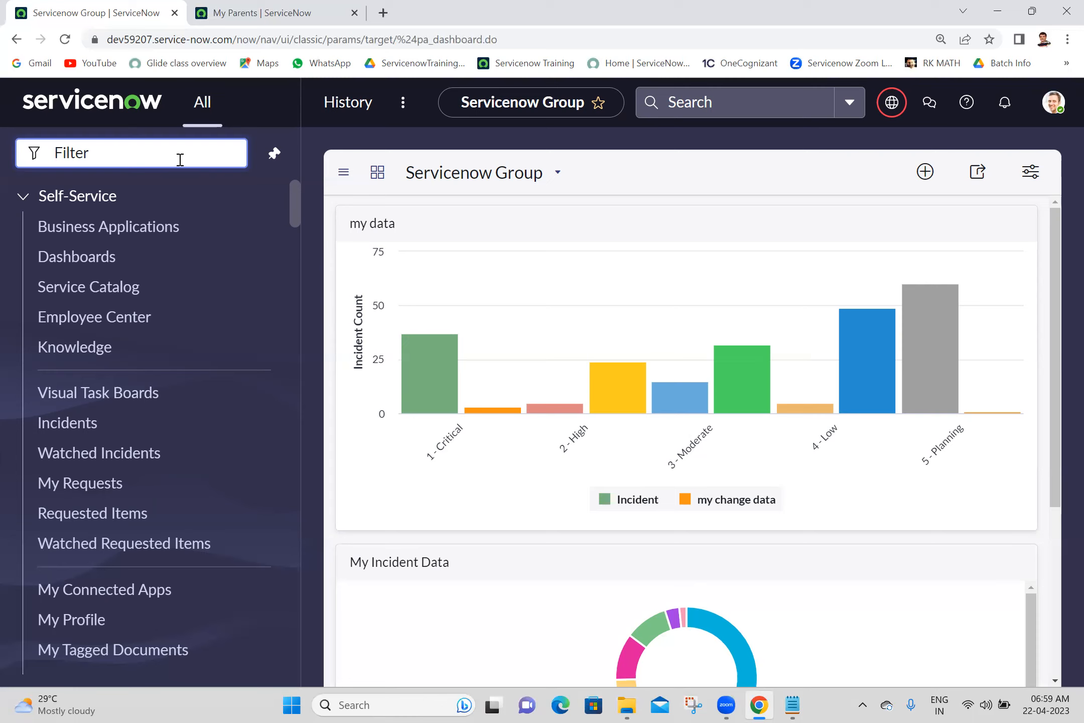
{"action": "type", "text": "sys_"}
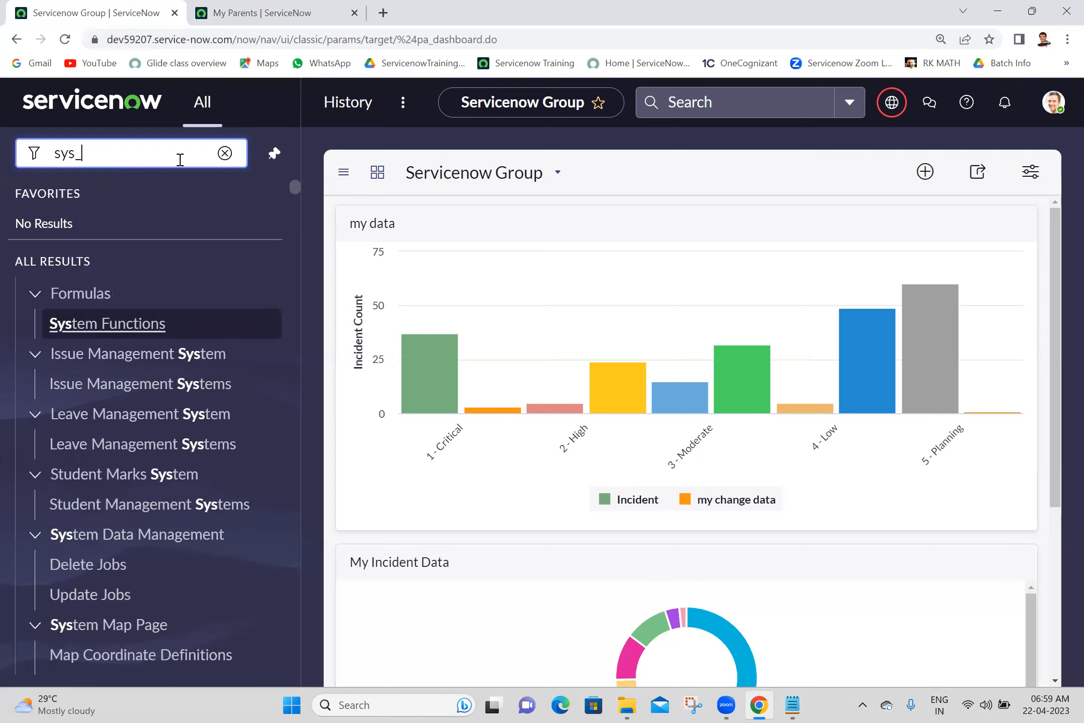
{"action": "type", "text": "user_gr"}
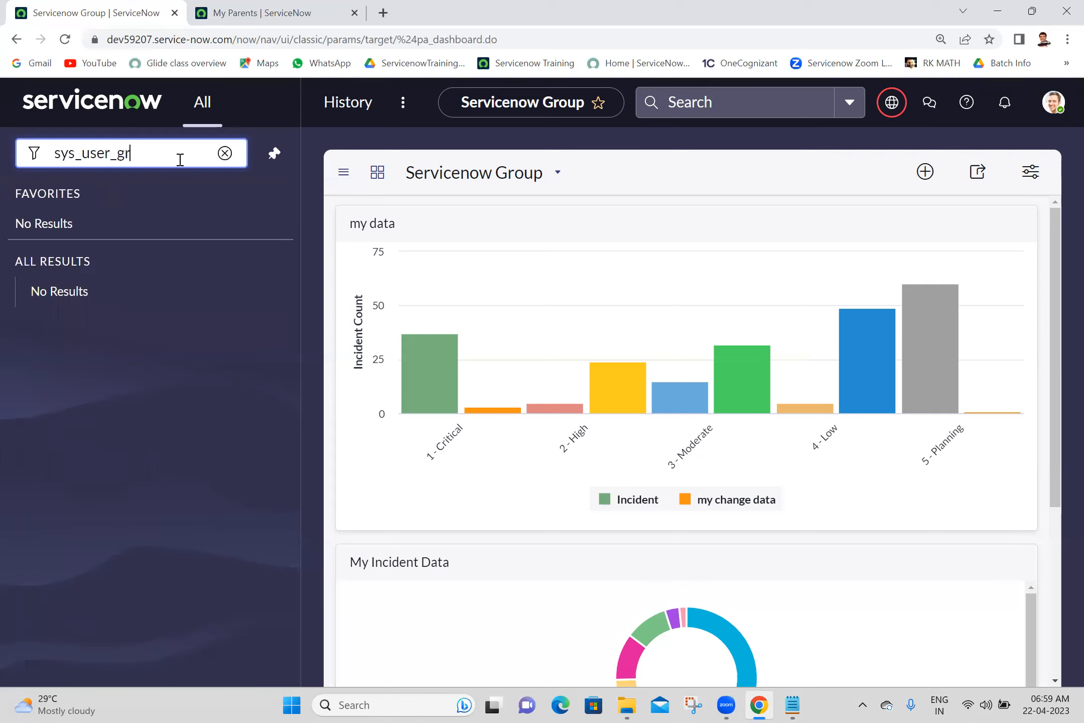
{"action": "type", "text": "oup.LIST"}
{"action": "key", "text": "Return"}
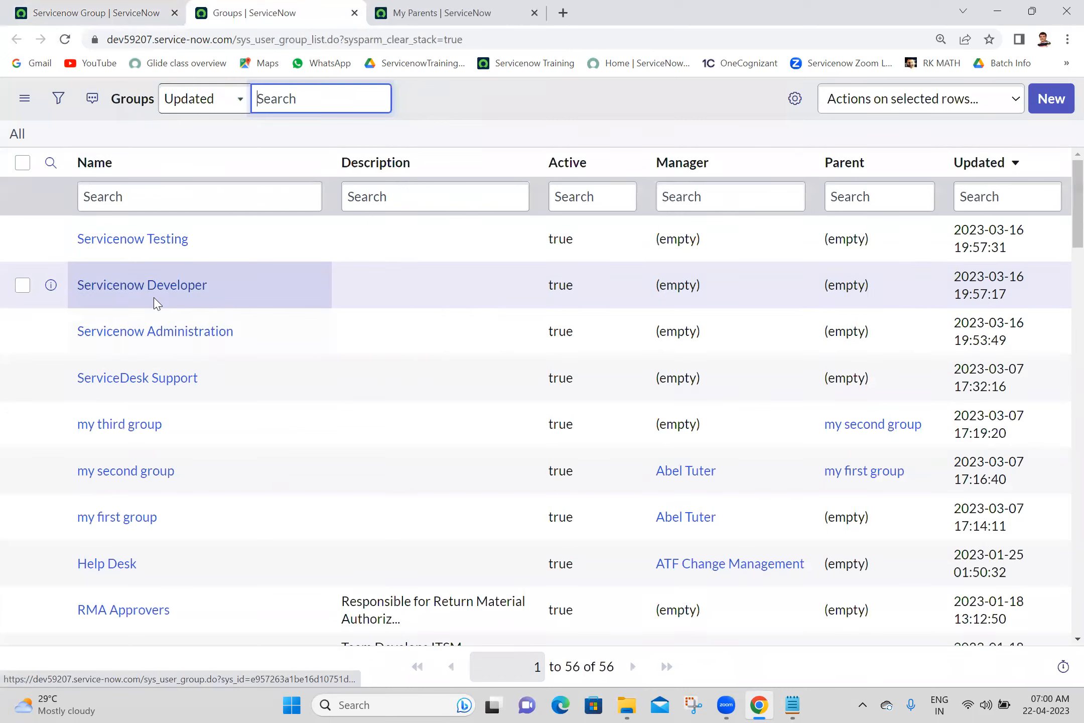
- Open the Servicenow Administration group and show its Group Members list
{"action": "left_click", "coordinate": [165, 336], "text": "ctrl"}
{"action": "left_click", "coordinate": [431, 7]}
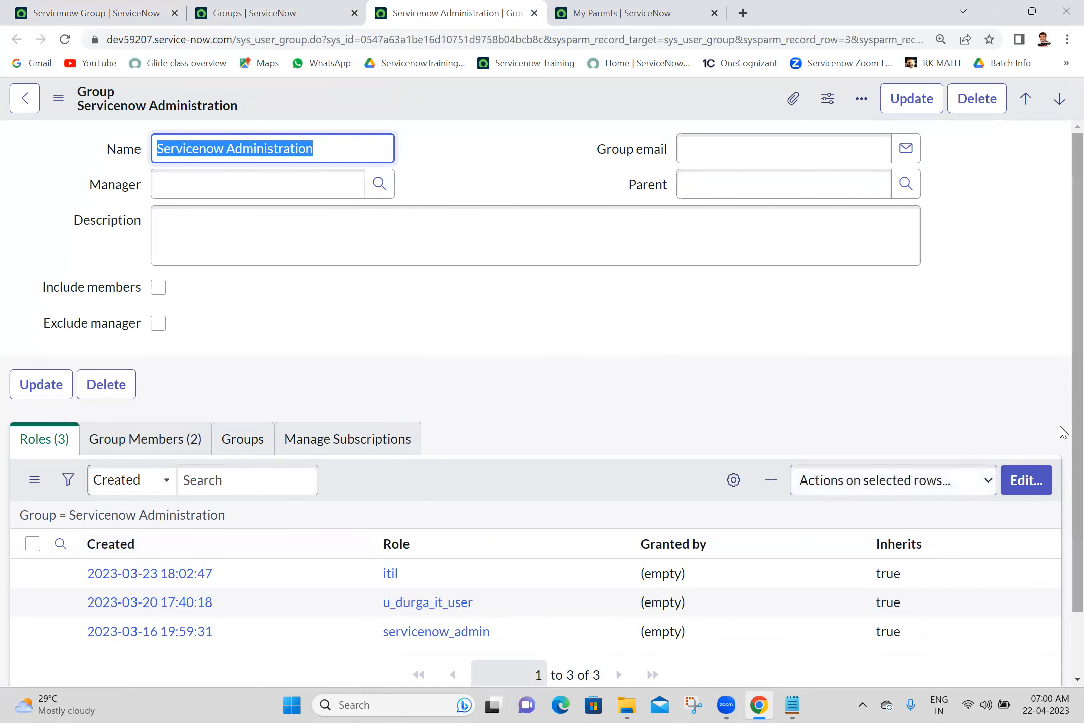
{"action": "scroll", "coordinate": [1060, 400], "scroll_direction": "down", "scroll_amount": 2}
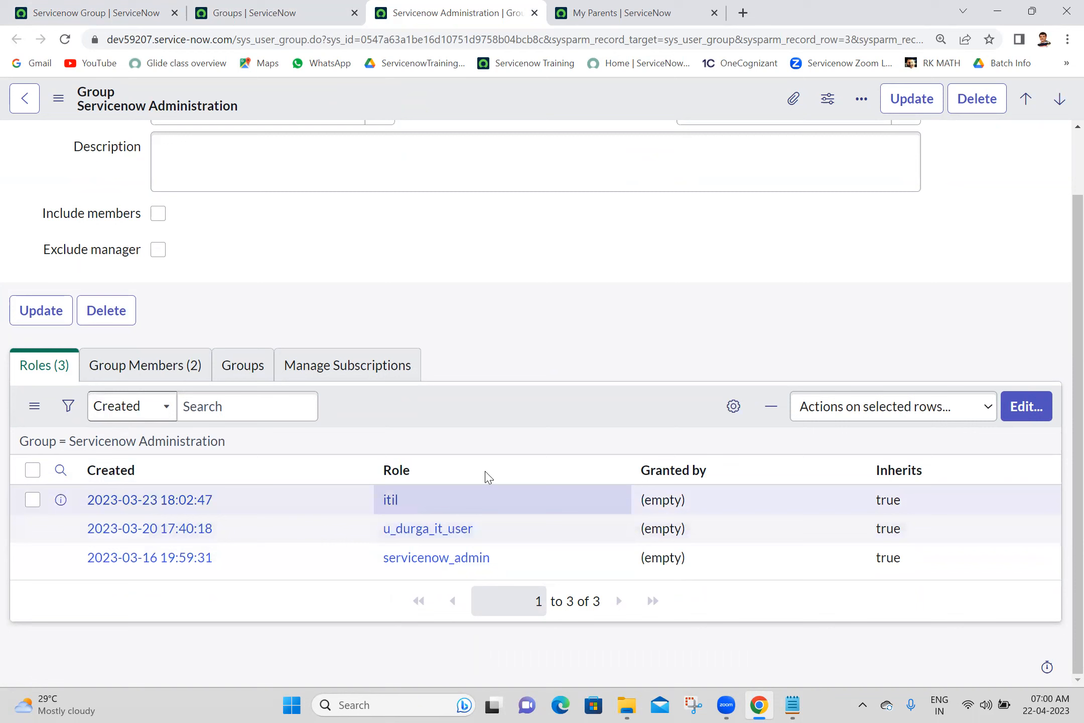
{"action": "left_click", "coordinate": [146, 356]}
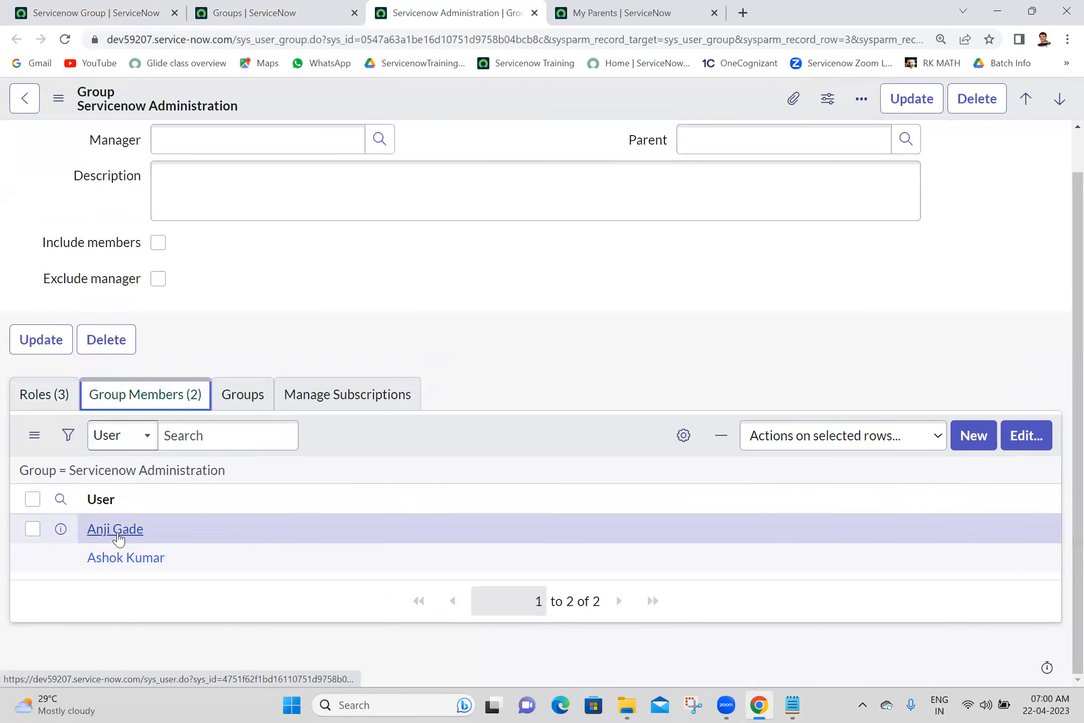
- Open the first member's user record in a new tab and show its Roles (53) list
{"action": "middle_click", "coordinate": [118, 532]}
{"action": "left_click", "coordinate": [610, 7]}
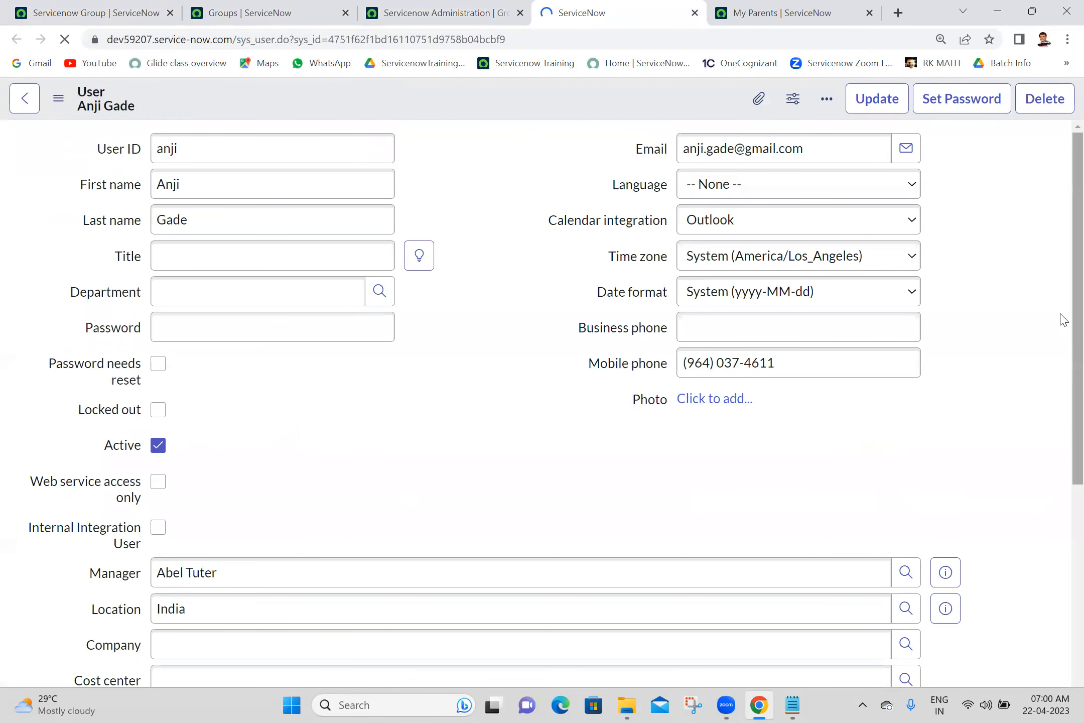
{"action": "scroll", "coordinate": [1060, 516], "scroll_direction": "down", "scroll_amount": 8}
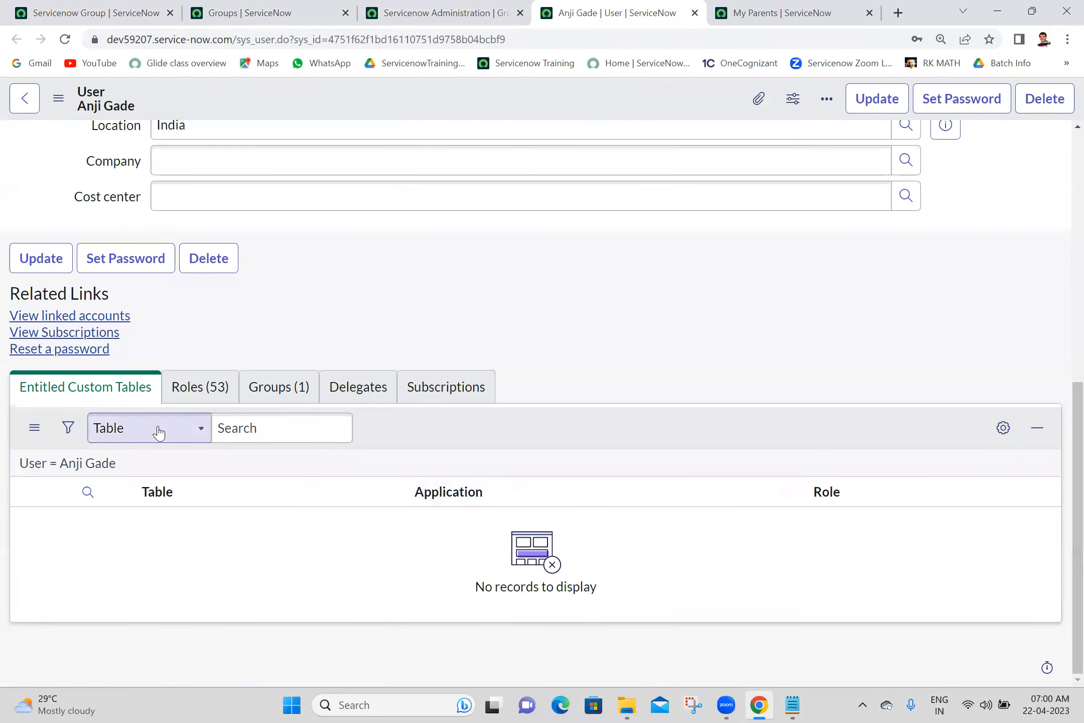
{"action": "left_click", "coordinate": [202, 387]}
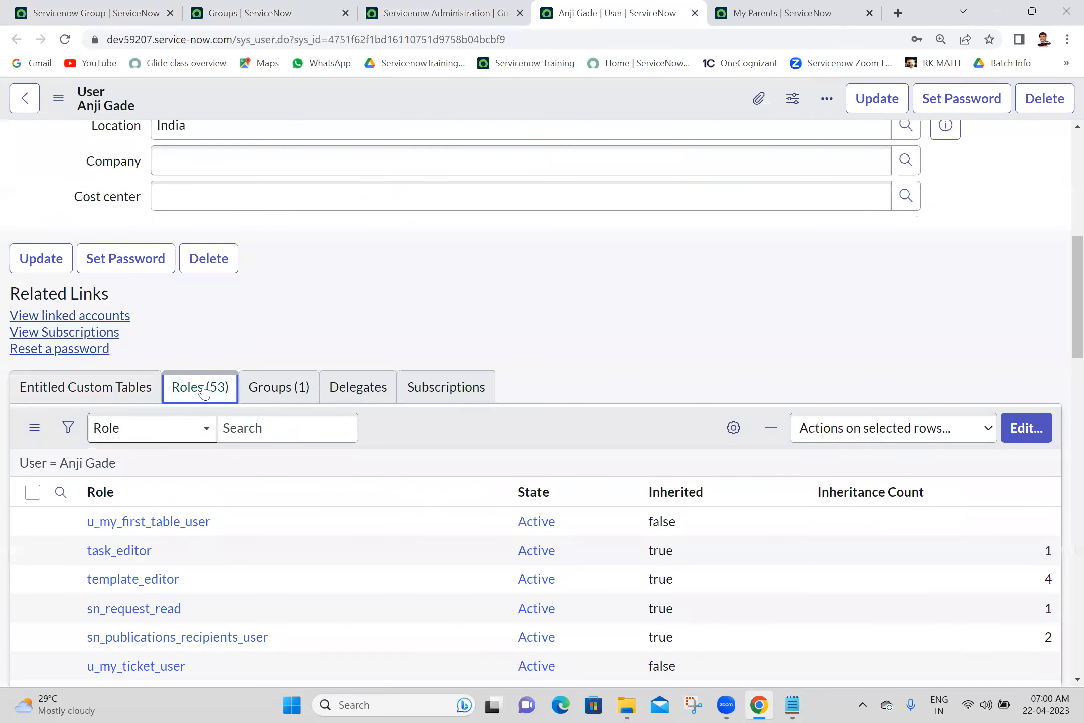
- Remove the member's twelve assigned roles, add servicenow_admin instead, and save
{"action": "left_click", "coordinate": [1027, 431]}
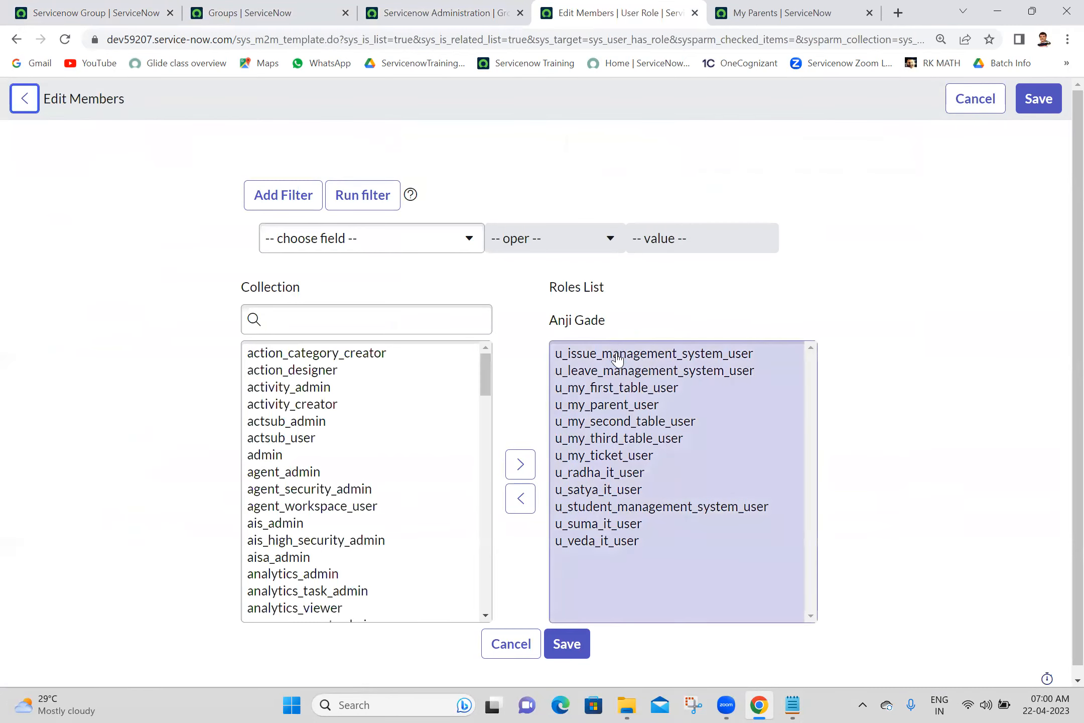
{"action": "left_click", "coordinate": [618, 353]}
{"action": "key", "text": "shift+Down"}
{"action": "key", "text": "shift+Down"}
{"action": "key", "text": "shift+Down"}
{"action": "key", "text": "shift+Down"}
{"action": "key", "text": "shift+Down"}
{"action": "key", "text": "shift+Down"}
{"action": "key", "text": "shift+Down"}
{"action": "key", "text": "shift+Down"}
{"action": "key", "text": "shift+Down"}
{"action": "key", "text": "shift+Down"}
{"action": "key", "text": "shift+Down"}
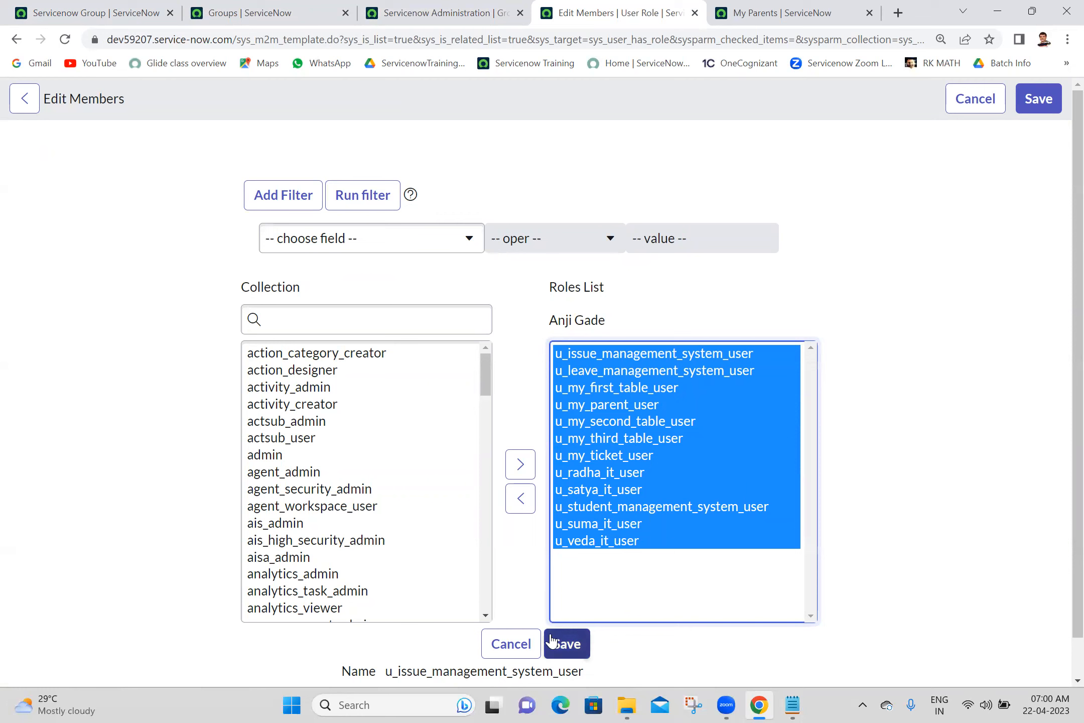
{"action": "left_click", "coordinate": [521, 498]}
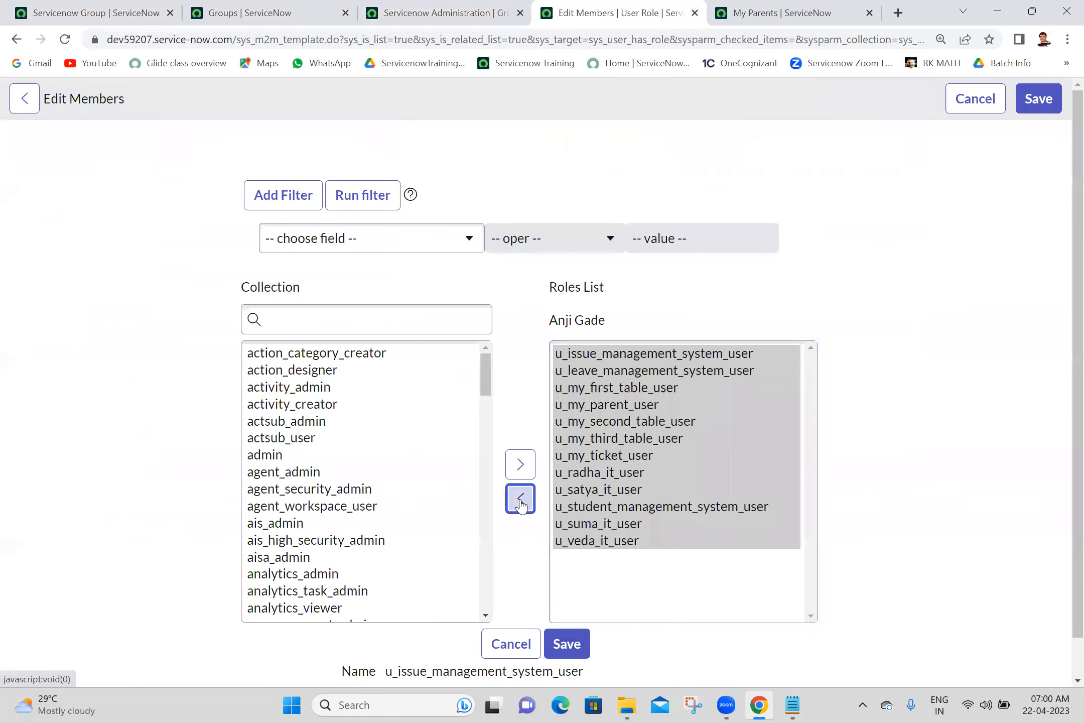
{"action": "left_click", "coordinate": [378, 312]}
{"action": "type", "text": "servicenow"}
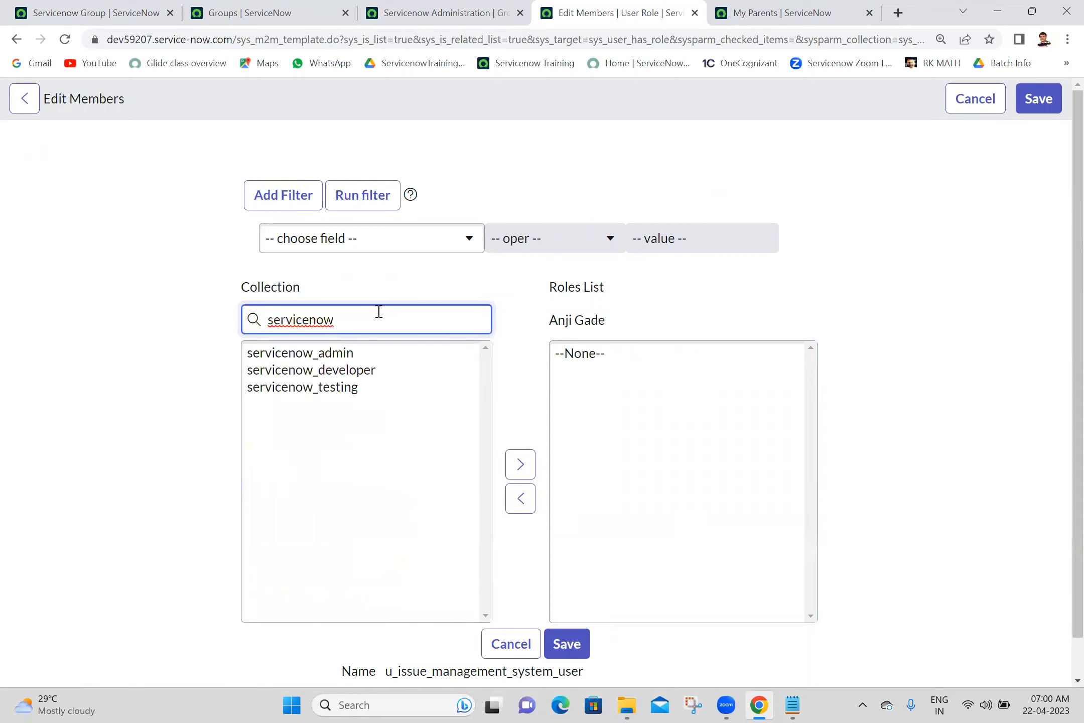
{"action": "left_click", "coordinate": [337, 353]}
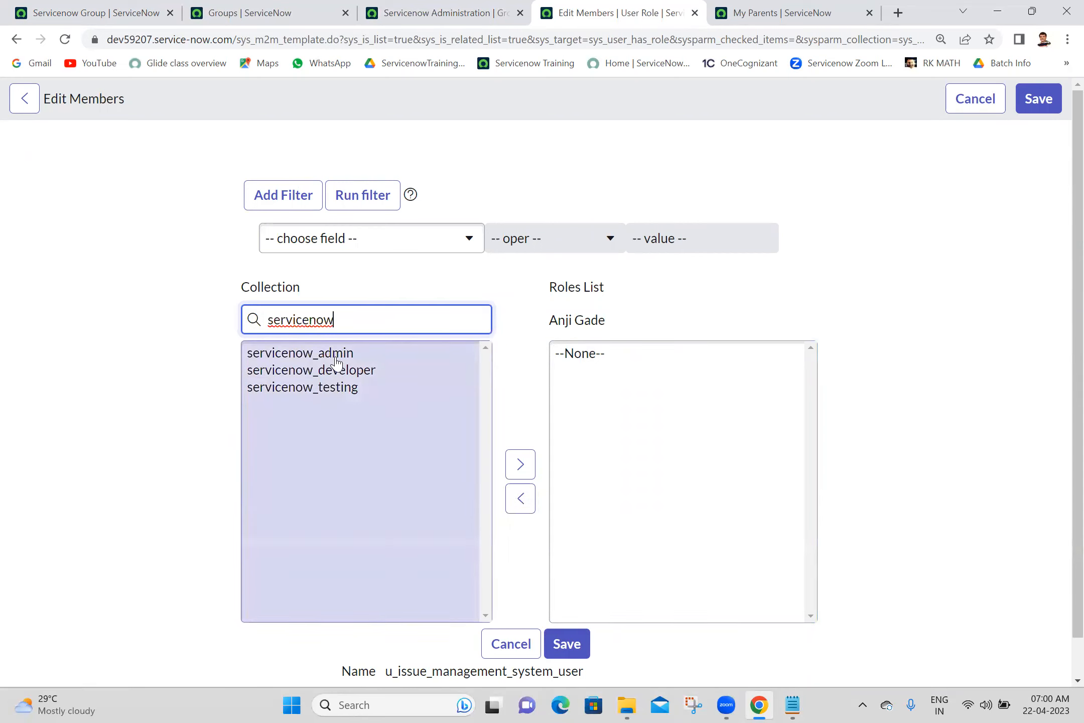
{"action": "double_click", "coordinate": [338, 353]}
{"action": "left_click", "coordinate": [570, 645]}
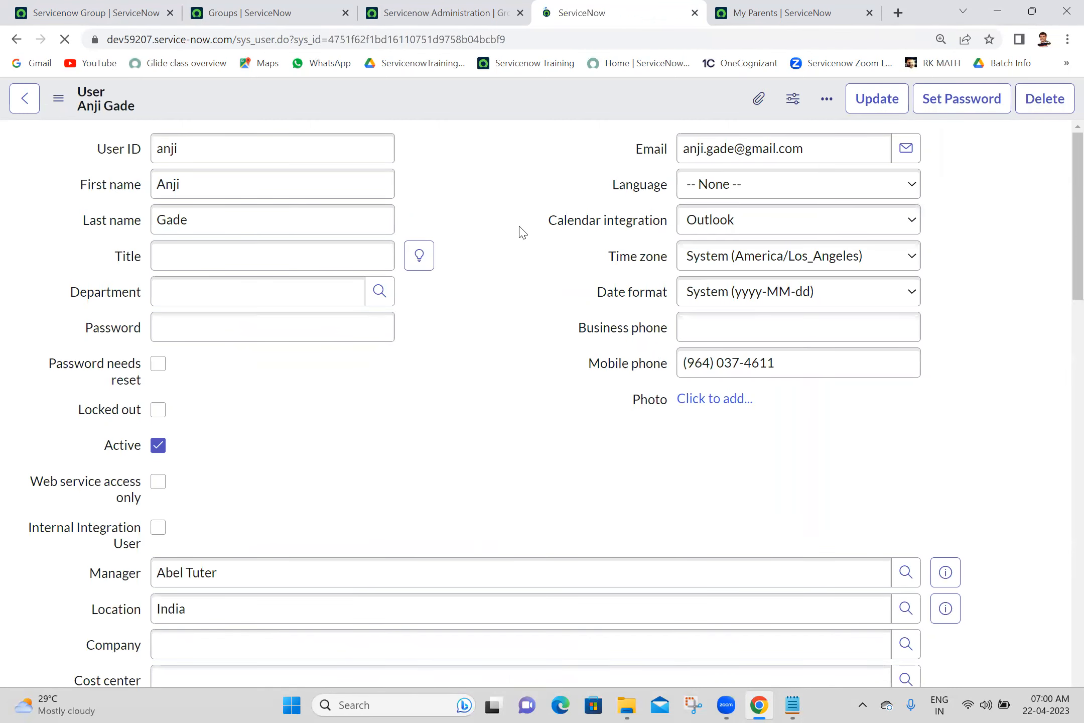
- Review the member's one group and 42 remaining roles, then close the record
{"action": "left_click_drag", "start_coordinate": [1073, 265], "coordinate": [1060, 382]}
{"action": "left_click", "coordinate": [267, 401]}
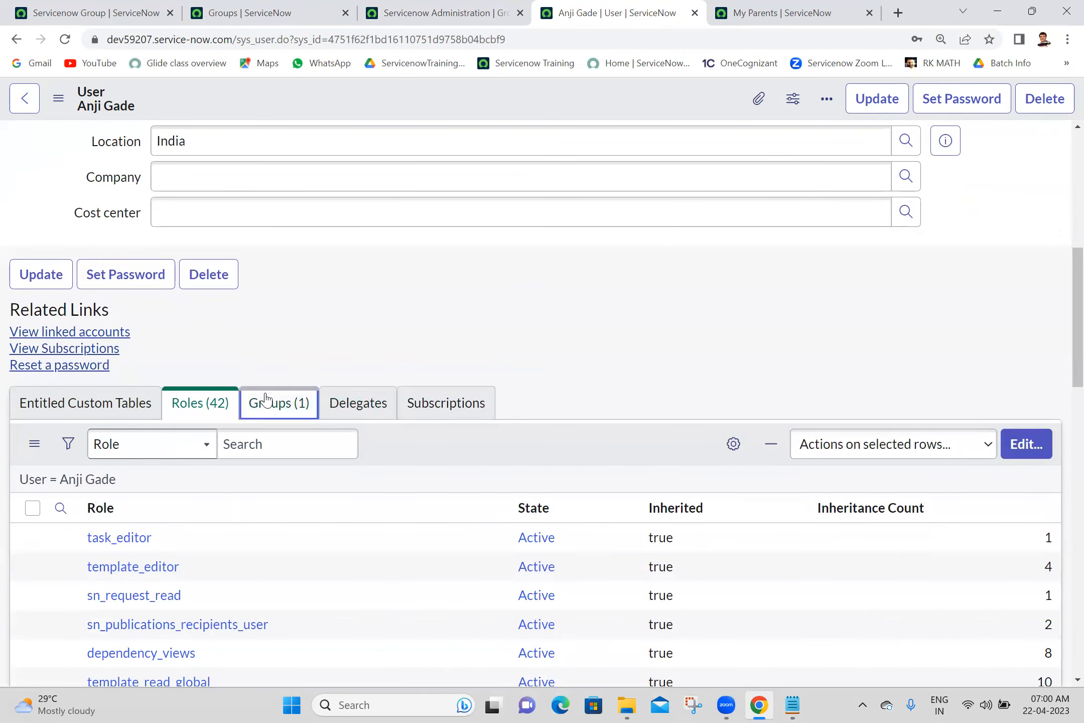
{"action": "left_click", "coordinate": [192, 421]}
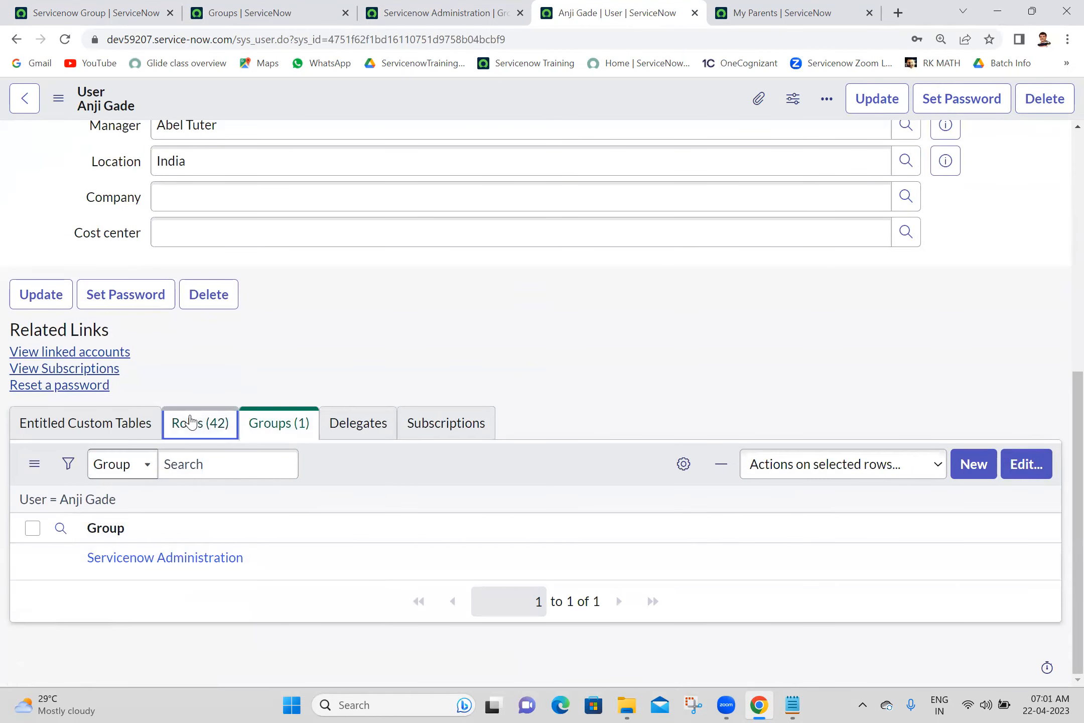
{"action": "left_click", "coordinate": [694, 13]}
{"action": "left_click", "coordinate": [8, 6]}
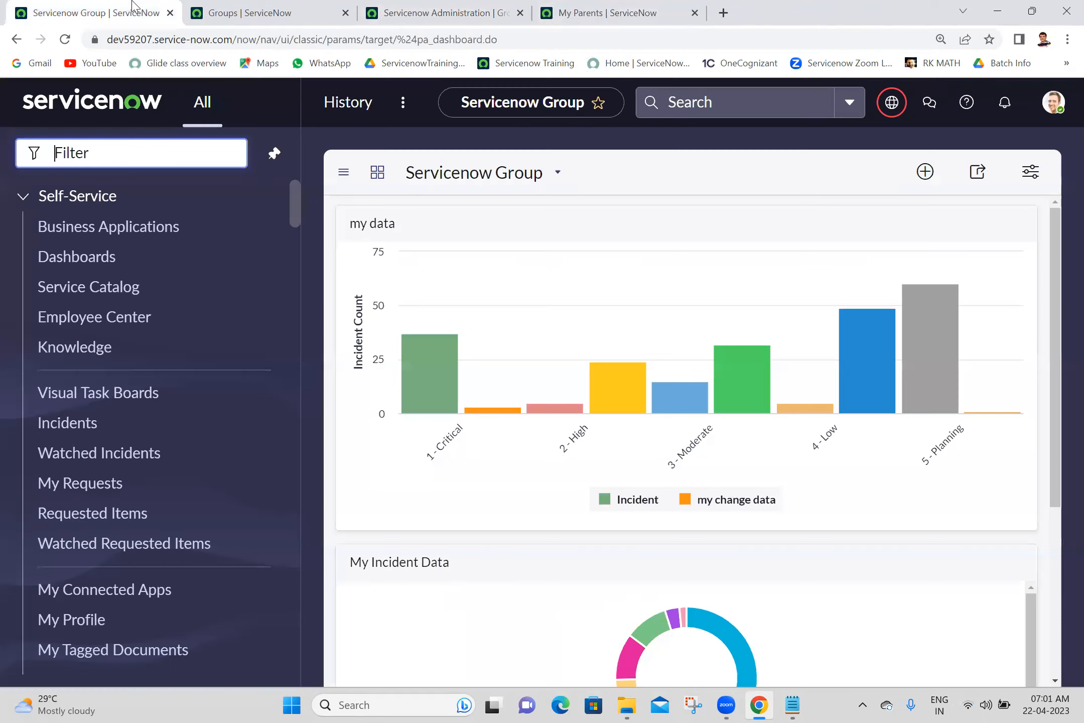
{"action": "left_click", "coordinate": [1054, 105]}
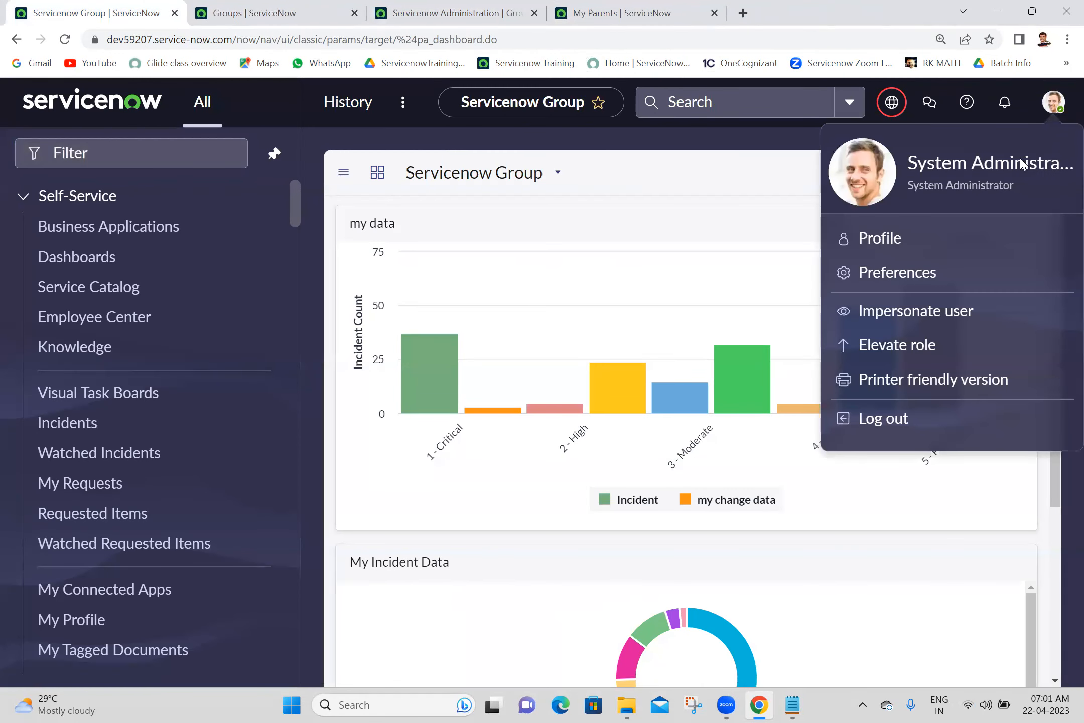
- Impersonate the group member and reload My Parents, now blocked by security constraints
{"action": "left_click", "coordinate": [902, 318]}
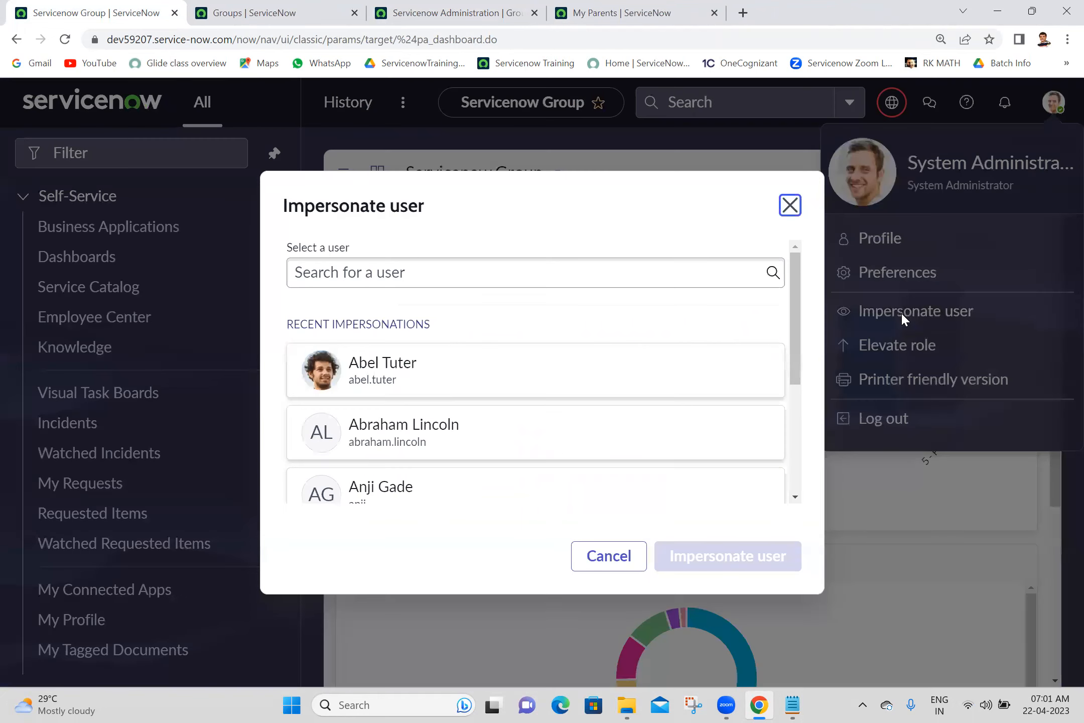
{"action": "left_click", "coordinate": [417, 496]}
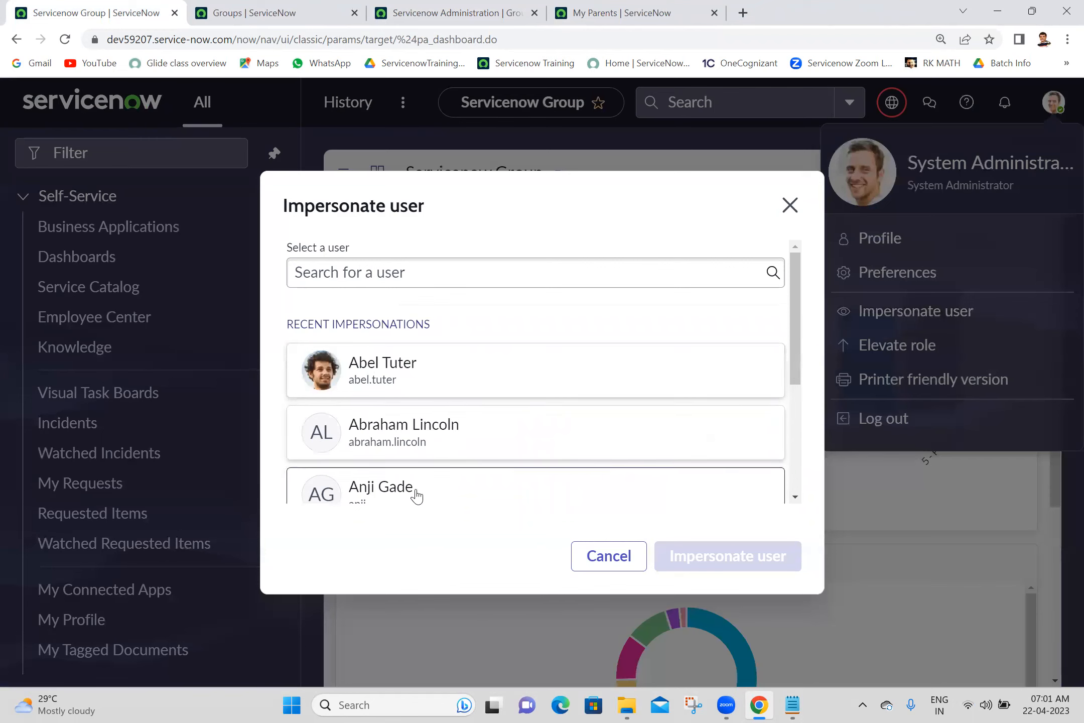
{"action": "left_click", "coordinate": [753, 559]}
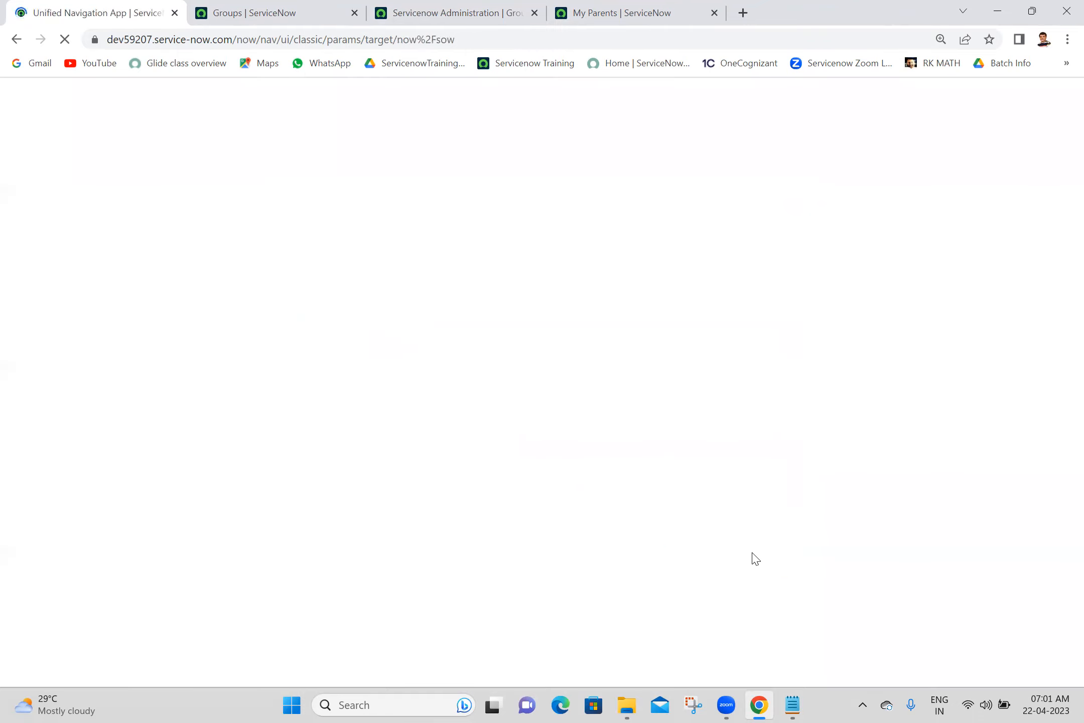
{"action": "left_click", "coordinate": [625, 12]}
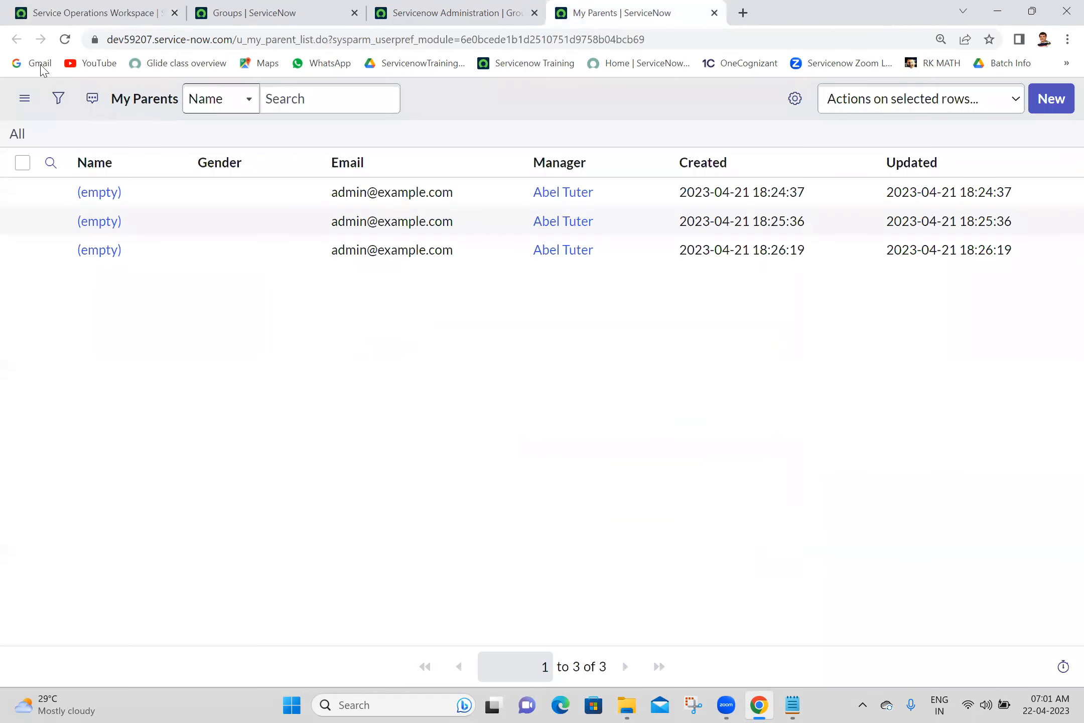
{"action": "left_click", "coordinate": [63, 44]}
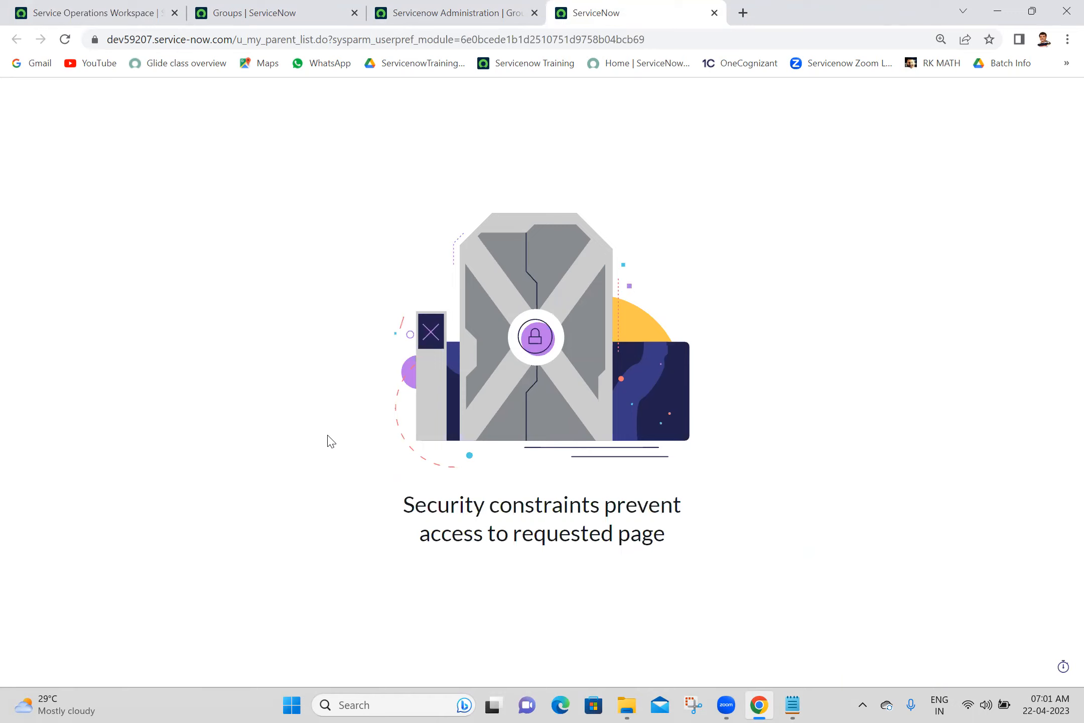
- Go back to the home page and end the impersonation
{"action": "left_click", "coordinate": [119, 6]}
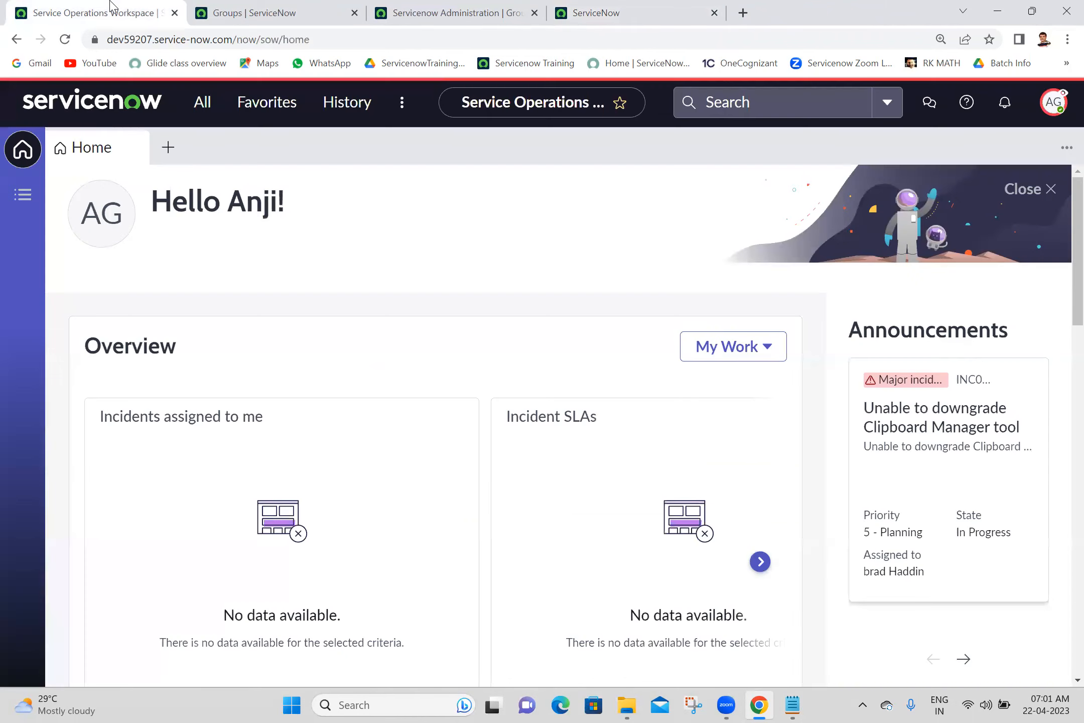
{"action": "left_click", "coordinate": [1060, 105]}
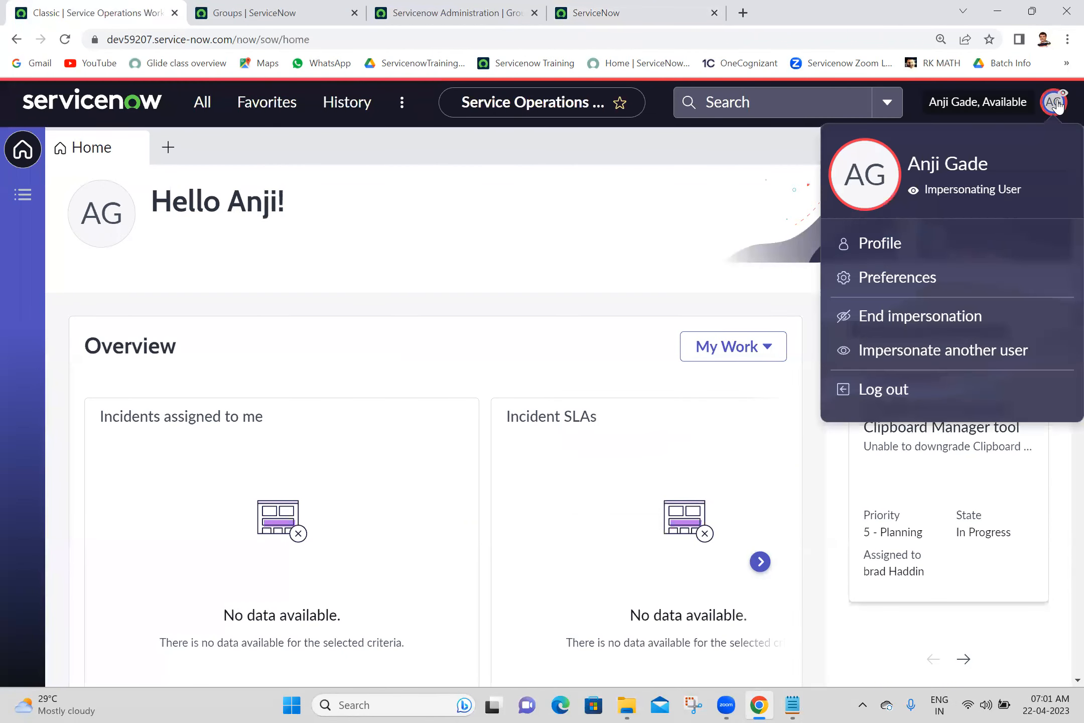
{"action": "left_click", "coordinate": [935, 319]}
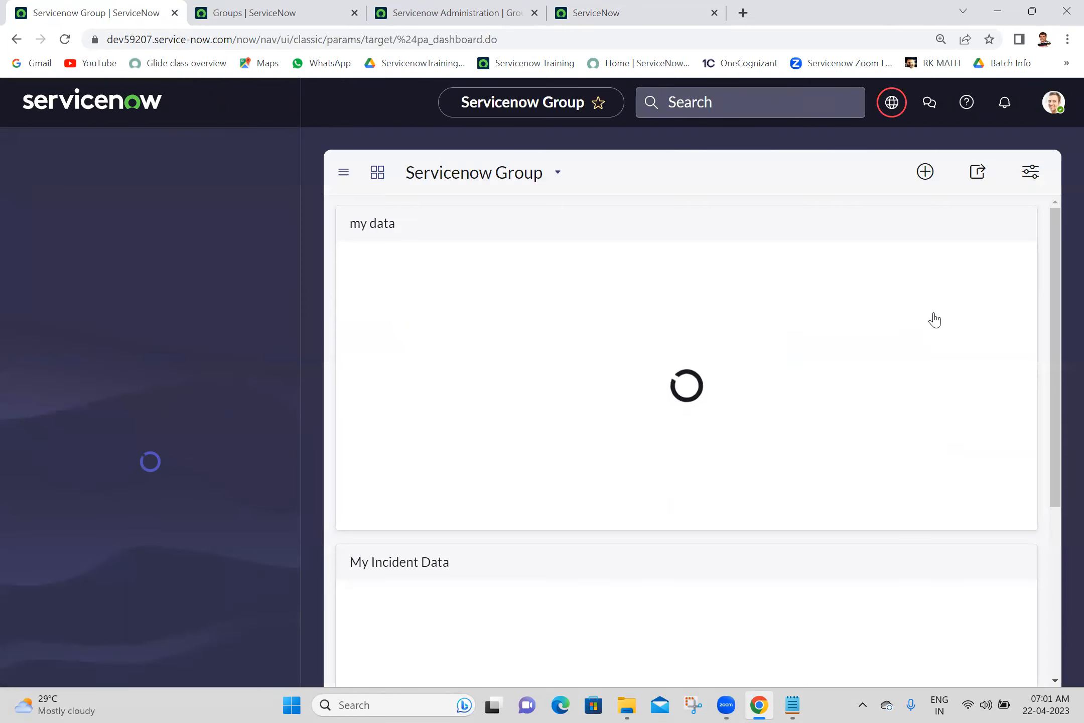
- Elevate the session to the security_admin role
{"action": "left_click", "coordinate": [1054, 104]}
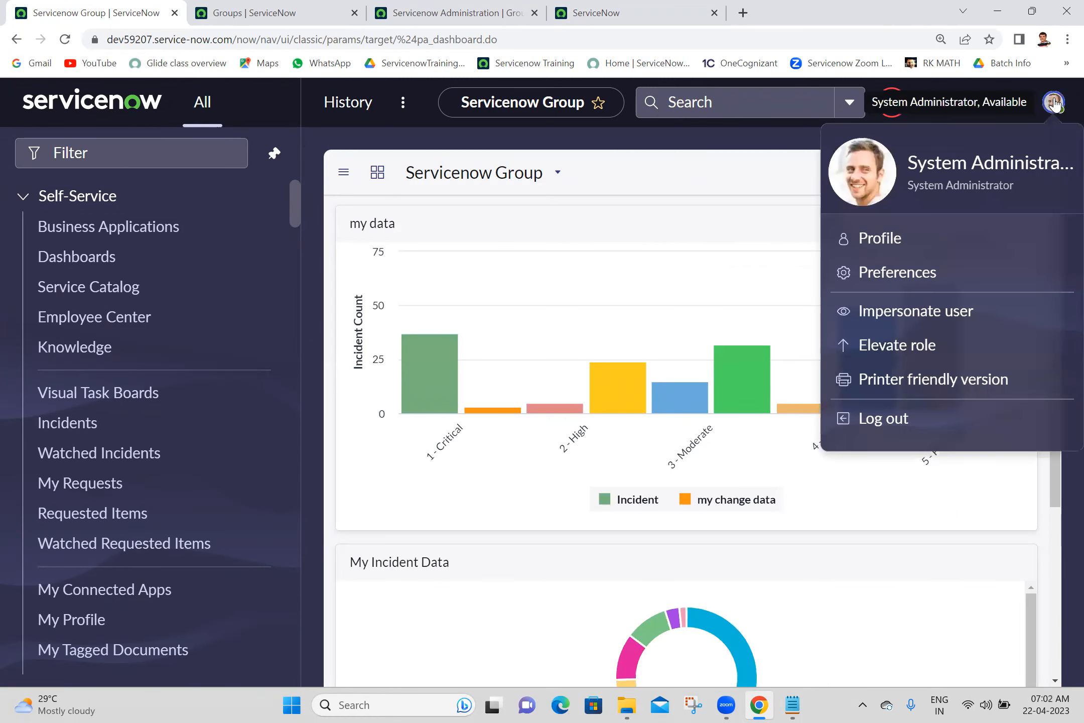
{"action": "left_click", "coordinate": [875, 348]}
{"action": "left_click", "coordinate": [335, 389]}
{"action": "left_click", "coordinate": [769, 502]}
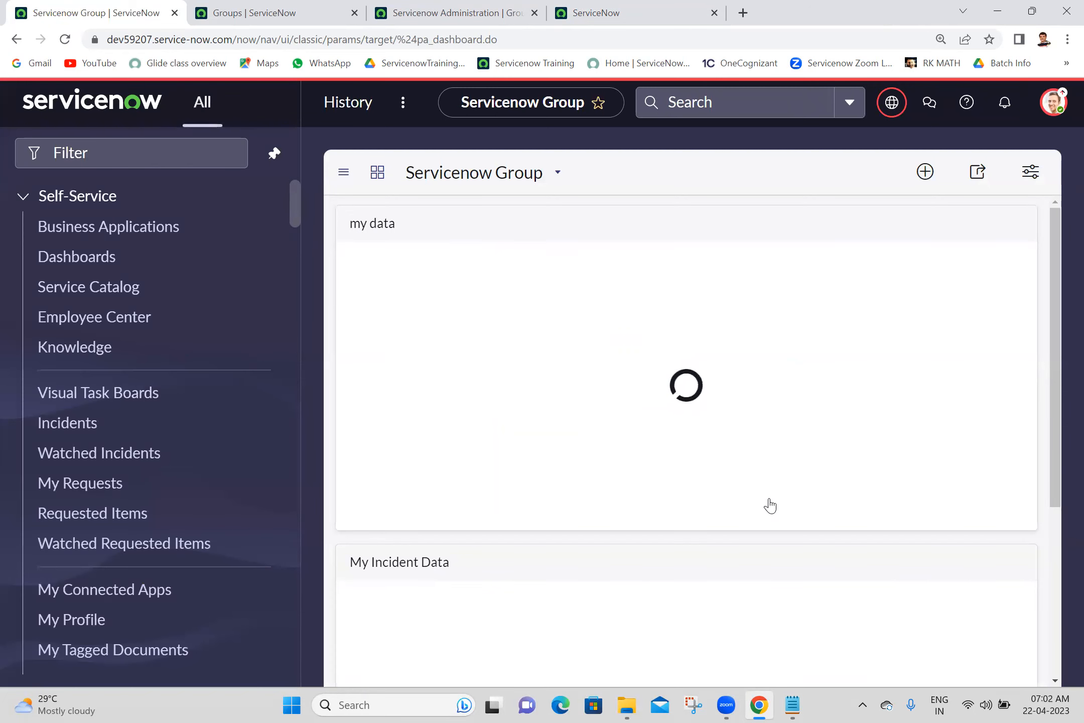
- Open the Access Controls list and filter names to u_my_parent, showing delete, read, write, create
{"action": "left_click", "coordinate": [127, 158]}
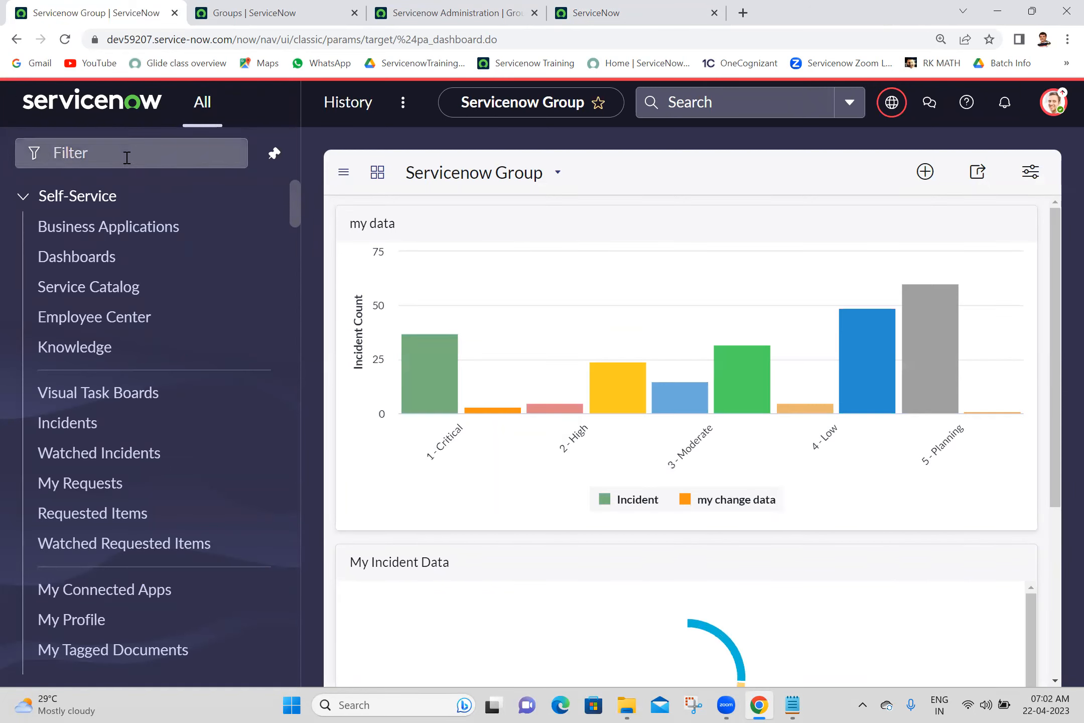
{"action": "type", "text": "acl"}
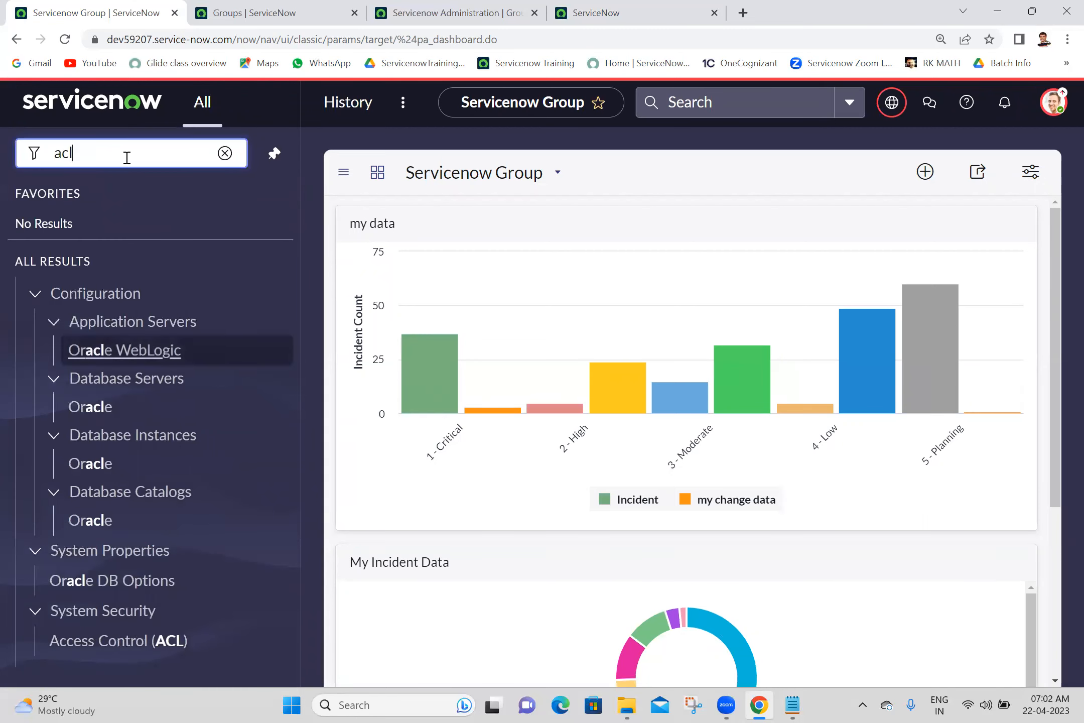
{"action": "middle_click", "coordinate": [126, 645]}
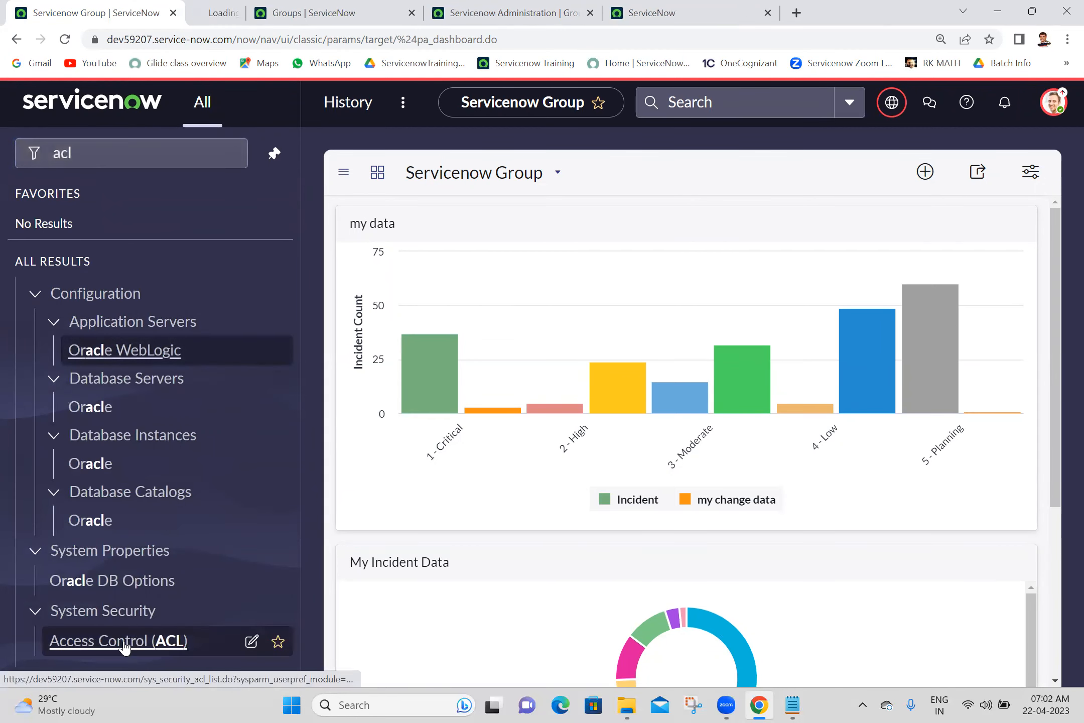
{"action": "left_click", "coordinate": [226, 6]}
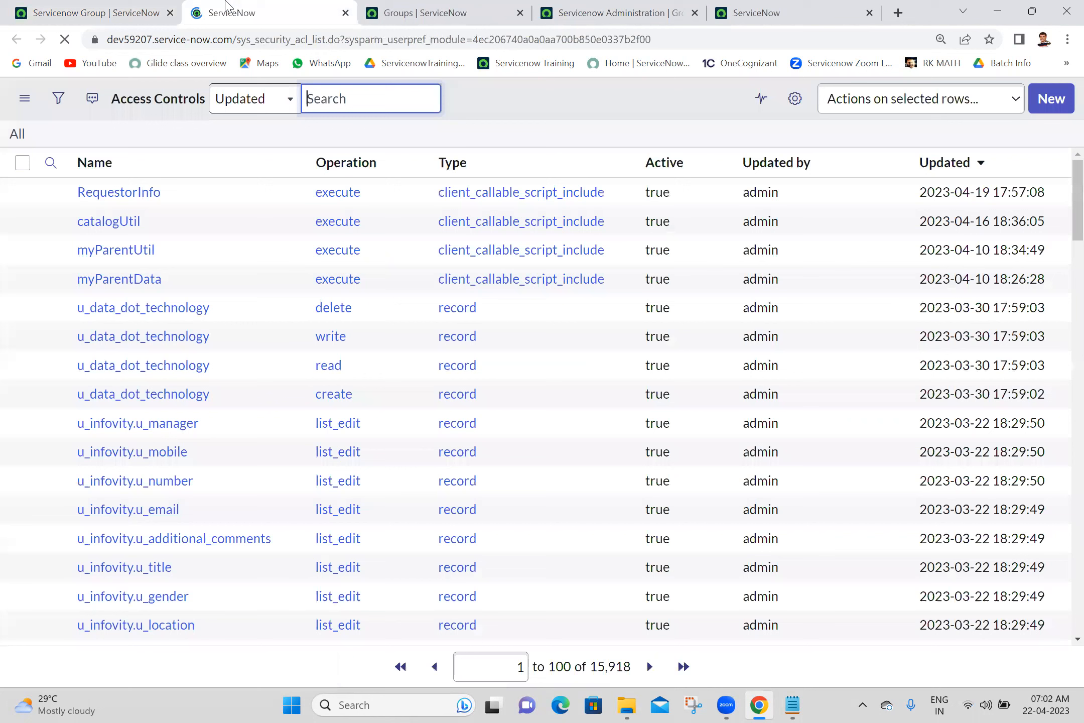
{"action": "left_click", "coordinate": [171, 202]}
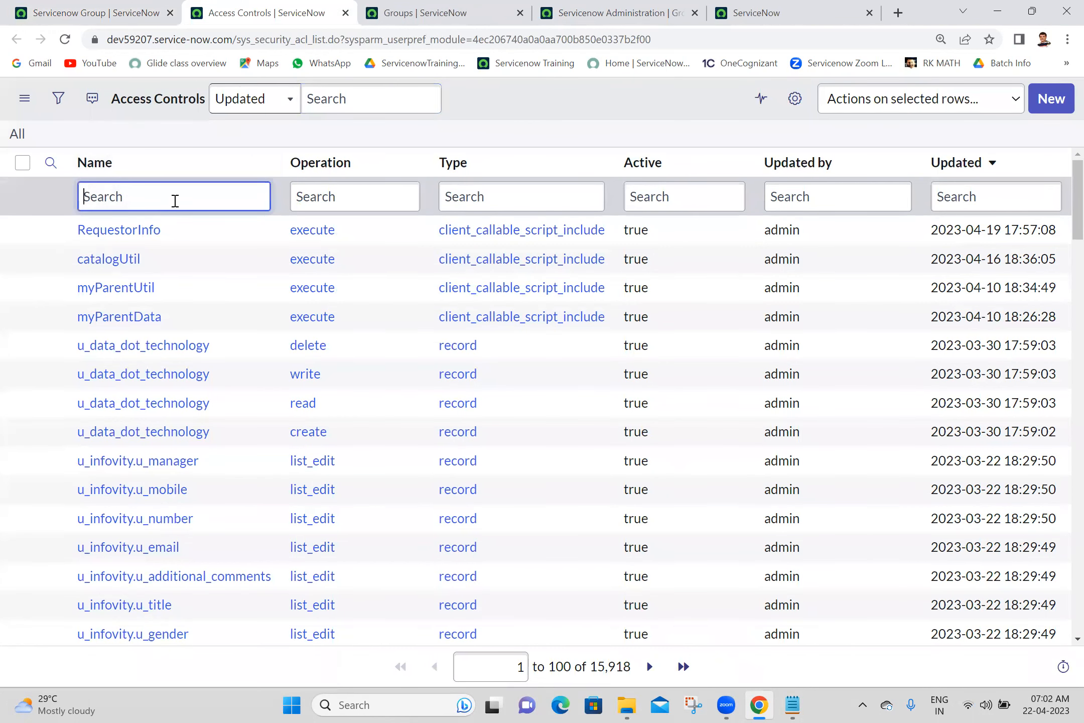
{"action": "type", "text": "u_my_parent"}
{"action": "key", "text": "Return"}
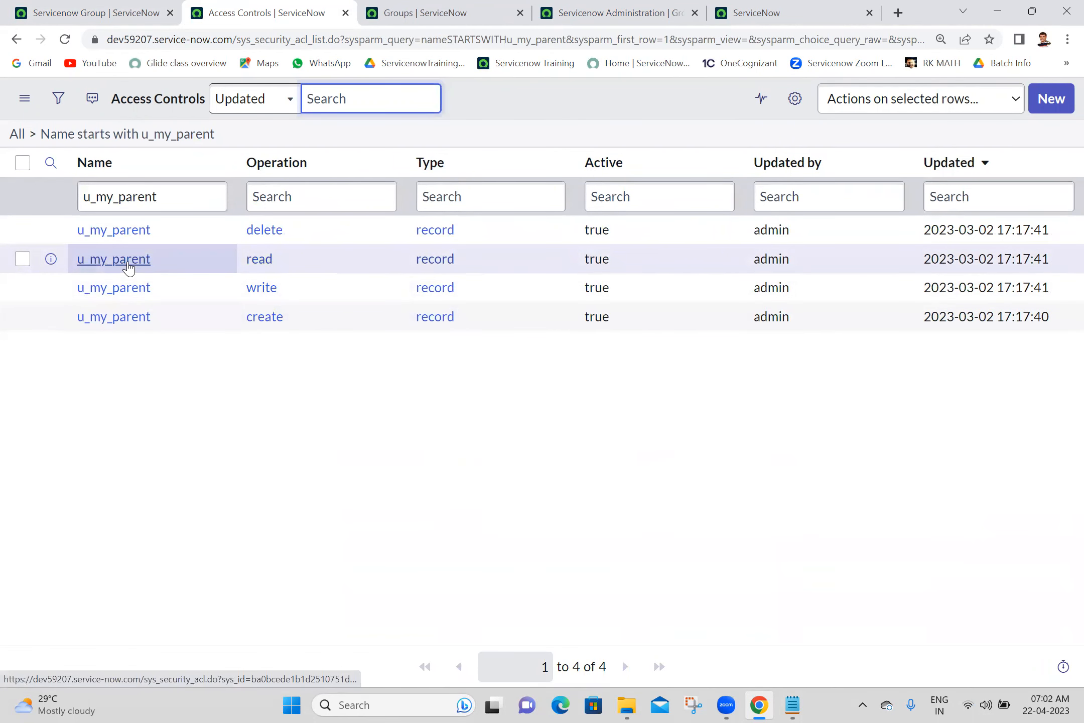
{"action": "middle_click", "coordinate": [128, 268]}
- Open the u_my_parent read ACL and tick Advanced to reveal its empty Script field
{"action": "left_click", "coordinate": [345, 5]}
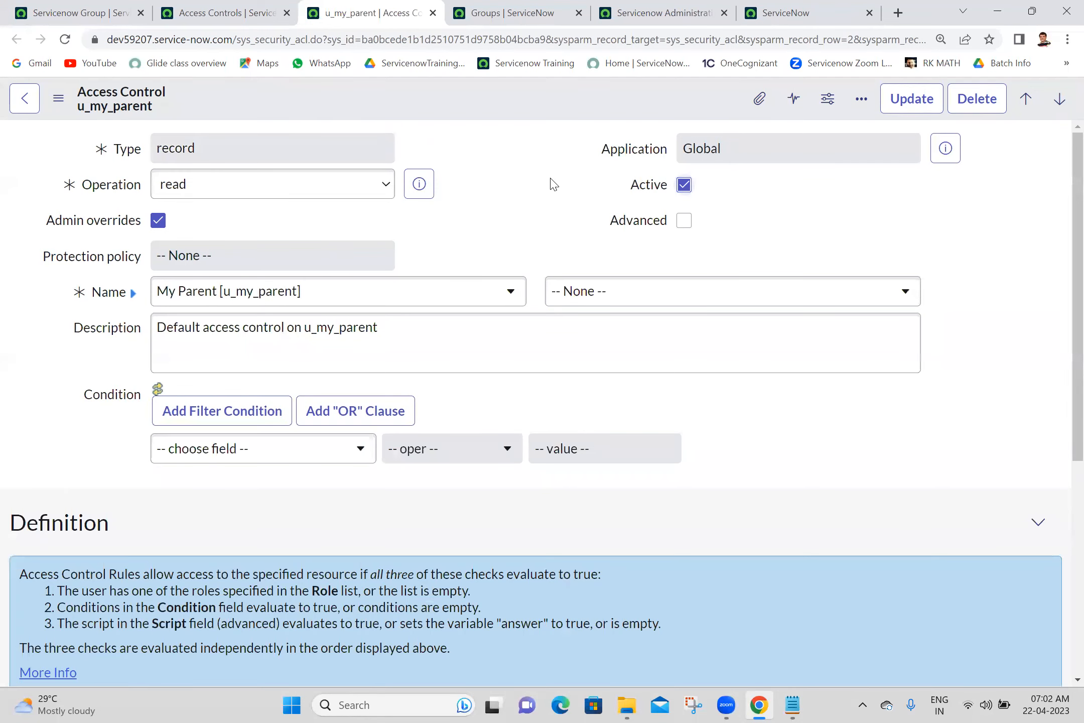
{"action": "scroll", "coordinate": [1063, 502], "scroll_direction": "down", "scroll_amount": 5}
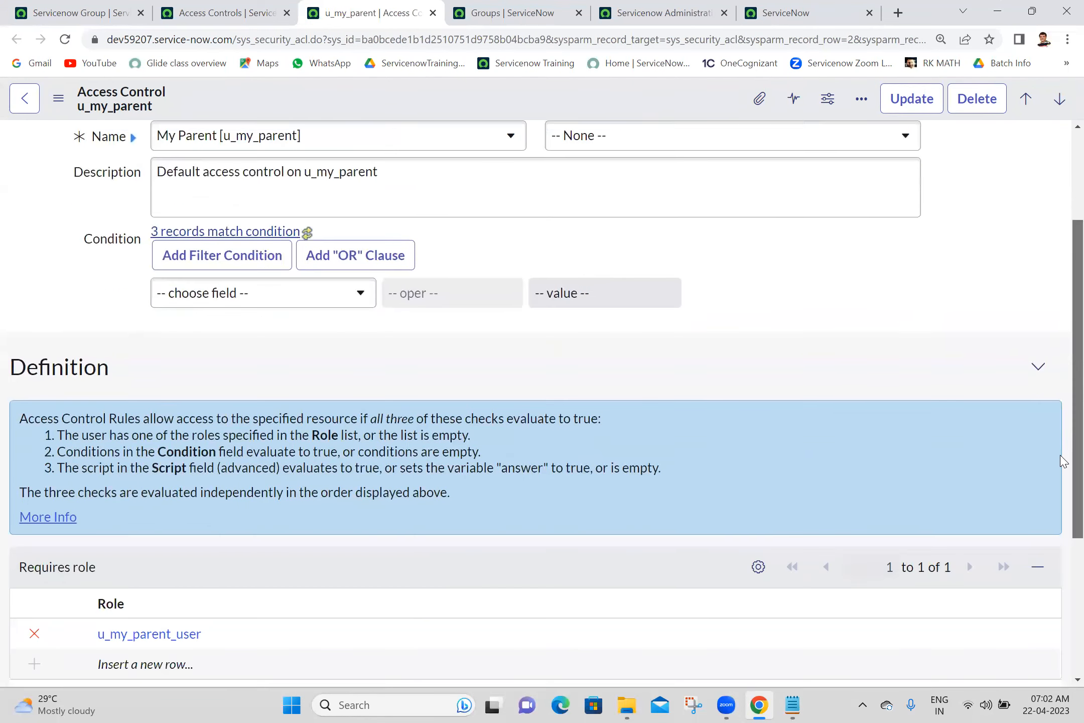
{"action": "scroll", "coordinate": [1049, 602], "scroll_direction": "down", "scroll_amount": 1}
{"action": "scroll", "coordinate": [1060, 537], "scroll_direction": "up", "scroll_amount": 7}
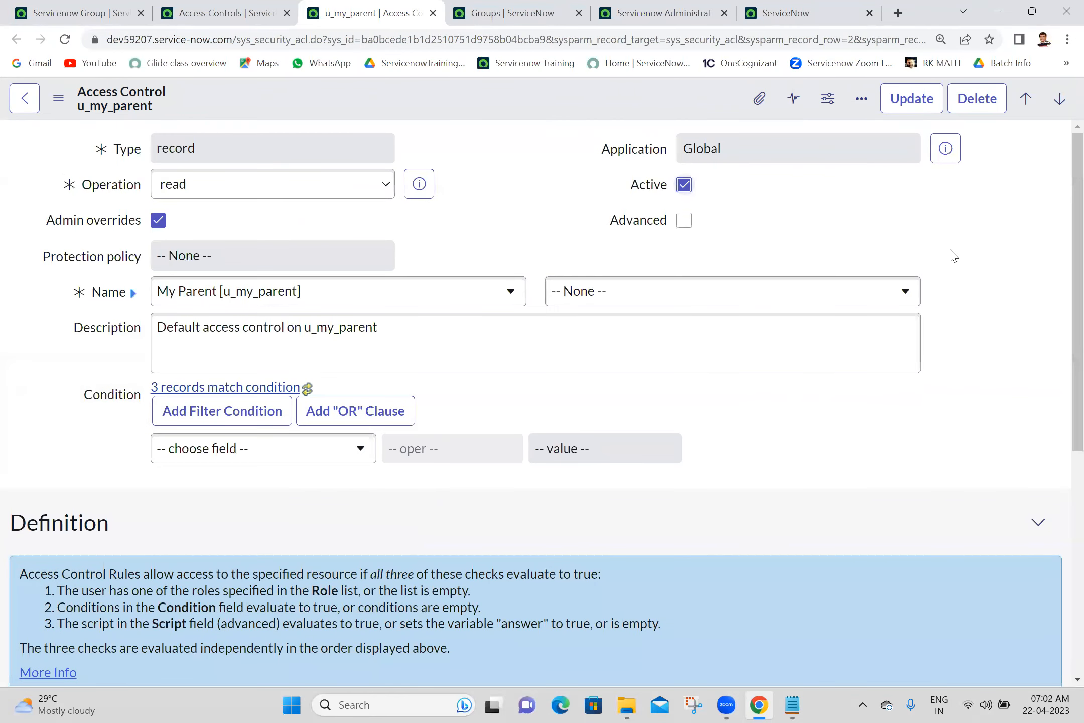
{"action": "left_click", "coordinate": [683, 221]}
{"action": "scroll", "coordinate": [1062, 274], "scroll_direction": "down", "scroll_amount": 1}
{"action": "scroll", "coordinate": [1062, 281], "scroll_direction": "up", "scroll_amount": 1}
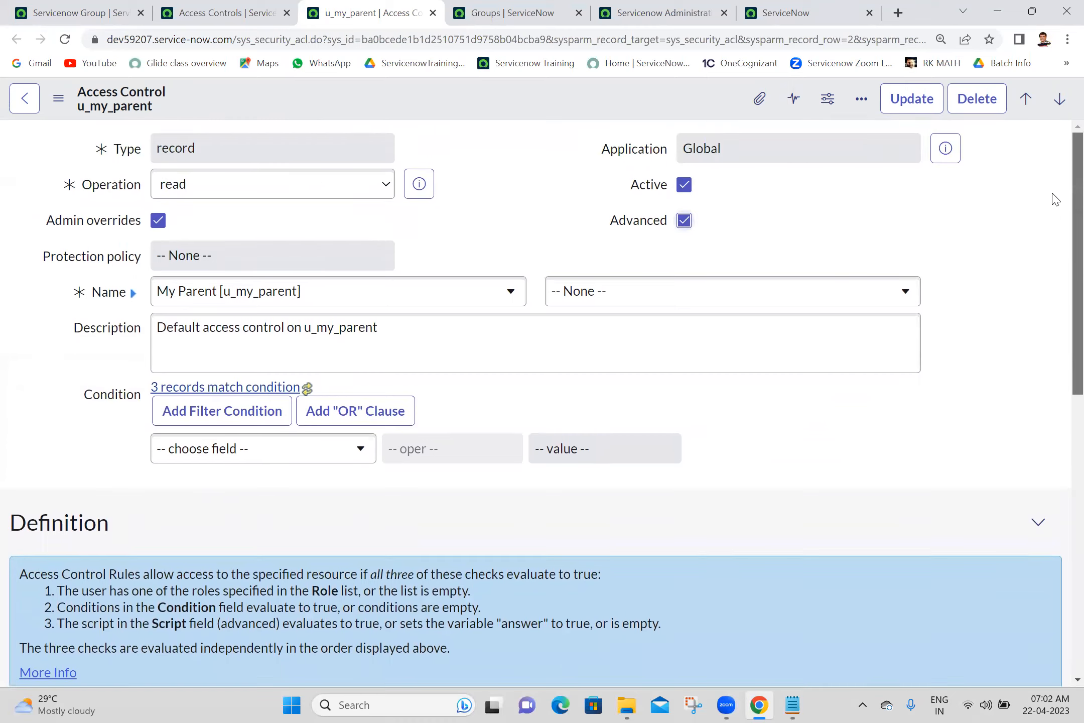
{"action": "scroll", "coordinate": [1060, 387], "scroll_direction": "down", "scroll_amount": 7}
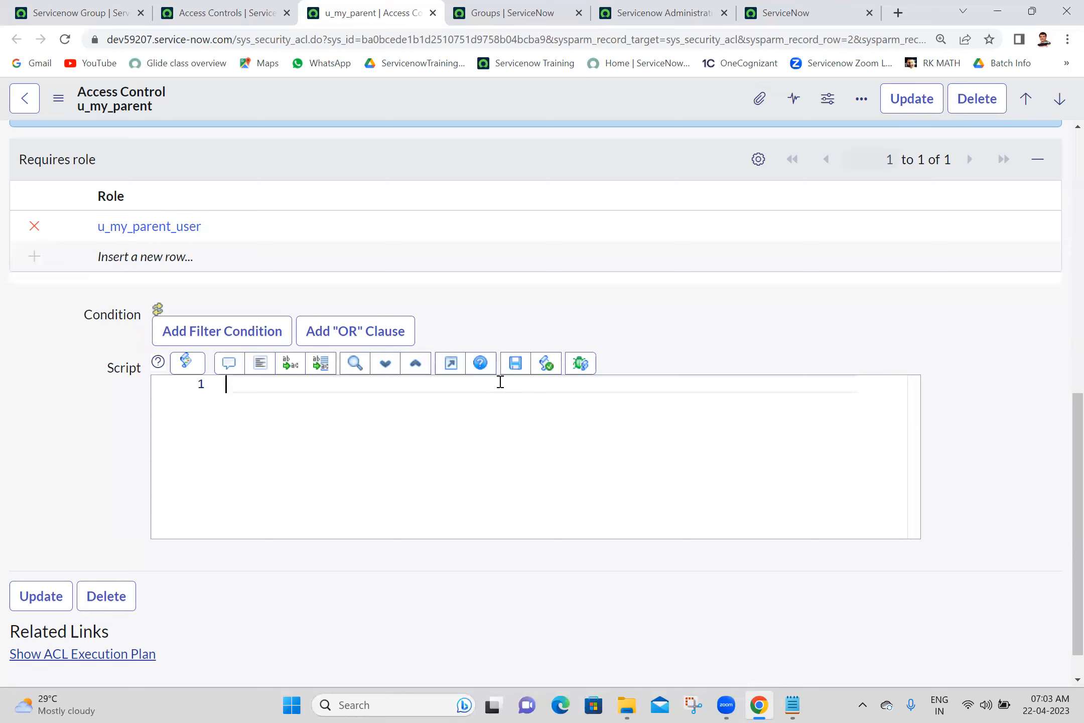
- Write the condition if (gs.getUser().isMemberOf("Servicenow Administration")), copying the group name from its record
{"action": "type", "text": "if(){"}
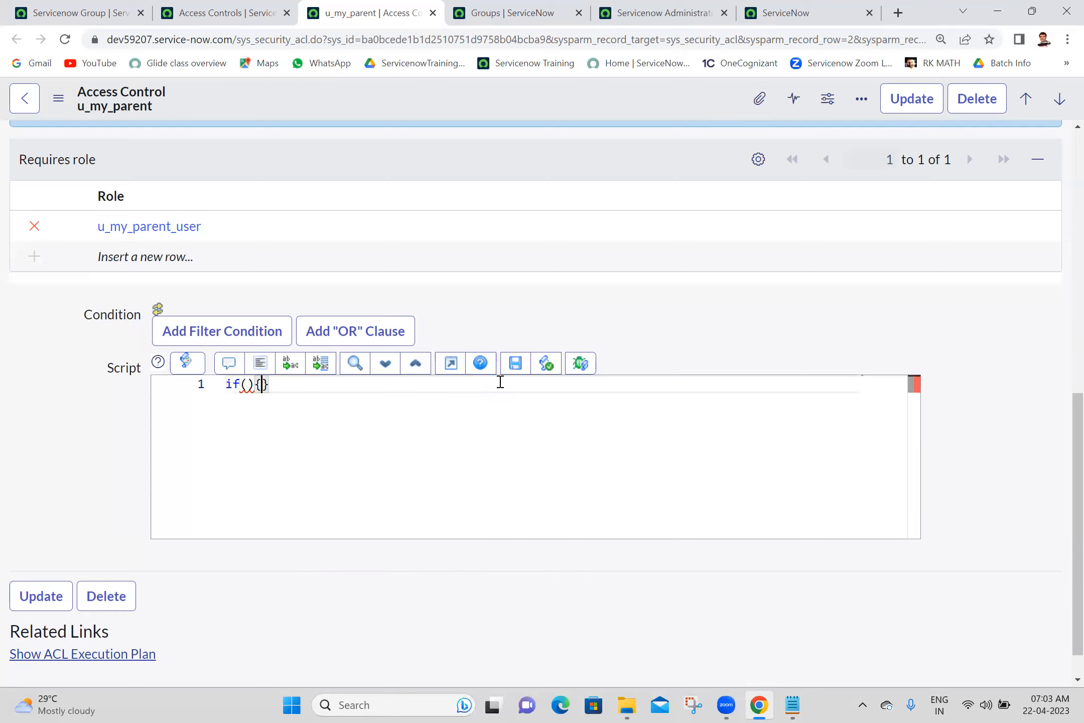
{"action": "key", "text": "Return"}
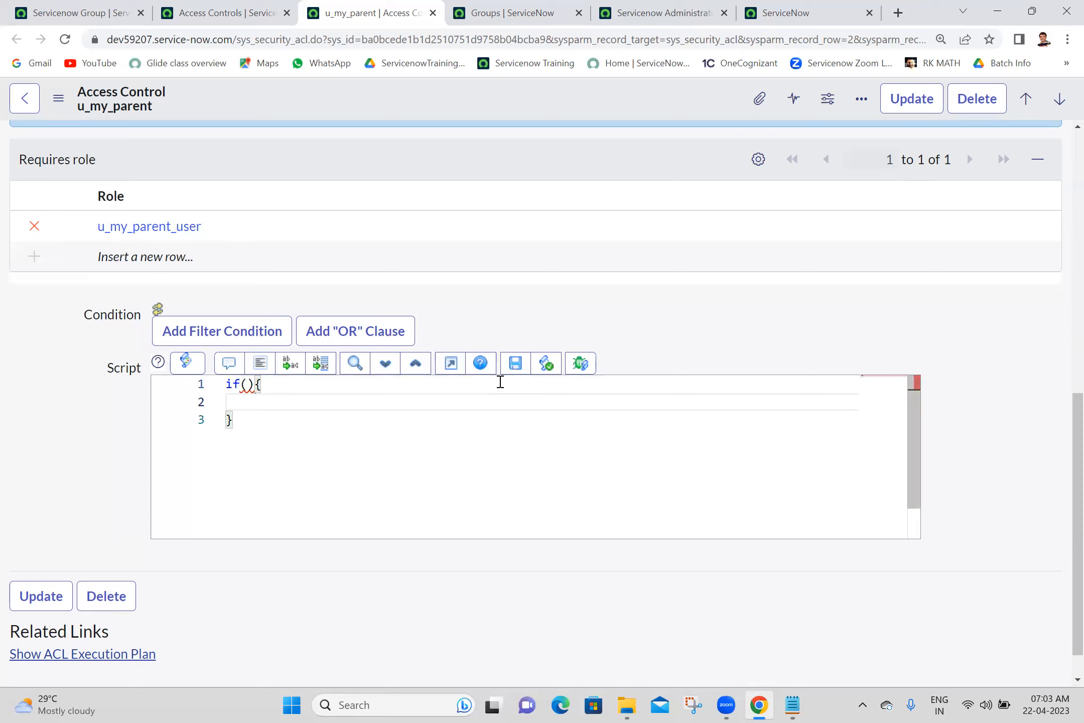
{"action": "key", "text": "Left"}
{"action": "key", "text": "Left"}
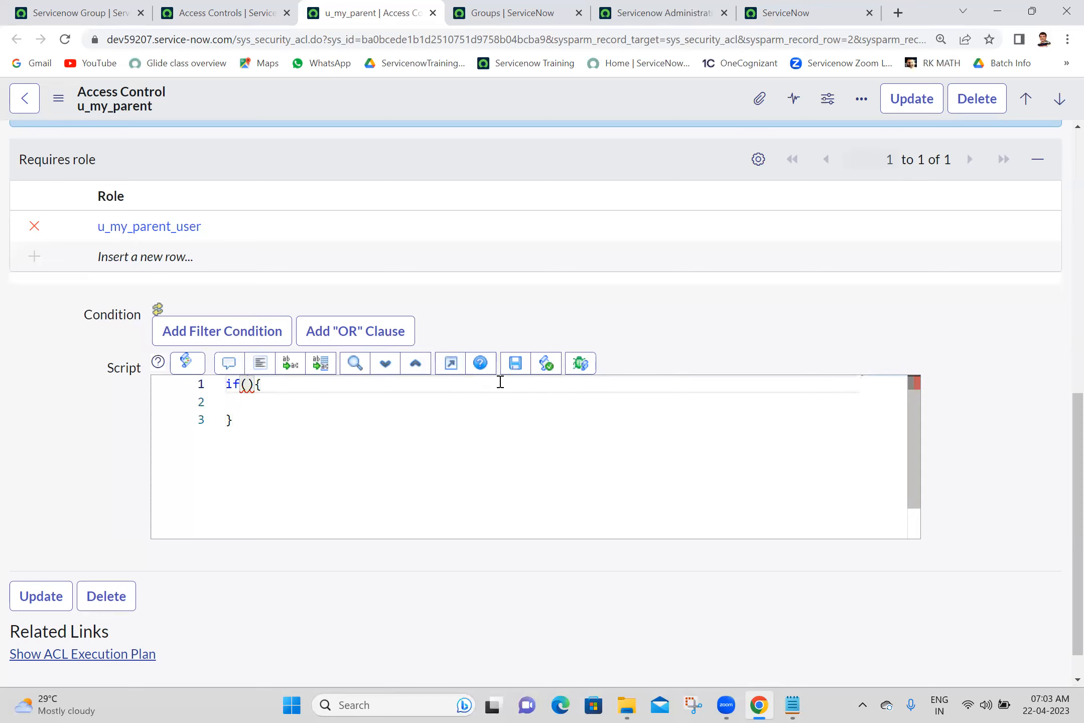
{"action": "type", "text": "gs.getUser"}
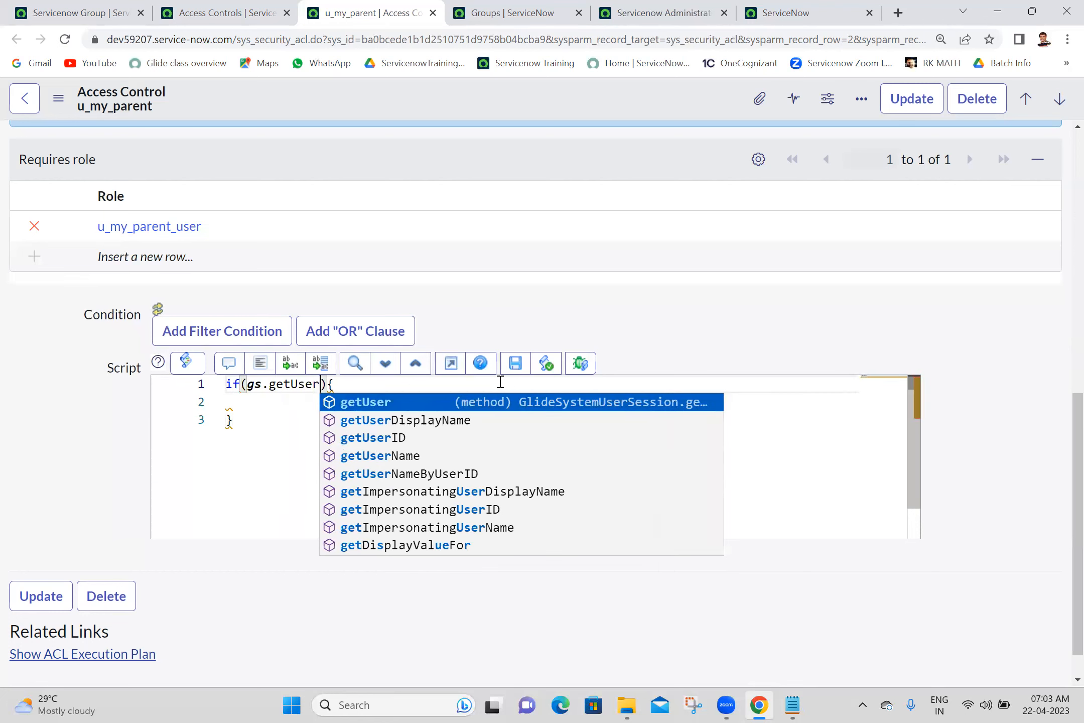
{"action": "key", "text": "Escape"}
{"action": "type", "text": "()."}
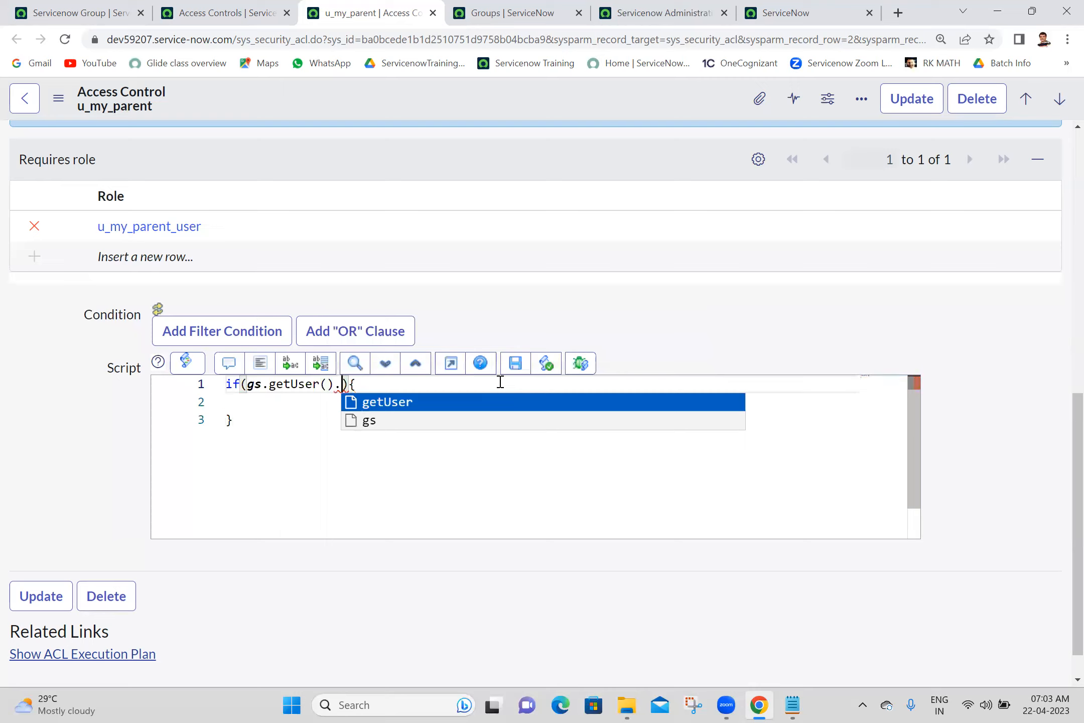
{"action": "type", "text": "isMem"}
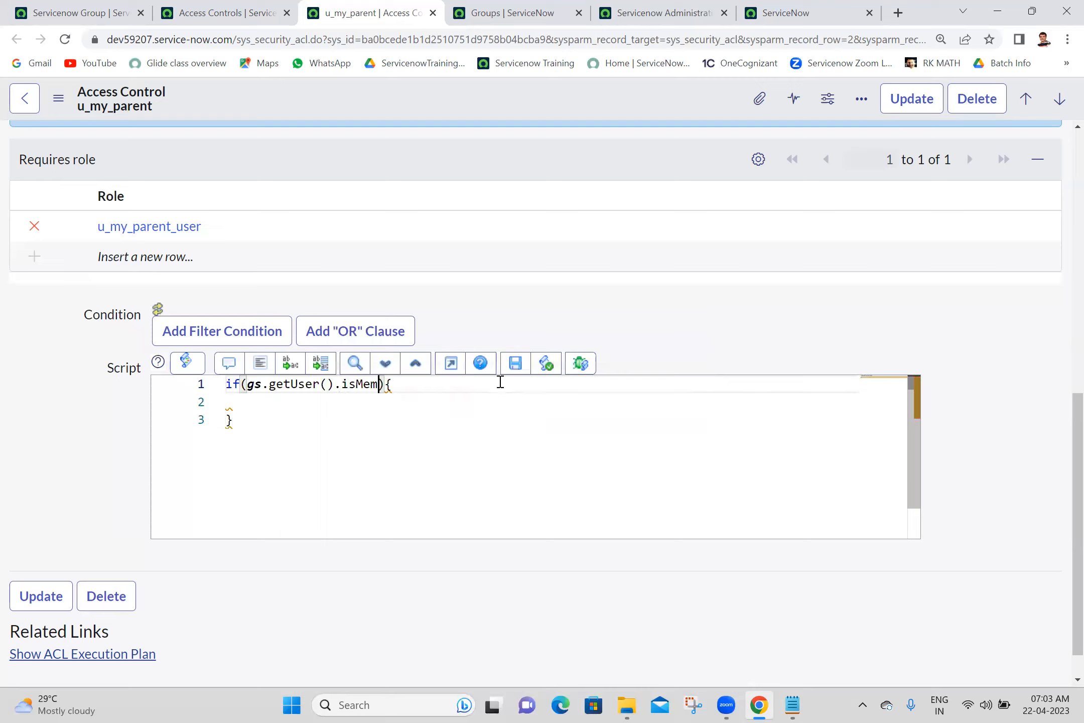
{"action": "type", "text": "berOf(\""}
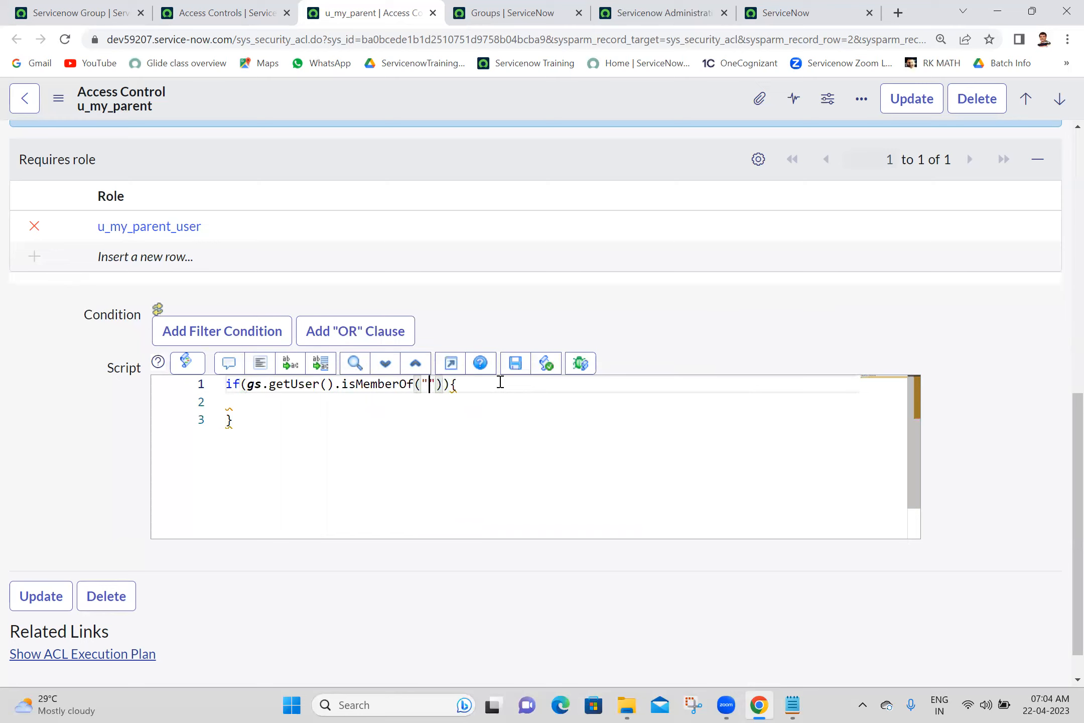
{"action": "left_click", "coordinate": [658, 8]}
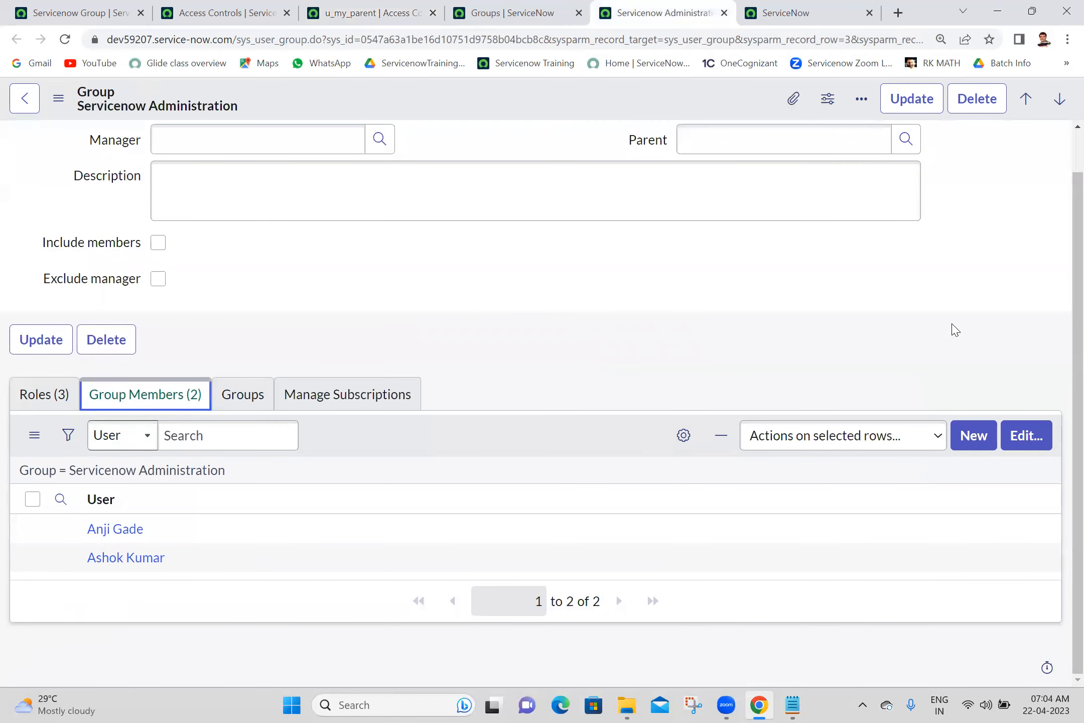
{"action": "scroll", "coordinate": [1060, 274], "scroll_direction": "up", "scroll_amount": 1}
{"action": "triple_click", "coordinate": [339, 160]}
{"action": "key", "text": "ctrl+c"}
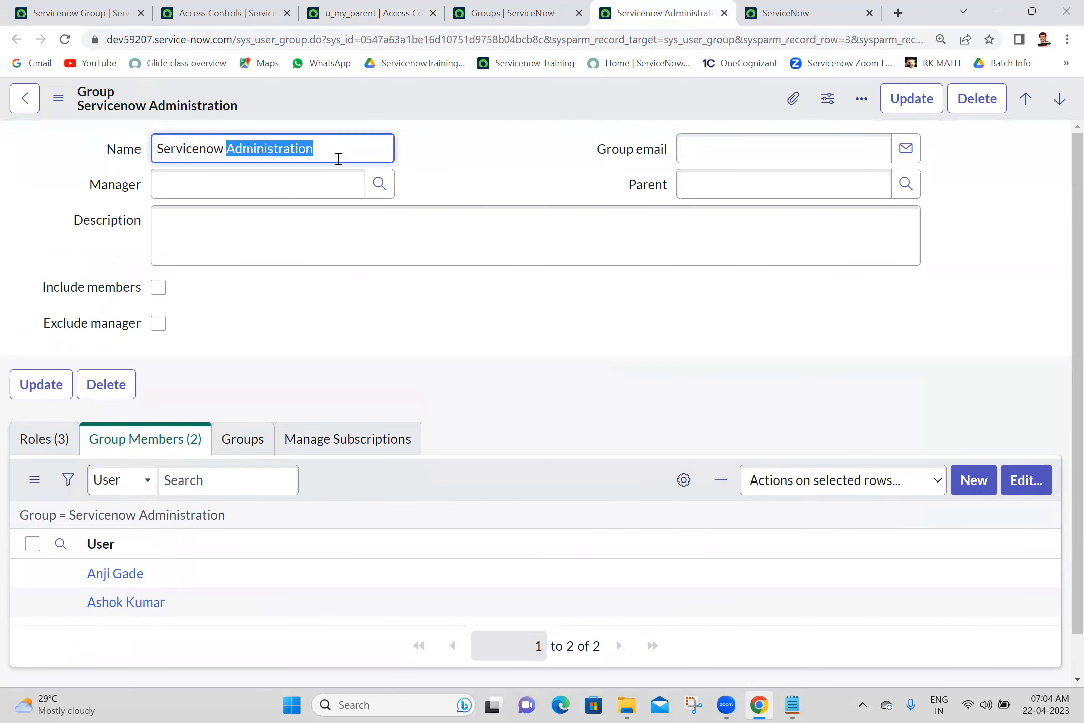
{"action": "left_click", "coordinate": [225, 12]}
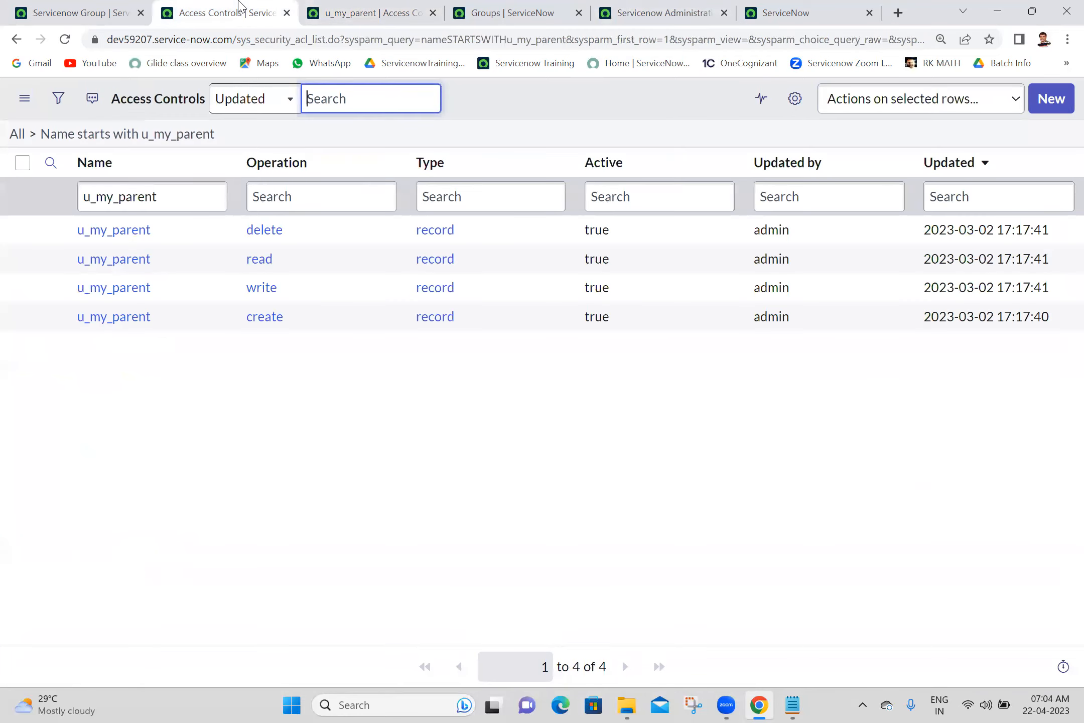
{"action": "left_click", "coordinate": [420, 9]}
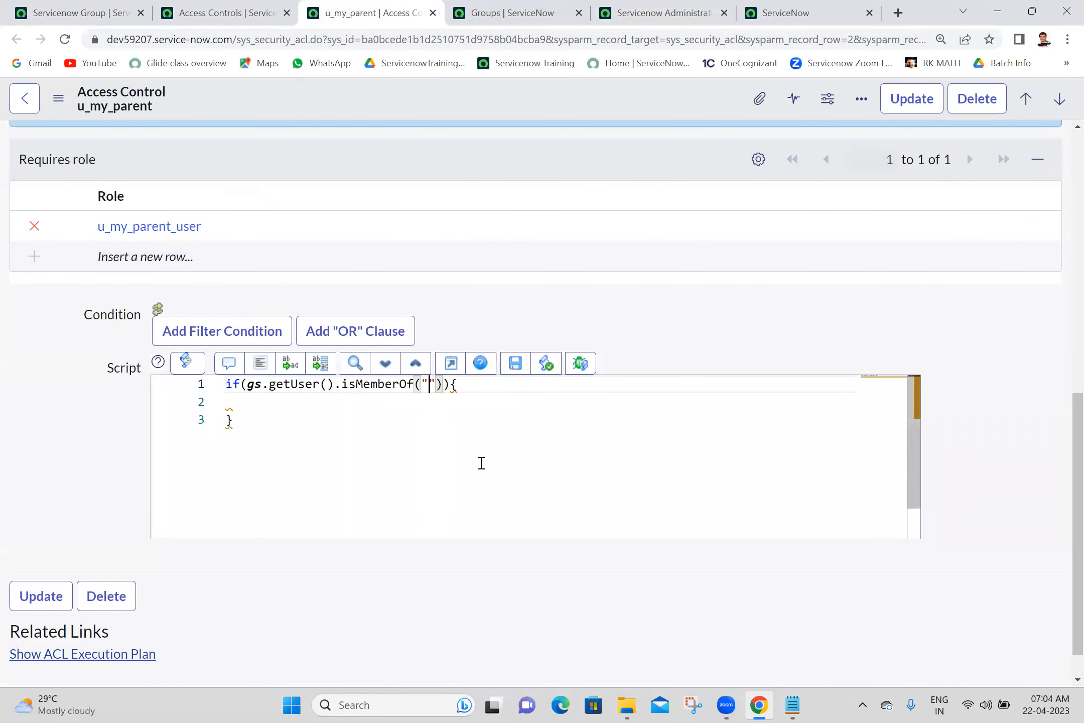
{"action": "key", "text": "ctrl+v"}
- Add answer=true; inside the if block, format the code, and save the read ACL
{"action": "left_click", "coordinate": [351, 404]}
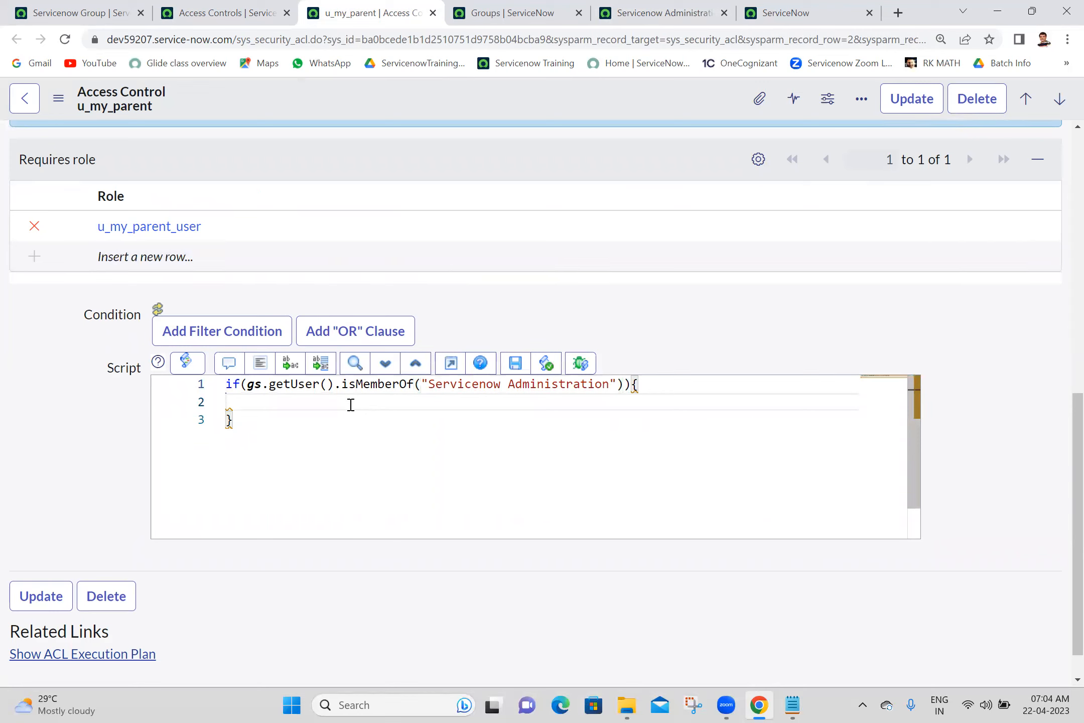
{"action": "type", "text": "a"}
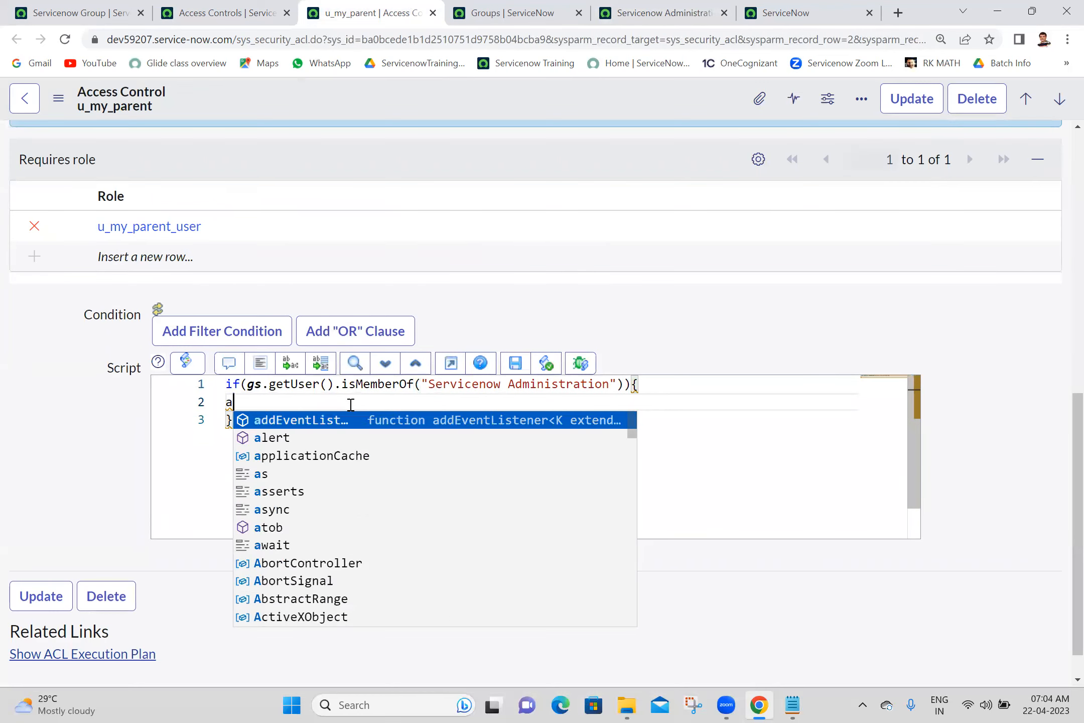
{"action": "type", "text": "nswer=true;"}
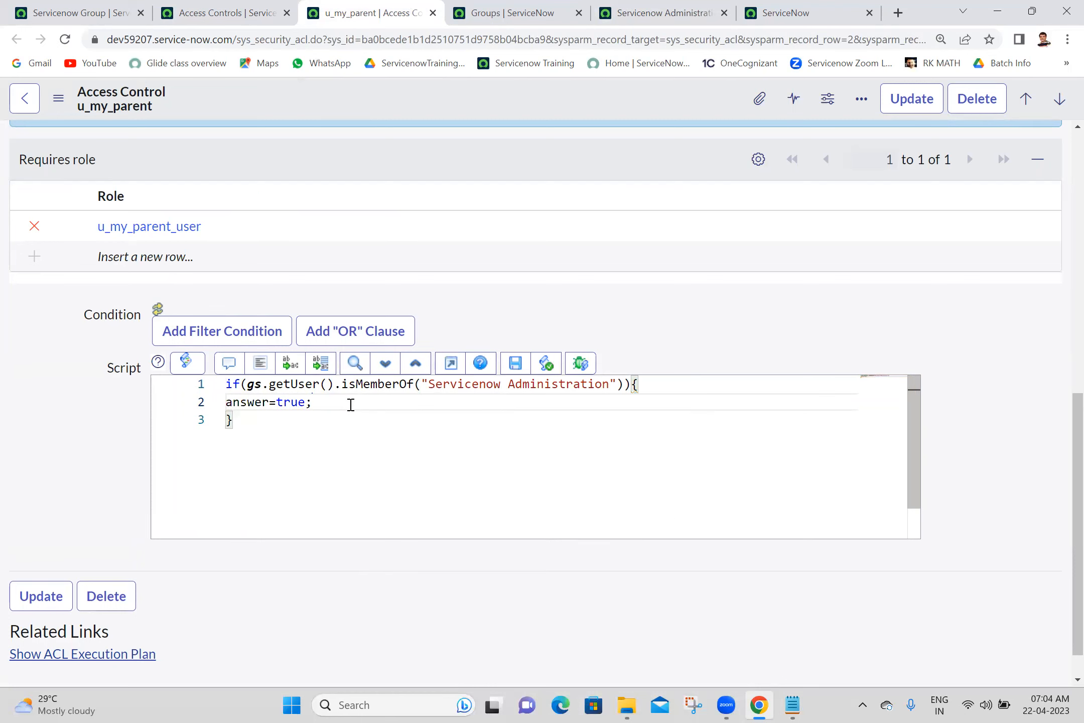
{"action": "left_click", "coordinate": [257, 365]}
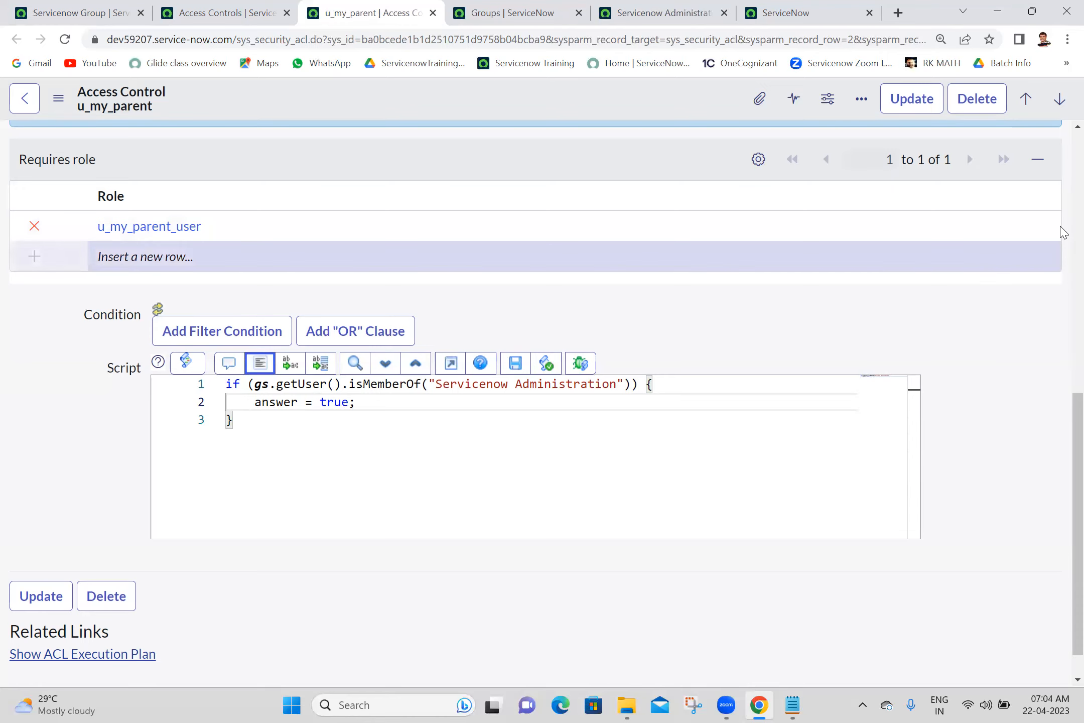
{"action": "scroll", "coordinate": [1062, 234], "scroll_direction": "up", "scroll_amount": 6}
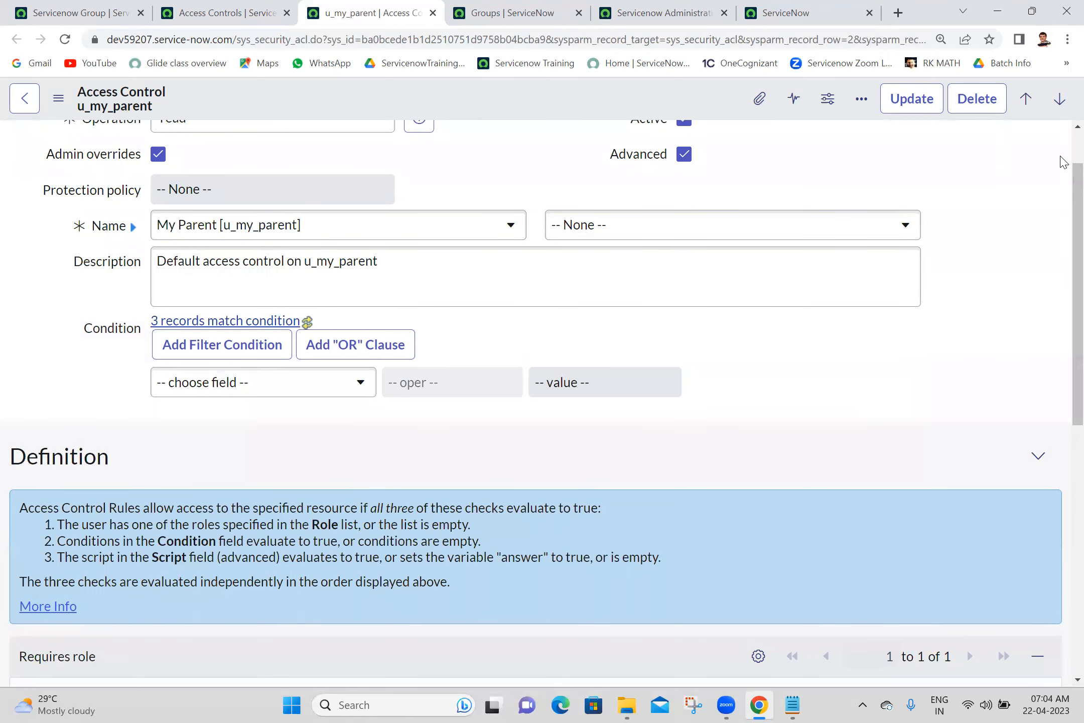
{"action": "scroll", "coordinate": [1063, 160], "scroll_direction": "up", "scroll_amount": 1}
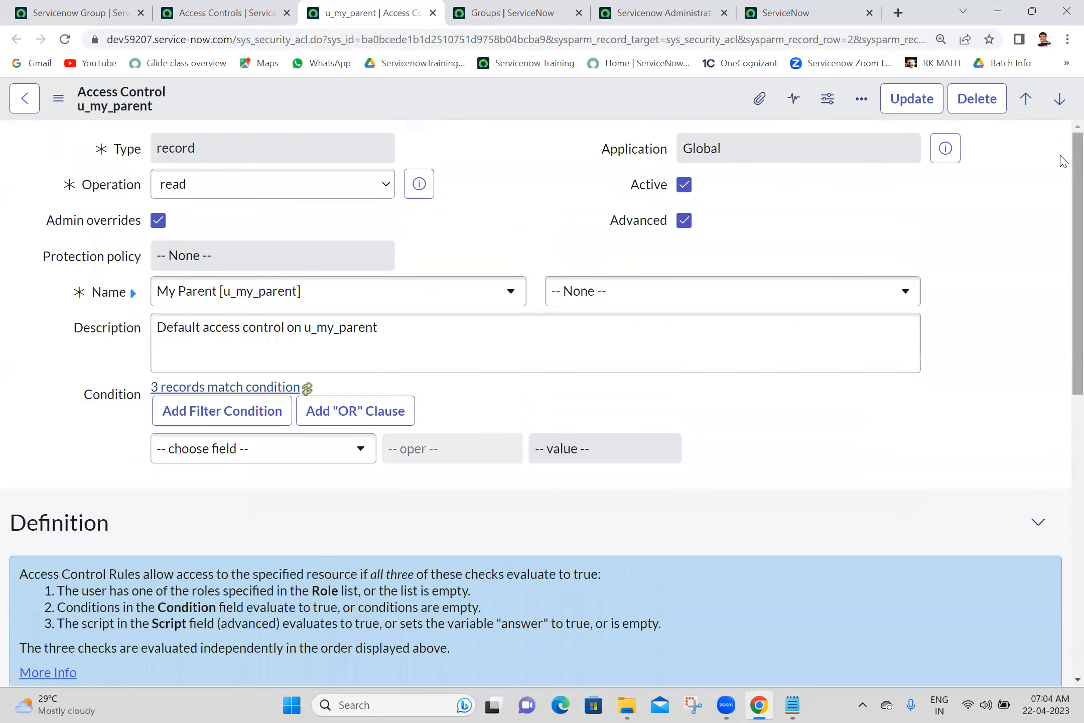
{"action": "right_click", "coordinate": [486, 100]}
{"action": "left_click", "coordinate": [497, 113]}
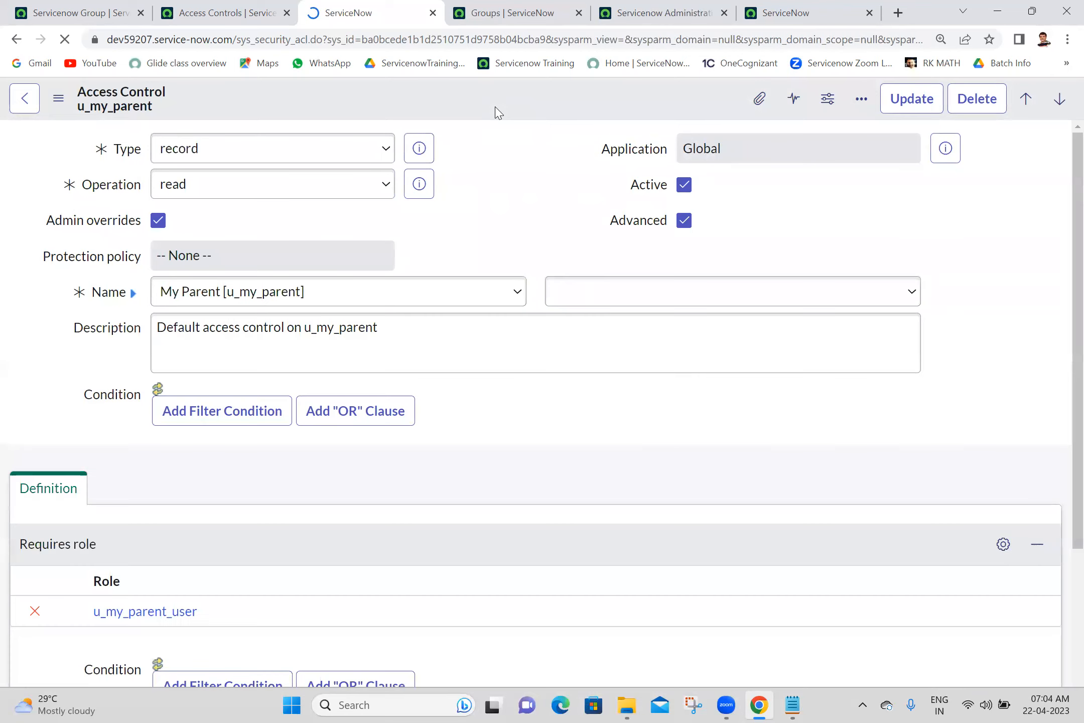
- Return to the dashboard and impersonate the group member again
{"action": "left_click", "coordinate": [66, 9]}
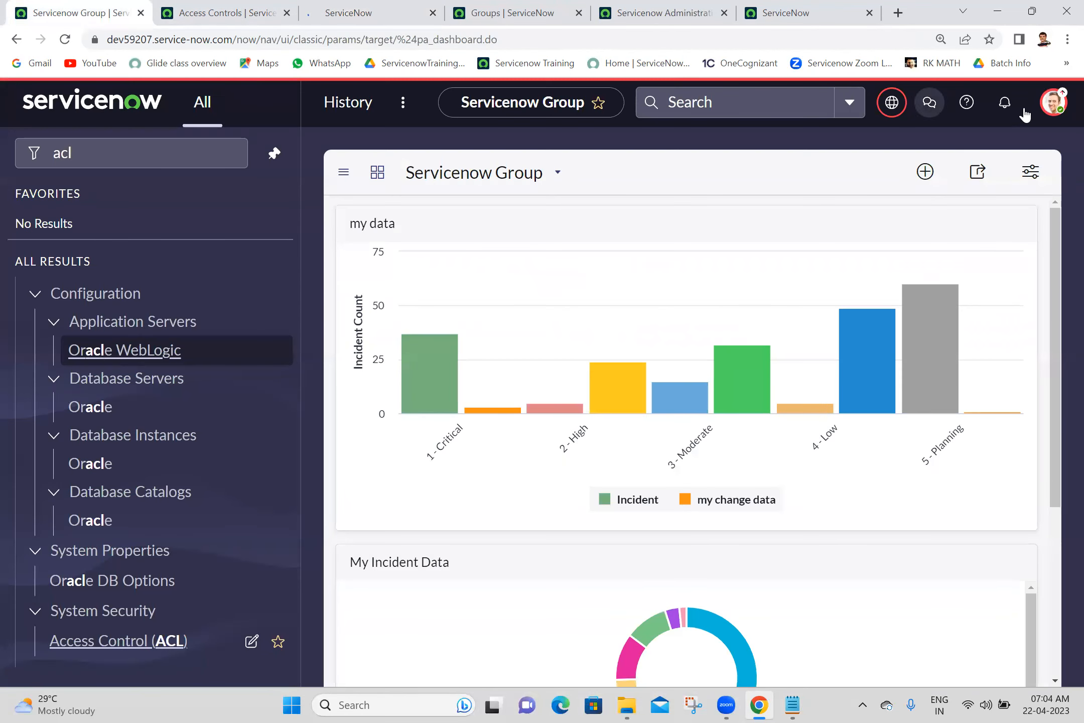
{"action": "left_click", "coordinate": [1053, 102]}
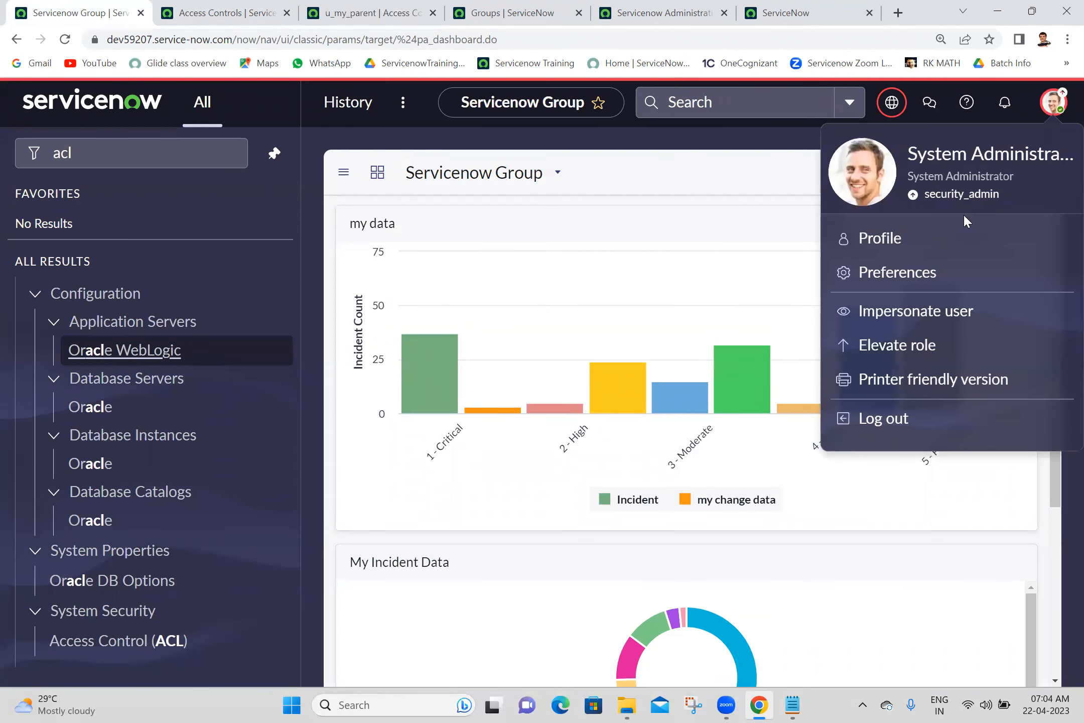
{"action": "left_click", "coordinate": [896, 315]}
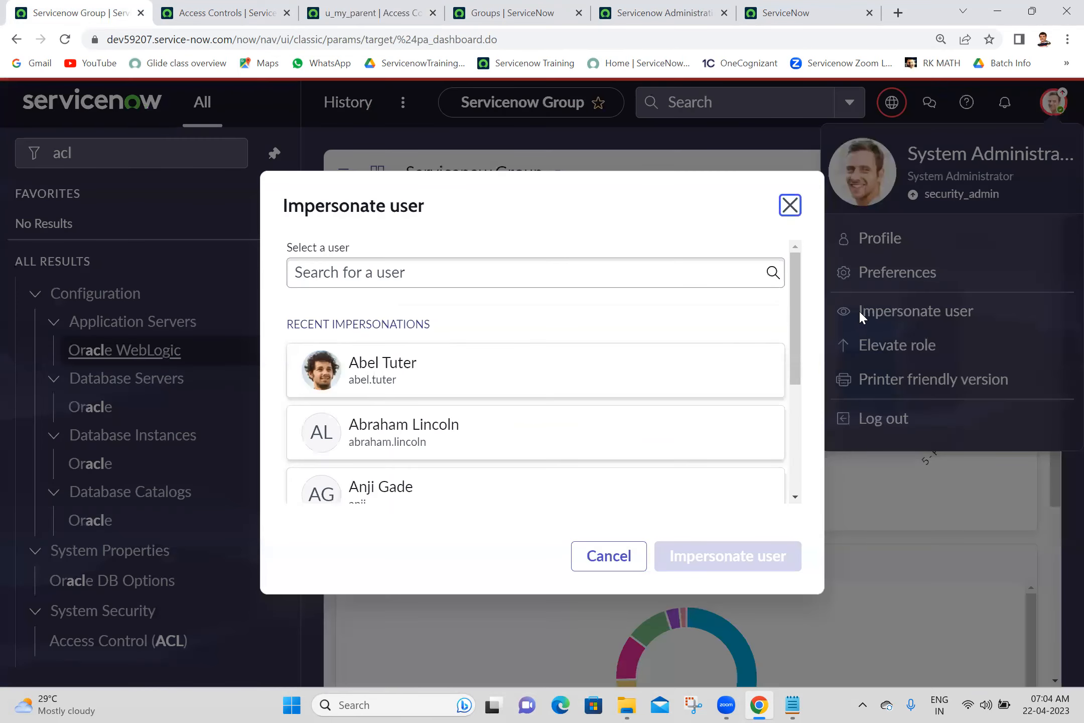
{"action": "left_click", "coordinate": [565, 491]}
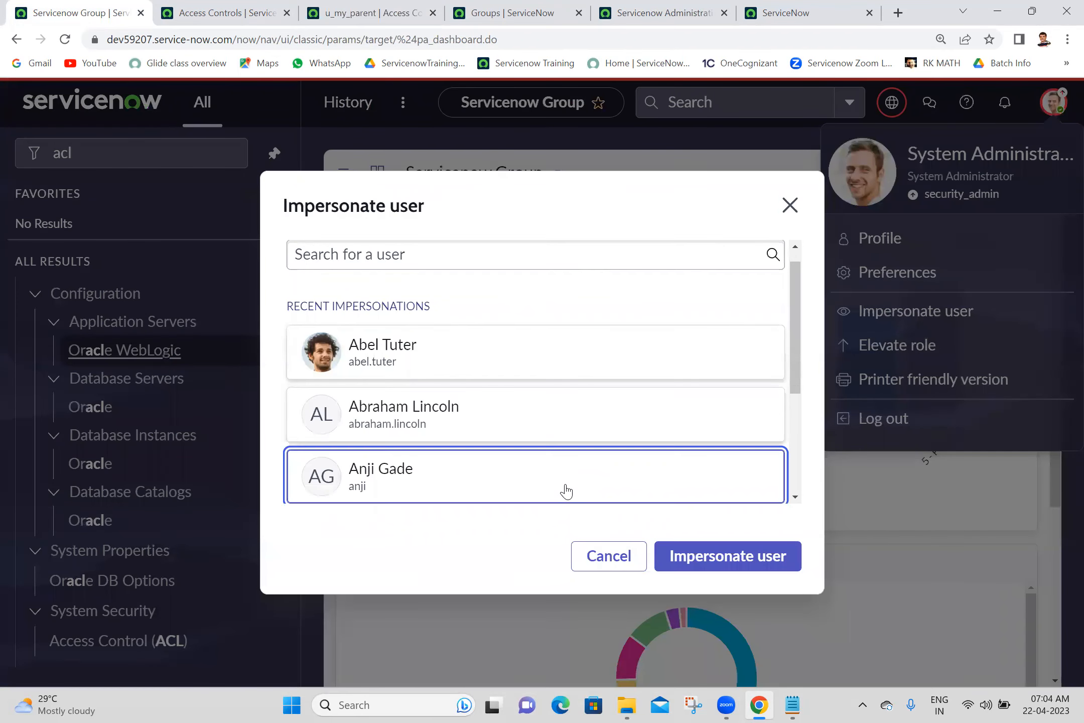
{"action": "left_click", "coordinate": [716, 569]}
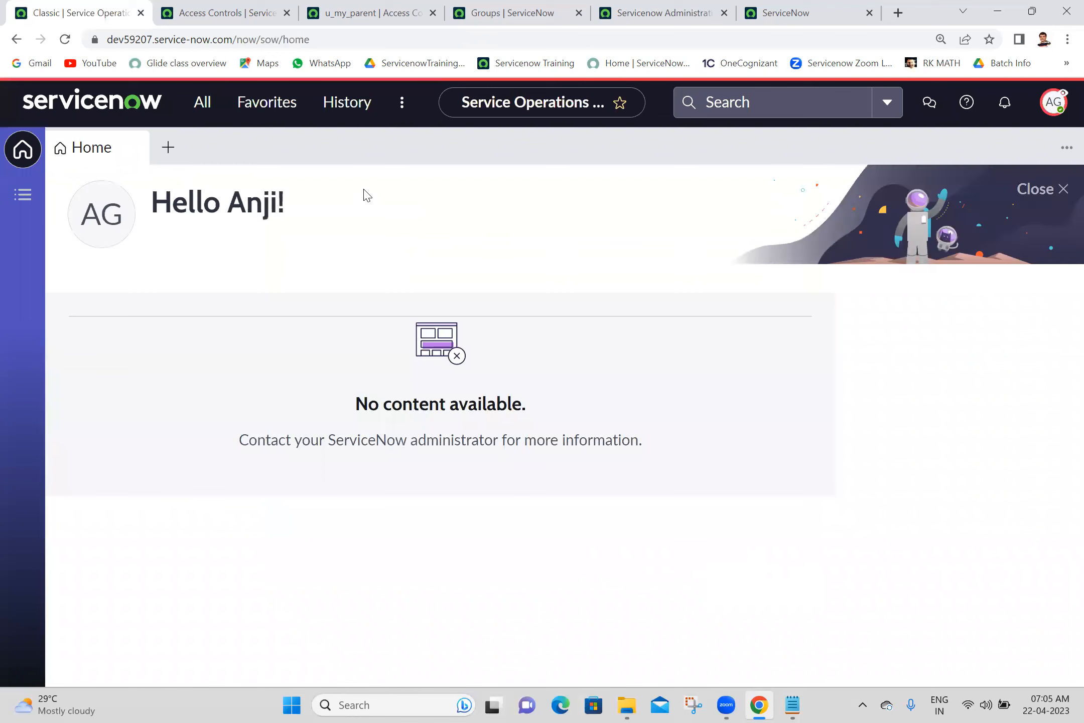
- Open the My Parent list by entering u_my_parent.LIST in the navigator filter
{"action": "left_click", "coordinate": [200, 102]}
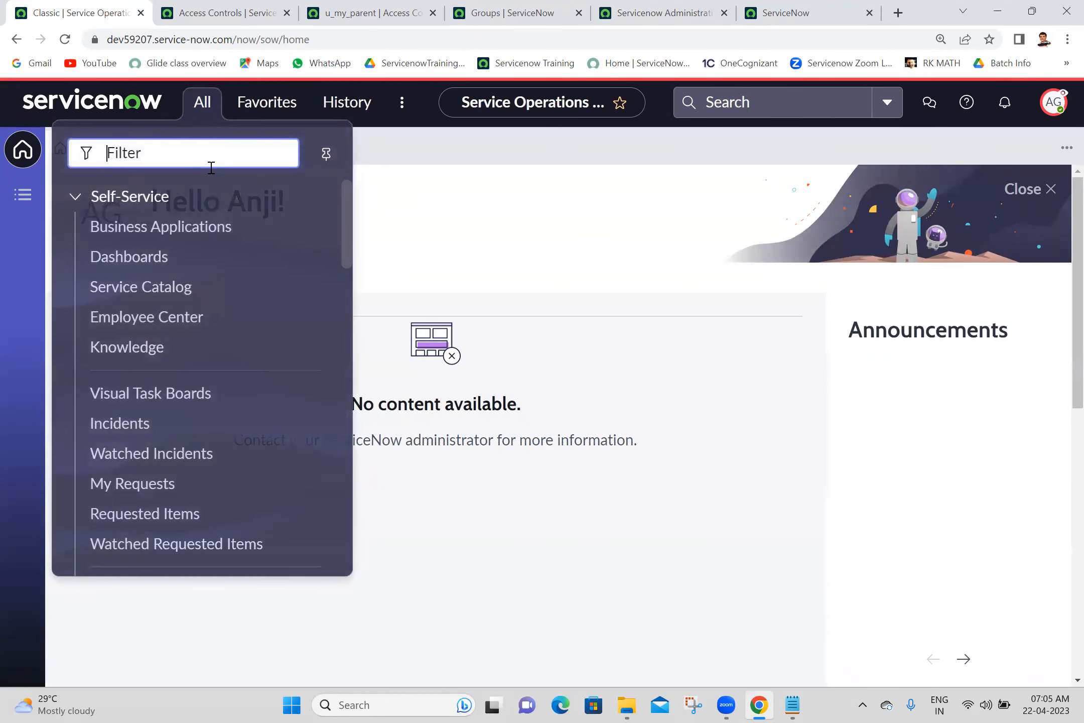
{"action": "type", "text": "my p"}
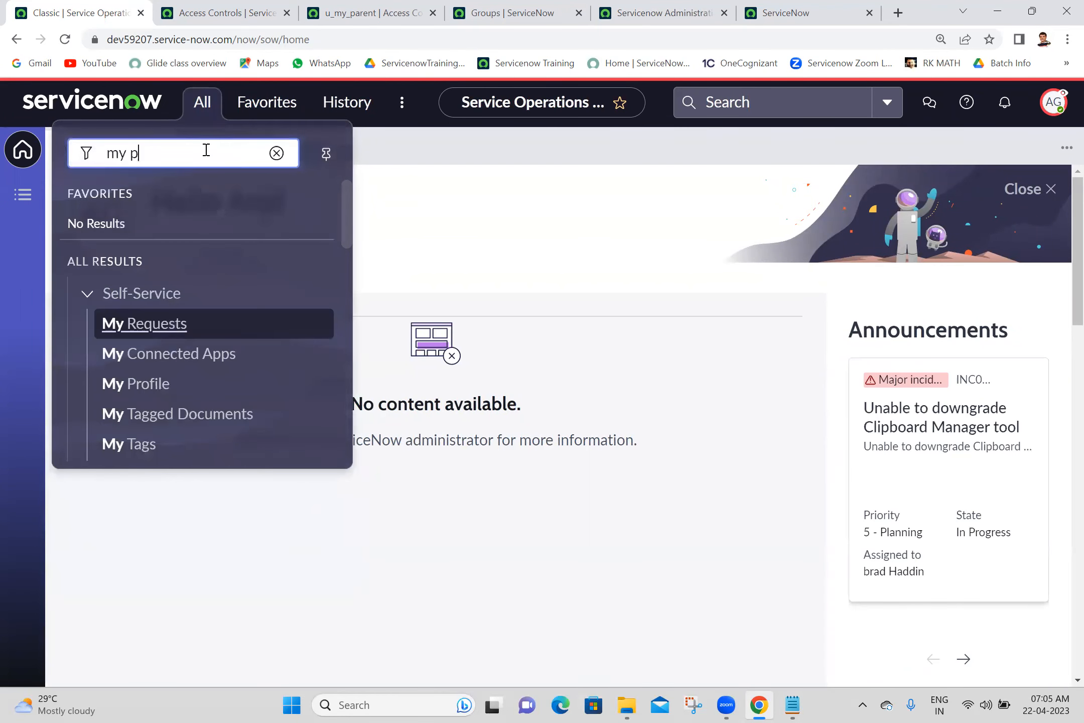
{"action": "type", "text": "ra"}
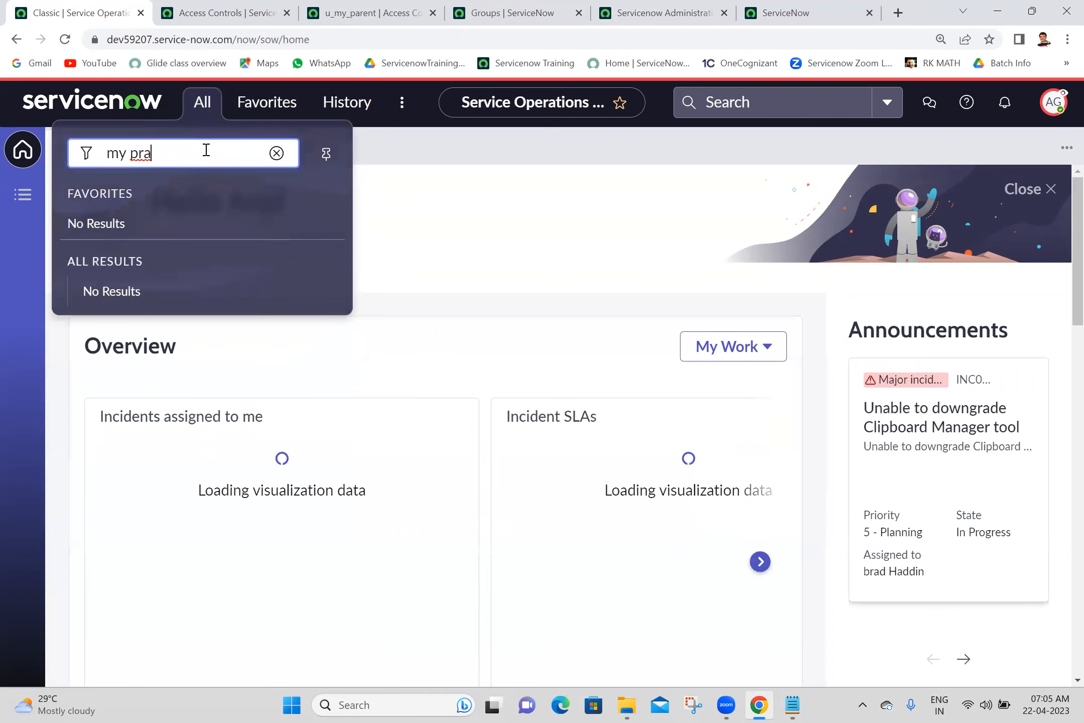
{"action": "key", "text": "BackSpace"}
{"action": "key", "text": "BackSpace"}
{"action": "key", "text": "BackSpace"}
{"action": "key", "text": "BackSpace"}
{"action": "key", "text": "BackSpace"}
{"action": "key", "text": "BackSpace"}
{"action": "type", "text": "u_my_parent.LIST"}
{"action": "key", "text": "Return"}
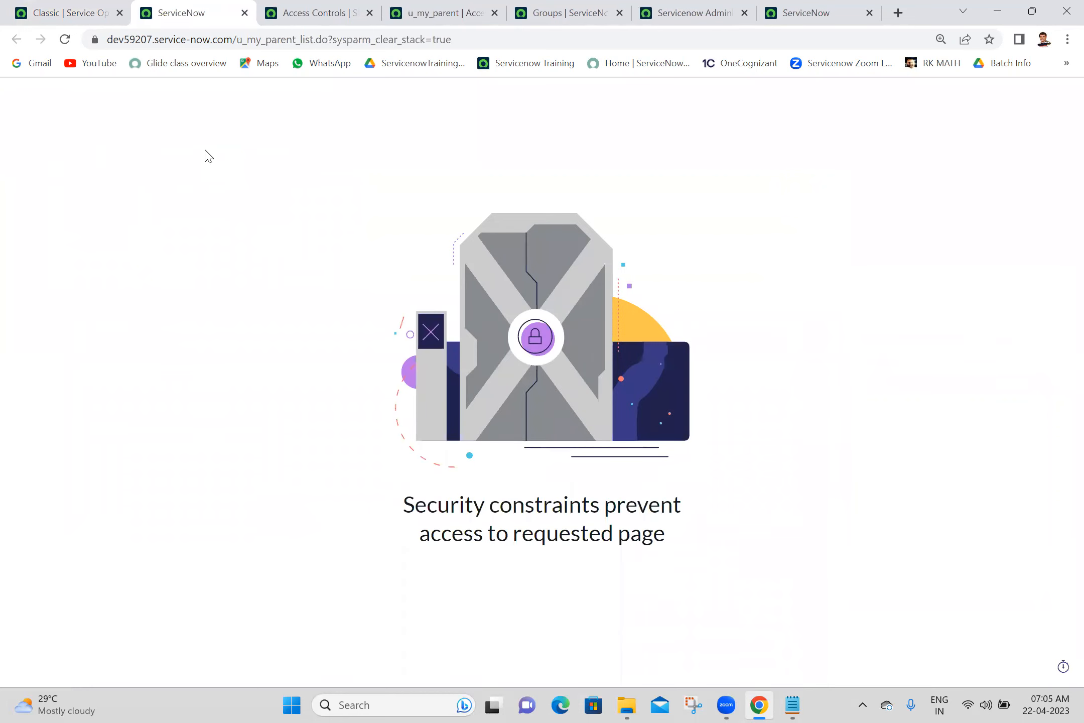
- Check the group record and read ACL tabs, then go back to the blocked list page
{"action": "left_click", "coordinate": [700, 7]}
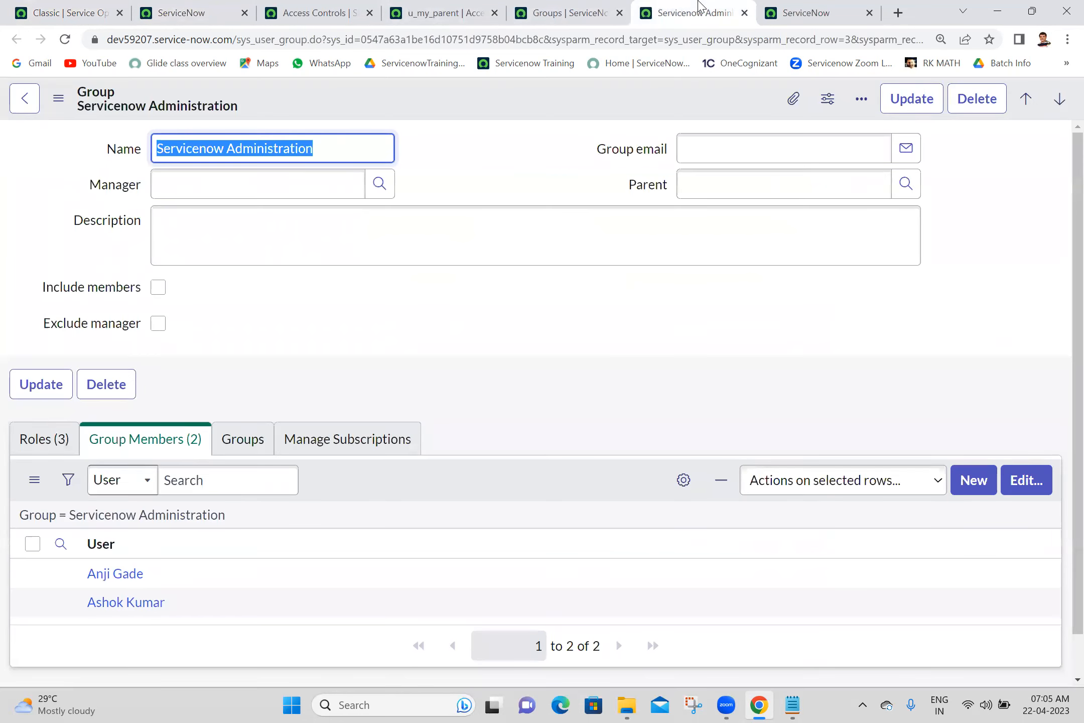
{"action": "left_click", "coordinate": [568, 7]}
{"action": "left_click", "coordinate": [458, 6]}
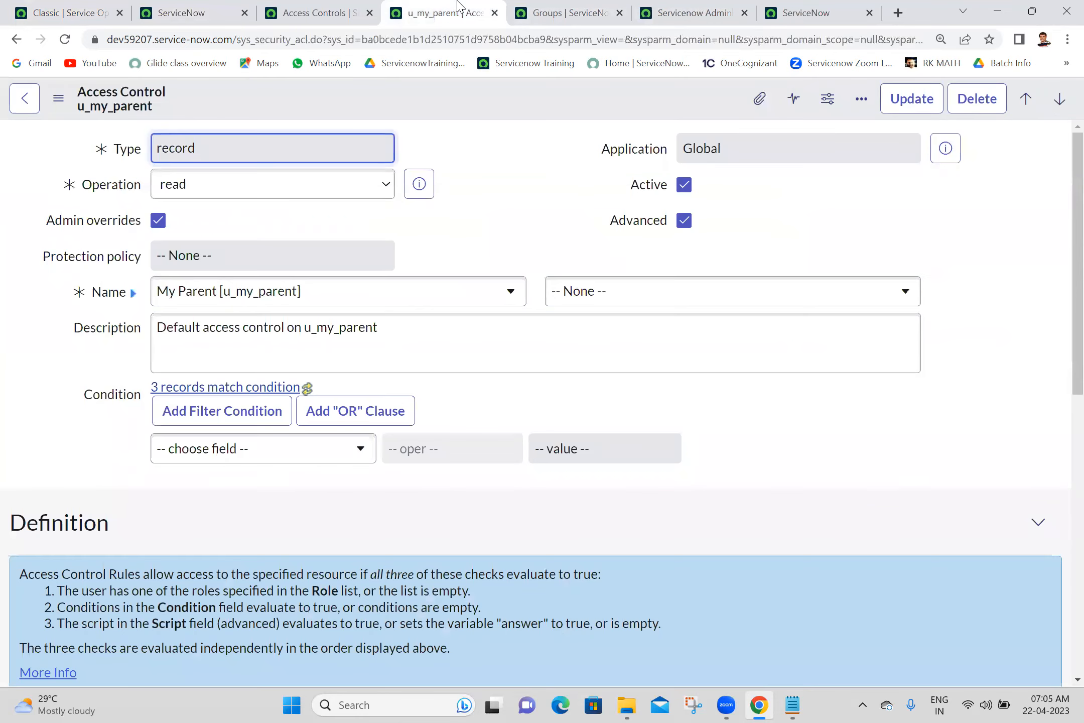
{"action": "left_click", "coordinate": [308, 16]}
{"action": "left_click", "coordinate": [214, 6]}
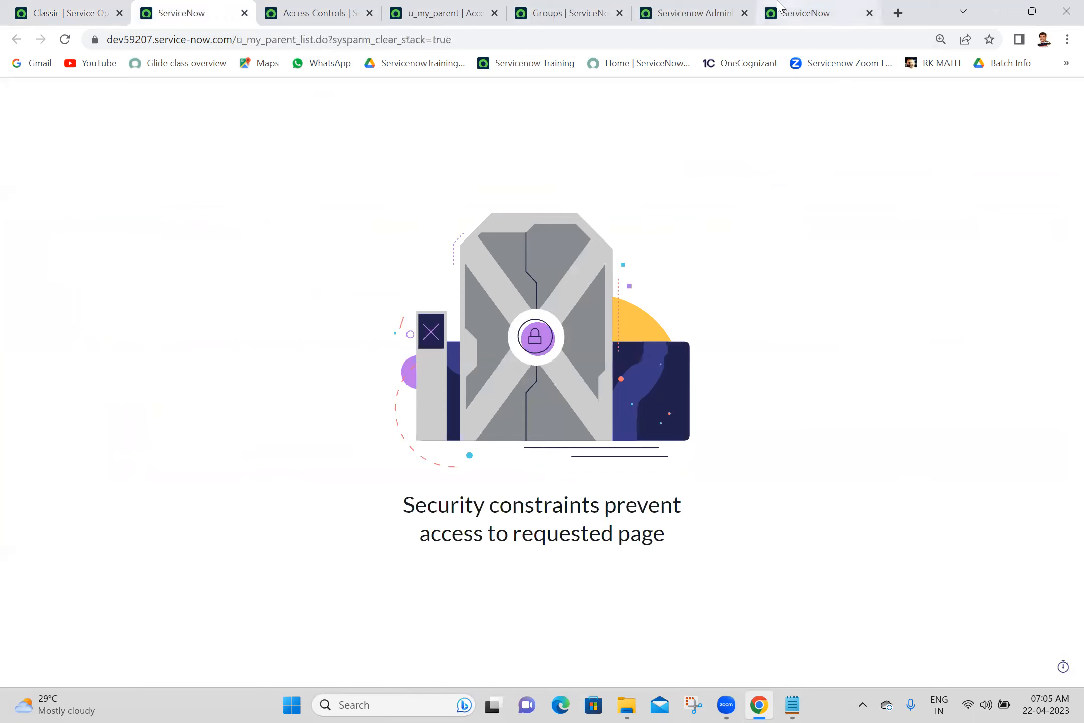
- Inspect the blocked page's address and 'Security constraints prevent access' message, then return home
{"action": "left_click_drag", "start_coordinate": [237, 42], "coordinate": [296, 43]}
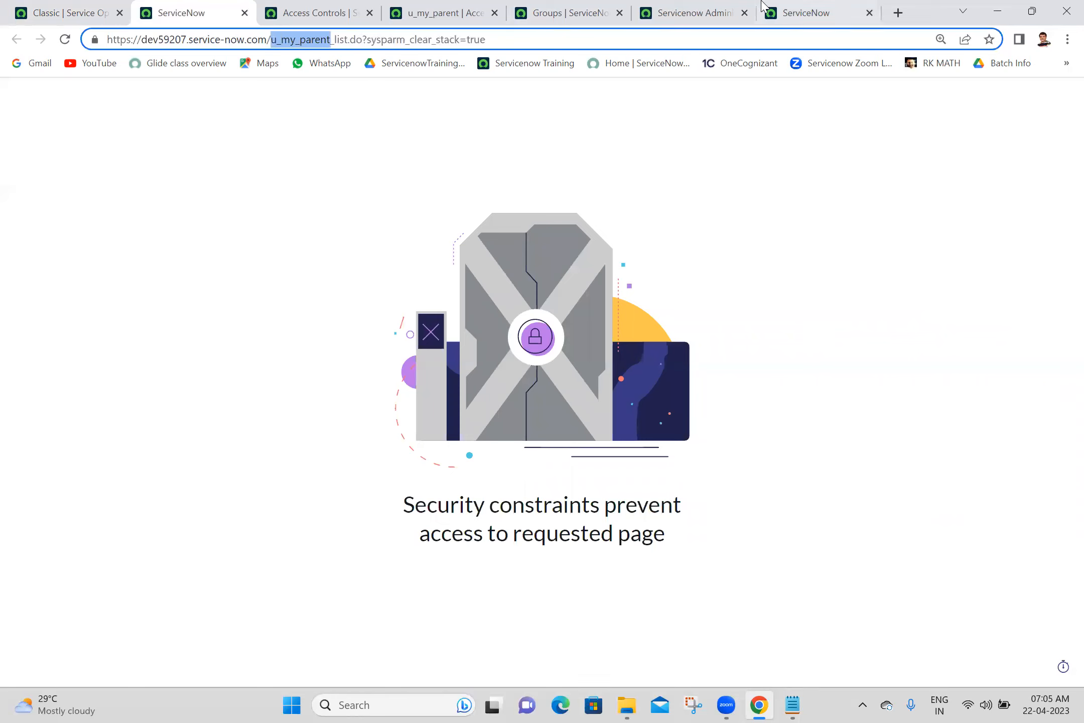
{"action": "left_click", "coordinate": [837, 9]}
{"action": "left_click_drag", "start_coordinate": [235, 41], "coordinate": [752, 64]}
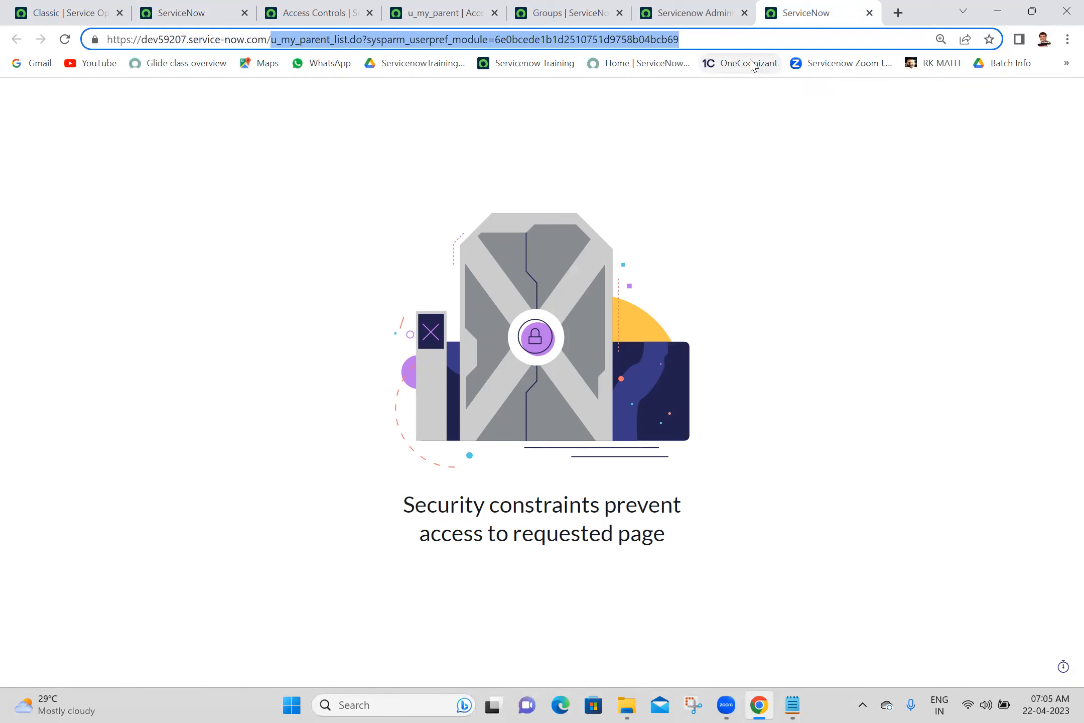
{"action": "type", "text": "u_my_parent"}
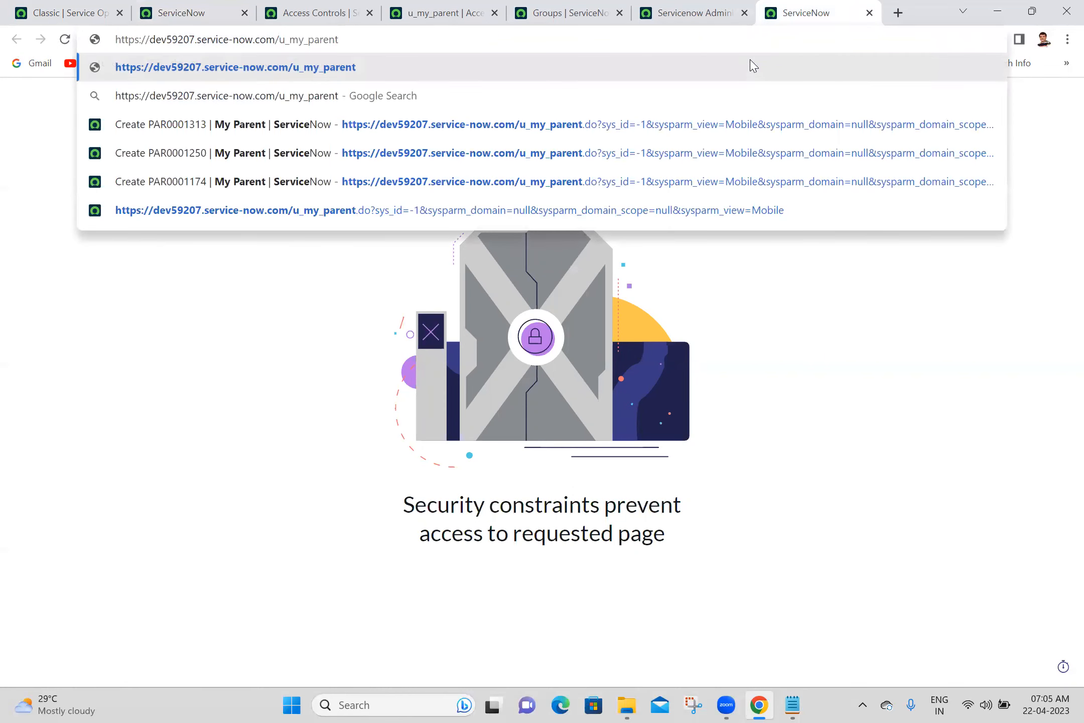
{"action": "key", "text": "ctrl+z"}
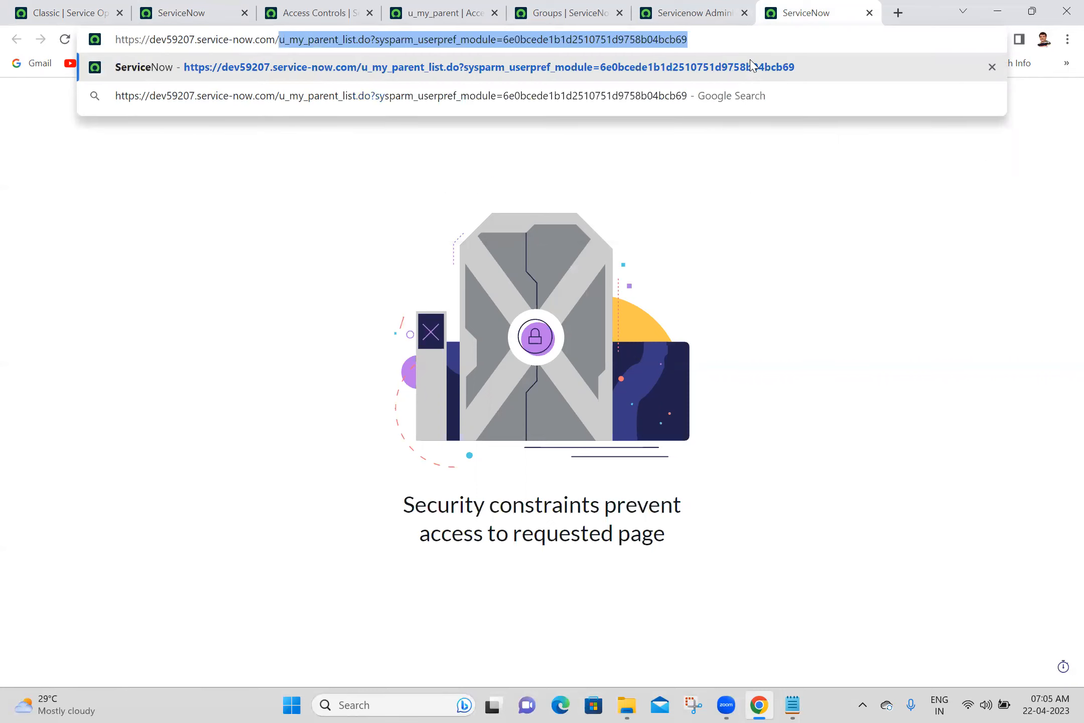
{"action": "left_click", "coordinate": [392, 254]}
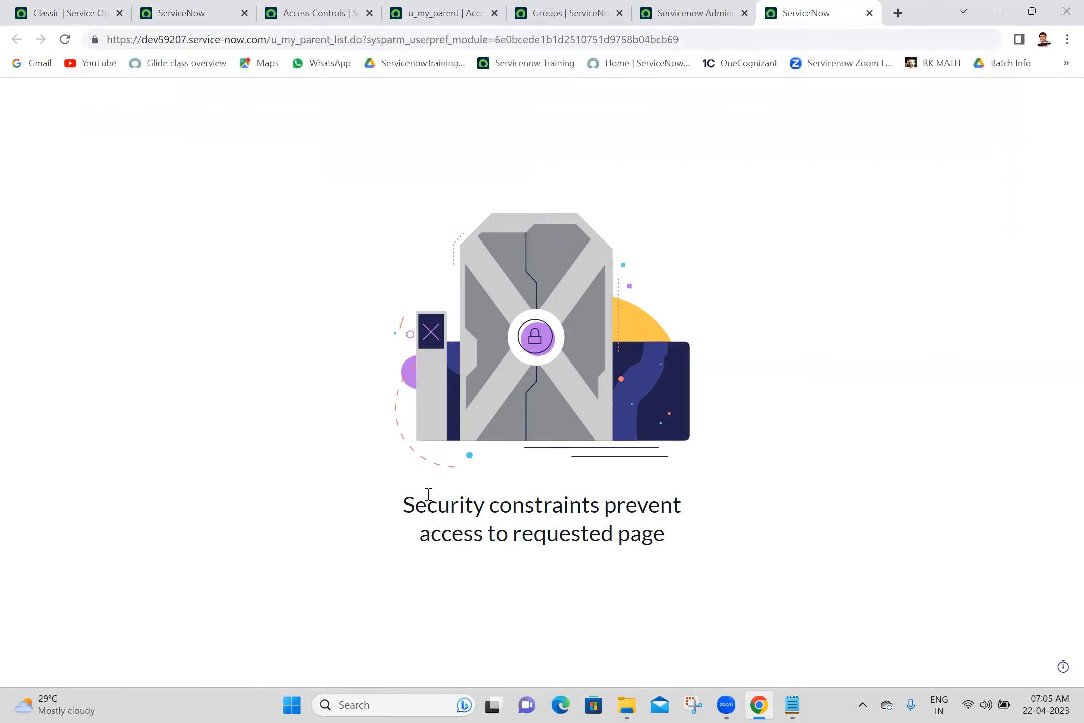
{"action": "triple_click", "coordinate": [484, 517]}
{"action": "left_click", "coordinate": [354, 430]}
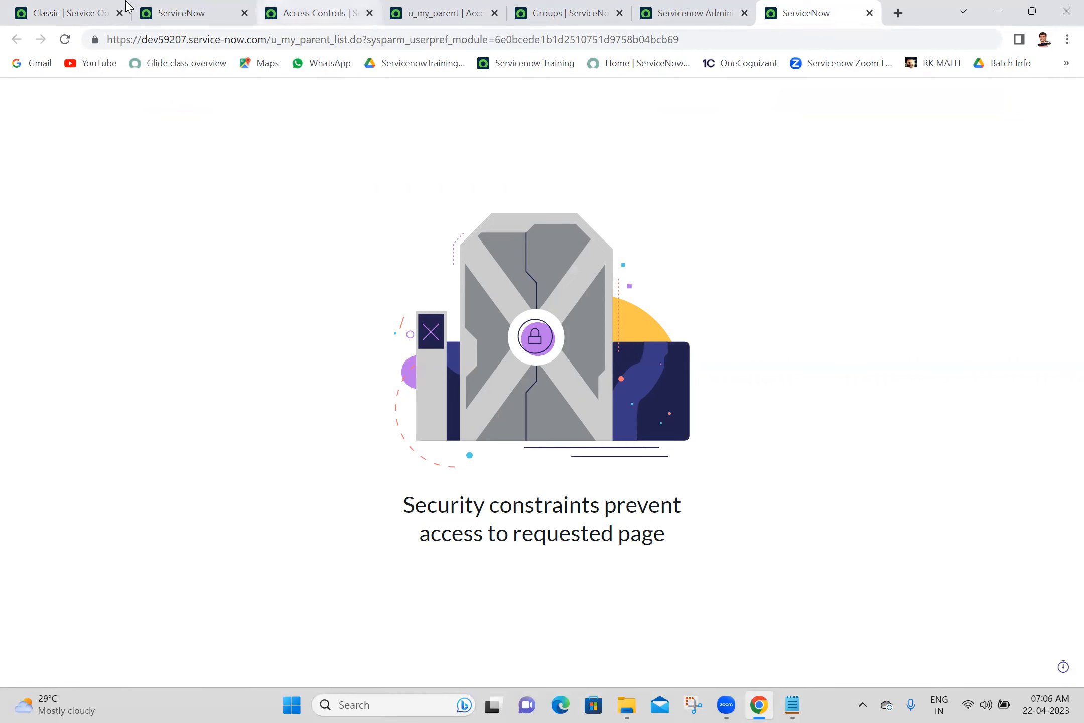
{"action": "left_click", "coordinate": [75, 13]}
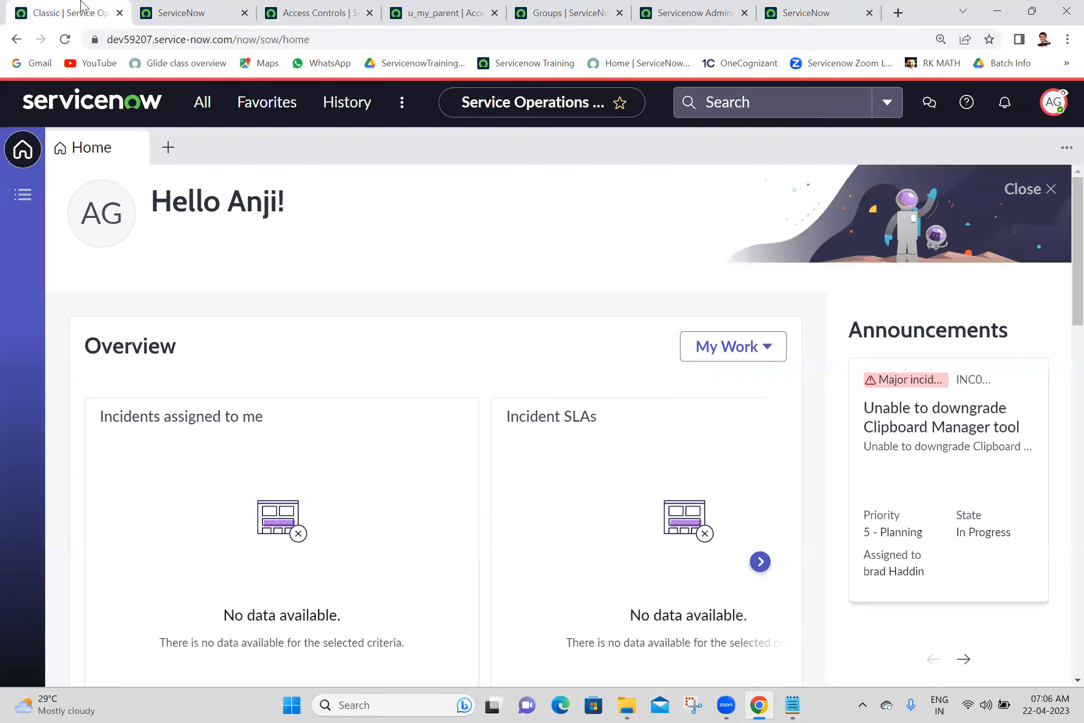
- Stop impersonating the test user and elevate the administrator session to security_admin
{"action": "left_click", "coordinate": [1054, 102]}
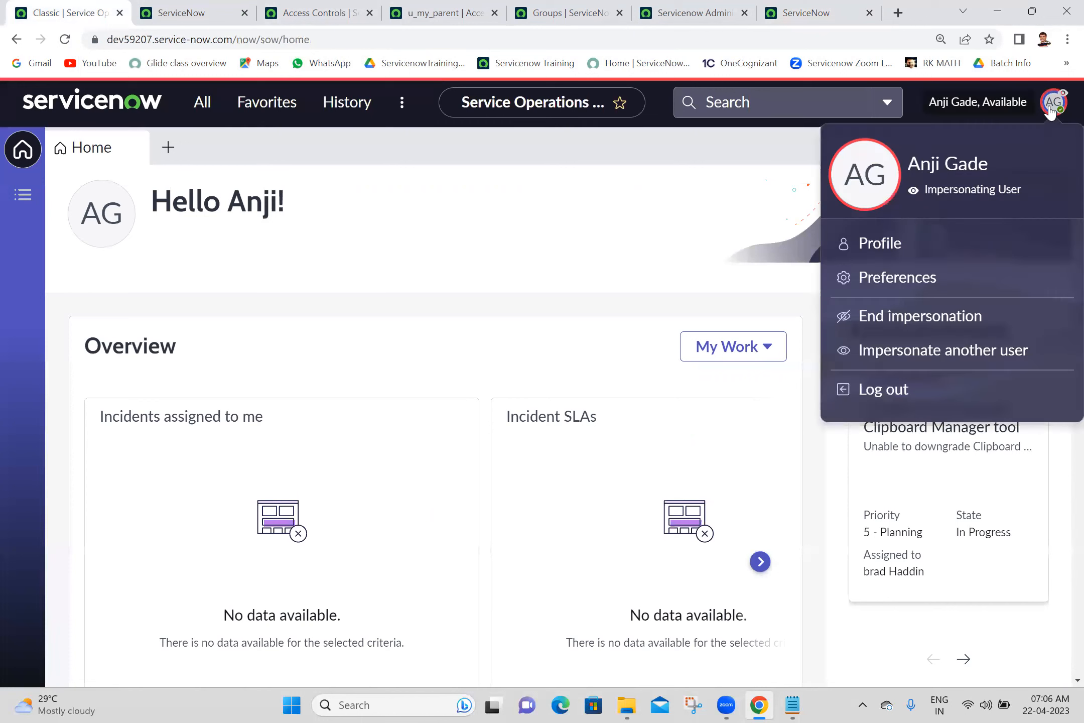
{"action": "left_click", "coordinate": [897, 322]}
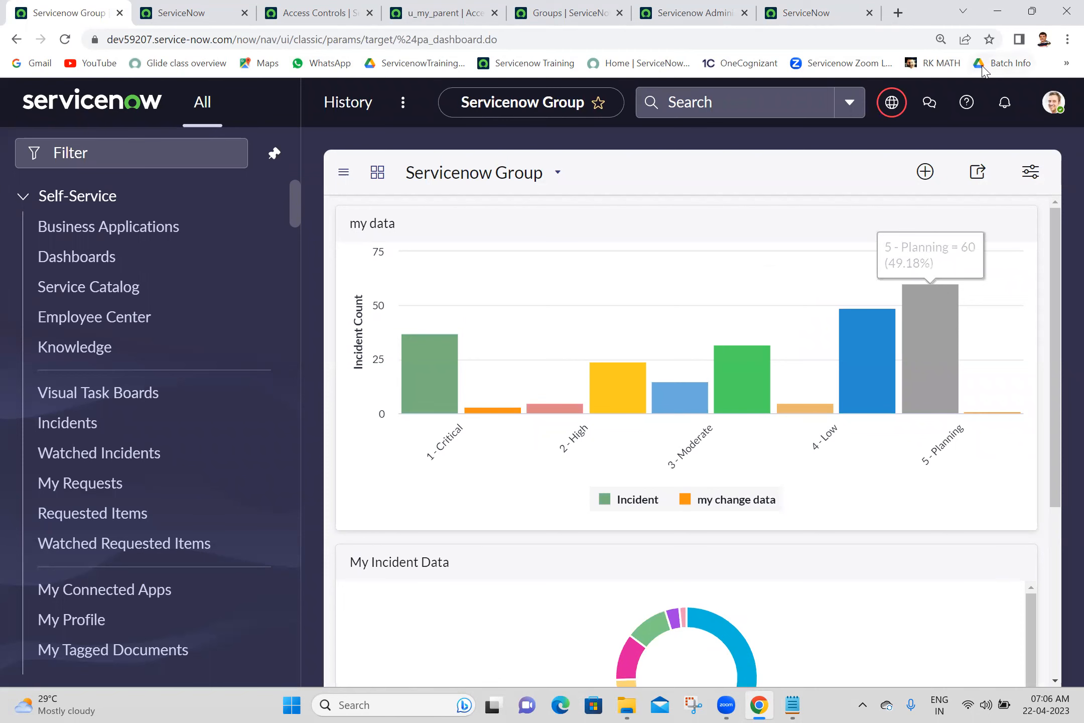
{"action": "left_click", "coordinate": [1052, 107]}
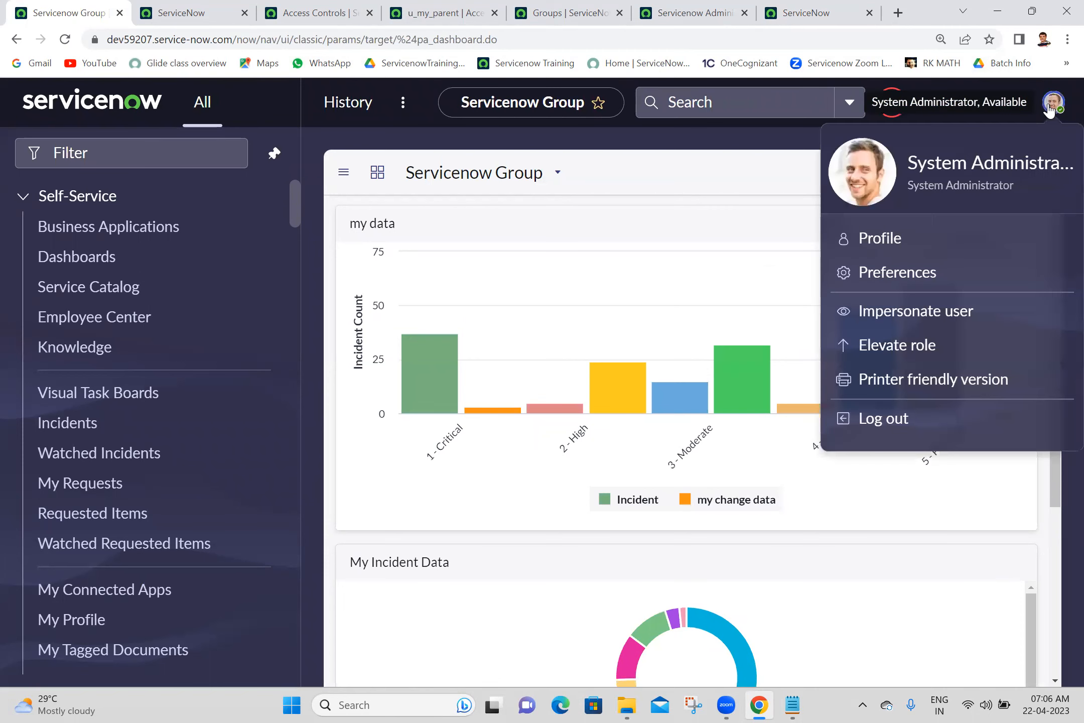
{"action": "left_click", "coordinate": [910, 350]}
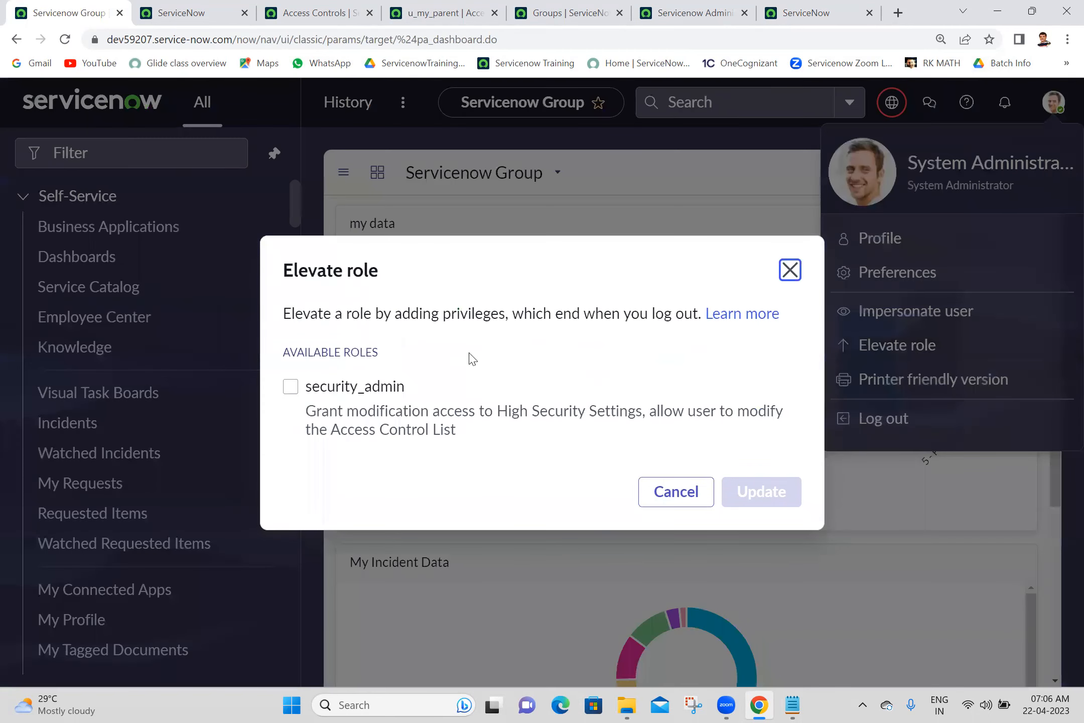
{"action": "left_click", "coordinate": [372, 394]}
{"action": "left_click", "coordinate": [792, 504]}
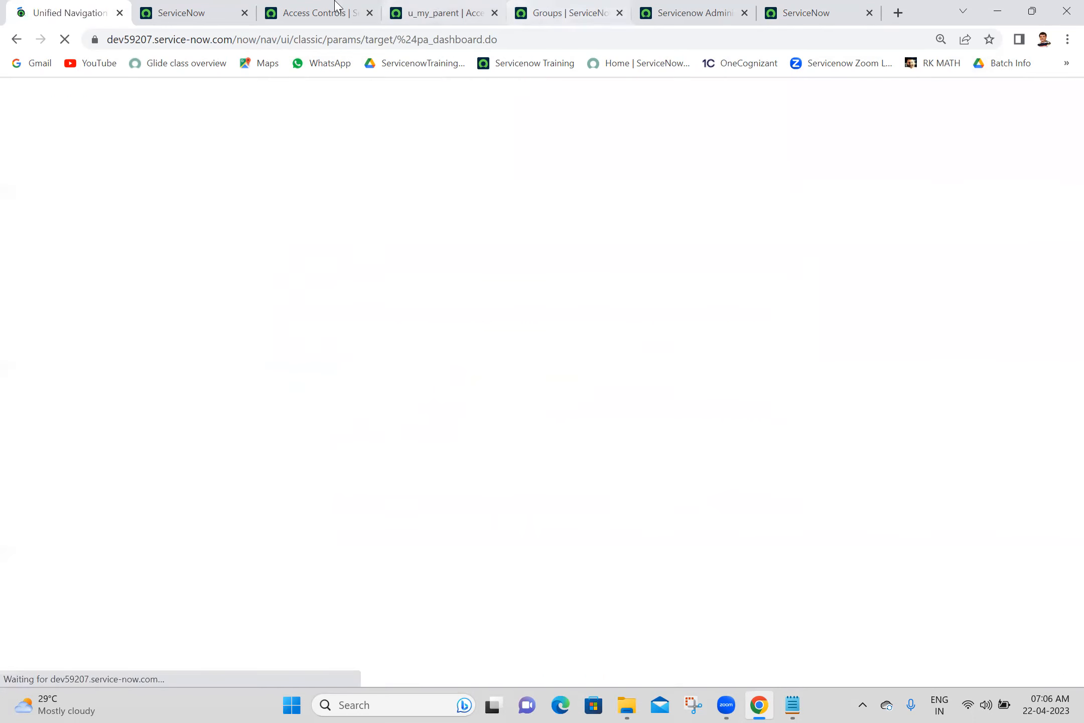
{"action": "left_click", "coordinate": [335, 7]}
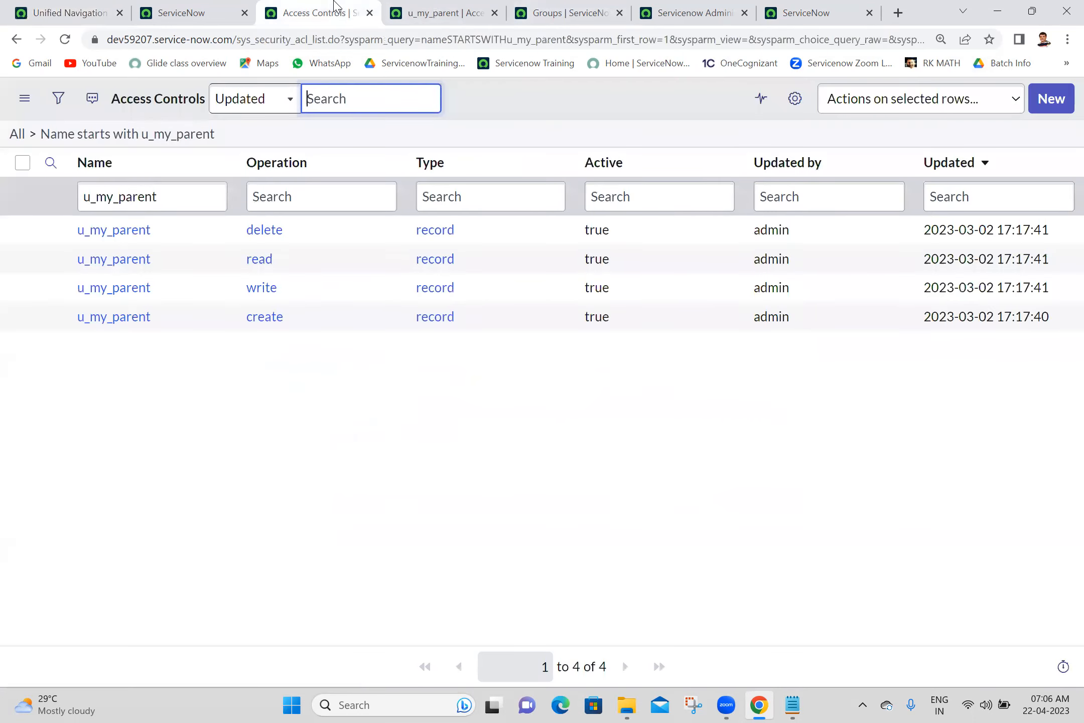
- Scroll through the u_my_parent read ACL form to review its script
{"action": "left_click", "coordinate": [370, 13]}
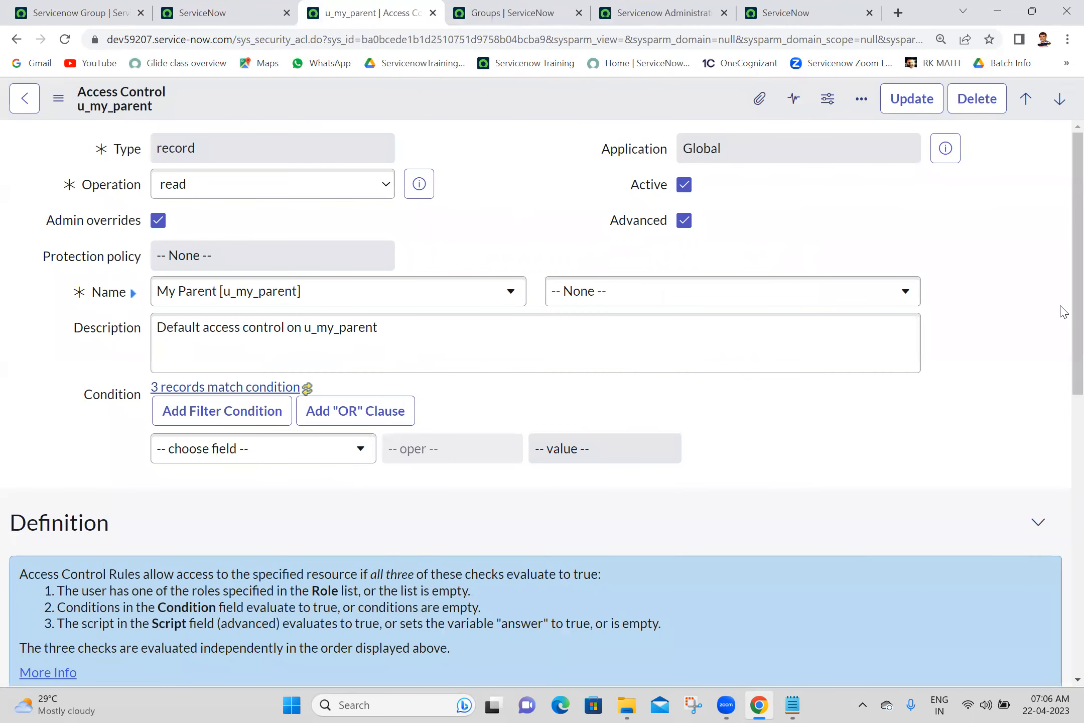
{"action": "scroll", "coordinate": [1064, 268], "scroll_direction": "down", "scroll_amount": 1}
{"action": "scroll", "coordinate": [1064, 268], "scroll_direction": "up", "scroll_amount": 1}
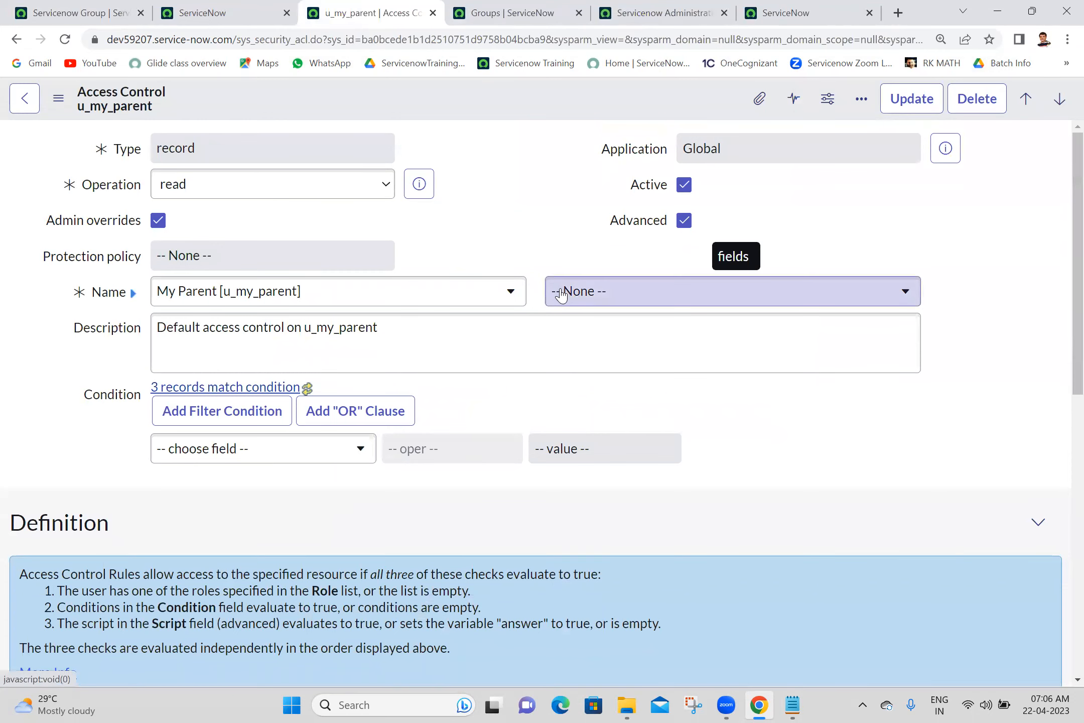
{"action": "scroll", "coordinate": [1062, 303], "scroll_direction": "down", "scroll_amount": 5}
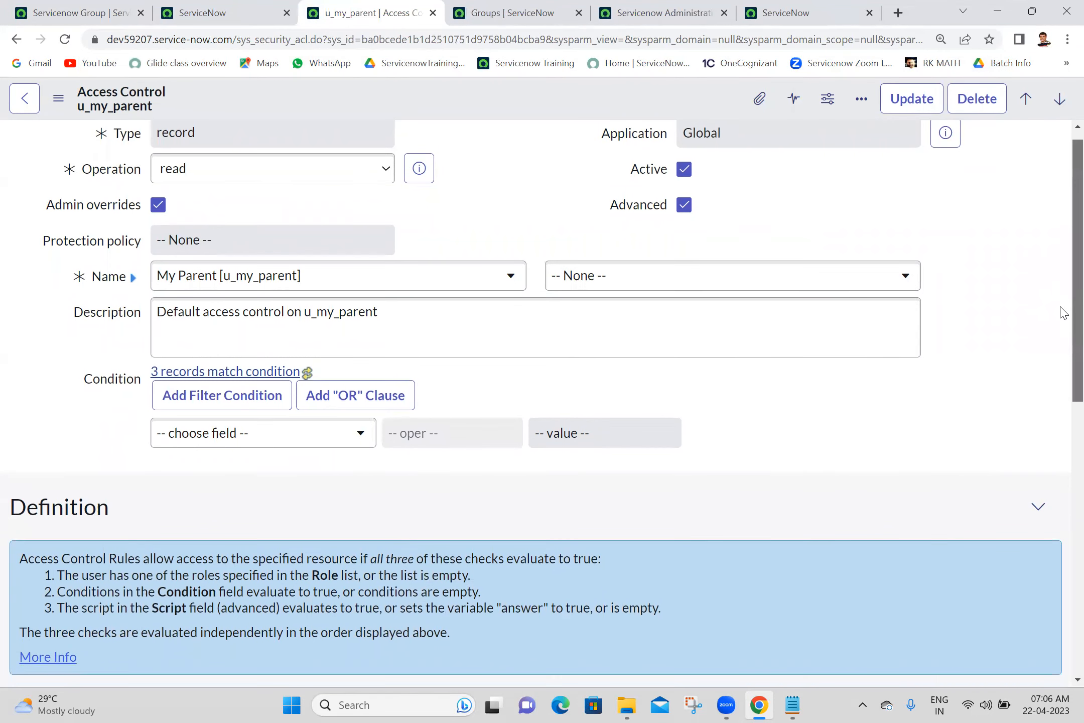
{"action": "scroll", "coordinate": [1062, 442], "scroll_direction": "down", "scroll_amount": 5}
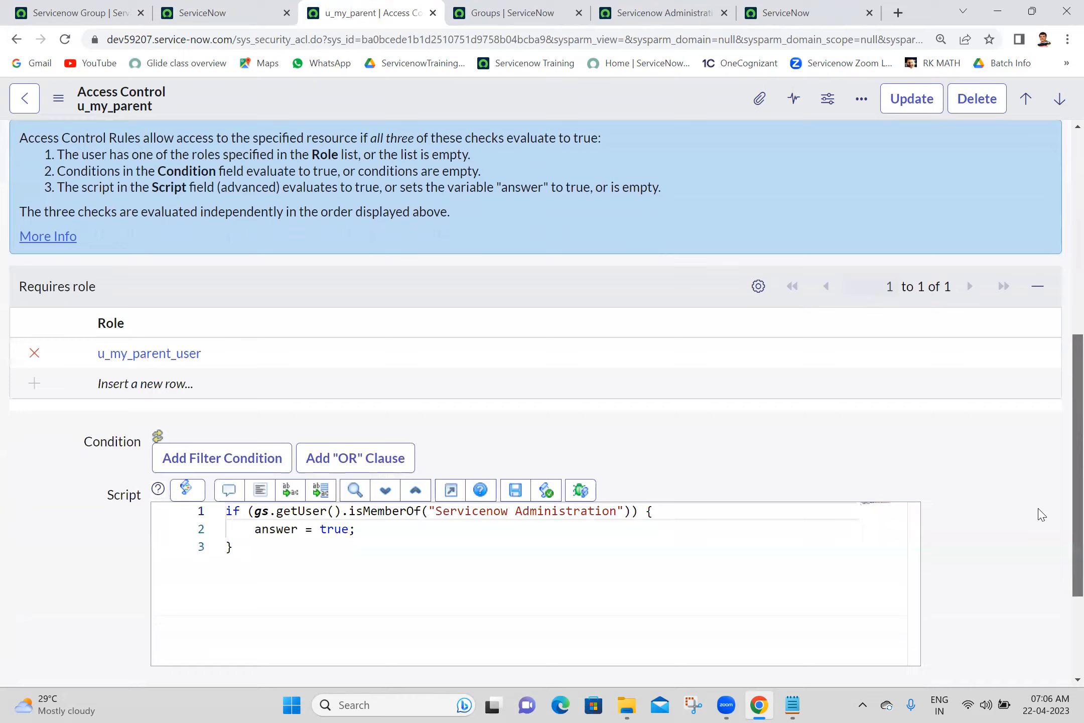
{"action": "scroll", "coordinate": [1033, 534], "scroll_direction": "up", "scroll_amount": 2}
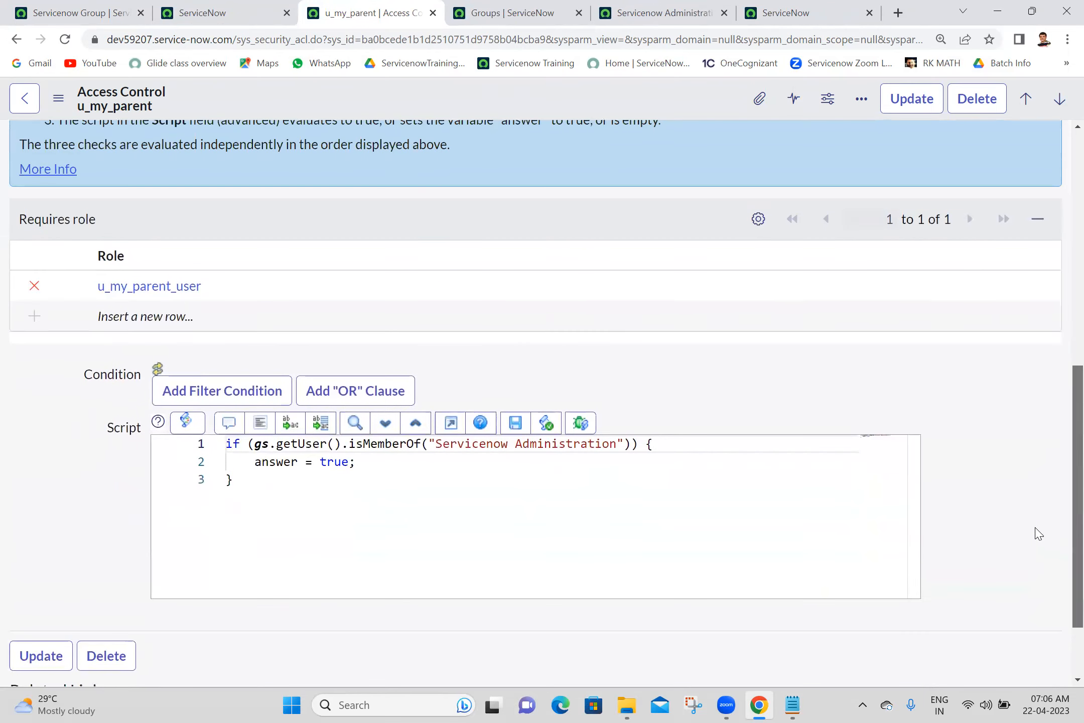
{"action": "scroll", "coordinate": [1034, 538], "scroll_direction": "down", "scroll_amount": 2}
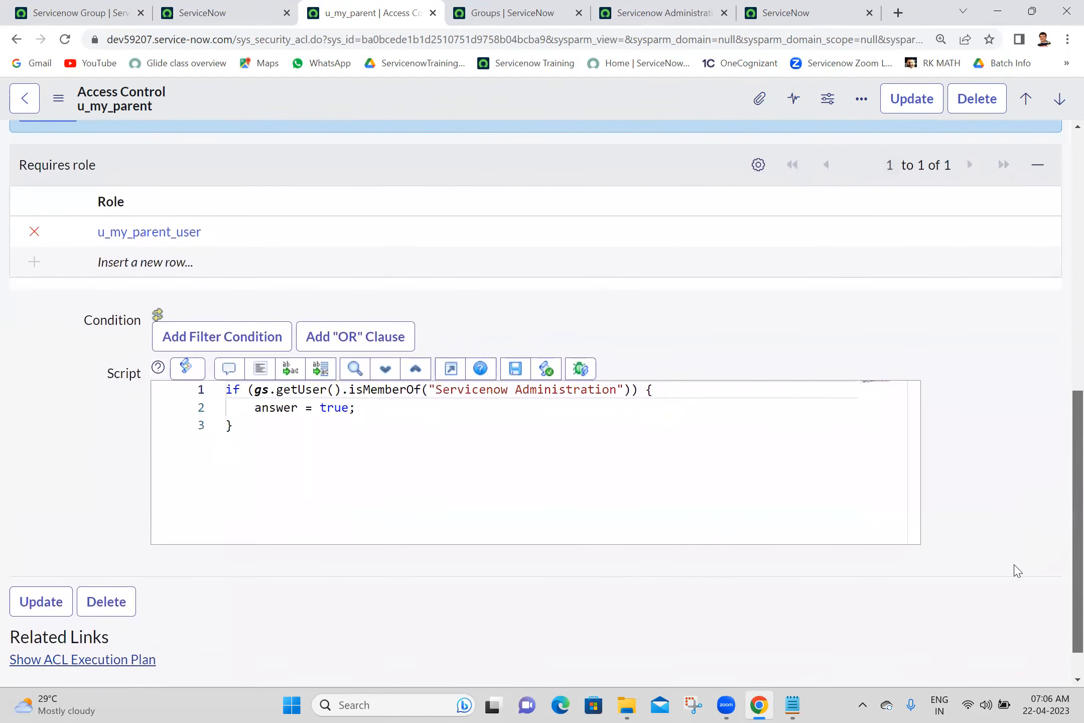
{"action": "scroll", "coordinate": [1031, 543], "scroll_direction": "up", "scroll_amount": 1}
{"action": "scroll", "coordinate": [1031, 542], "scroll_direction": "down", "scroll_amount": 1}
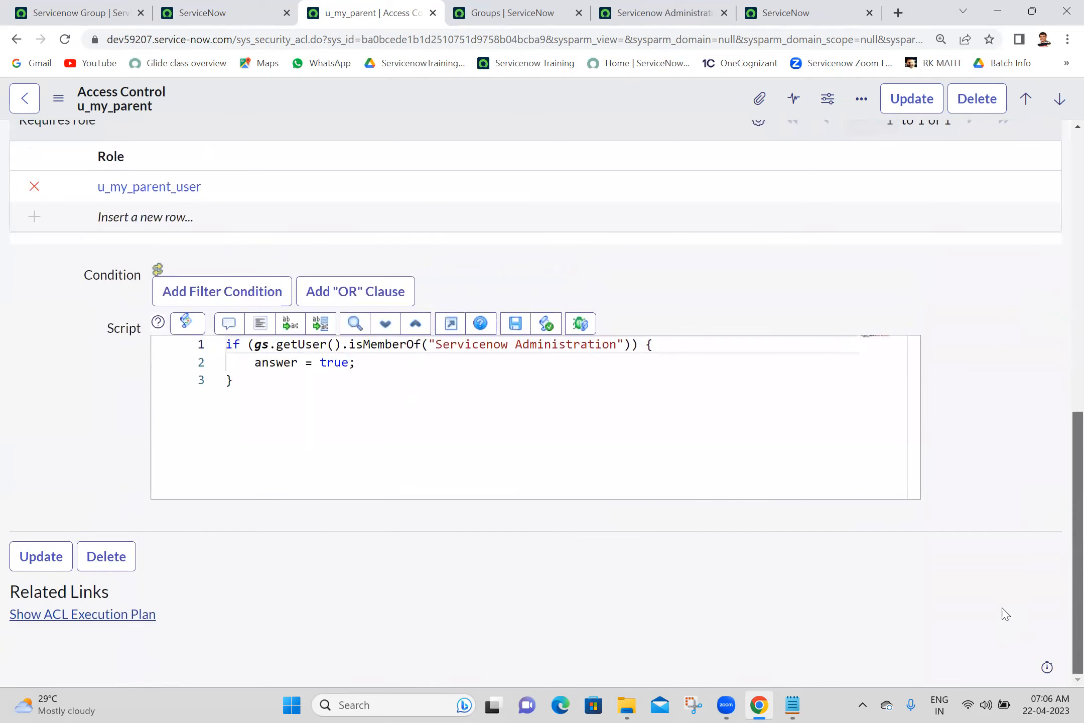
{"action": "scroll", "coordinate": [1004, 614], "scroll_direction": "up", "scroll_amount": 1}
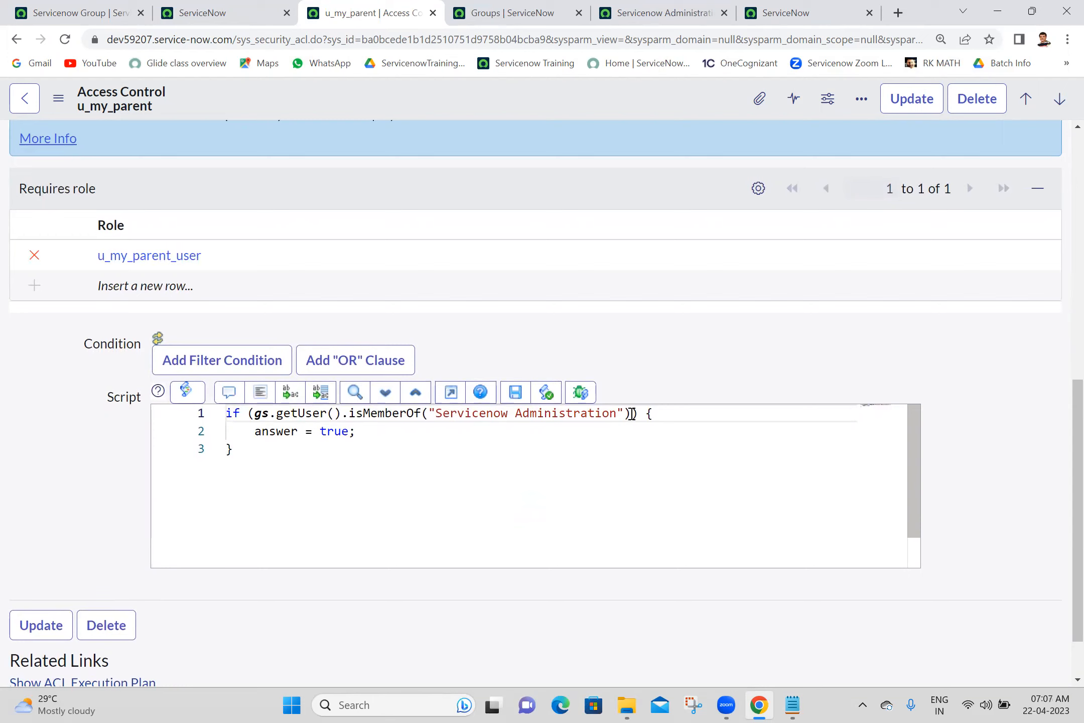
- Add a gs.info line logging 'inside ACL Script' within the if block and save the ACL
{"action": "left_click", "coordinate": [669, 416]}
{"action": "key", "text": "Return"}
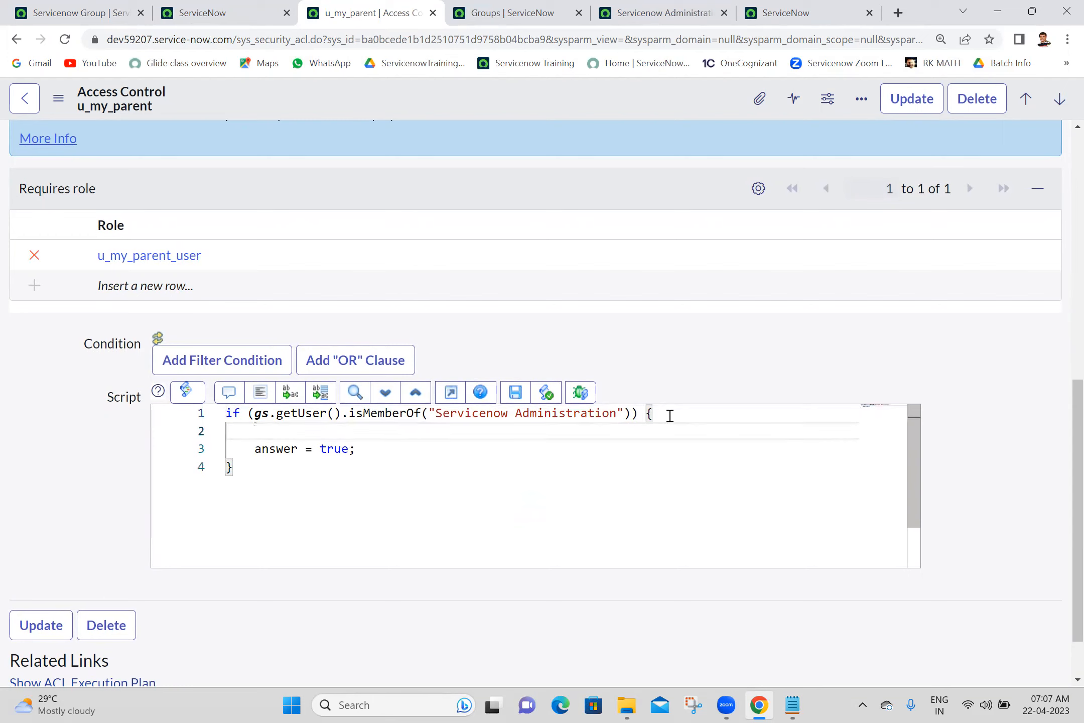
{"action": "type", "text": "gs.info();"}
{"action": "key", "text": "Left"}
{"action": "key", "text": "Left"}
{"action": "type", "text": "\"Anji : "}
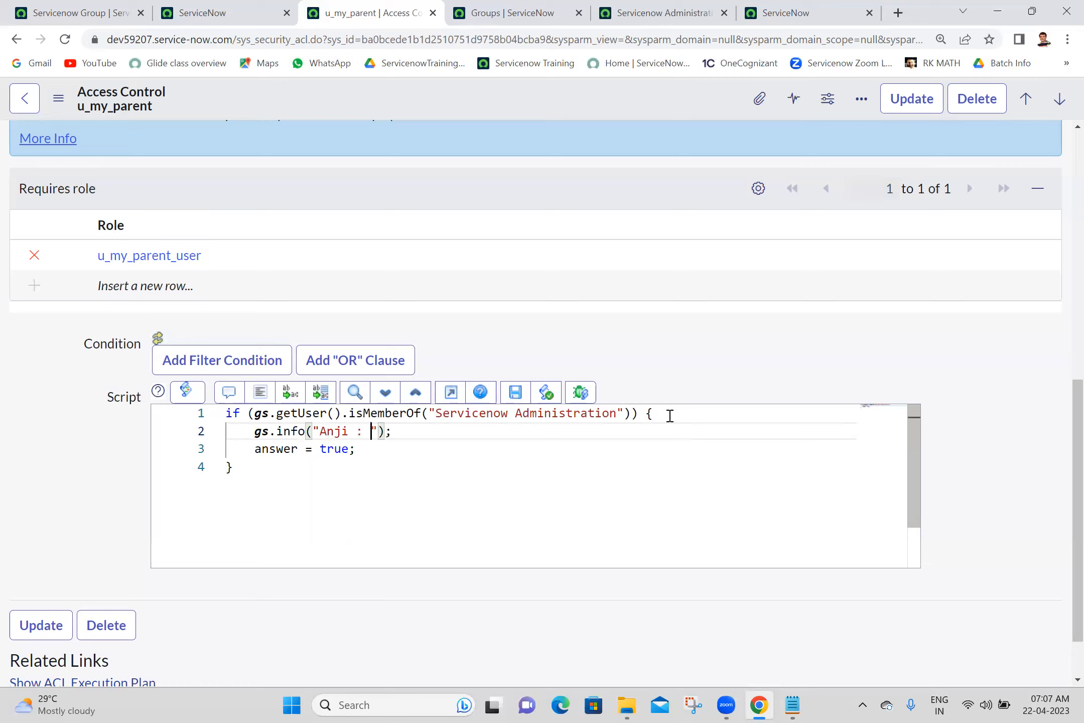
{"action": "type", "text": "inside A"}
{"action": "type", "text": "CL Scr"}
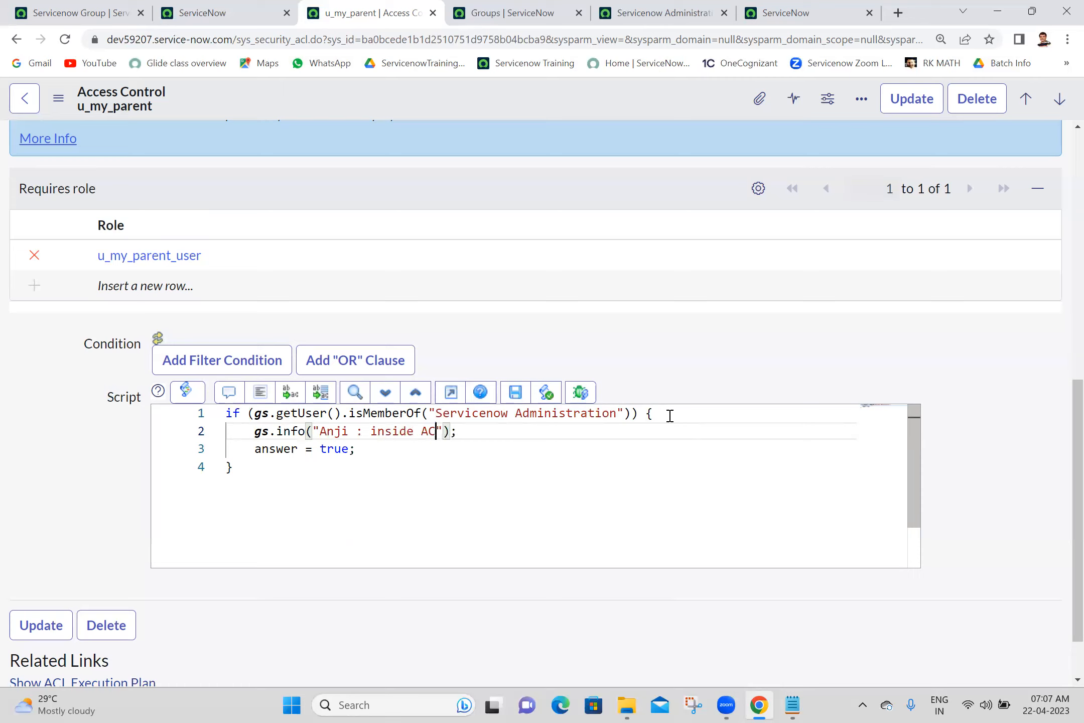
{"action": "type", "text": "ipt"}
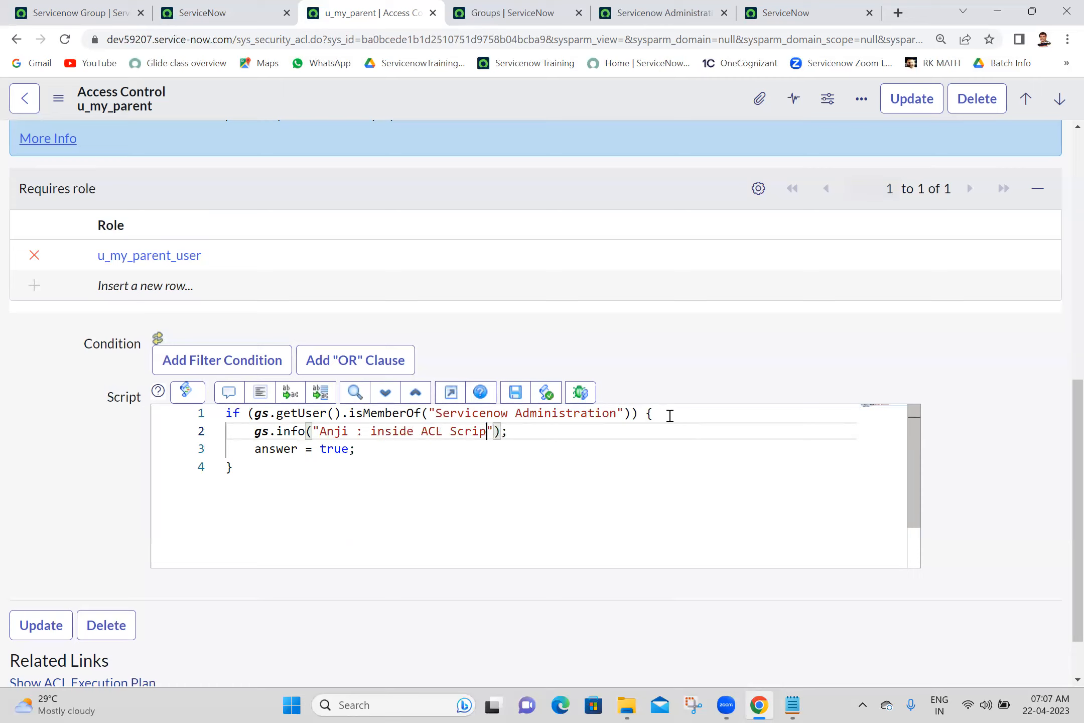
{"action": "left_click", "coordinate": [772, 433]}
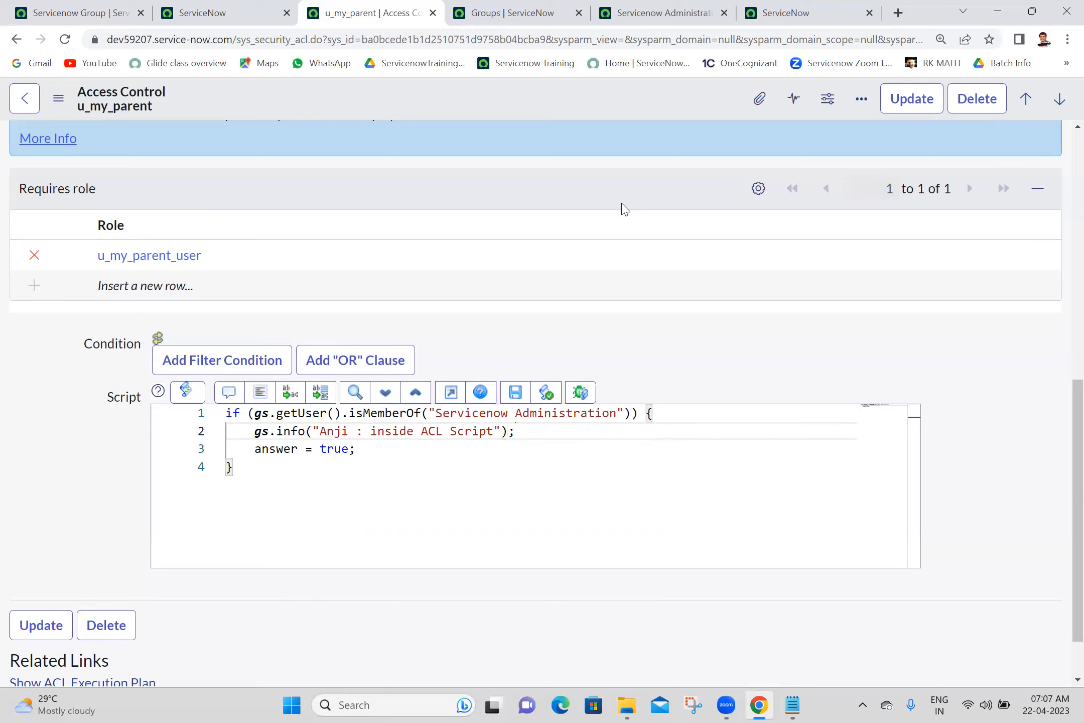
{"action": "right_click", "coordinate": [632, 98]}
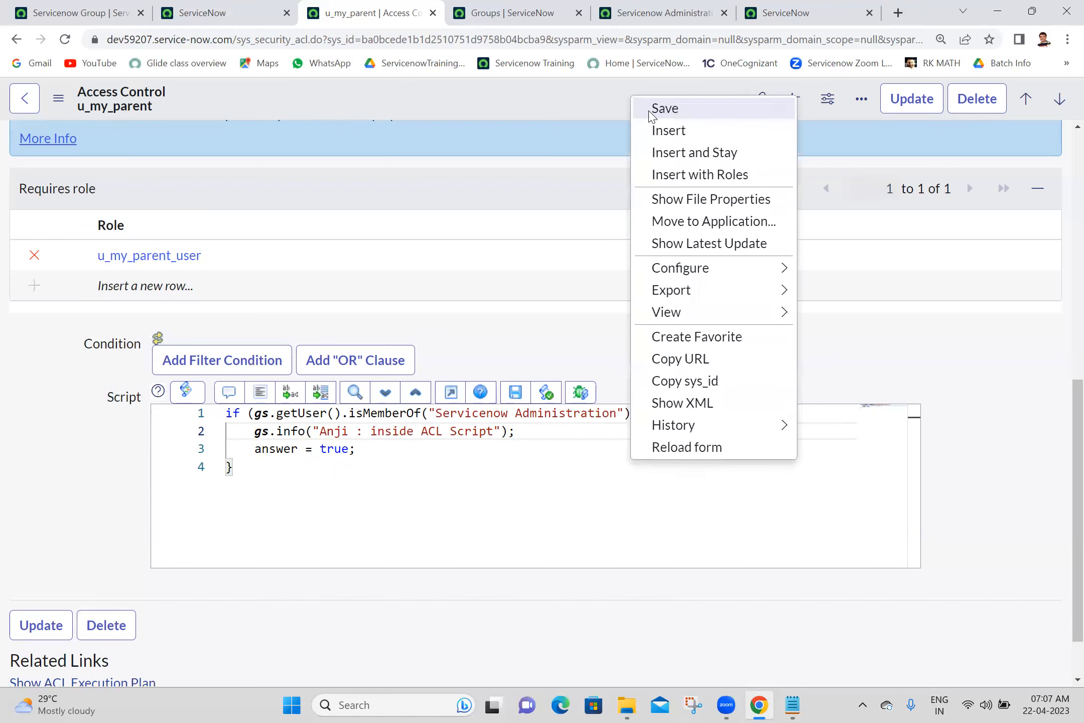
{"action": "left_click", "coordinate": [665, 108]}
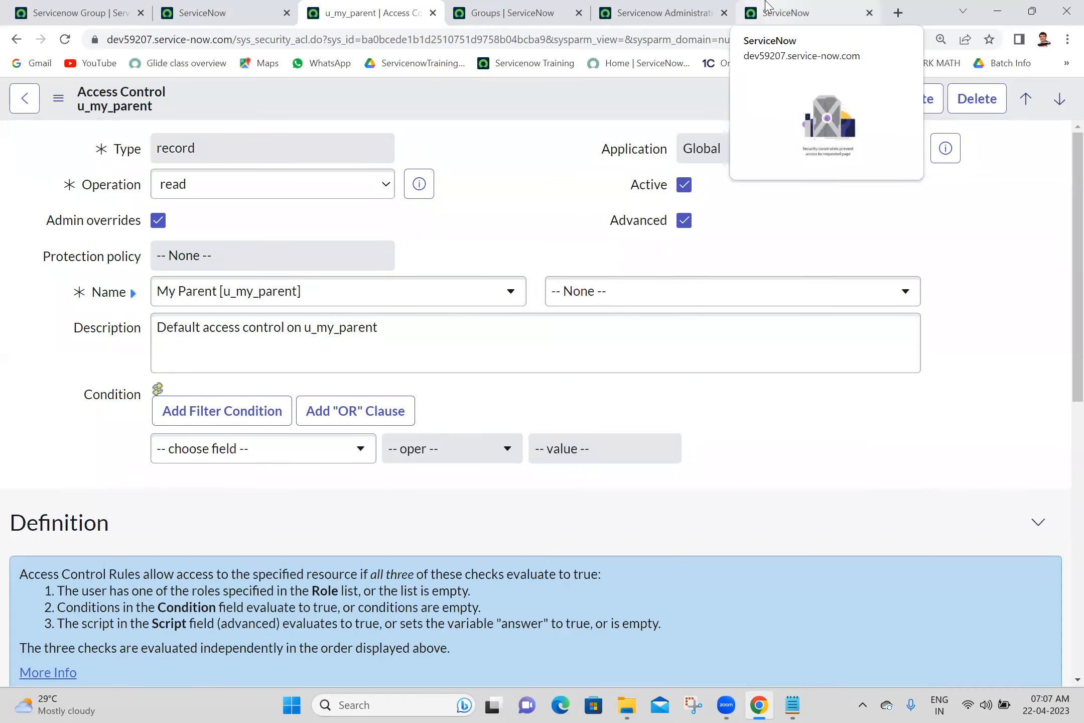
- Look over the My Parents list and Servicenow Administration group tabs
{"action": "left_click", "coordinate": [767, 6]}
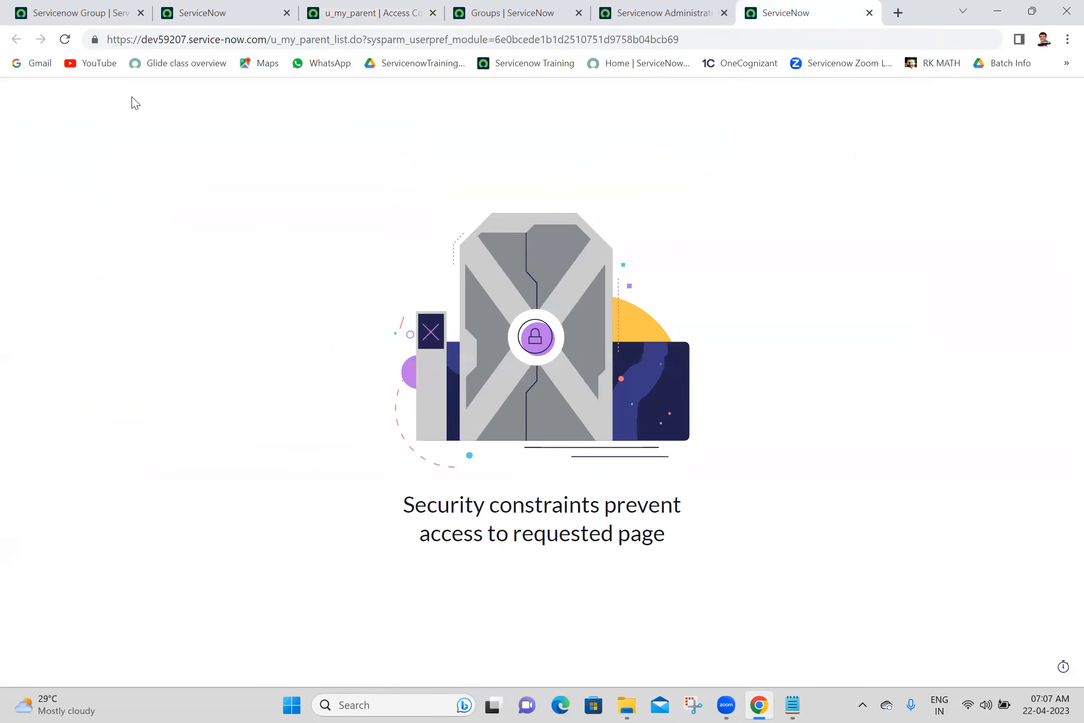
{"action": "left_click", "coordinate": [55, 7]}
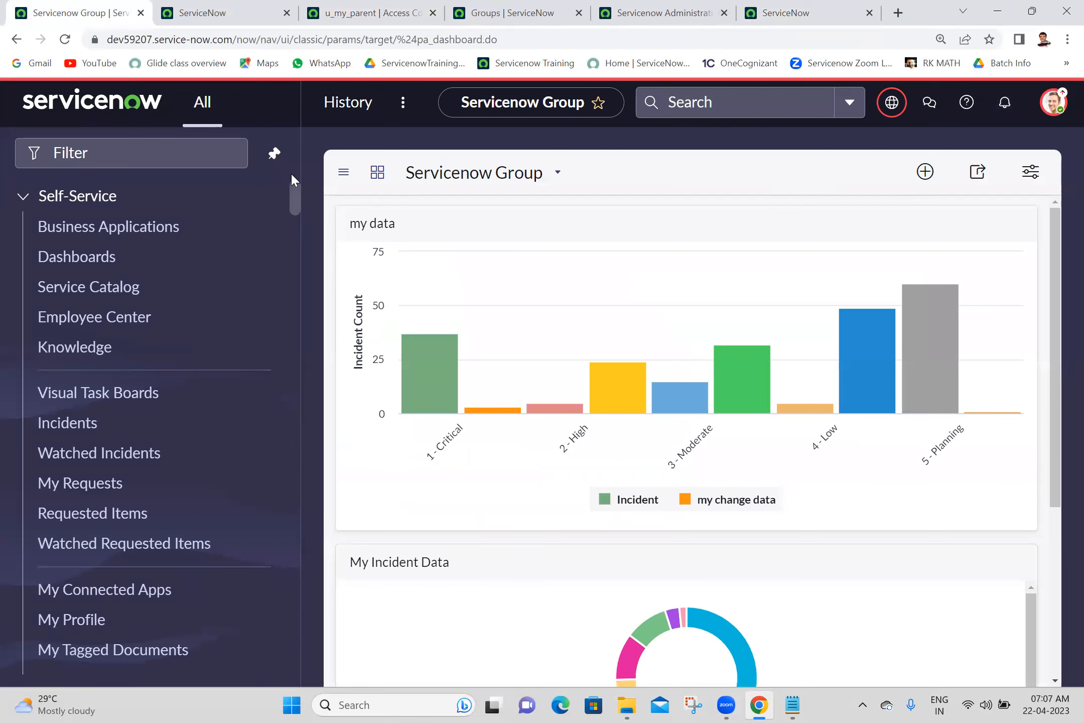
{"action": "left_click", "coordinate": [655, 13]}
{"action": "left_click", "coordinate": [752, 8]}
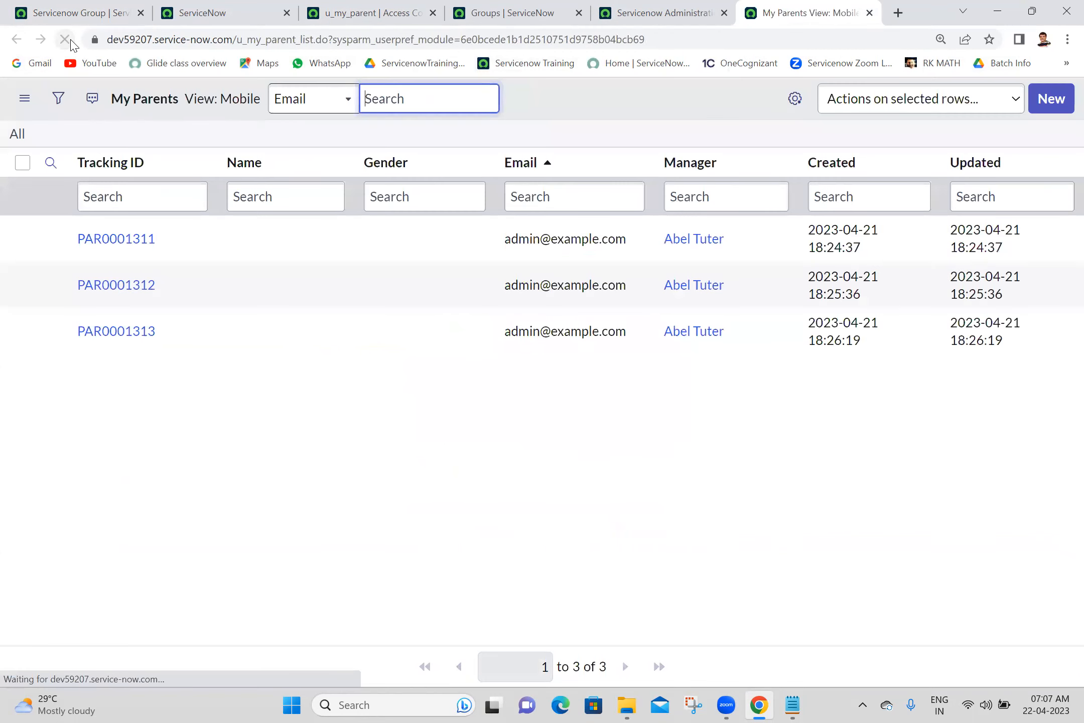
{"action": "left_click", "coordinate": [83, 7]}
- Open System Log > All in a new tab and filter Message by the debug text
{"action": "left_click", "coordinate": [145, 164]}
{"action": "type", "text": "system log"}
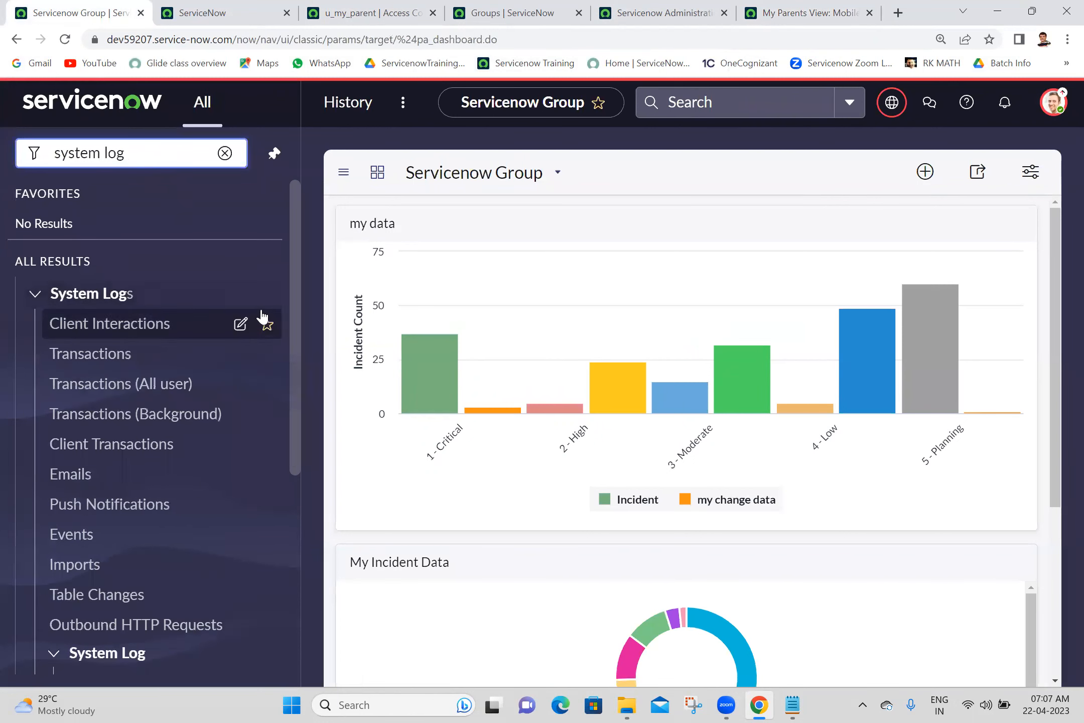
{"action": "left_click_drag", "start_coordinate": [295, 289], "coordinate": [271, 469]}
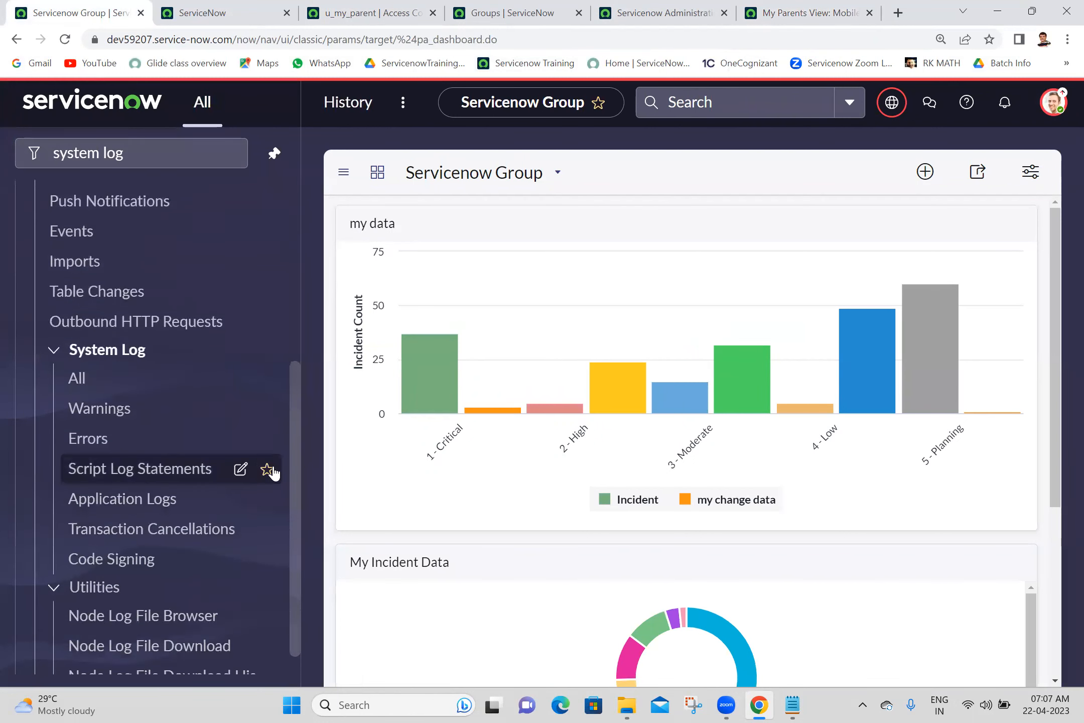
{"action": "left_click", "coordinate": [77, 378], "text": "ctrl"}
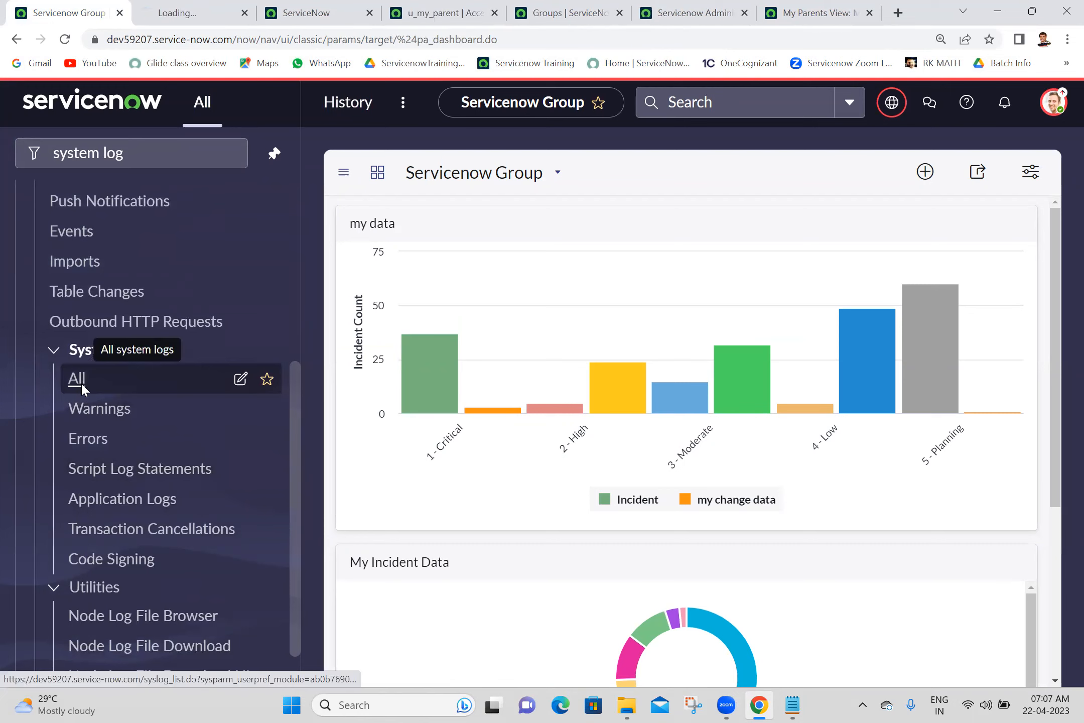
{"action": "left_click", "coordinate": [173, 5]}
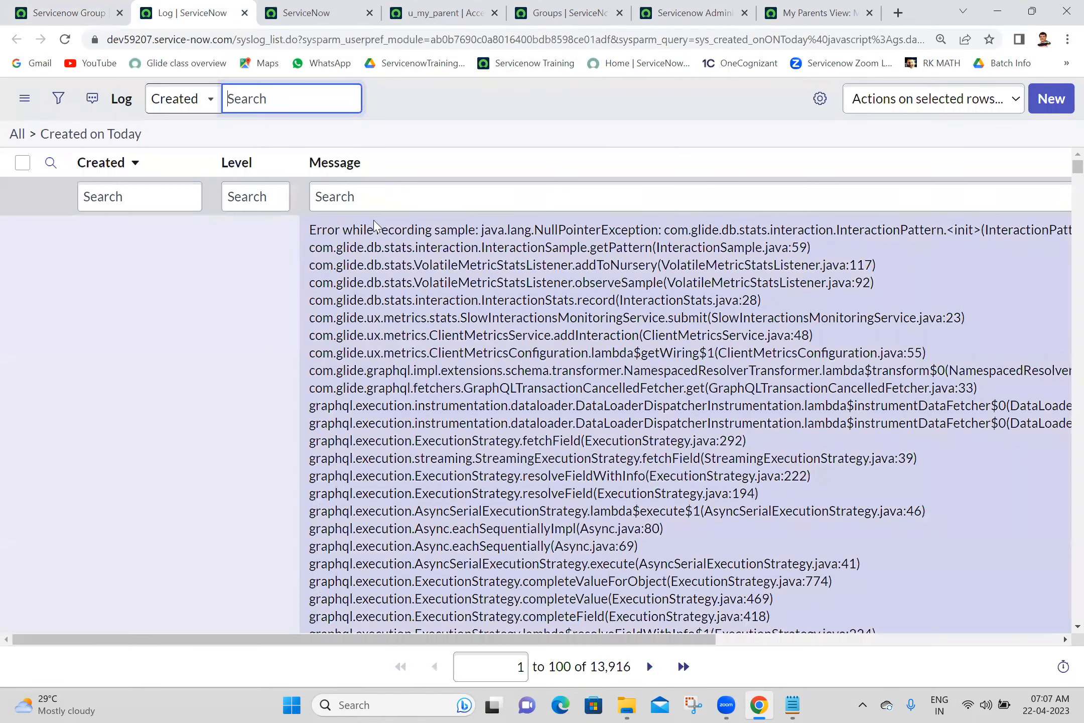
{"action": "left_click", "coordinate": [389, 199]}
{"action": "type", "text": "anj"}
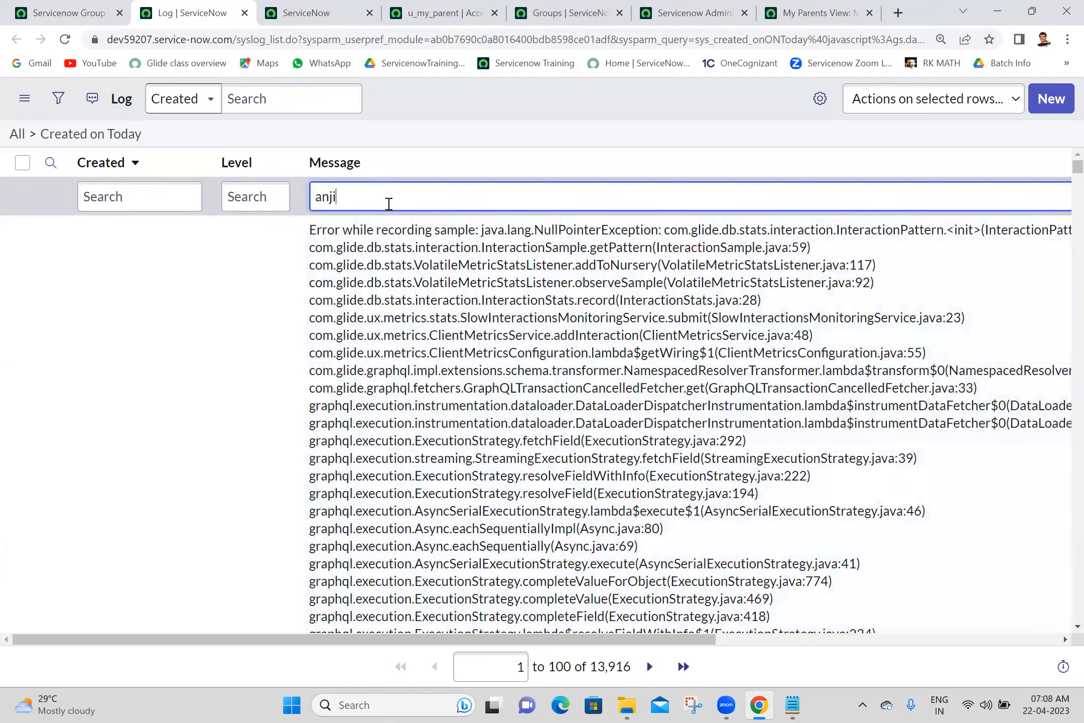
{"action": "type", "text": "i"}
{"action": "key", "text": "Return"}
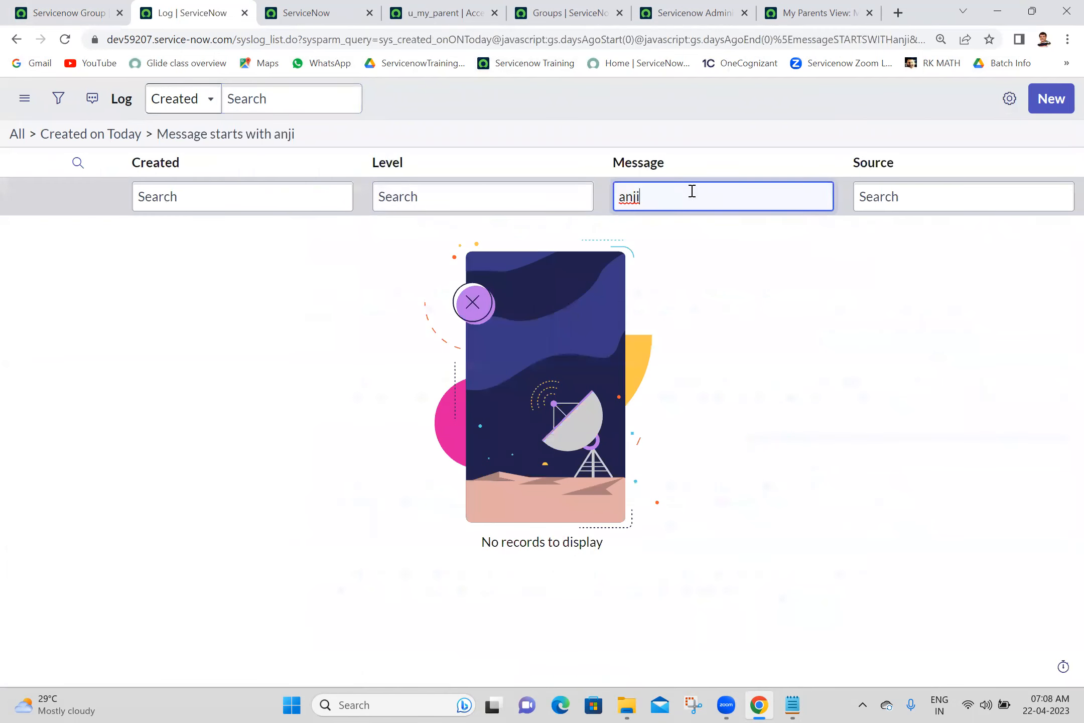
{"action": "left_click", "coordinate": [75, 13]}
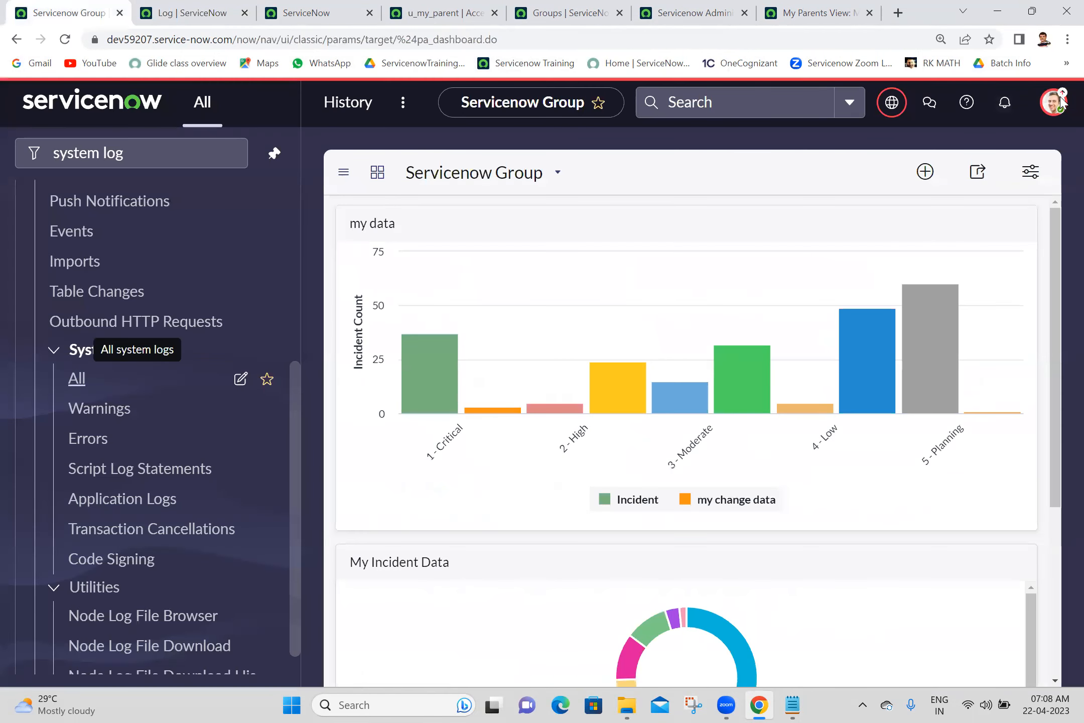
- Impersonate the test user and reload the My Parents and Log tabs under that user
{"action": "left_click", "coordinate": [1055, 102]}
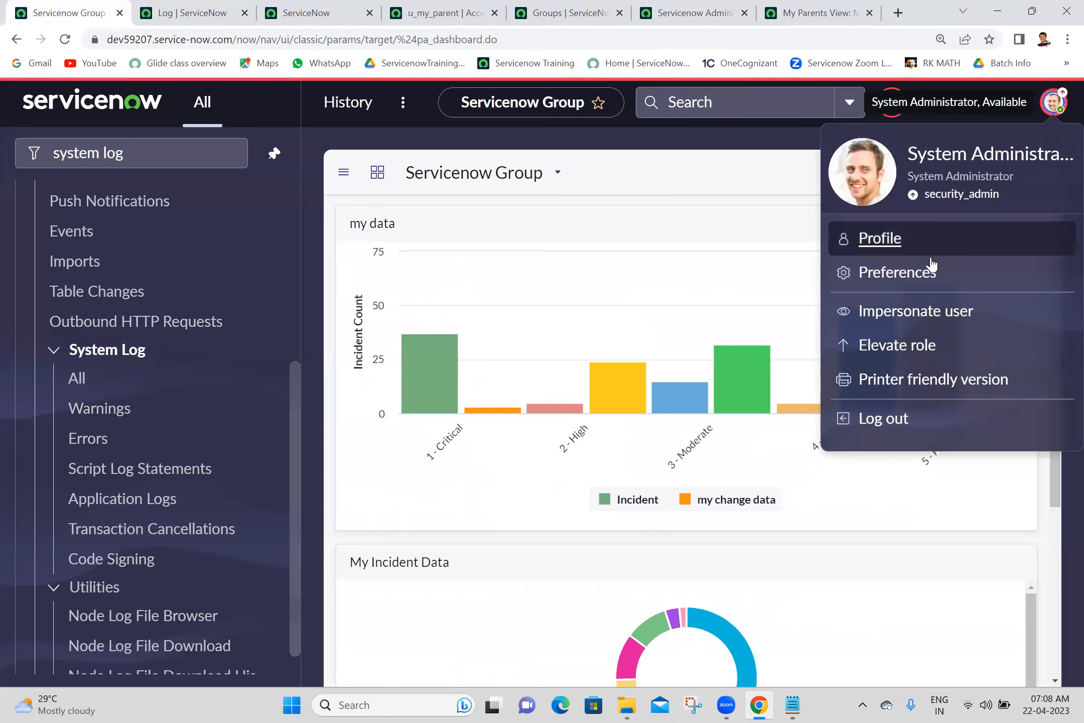
{"action": "left_click", "coordinate": [910, 313]}
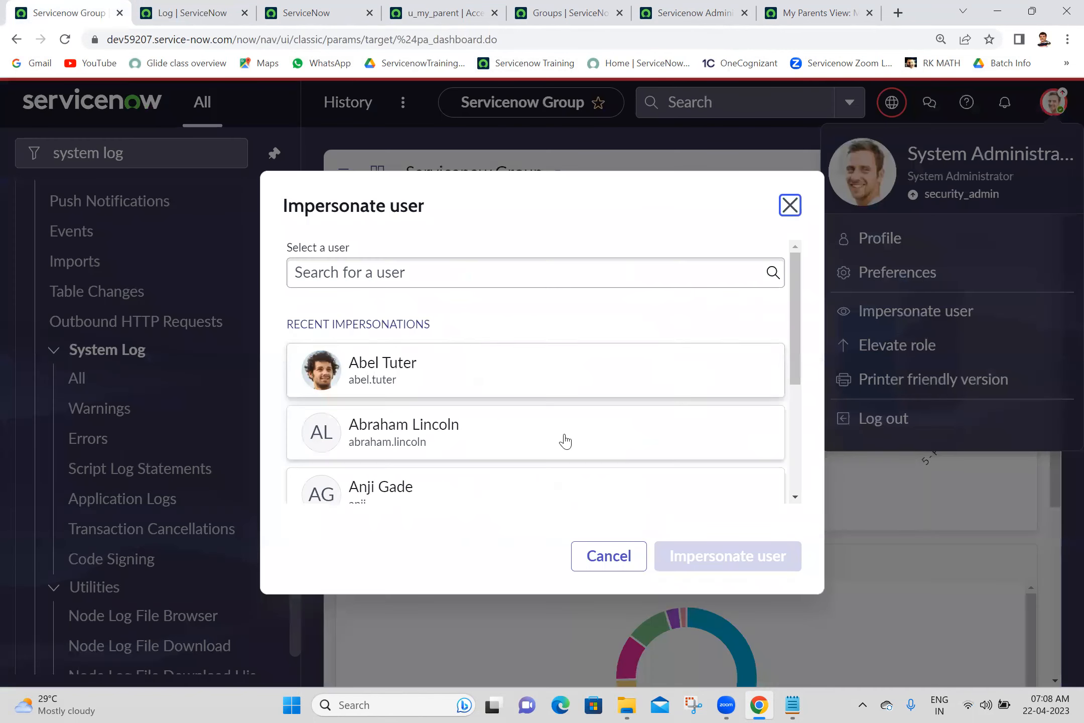
{"action": "left_click", "coordinate": [470, 491]}
{"action": "left_click", "coordinate": [703, 569]}
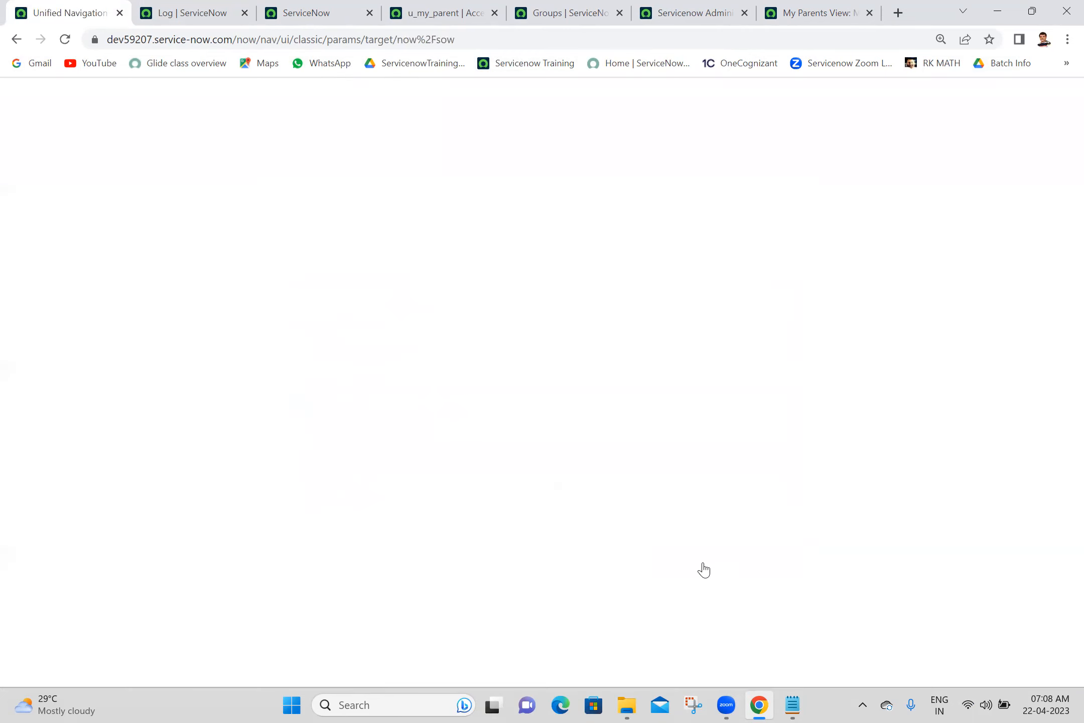
{"action": "left_click", "coordinate": [855, 7]}
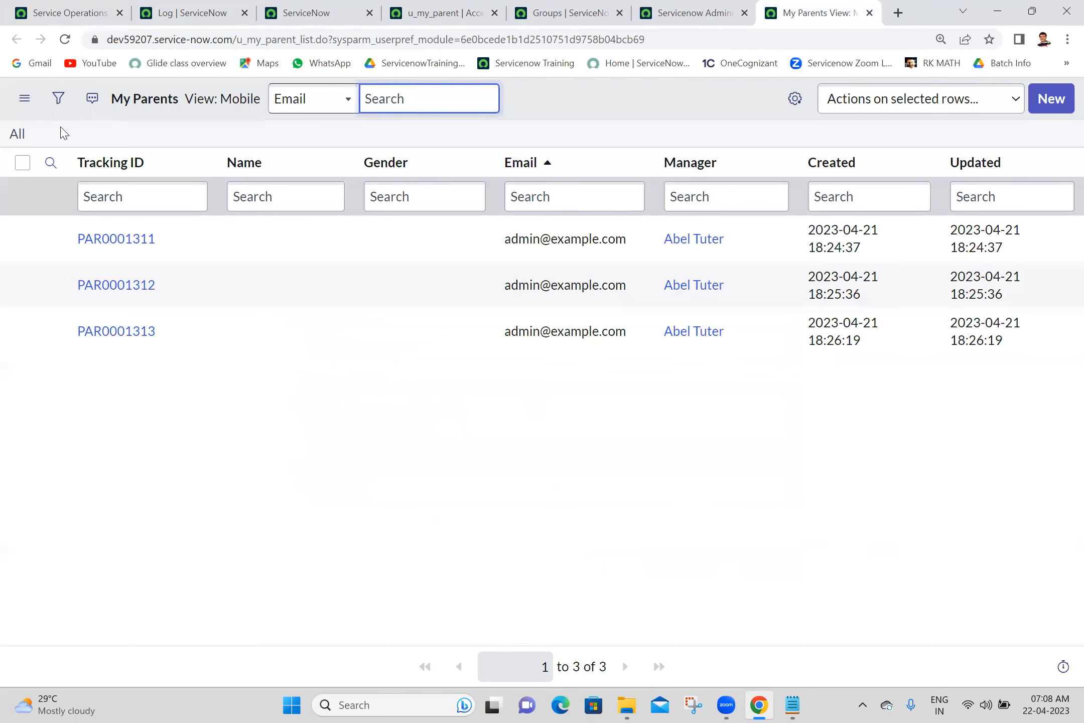
{"action": "left_click", "coordinate": [65, 40]}
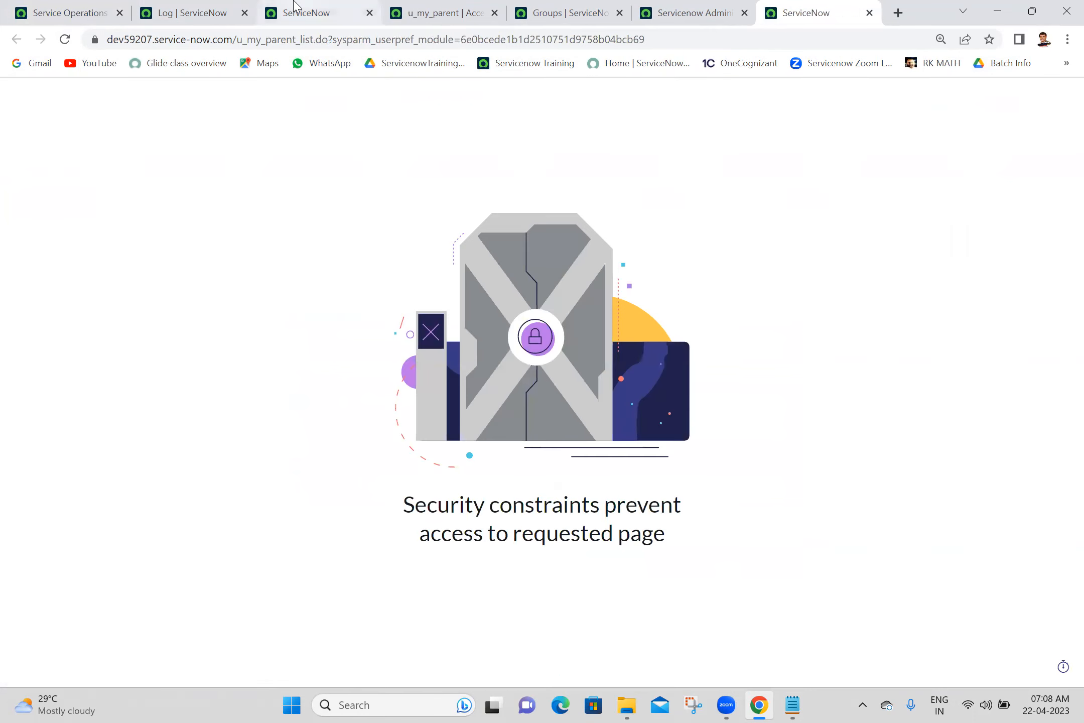
{"action": "left_click", "coordinate": [169, 15]}
{"action": "left_click", "coordinate": [64, 40]}
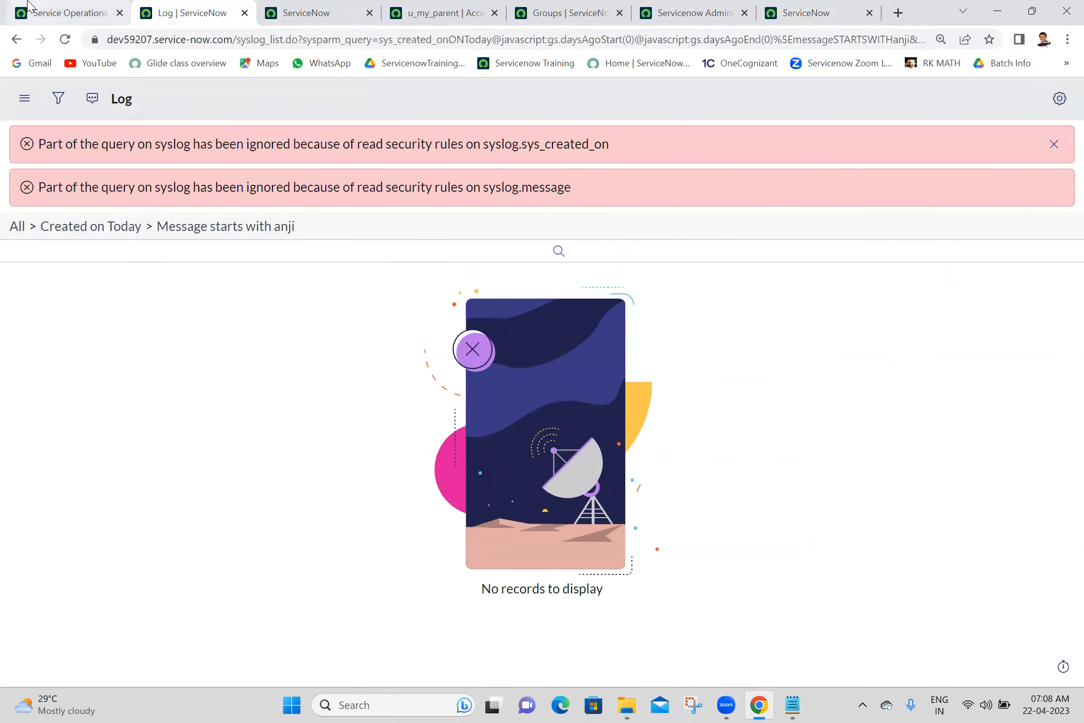
- End the impersonation and reload the filtered log as administrator
{"action": "left_click", "coordinate": [97, 7]}
{"action": "left_click", "coordinate": [1054, 103]}
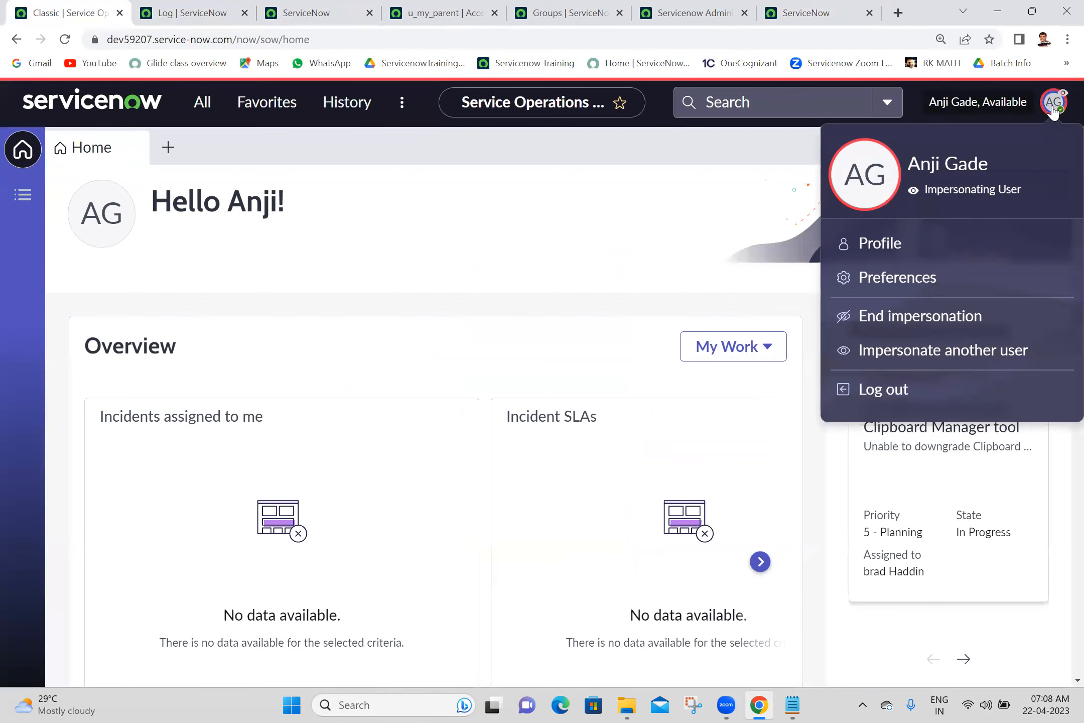
{"action": "left_click", "coordinate": [913, 325]}
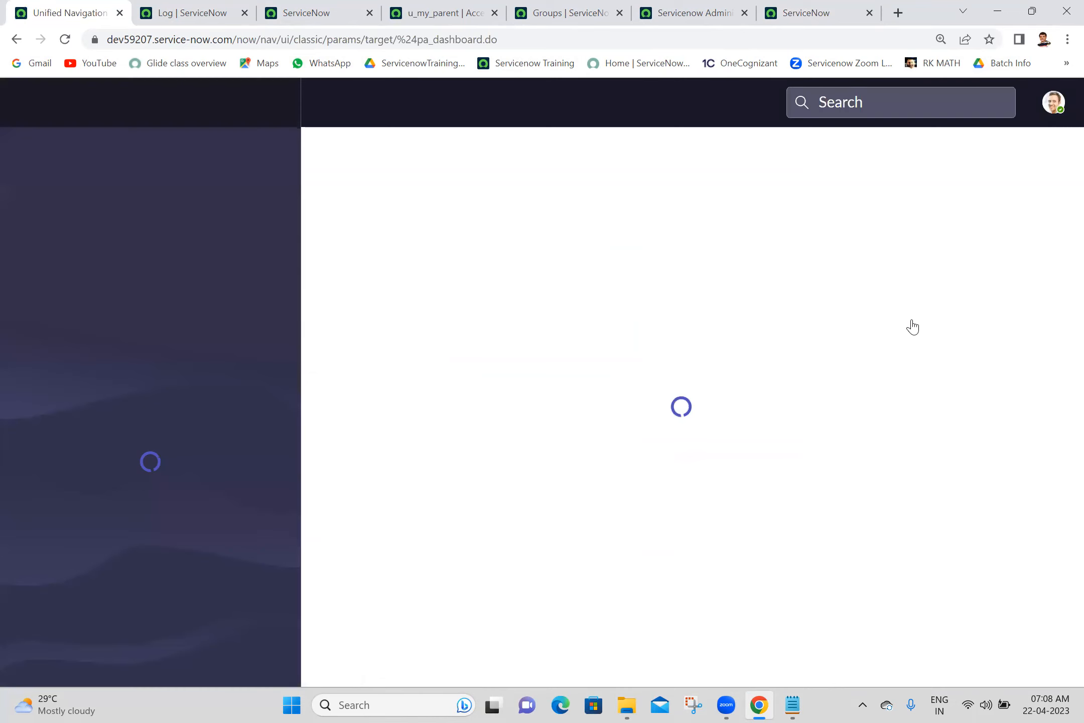
{"action": "left_click", "coordinate": [191, 12]}
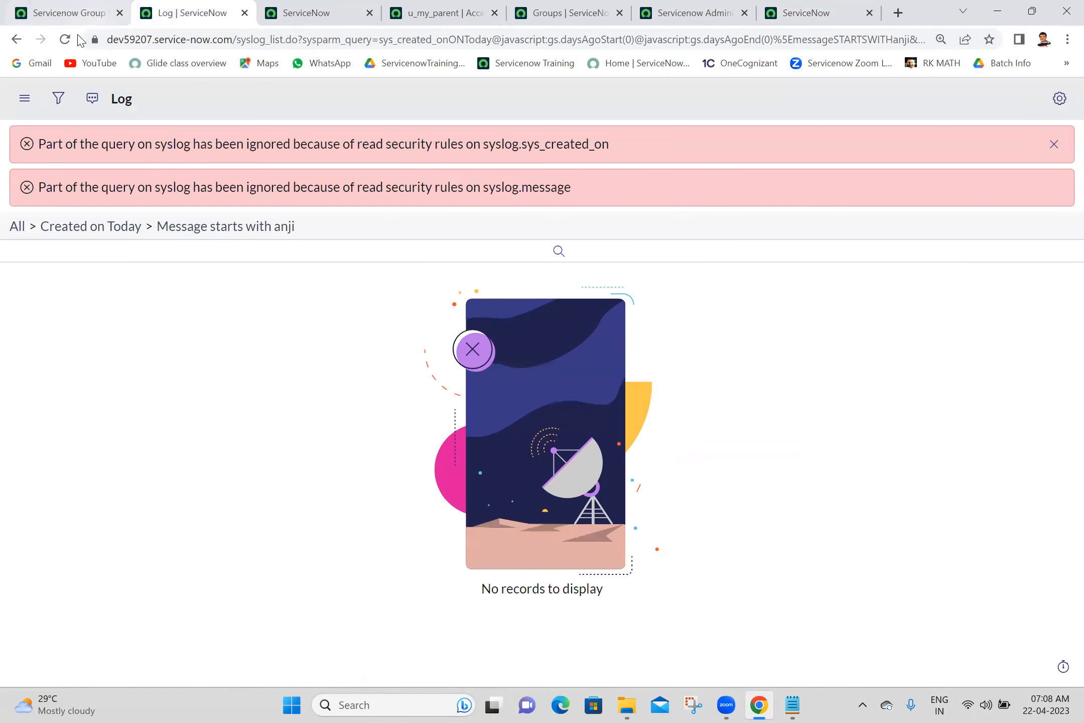
{"action": "left_click", "coordinate": [63, 41]}
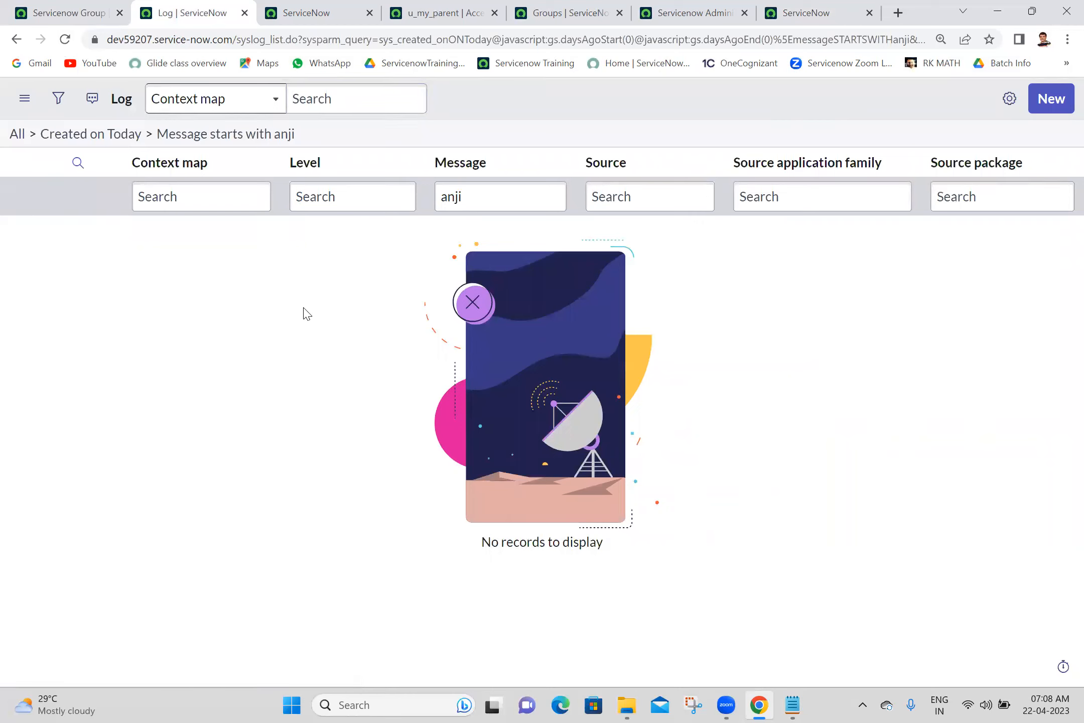
{"action": "left_click", "coordinate": [83, 7]}
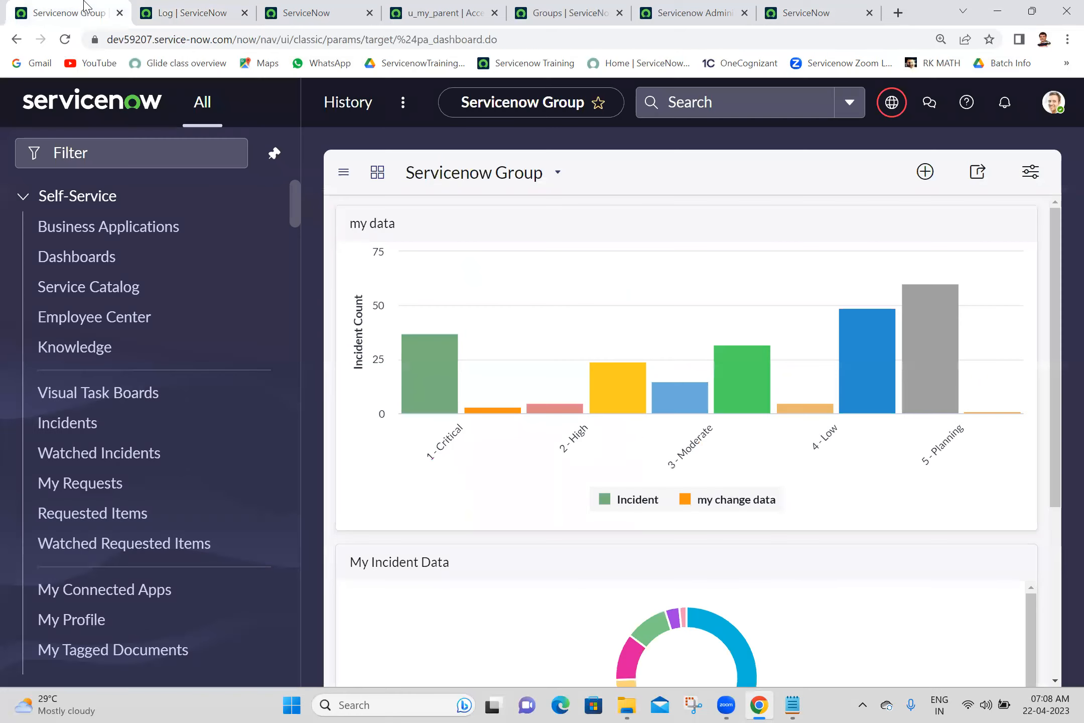
- Re-elevate to security_admin and return to the u_my_parent access control record
{"action": "left_click", "coordinate": [1058, 110]}
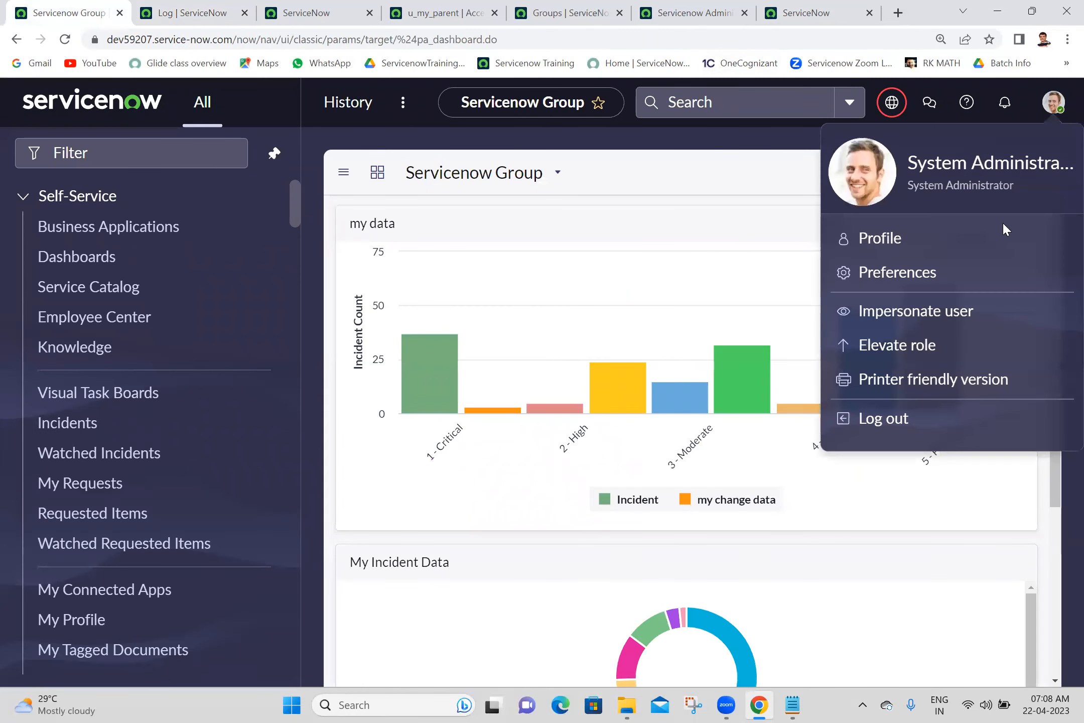
{"action": "left_click", "coordinate": [905, 345]}
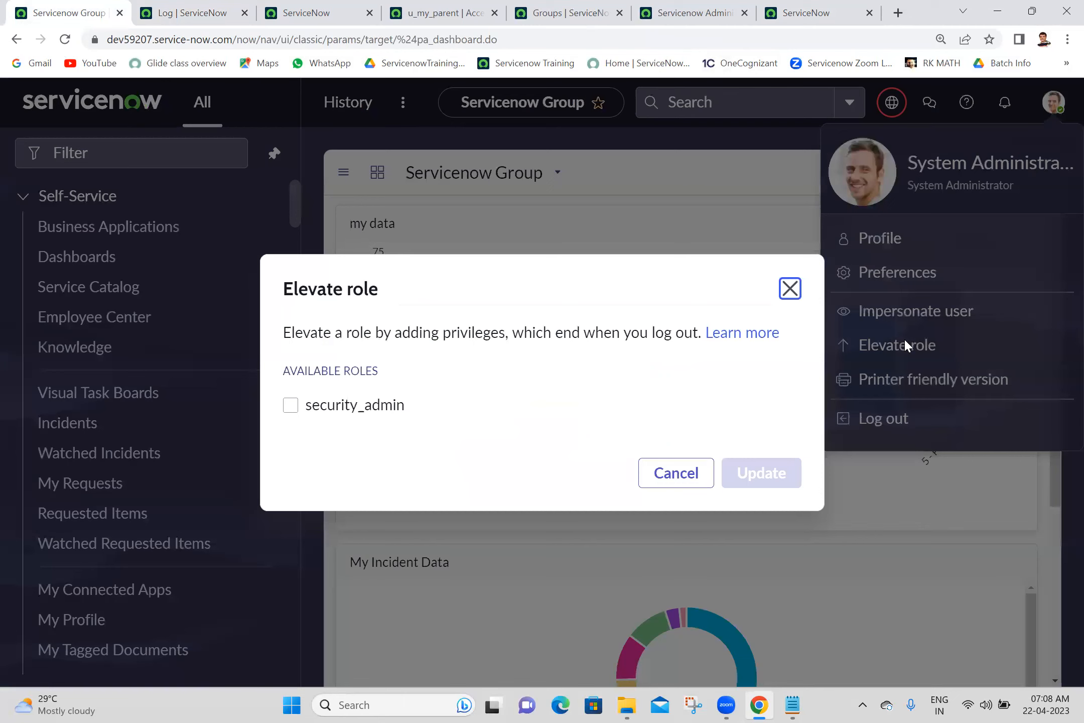
{"action": "left_click", "coordinate": [374, 388]}
{"action": "left_click", "coordinate": [772, 496]}
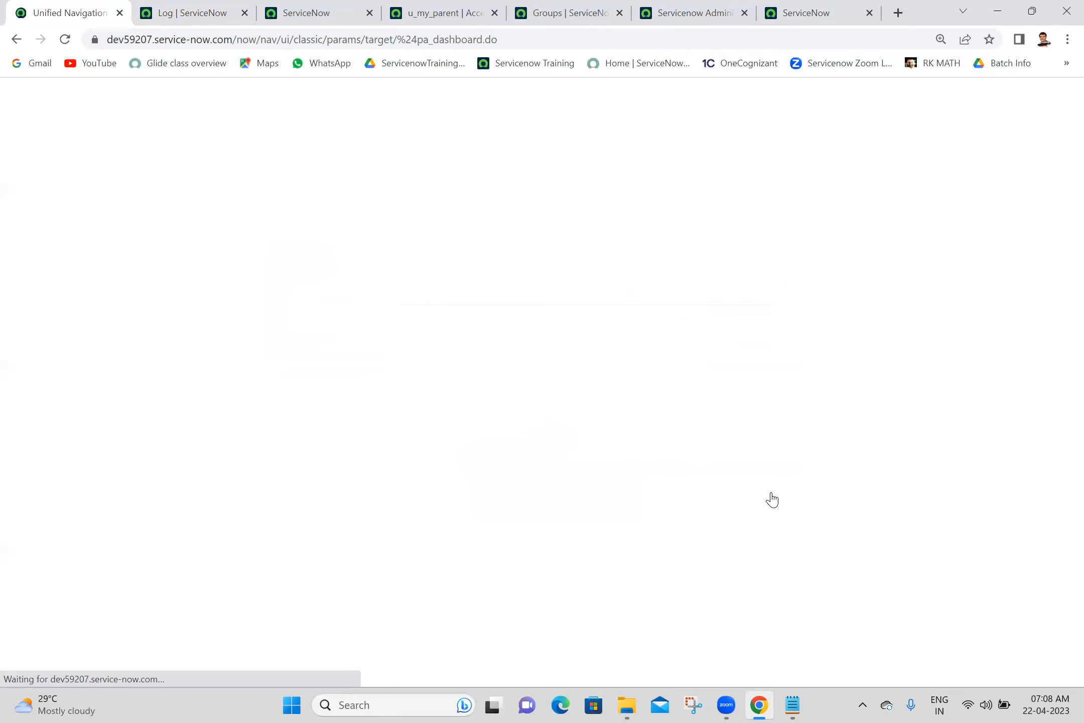
{"action": "left_click", "coordinate": [411, 6]}
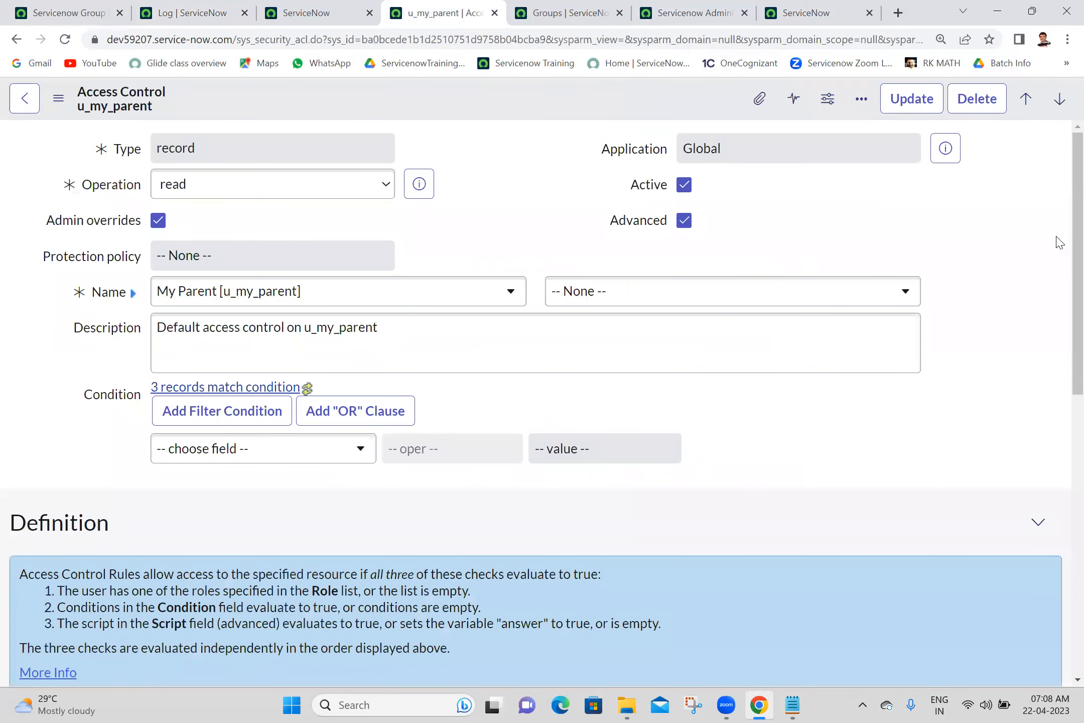
- Insert a new first line above the script's if-block and start declaring var checkUser
{"action": "scroll", "coordinate": [1059, 284], "scroll_direction": "down", "scroll_amount": 7}
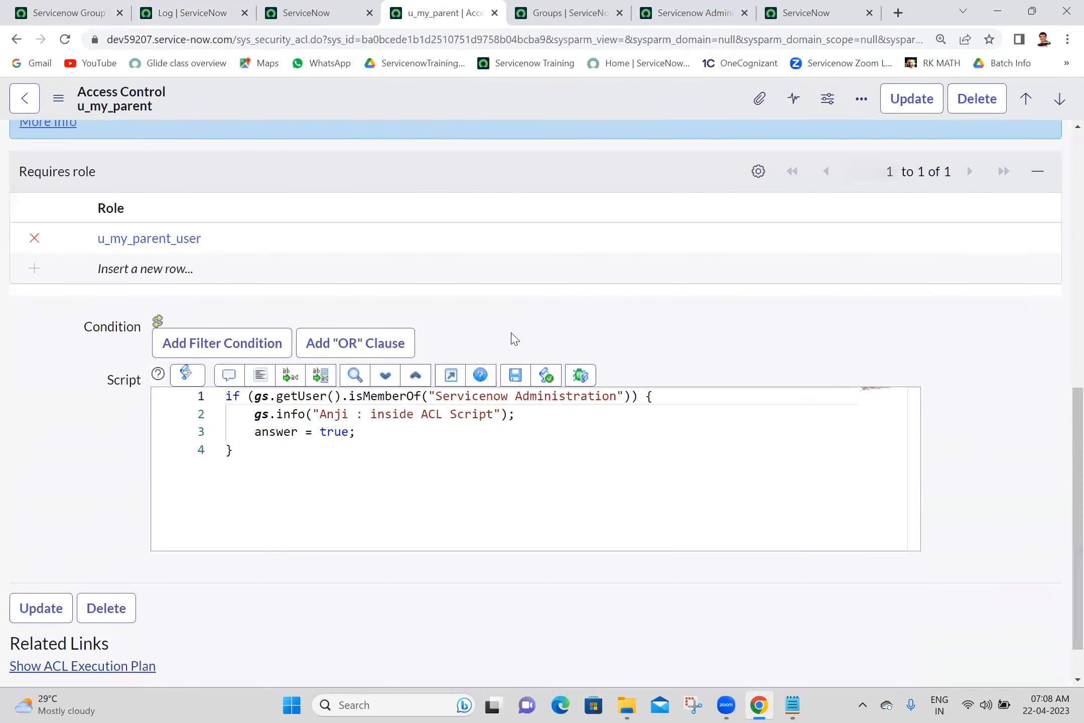
{"action": "left_click", "coordinate": [217, 397]}
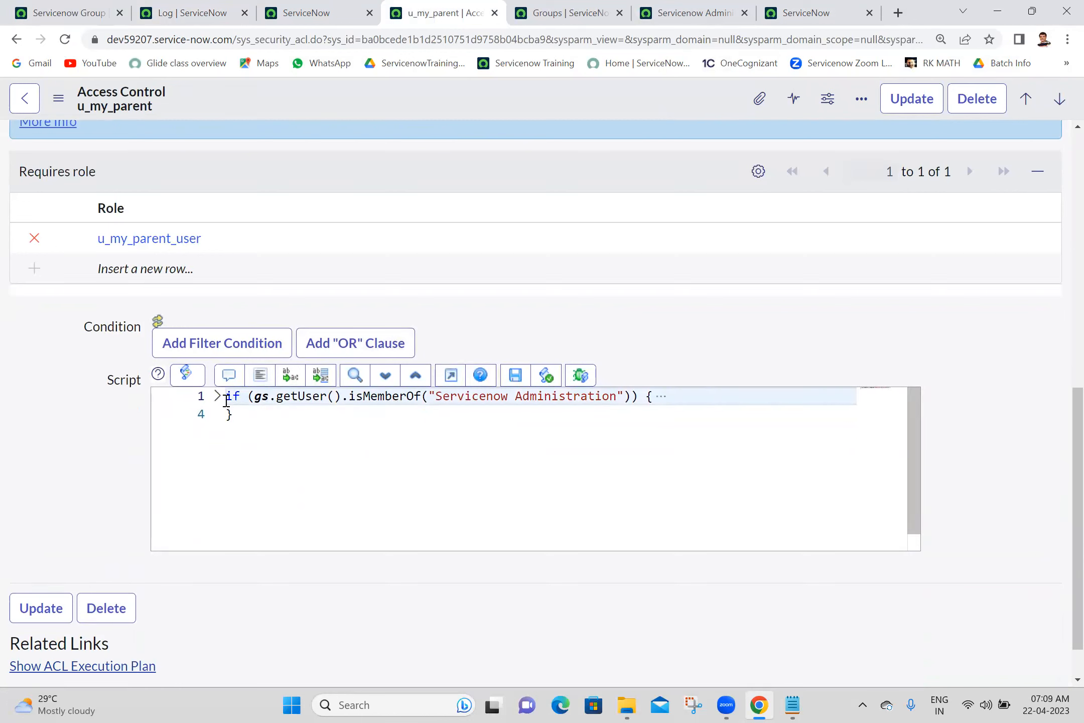
{"action": "left_click", "coordinate": [360, 436]}
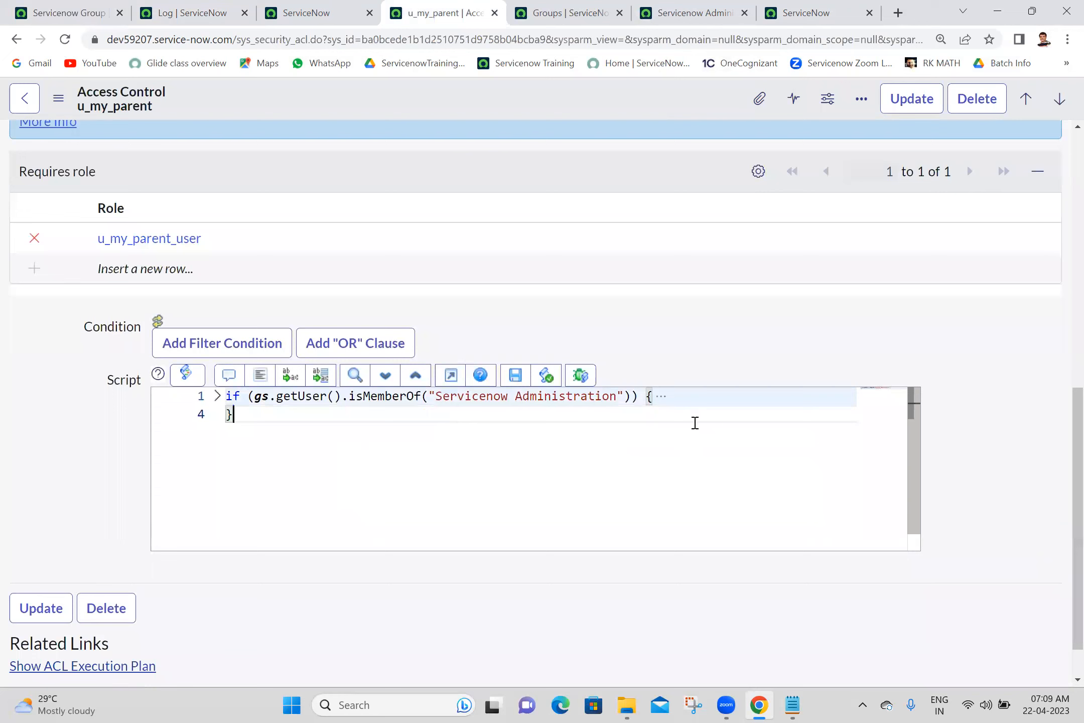
{"action": "left_click", "coordinate": [662, 397]}
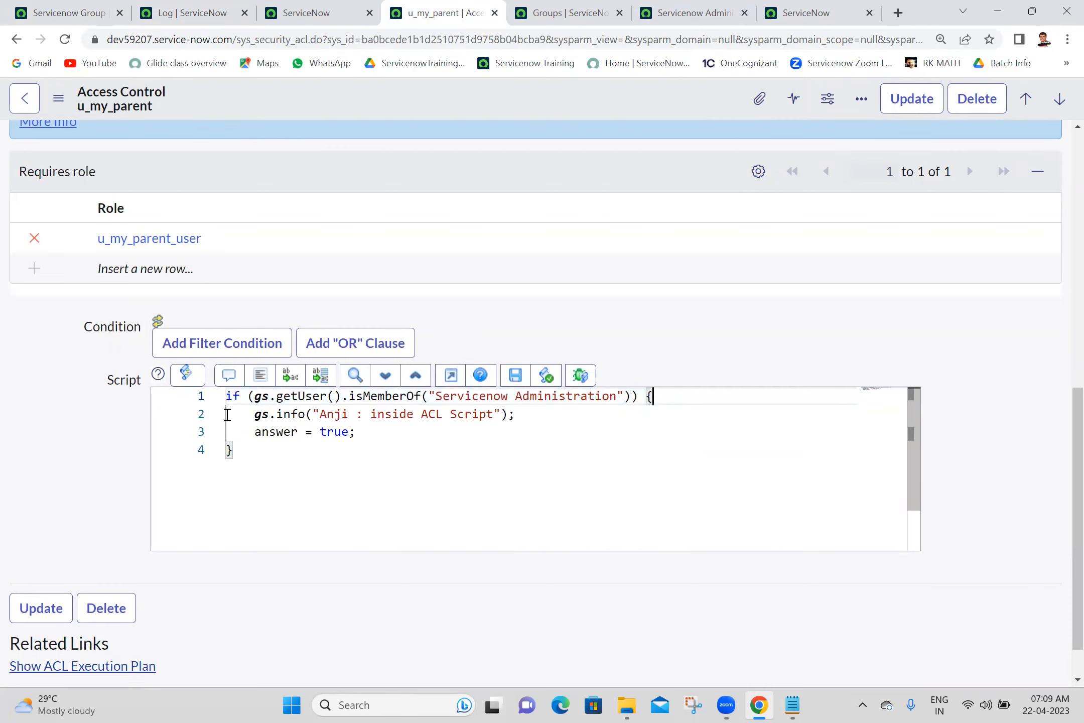
{"action": "left_click", "coordinate": [229, 400]}
{"action": "key", "text": "Return"}
{"action": "left_click", "coordinate": [229, 399]}
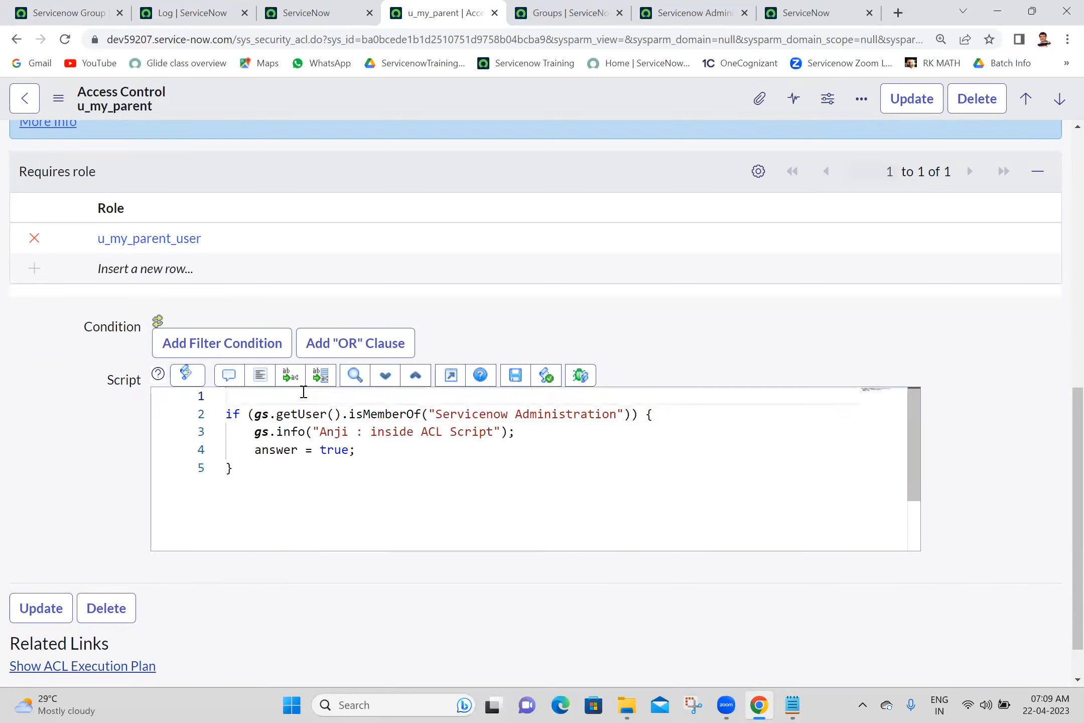
{"action": "type", "text": "v"}
{"action": "key", "text": "BackSpace"}
{"action": "type", "text": "var checkUser="}
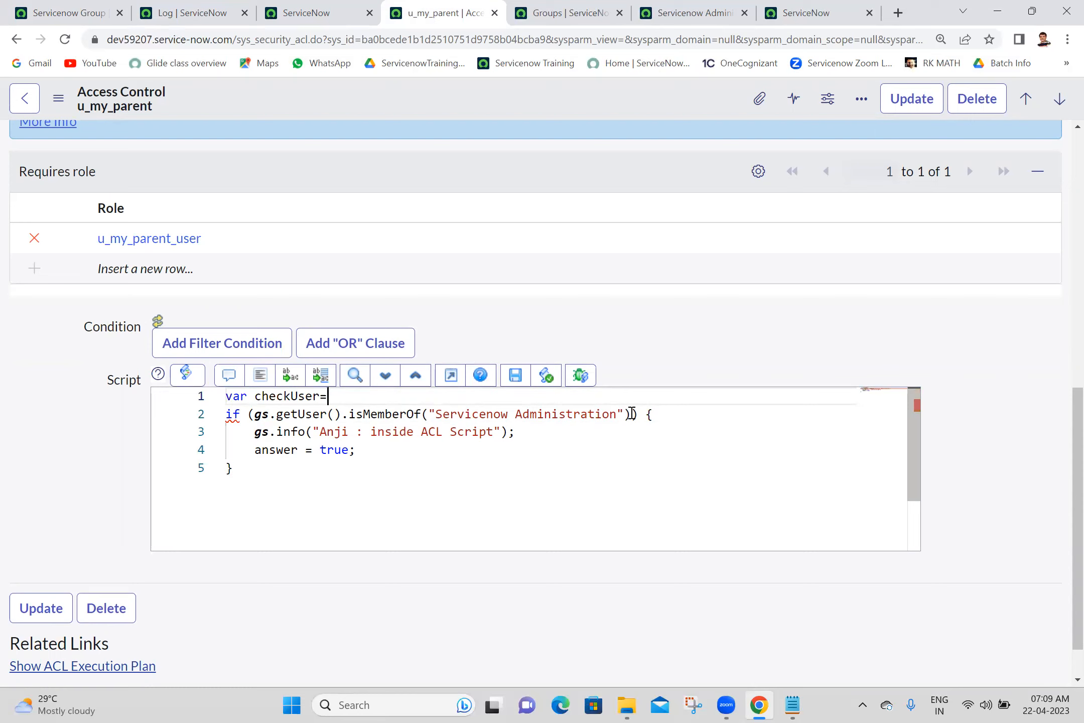
- Assign the isMemberOf check to checkUser, add a 'check user' gs.info line, and format the code
{"action": "left_click_drag", "start_coordinate": [630, 414], "coordinate": [262, 414]}
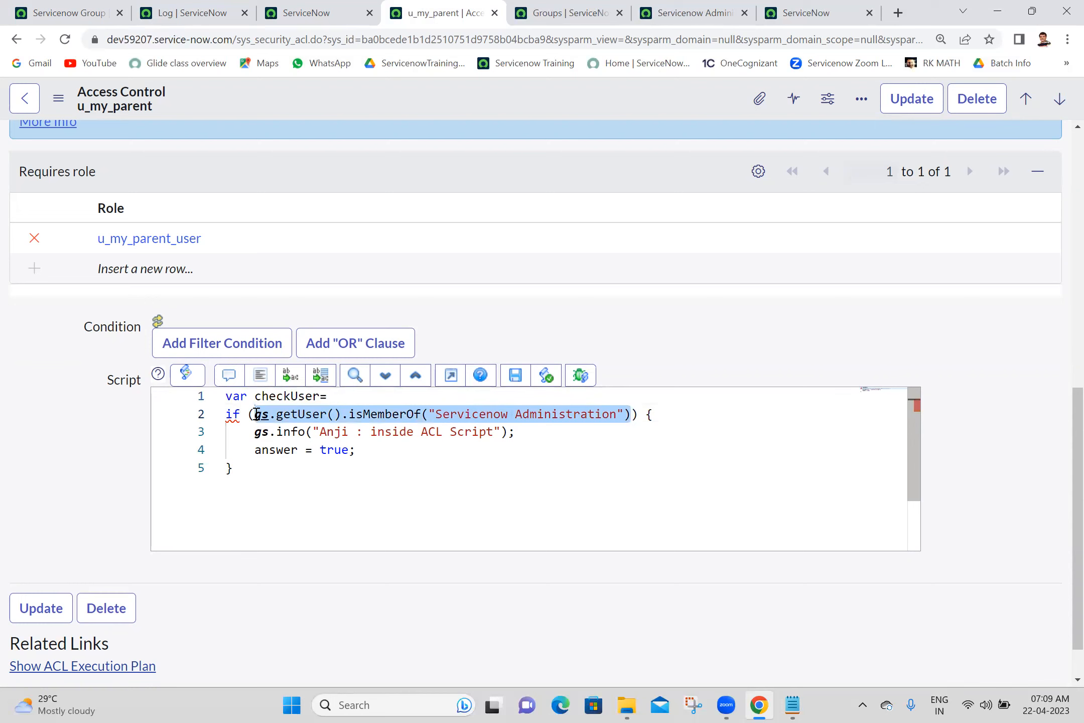
{"action": "left_click", "coordinate": [364, 396]}
{"action": "type", "text": "gs.getUser().isMemberOf(\"Servicenow Administration\")"}
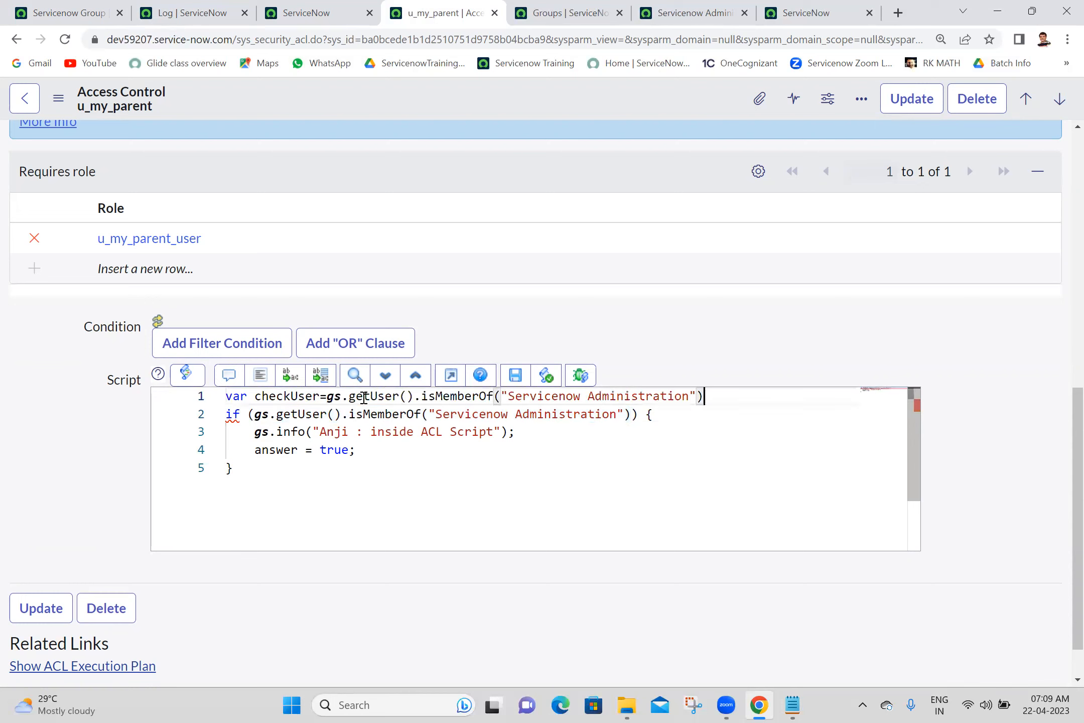
{"action": "type", "text": ";"}
{"action": "key", "text": "Return"}
{"action": "type", "text": "g"}
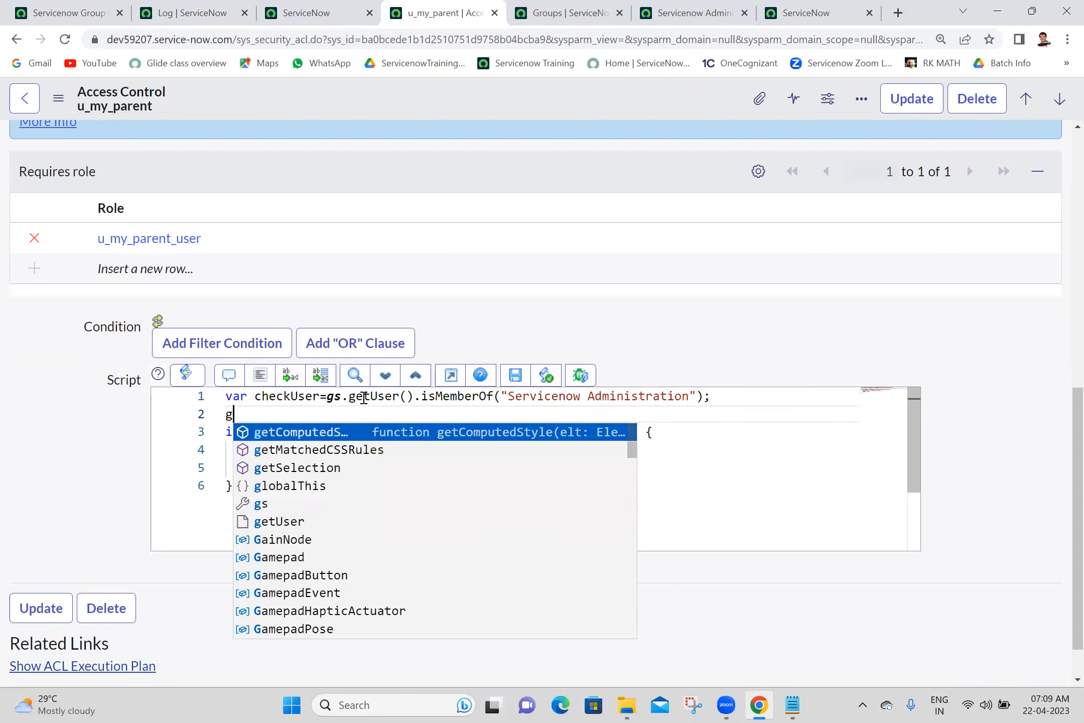
{"action": "type", "text": "s.info"}
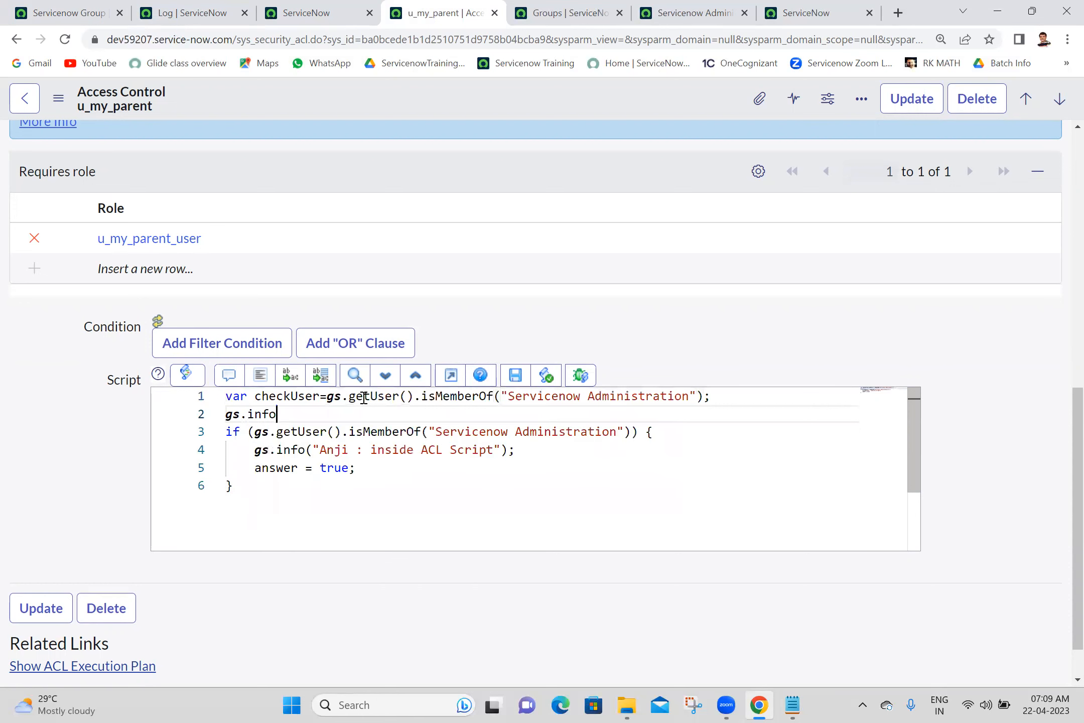
{"action": "type", "text": "();"}
{"action": "key", "text": "Left"}
{"action": "key", "text": "Left"}
{"action": "type", "text": "\"Anji check user"}
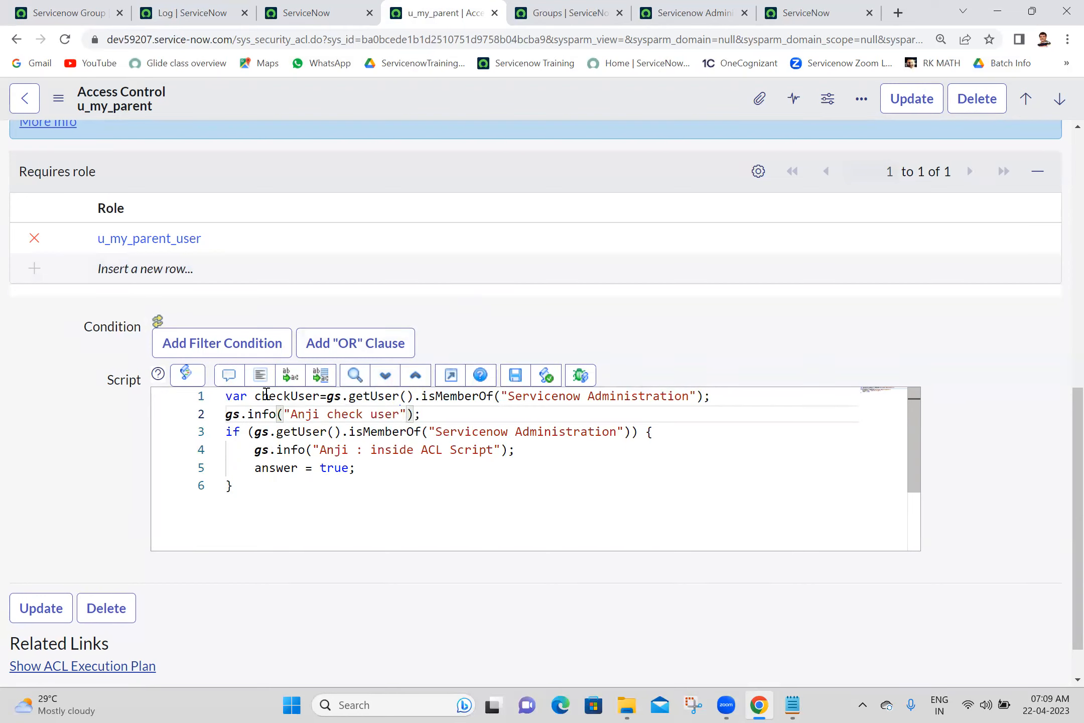
{"action": "left_click", "coordinate": [259, 381]}
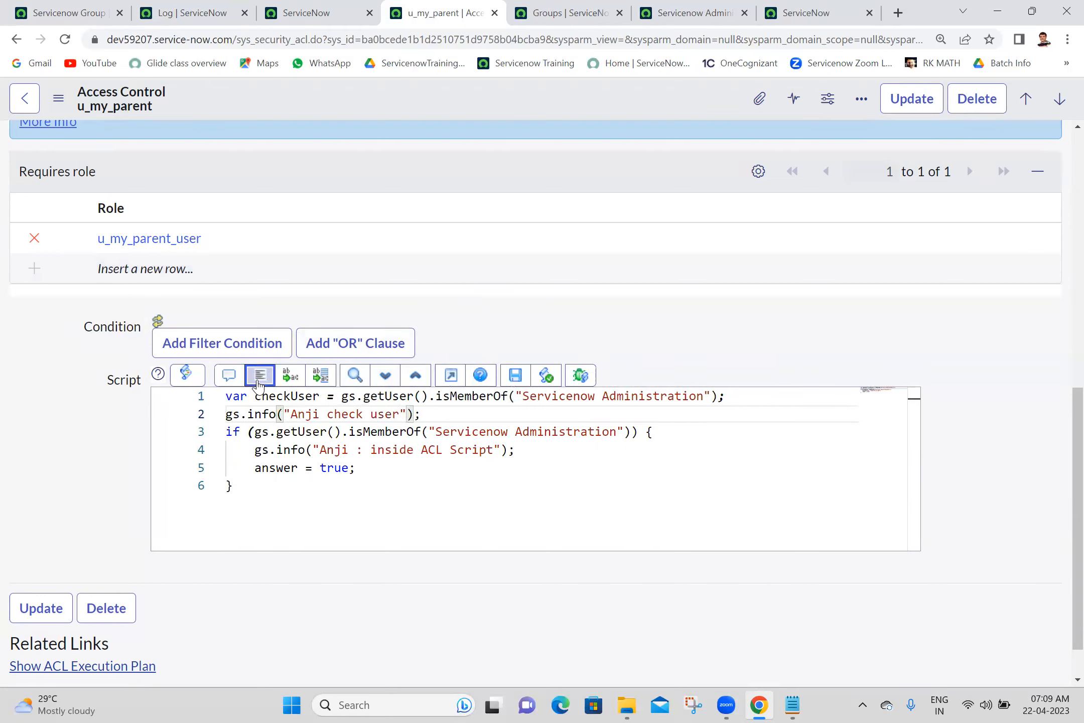
- Save the ACL and reload the access-denied My Parents list
{"action": "right_click", "coordinate": [498, 100]}
{"action": "left_click", "coordinate": [510, 112]}
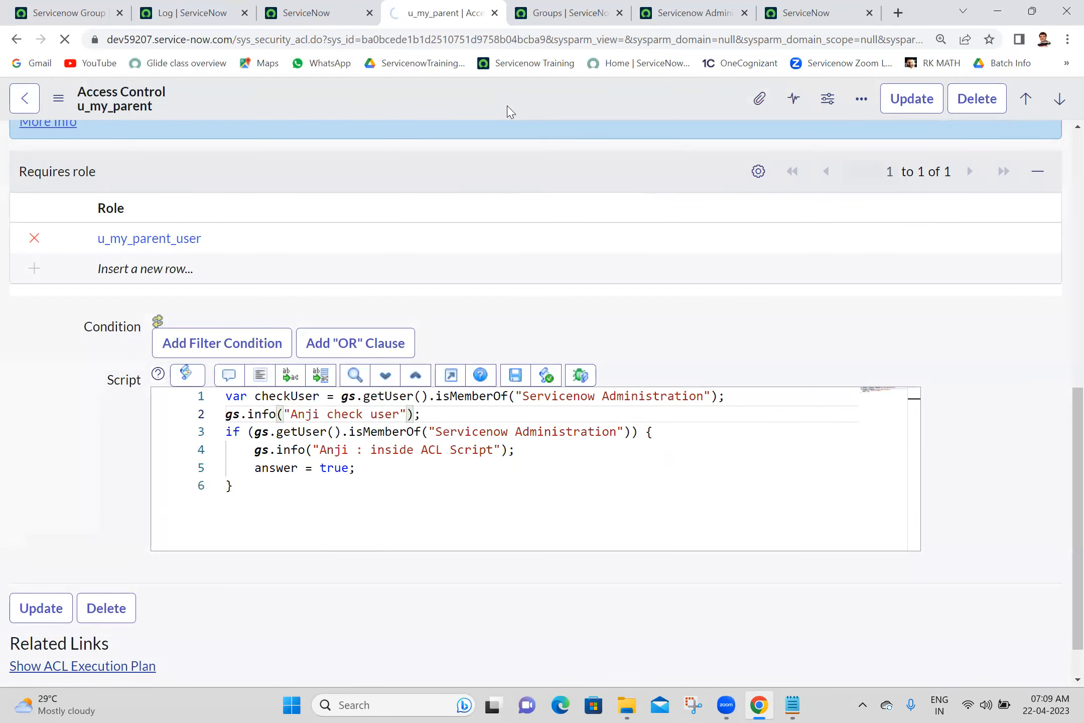
{"action": "left_click", "coordinate": [780, 11]}
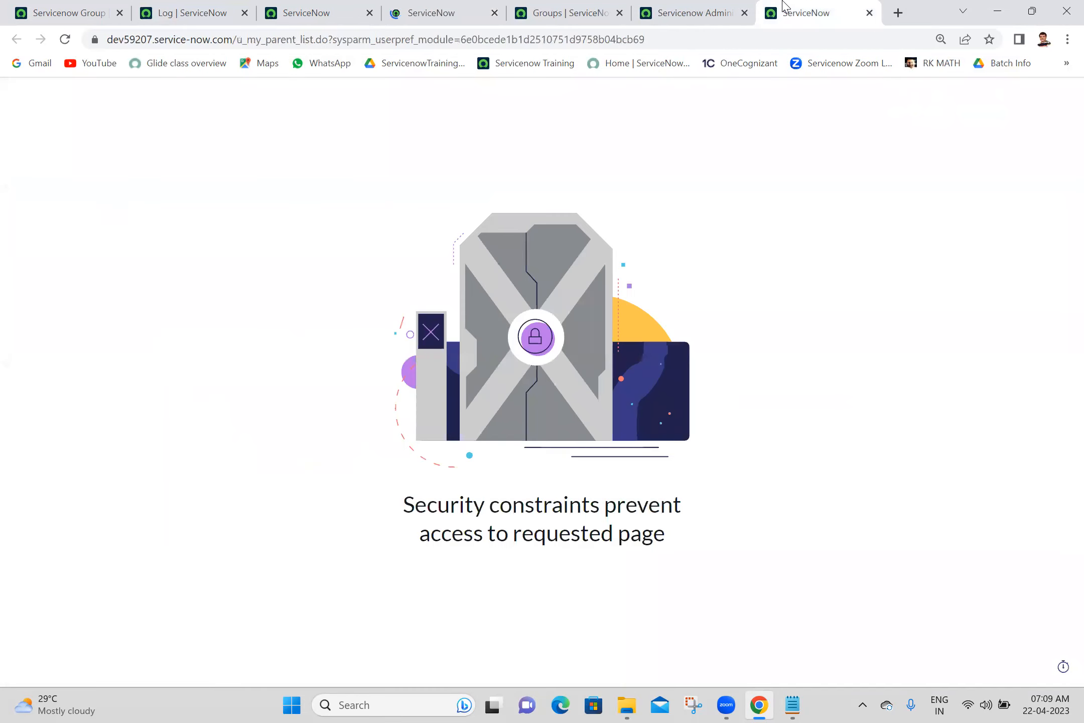
{"action": "left_click", "coordinate": [67, 40]}
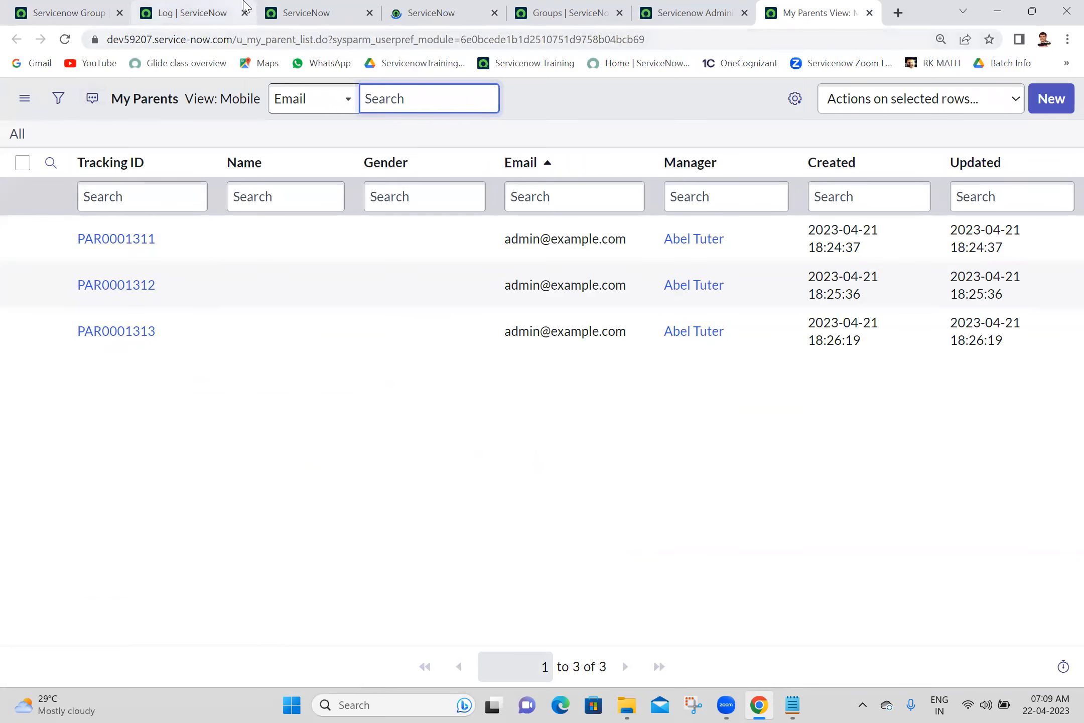
- Refresh the filtered system log and inspect the two new check-user messages
{"action": "left_click", "coordinate": [345, 7]}
{"action": "left_click", "coordinate": [216, 10]}
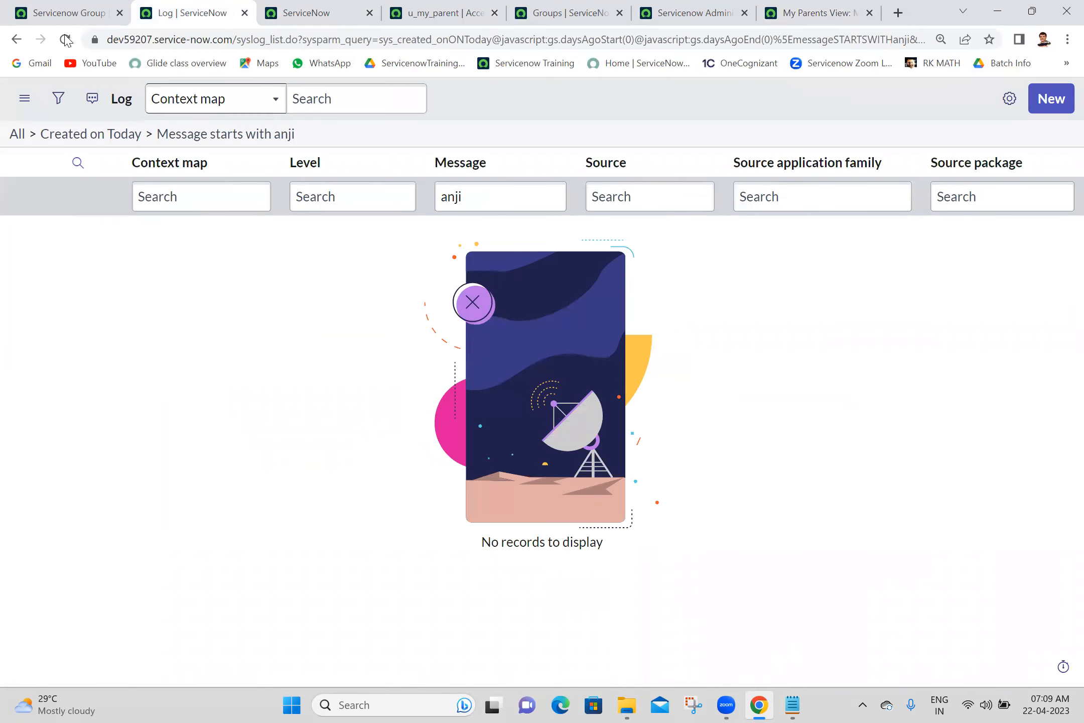
{"action": "left_click", "coordinate": [63, 40]}
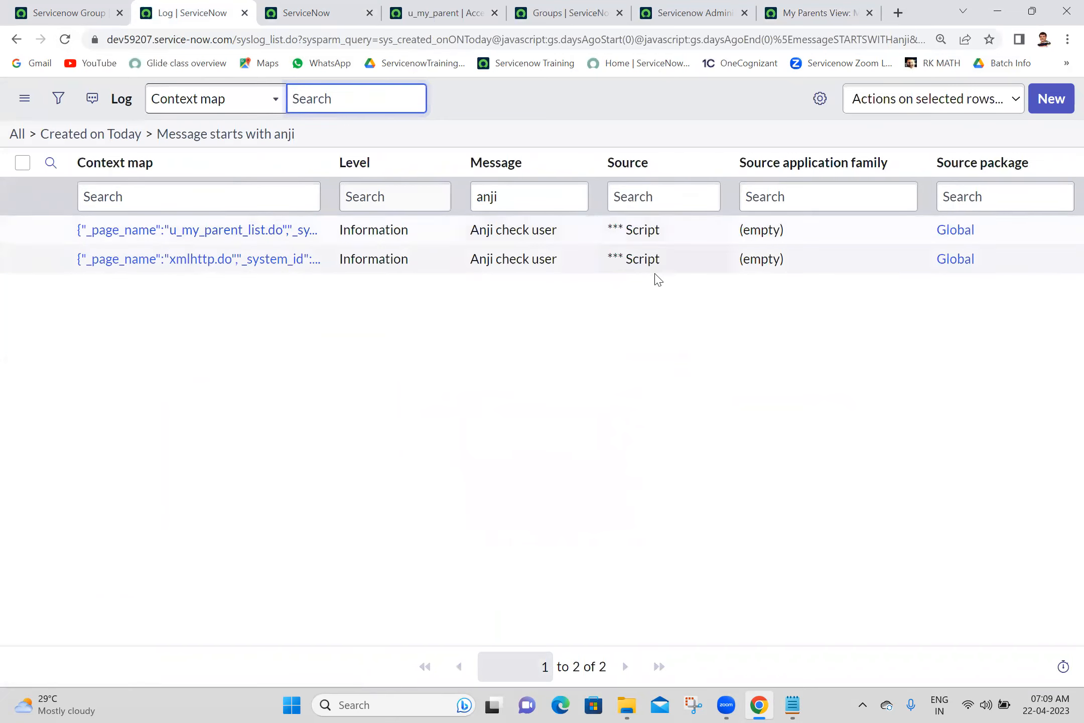
{"action": "left_click_drag", "start_coordinate": [577, 232], "coordinate": [455, 234]}
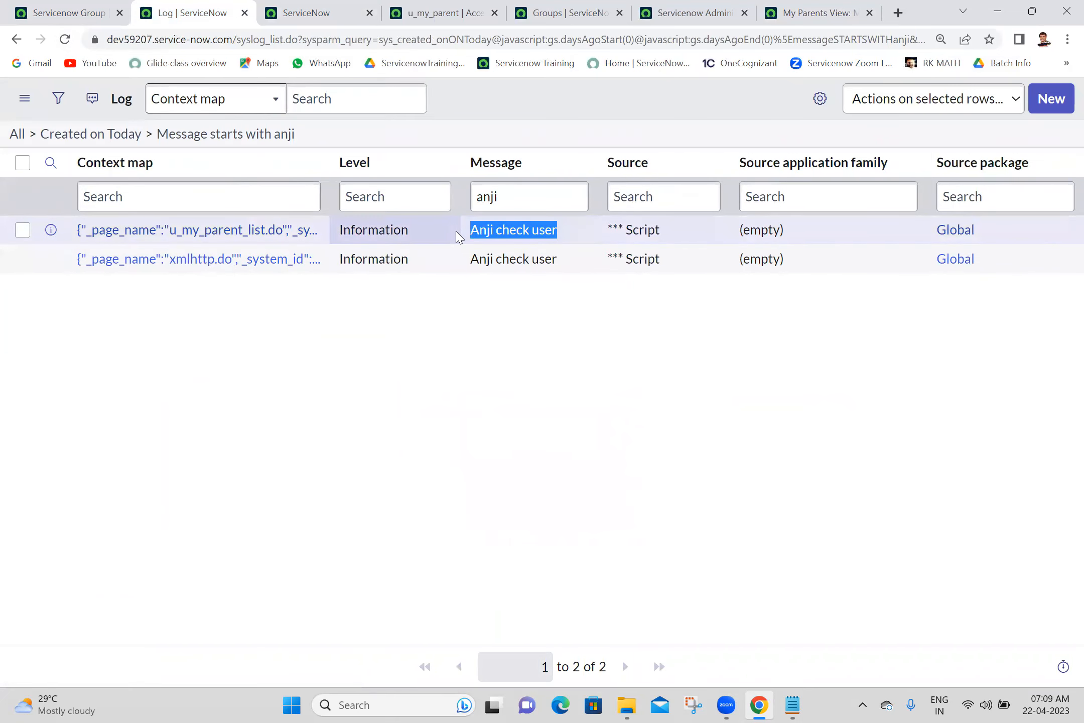
{"action": "left_click", "coordinate": [601, 396]}
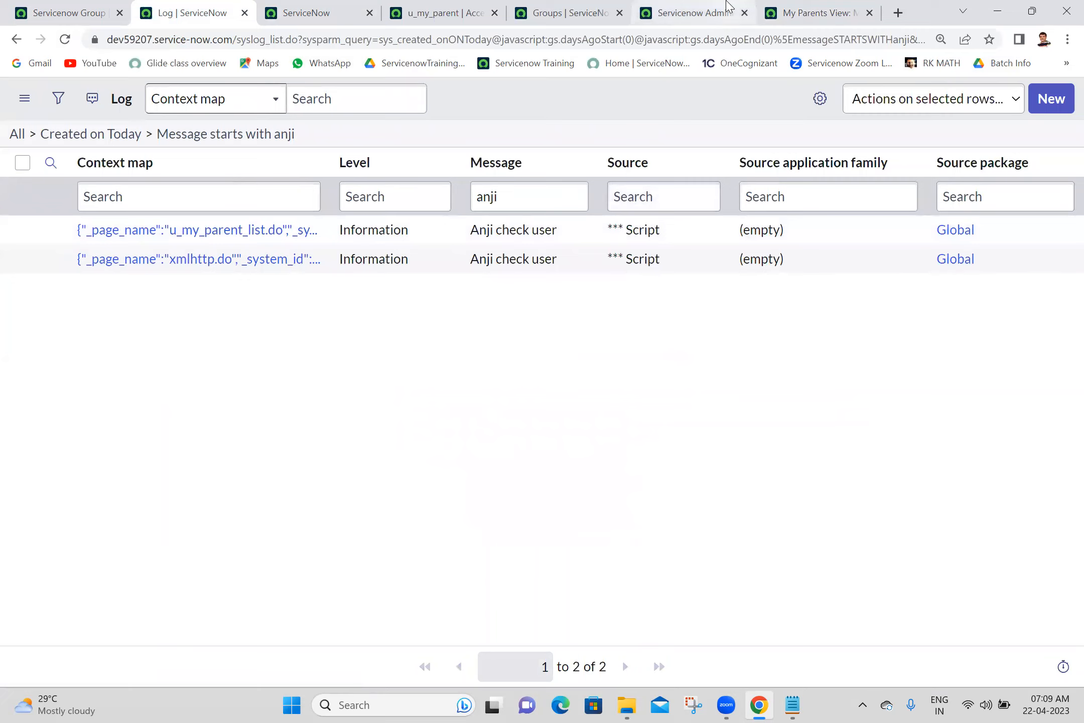
{"action": "left_click", "coordinate": [687, 14]}
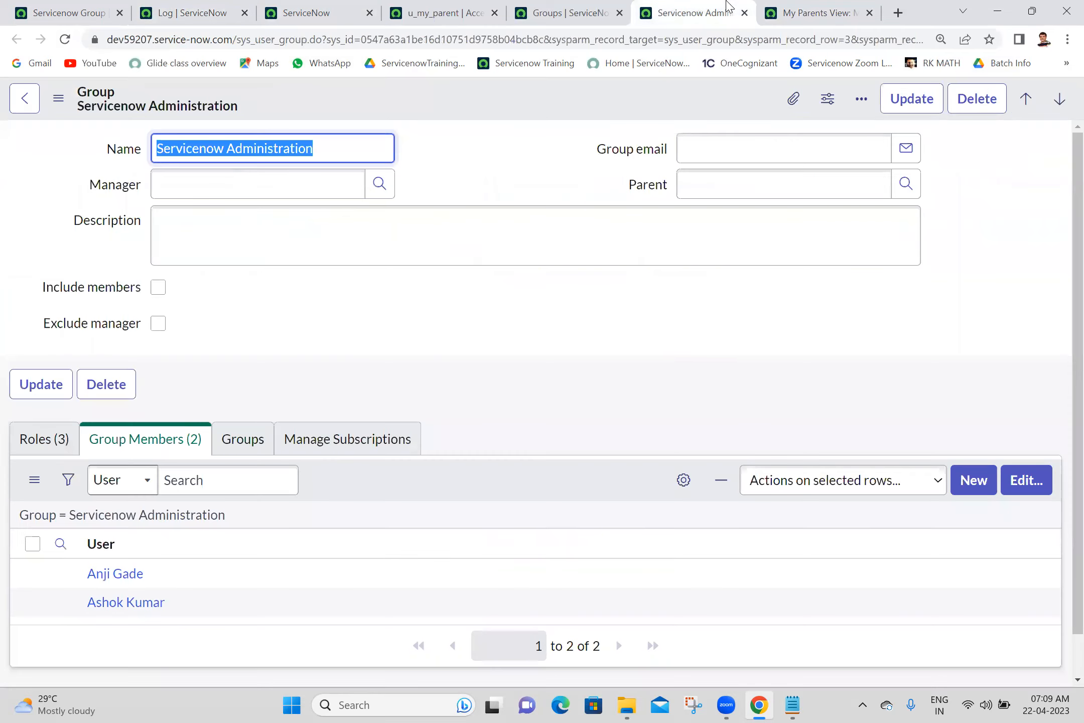
- Append +checkUser to the check-user gs.info message and save the ACL
{"action": "left_click", "coordinate": [414, 7]}
{"action": "left_click_drag", "start_coordinate": [1074, 288], "coordinate": [858, 538]}
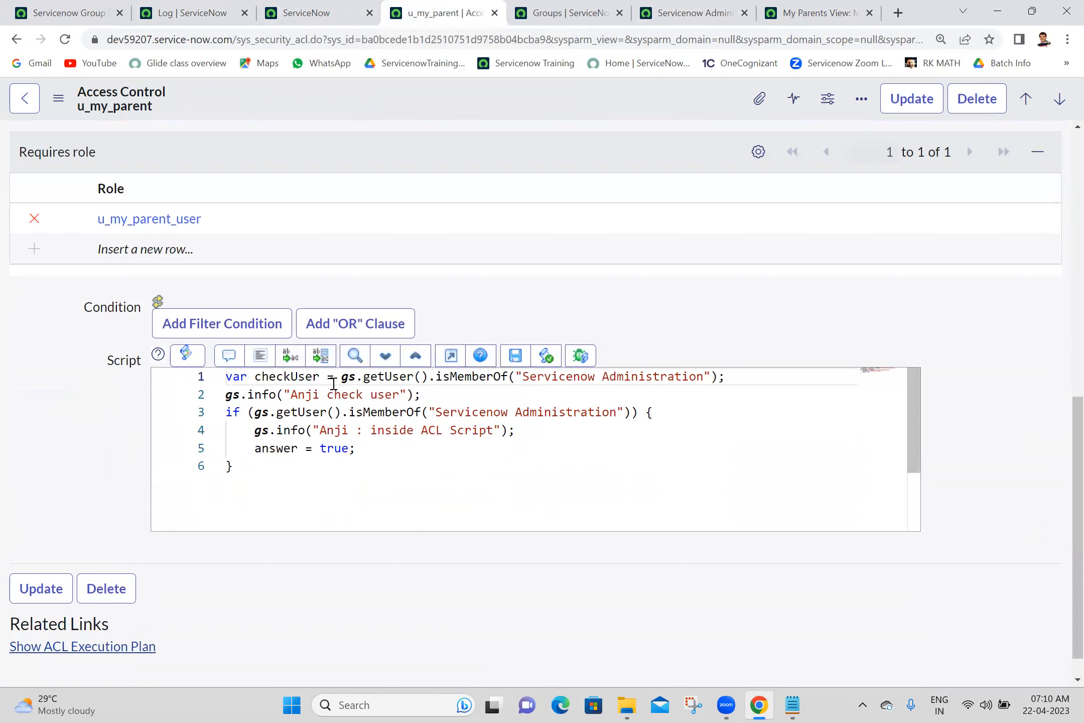
{"action": "double_click", "coordinate": [284, 377]}
{"action": "key", "text": "ctrl+c"}
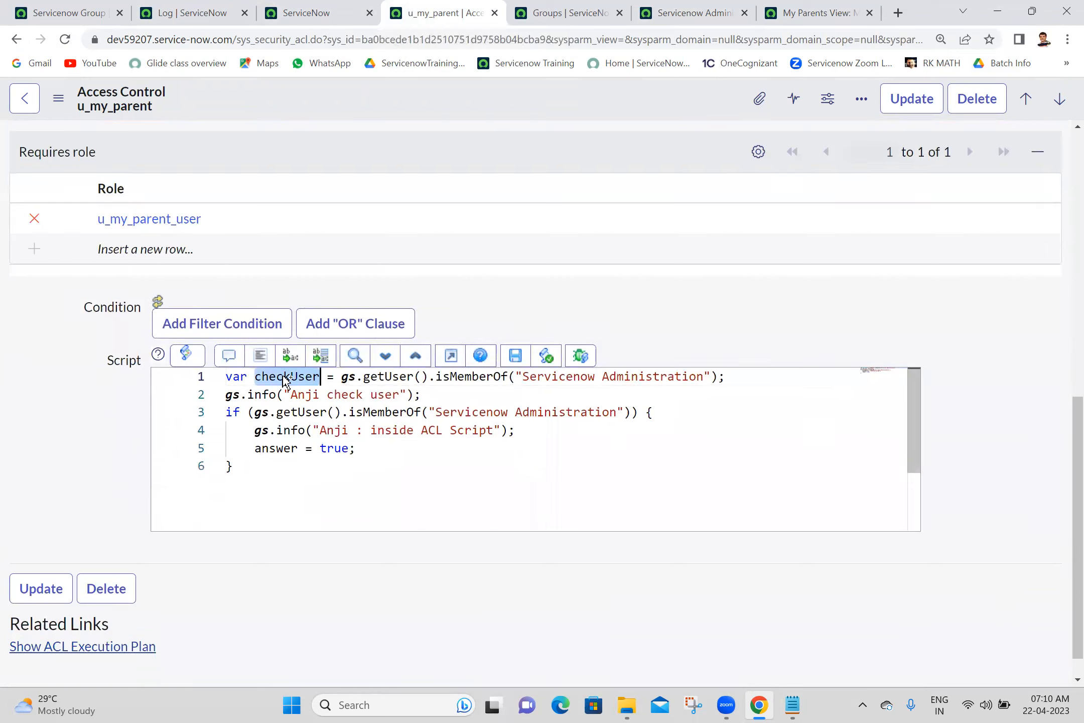
{"action": "left_click", "coordinate": [409, 396]}
{"action": "type", "text": "+"}
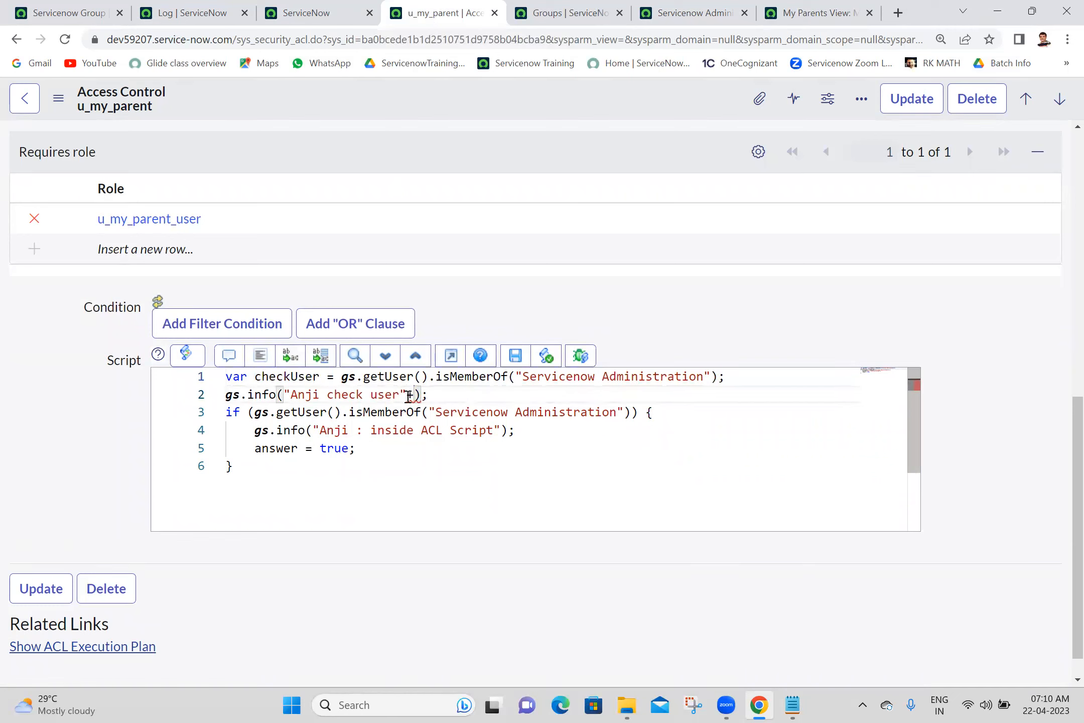
{"action": "key", "text": "ctrl+v"}
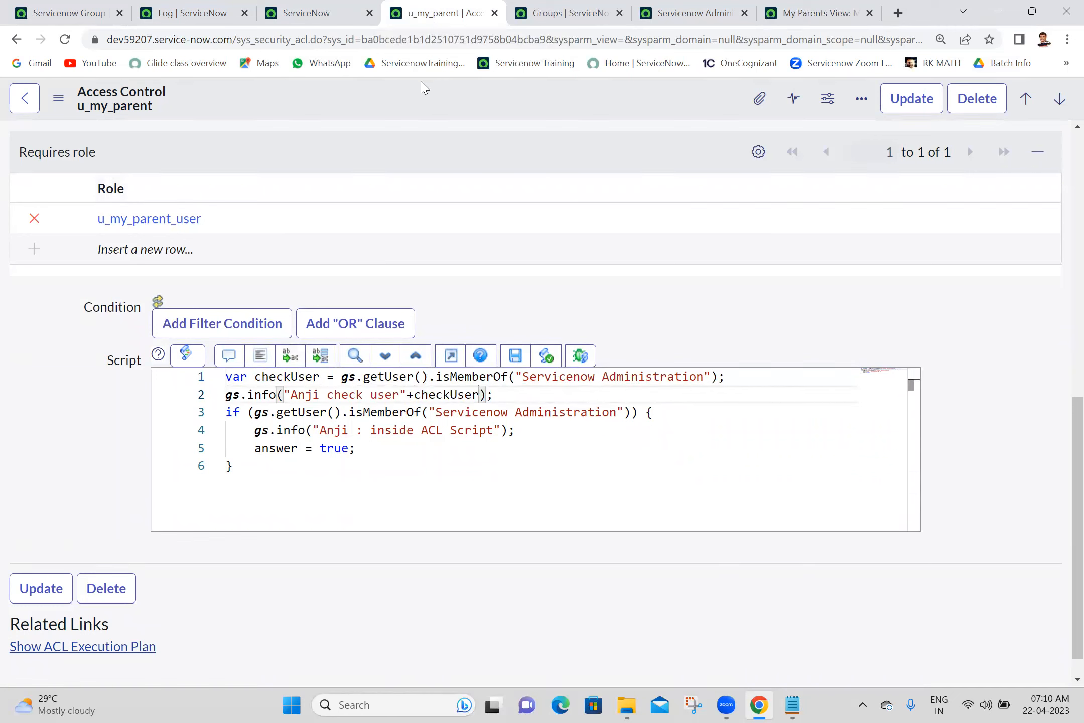
{"action": "right_click", "coordinate": [421, 87]}
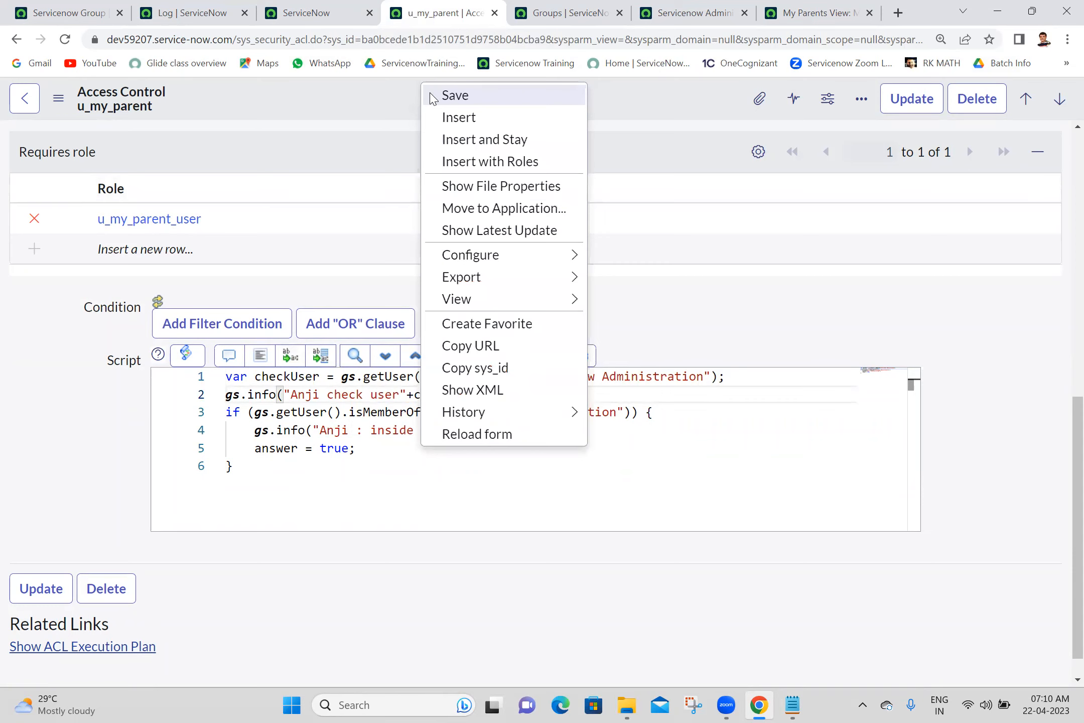
{"action": "left_click", "coordinate": [454, 95]}
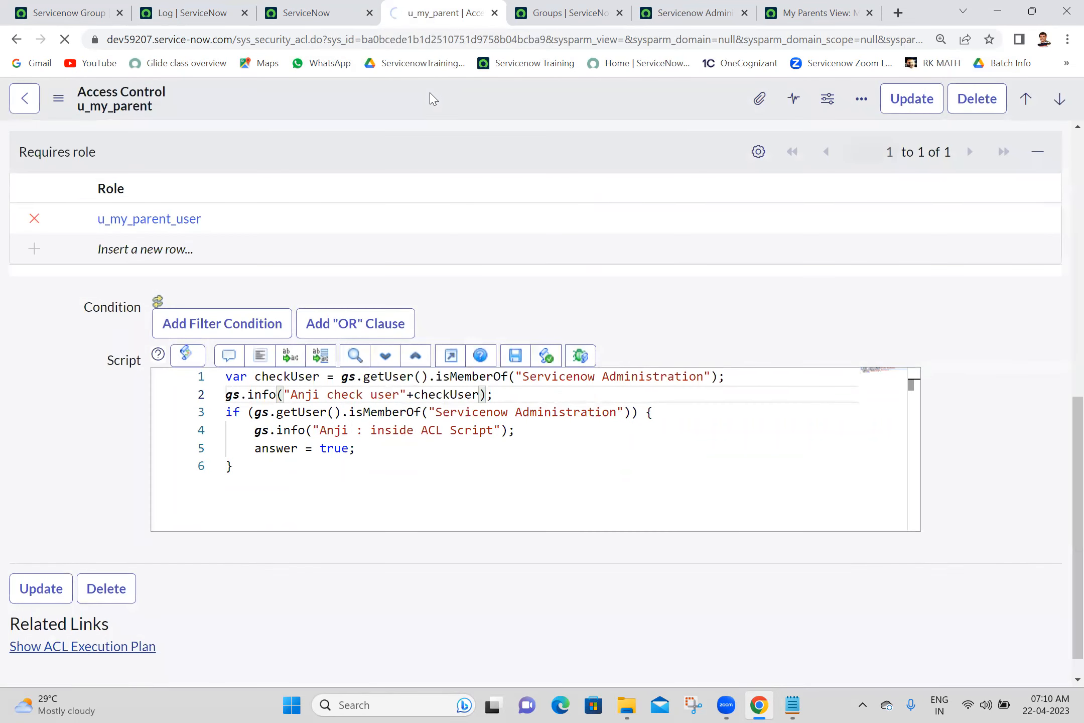
{"action": "left_click", "coordinate": [856, 12]}
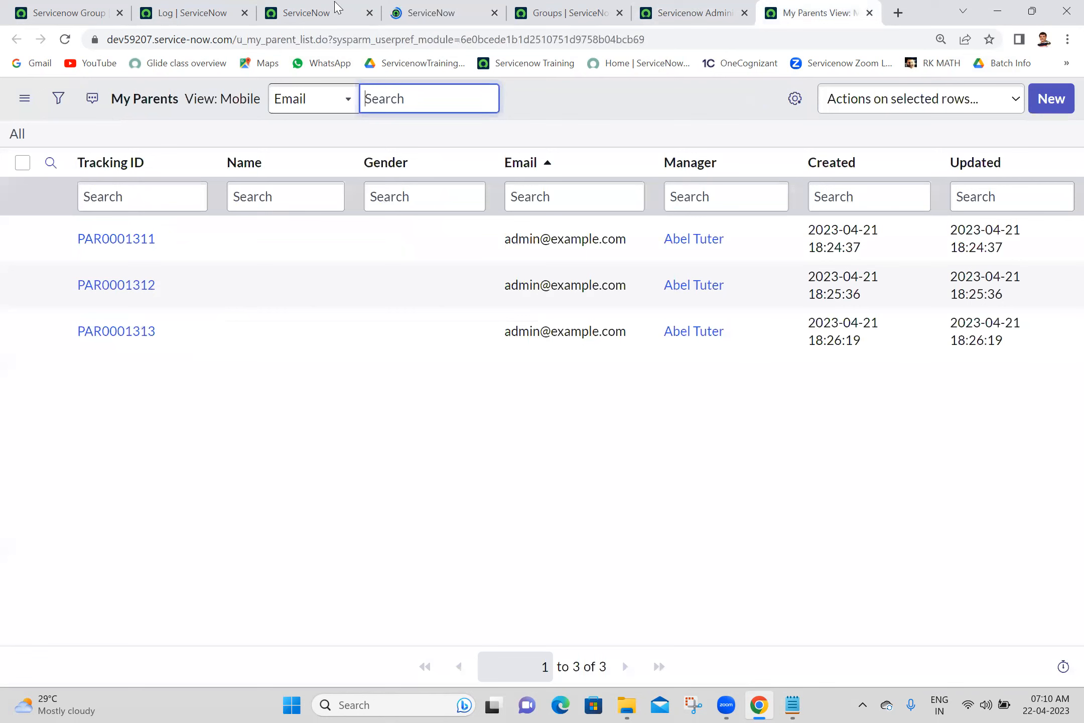
- Reload My Parents, then refresh the log to find two new 'check userfalse' entries
{"action": "left_click", "coordinate": [68, 39]}
{"action": "left_click", "coordinate": [66, 40]}
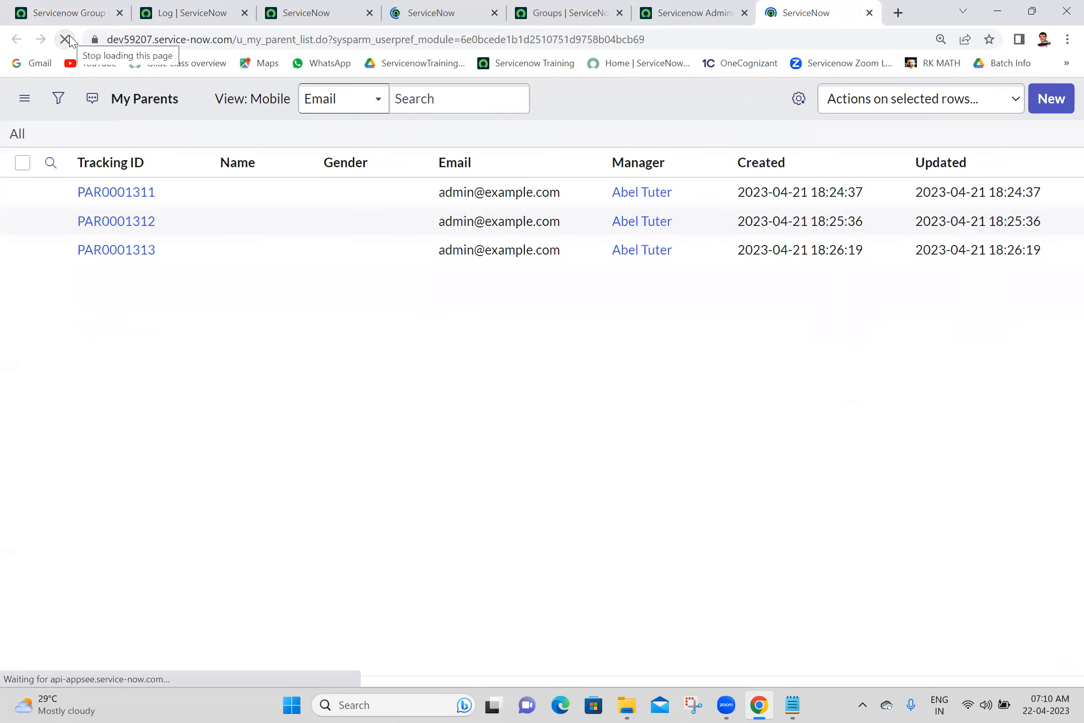
{"action": "left_click", "coordinate": [267, 6]}
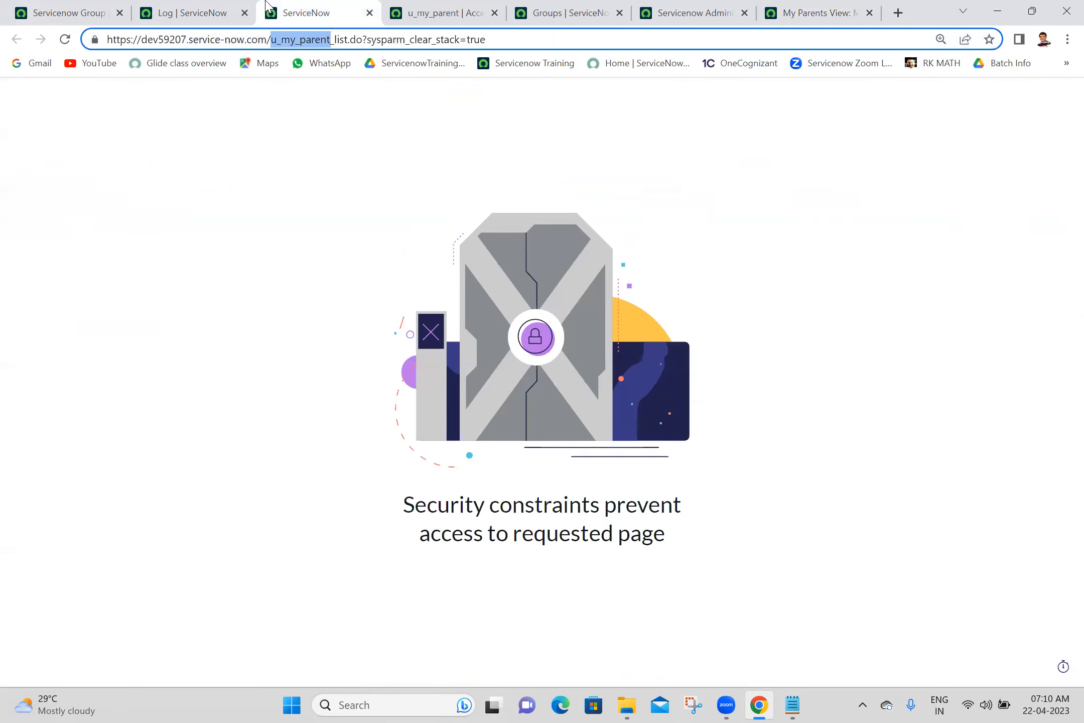
{"action": "left_click", "coordinate": [451, 6]}
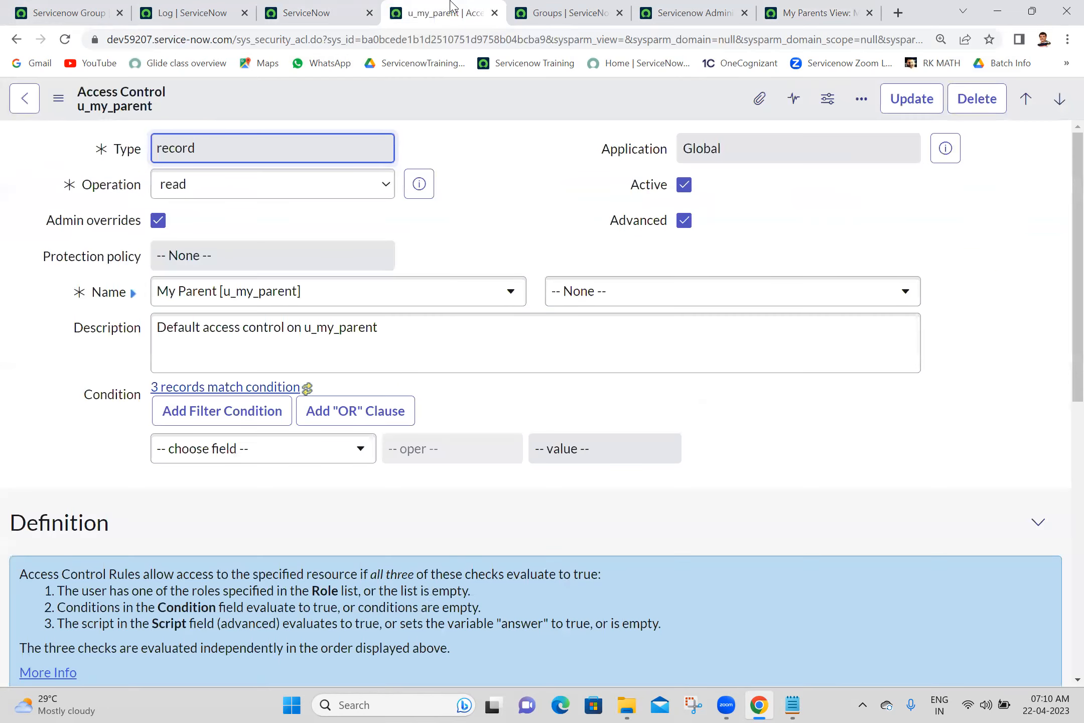
{"action": "left_click", "coordinate": [168, 7]}
{"action": "left_click", "coordinate": [66, 41]}
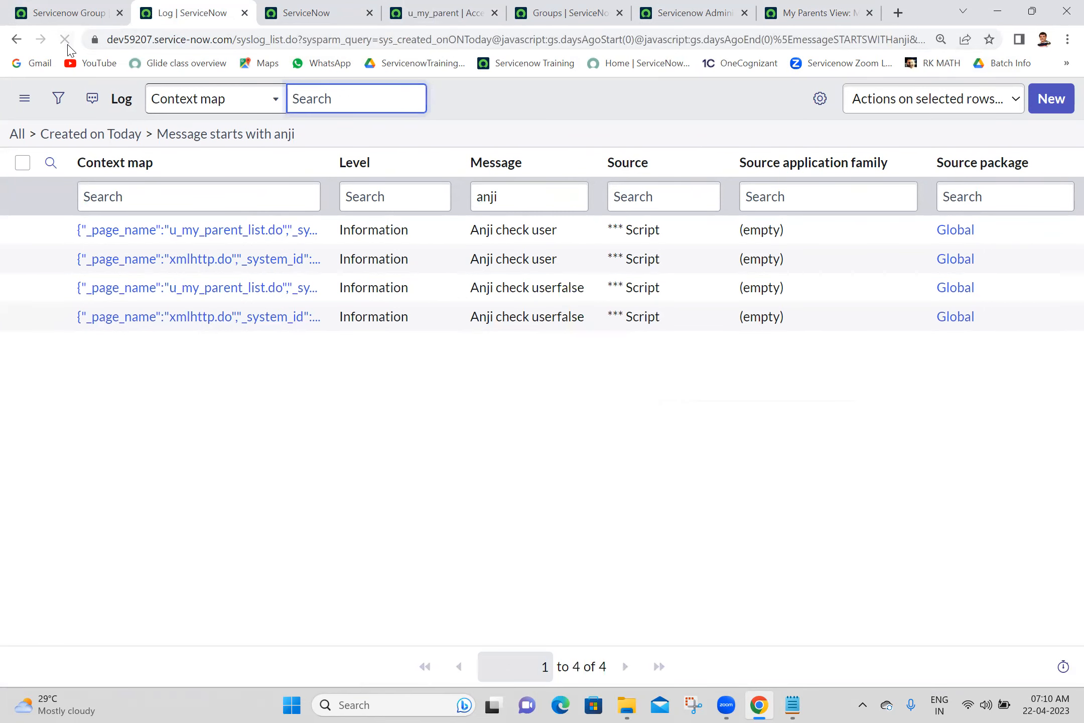
{"action": "left_click_drag", "start_coordinate": [590, 295], "coordinate": [568, 284]}
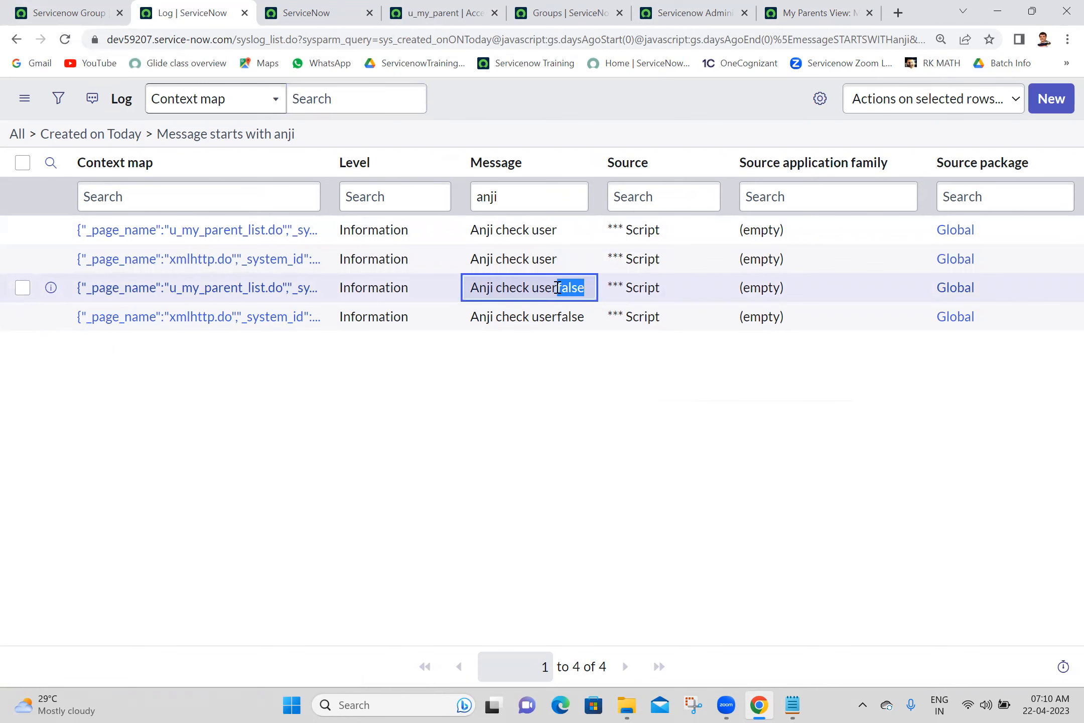
{"action": "left_click", "coordinate": [616, 407]}
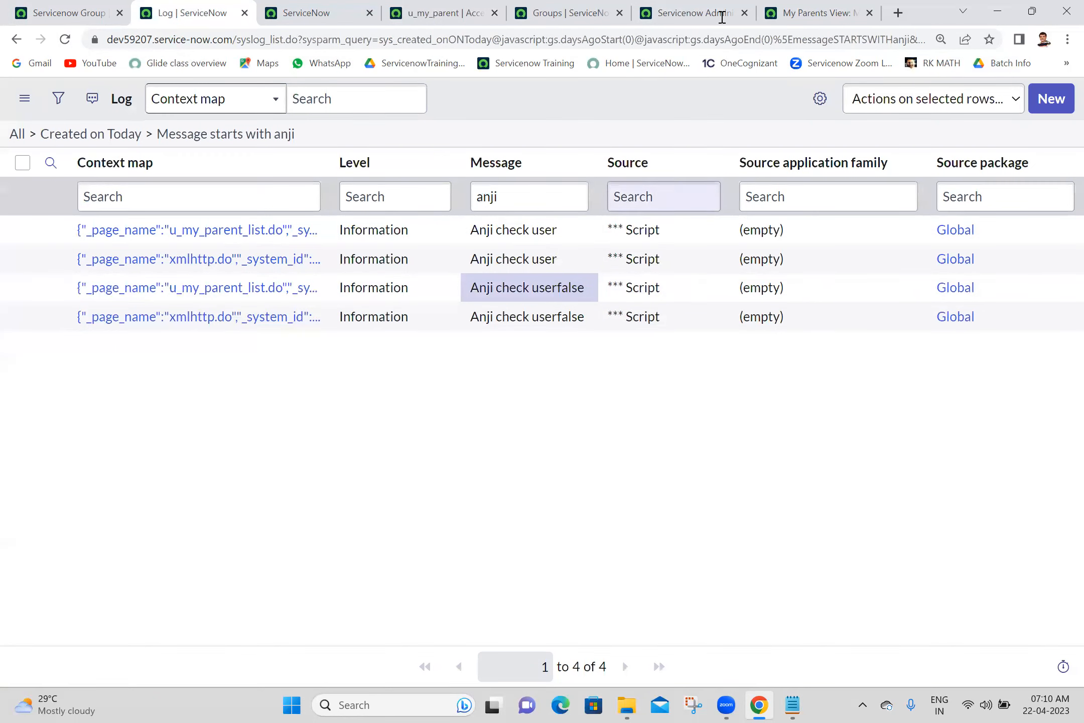
- Impersonate the test user and reload the My Parents list, which is blocked by security constraints
{"action": "left_click", "coordinate": [67, 13]}
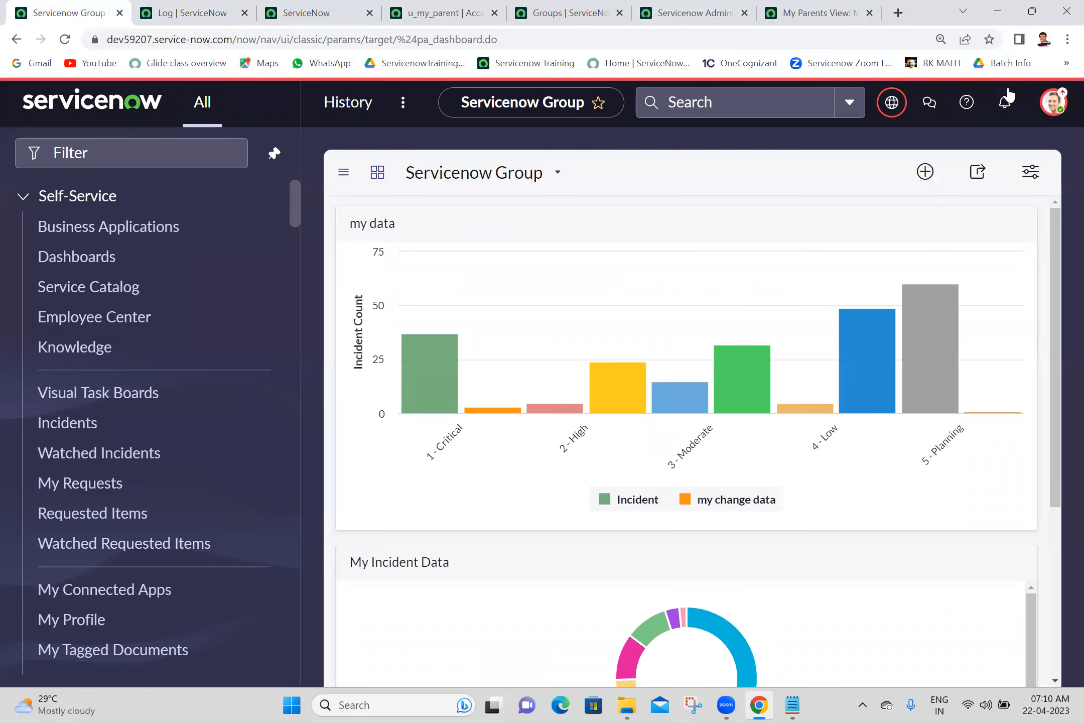
{"action": "left_click", "coordinate": [1055, 107]}
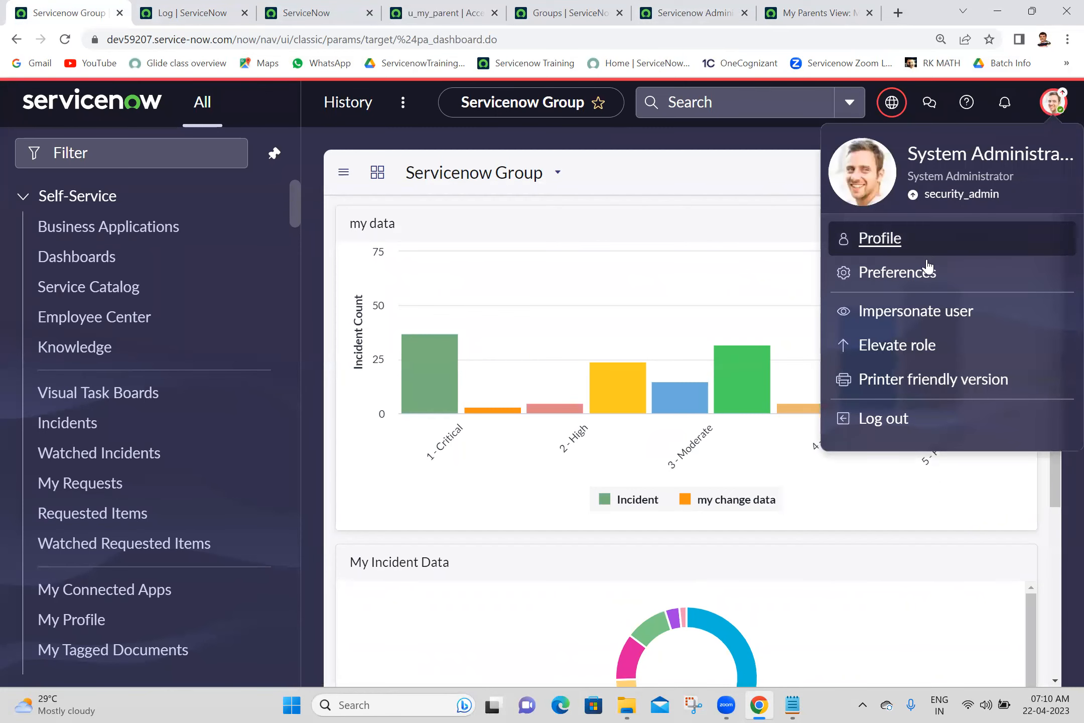
{"action": "left_click", "coordinate": [887, 316]}
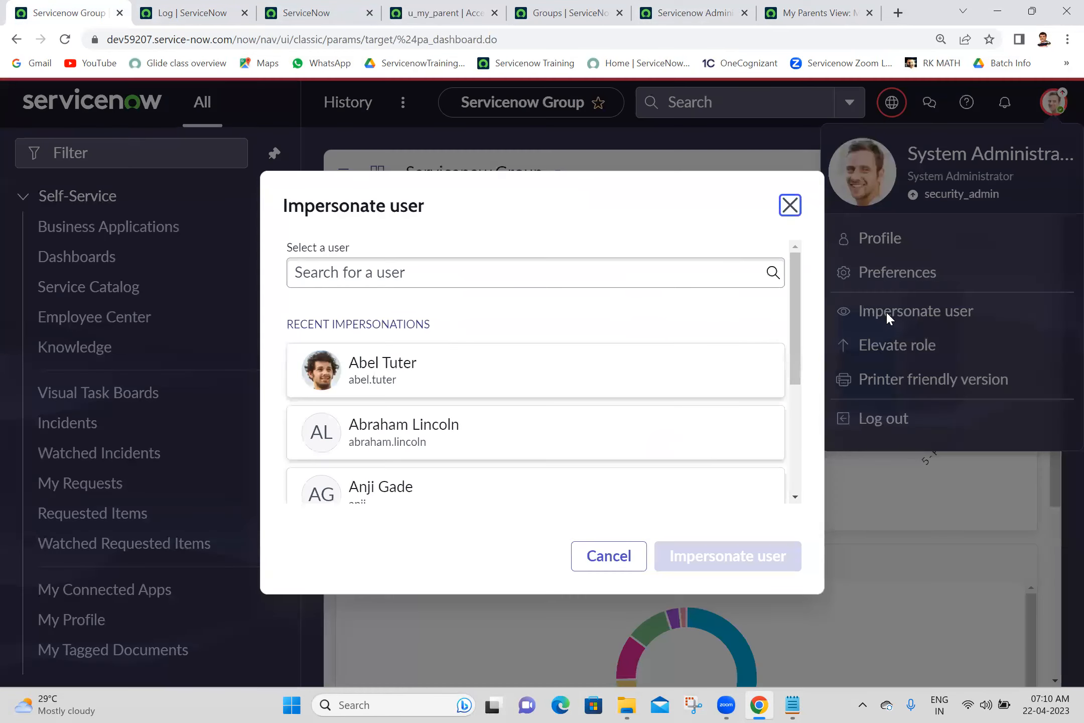
{"action": "left_click", "coordinate": [446, 500]}
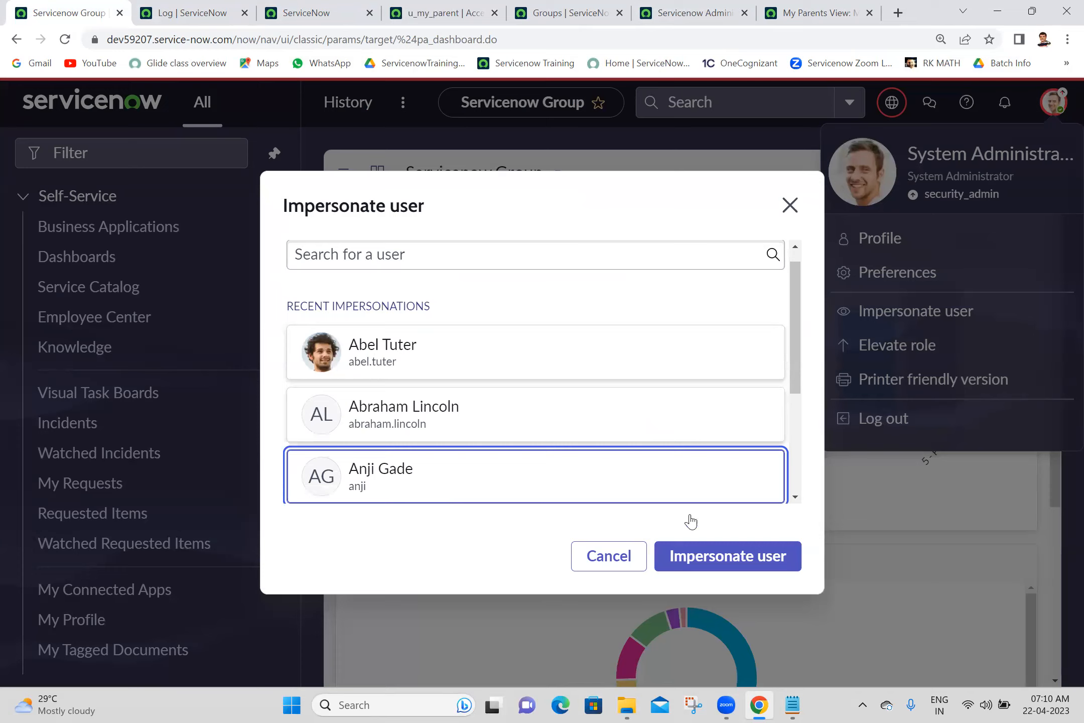
{"action": "left_click", "coordinate": [709, 562]}
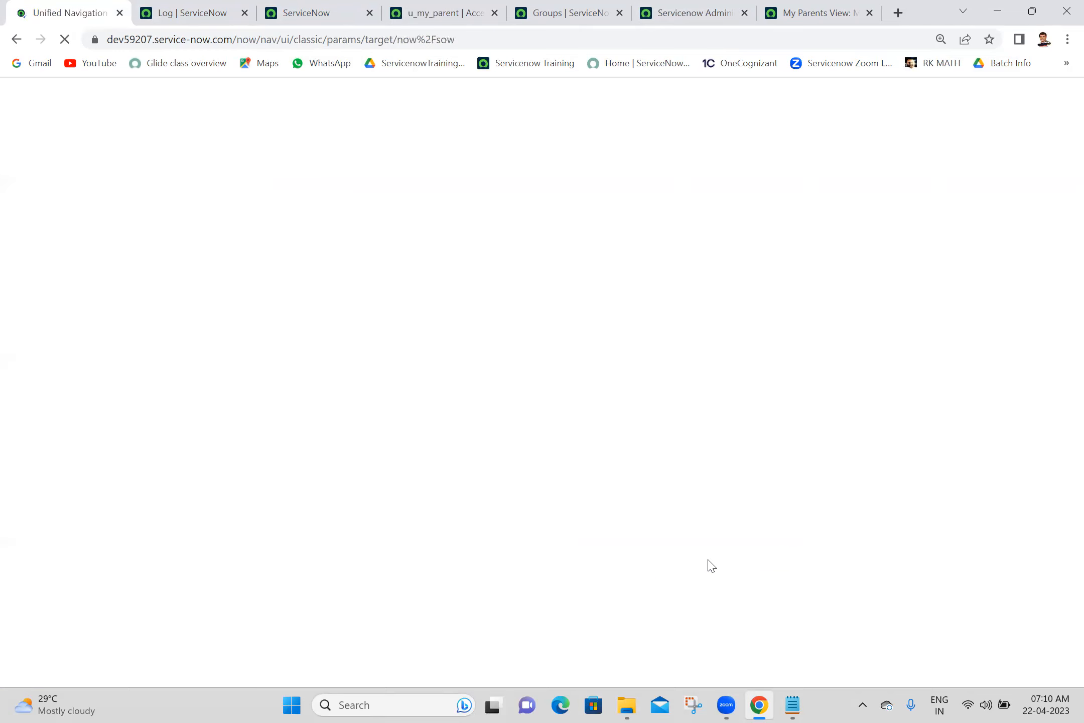
{"action": "left_click", "coordinate": [792, 6]}
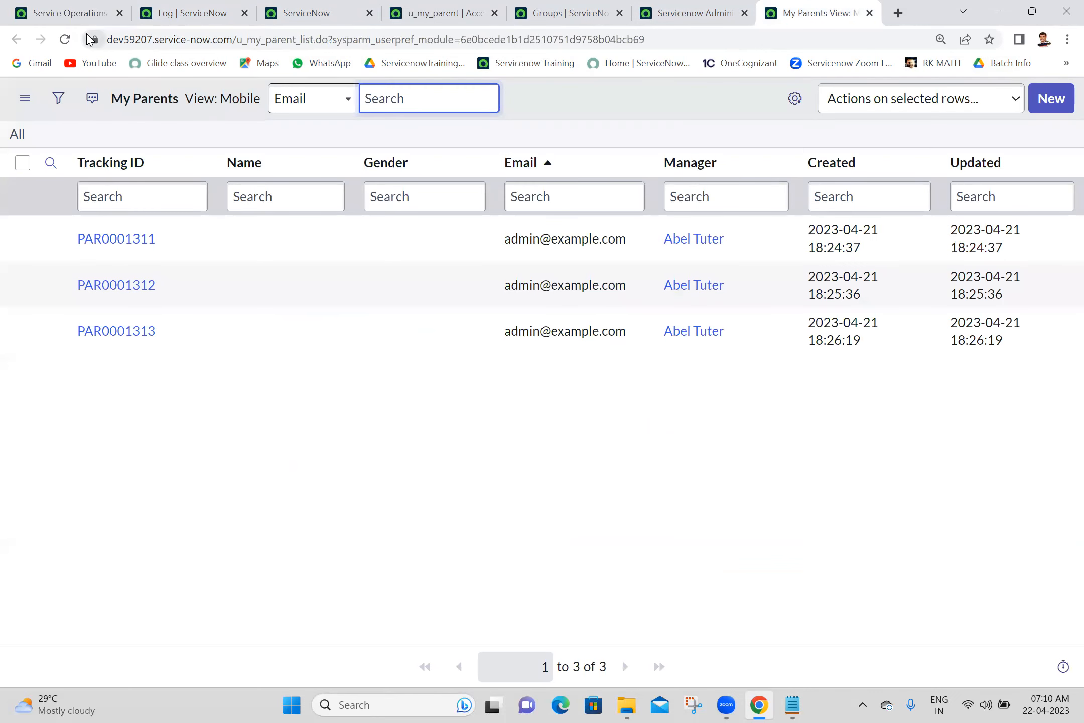
{"action": "left_click", "coordinate": [58, 39]}
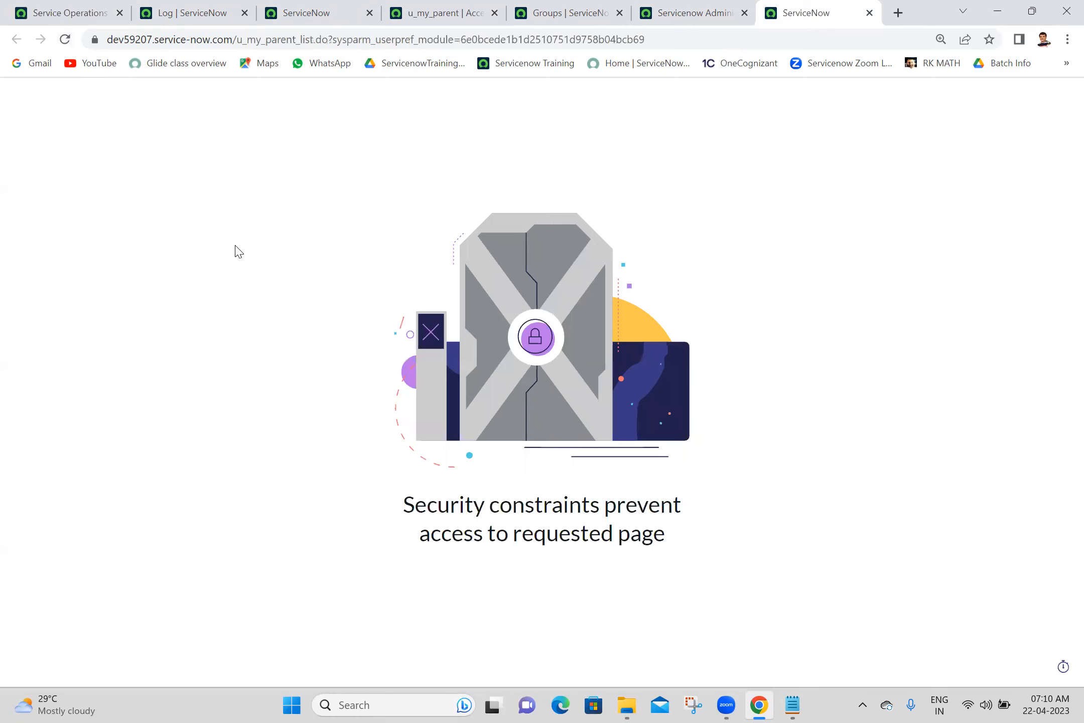
- End the impersonation and go back to the system log list
{"action": "left_click", "coordinate": [117, 9]}
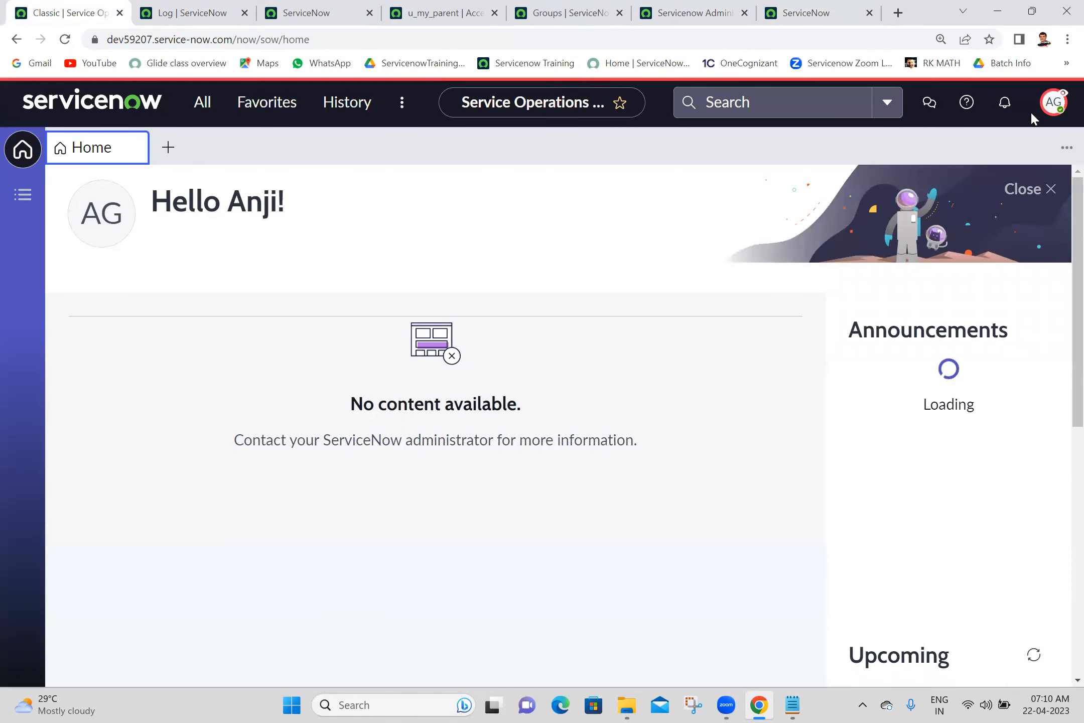
{"action": "left_click", "coordinate": [1054, 105]}
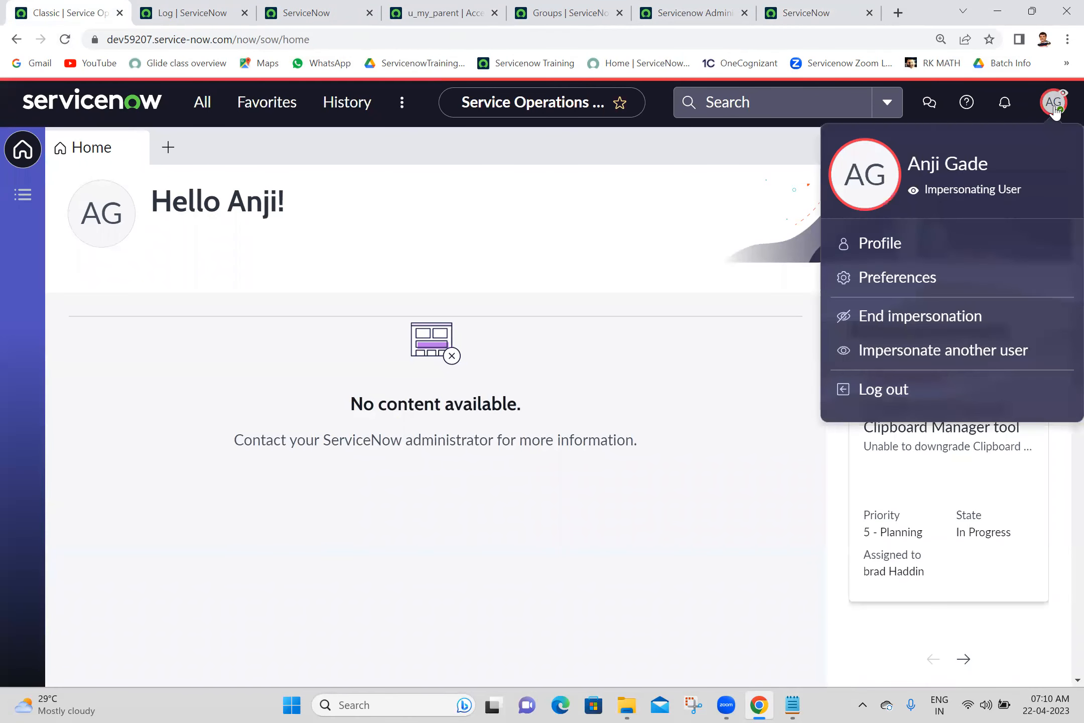
{"action": "left_click", "coordinate": [894, 317]}
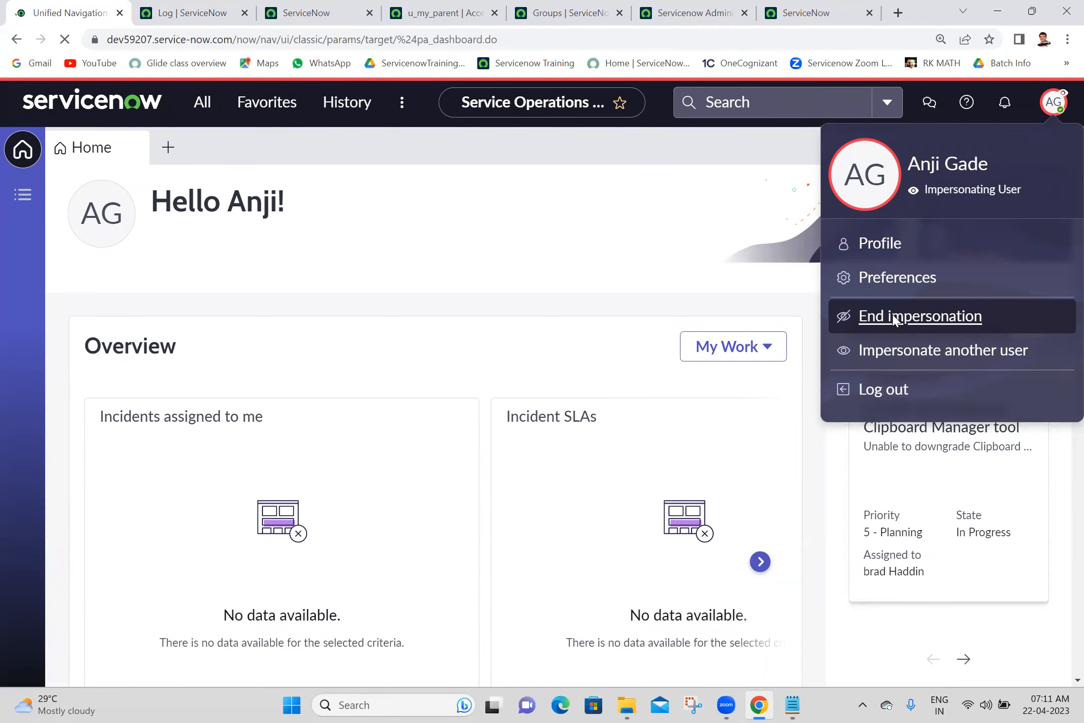
{"action": "left_click", "coordinate": [194, 14]}
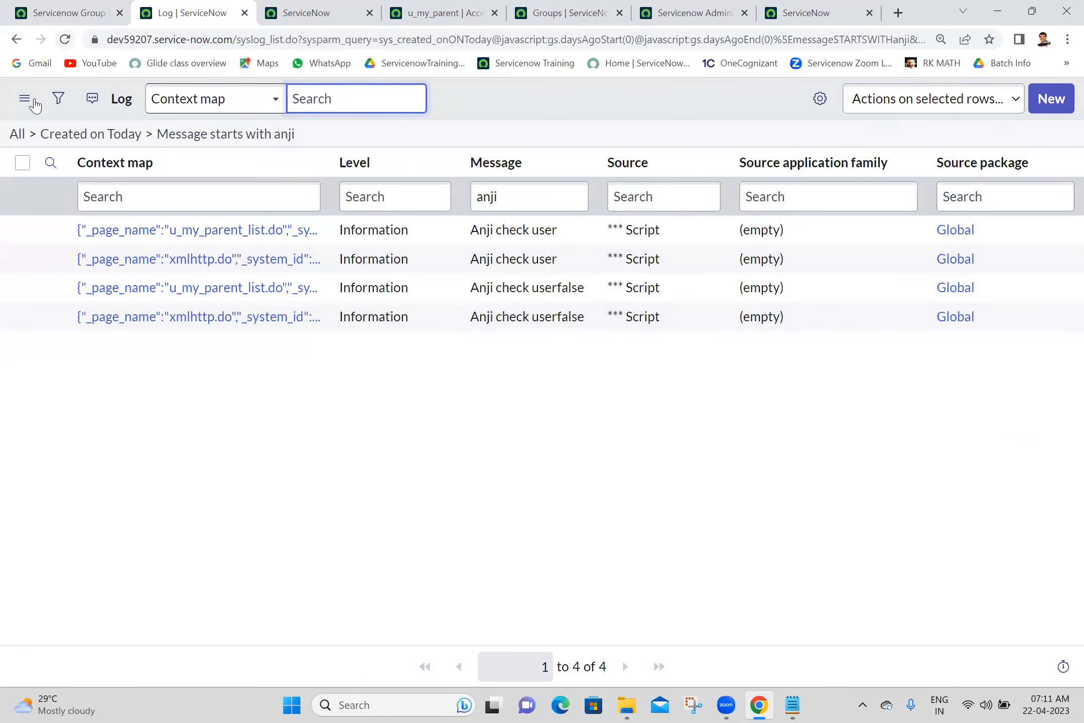
{"action": "left_click", "coordinate": [67, 41]}
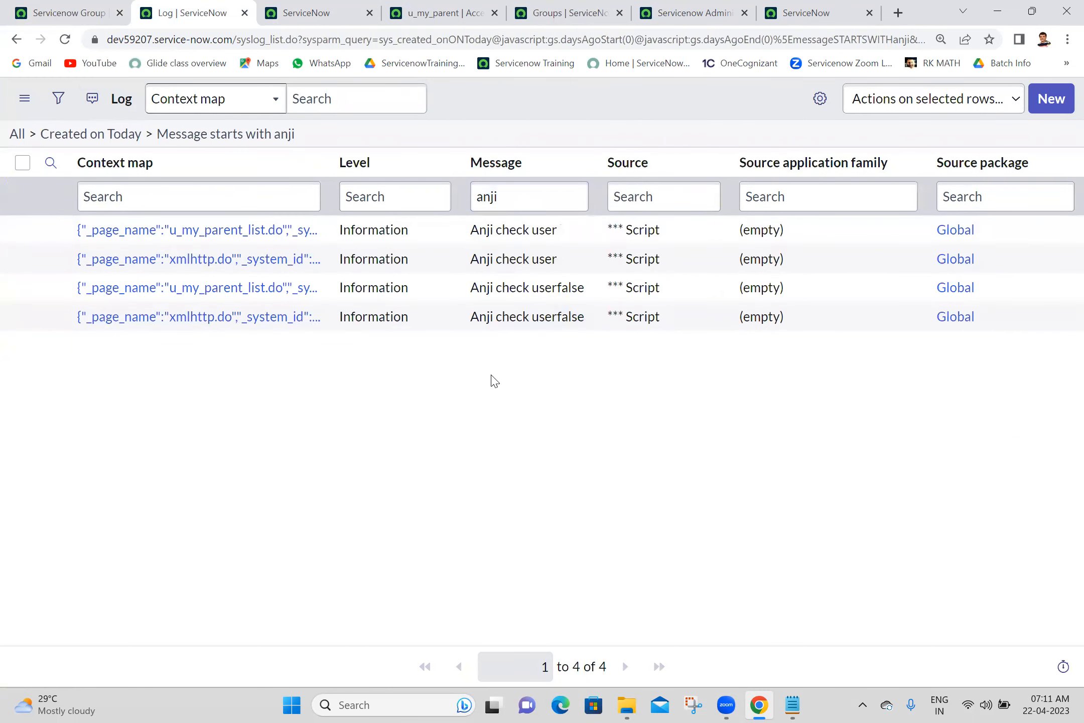
{"action": "left_click", "coordinate": [68, 45]}
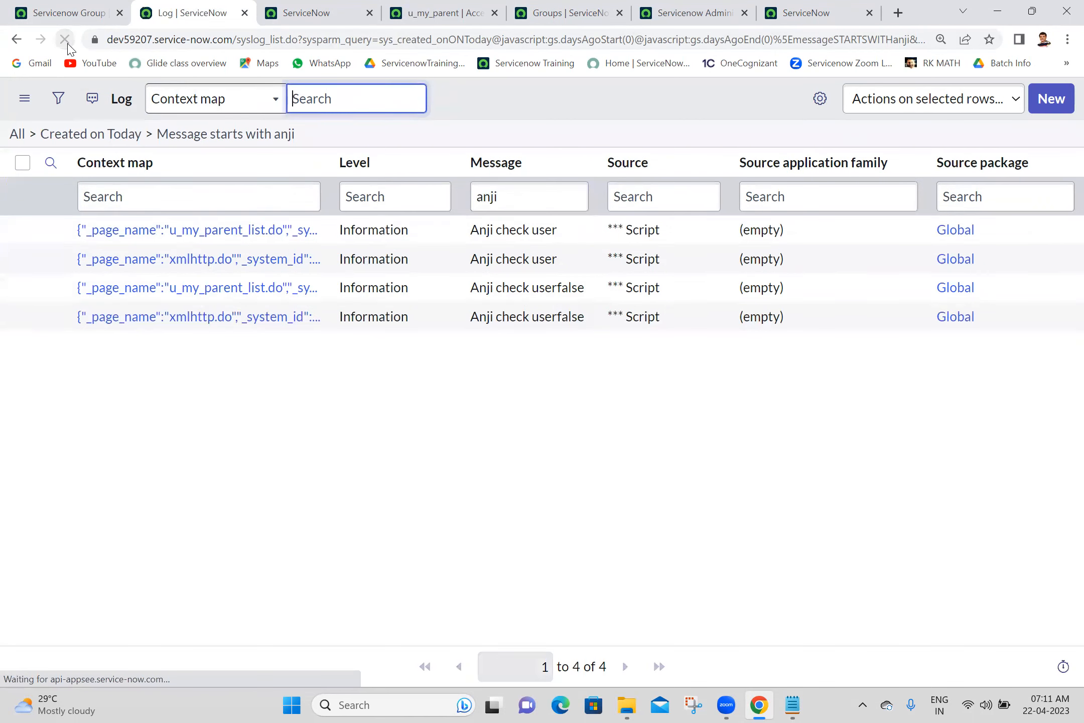
{"action": "left_click", "coordinate": [452, 394]}
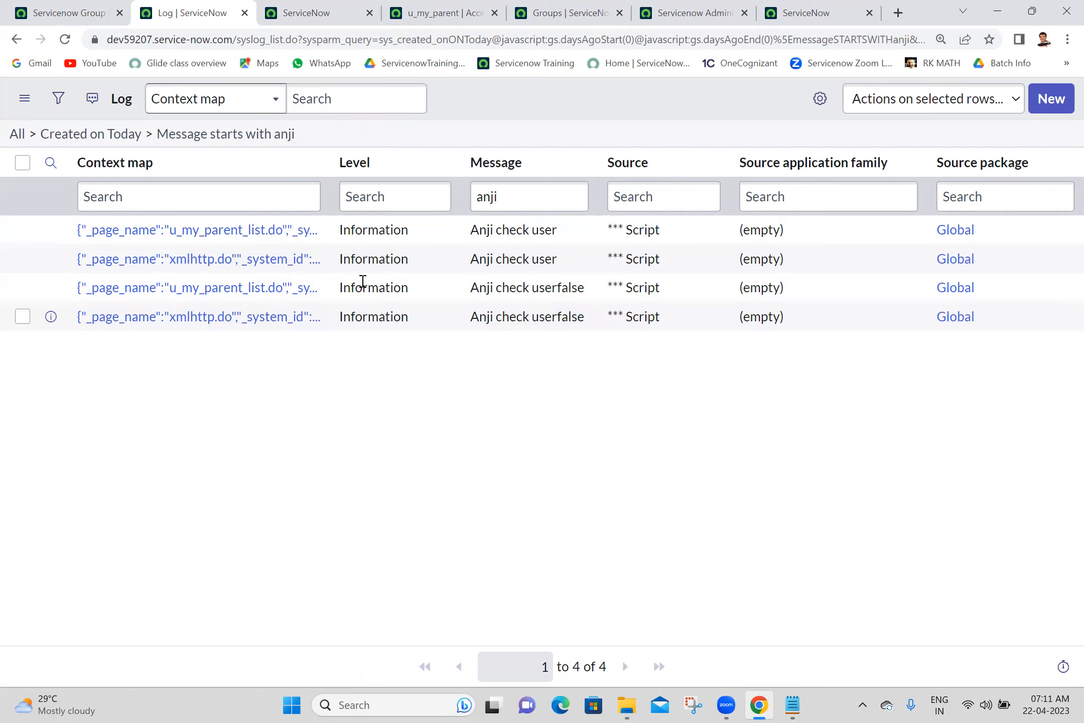
{"action": "left_click", "coordinate": [65, 42]}
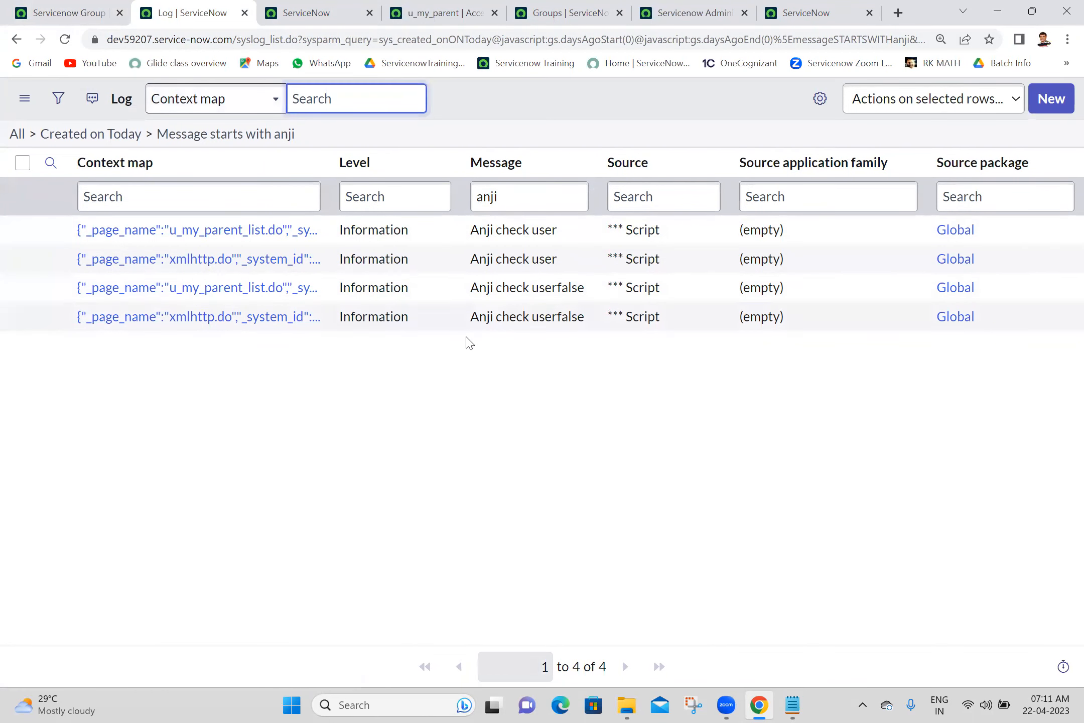
{"action": "left_click", "coordinate": [715, 510]}
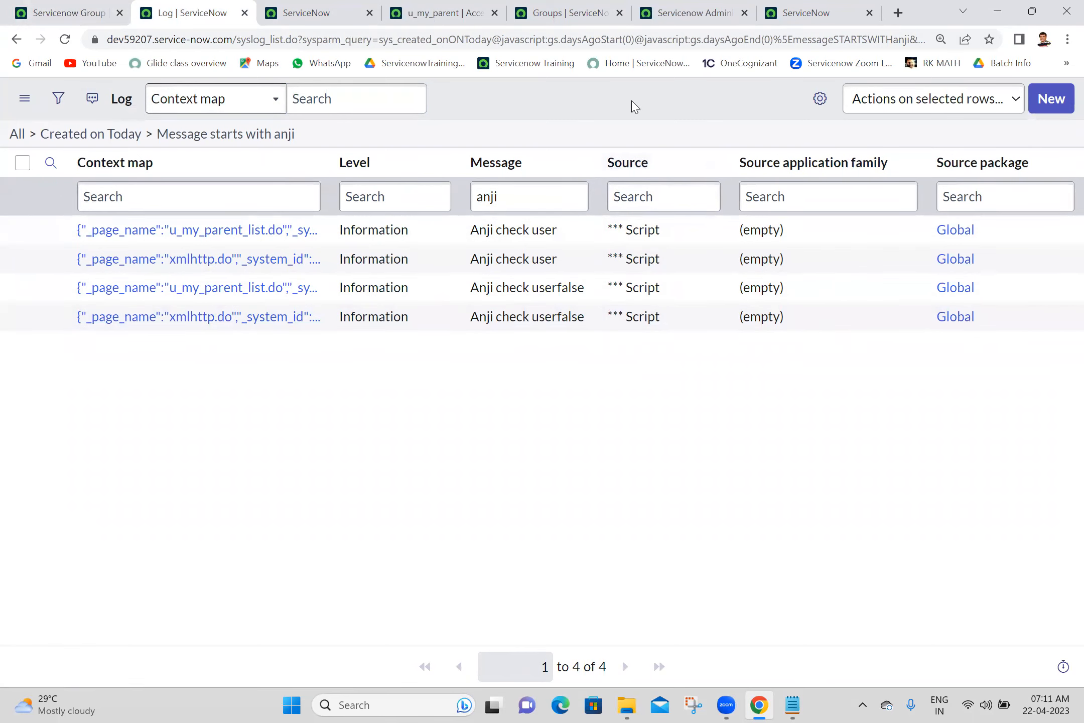
{"action": "left_click", "coordinate": [786, 12]}
{"action": "left_click", "coordinate": [334, 6]}
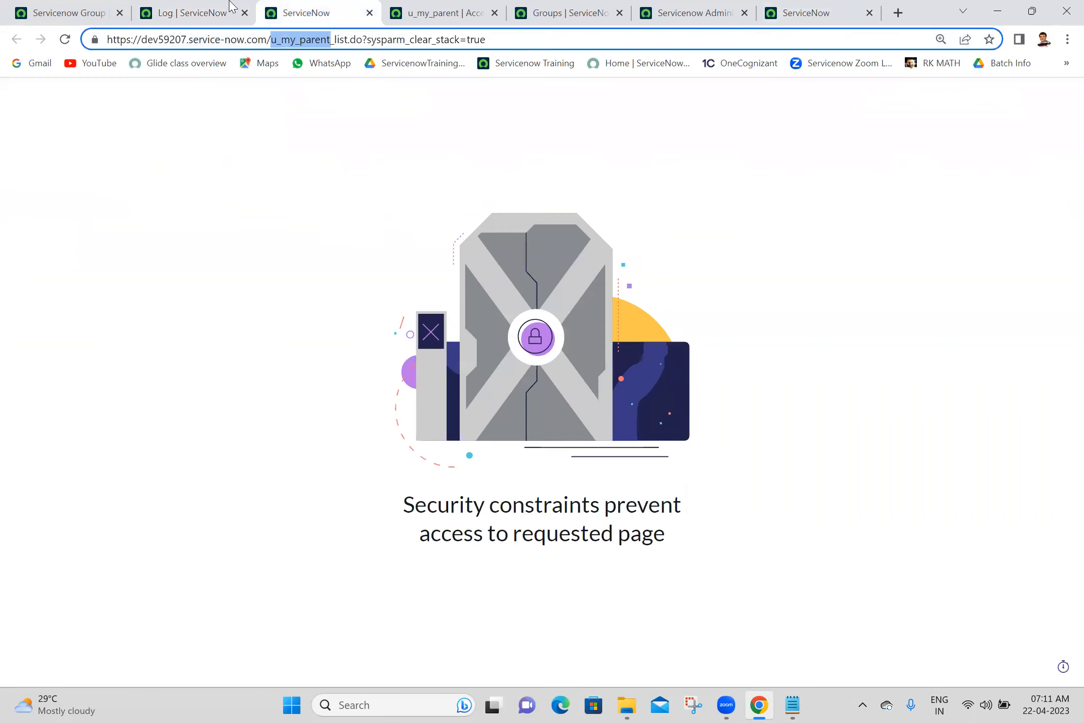
{"action": "left_click", "coordinate": [80, 10]}
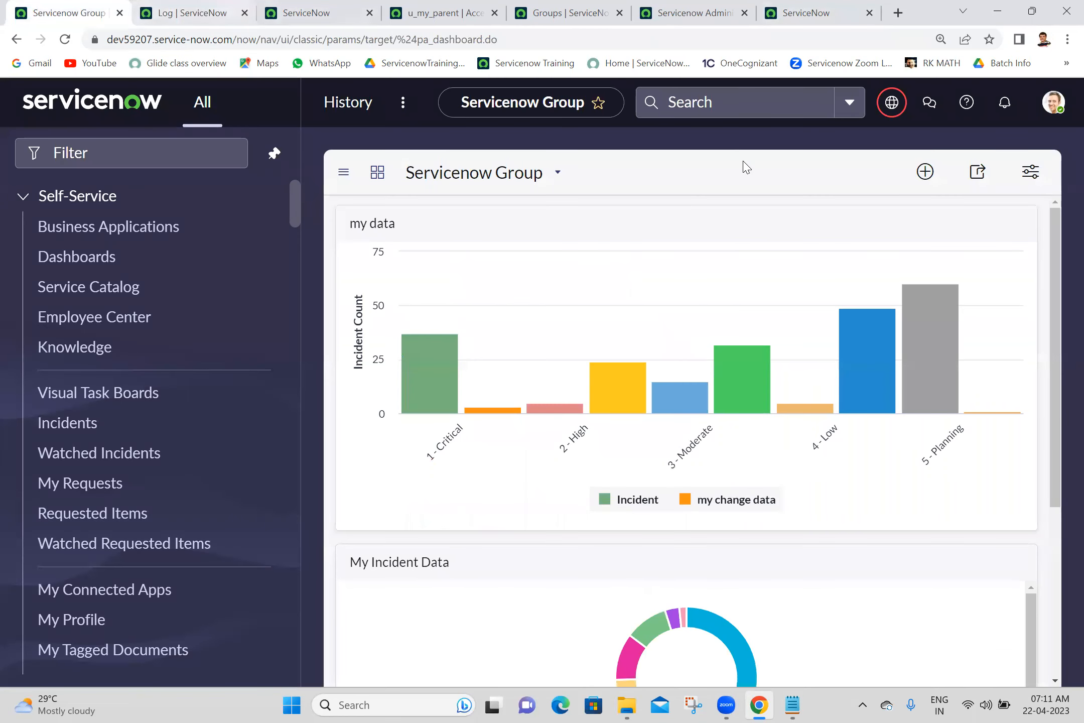
- Open the test user's record from the Servicenow Administration group members
{"action": "left_click", "coordinate": [1051, 102]}
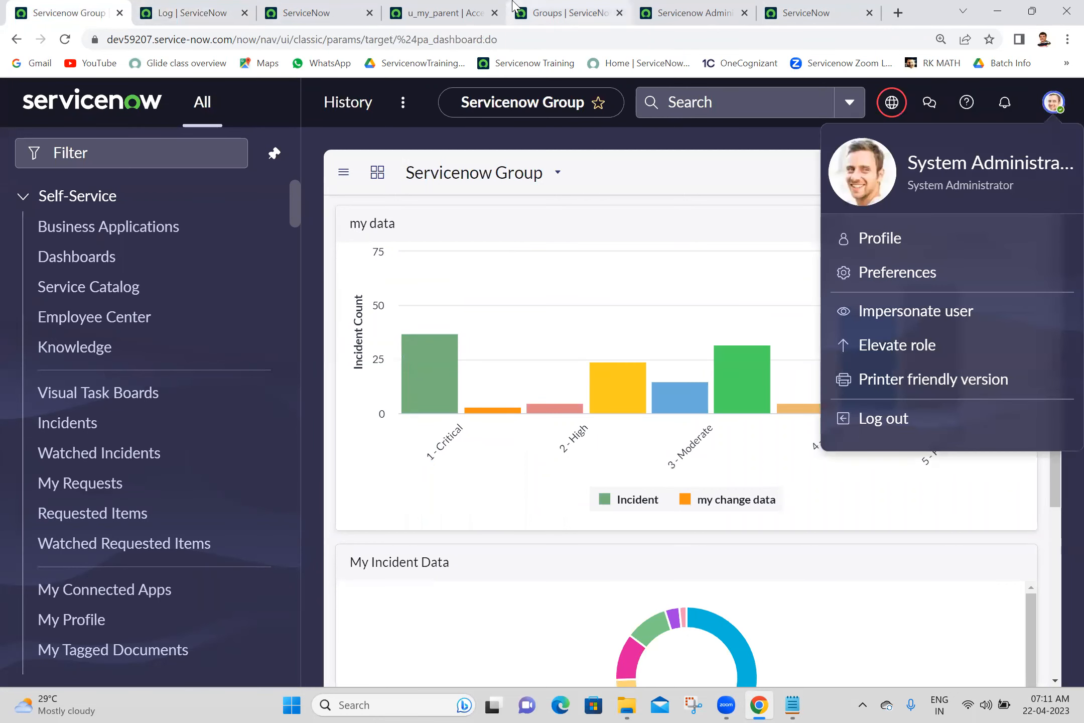
{"action": "left_click", "coordinate": [695, 12]}
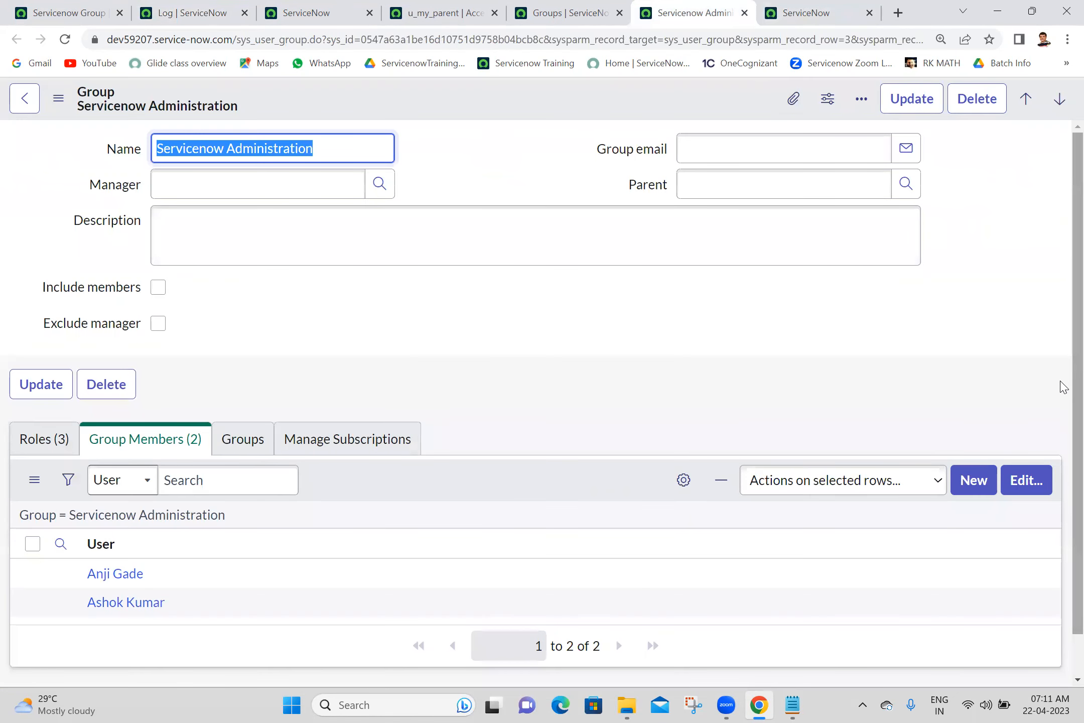
{"action": "scroll", "coordinate": [1060, 517], "scroll_direction": "down", "scroll_amount": 1}
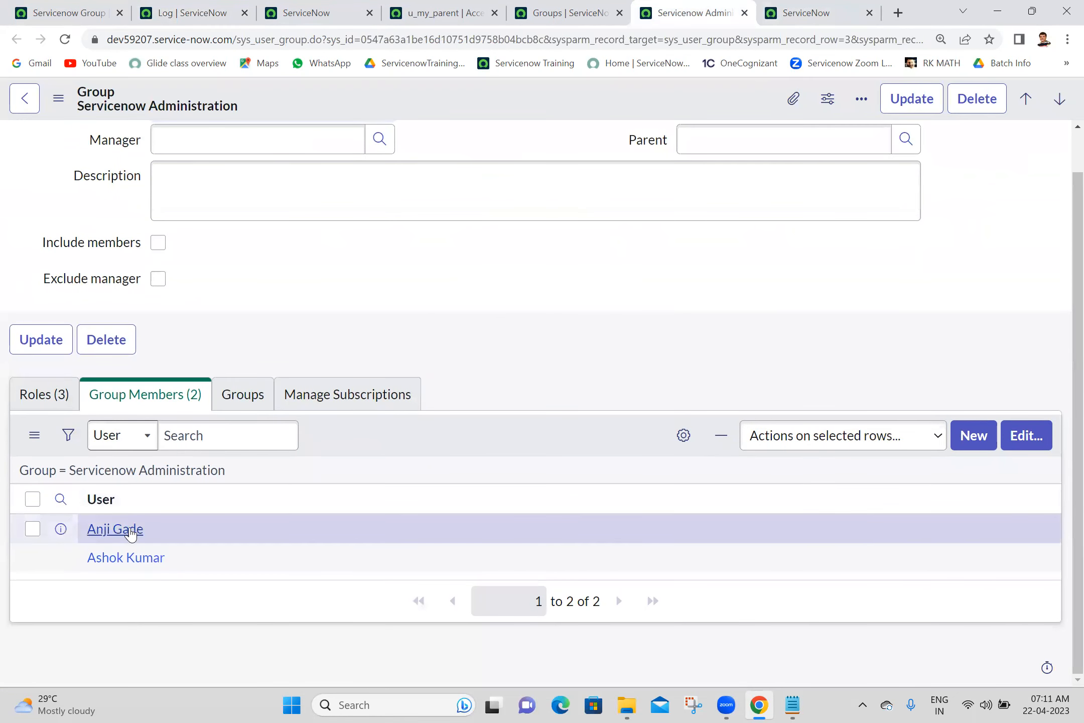
{"action": "left_click", "coordinate": [120, 529], "text": "ctrl"}
{"action": "left_click", "coordinate": [715, 12]}
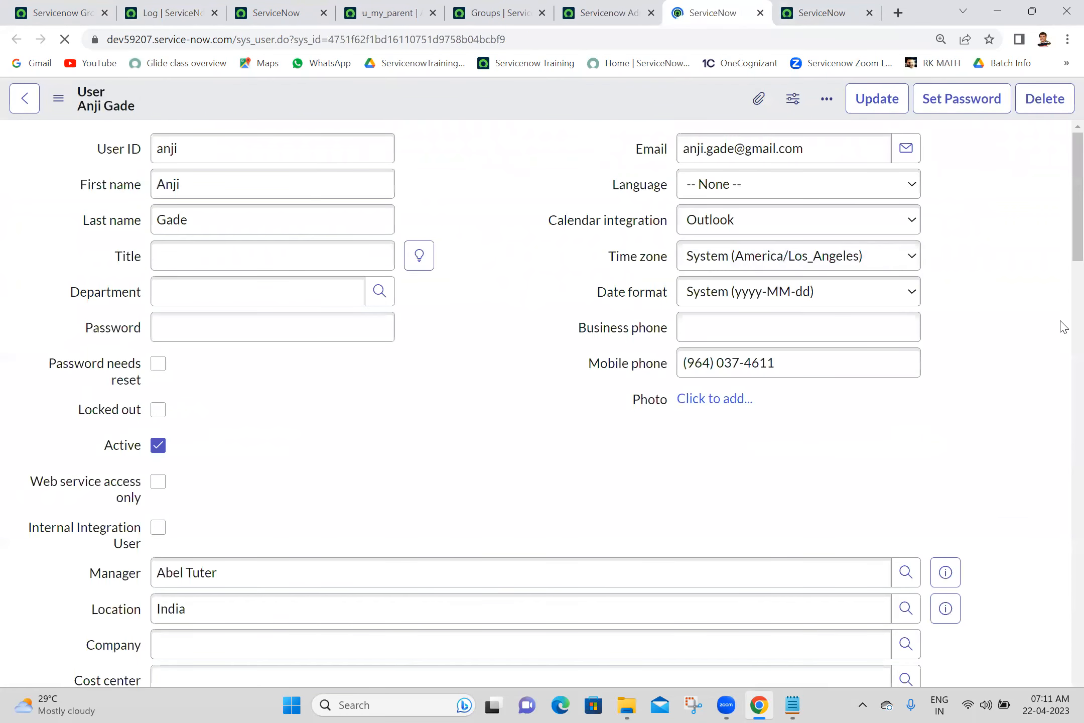
- Add u_my_parent_user to the user's roles via a 'u_m' search and save
{"action": "scroll", "coordinate": [1060, 324], "scroll_direction": "down", "scroll_amount": 7}
{"action": "scroll", "coordinate": [1066, 364], "scroll_direction": "down", "scroll_amount": 1}
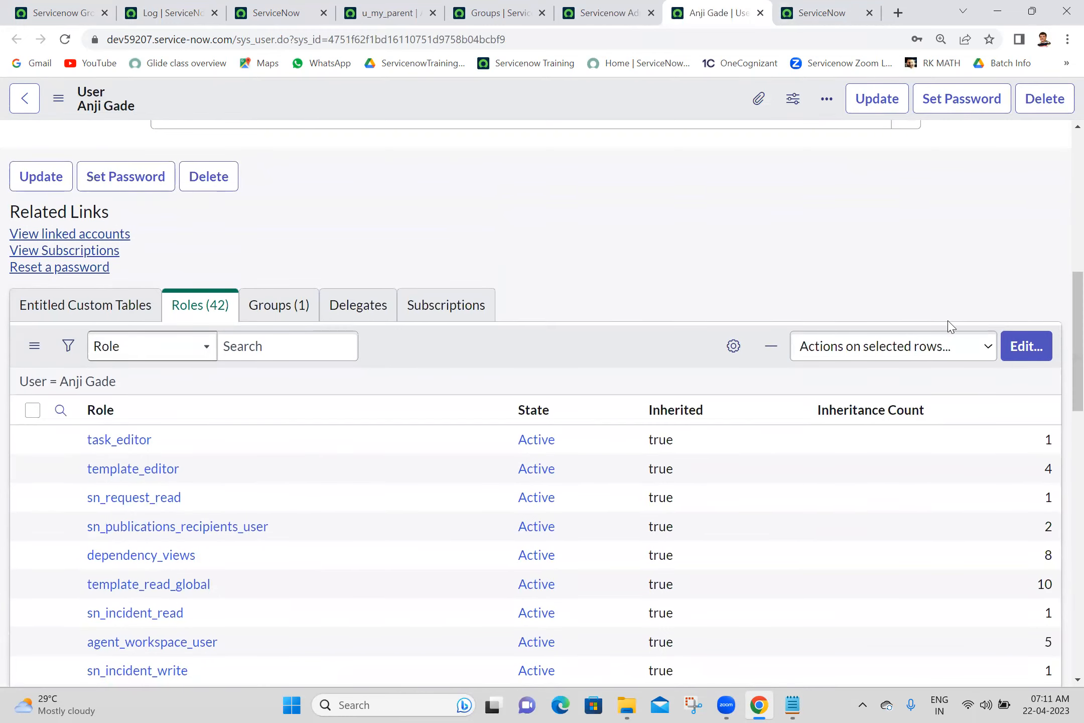
{"action": "left_click", "coordinate": [1031, 348]}
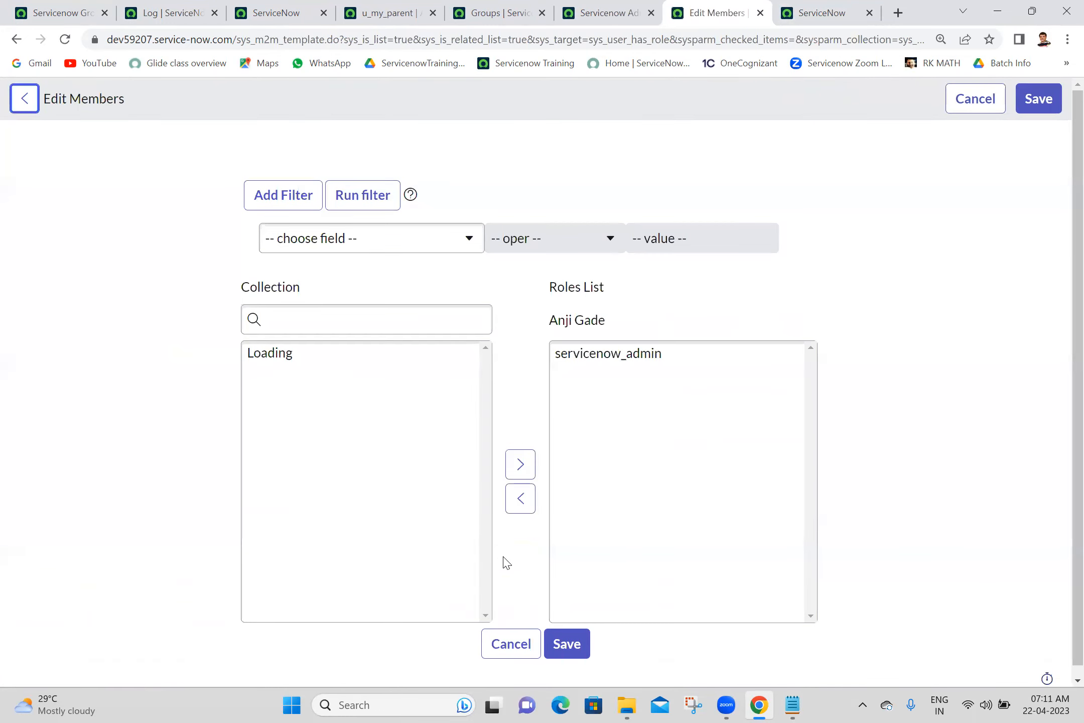
{"action": "left_click", "coordinate": [412, 322]}
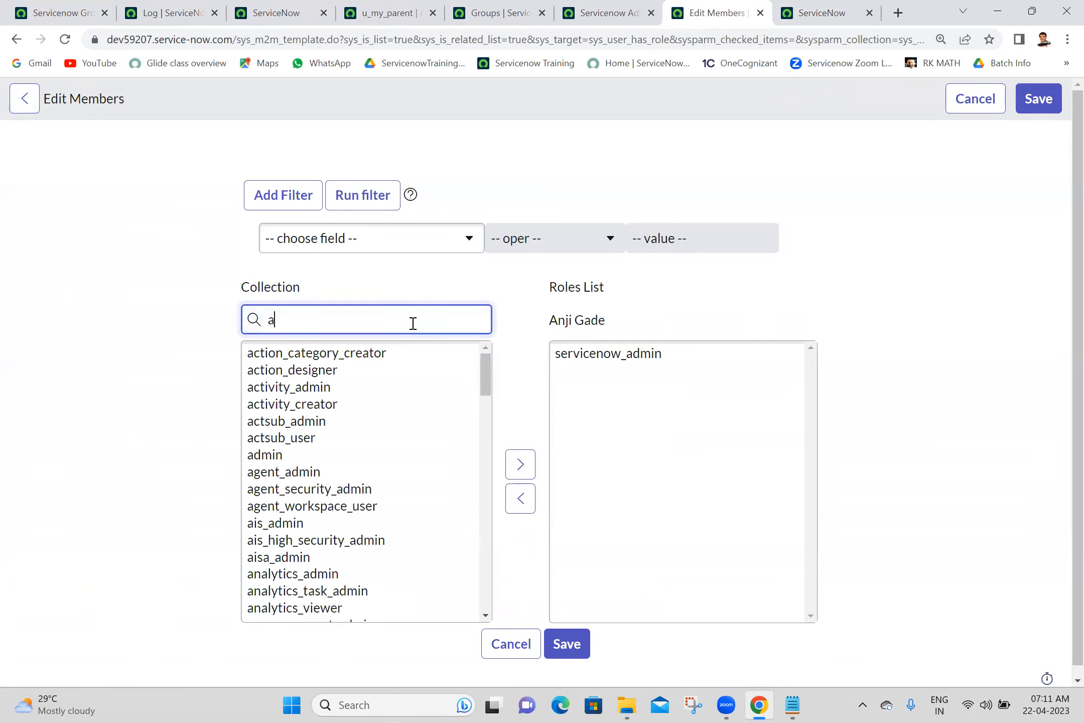
{"action": "key", "text": "ctrl+a"}
{"action": "type", "text": "u_m"}
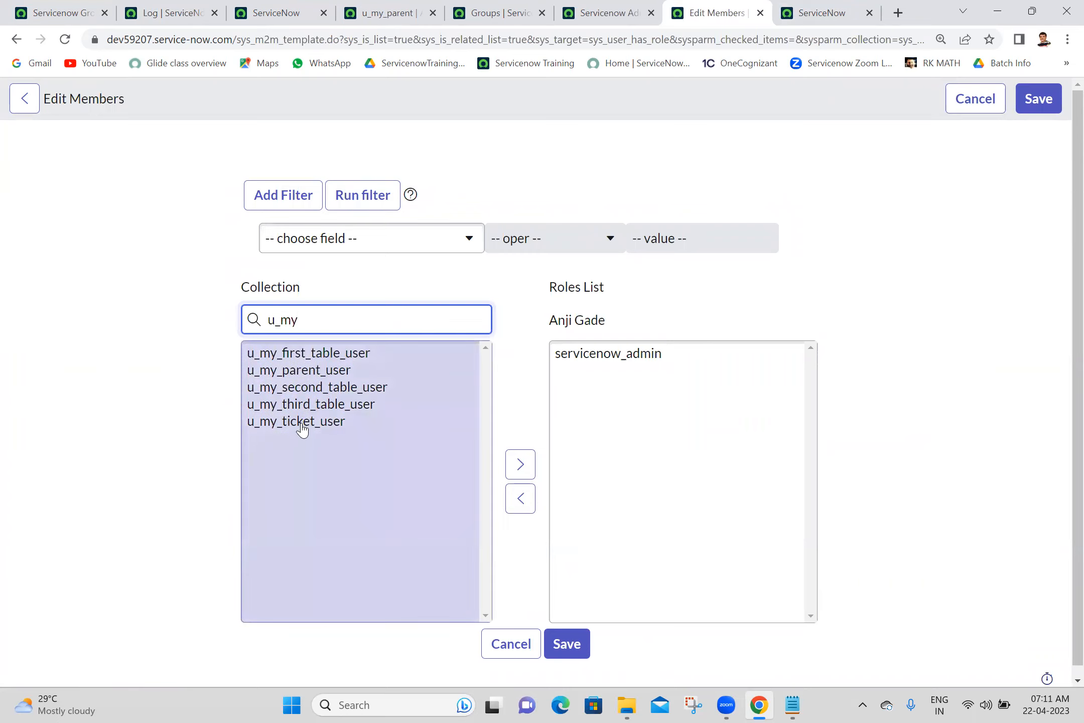
{"action": "double_click", "coordinate": [335, 374]}
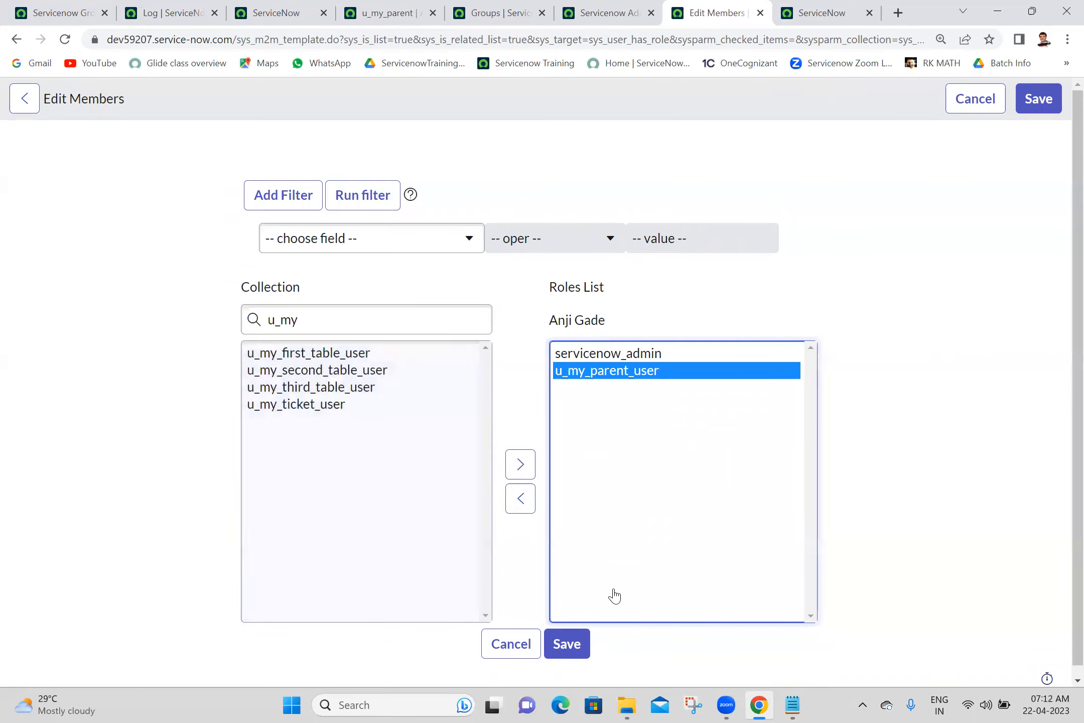
{"action": "left_click", "coordinate": [566, 644]}
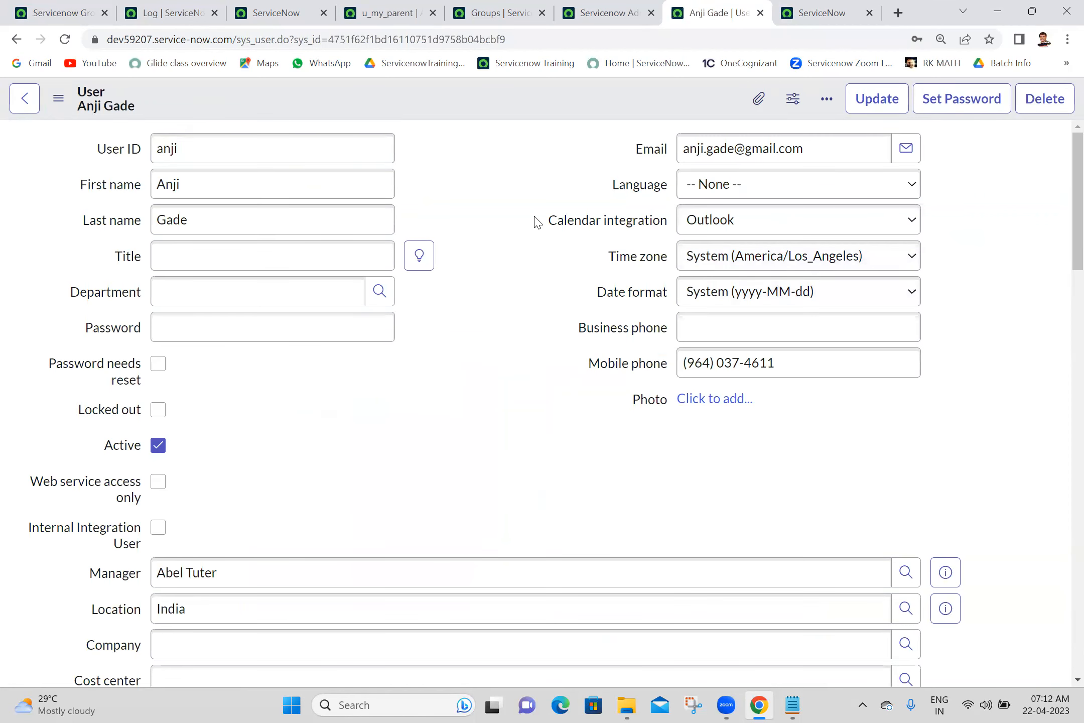
{"action": "left_click", "coordinate": [23, 11]}
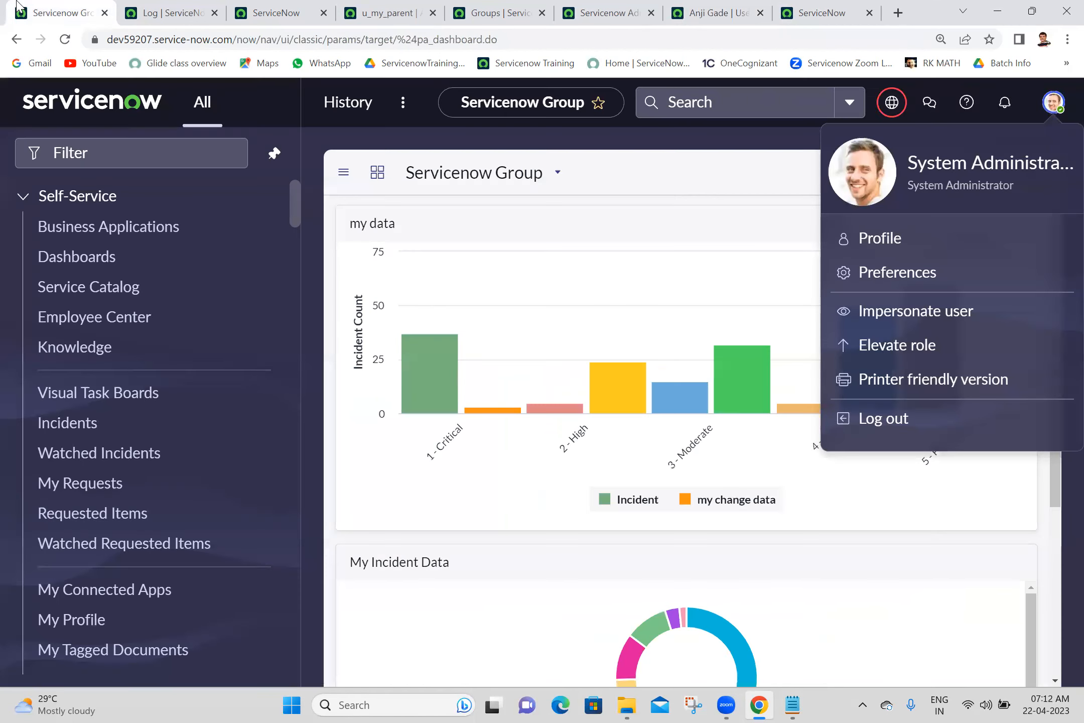
- Impersonate the test user who was just granted the role
{"action": "left_click", "coordinate": [893, 315]}
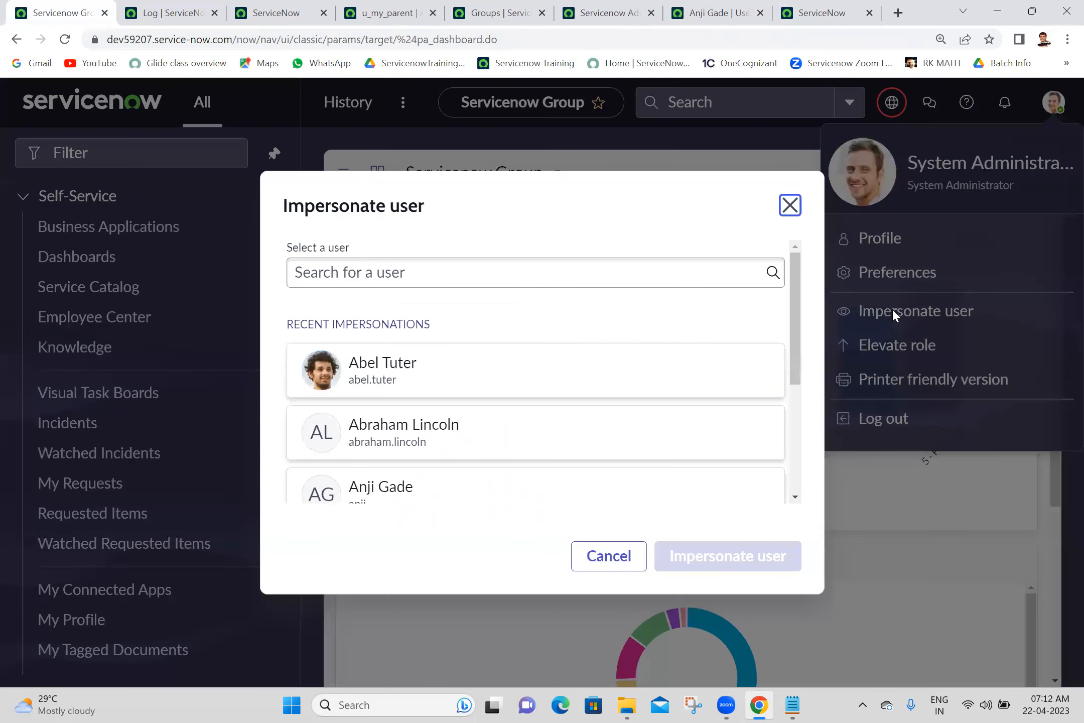
{"action": "left_click", "coordinate": [559, 479]}
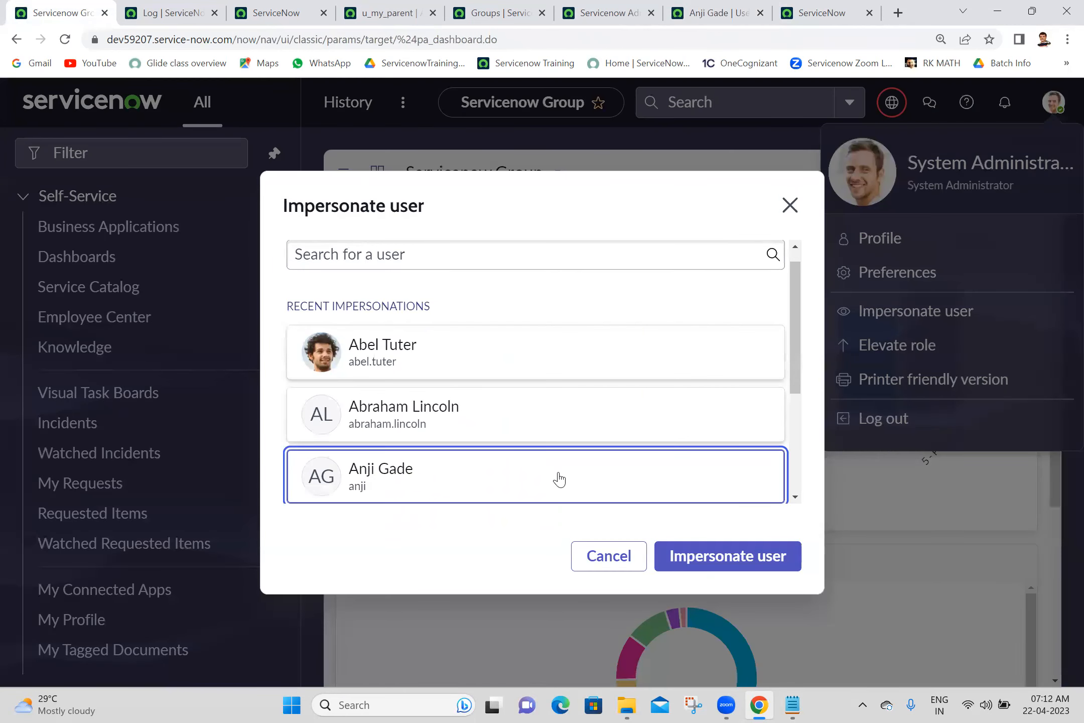
{"action": "left_click", "coordinate": [759, 556]}
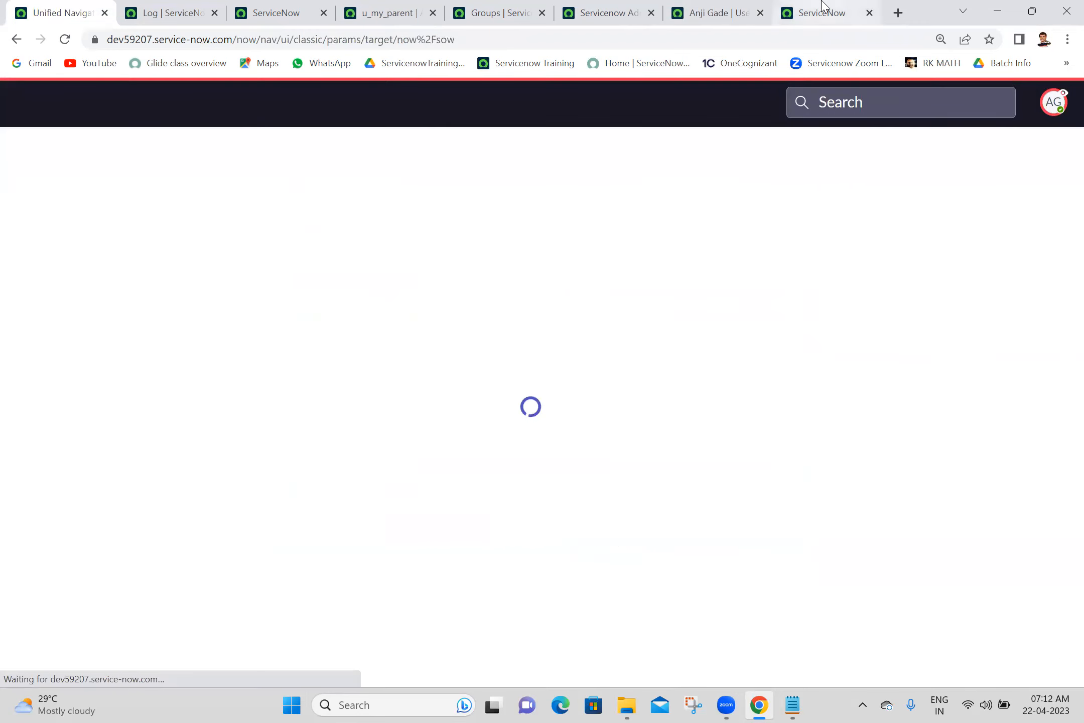
- Reload the My Parents list as the impersonated user, then return to their home page
{"action": "left_click", "coordinate": [823, 11]}
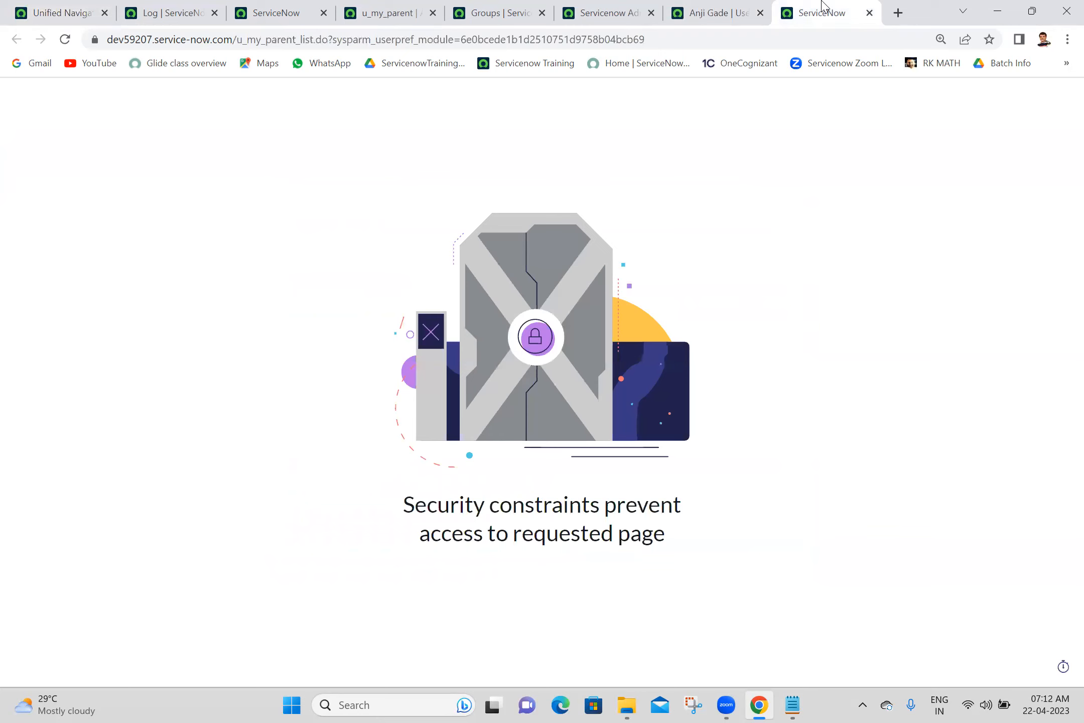
{"action": "left_click", "coordinate": [64, 40]}
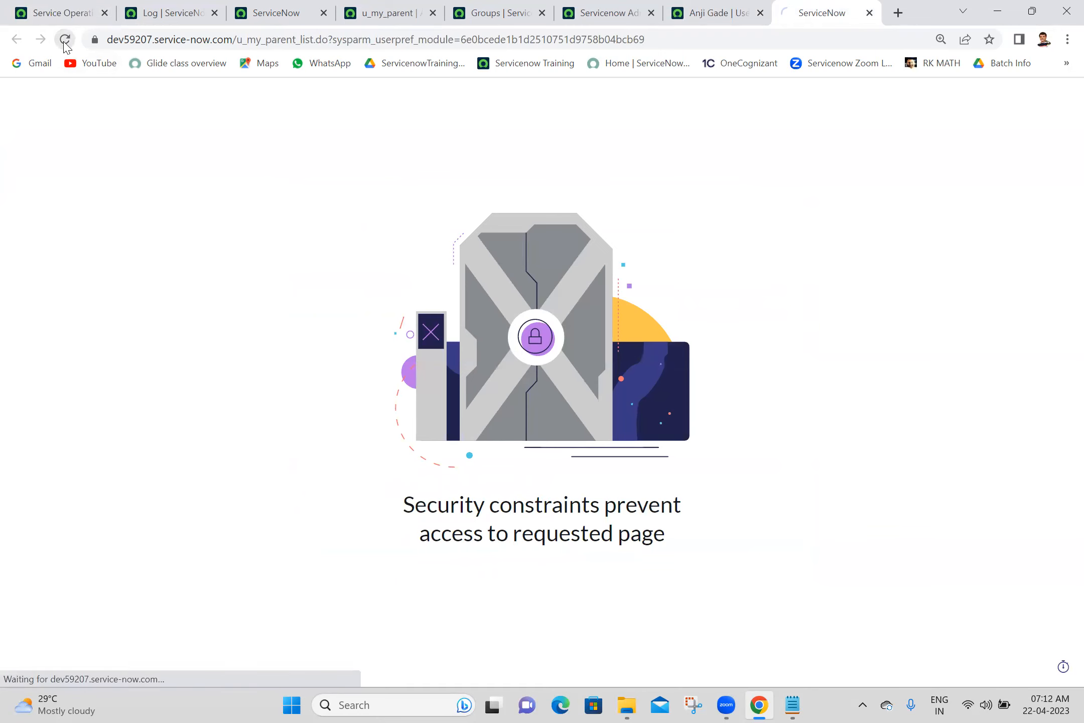
{"action": "left_click", "coordinate": [104, 7]}
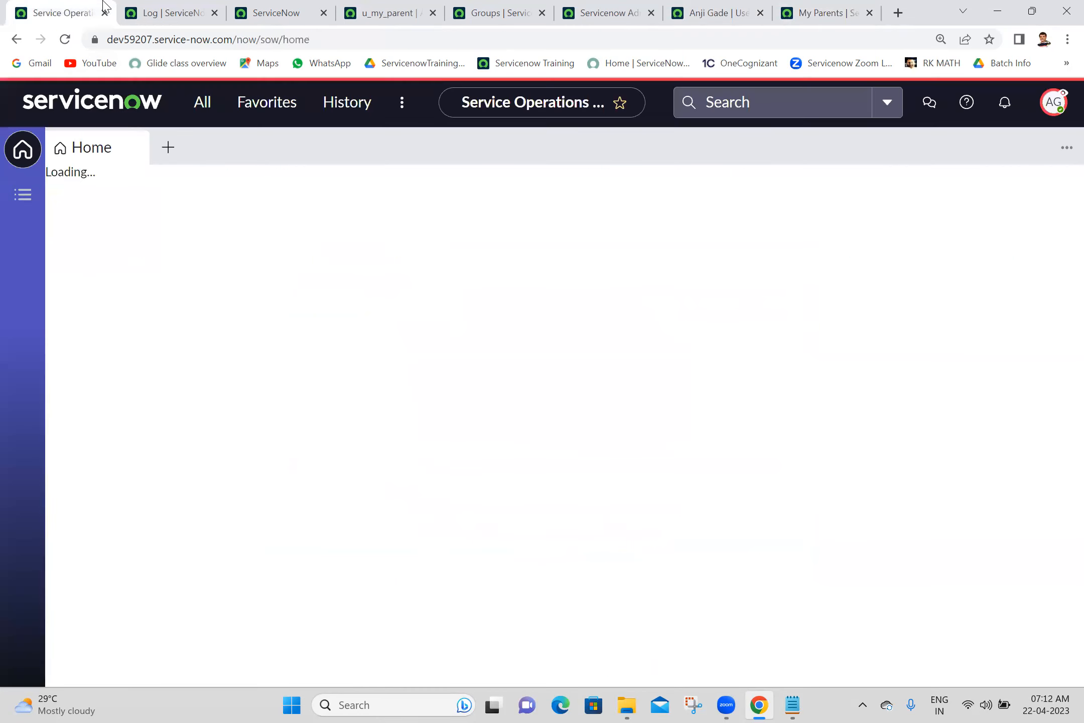
{"action": "left_click", "coordinate": [1054, 102]}
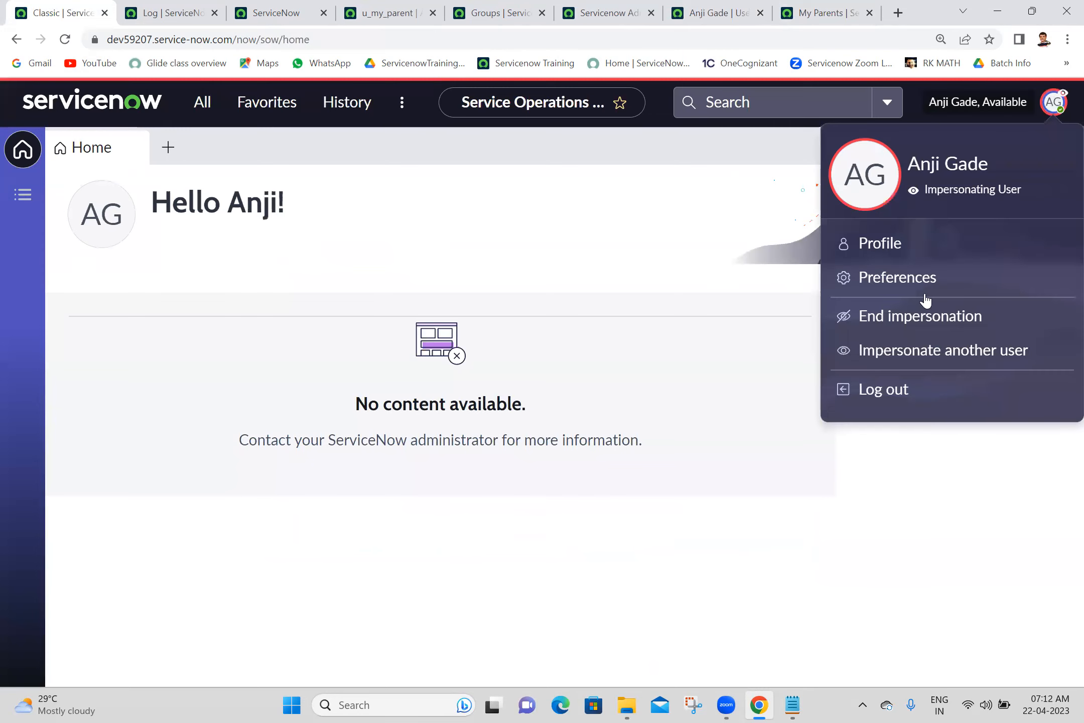
- End the impersonation and refresh the filtered System Log list
{"action": "left_click", "coordinate": [895, 317]}
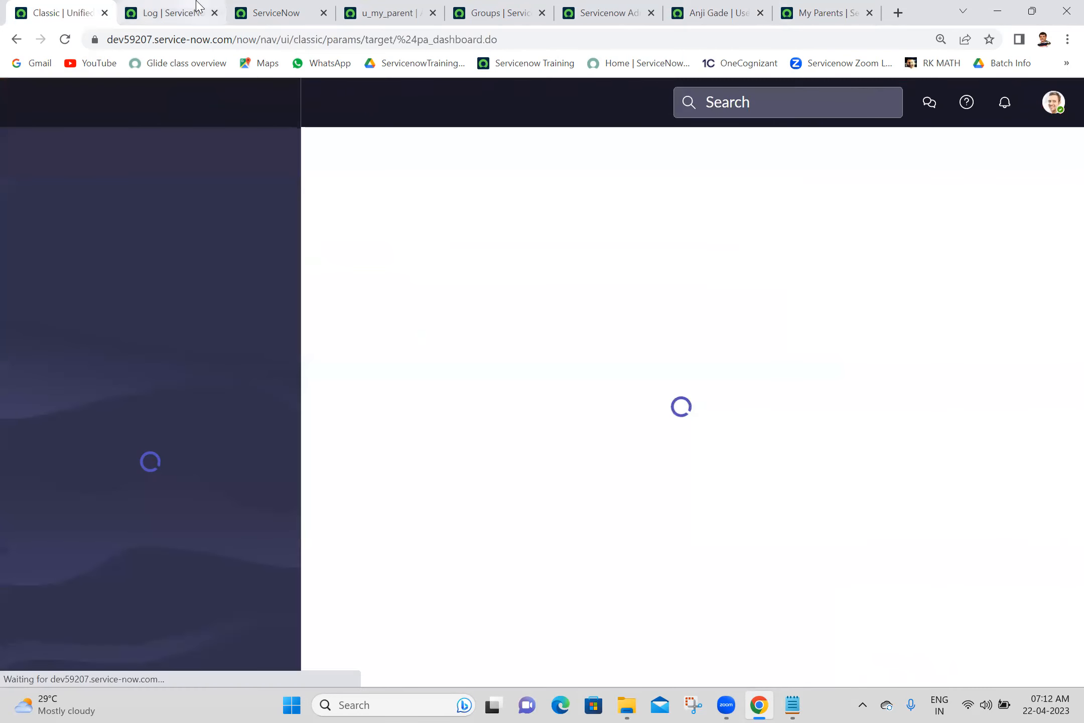
{"action": "left_click", "coordinate": [173, 13]}
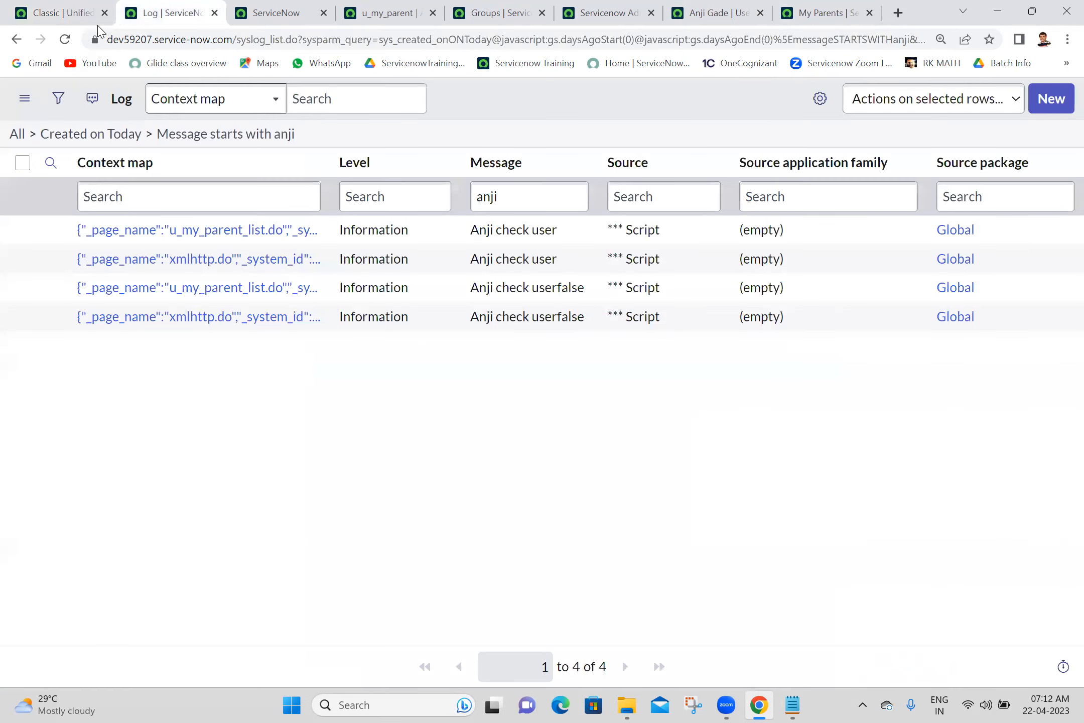
{"action": "left_click", "coordinate": [65, 40]}
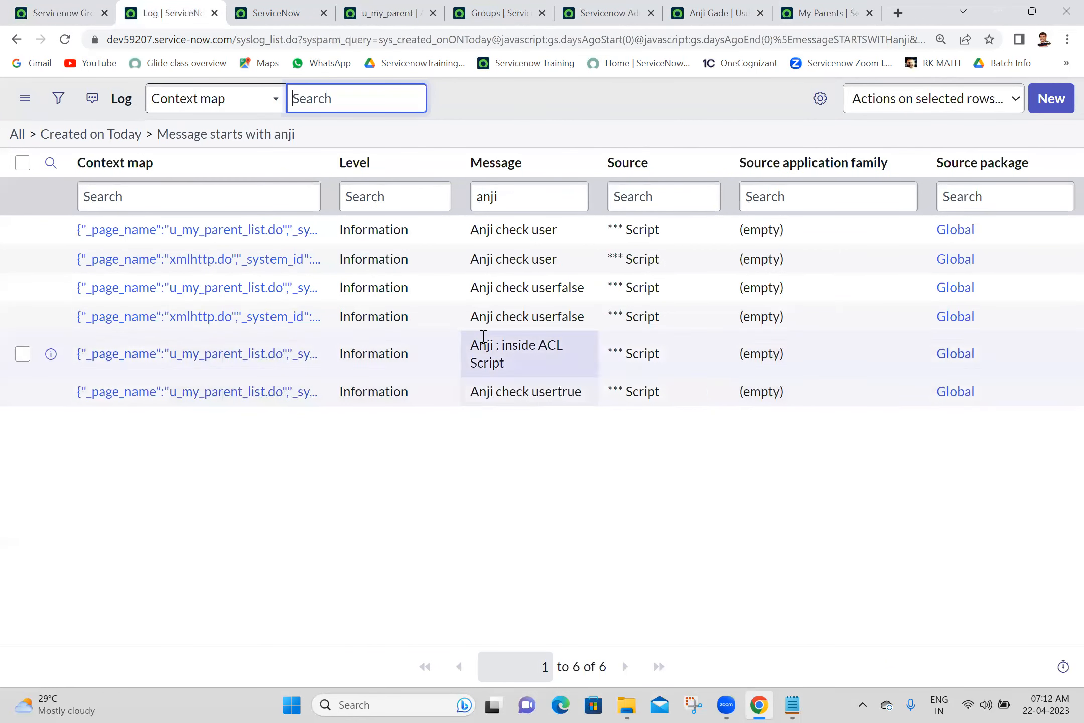
- Review the new 'inside ACL Script' and 'check usertrue' log messages among the six entries
{"action": "left_click_drag", "start_coordinate": [569, 379], "coordinate": [473, 342]}
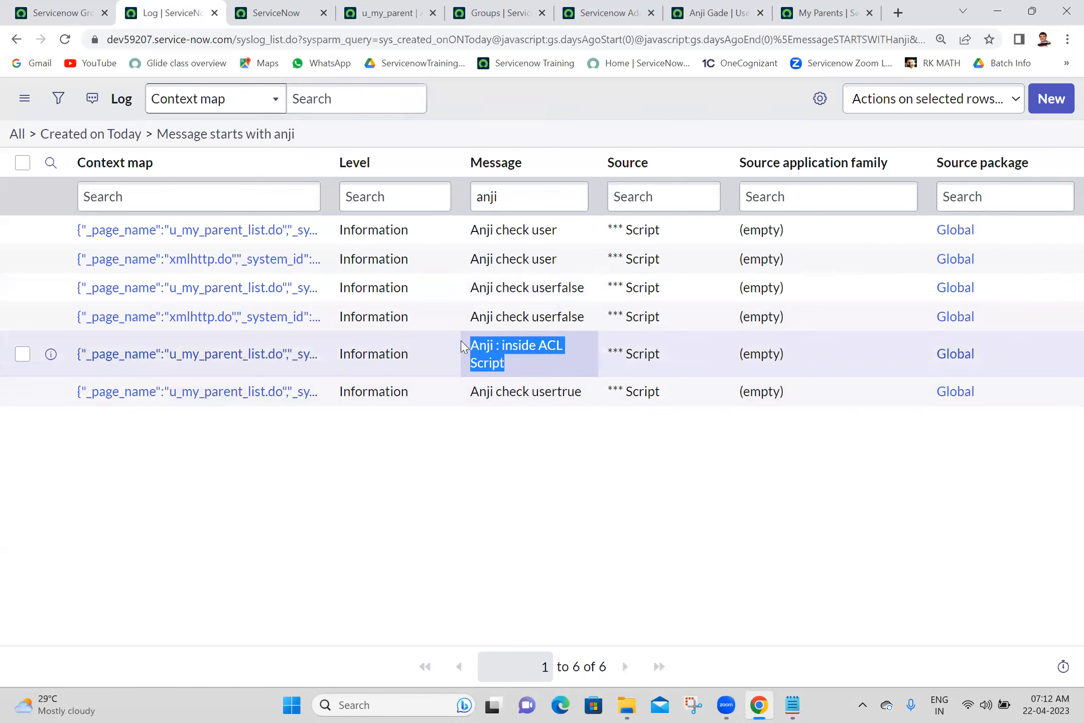
{"action": "left_click", "coordinate": [648, 503]}
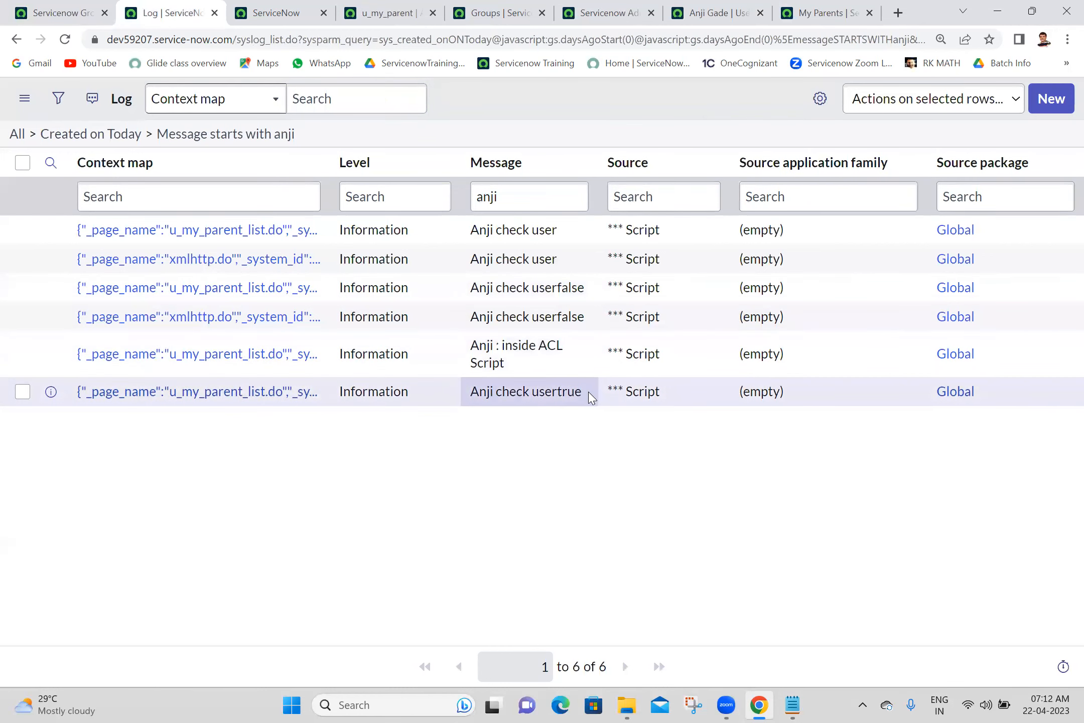
{"action": "triple_click", "coordinate": [540, 394]}
{"action": "left_click", "coordinate": [536, 438]}
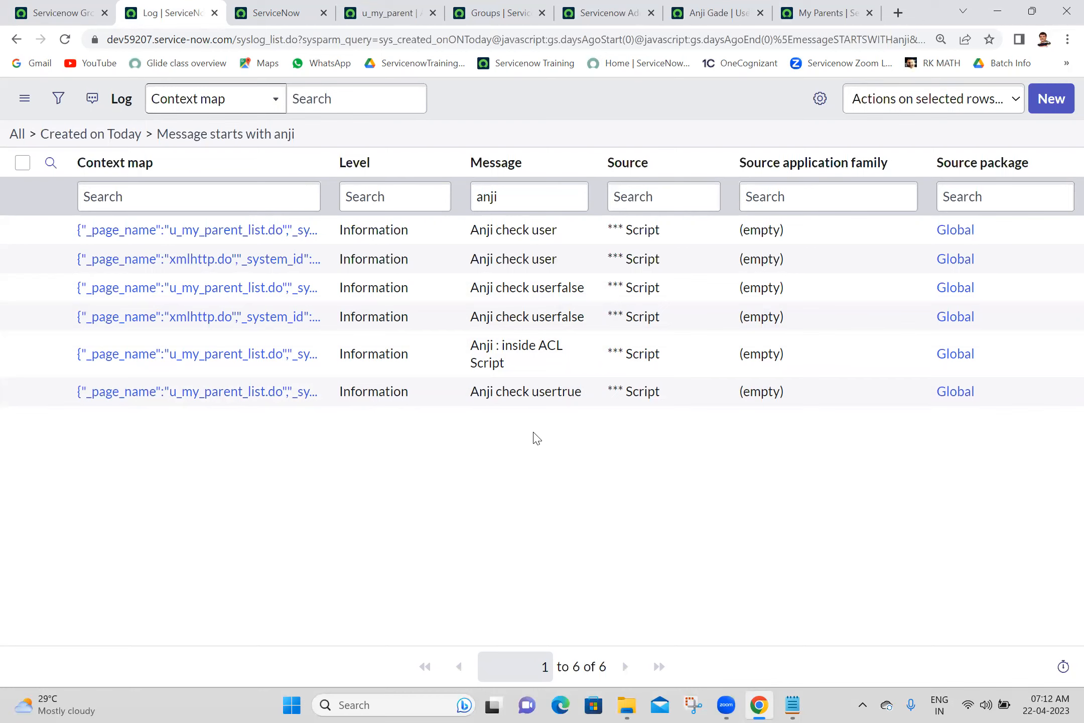
{"action": "left_click_drag", "start_coordinate": [516, 365], "coordinate": [453, 353]}
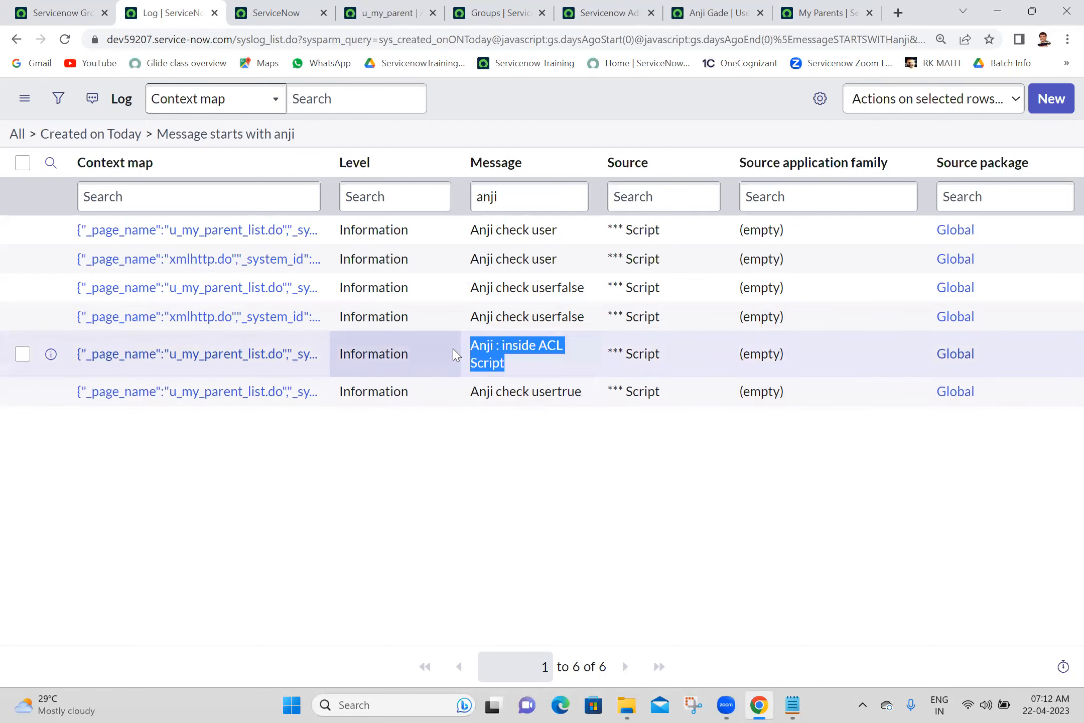
{"action": "left_click_drag", "start_coordinate": [578, 383], "coordinate": [492, 354]}
{"action": "left_click", "coordinate": [560, 490]}
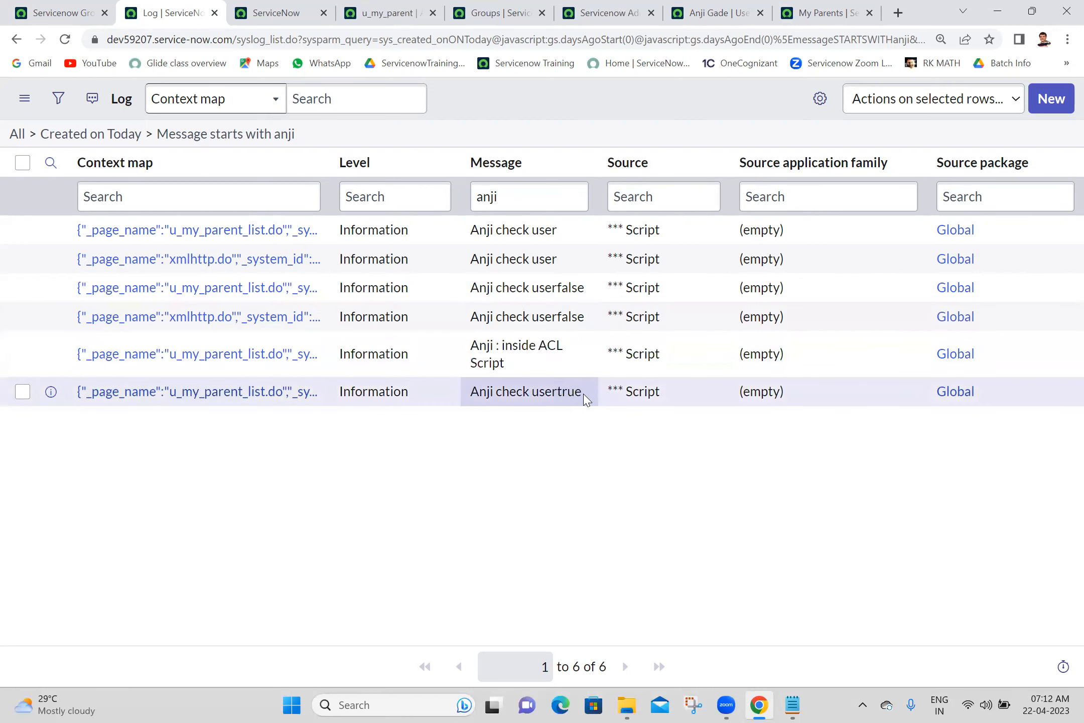
{"action": "left_click_drag", "start_coordinate": [578, 392], "coordinate": [477, 228]}
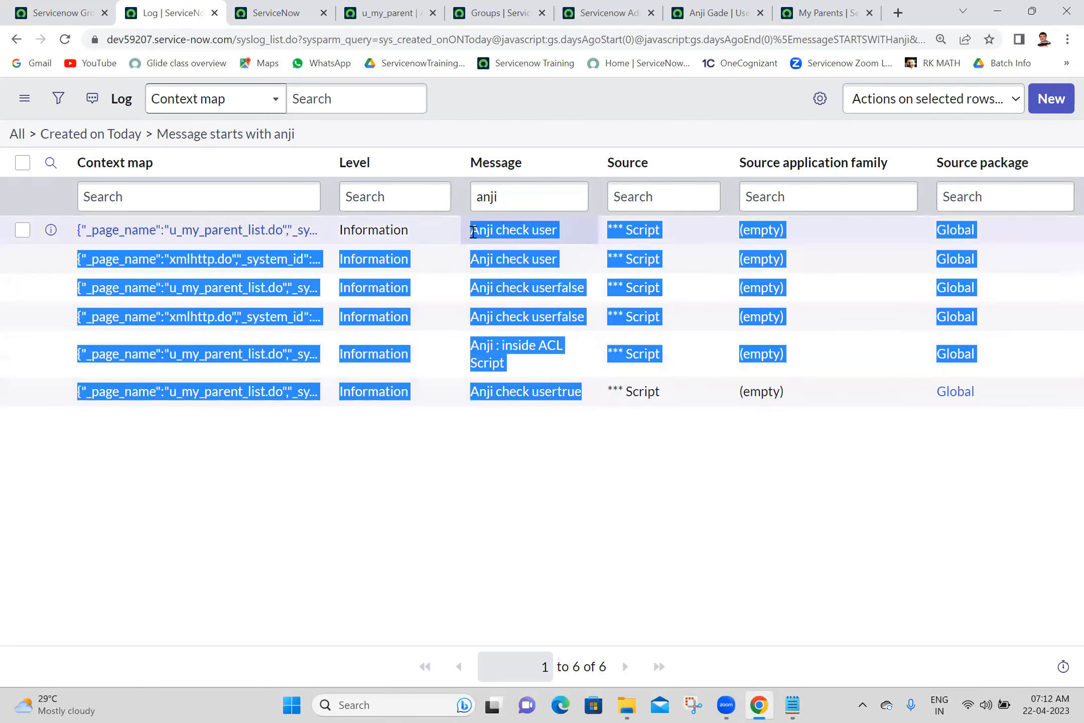
{"action": "left_click", "coordinate": [551, 169]}
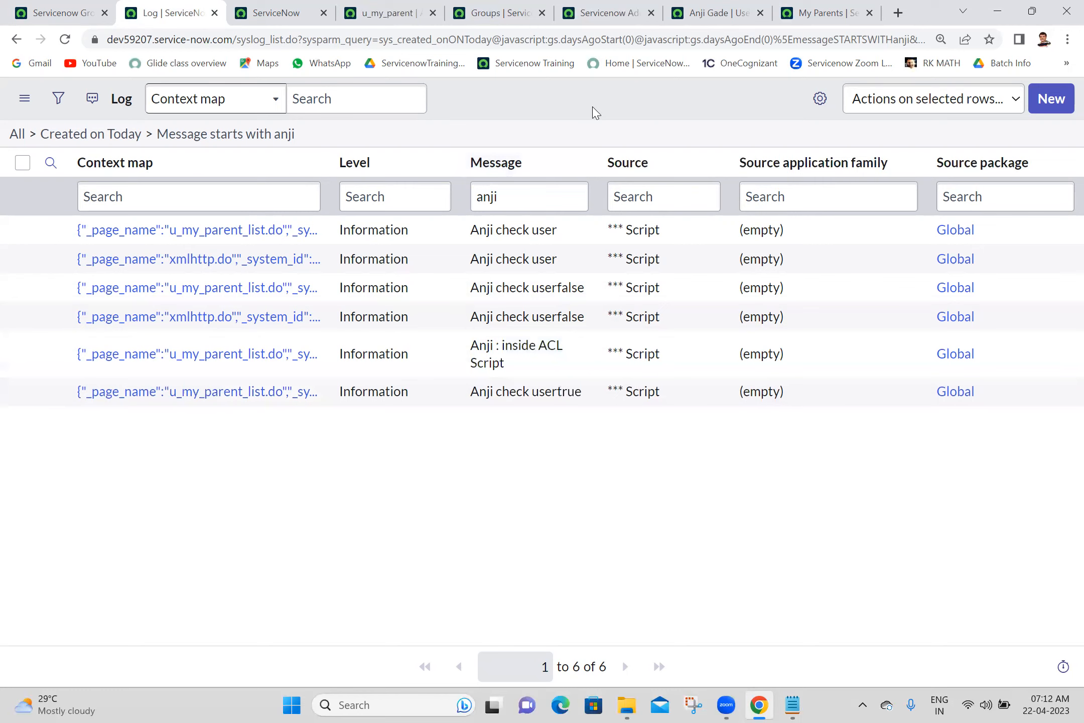
{"action": "left_click_drag", "start_coordinate": [592, 393], "coordinate": [479, 228]}
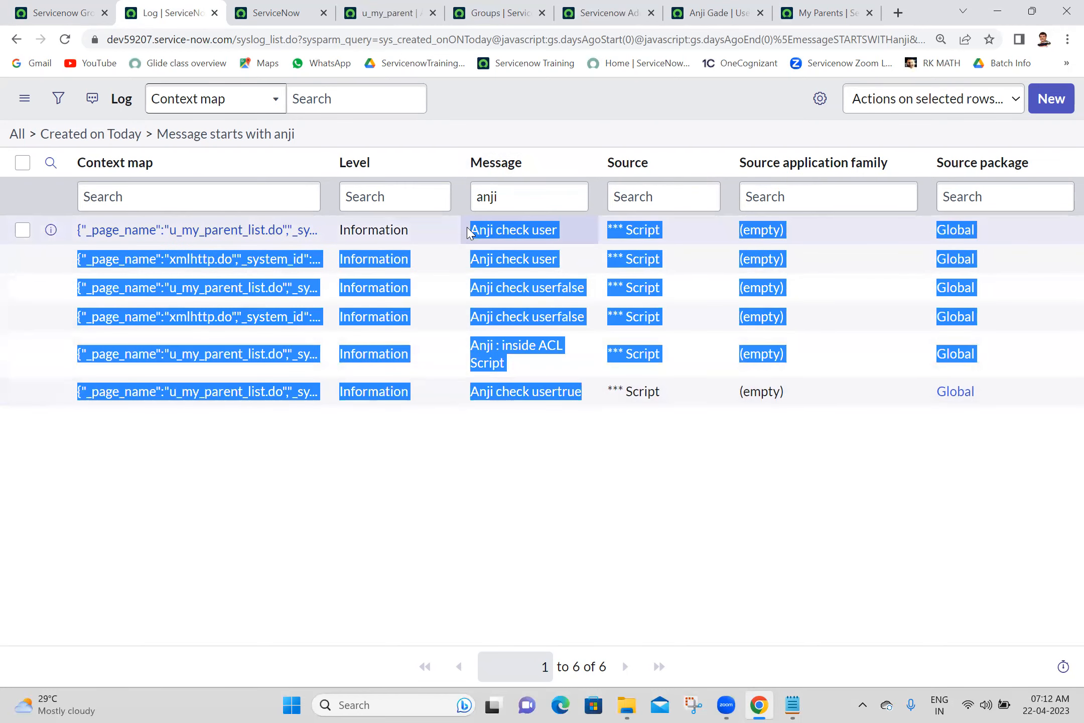
{"action": "left_click", "coordinate": [512, 100]}
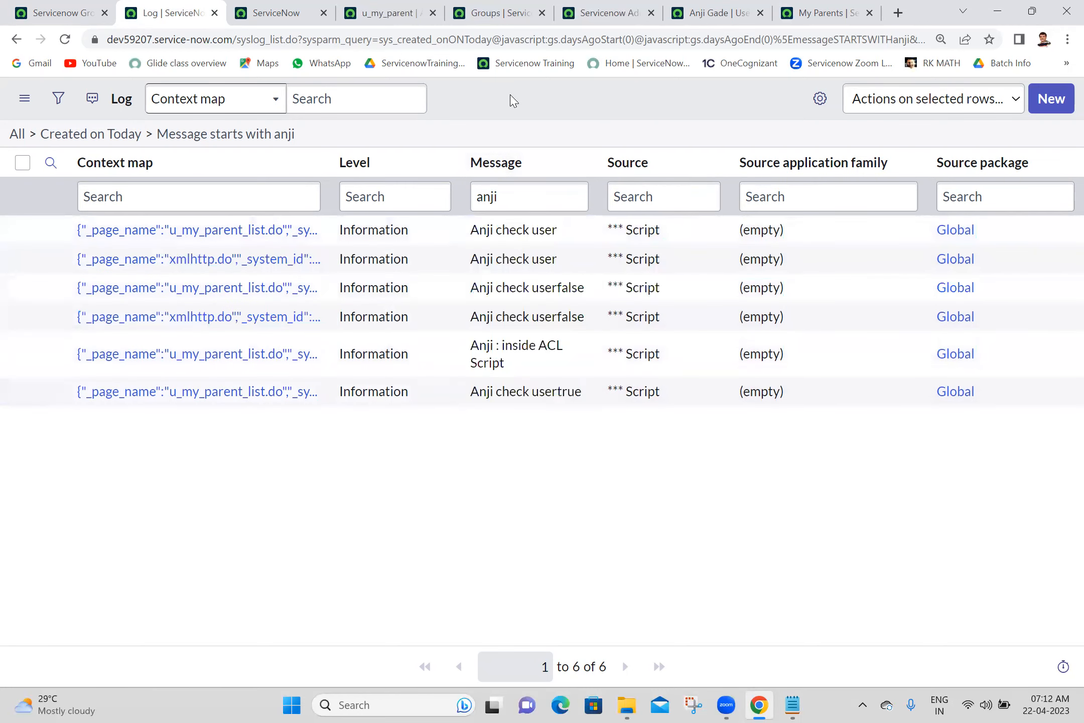
- From the dashboard's user menu, elevate the admin session with the security_admin role
{"action": "left_click", "coordinate": [68, 9]}
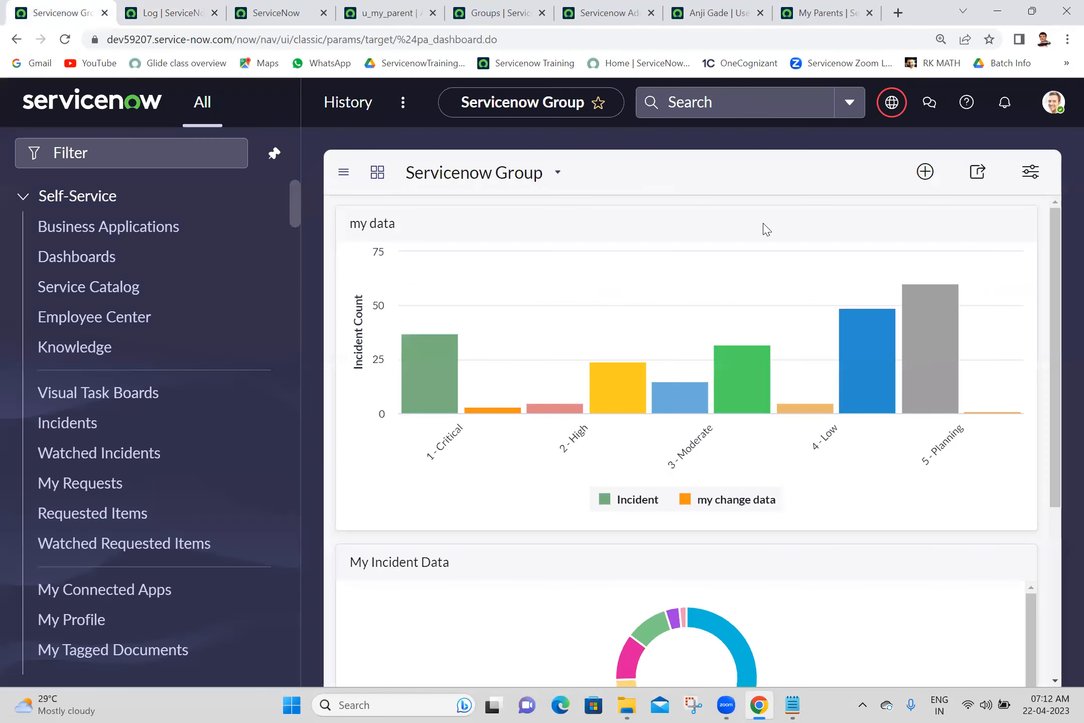
{"action": "left_click", "coordinate": [1060, 102]}
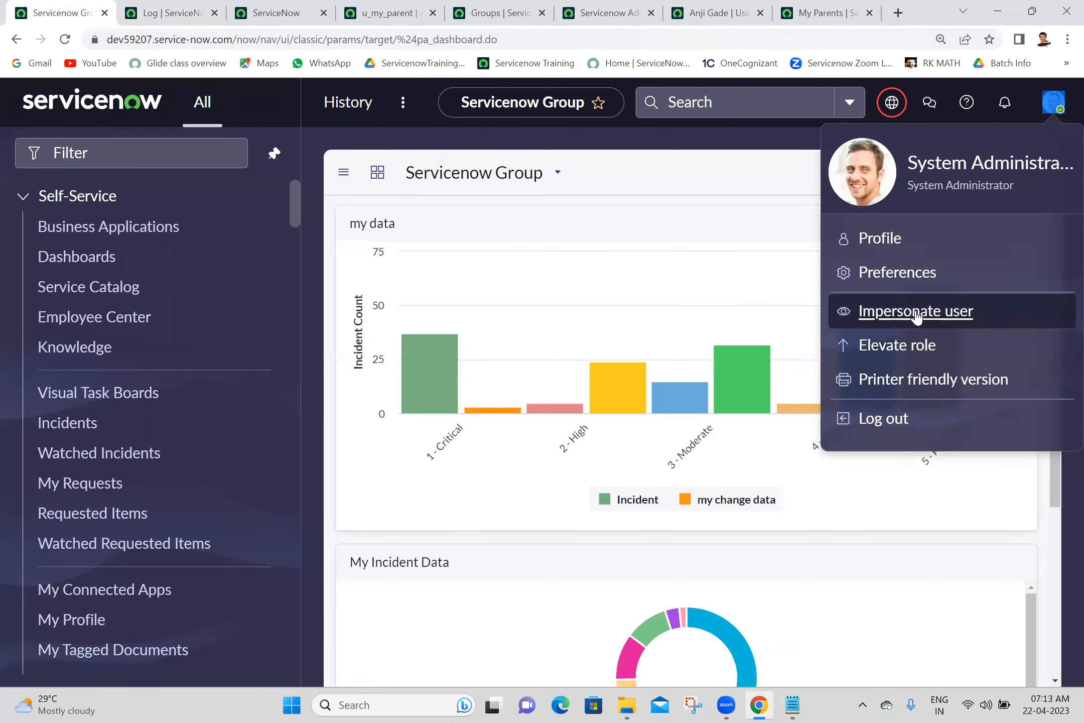
{"action": "left_click", "coordinate": [894, 346]}
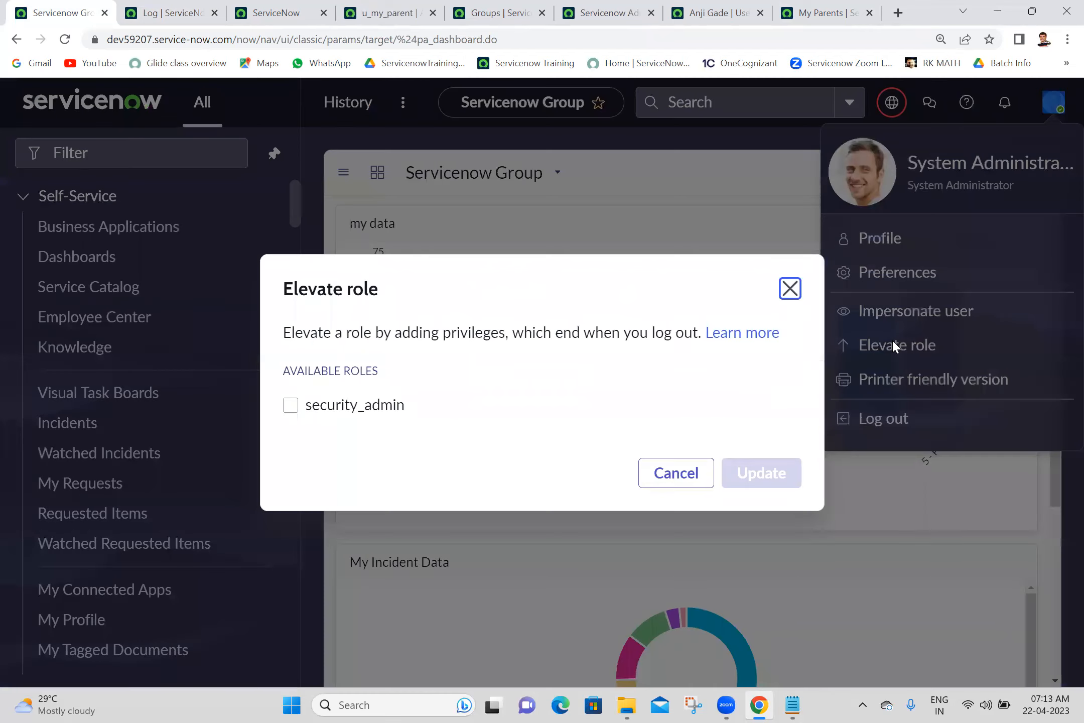
{"action": "left_click", "coordinate": [351, 389]}
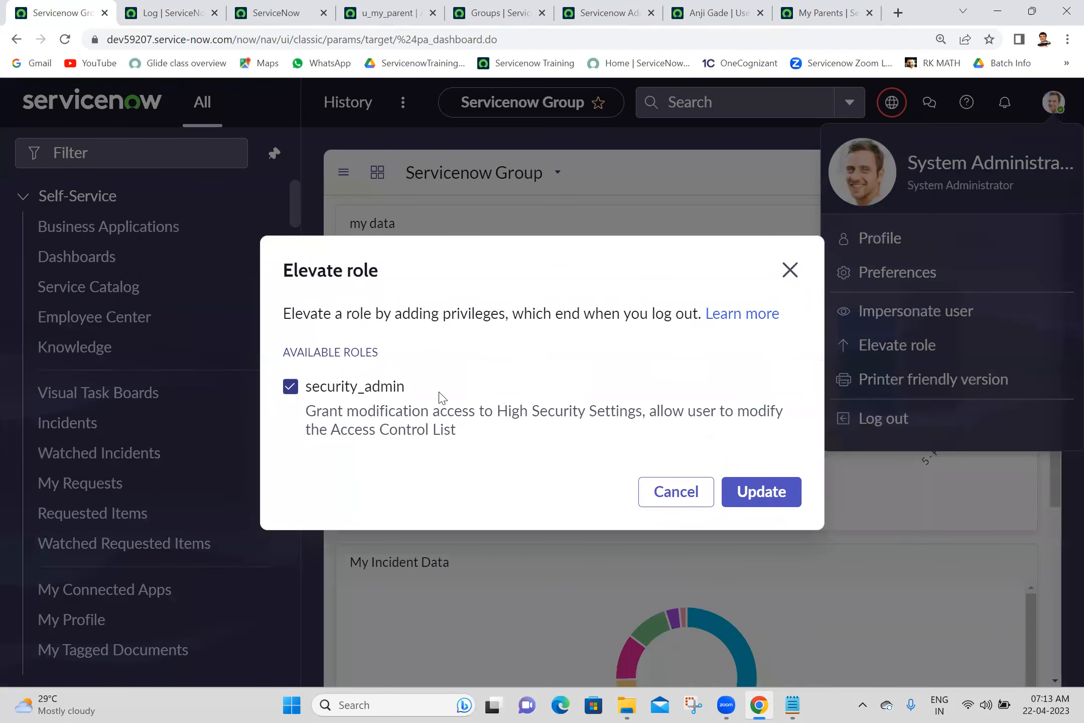
{"action": "left_click", "coordinate": [778, 494]}
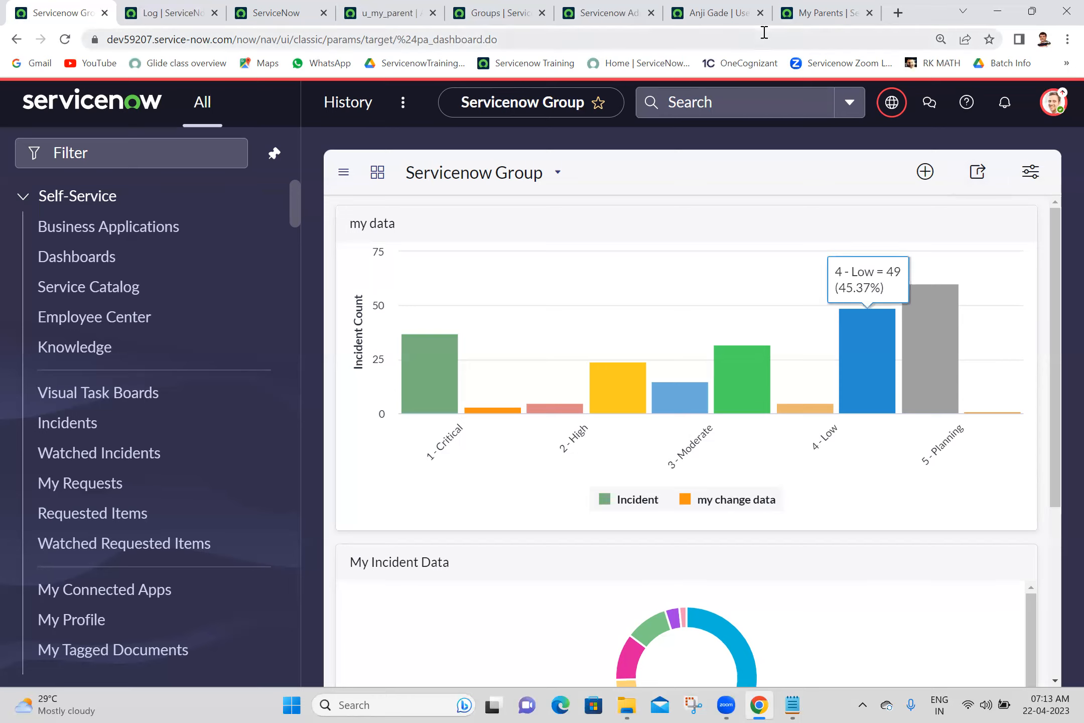
{"action": "left_click", "coordinate": [394, 15]}
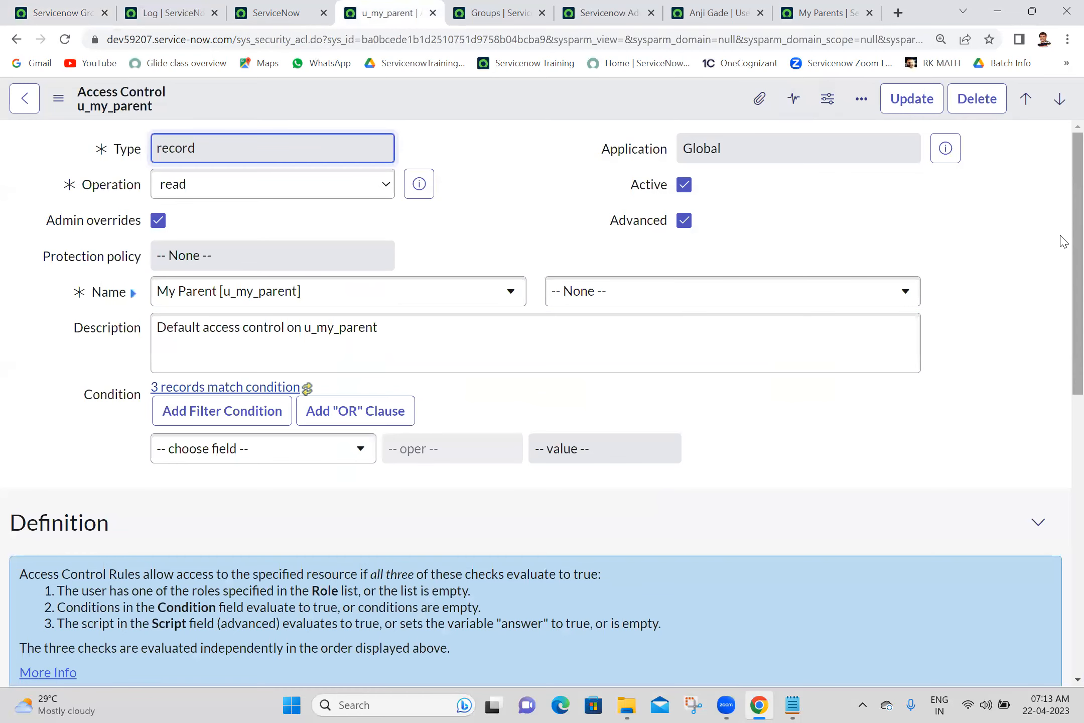
{"action": "scroll", "coordinate": [1063, 356], "scroll_direction": "down", "scroll_amount": 10}
{"action": "scroll", "coordinate": [1063, 522], "scroll_direction": "down", "scroll_amount": 1}
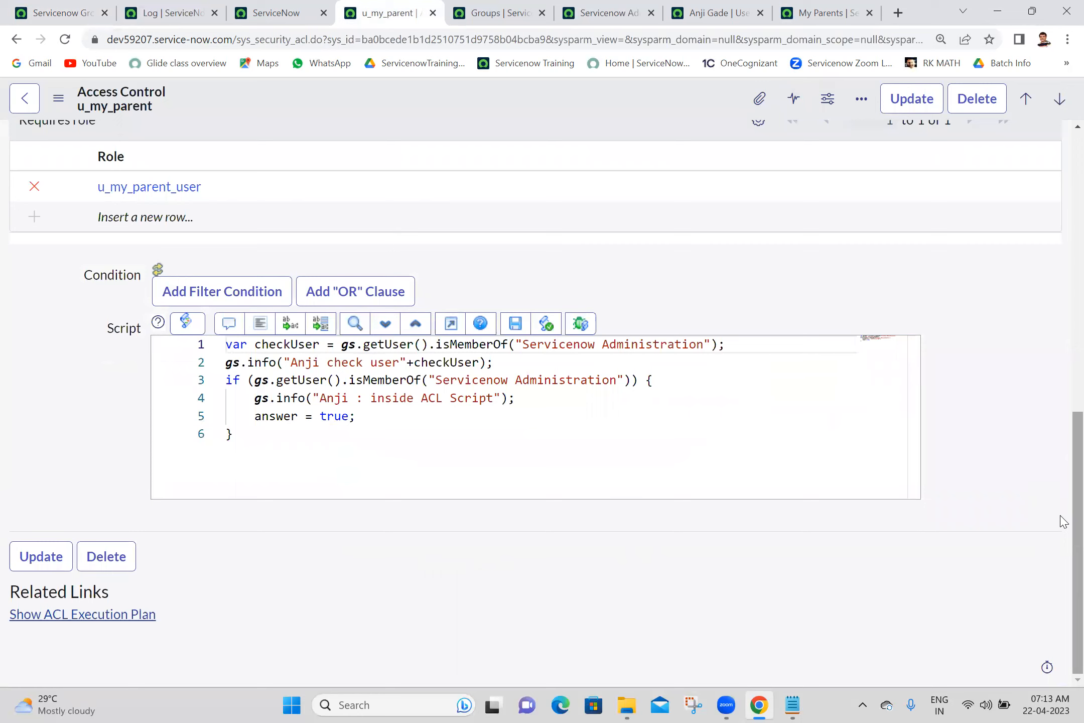
{"action": "double_click", "coordinate": [341, 417]}
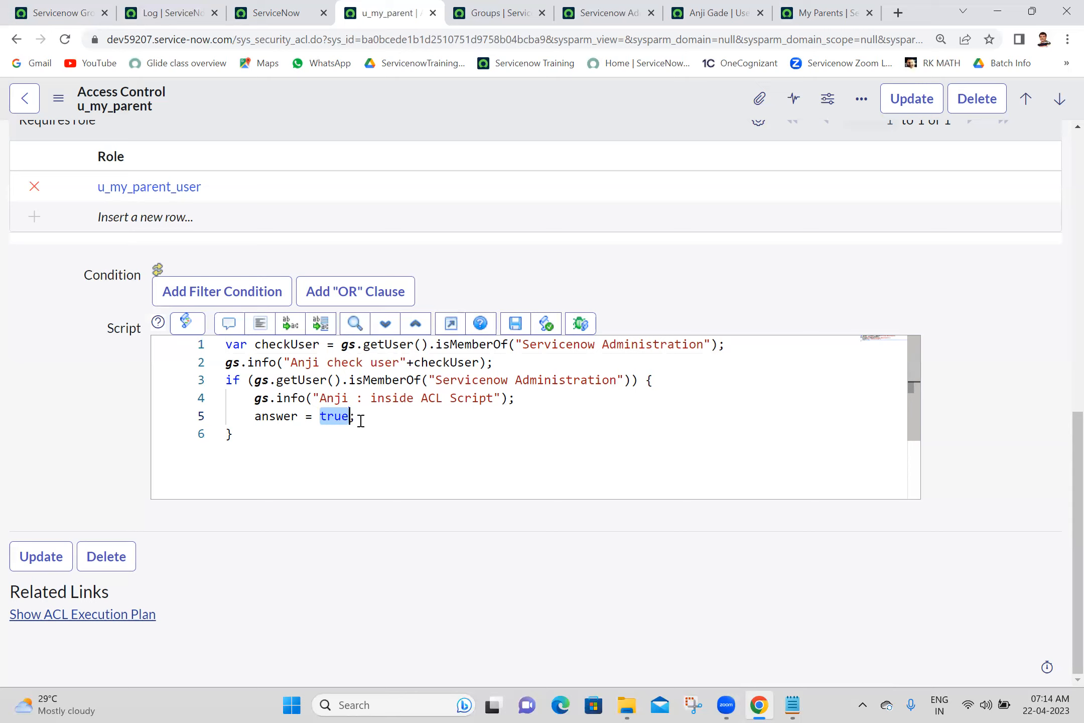
{"action": "key", "text": "ctrl+a"}
{"action": "left_click", "coordinate": [57, 13]}
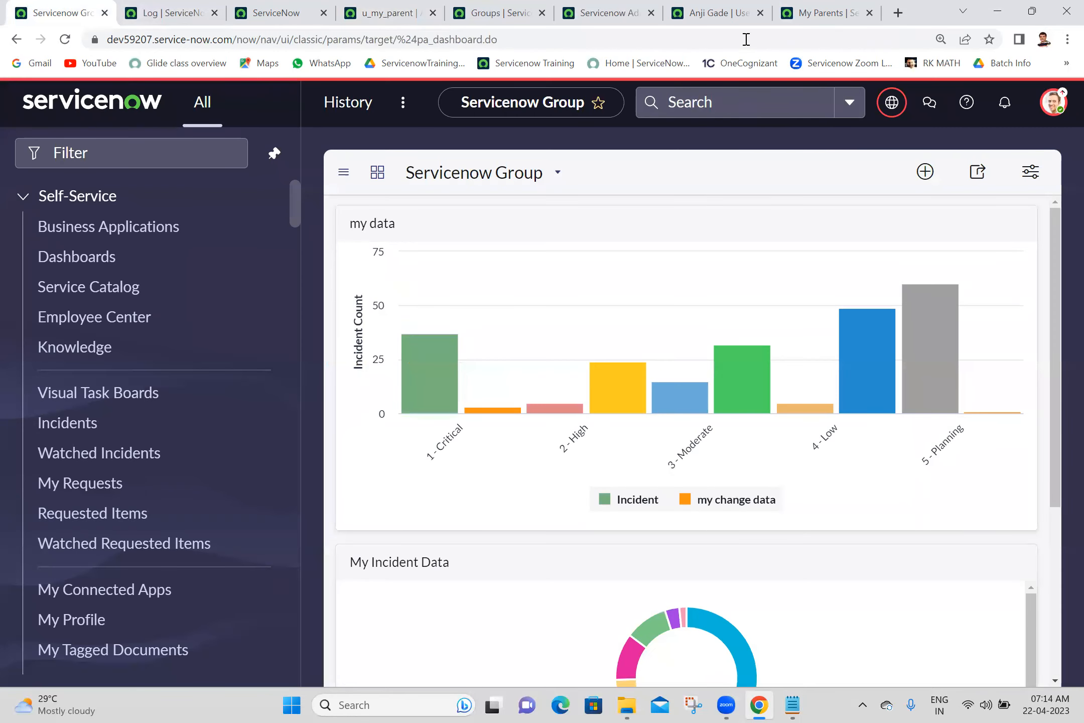
- Open the Servicenow Developer group record and show its Roles list
{"action": "left_click", "coordinate": [520, 10]}
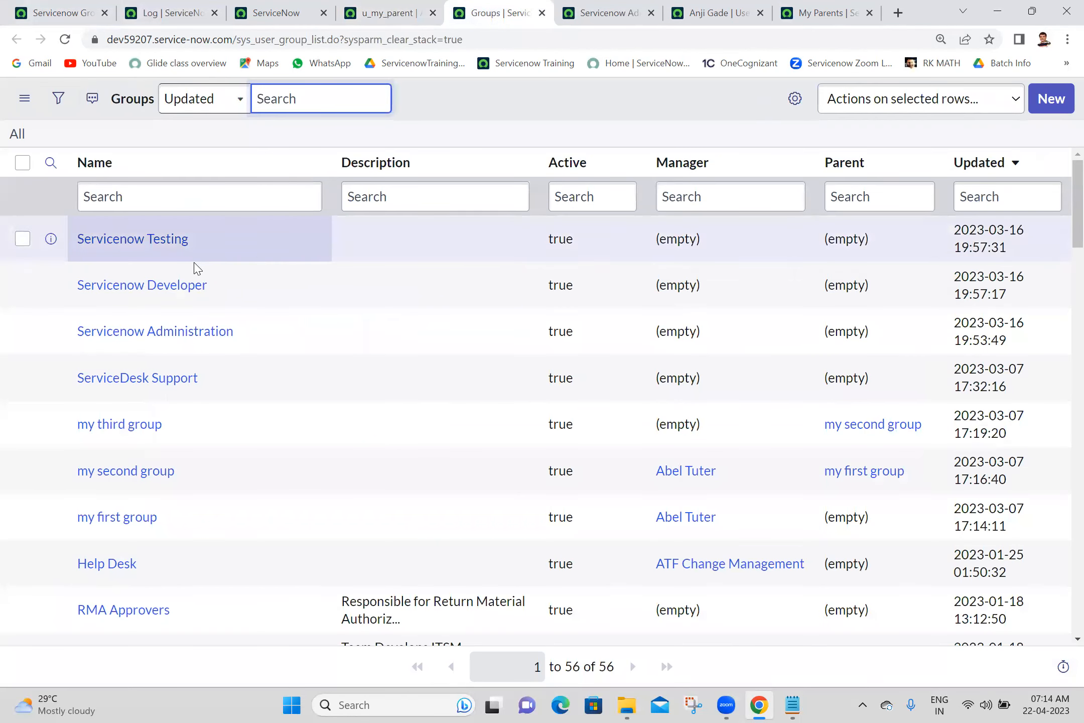
{"action": "left_click", "coordinate": [156, 289], "text": "ctrl"}
{"action": "left_click", "coordinate": [561, 7]}
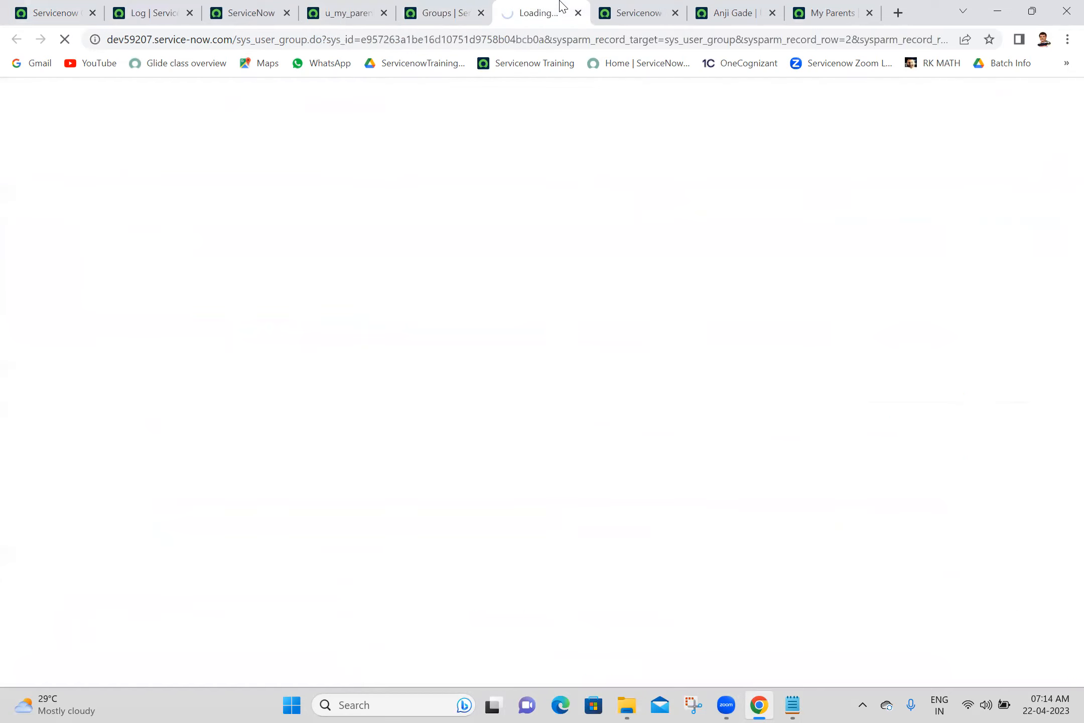
{"action": "left_click", "coordinate": [533, 128]}
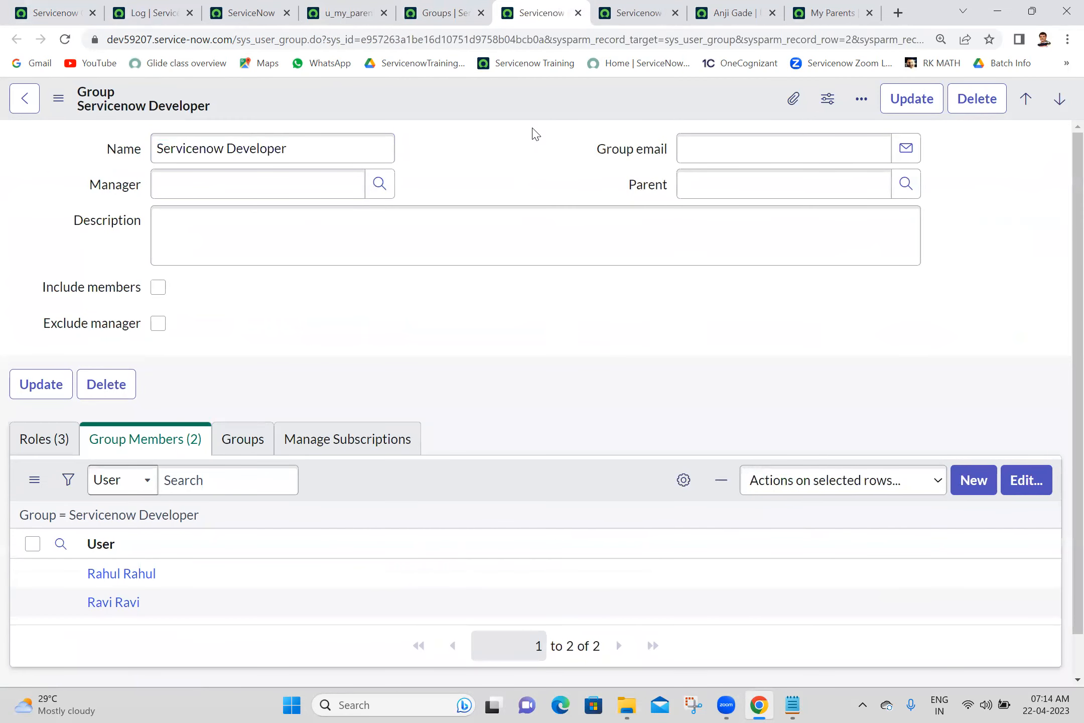
{"action": "scroll", "coordinate": [1060, 311], "scroll_direction": "down", "scroll_amount": 1}
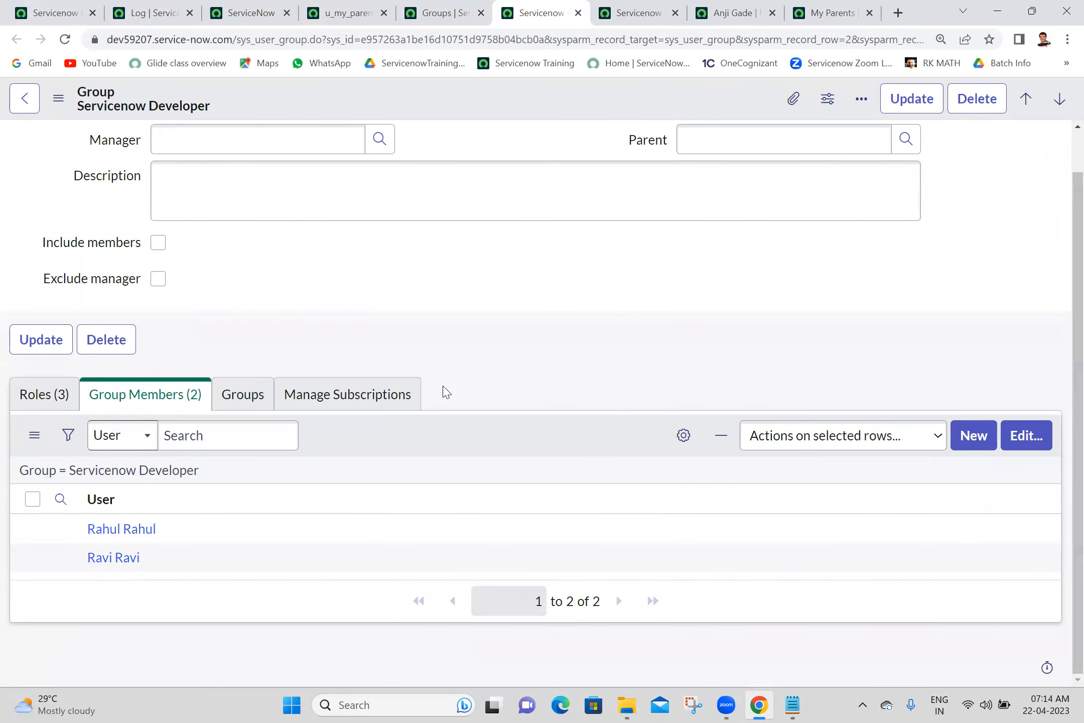
{"action": "left_click", "coordinate": [37, 402]}
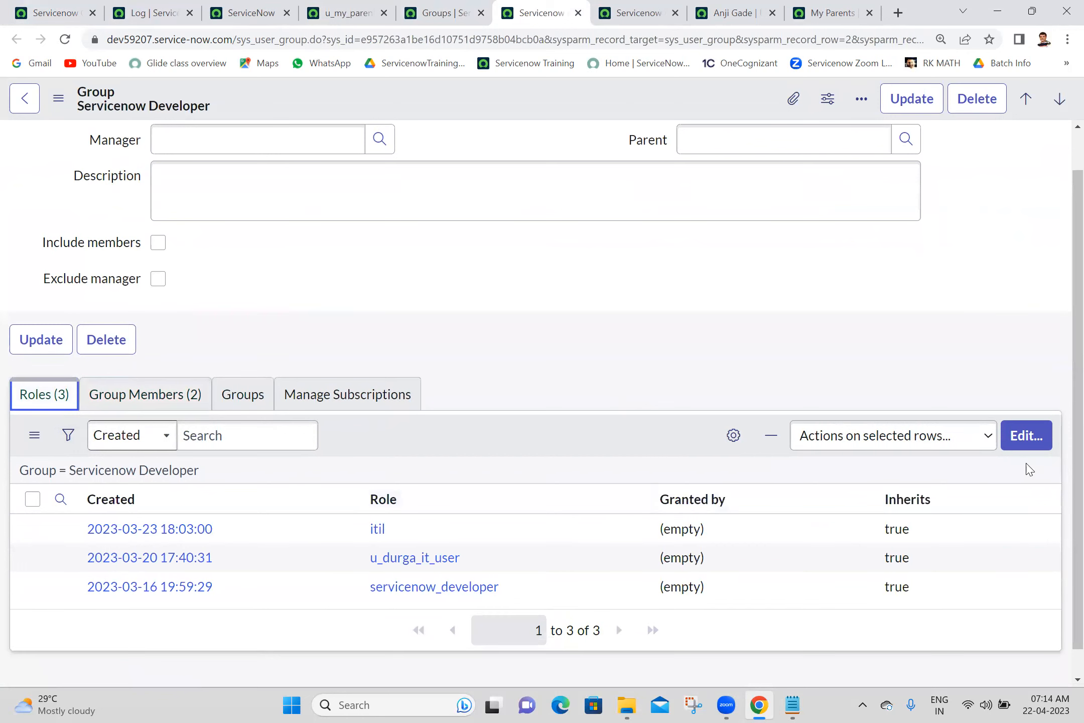
- Add the u_my_parent_user role to the group's Roles List and save
{"action": "left_click", "coordinate": [1034, 445]}
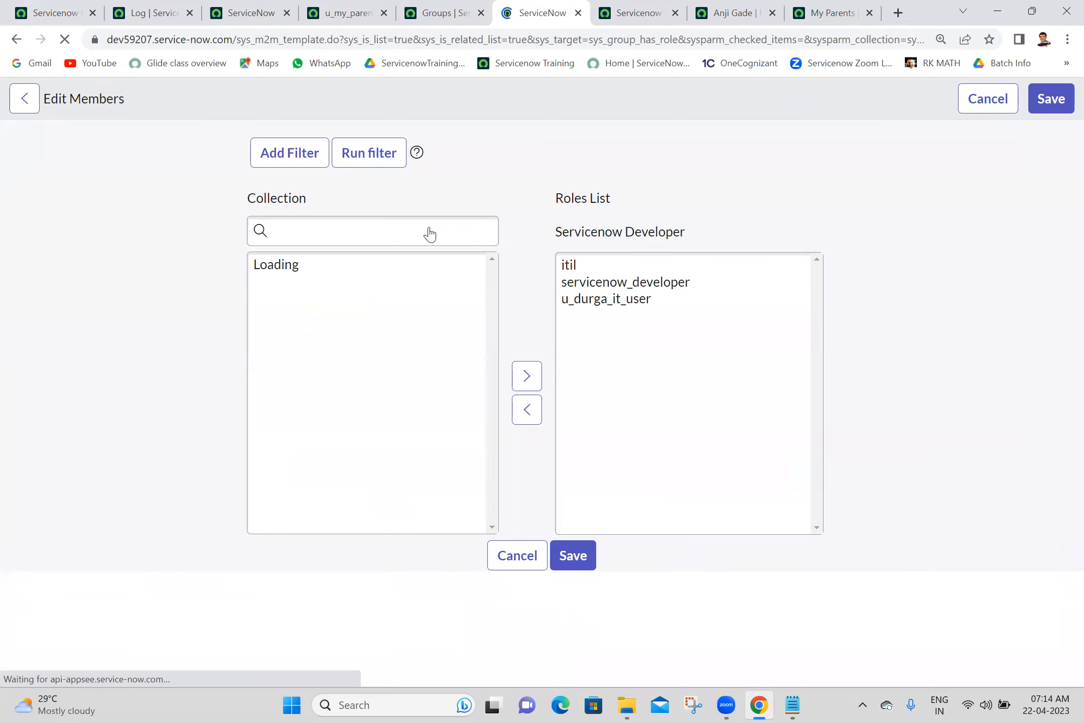
{"action": "left_click", "coordinate": [522, 197]}
{"action": "left_click", "coordinate": [364, 331]}
{"action": "type", "text": "my"}
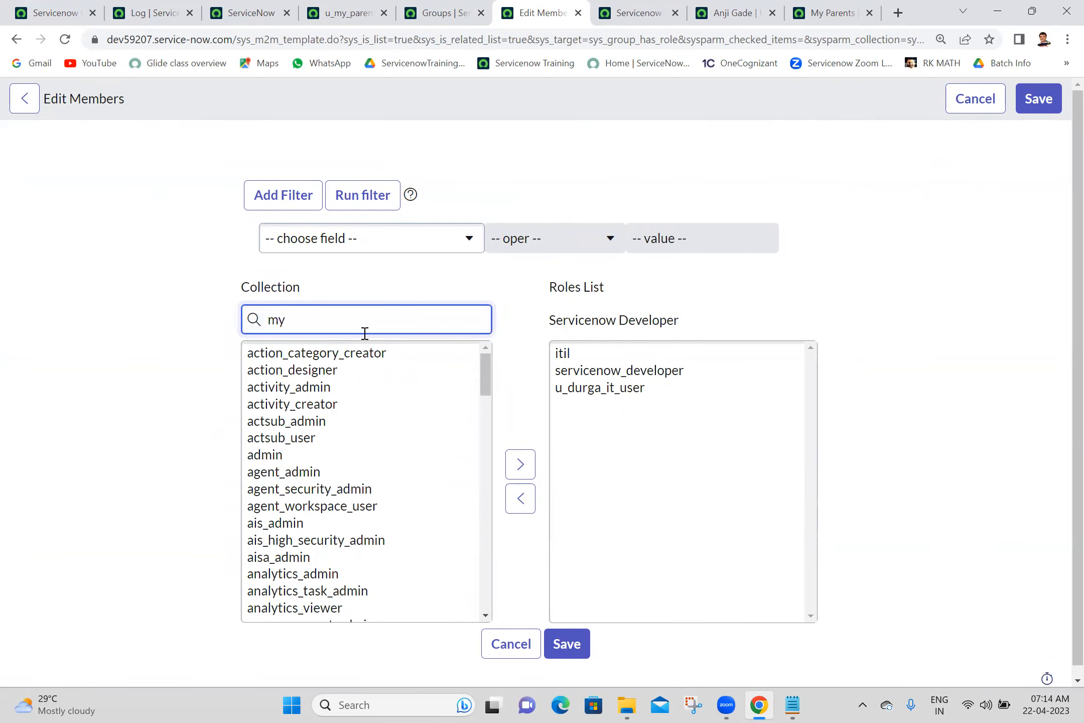
{"action": "key", "text": "BackSpace"}
{"action": "key", "text": "BackSpace"}
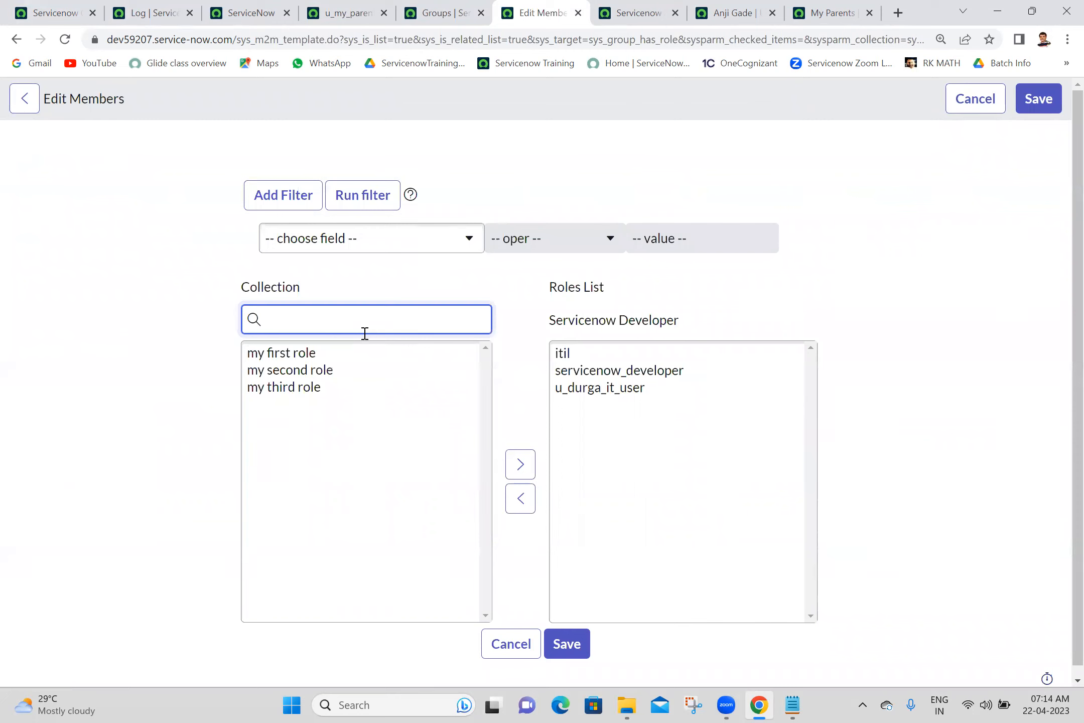
{"action": "type", "text": "u_my"}
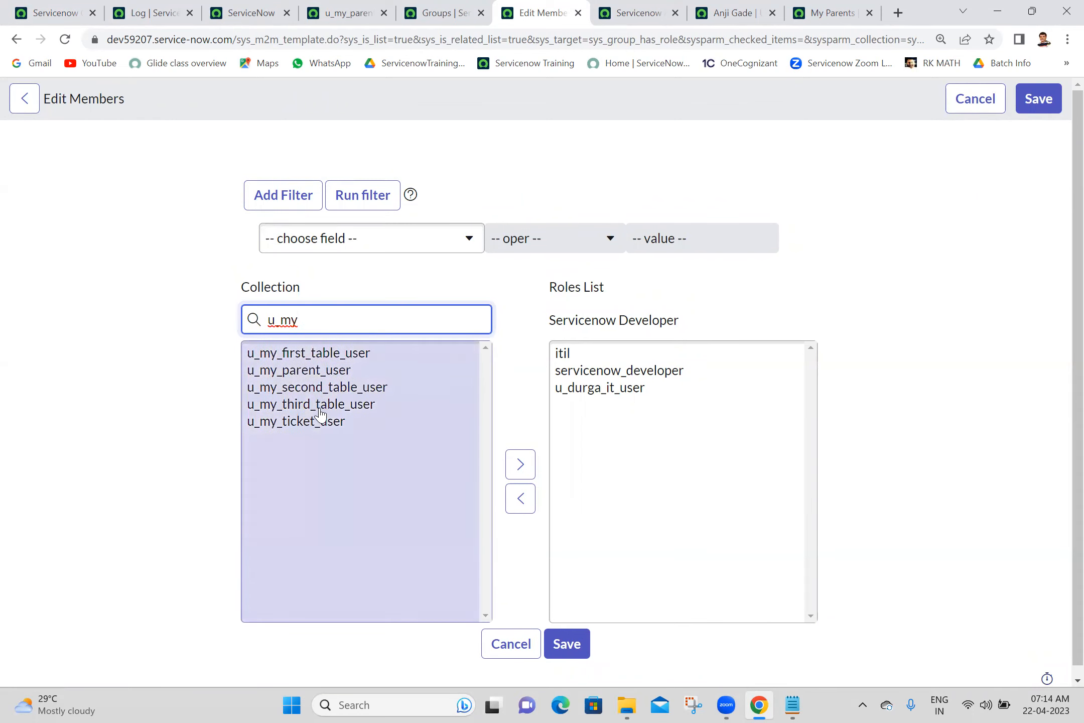
{"action": "double_click", "coordinate": [342, 370]}
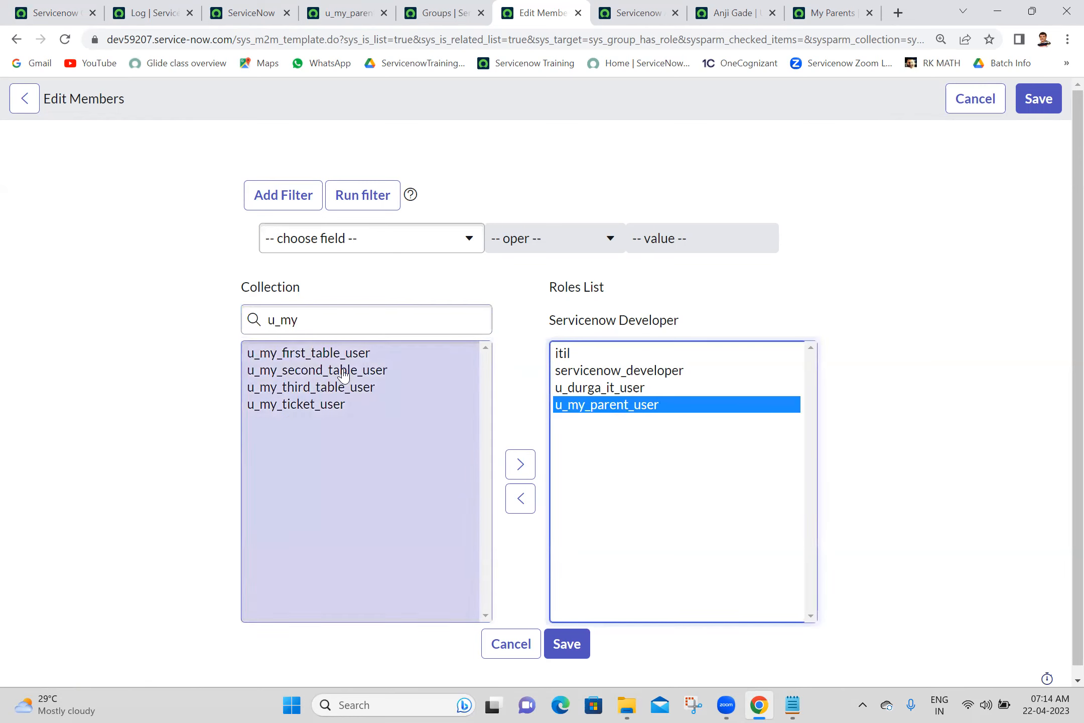
{"action": "left_click", "coordinate": [565, 645]}
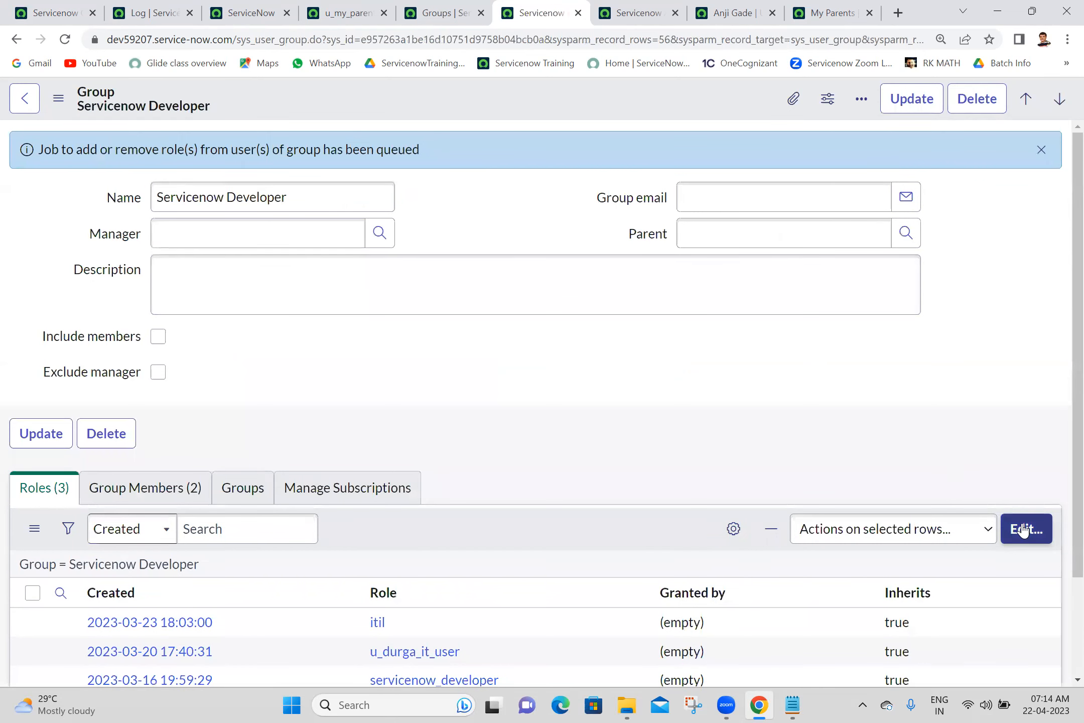
- Review the two members of the Servicenow Developer group
{"action": "scroll", "coordinate": [1064, 605], "scroll_direction": "down", "scroll_amount": 3}
{"action": "scroll", "coordinate": [1064, 236], "scroll_direction": "up", "scroll_amount": 3}
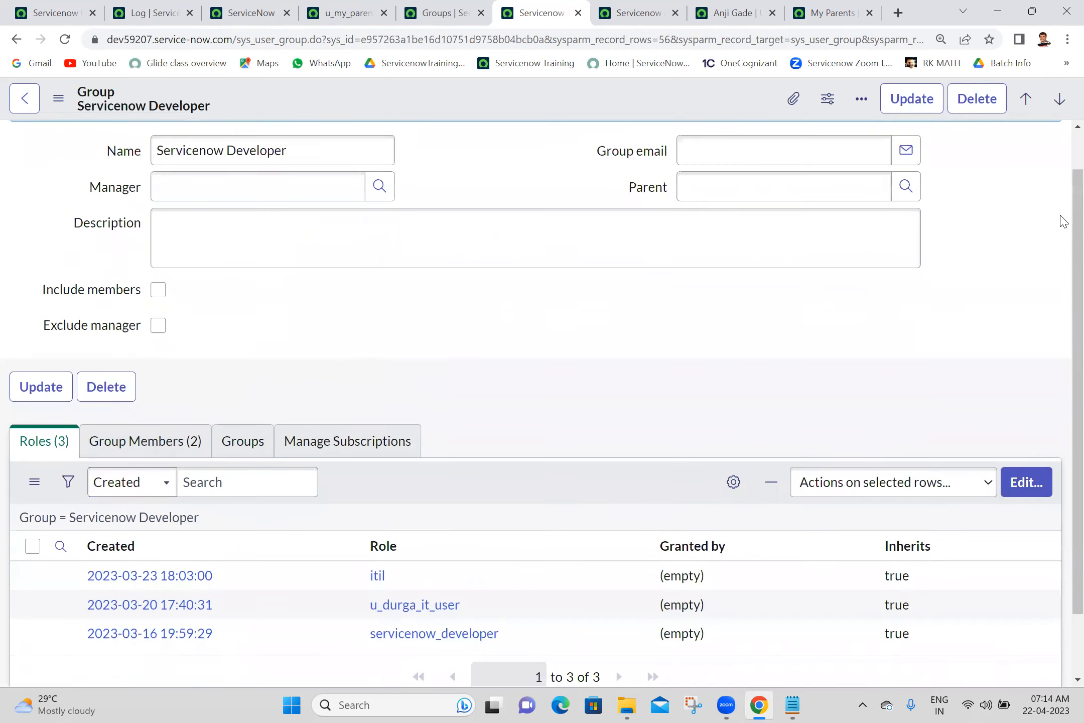
{"action": "left_click", "coordinate": [158, 496]}
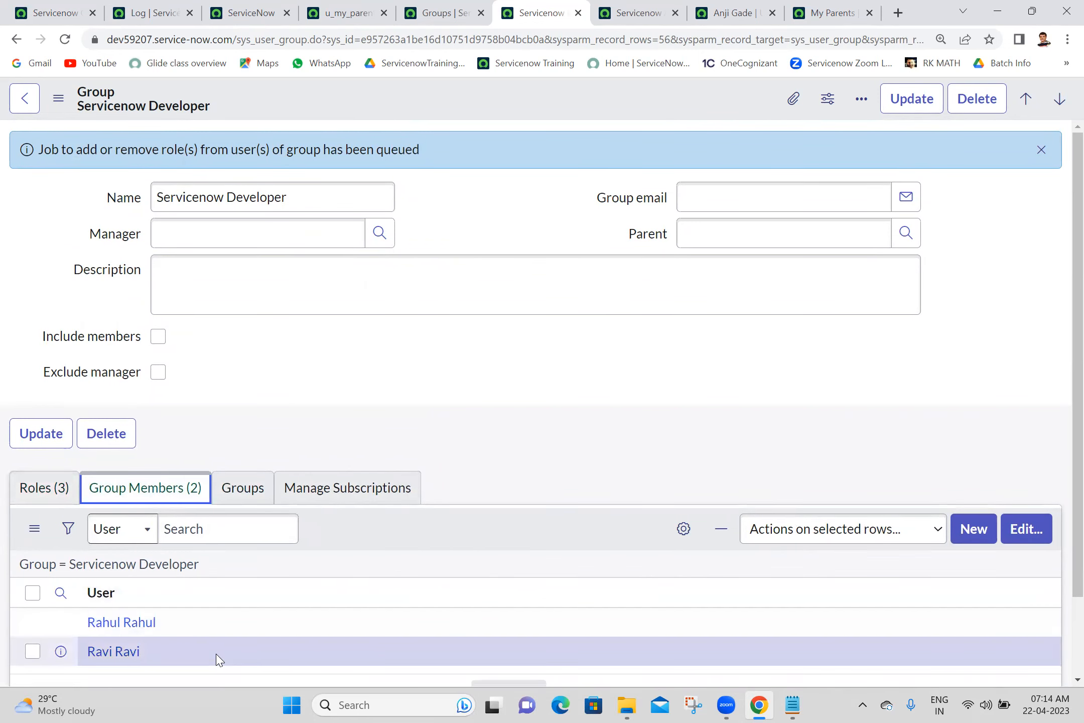
{"action": "scroll", "coordinate": [1064, 641], "scroll_direction": "down", "scroll_amount": 2}
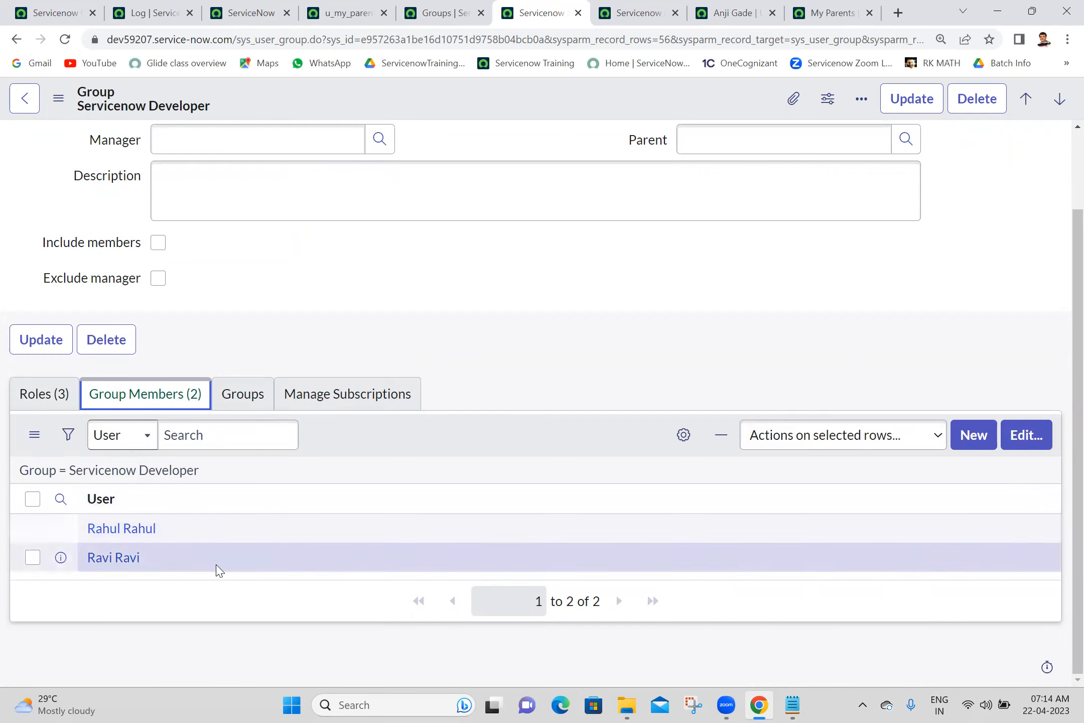
{"action": "left_click", "coordinate": [438, 317]}
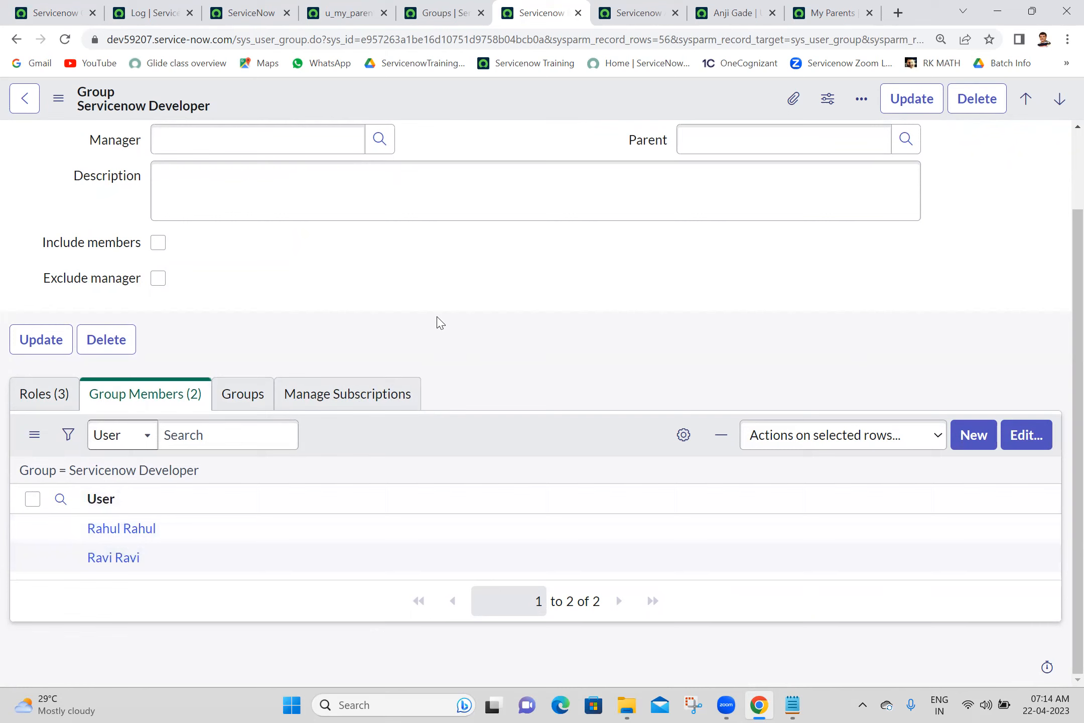
- Impersonate a Servicenow Developer group member and reload My Parents, now showing 'No records to display'
{"action": "left_click", "coordinate": [35, 7]}
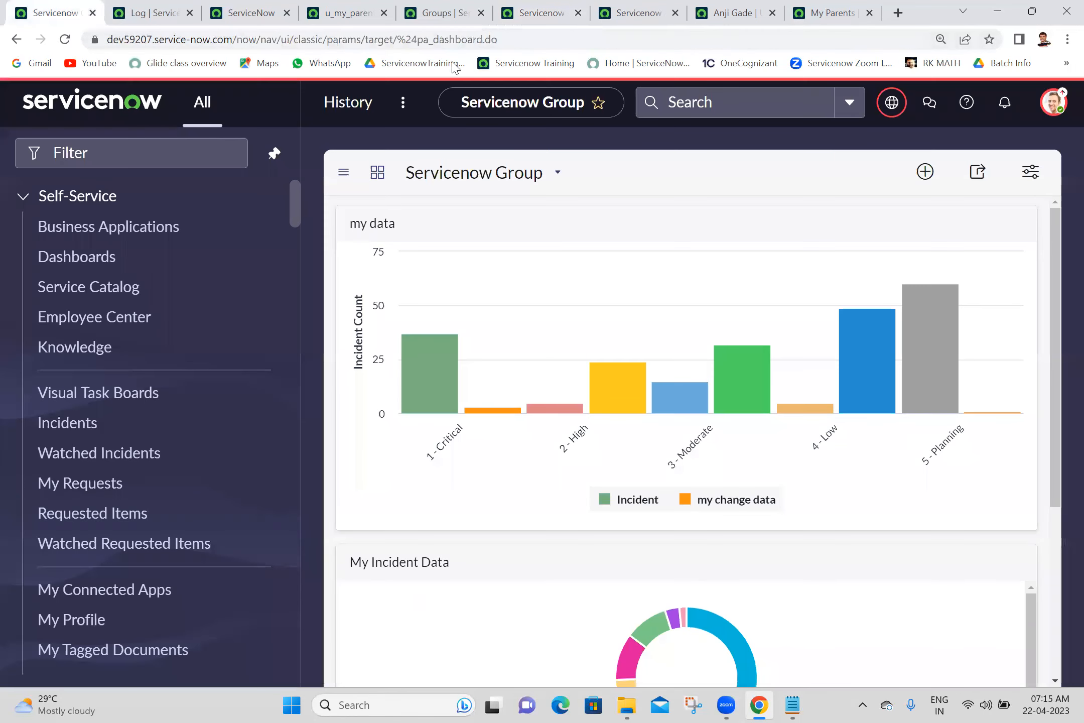
{"action": "left_click", "coordinate": [1053, 102]}
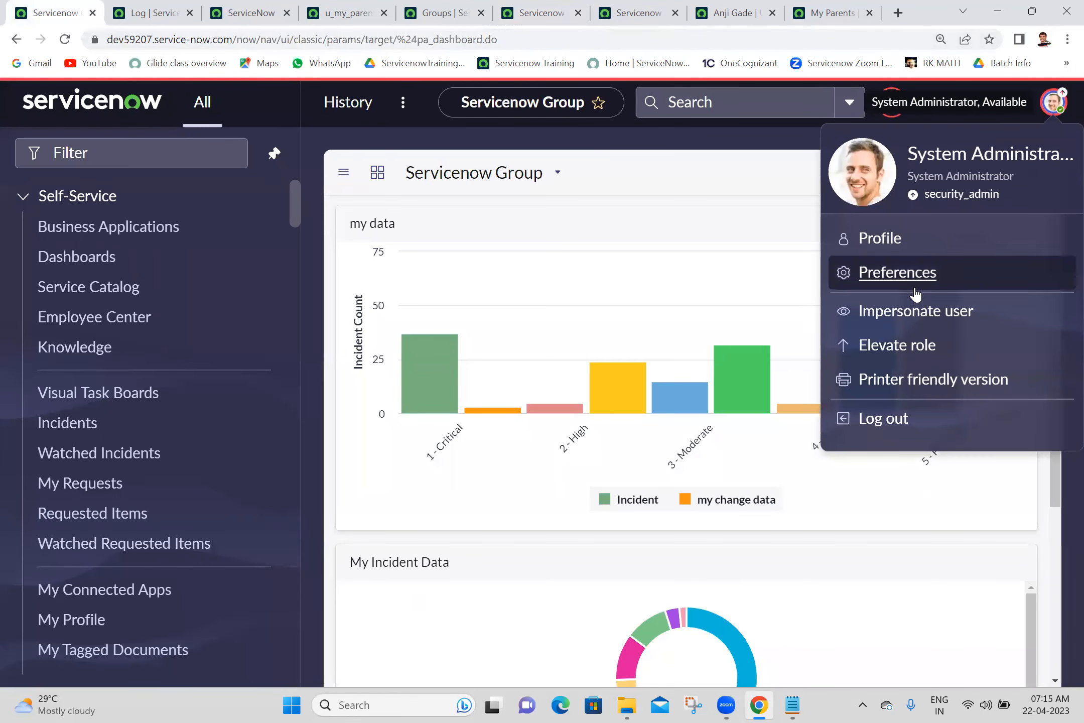
{"action": "left_click", "coordinate": [919, 312]}
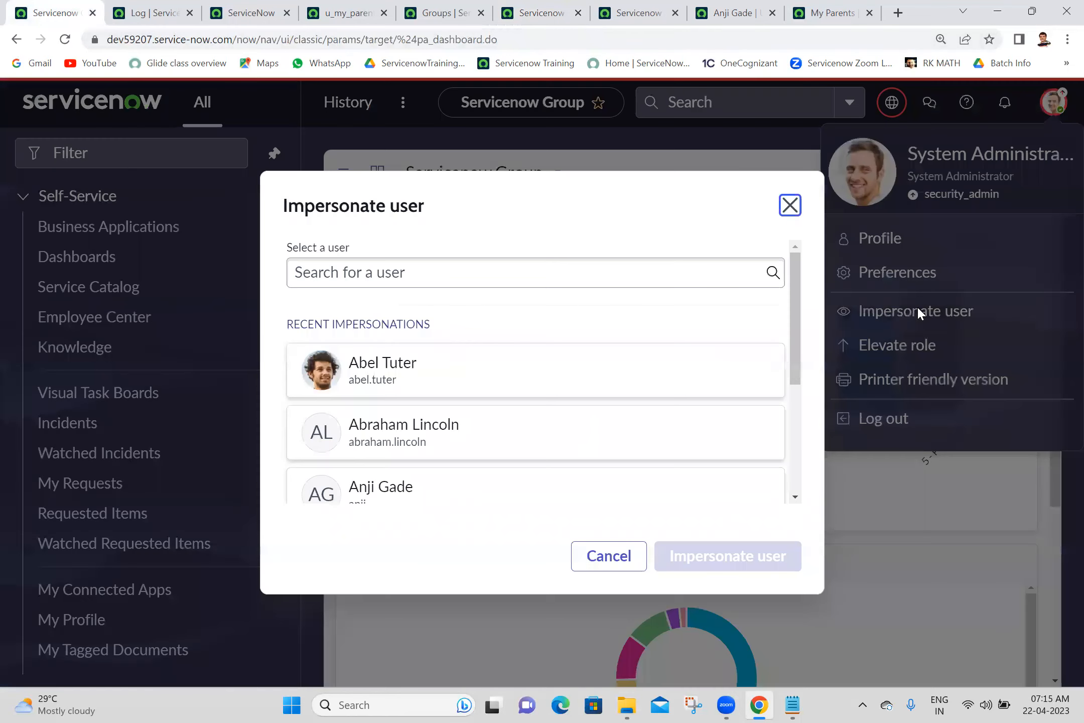
{"action": "scroll", "coordinate": [795, 468], "scroll_direction": "down", "scroll_amount": 5}
{"action": "left_click", "coordinate": [536, 437]}
{"action": "left_click", "coordinate": [713, 558]}
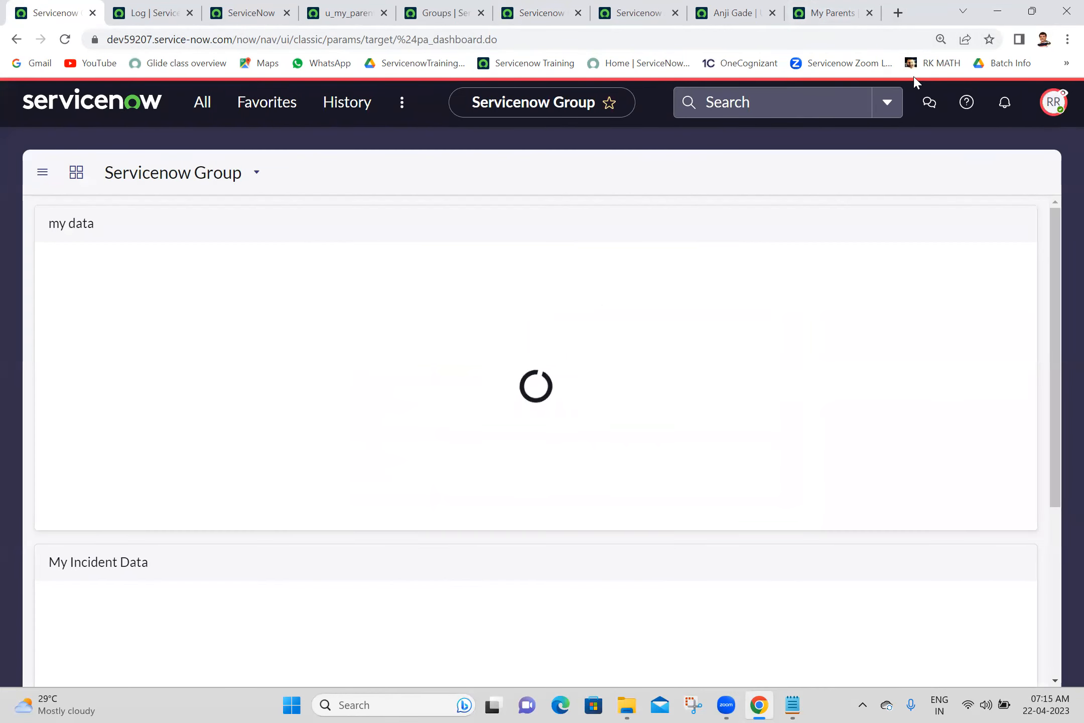
{"action": "left_click", "coordinate": [836, 20]}
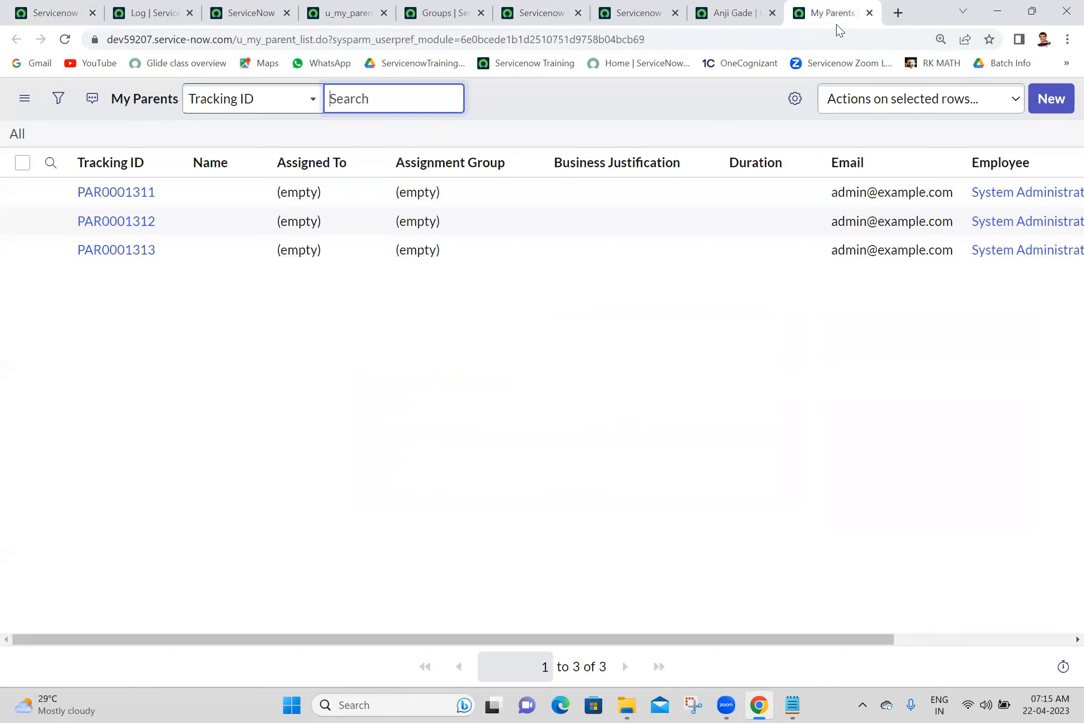
{"action": "left_click", "coordinate": [60, 43]}
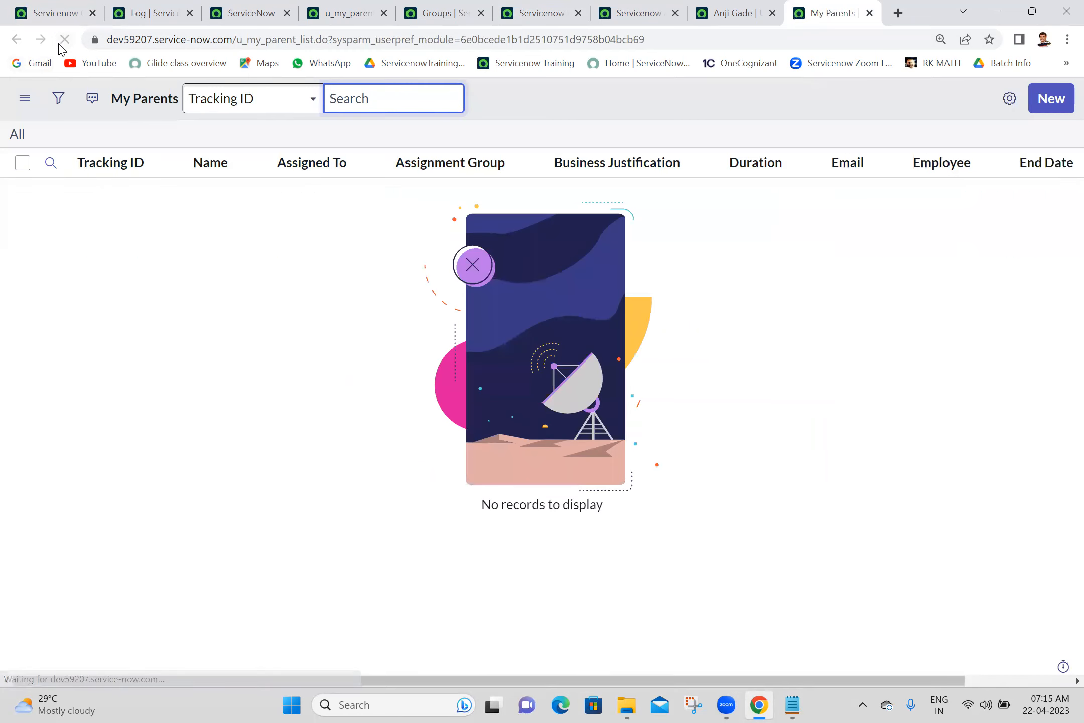
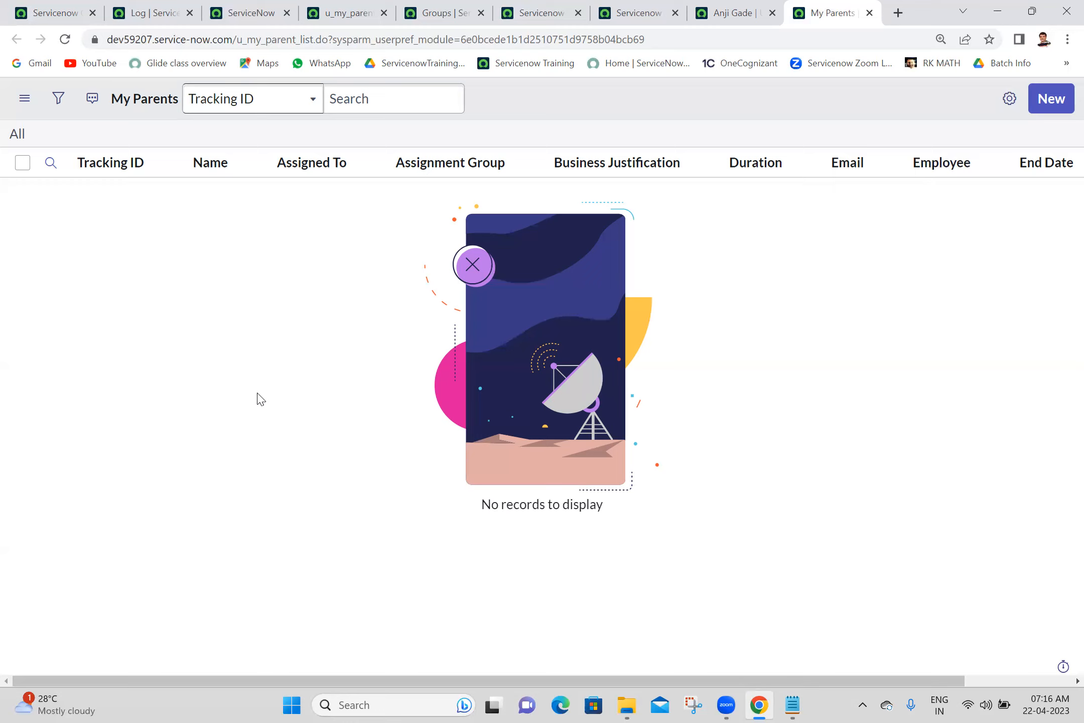
- Review the u_my_parent read ACL's script that grants access to Servicenow Administration members
{"action": "left_click", "coordinate": [346, 11]}
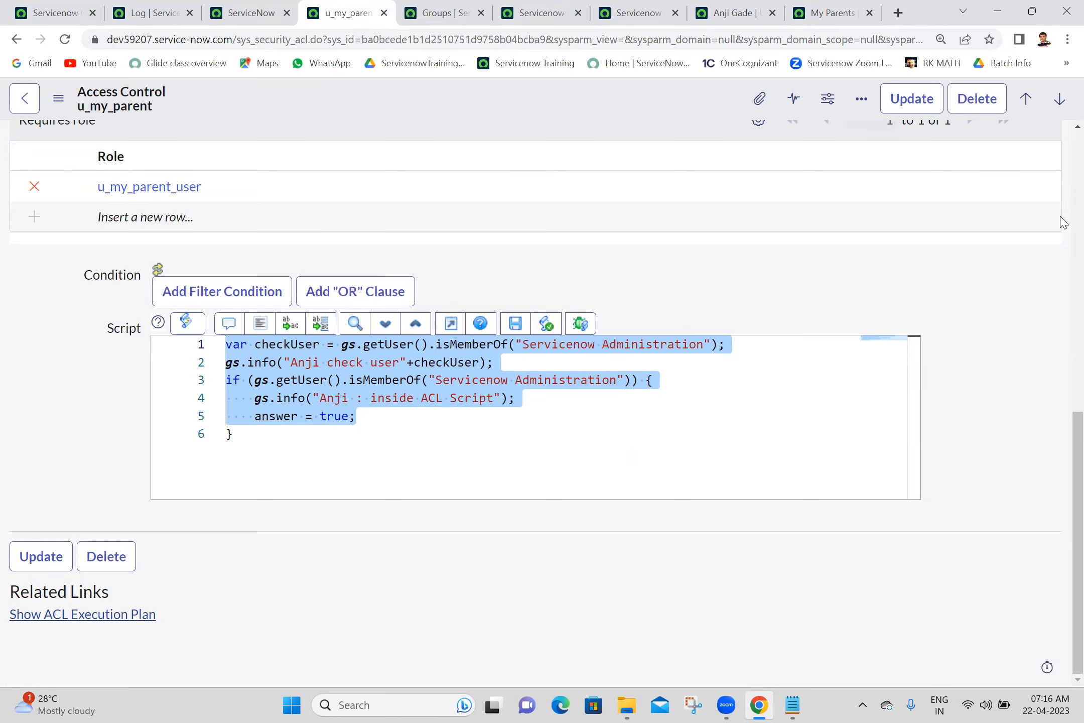
{"action": "scroll", "coordinate": [1064, 219], "scroll_direction": "up", "scroll_amount": 7}
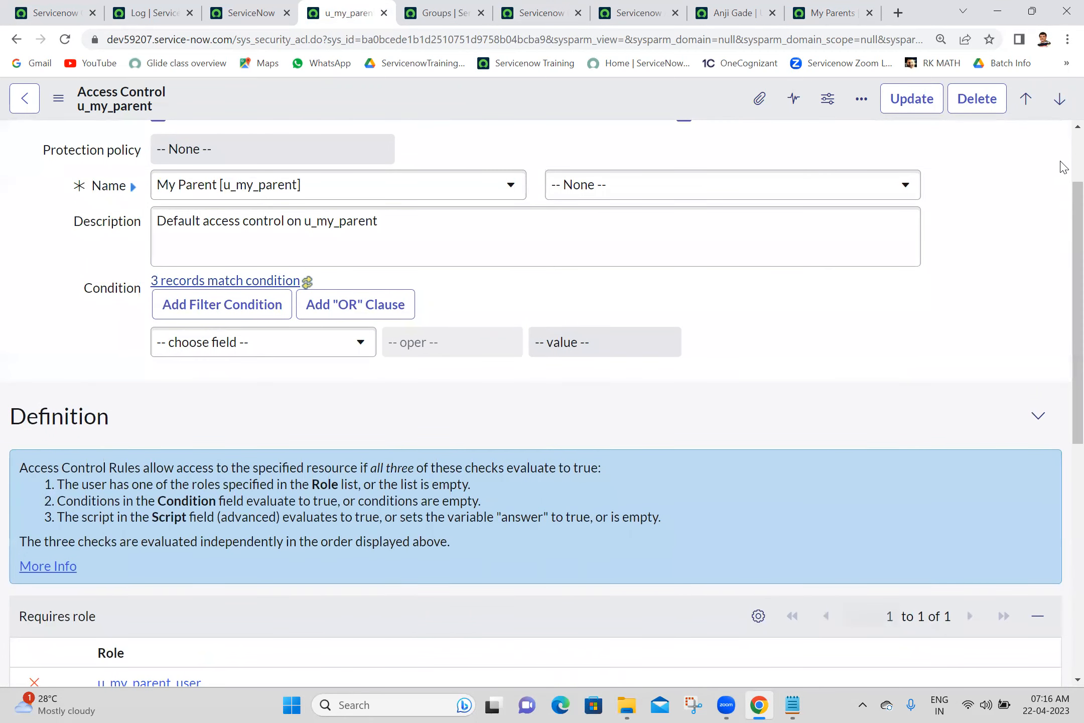
{"action": "scroll", "coordinate": [1064, 168], "scroll_direction": "up", "scroll_amount": 2}
{"action": "scroll", "coordinate": [1062, 166], "scroll_direction": "down", "scroll_amount": 10}
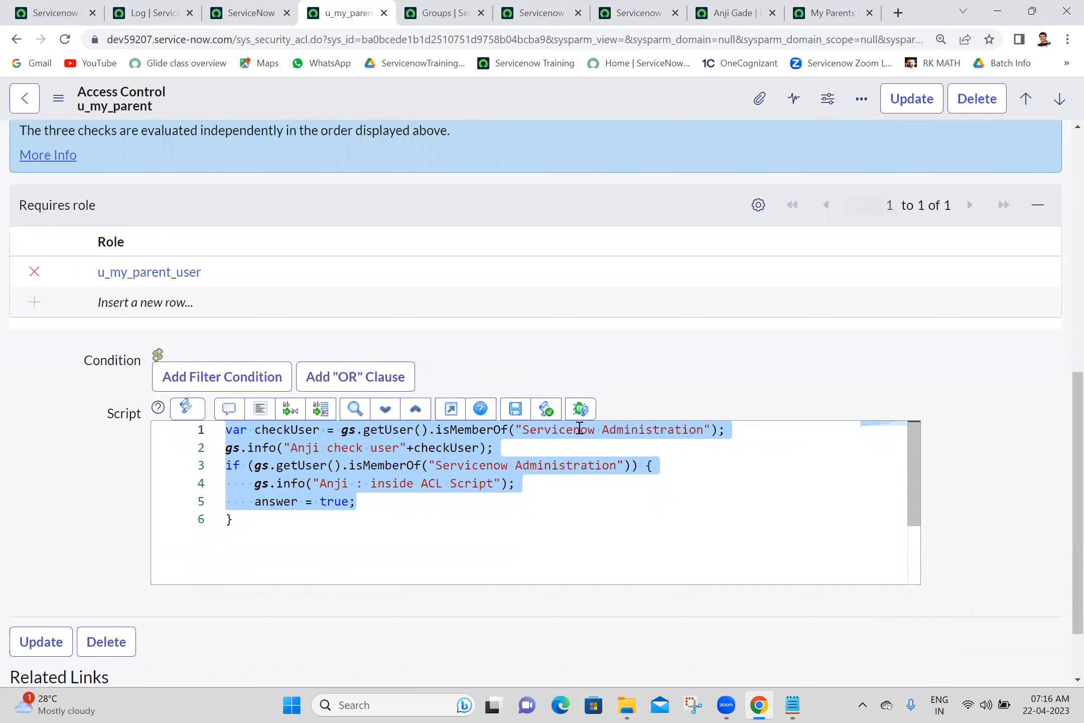
{"action": "left_click", "coordinate": [639, 309]}
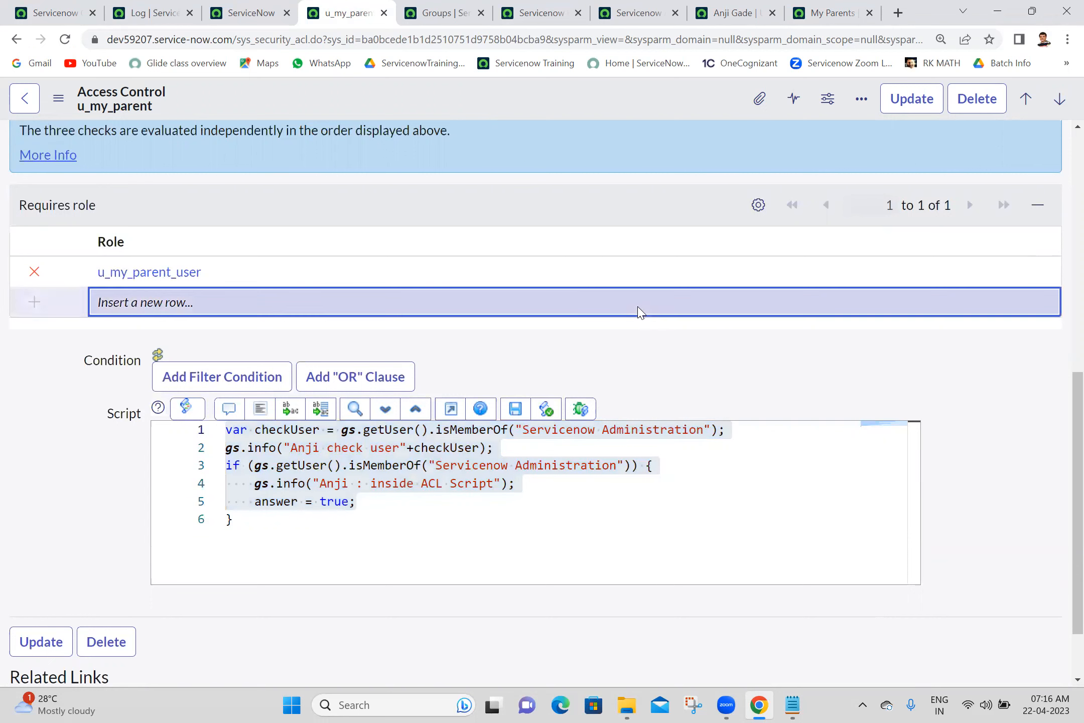
- Delete the checkUser and gs.info logging lines, keeping only the membership check
{"action": "left_click_drag", "start_coordinate": [510, 442], "coordinate": [226, 409]}
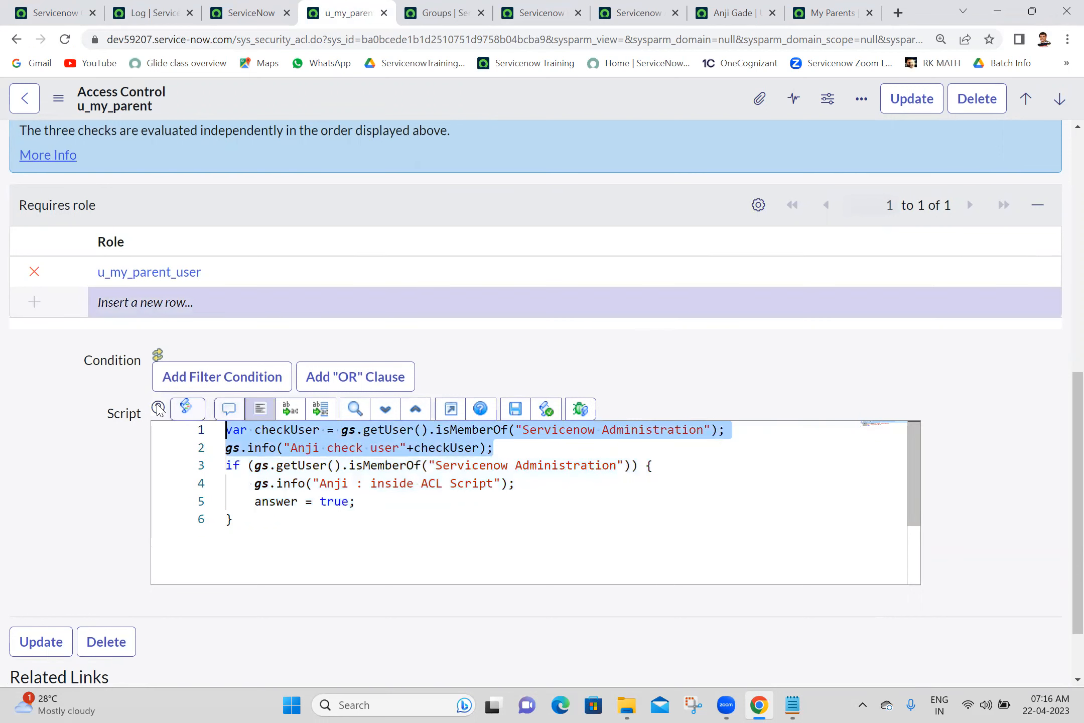
{"action": "mouse_move", "coordinate": [158, 409]}
{"action": "key", "text": "Delete"}
{"action": "left_click", "coordinate": [247, 467]}
{"action": "left_click_drag", "start_coordinate": [248, 467], "coordinate": [532, 472]}
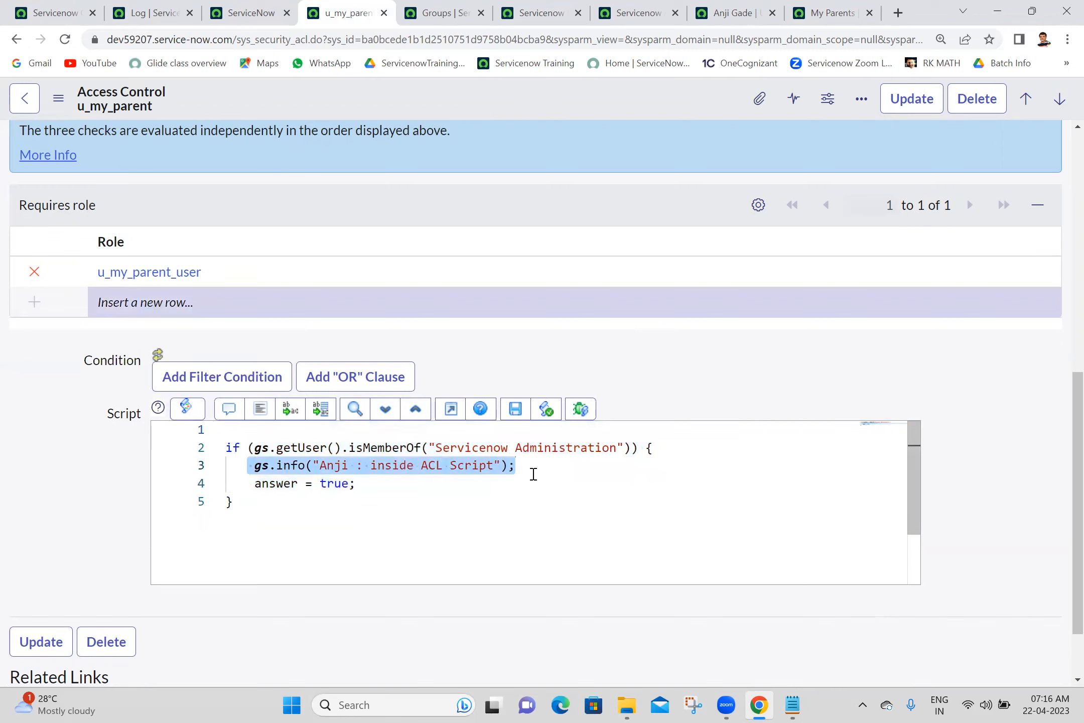
{"action": "key", "text": "Delete"}
- Take the remaining script to the Notepad notes and start a 'Script Example:' heading
{"action": "left_click_drag", "start_coordinate": [269, 501], "coordinate": [215, 444]}
{"action": "key", "text": "ctrl+c"}
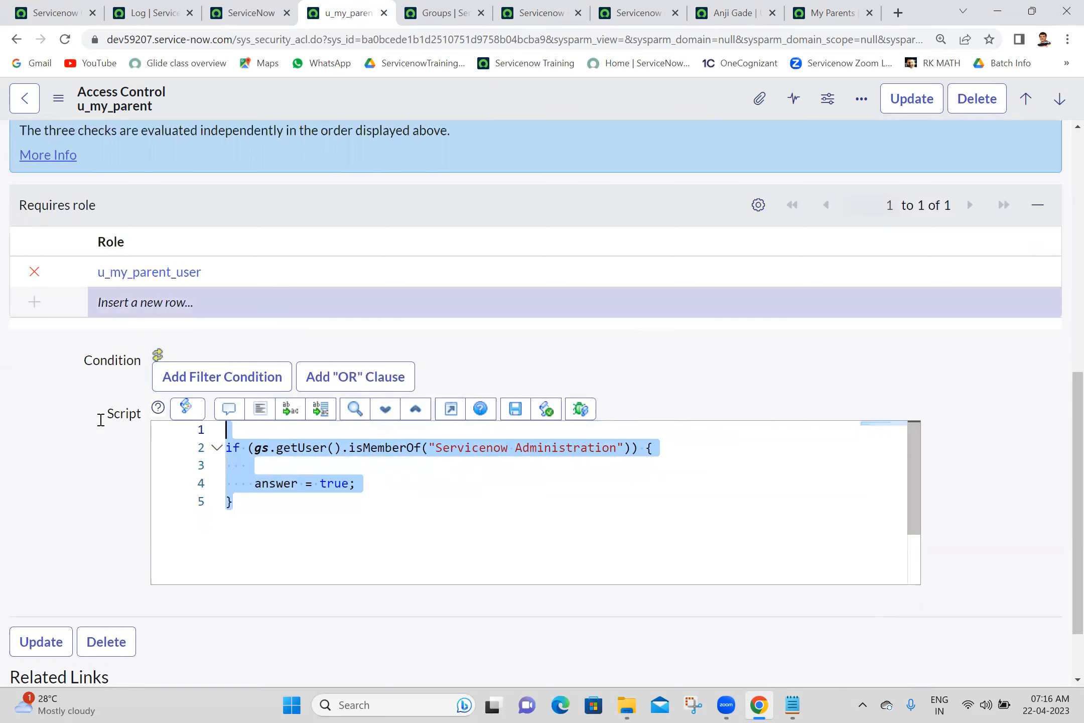
{"action": "key", "text": "alt+Tab"}
{"action": "type", "text": "Script Example:"}
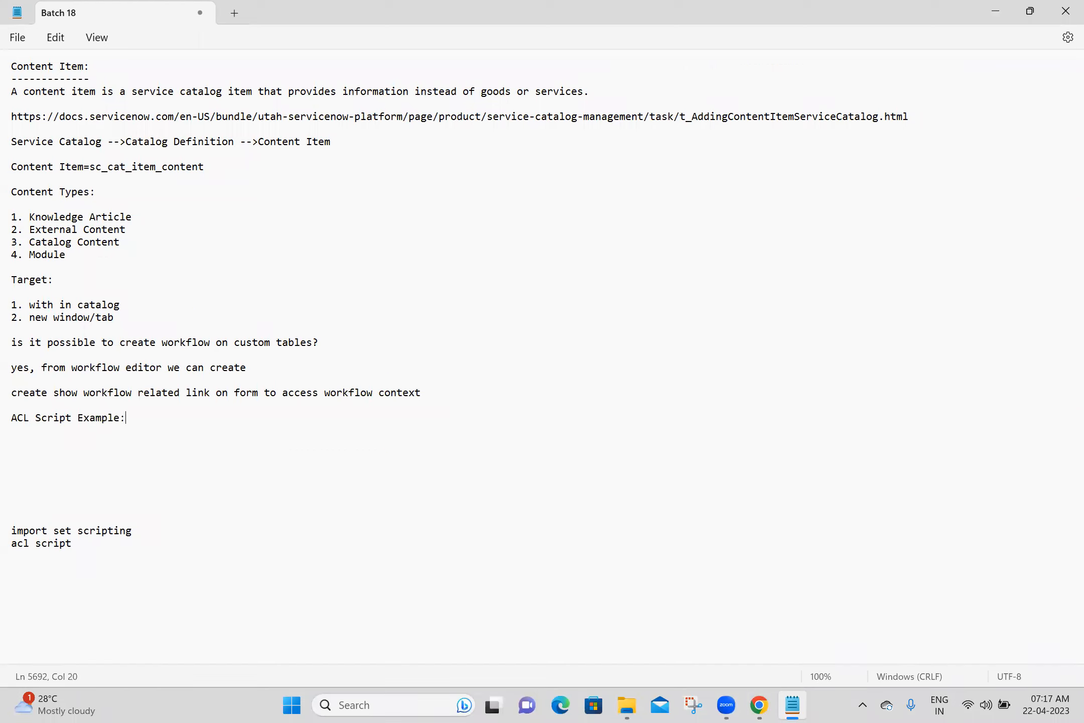
- Paste the membership-check script under the heading and delete the leftover 'acl script' line
{"action": "key", "text": "Return"}
{"action": "key", "text": "Return"}
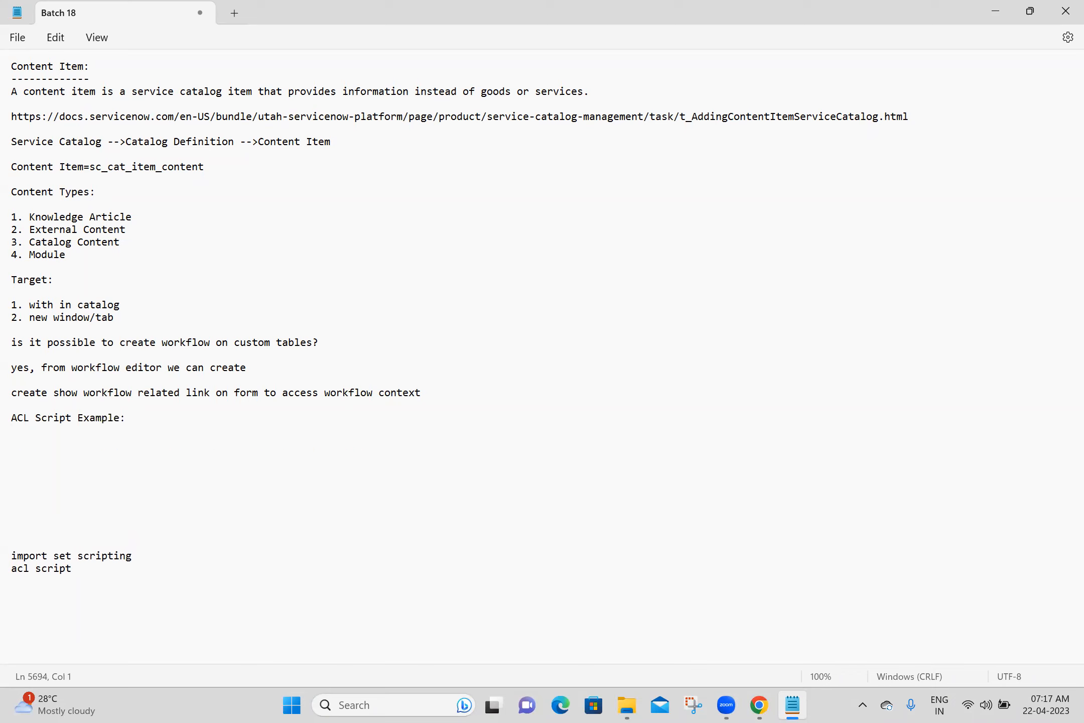
{"action": "key", "text": "ctrl+v"}
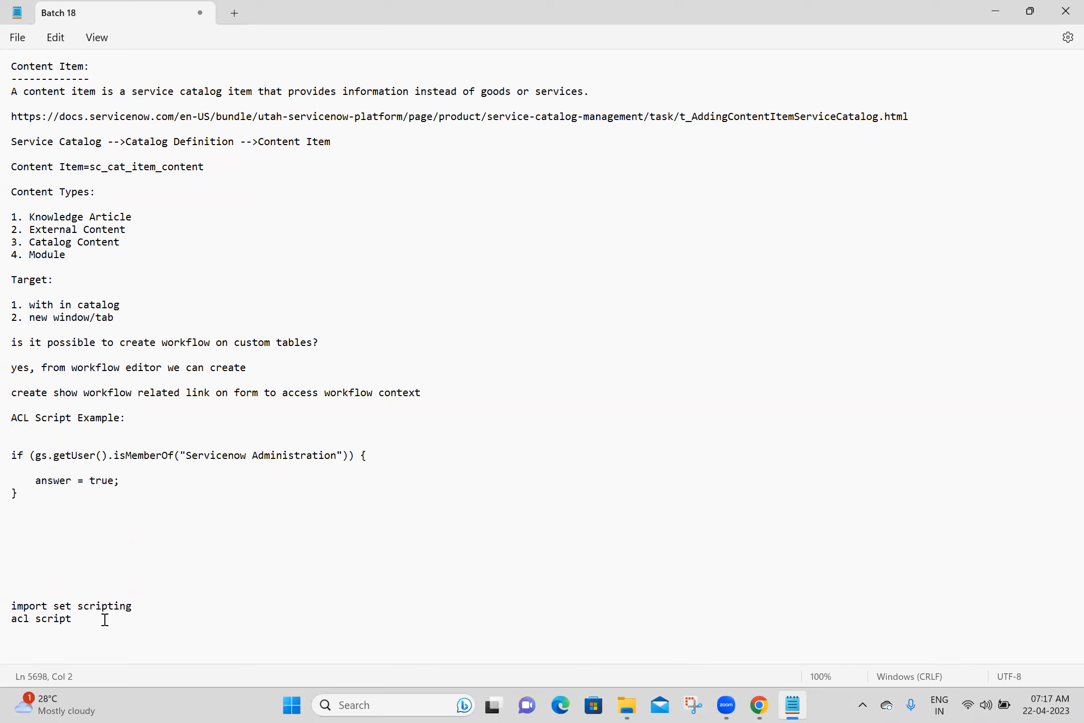
{"action": "left_click_drag", "start_coordinate": [84, 622], "coordinate": [7, 622]}
{"action": "key", "text": "BackSpace"}
{"action": "left_click", "coordinate": [89, 527]}
- Snip the meeting participants window and save it as 22-04-2023.png in Batch 18
{"action": "left_click", "coordinate": [691, 705]}
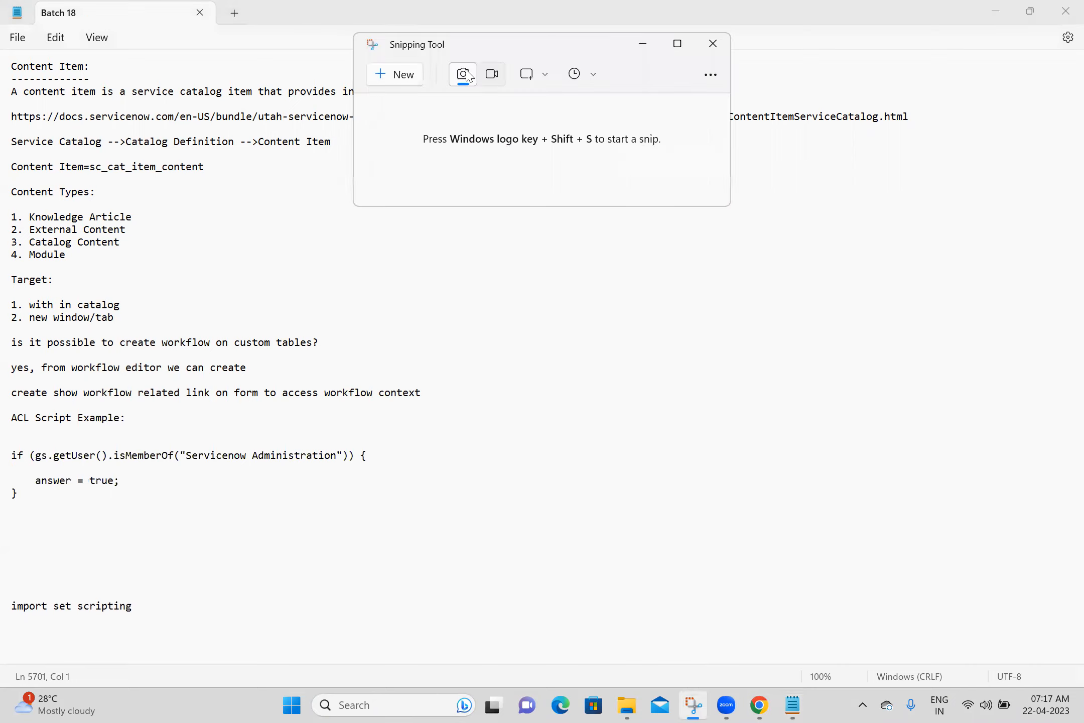
{"action": "left_click", "coordinate": [402, 76]}
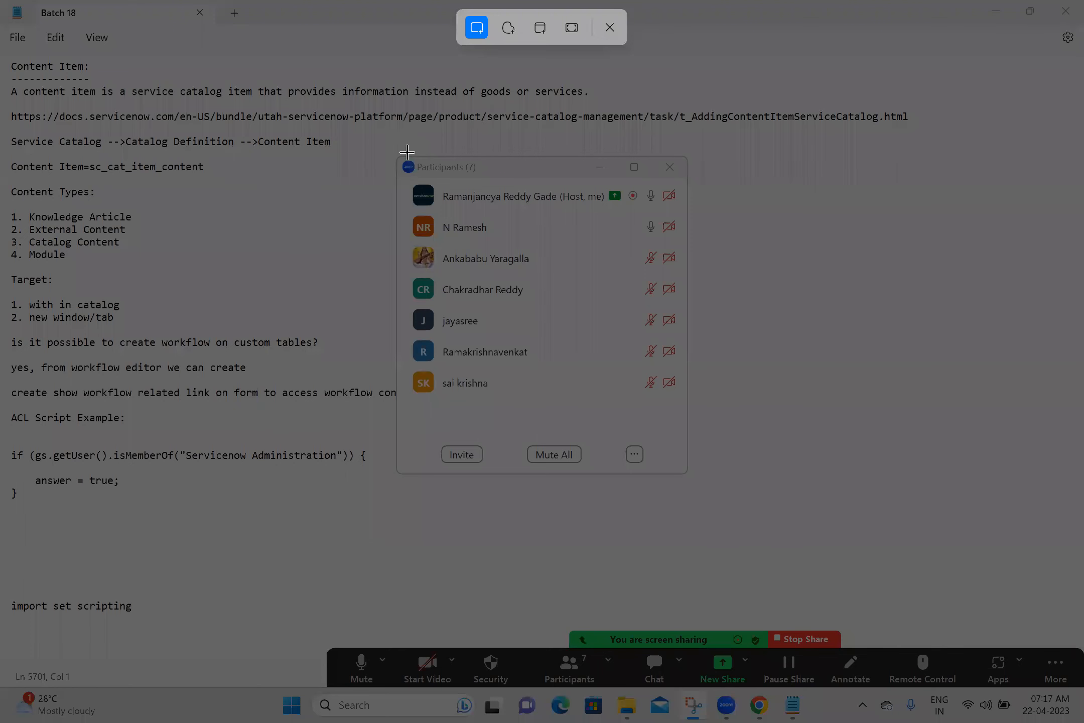
{"action": "left_click_drag", "start_coordinate": [407, 152], "coordinate": [692, 401]}
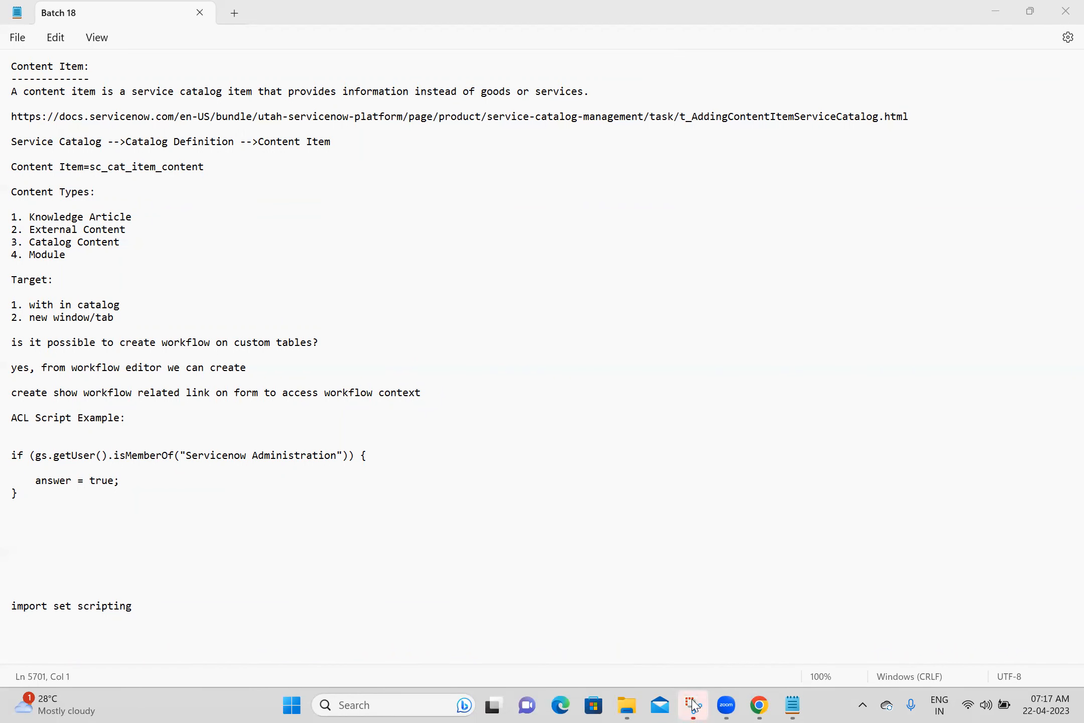
{"action": "left_click", "coordinate": [831, 81]}
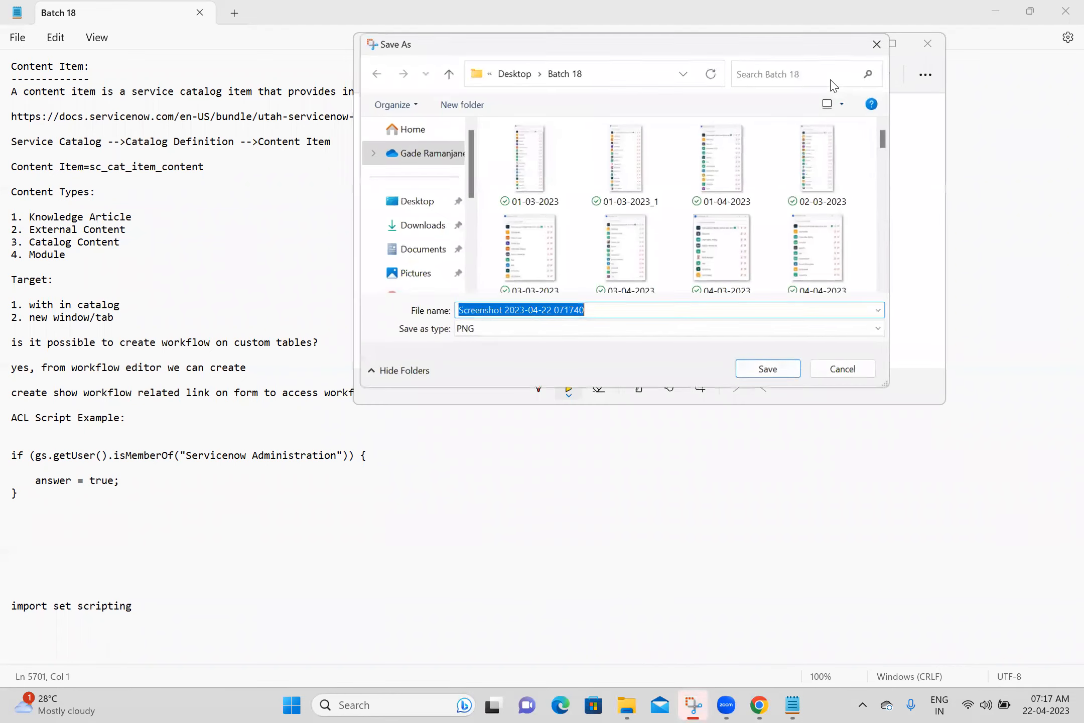
{"action": "type", "text": "22"}
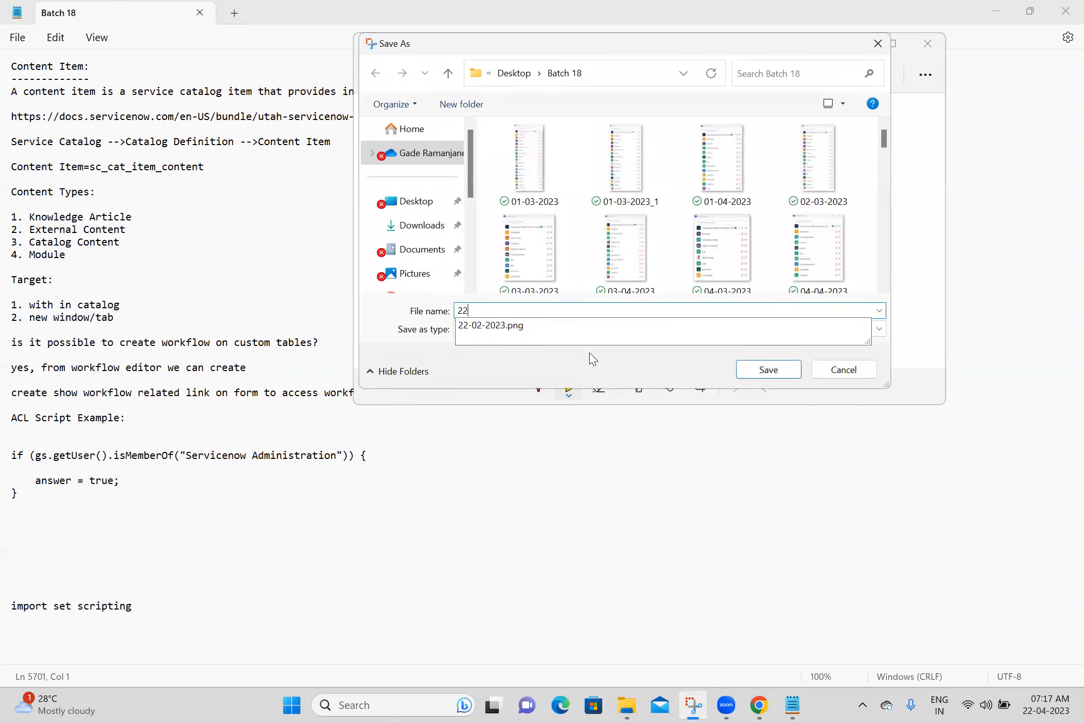
{"action": "type", "text": "-04-2023"}
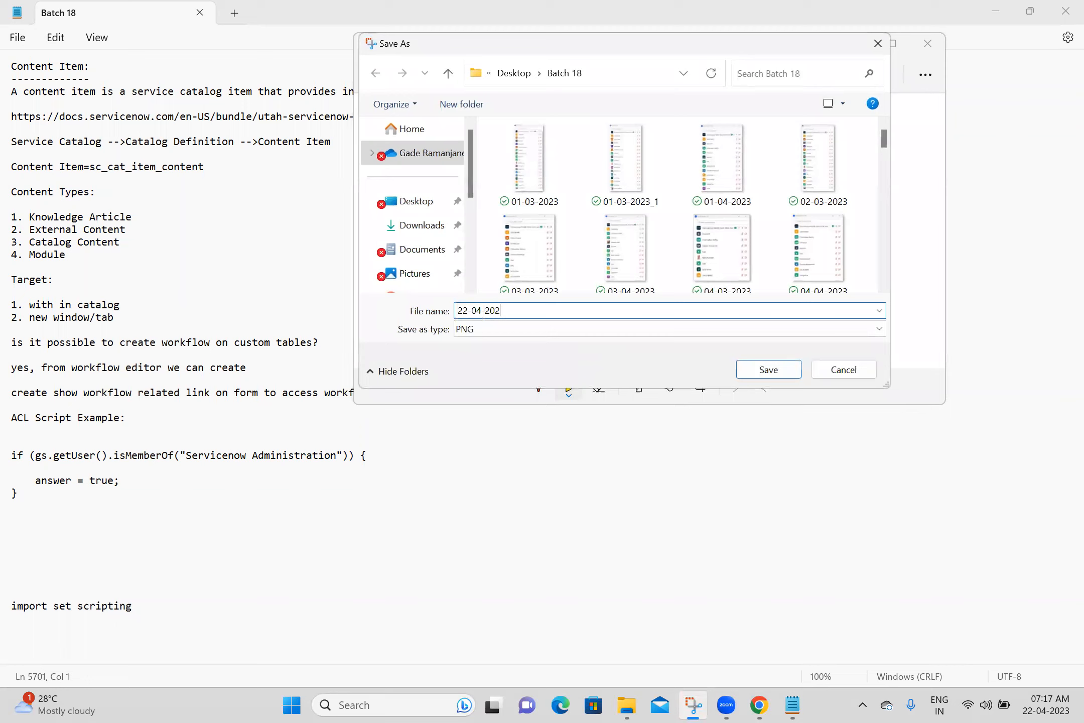
{"action": "left_click", "coordinate": [769, 370]}
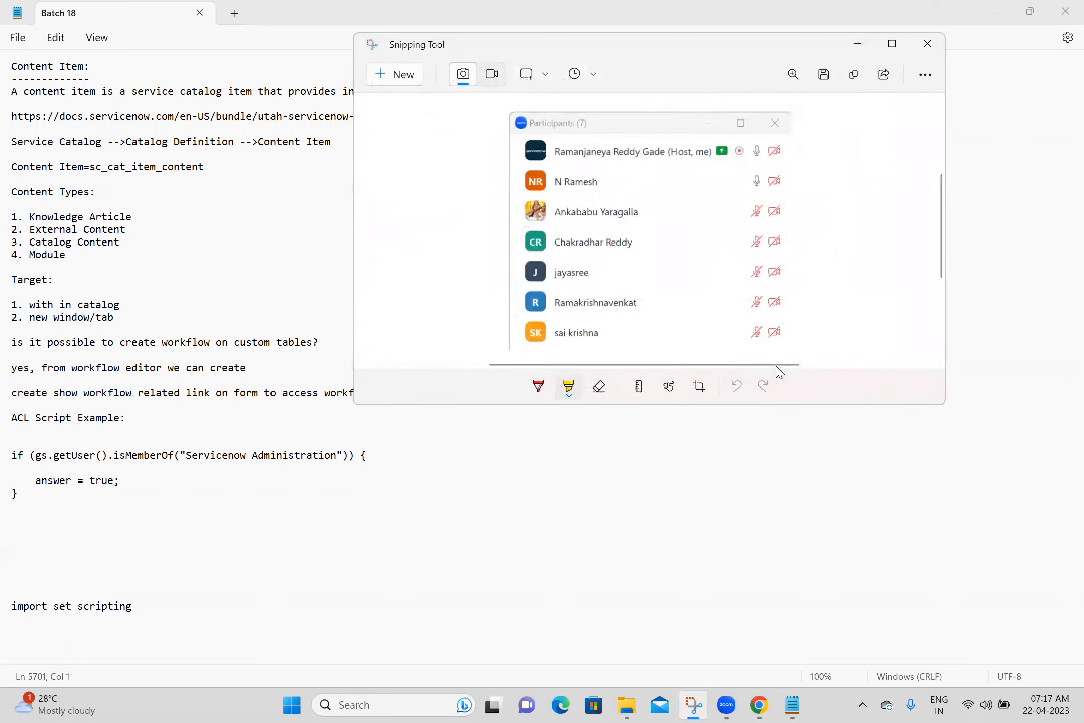
{"action": "left_click", "coordinate": [928, 49]}
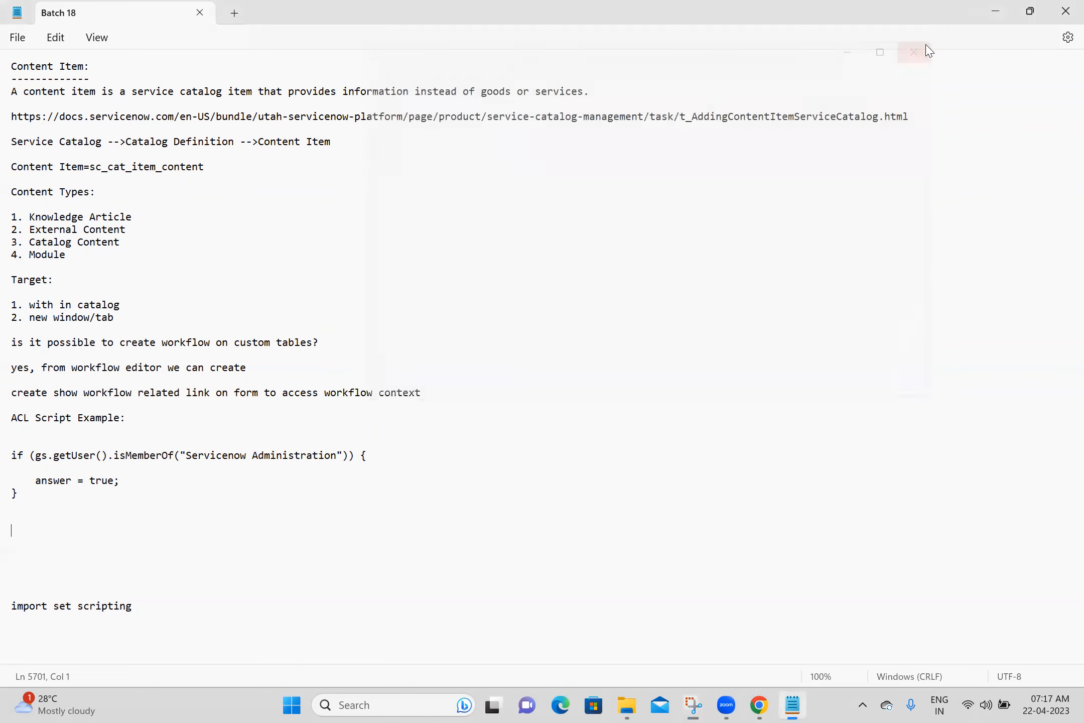
{"action": "left_click", "coordinate": [191, 522]}
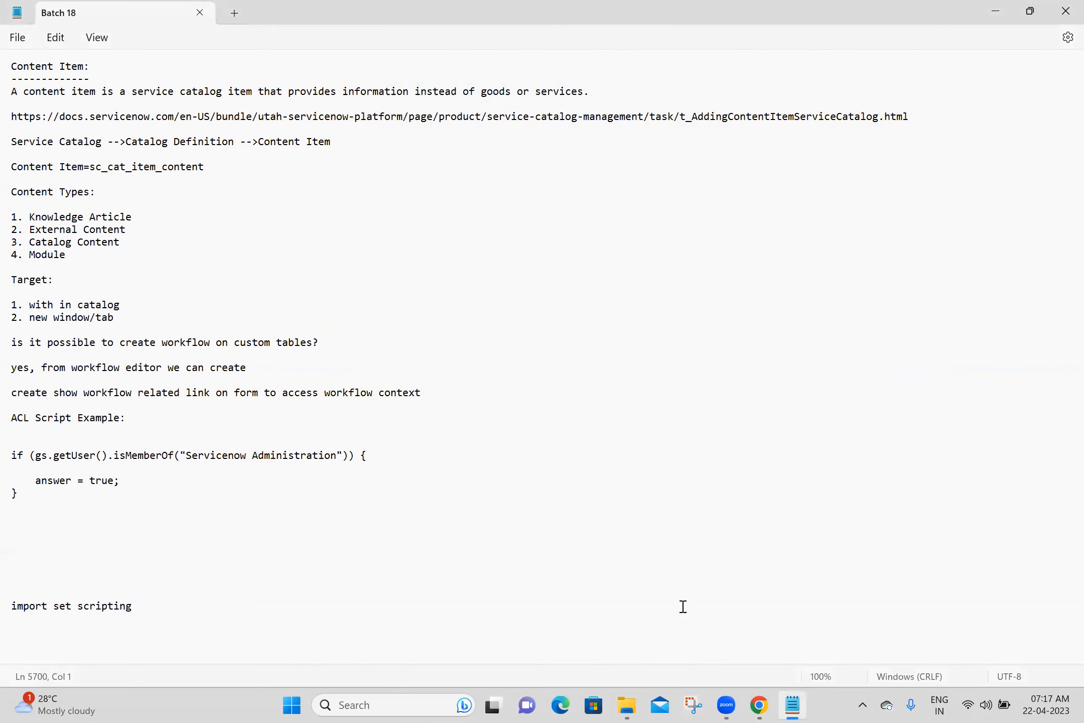
{"action": "left_click", "coordinate": [759, 705]}
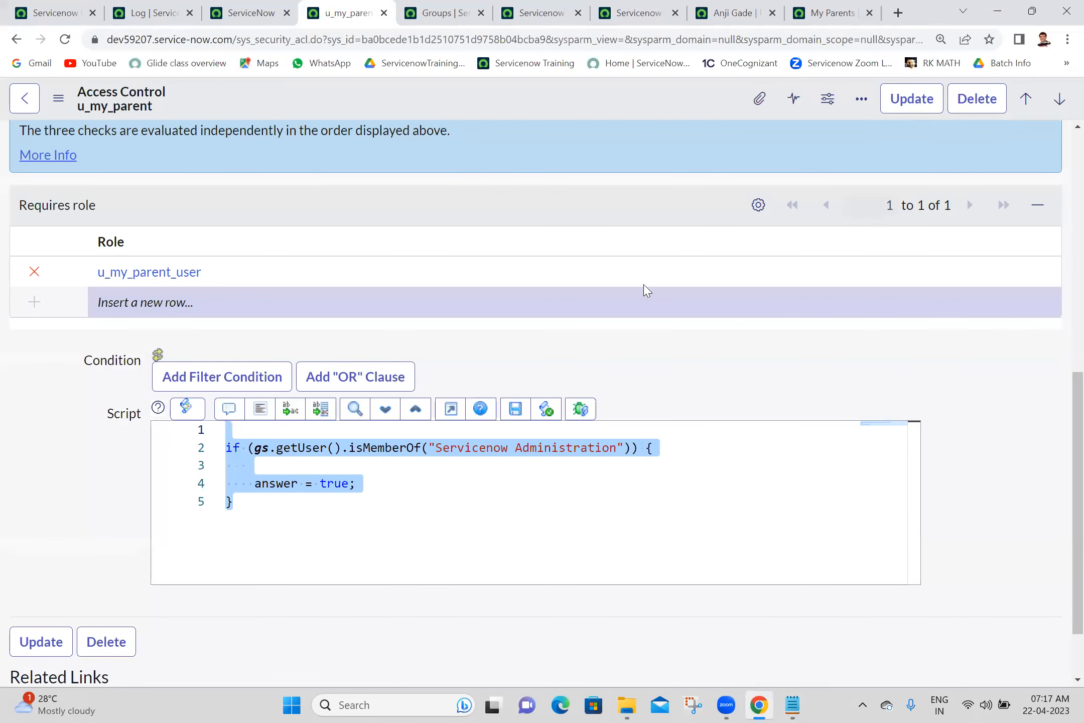
- Move the u_my_parent tab to second place and My Parents to third, then view today's script log
{"action": "left_click", "coordinate": [596, 195]}
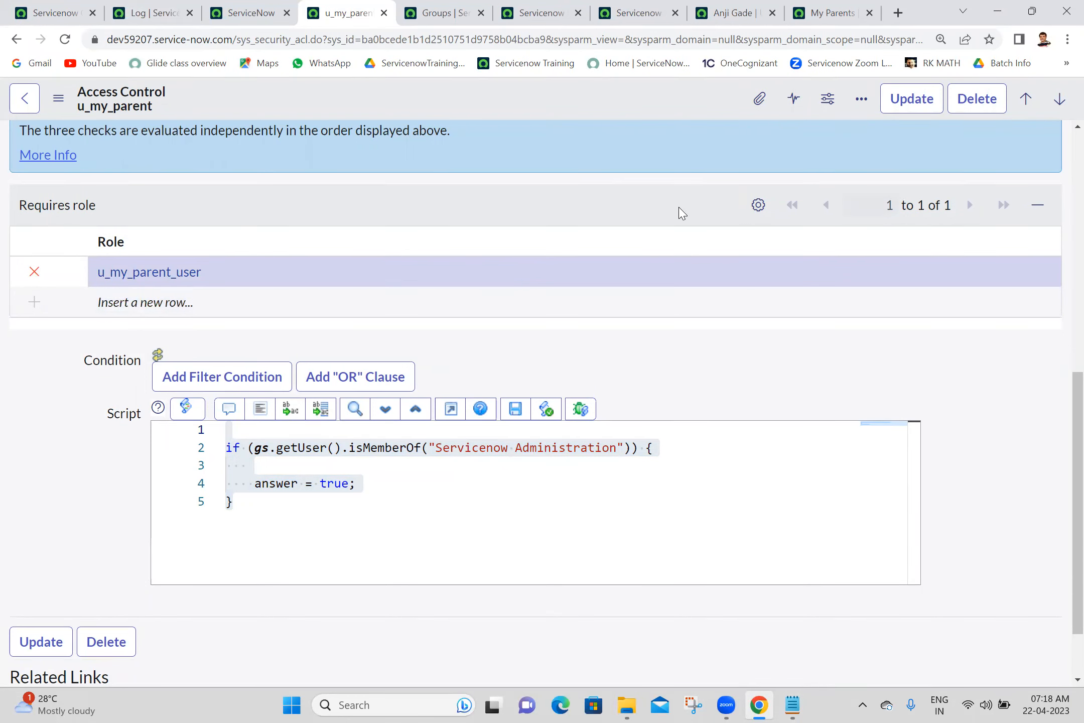
{"action": "left_click", "coordinate": [55, 13]}
{"action": "right_click", "coordinate": [56, 13]}
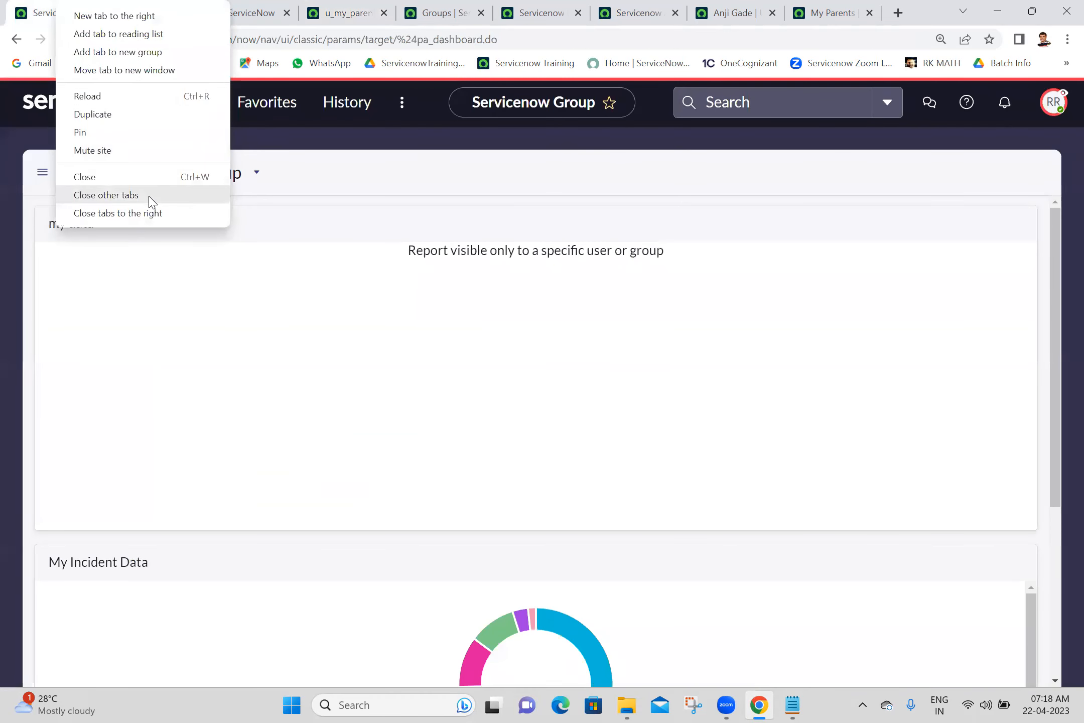
{"action": "left_click", "coordinate": [329, 9]}
{"action": "left_click_drag", "start_coordinate": [327, 5], "coordinate": [133, 6]}
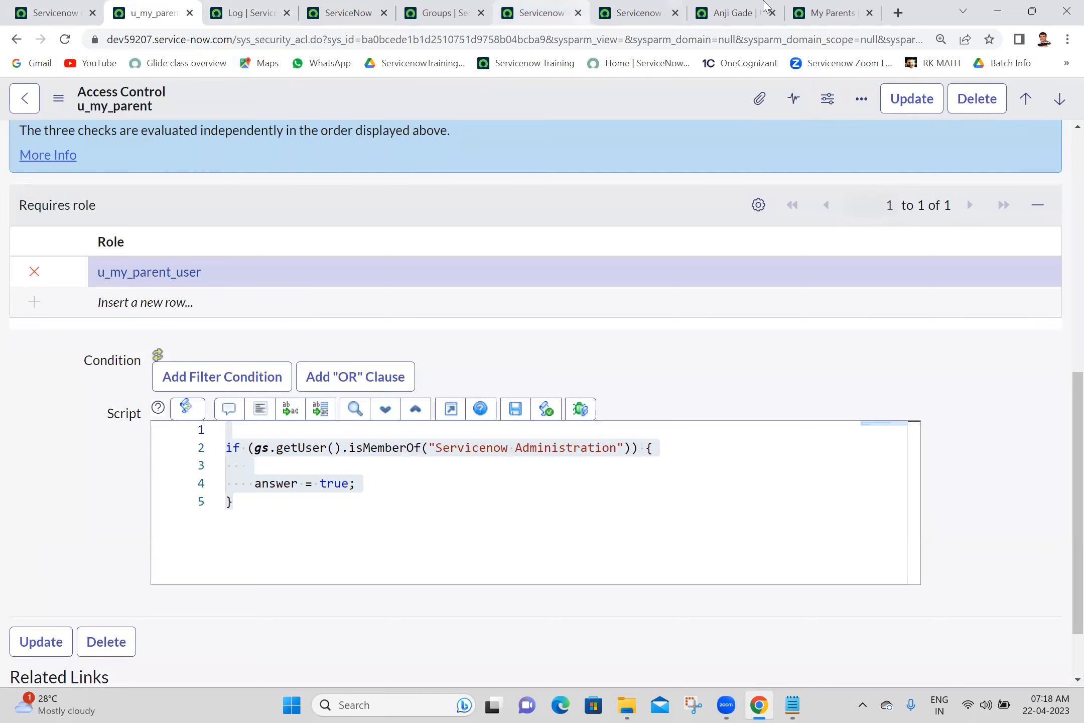
{"action": "left_click_drag", "start_coordinate": [830, 14], "coordinate": [259, 22]}
{"action": "left_click", "coordinate": [344, 19]}
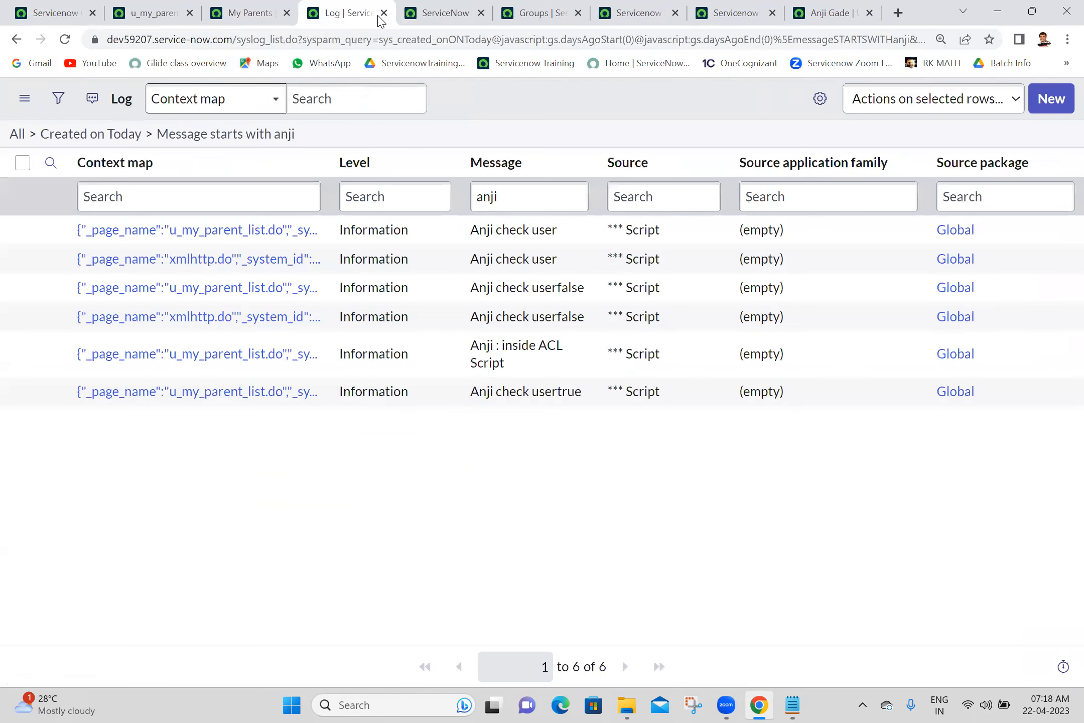
- Close the log, access-denied and Groups list browser tabs
{"action": "left_click", "coordinate": [383, 14]}
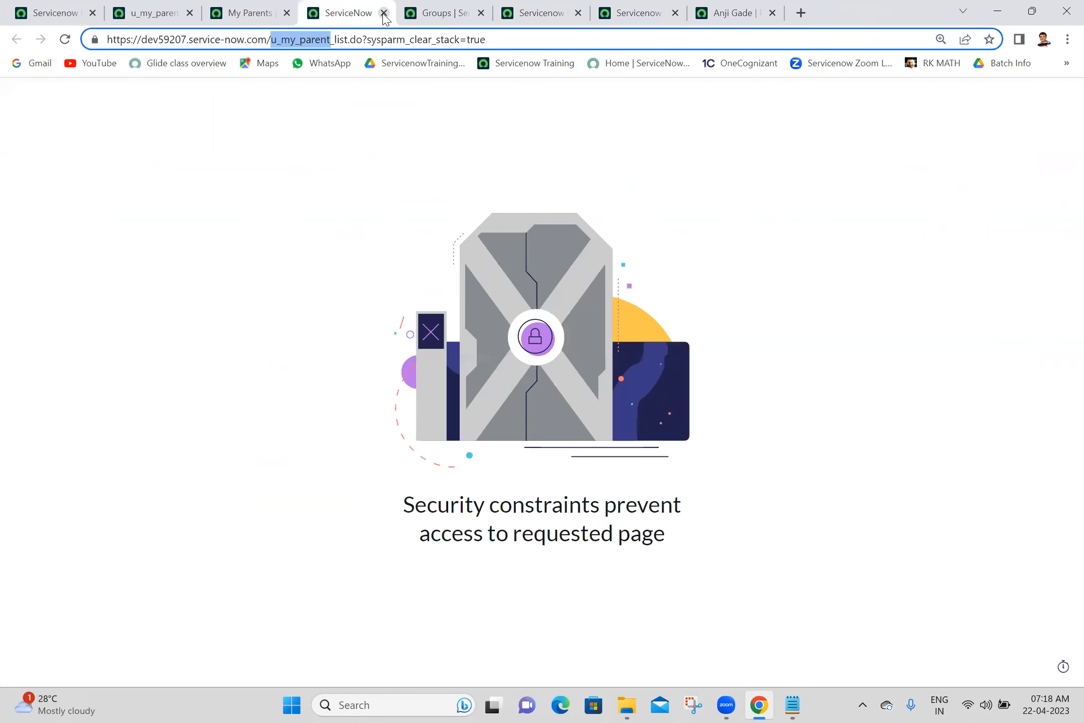
{"action": "left_click", "coordinate": [384, 13]}
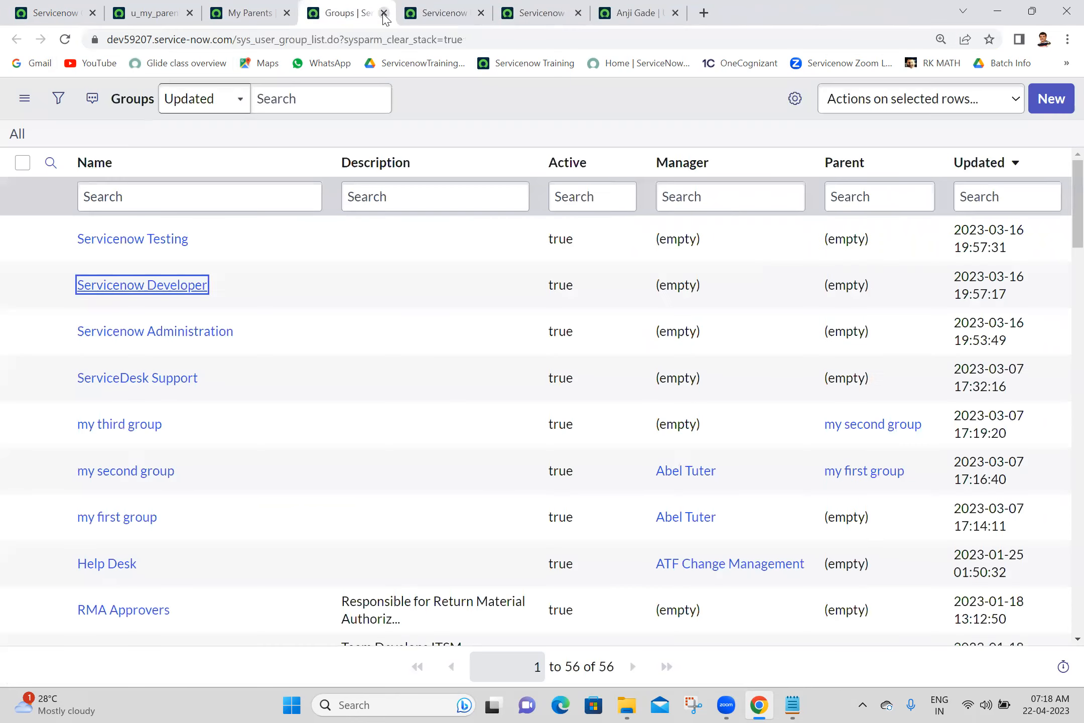
{"action": "left_click", "coordinate": [383, 13]}
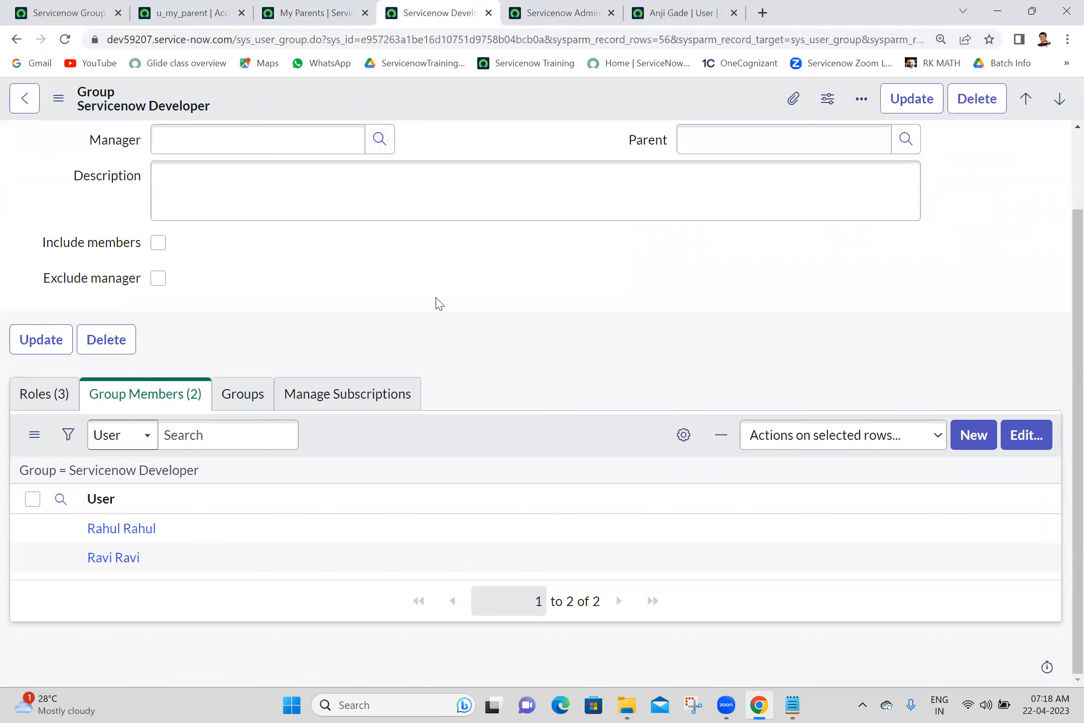
{"action": "scroll", "coordinate": [1063, 195], "scroll_direction": "up", "scroll_amount": 2}
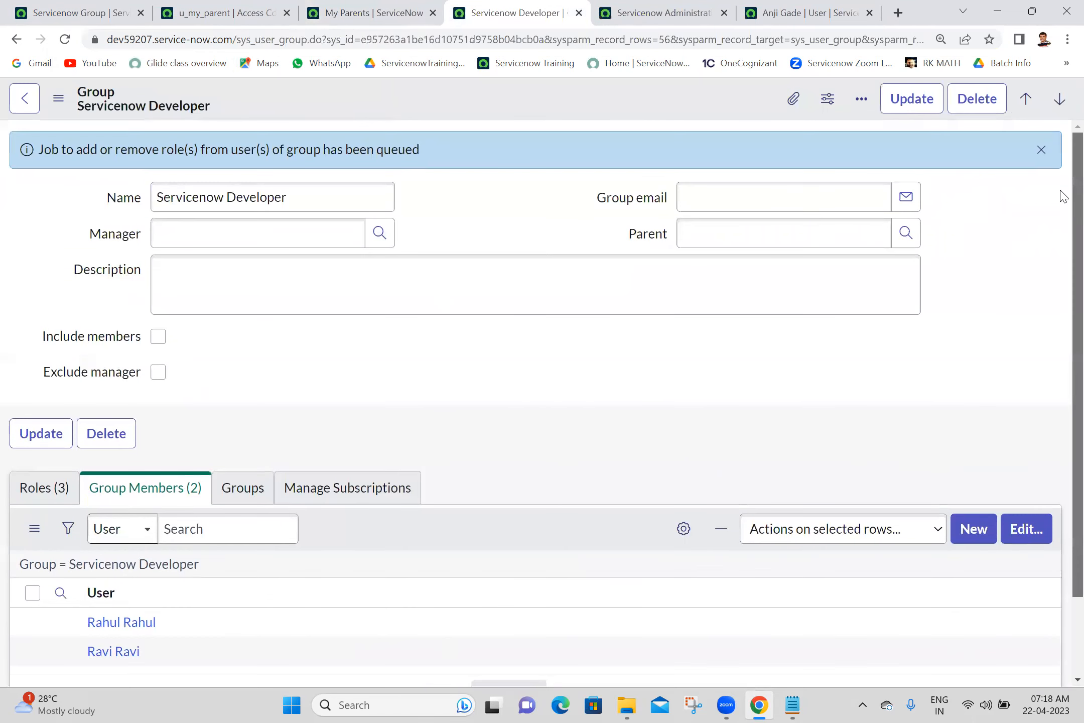
{"action": "scroll", "coordinate": [1062, 248], "scroll_direction": "down", "scroll_amount": 2}
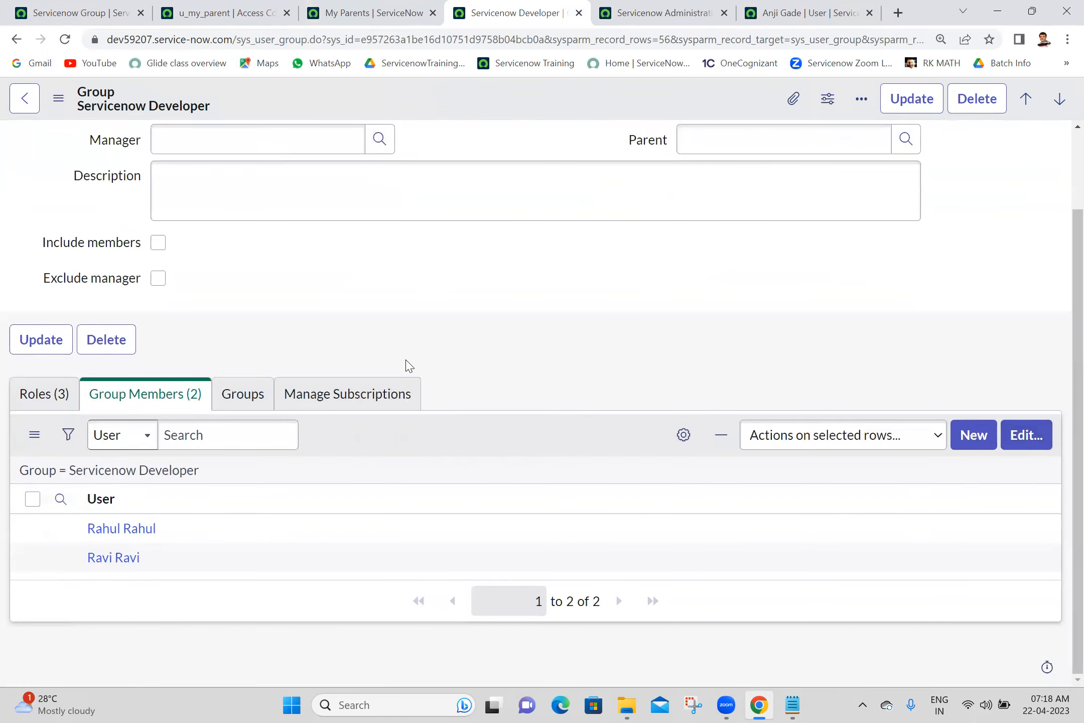
- Confirm Servicenow Developer holds u_my_parent_user, then view Servicenow Administration's three roles
{"action": "left_click", "coordinate": [35, 395]}
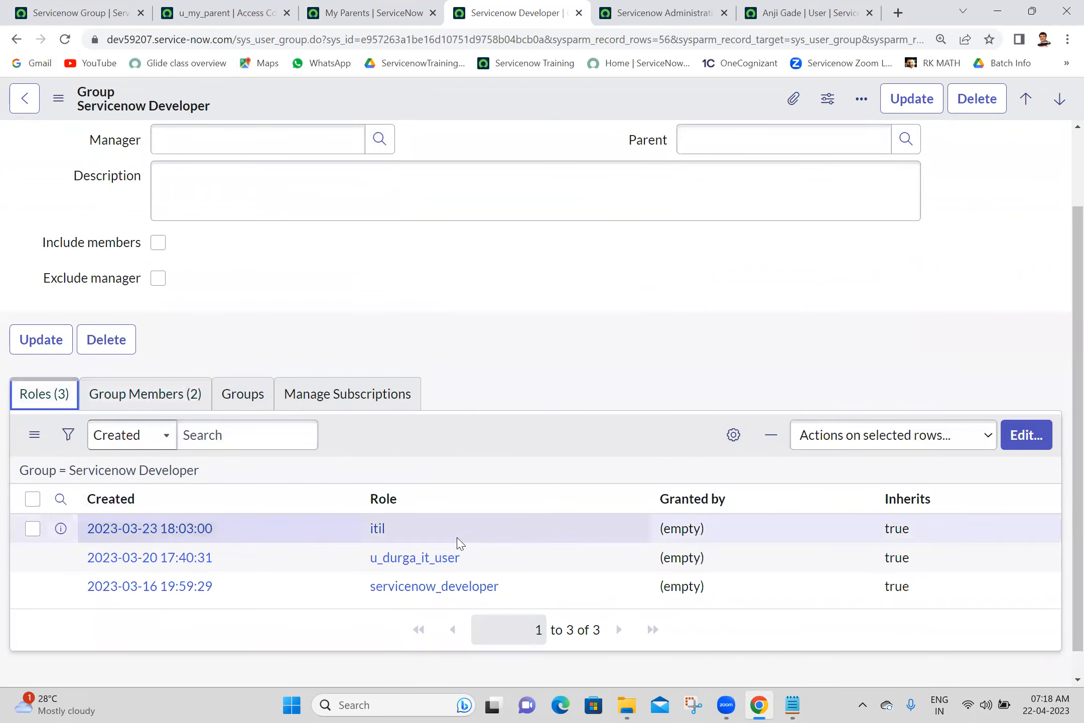
{"action": "left_click", "coordinate": [130, 472]}
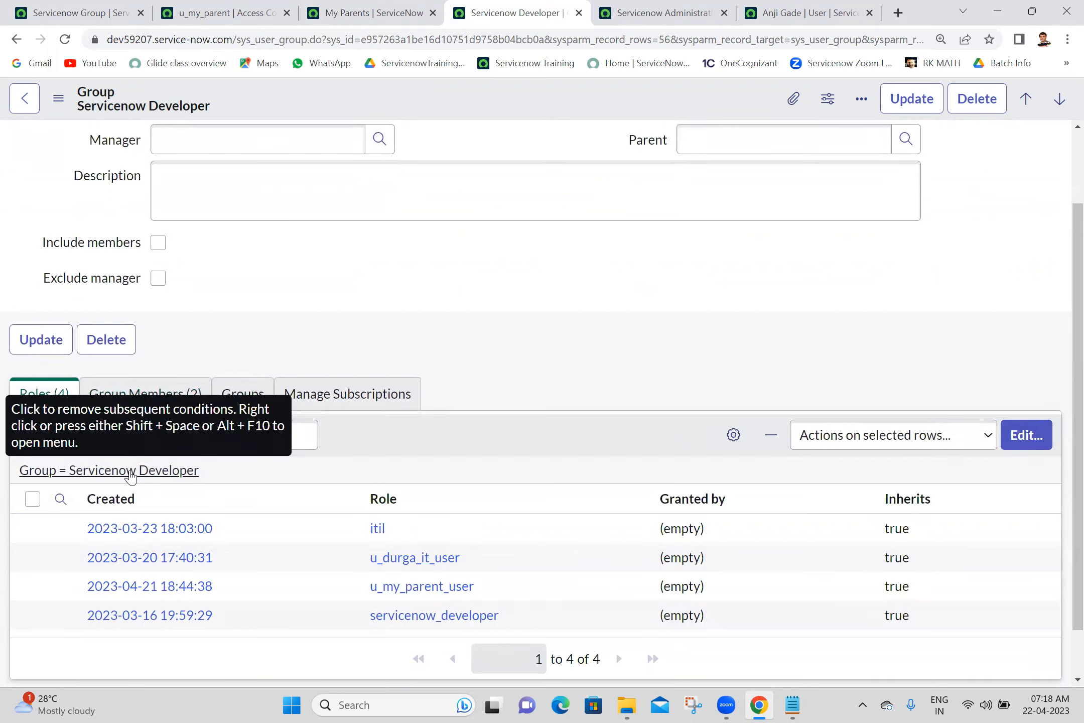
{"action": "double_click", "coordinate": [364, 586]}
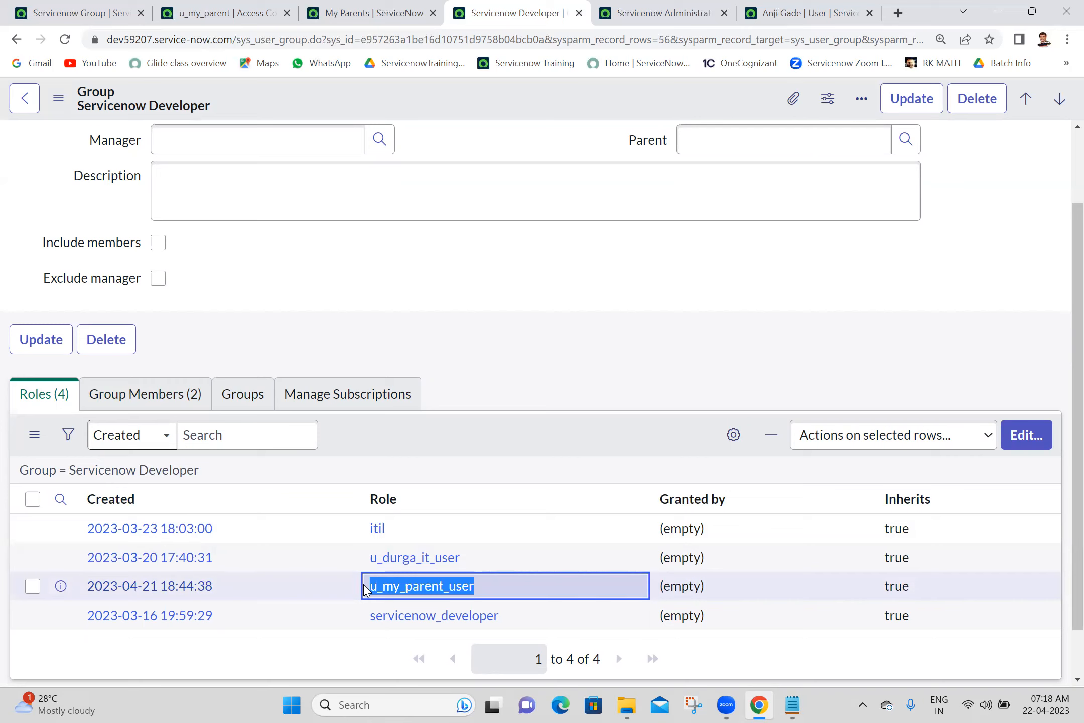
{"action": "left_click", "coordinate": [588, 221]}
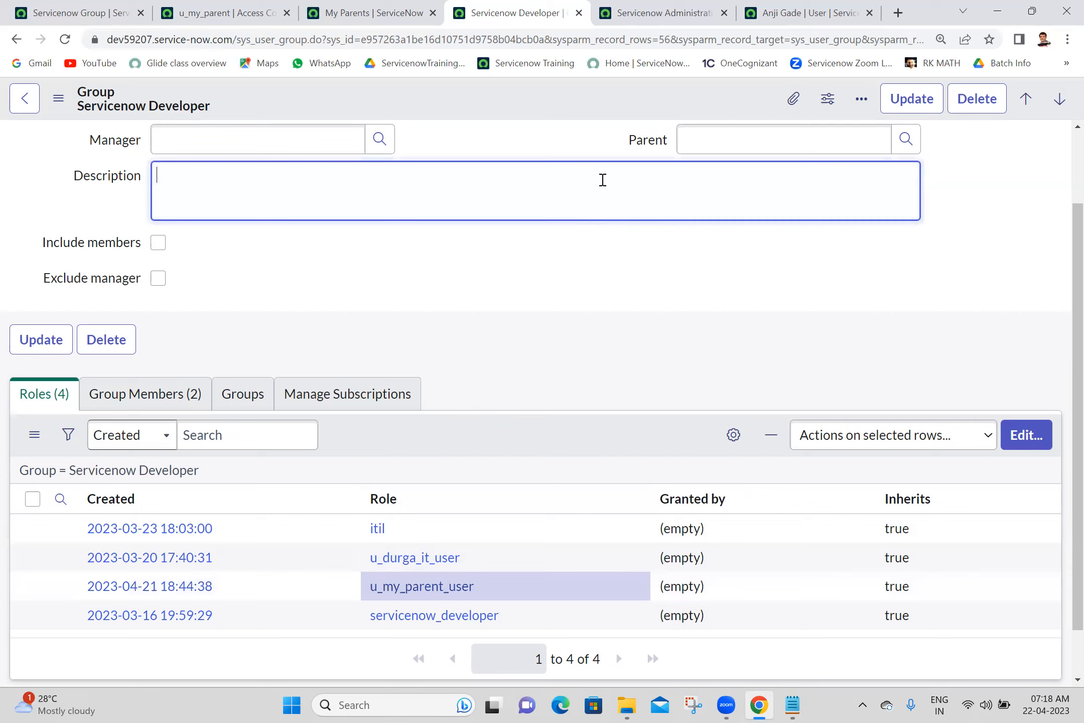
{"action": "left_click", "coordinate": [695, 10]}
{"action": "left_click", "coordinate": [27, 393]}
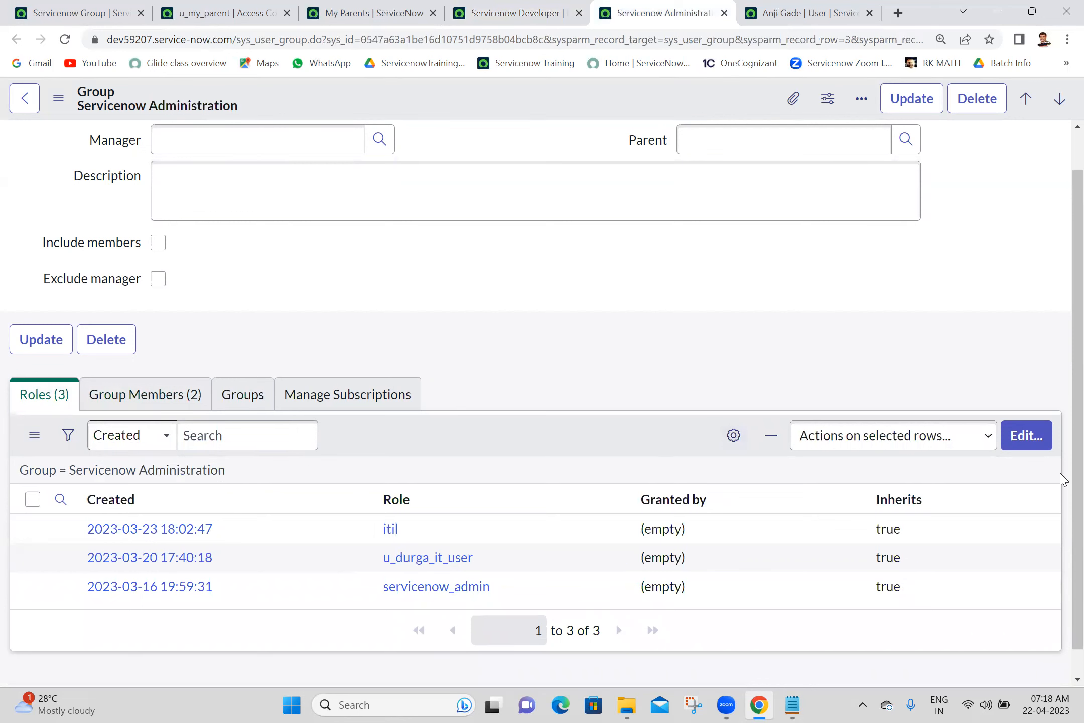
- End the impersonation of the test user from the account menu
{"action": "left_click", "coordinate": [1028, 432]}
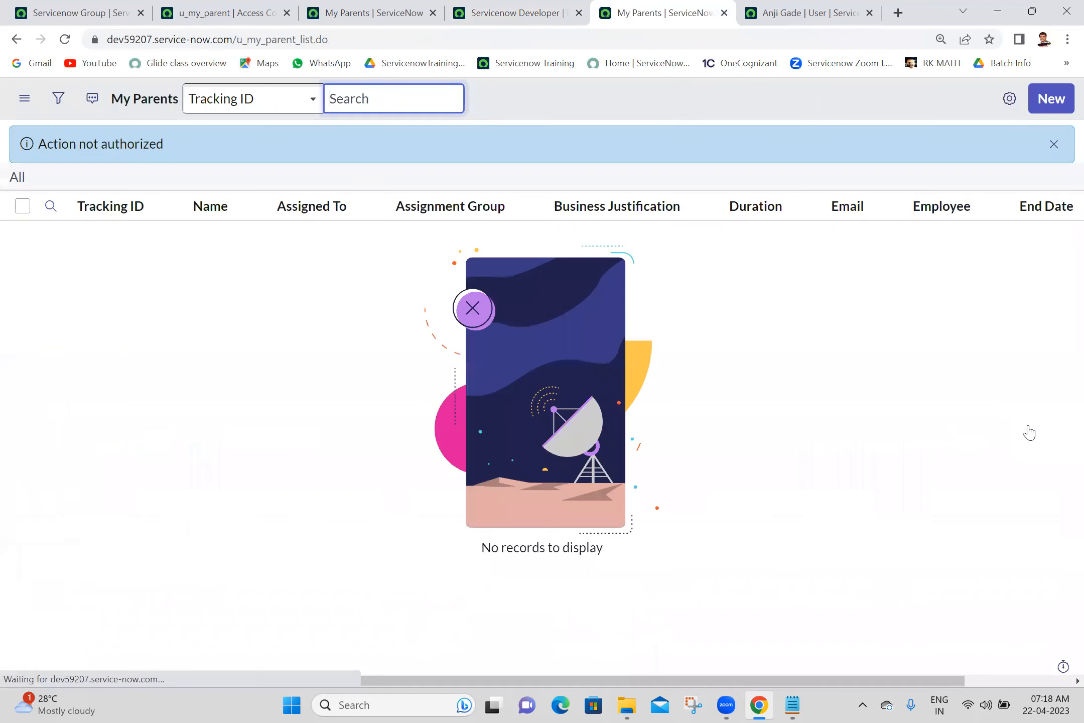
{"action": "left_click", "coordinate": [96, 7]}
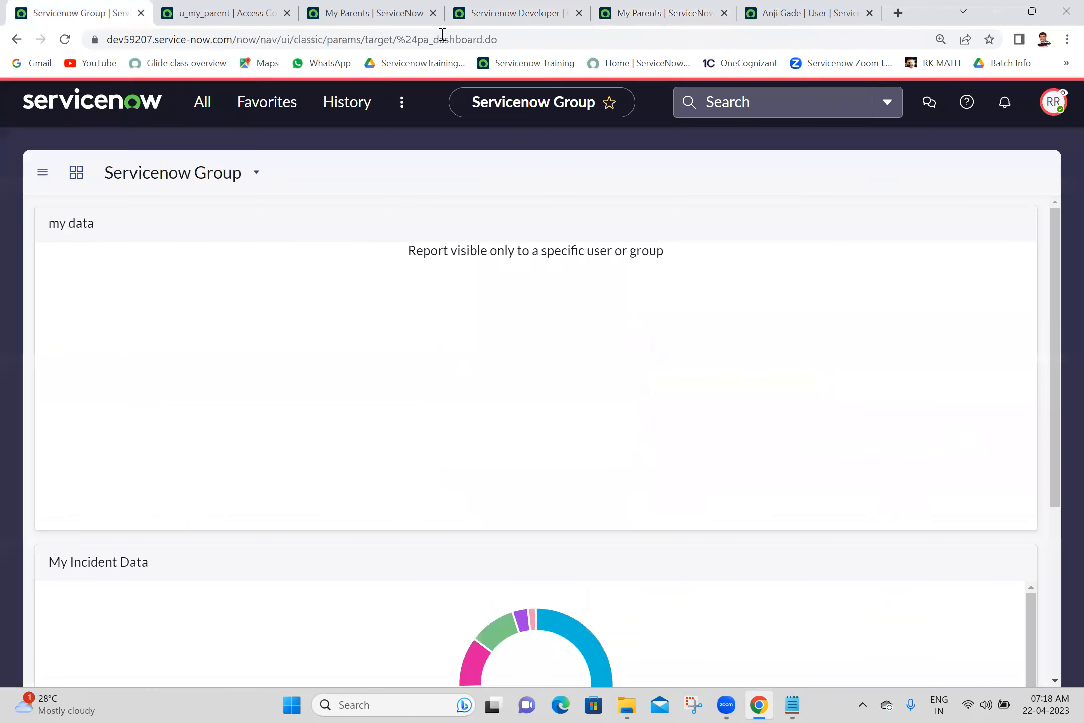
{"action": "left_click", "coordinate": [1052, 102]}
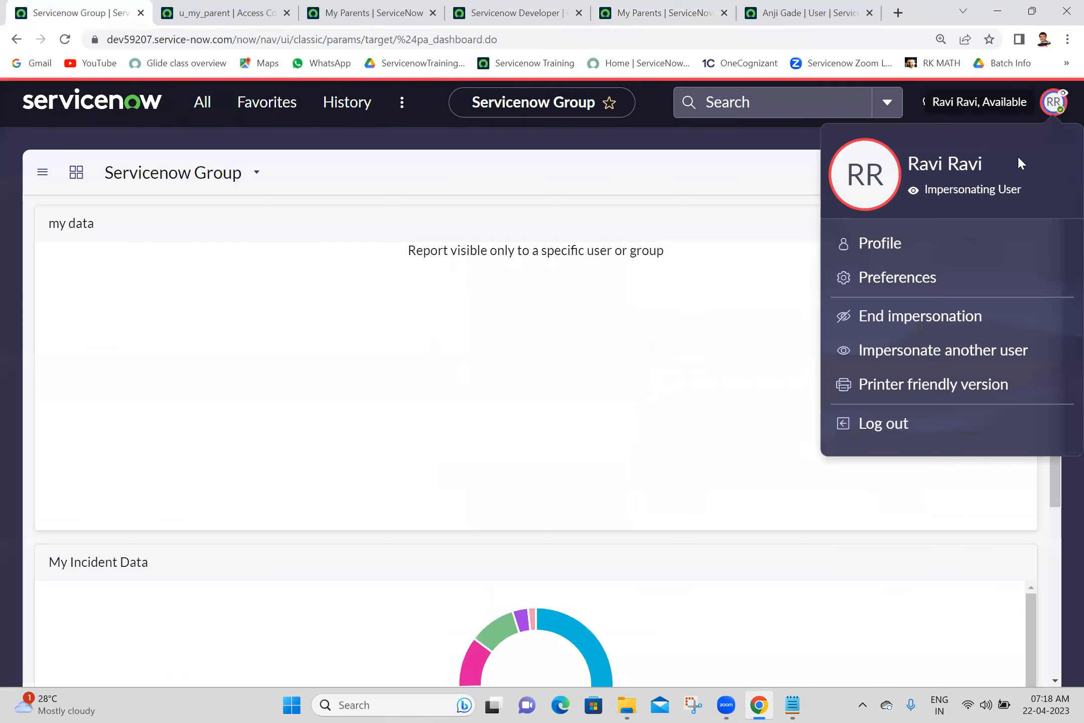
{"action": "left_click", "coordinate": [895, 322]}
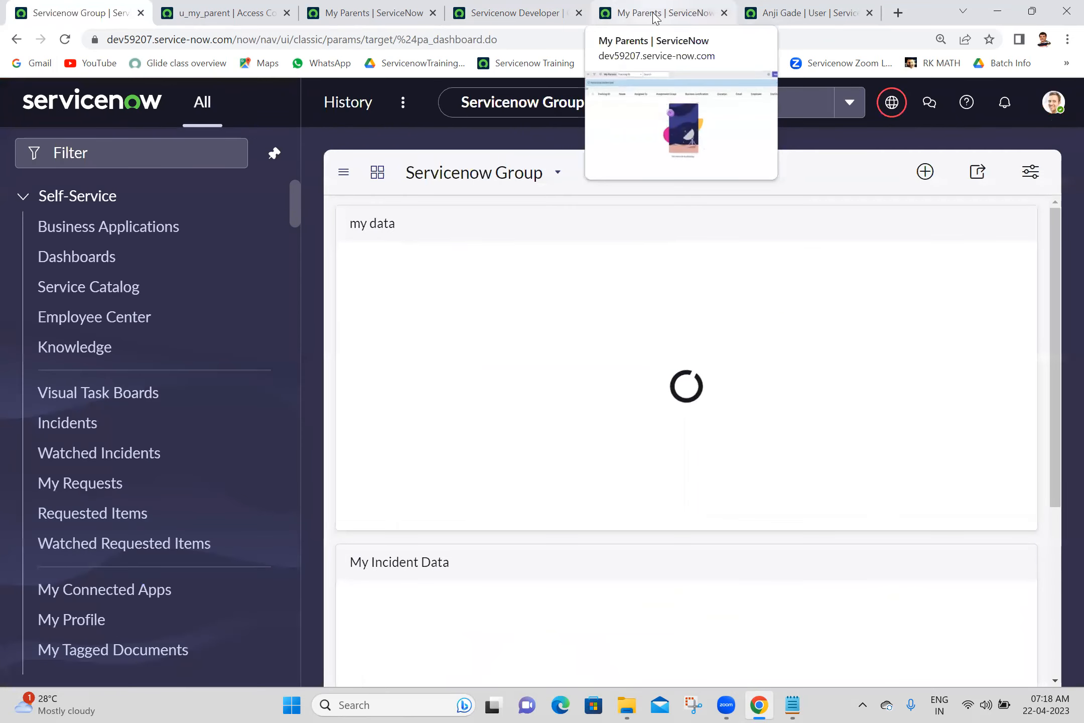
- Return to the Servicenow Administration group record's Roles list
{"action": "left_click", "coordinate": [764, 17]}
{"action": "left_click", "coordinate": [504, 15]}
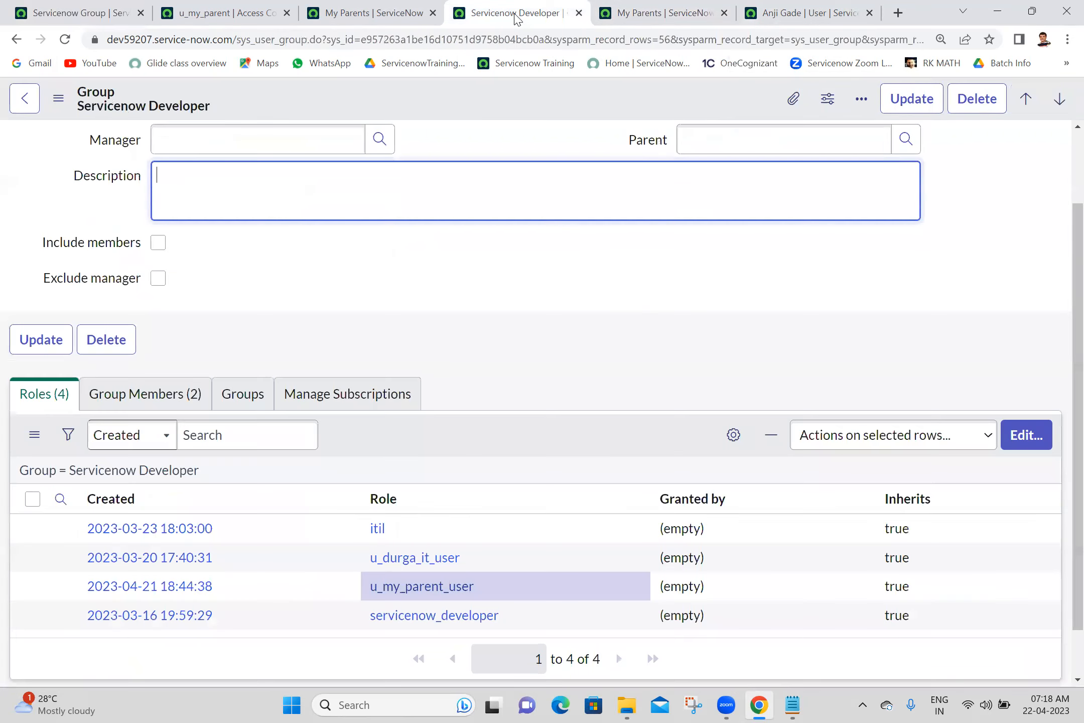
{"action": "left_click", "coordinate": [641, 11]}
{"action": "left_click", "coordinate": [17, 39]}
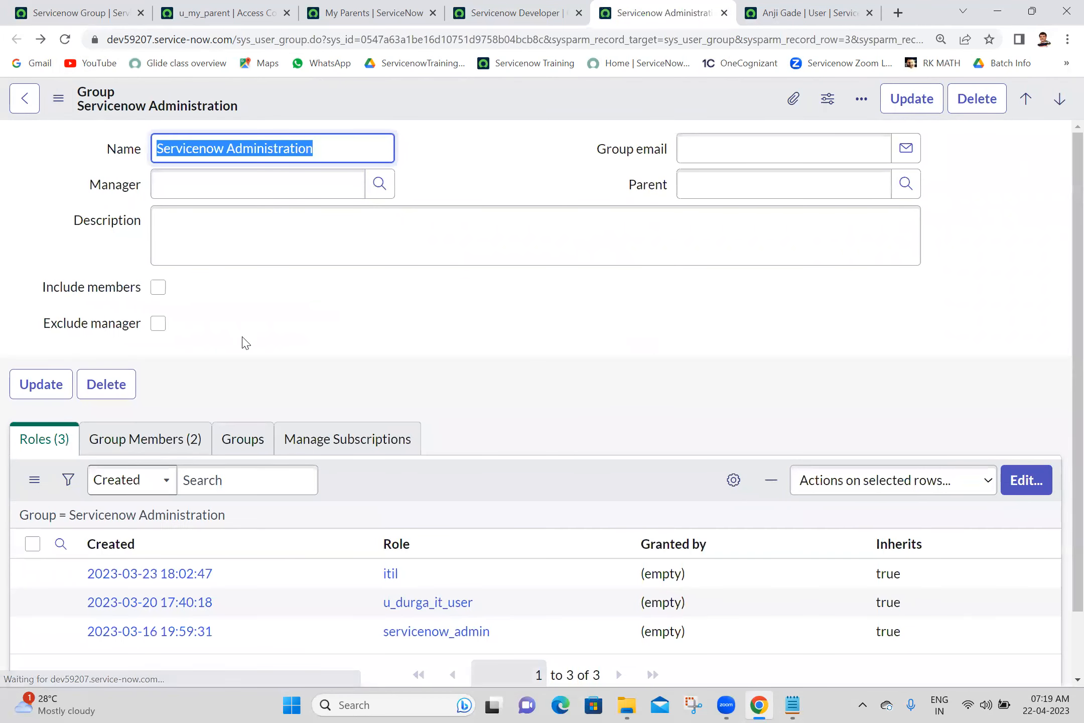
{"action": "scroll", "coordinate": [1060, 431], "scroll_direction": "down", "scroll_amount": 2}
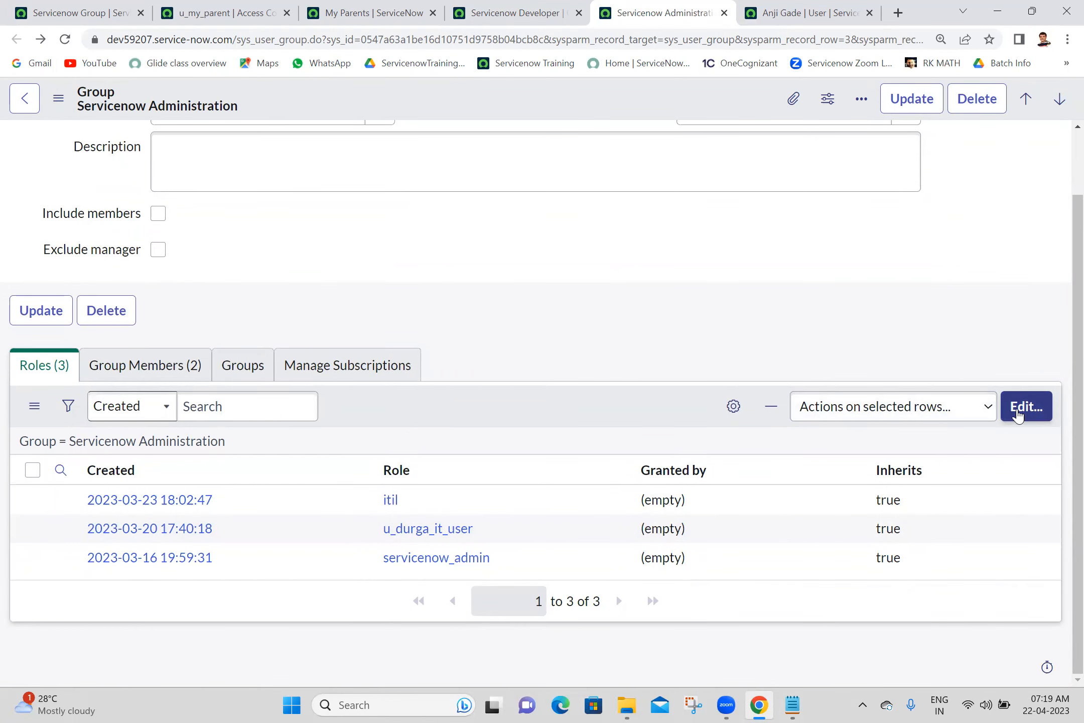
- Search 'u_my' and add u_my_parent_user to Servicenow Administration's Roles List, then save
{"action": "left_click", "coordinate": [1018, 416]}
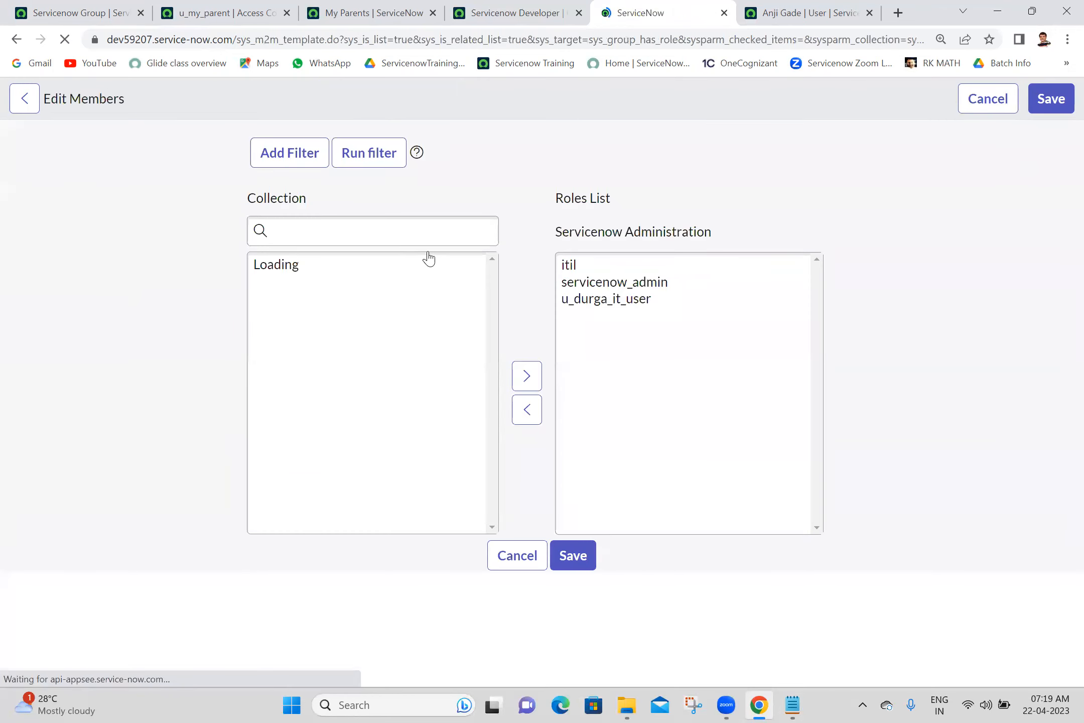
{"action": "left_click", "coordinate": [351, 320]}
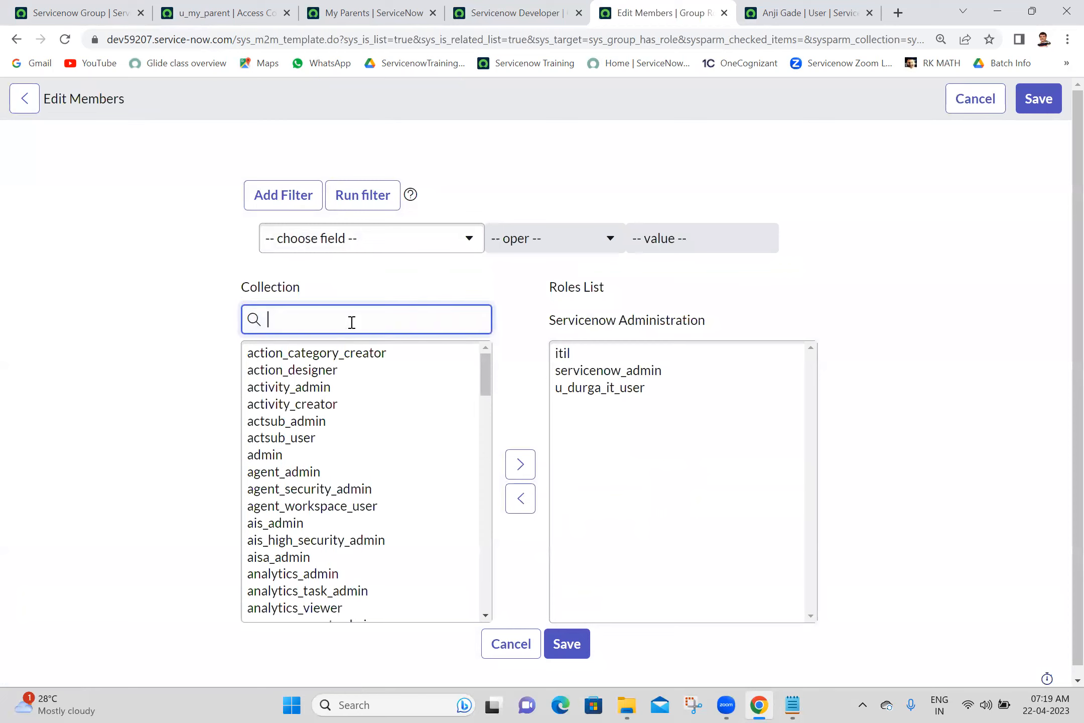
{"action": "type", "text": "u_my"}
{"action": "left_click", "coordinate": [326, 371]}
{"action": "double_click", "coordinate": [326, 370]}
{"action": "left_click", "coordinate": [569, 645]}
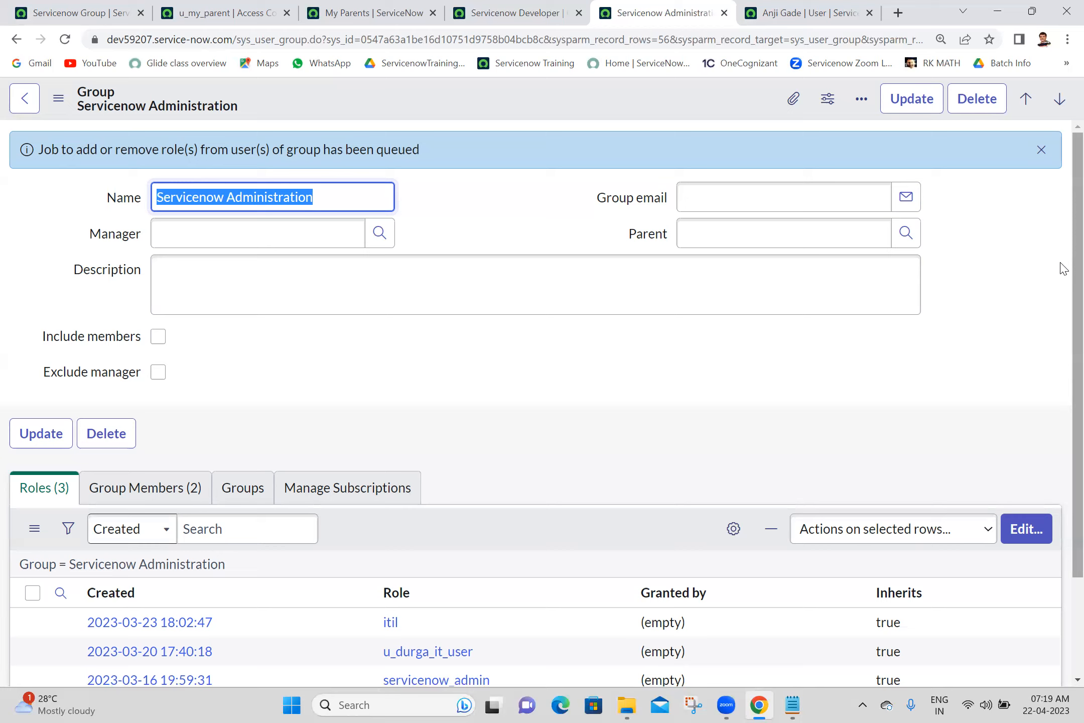
- Scroll through the u_my_parent ACL to its Servicenow Administration membership script
{"action": "left_click", "coordinate": [244, 21]}
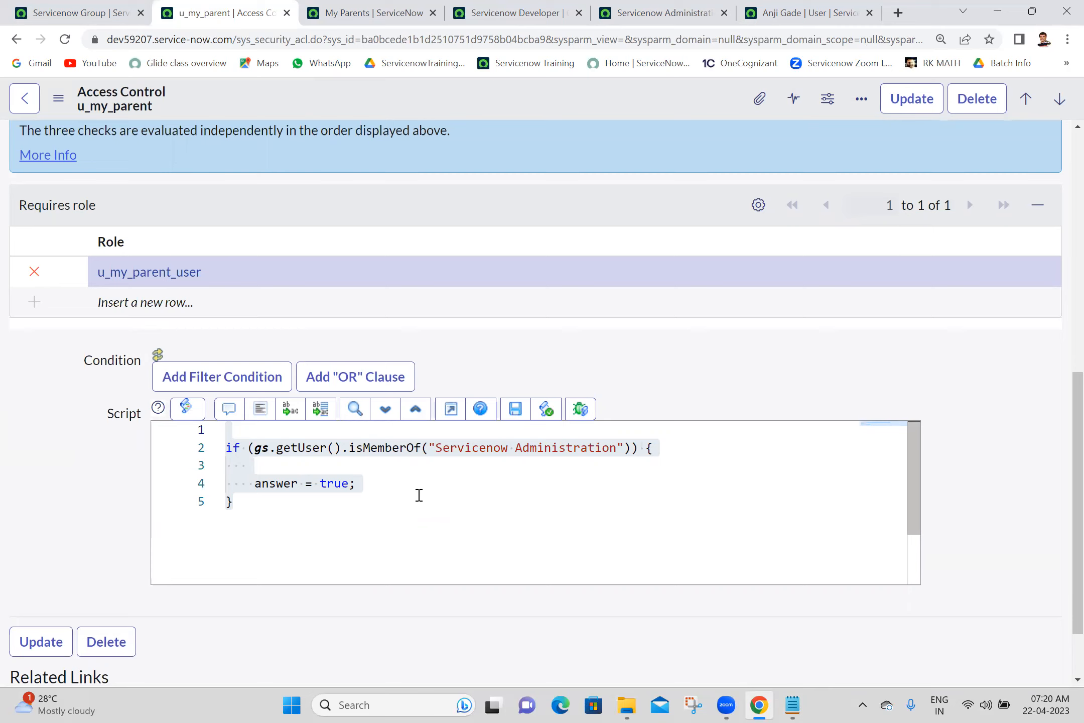
{"action": "left_click_drag", "start_coordinate": [1065, 402], "coordinate": [1064, 166]}
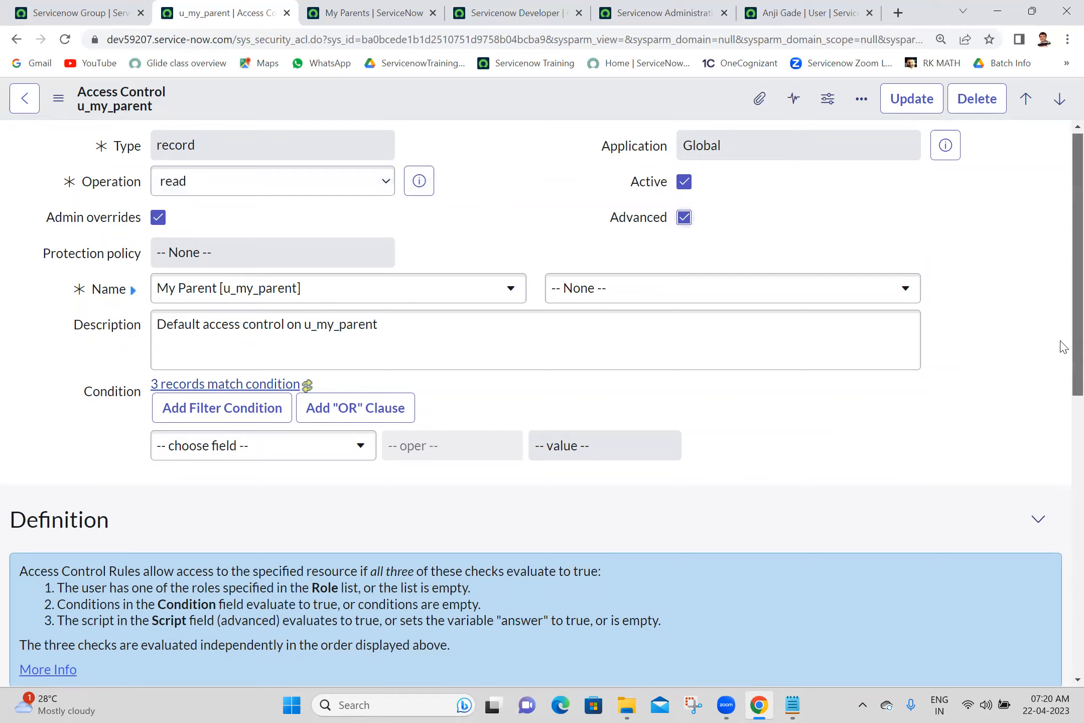
{"action": "scroll", "coordinate": [1060, 301], "scroll_direction": "down", "scroll_amount": 10}
{"action": "scroll", "coordinate": [980, 477], "scroll_direction": "up", "scroll_amount": 10}
{"action": "scroll", "coordinate": [978, 482], "scroll_direction": "down", "scroll_amount": 5}
{"action": "scroll", "coordinate": [975, 493], "scroll_direction": "up", "scroll_amount": 5}
{"action": "scroll", "coordinate": [1053, 428], "scroll_direction": "down", "scroll_amount": 4}
{"action": "scroll", "coordinate": [1057, 293], "scroll_direction": "up", "scroll_amount": 4}
{"action": "scroll", "coordinate": [1063, 410], "scroll_direction": "down", "scroll_amount": 2}
{"action": "scroll", "coordinate": [1063, 411], "scroll_direction": "down", "scroll_amount": 8}
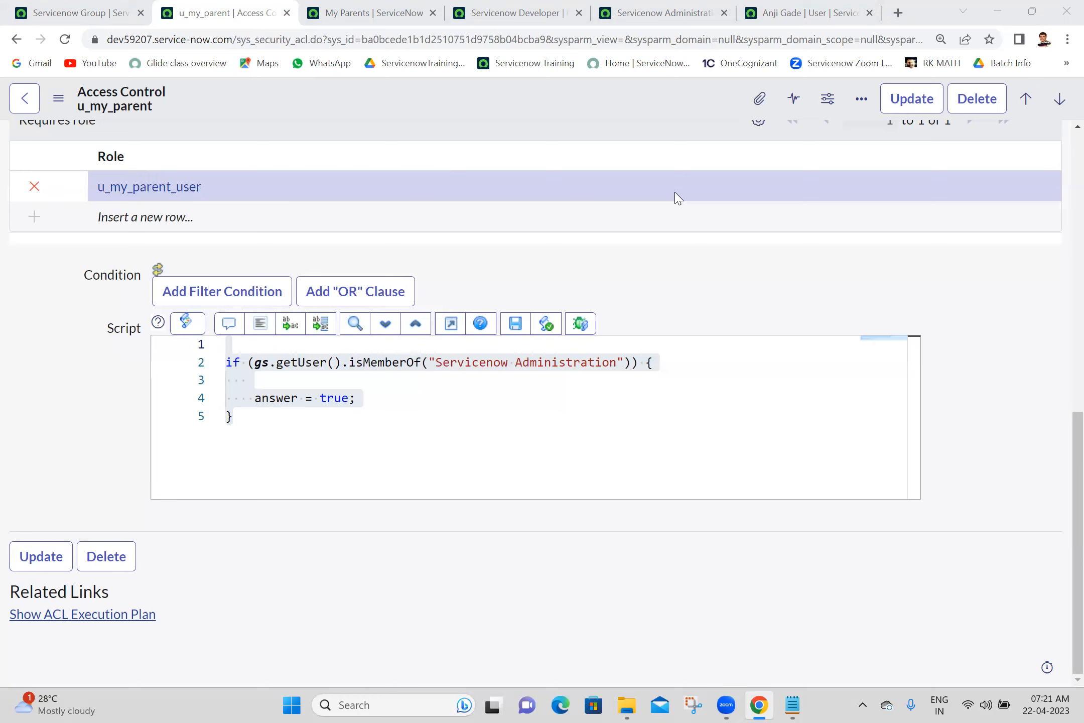
- Select the 'import set scripting' line at the end of the Batch 18 notes
{"action": "left_click_drag", "start_coordinate": [1060, 464], "coordinate": [1048, 546]}
{"action": "left_click", "coordinate": [792, 705]}
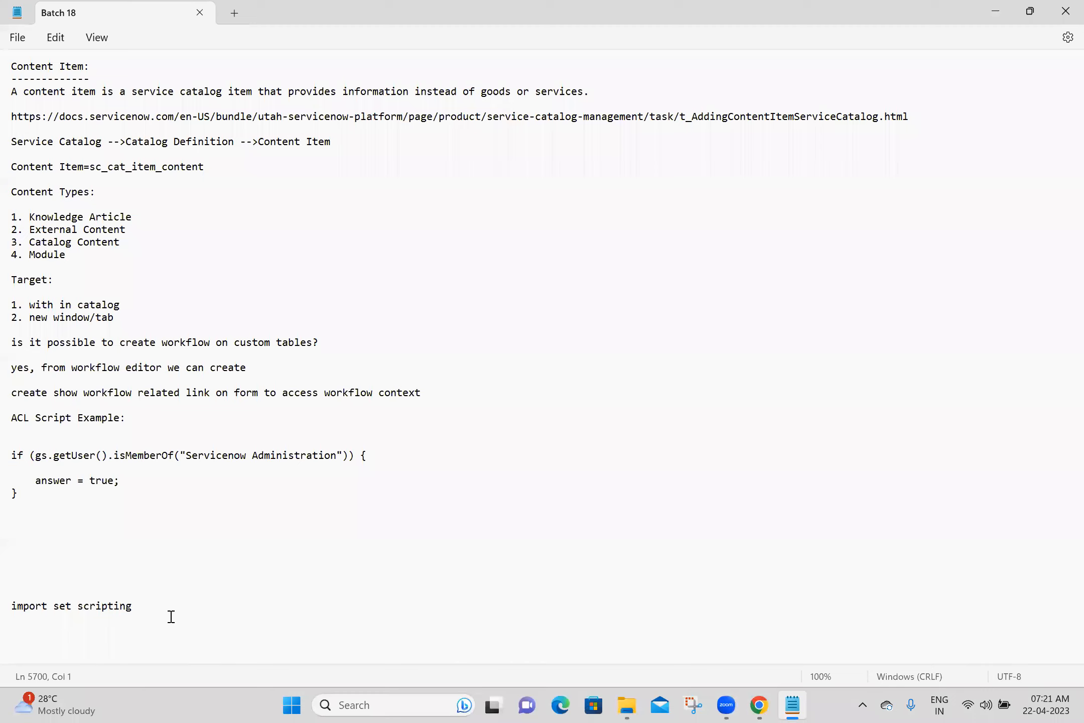
{"action": "triple_click", "coordinate": [18, 610]}
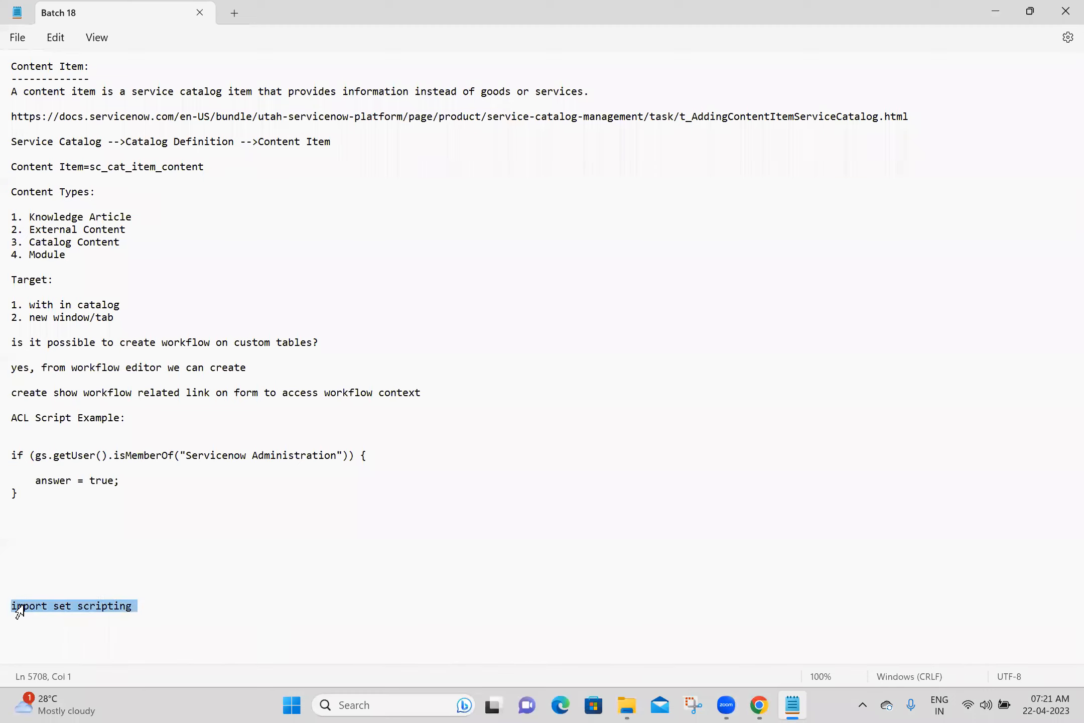